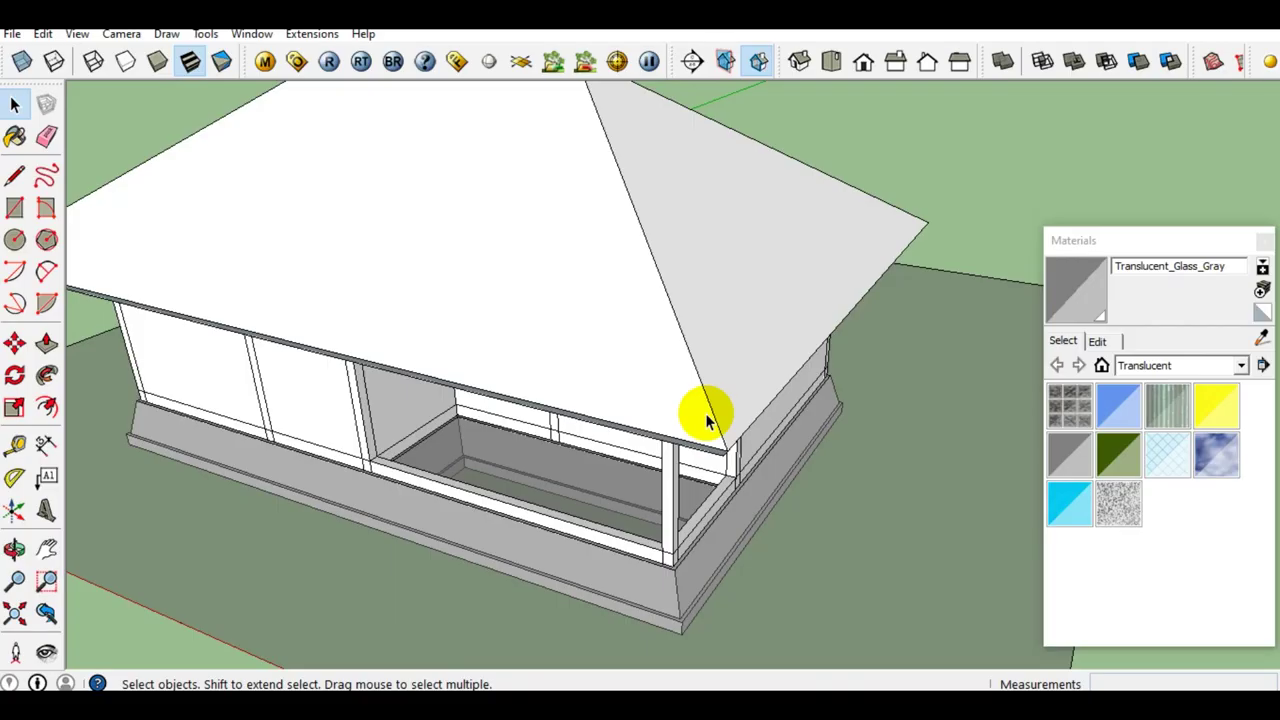
Orbit around the house and triple-click the hip roof to select every roof face.
{"action": "mouse_move", "coordinate": [705, 414]}
{"action": "middle_mouse_down"}
{"action": "mouse_move", "coordinate": [723, 423]}
{"action": "mouse_move", "coordinate": [630, 415]}
{"action": "mouse_move", "coordinate": [617, 326]}
{"action": "middle_mouse_up"}
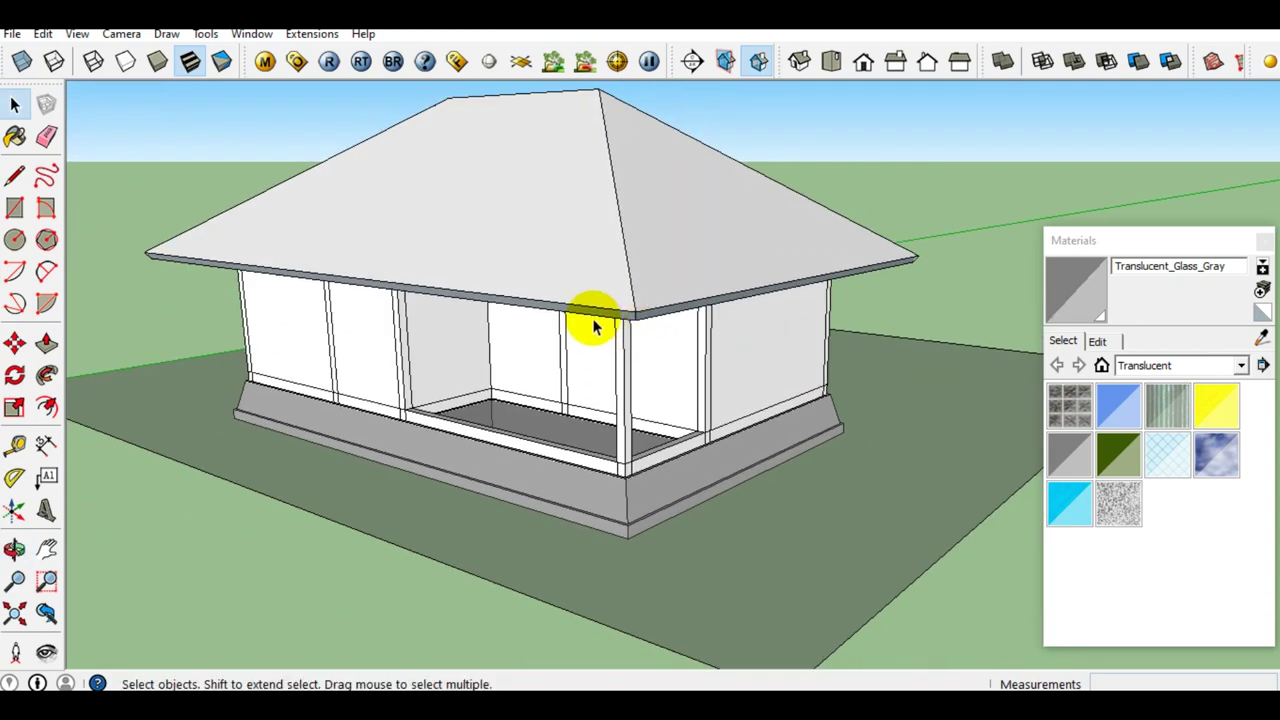
{"action": "scroll", "coordinate": [580, 312], "scroll_direction": "up", "scroll_amount": 2}
{"action": "scroll", "coordinate": [575, 305], "scroll_direction": "up", "scroll_amount": 1}
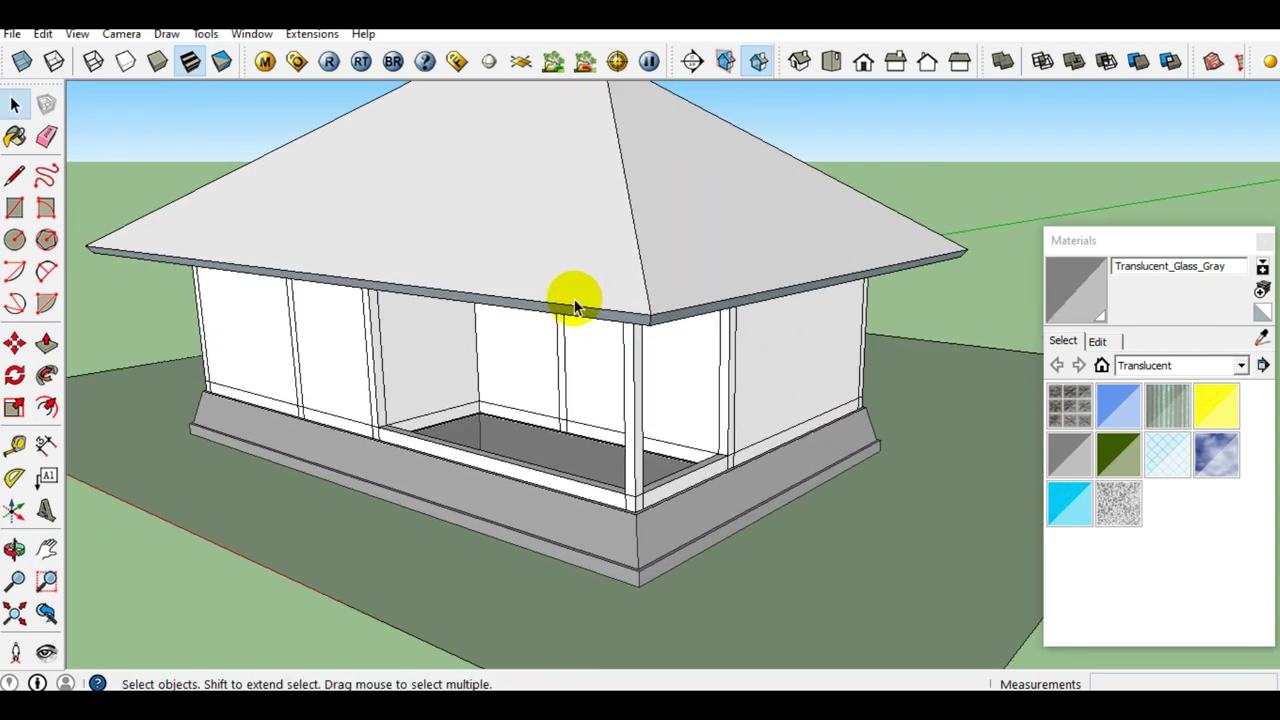
{"action": "mouse_move", "coordinate": [575, 305]}
{"action": "middle_mouse_down"}
{"action": "mouse_move", "coordinate": [671, 283]}
{"action": "mouse_move", "coordinate": [674, 328]}
{"action": "mouse_move", "coordinate": [563, 317]}
{"action": "mouse_move", "coordinate": [577, 360]}
{"action": "mouse_move", "coordinate": [686, 320]}
{"action": "mouse_move", "coordinate": [793, 311]}
{"action": "middle_mouse_up"}
{"action": "scroll", "coordinate": [576, 361], "scroll_direction": "down", "scroll_amount": 1}
{"action": "scroll", "coordinate": [571, 355], "scroll_direction": "up", "scroll_amount": 3}
{"action": "scroll", "coordinate": [680, 340], "scroll_direction": "down", "scroll_amount": 3}
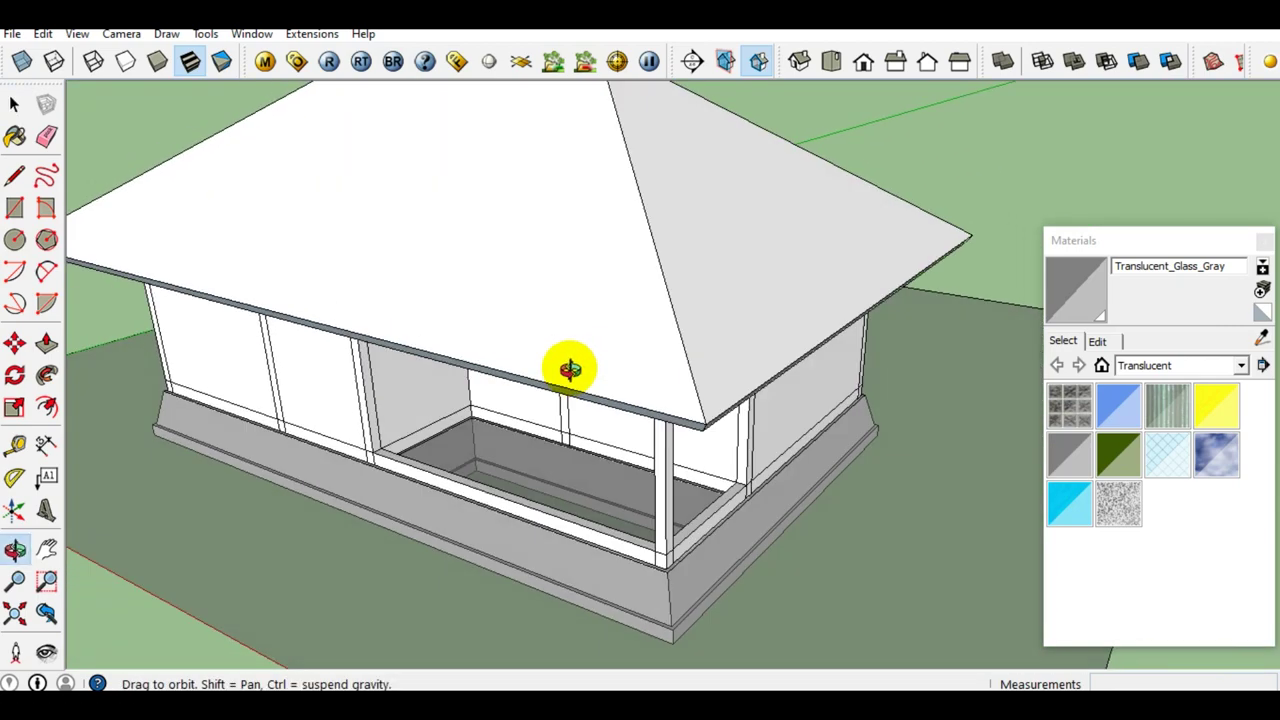
{"action": "middle_click_drag", "start_coordinate": [571, 366], "coordinate": [537, 426]}
{"action": "scroll", "coordinate": [557, 337], "scroll_direction": "down", "scroll_amount": 1}
{"action": "left_click", "coordinate": [553, 329]}
{"action": "mouse_move", "coordinate": [477, 392]}
{"action": "middle_mouse_down"}
{"action": "mouse_move", "coordinate": [743, 291]}
{"action": "mouse_move", "coordinate": [820, 300]}
{"action": "mouse_move", "coordinate": [550, 352]}
{"action": "middle_mouse_up"}
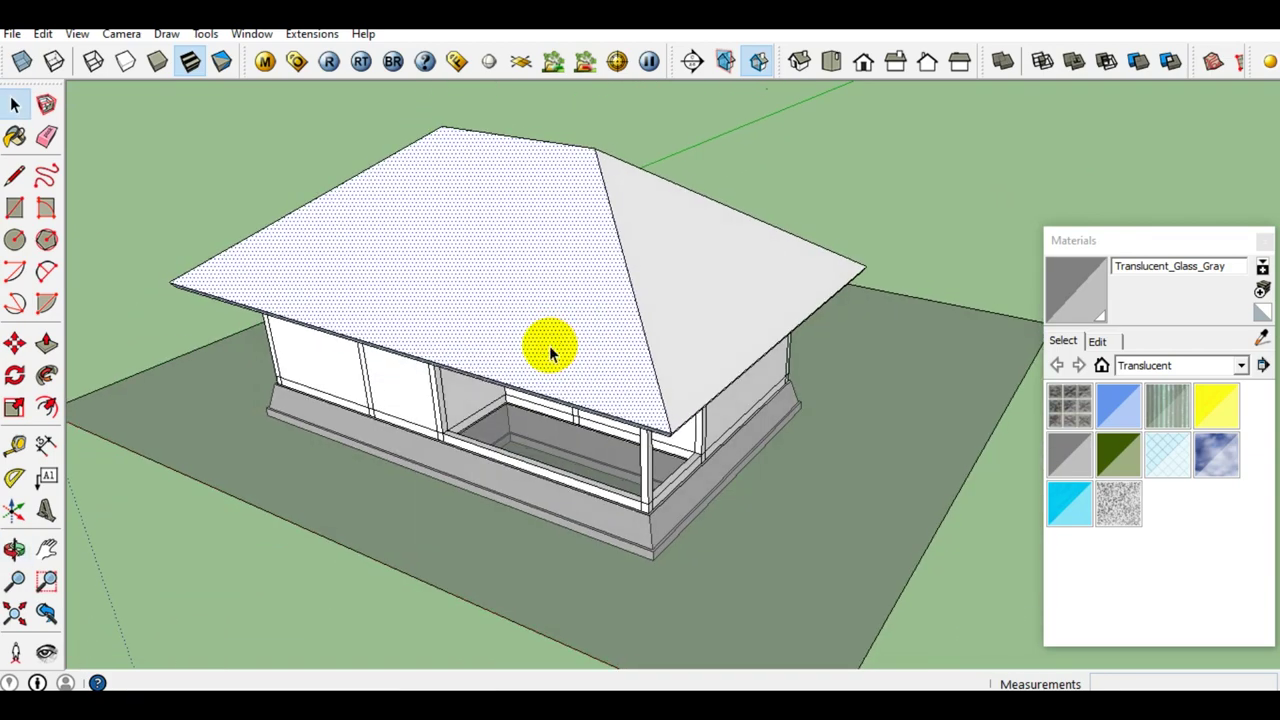
{"action": "scroll", "coordinate": [547, 318], "scroll_direction": "up", "scroll_amount": 2}
{"action": "scroll", "coordinate": [547, 318], "scroll_direction": "up", "scroll_amount": 2}
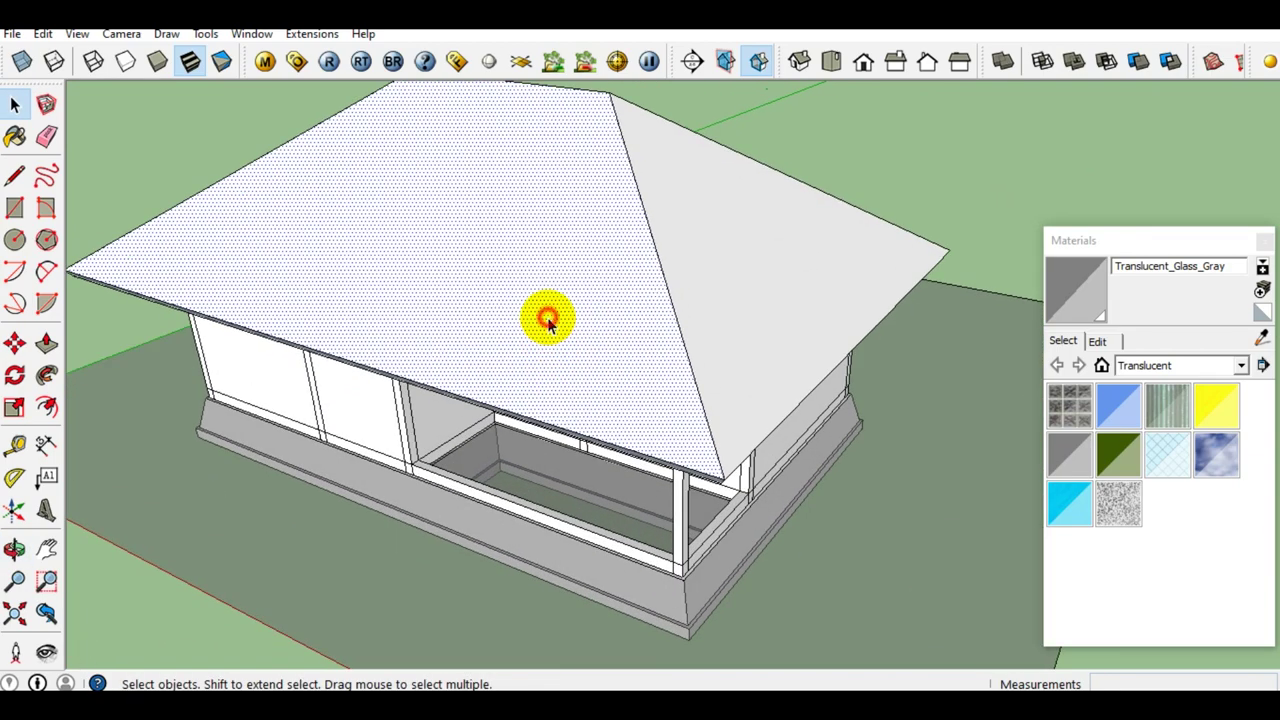
{"action": "triple_click", "coordinate": [547, 318]}
{"action": "right_click", "coordinate": [547, 318]}
Make the selected roof a group and hide it.
{"action": "left_click", "coordinate": [612, 481]}
{"action": "right_click", "coordinate": [602, 334]}
{"action": "left_click", "coordinate": [654, 390]}
Explode the front compartment's wall panel group into loose geometry and clear the selection.
{"action": "left_click", "coordinate": [652, 392]}
{"action": "scroll", "coordinate": [652, 380], "scroll_direction": "up", "scroll_amount": 3}
{"action": "middle_click_drag", "start_coordinate": [654, 371], "coordinate": [603, 466]}
{"action": "scroll", "coordinate": [662, 383], "scroll_direction": "up", "scroll_amount": 2}
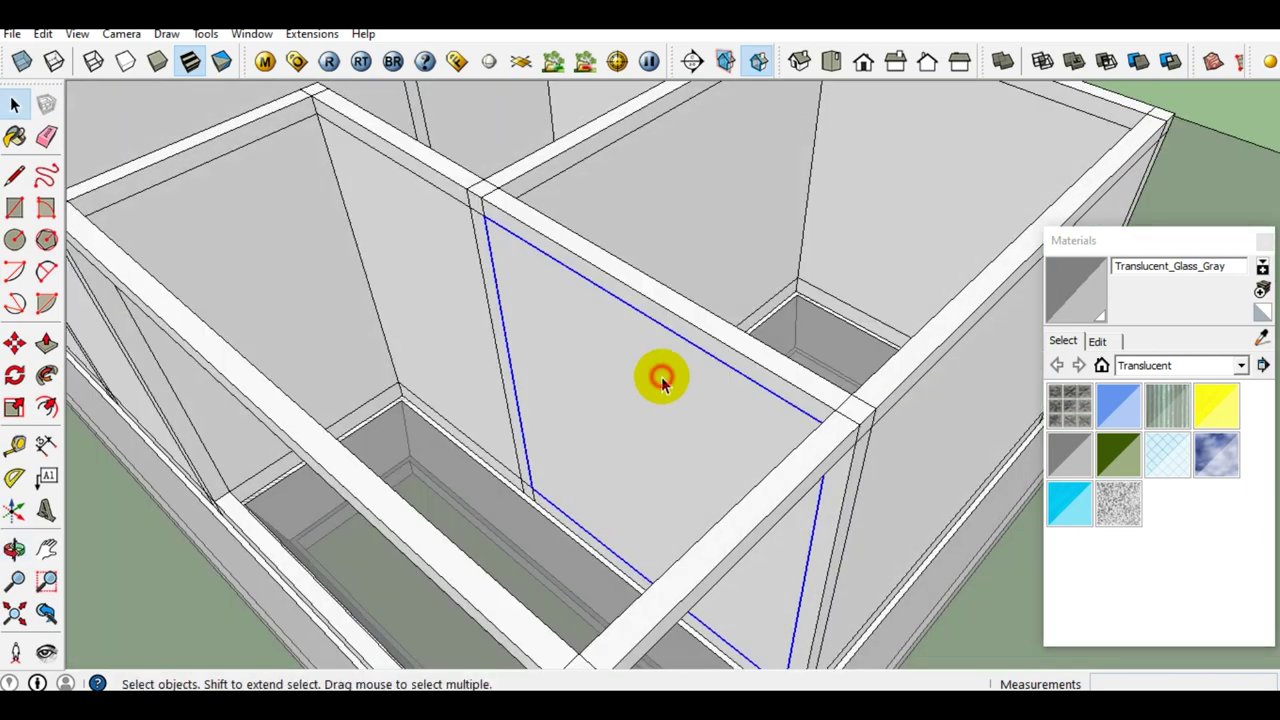
{"action": "scroll", "coordinate": [662, 383], "scroll_direction": "down", "scroll_amount": 3}
{"action": "scroll", "coordinate": [594, 391], "scroll_direction": "up", "scroll_amount": 3}
{"action": "scroll", "coordinate": [677, 406], "scroll_direction": "up", "scroll_amount": 2}
{"action": "middle_click_drag", "start_coordinate": [666, 409], "coordinate": [648, 404]}
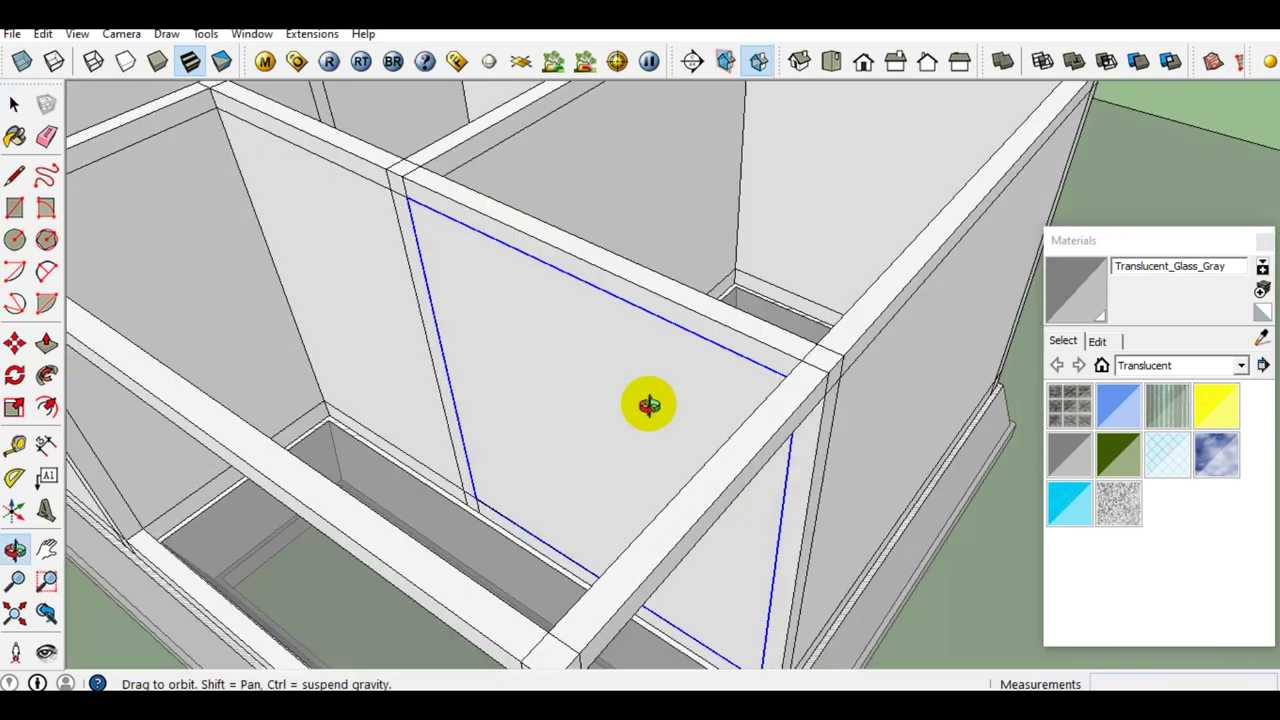
{"action": "scroll", "coordinate": [673, 396], "scroll_direction": "down", "scroll_amount": 2}
{"action": "scroll", "coordinate": [669, 392], "scroll_direction": "down", "scroll_amount": 2}
{"action": "scroll", "coordinate": [669, 392], "scroll_direction": "up", "scroll_amount": 1}
{"action": "scroll", "coordinate": [669, 392], "scroll_direction": "up", "scroll_amount": 2}
{"action": "right_click", "coordinate": [669, 392]}
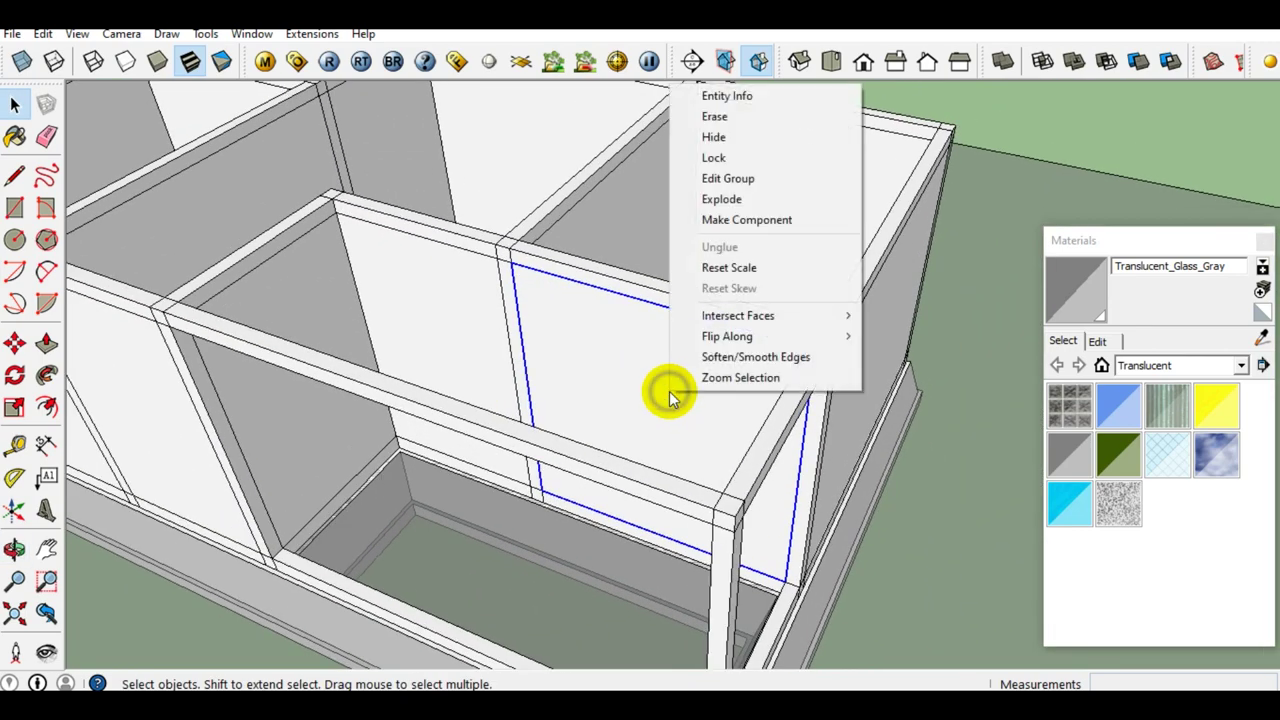
{"action": "left_click", "coordinate": [716, 199]}
{"action": "scroll", "coordinate": [640, 277], "scroll_direction": "down", "scroll_amount": 3}
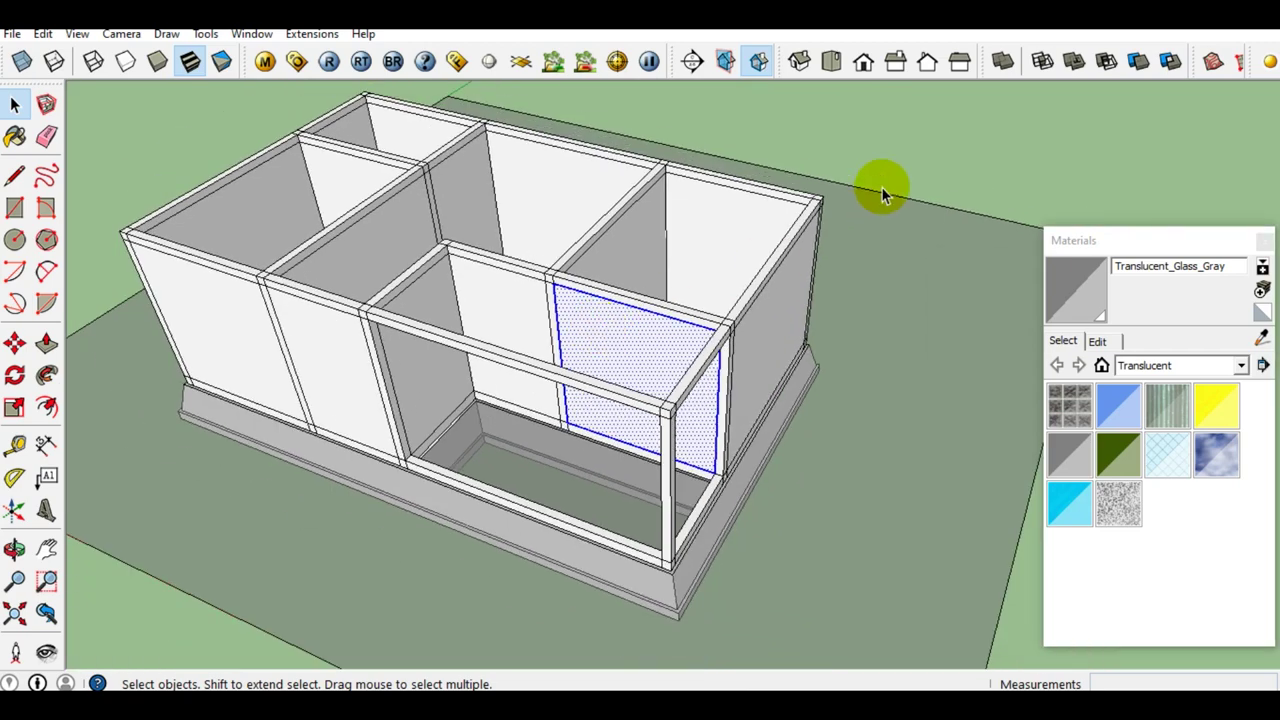
{"action": "left_click", "coordinate": [934, 131]}
Orbit to face the front compartment's back wall squarely.
{"action": "scroll", "coordinate": [646, 430], "scroll_direction": "up", "scroll_amount": 3}
{"action": "middle_click_drag", "start_coordinate": [646, 430], "coordinate": [727, 398]}
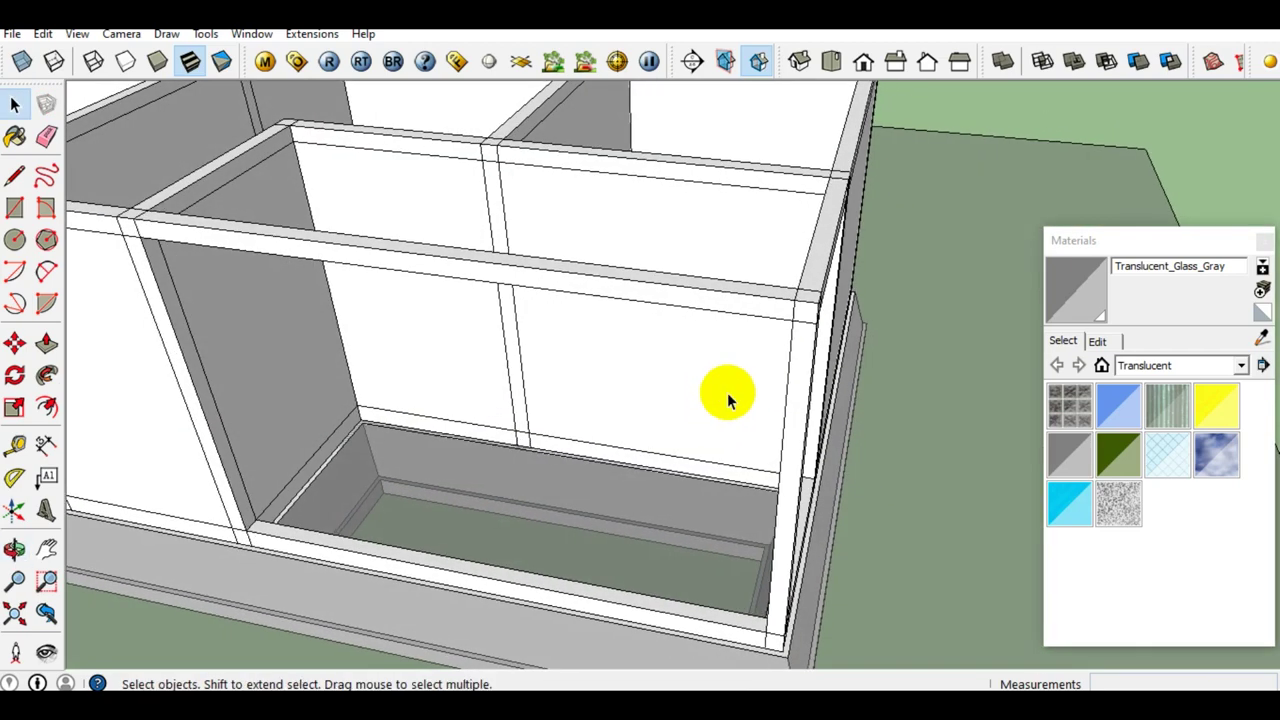
{"action": "scroll", "coordinate": [740, 386], "scroll_direction": "down", "scroll_amount": 1}
{"action": "scroll", "coordinate": [809, 351], "scroll_direction": "down", "scroll_amount": 1}
{"action": "scroll", "coordinate": [809, 351], "scroll_direction": "up", "scroll_amount": 2}
{"action": "scroll", "coordinate": [768, 385], "scroll_direction": "up", "scroll_amount": 2}
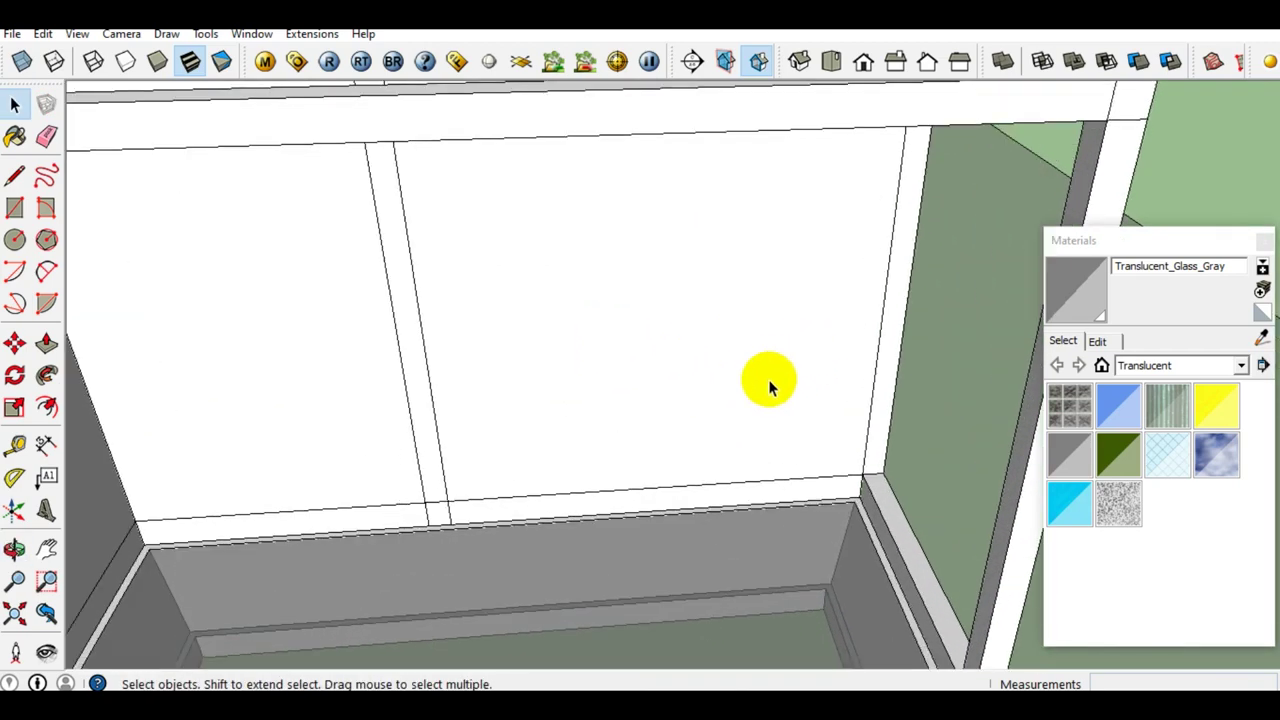
{"action": "scroll", "coordinate": [768, 379], "scroll_direction": "down", "scroll_amount": 2}
{"action": "scroll", "coordinate": [757, 386], "scroll_direction": "up", "scroll_amount": 1}
{"action": "scroll", "coordinate": [743, 443], "scroll_direction": "up", "scroll_amount": 1}
{"action": "middle_click_drag", "start_coordinate": [726, 380], "coordinate": [719, 372]}
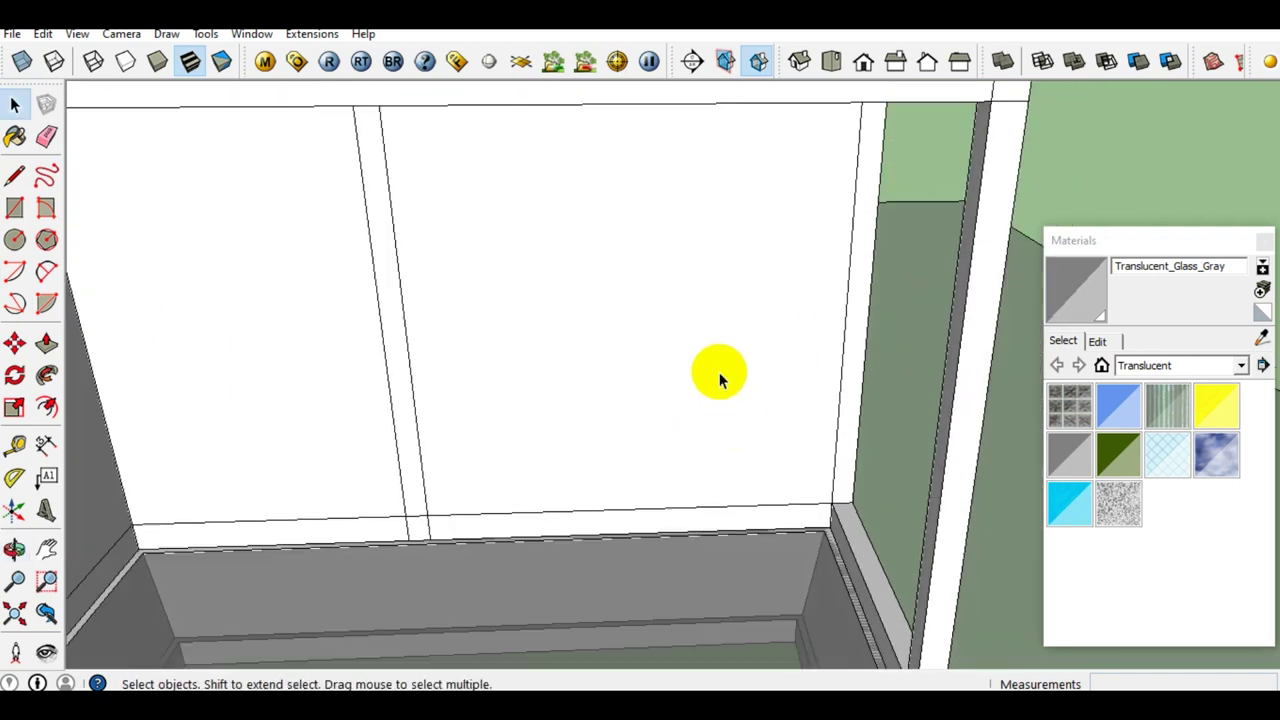
{"action": "scroll", "coordinate": [719, 372], "scroll_direction": "down", "scroll_amount": 2}
{"action": "middle_click_drag", "start_coordinate": [720, 423], "coordinate": [722, 425]}
{"action": "scroll", "coordinate": [675, 396], "scroll_direction": "up", "scroll_amount": 1}
{"action": "scroll", "coordinate": [664, 399], "scroll_direction": "up", "scroll_amount": 1}
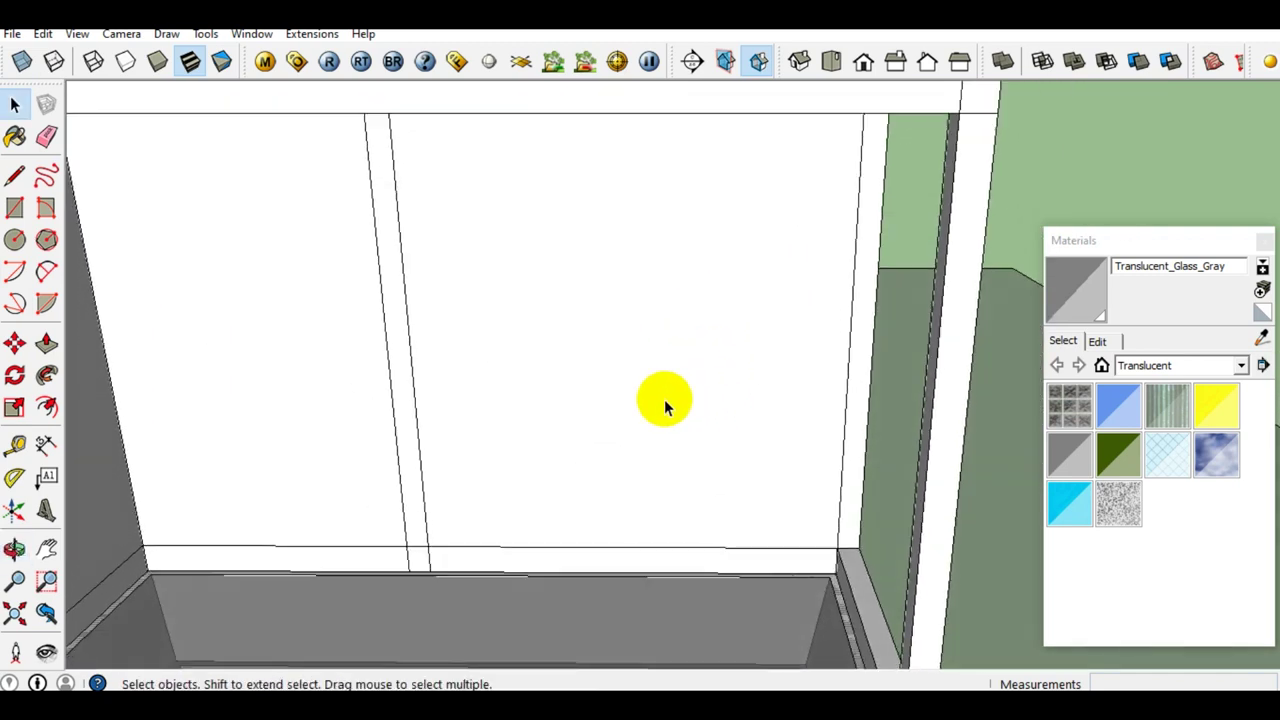
{"action": "scroll", "coordinate": [664, 399], "scroll_direction": "down", "scroll_amount": 1}
With Tape Measure, place a guide 2100 mm above the back wall's bottom edge.
{"action": "key", "text": "t"}
{"action": "scroll", "coordinate": [672, 430], "scroll_direction": "down", "scroll_amount": 1}
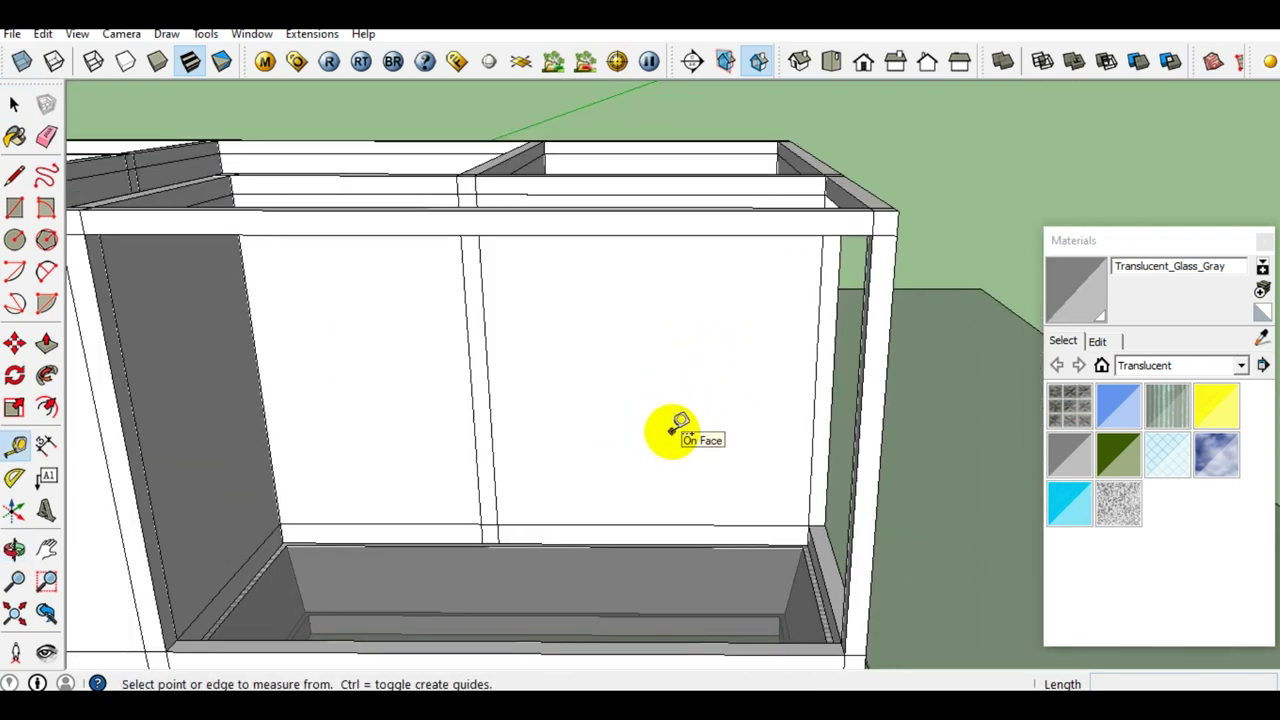
{"action": "scroll", "coordinate": [673, 428], "scroll_direction": "up", "scroll_amount": 1}
{"action": "scroll", "coordinate": [680, 491], "scroll_direction": "up", "scroll_amount": 1}
{"action": "left_click", "coordinate": [673, 523]}
{"action": "type", "text": "2100"}
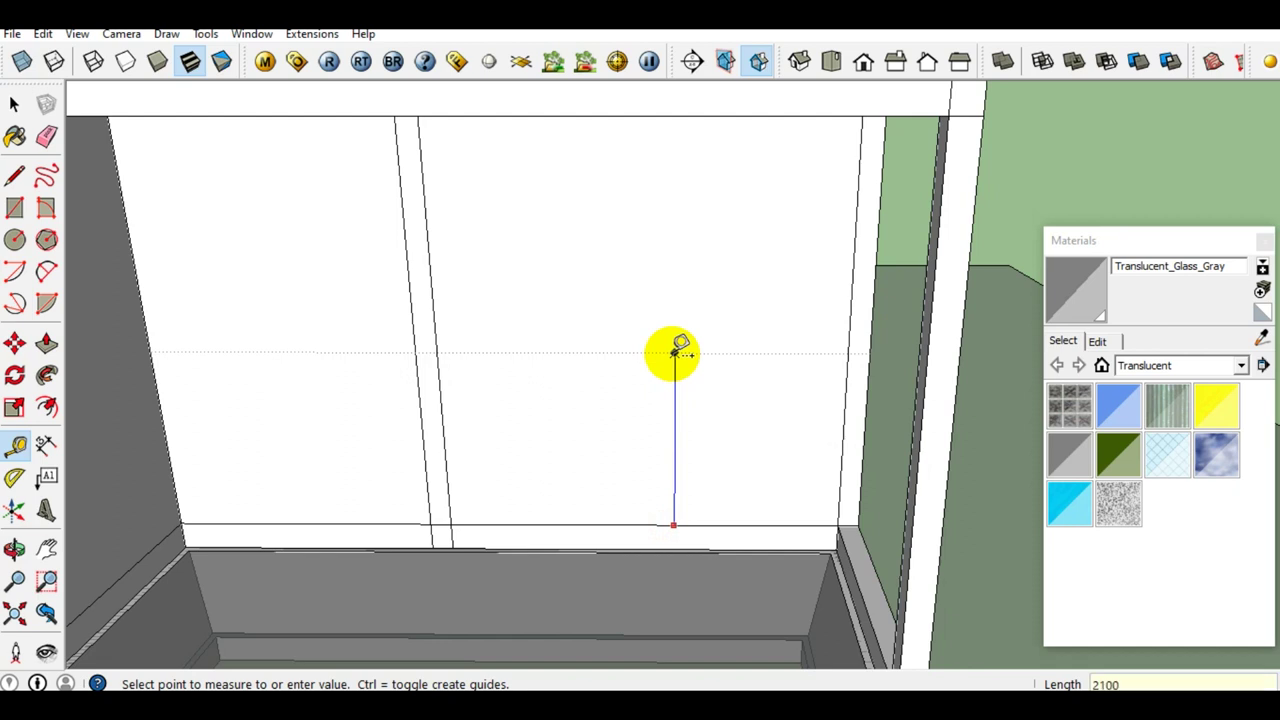
{"action": "key", "text": "Return"}
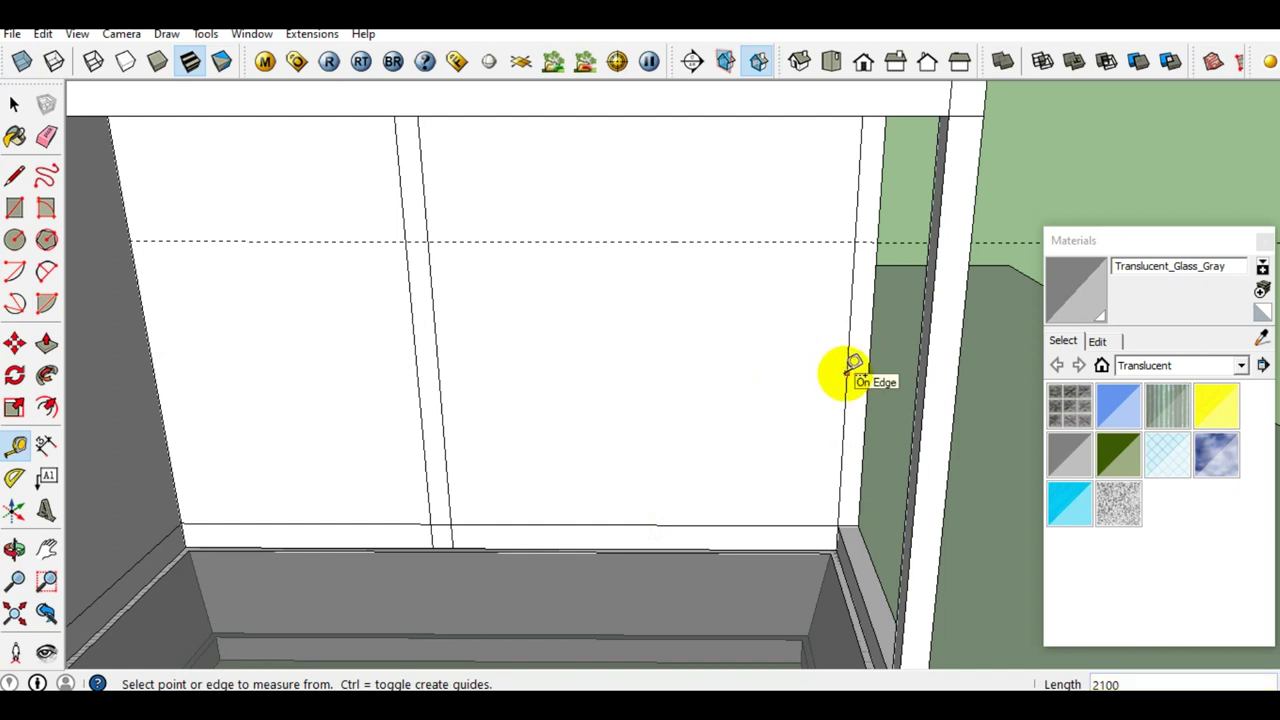
Add a vertical guide 1000 mm from the right wall edge and a guide 500 mm above the bottom edge.
{"action": "scroll", "coordinate": [848, 372], "scroll_direction": "up", "scroll_amount": 1}
{"action": "left_click", "coordinate": [848, 372]}
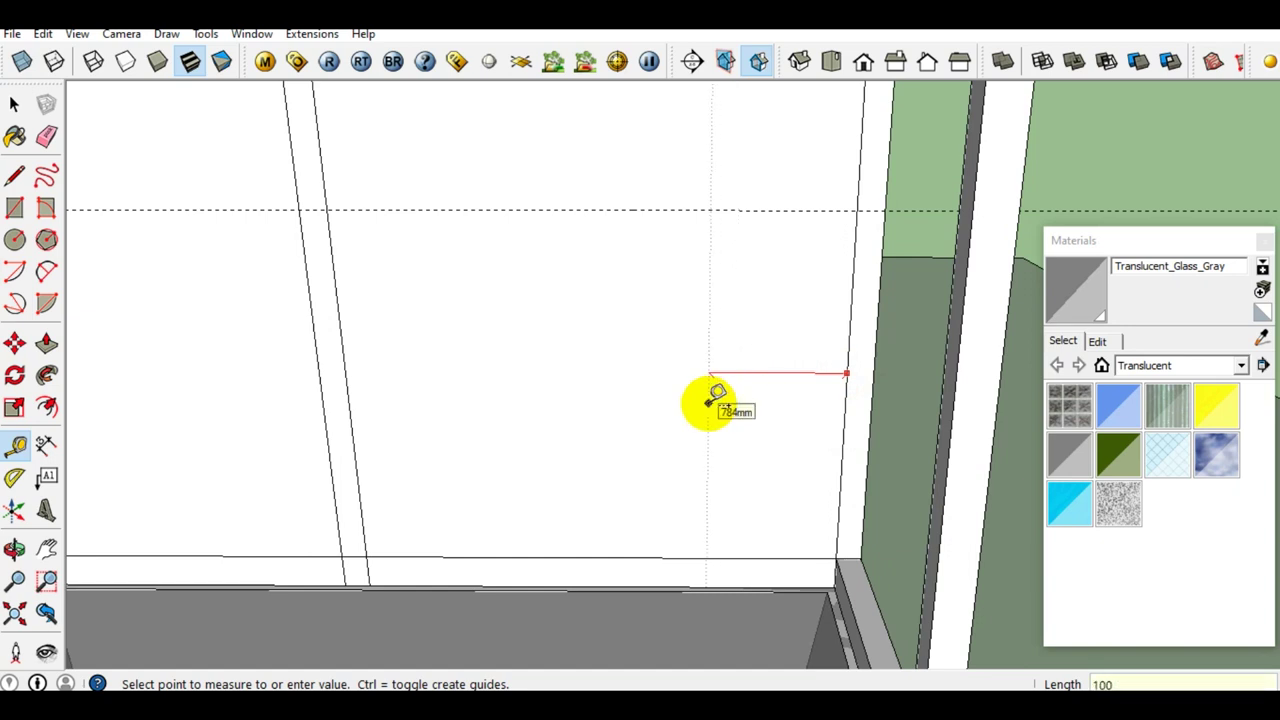
{"action": "type", "text": "0"}
{"action": "key", "text": "Return"}
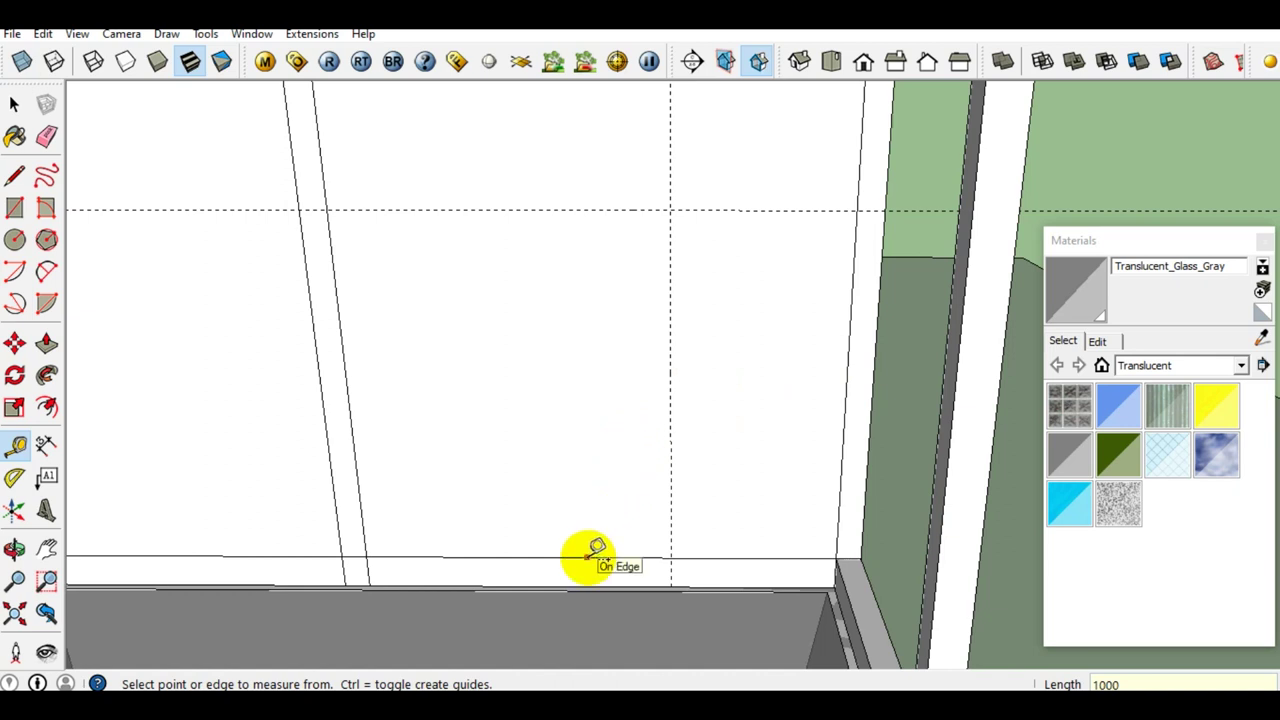
{"action": "left_click", "coordinate": [587, 557]}
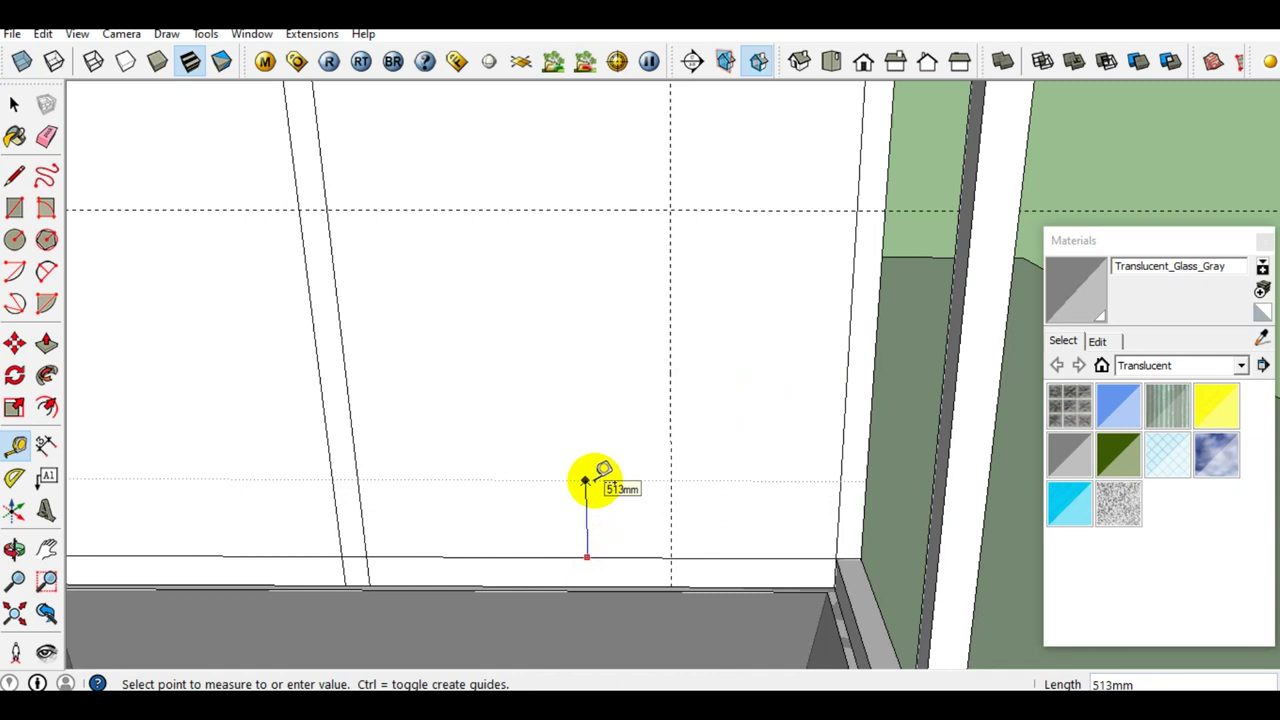
{"action": "type", "text": "500"}
{"action": "key", "text": "Return"}
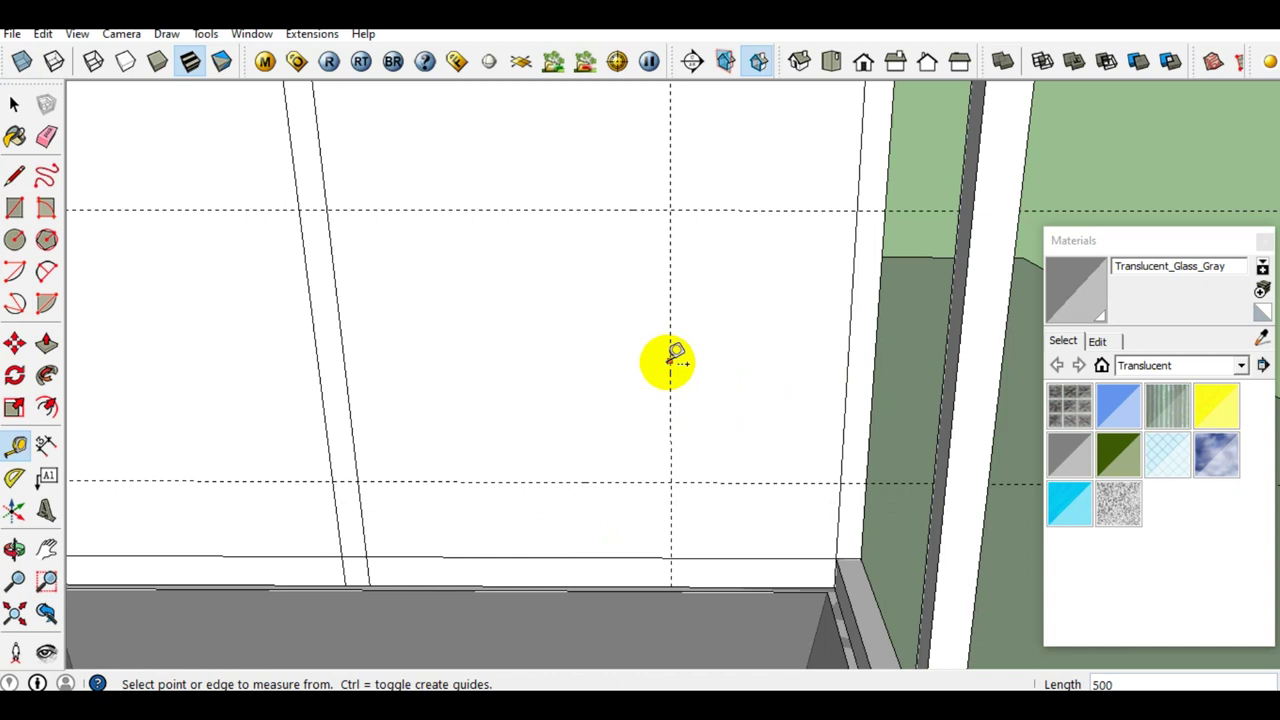
Place a vertical guide 700 mm left of the existing vertical guide.
{"action": "left_click", "coordinate": [669, 360]}
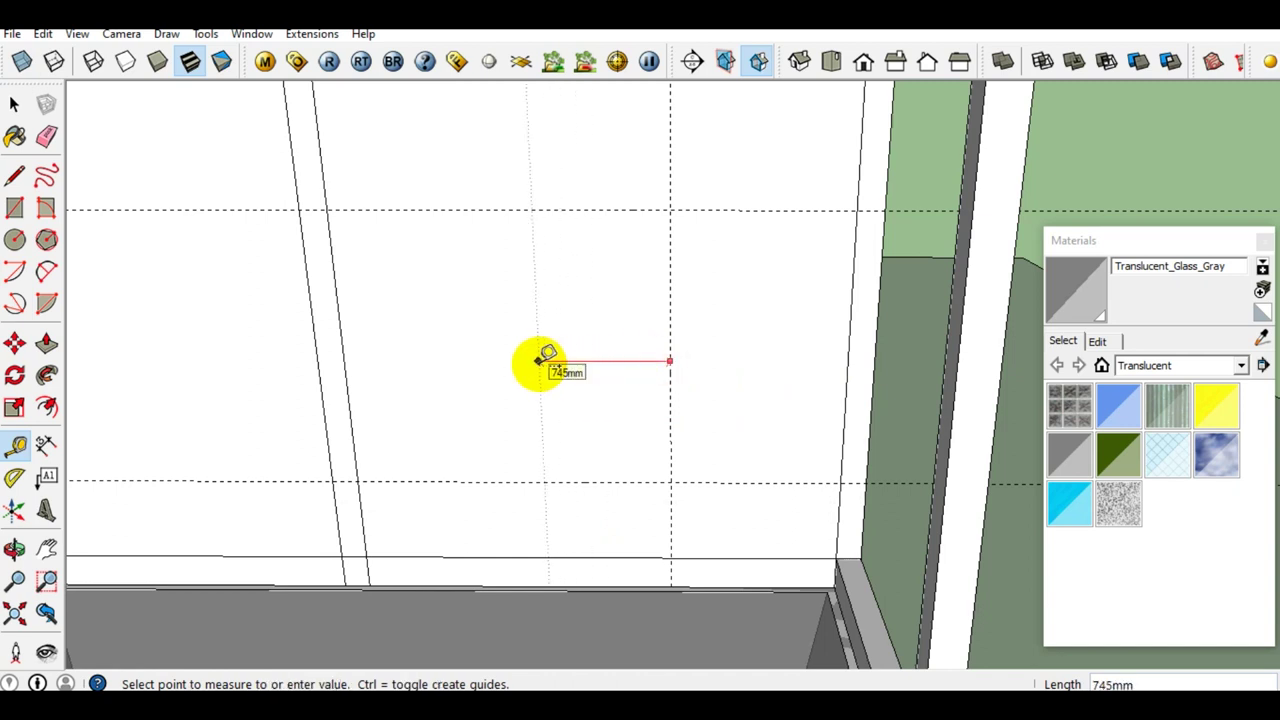
{"action": "type", "text": "700"}
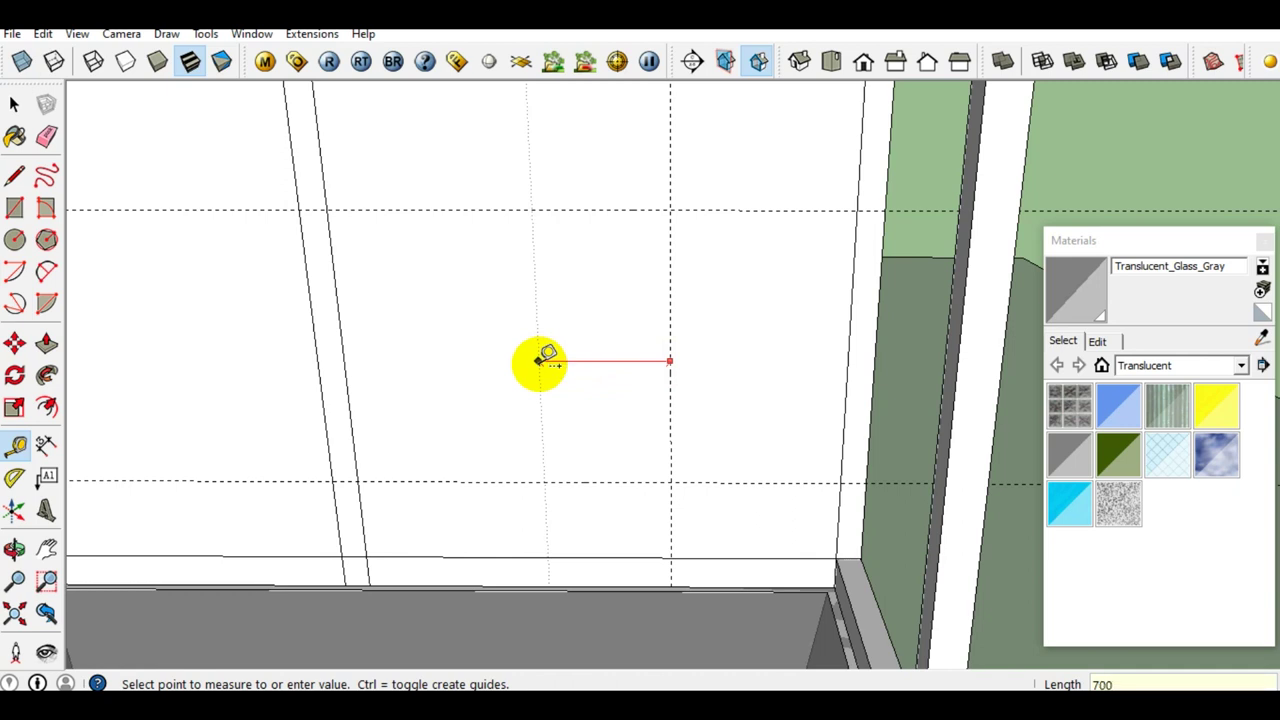
{"action": "key", "text": "Return"}
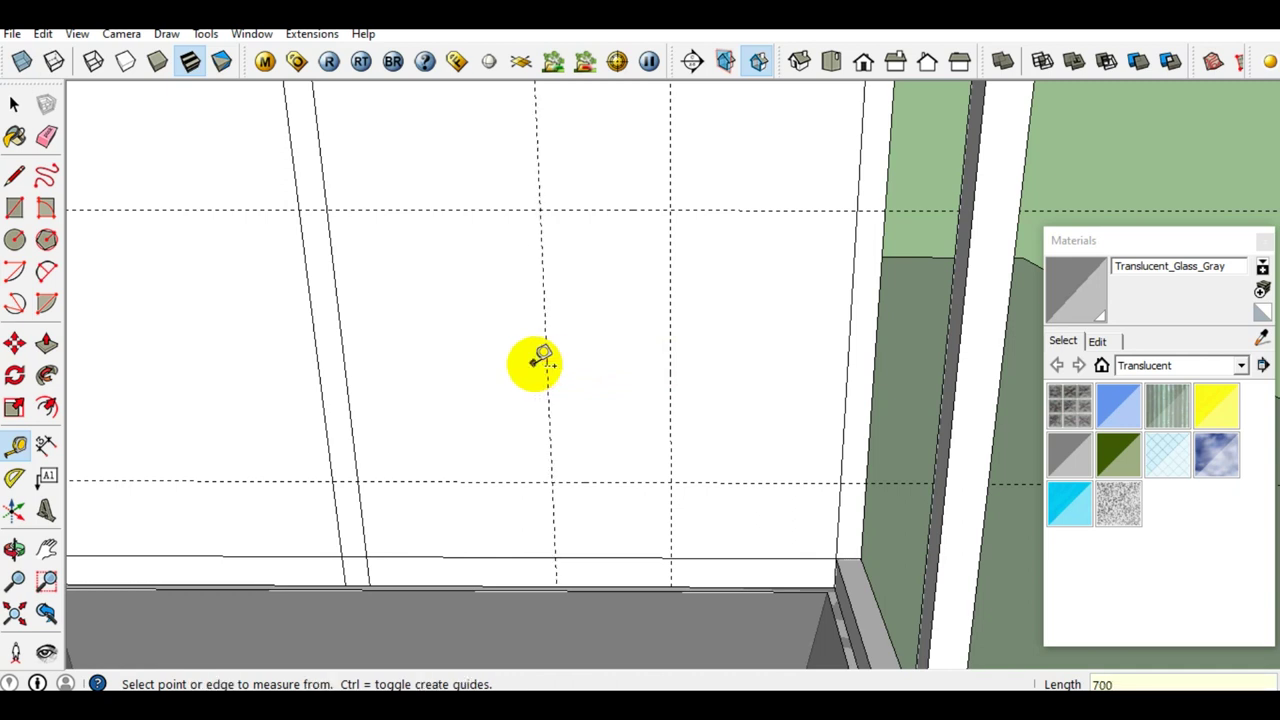
{"action": "key", "text": "space"}
{"action": "scroll", "coordinate": [634, 300], "scroll_direction": "down", "scroll_amount": 3}
{"action": "scroll", "coordinate": [614, 306], "scroll_direction": "up", "scroll_amount": 1}
{"action": "scroll", "coordinate": [625, 398], "scroll_direction": "up", "scroll_amount": 3}
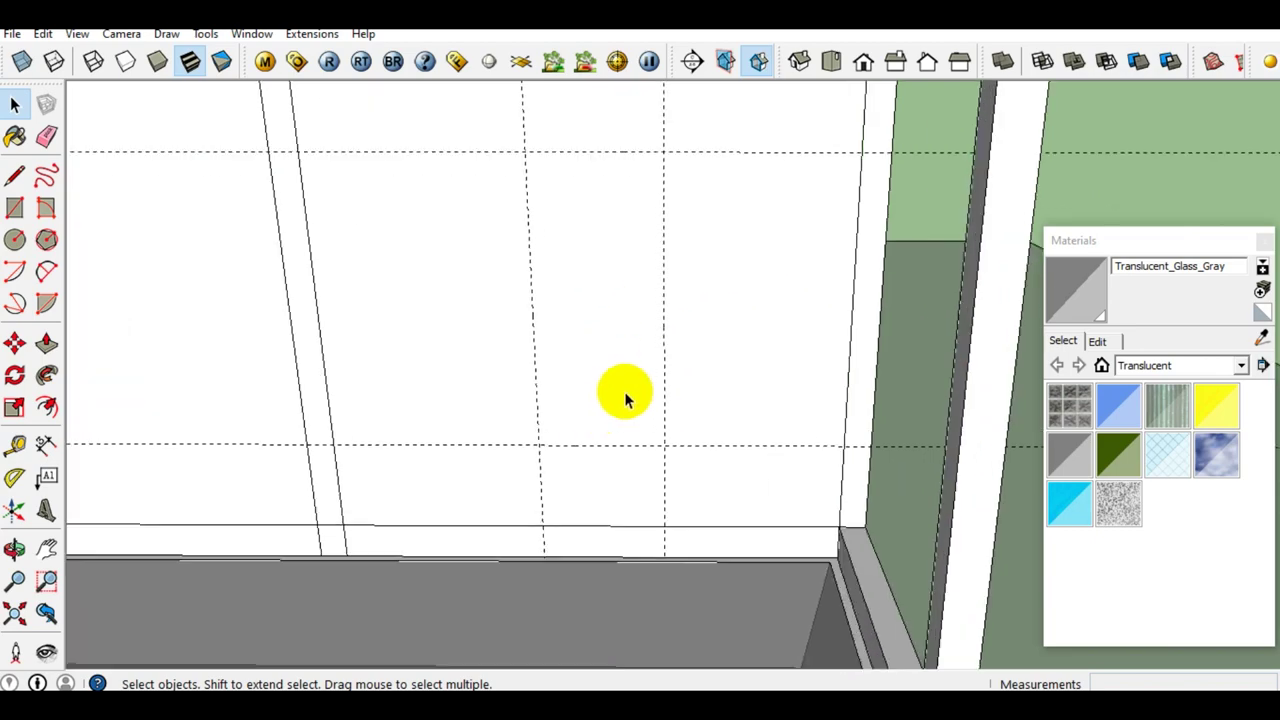
{"action": "scroll", "coordinate": [625, 398], "scroll_direction": "down", "scroll_amount": 2}
{"action": "scroll", "coordinate": [737, 371], "scroll_direction": "down", "scroll_amount": 2}
{"action": "scroll", "coordinate": [597, 371], "scroll_direction": "down", "scroll_amount": 2}
{"action": "mouse_move", "coordinate": [723, 354]}
{"action": "middle_mouse_down"}
{"action": "mouse_move", "coordinate": [393, 383]}
{"action": "mouse_move", "coordinate": [674, 394]}
{"action": "mouse_move", "coordinate": [667, 403]}
{"action": "middle_mouse_up"}
{"action": "scroll", "coordinate": [674, 394], "scroll_direction": "up", "scroll_amount": 3}
{"action": "scroll", "coordinate": [628, 394], "scroll_direction": "up", "scroll_amount": 2}
{"action": "scroll", "coordinate": [571, 200], "scroll_direction": "up", "scroll_amount": 2}
{"action": "mouse_move", "coordinate": [571, 200]}
{"action": "middle_mouse_down"}
{"action": "mouse_move", "coordinate": [589, 263]}
{"action": "mouse_move", "coordinate": [640, 255]}
{"action": "middle_mouse_up"}
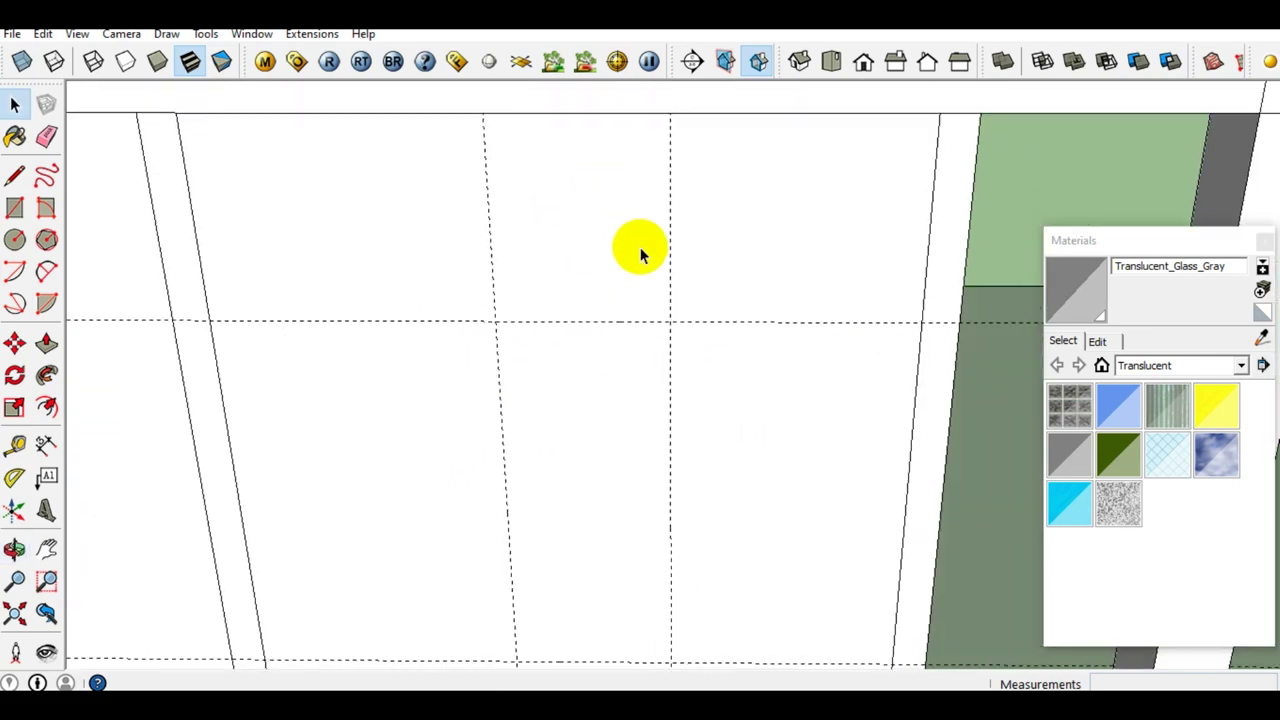
Add a horizontal guide 300 mm above the upper horizontal guide.
{"action": "key", "text": "t"}
{"action": "scroll", "coordinate": [634, 288], "scroll_direction": "up", "scroll_amount": 1}
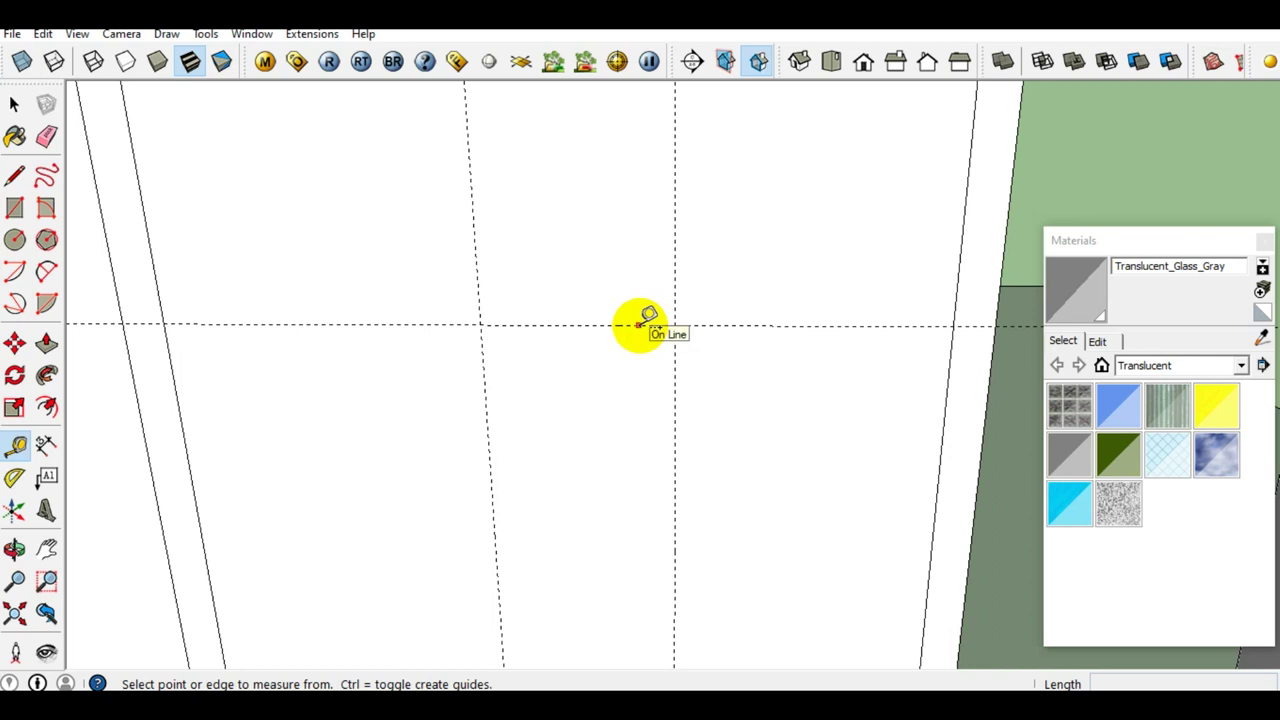
{"action": "left_click", "coordinate": [639, 325]}
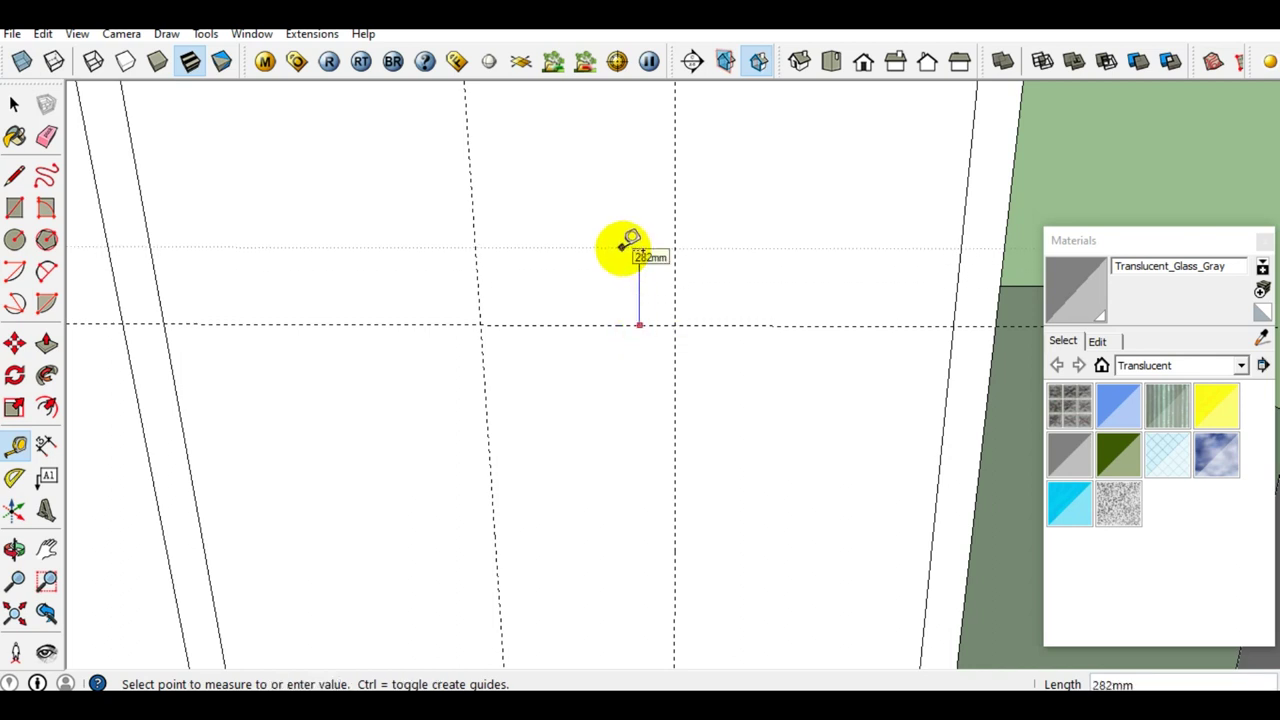
{"action": "left_click", "coordinate": [631, 243]}
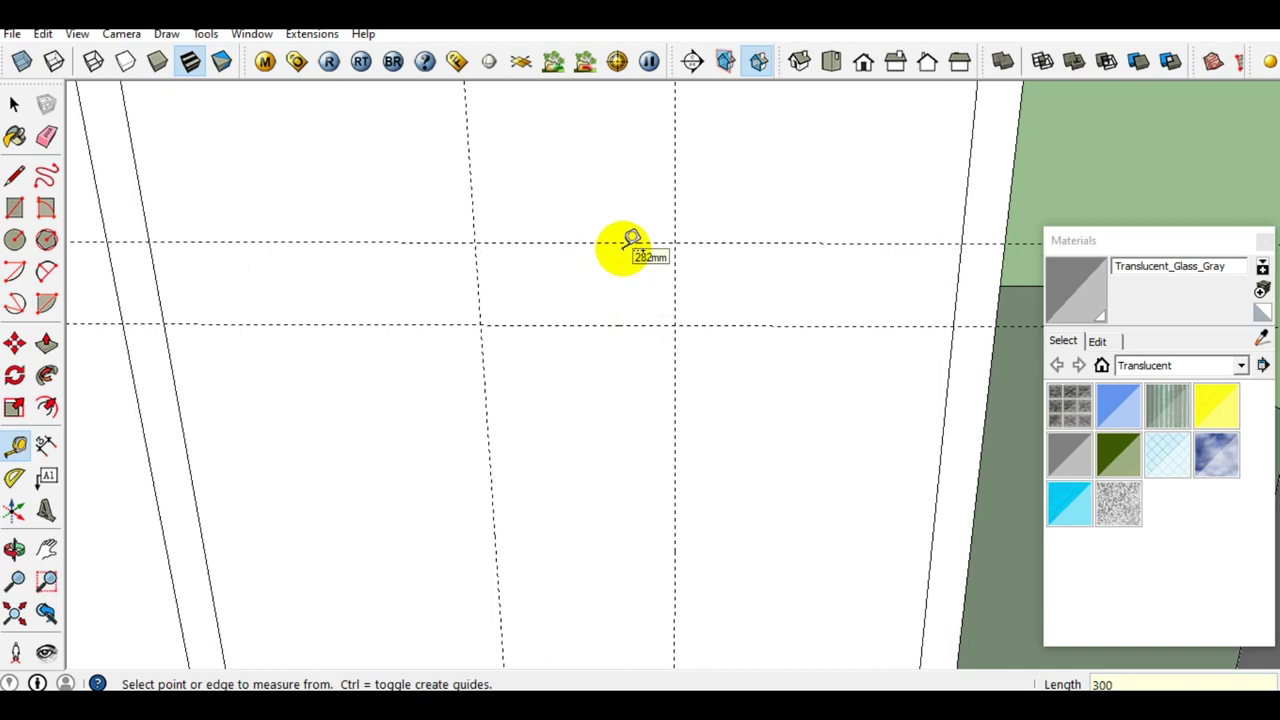
{"action": "key", "text": "space"}
{"action": "scroll", "coordinate": [612, 270], "scroll_direction": "down", "scroll_amount": 3}
{"action": "scroll", "coordinate": [634, 363], "scroll_direction": "down", "scroll_amount": 1}
{"action": "scroll", "coordinate": [628, 358], "scroll_direction": "up", "scroll_amount": 1}
{"action": "scroll", "coordinate": [626, 357], "scroll_direction": "up", "scroll_amount": 1}
Trace the opening outline along the guides with the Line tool, ending at the wall's edge.
{"action": "key", "text": "l"}
{"action": "scroll", "coordinate": [640, 451], "scroll_direction": "up", "scroll_amount": 2}
{"action": "scroll", "coordinate": [651, 486], "scroll_direction": "up", "scroll_amount": 1}
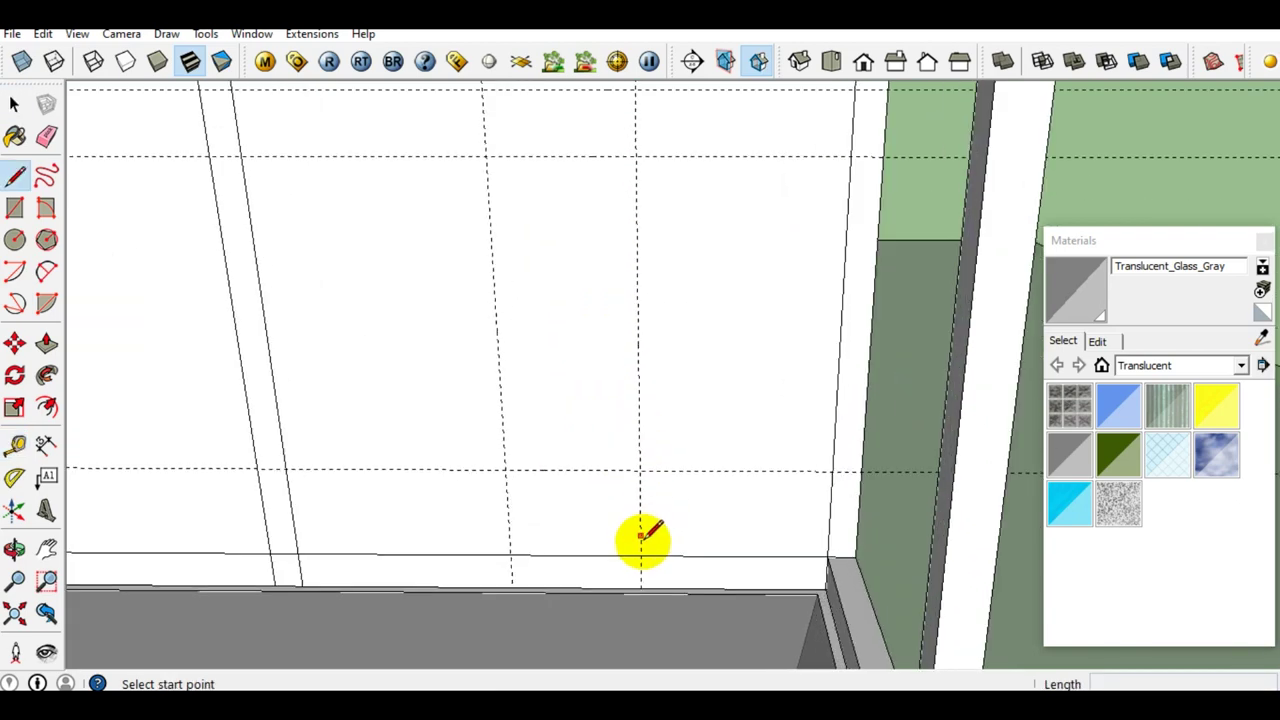
{"action": "left_click", "coordinate": [640, 555]}
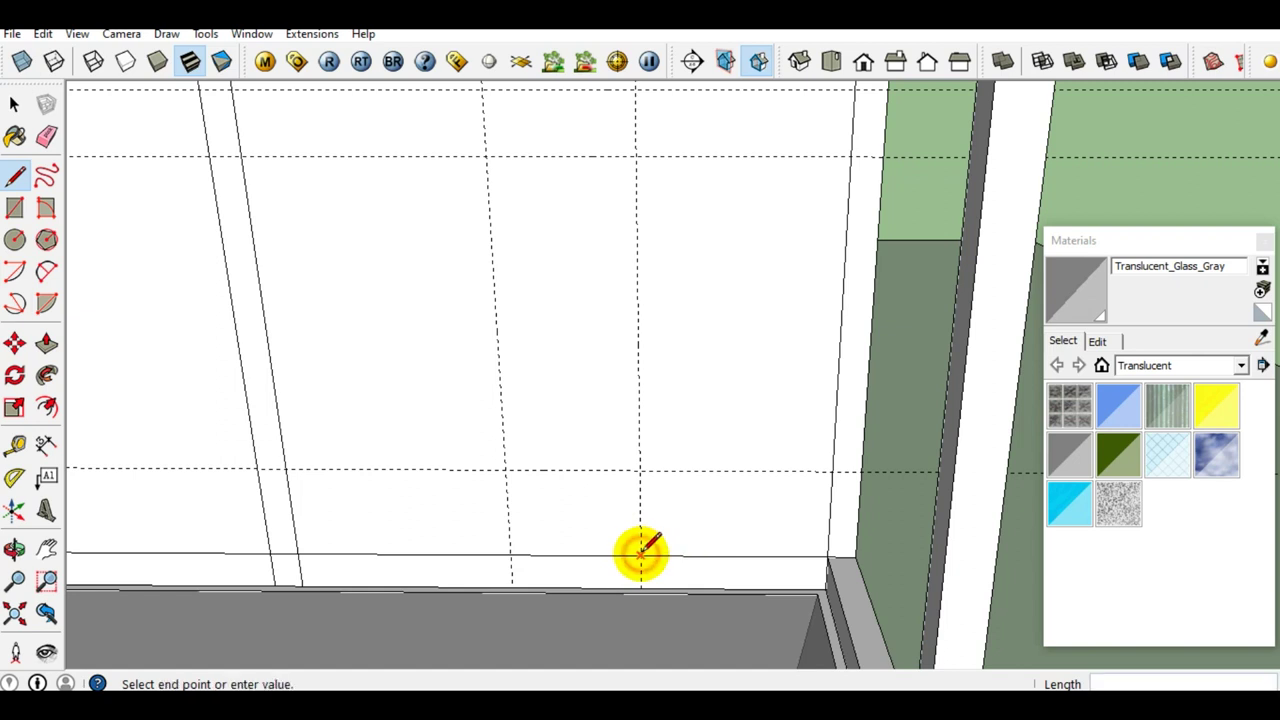
{"action": "left_click", "coordinate": [640, 470]}
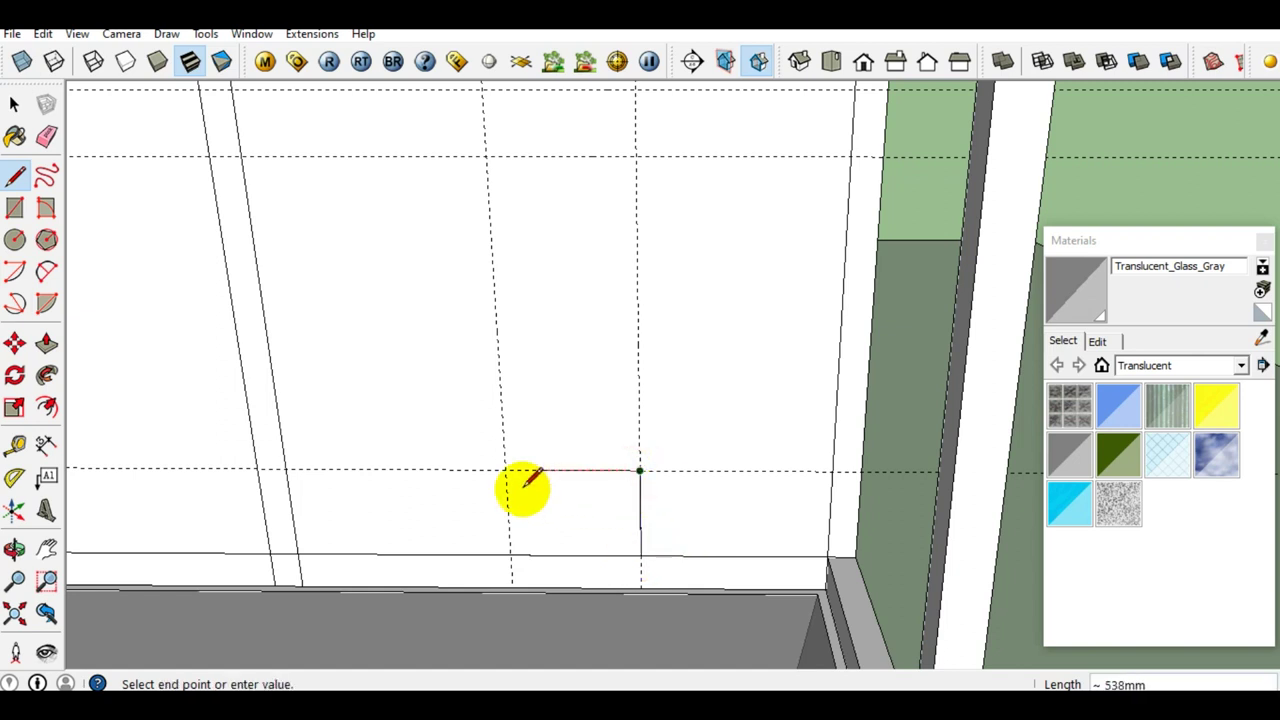
{"action": "left_click", "coordinate": [506, 470]}
{"action": "scroll", "coordinate": [560, 360], "scroll_direction": "down", "scroll_amount": 1}
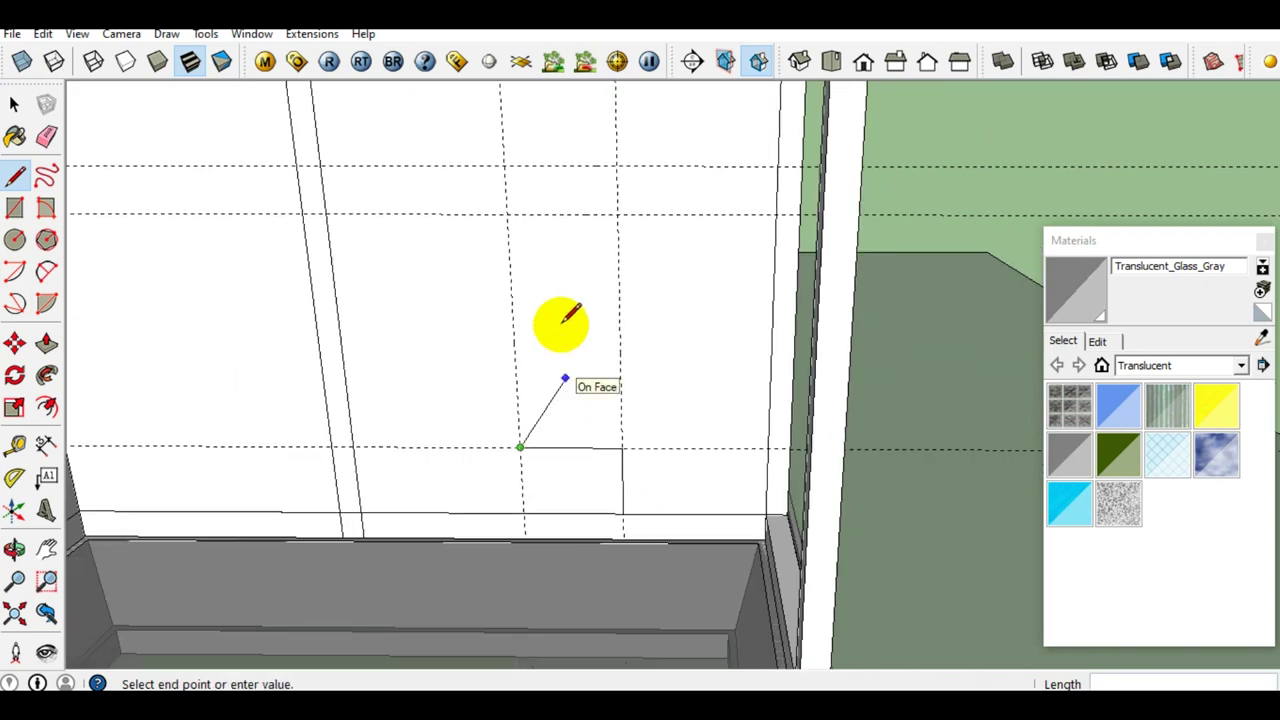
{"action": "left_click", "coordinate": [503, 165]}
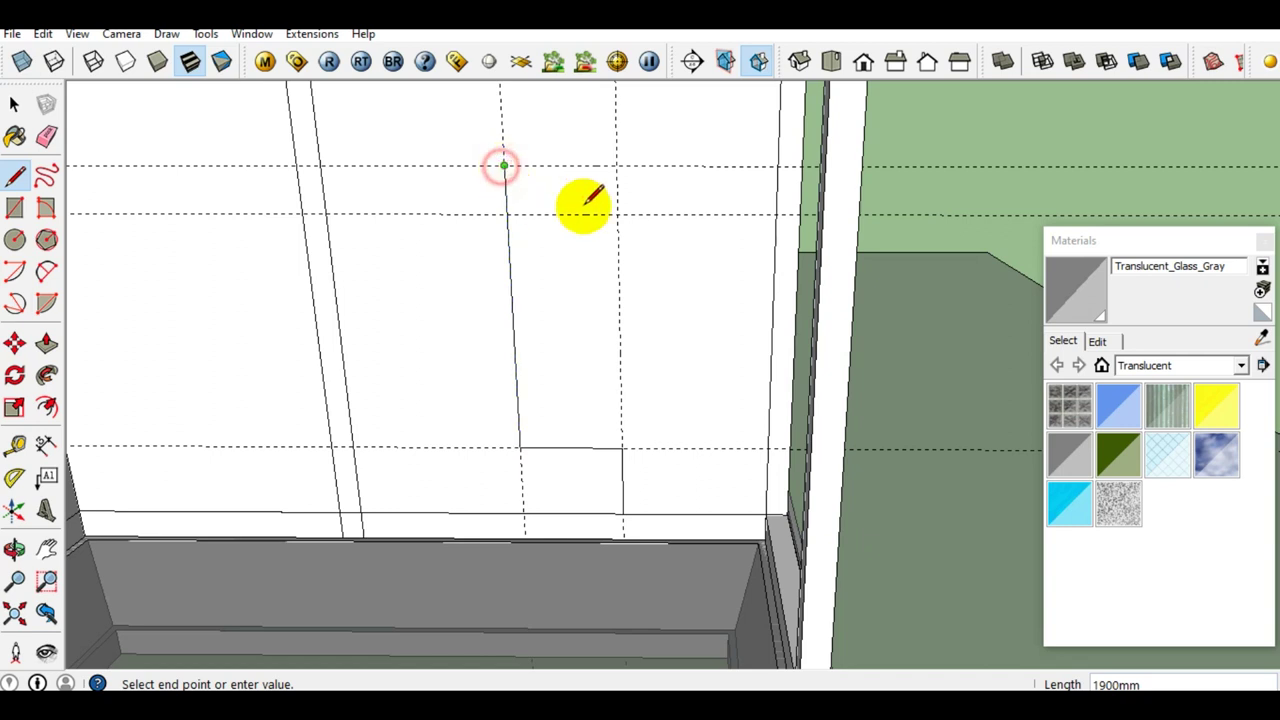
{"action": "left_click", "coordinate": [779, 166]}
Draw a vertical dividing edge and another horizontal edge across to the wall's edge.
{"action": "left_click", "coordinate": [621, 447]}
{"action": "scroll", "coordinate": [621, 447], "scroll_direction": "up", "scroll_amount": 1}
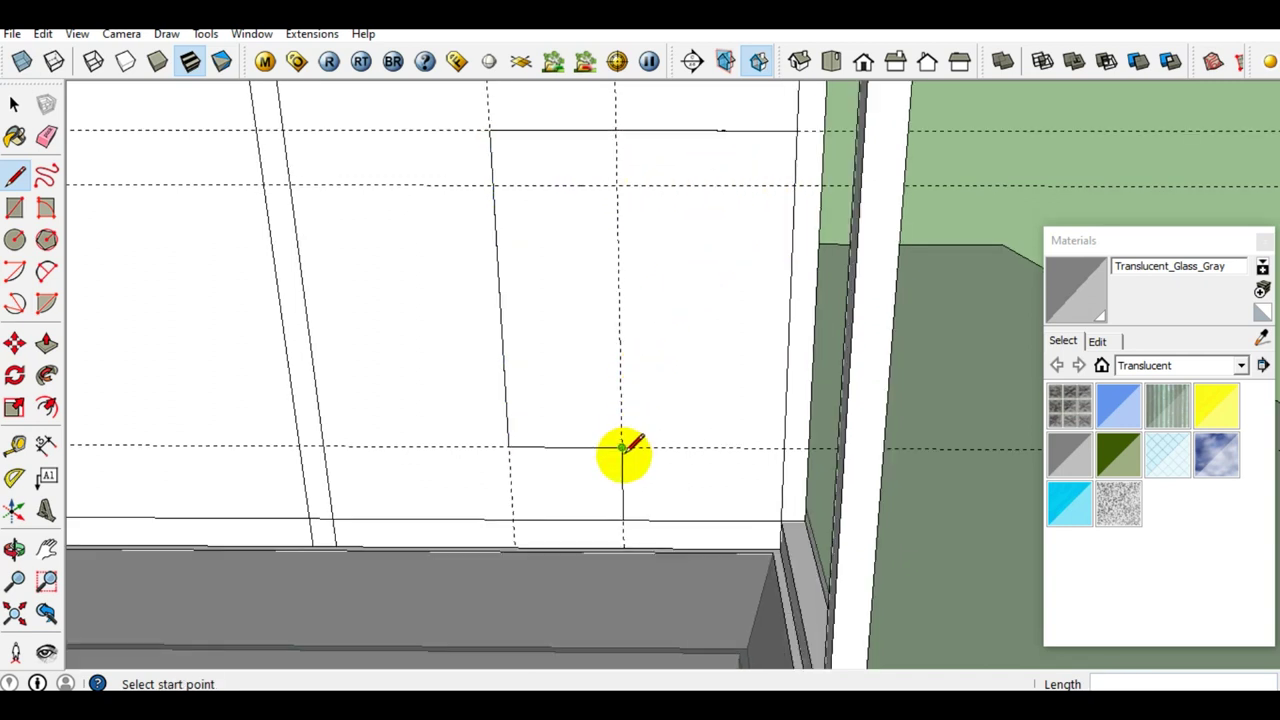
{"action": "left_click", "coordinate": [617, 130]}
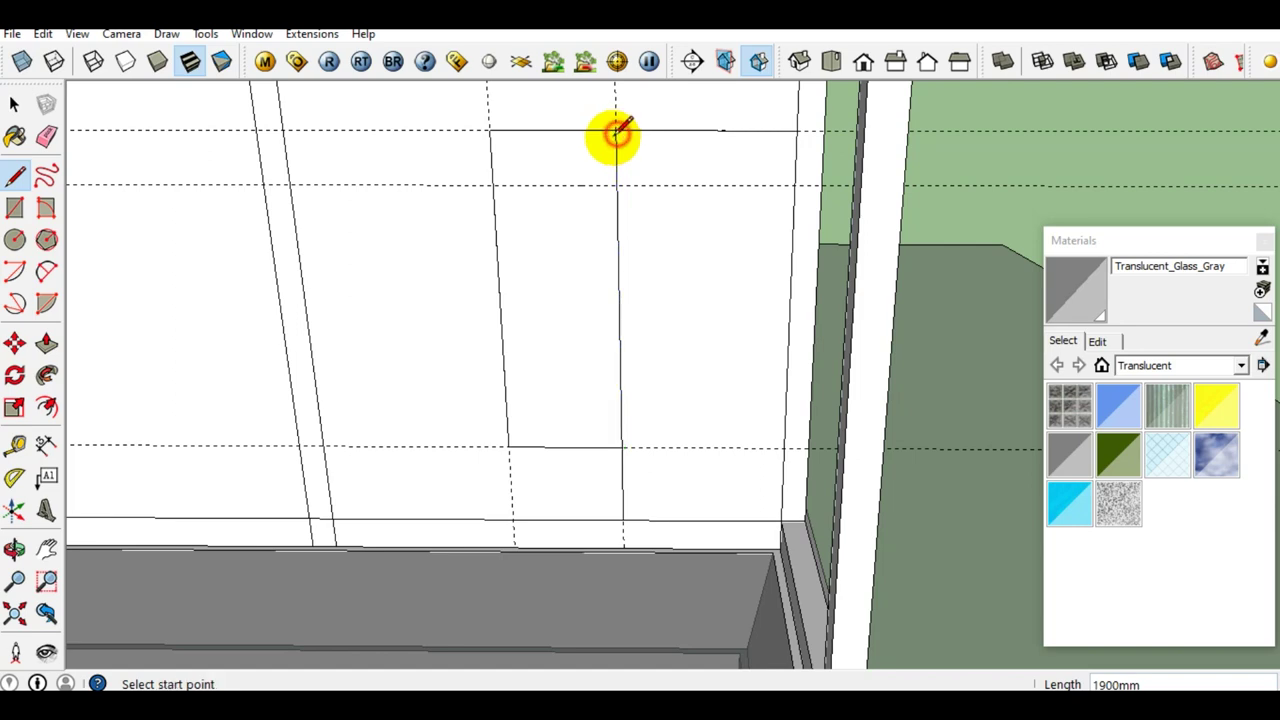
{"action": "left_click", "coordinate": [500, 181]}
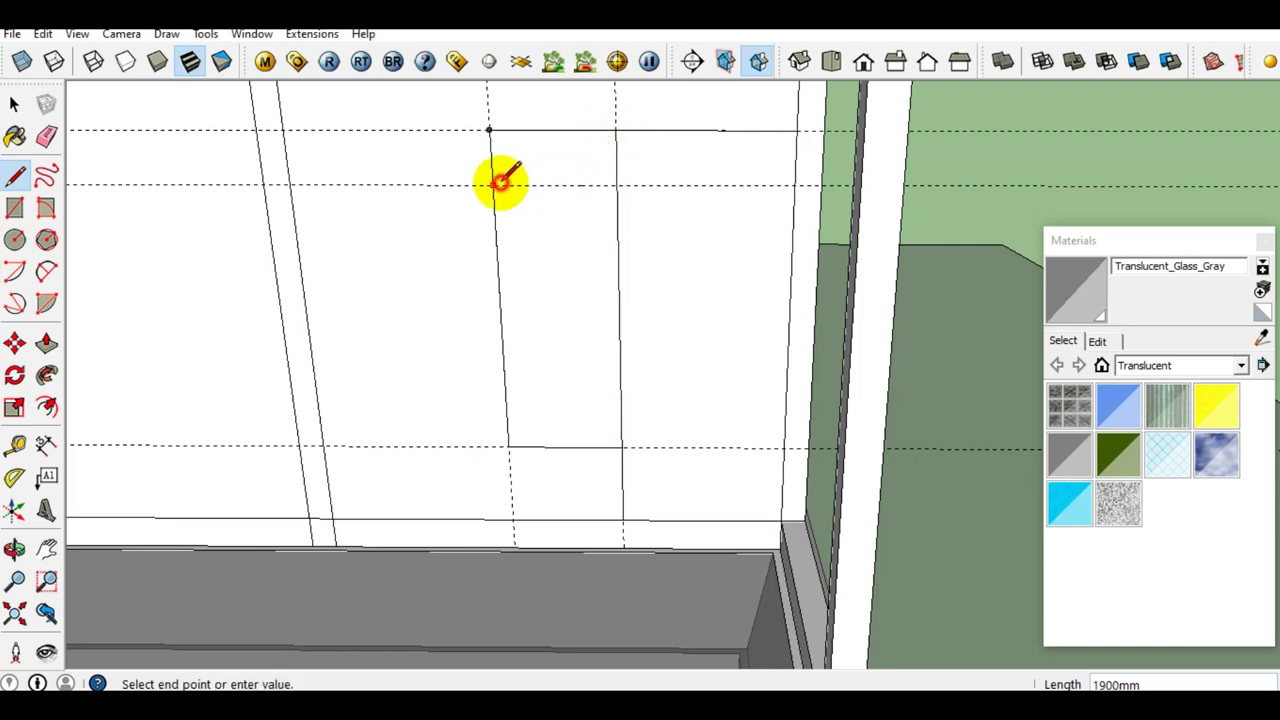
{"action": "left_click", "coordinate": [790, 181]}
{"action": "scroll", "coordinate": [683, 262], "scroll_direction": "down", "scroll_amount": 3}
{"action": "key", "text": "space"}
{"action": "scroll", "coordinate": [567, 315], "scroll_direction": "up", "scroll_amount": 2}
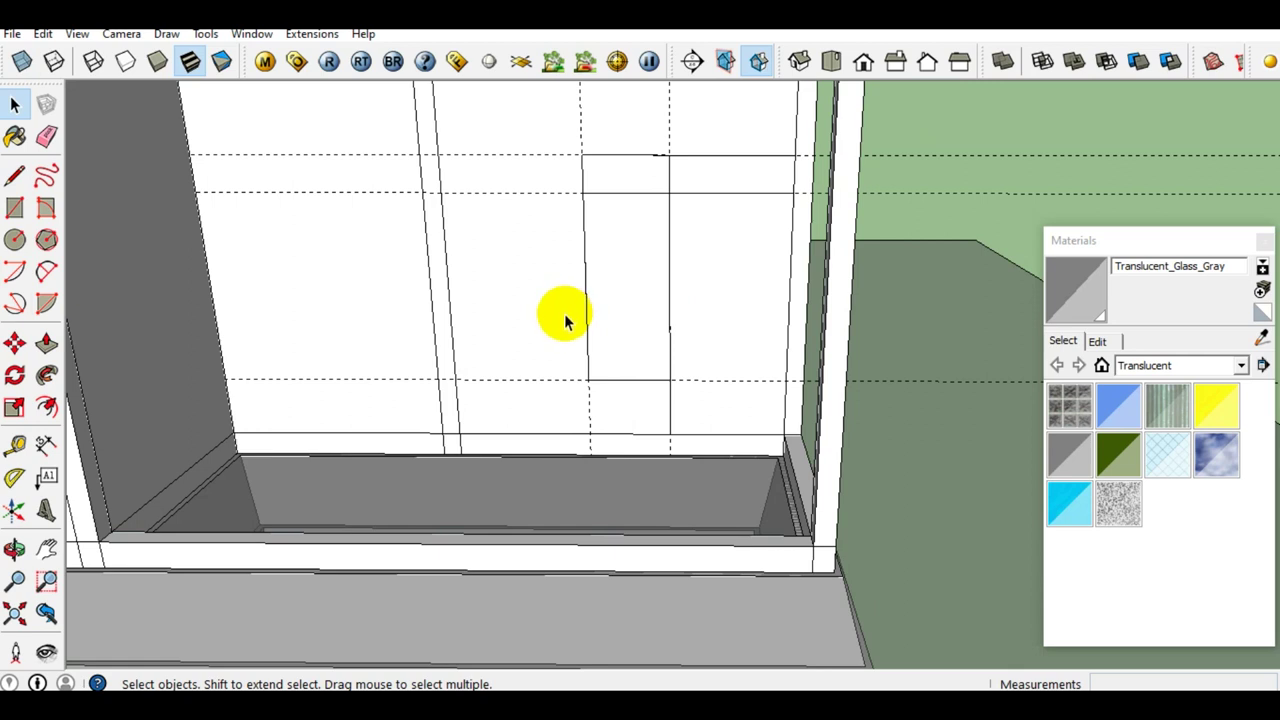
Erase the stray vertical edge and all the dashed guide lines.
{"action": "key", "text": "e"}
{"action": "left_click", "coordinate": [592, 400]}
{"action": "left_click_drag", "start_coordinate": [549, 260], "coordinate": [703, 144]}
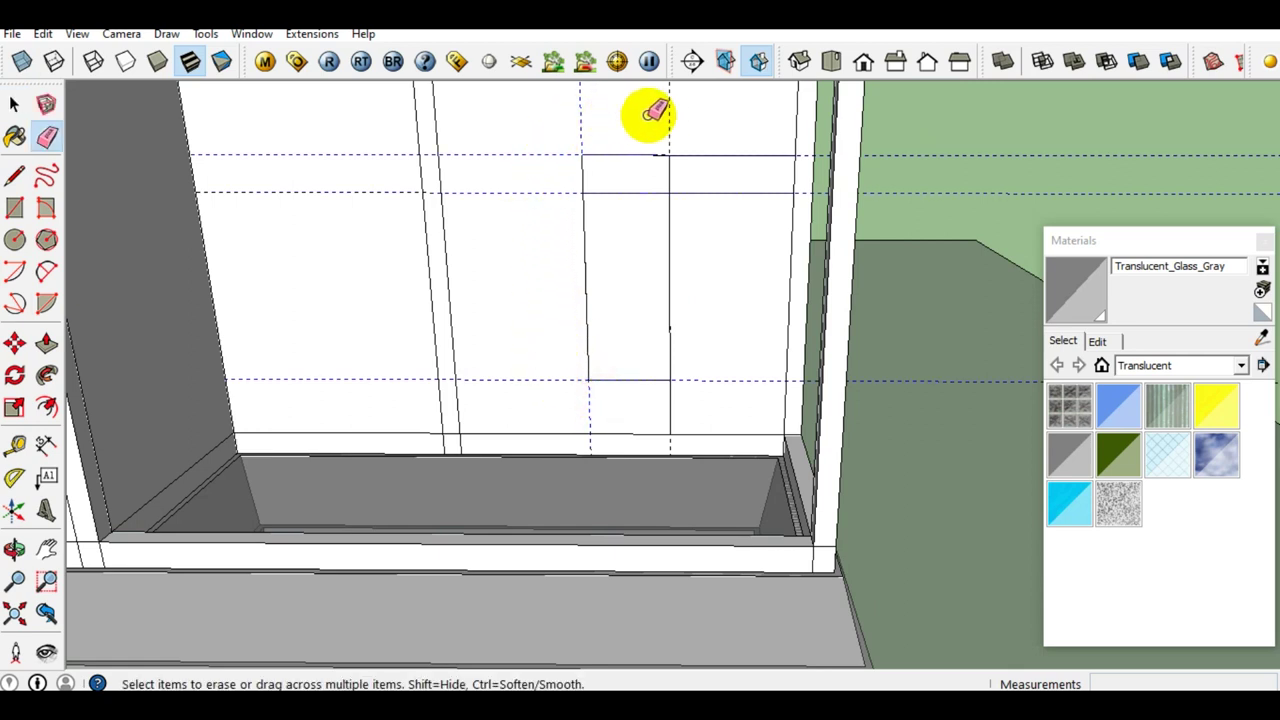
{"action": "scroll", "coordinate": [700, 160], "scroll_direction": "down", "scroll_amount": 2}
{"action": "key", "text": "space"}
{"action": "scroll", "coordinate": [686, 243], "scroll_direction": "up", "scroll_amount": 2}
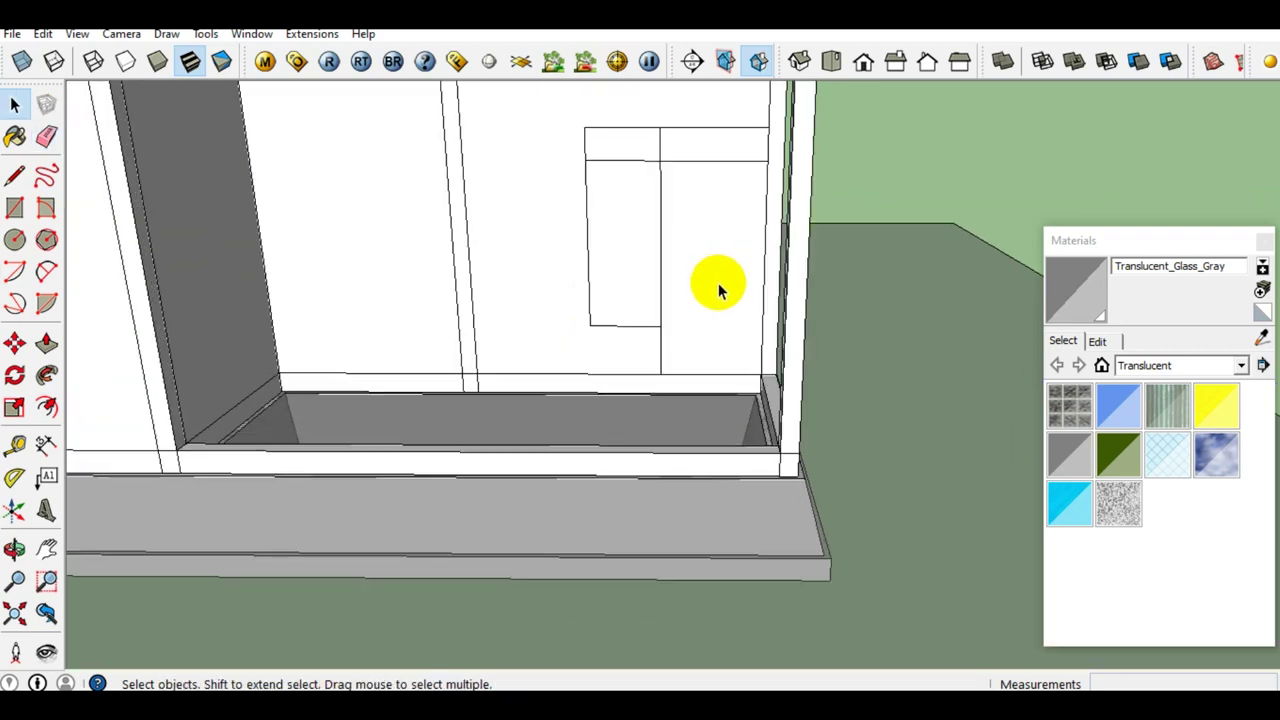
Select the right door panel, left panel, upper-left panel and top strip, then orbit out.
{"action": "left_click", "coordinate": [720, 280]}
{"action": "scroll", "coordinate": [707, 250], "scroll_direction": "down", "scroll_amount": 1}
{"action": "scroll", "coordinate": [700, 248], "scroll_direction": "down", "scroll_amount": 2}
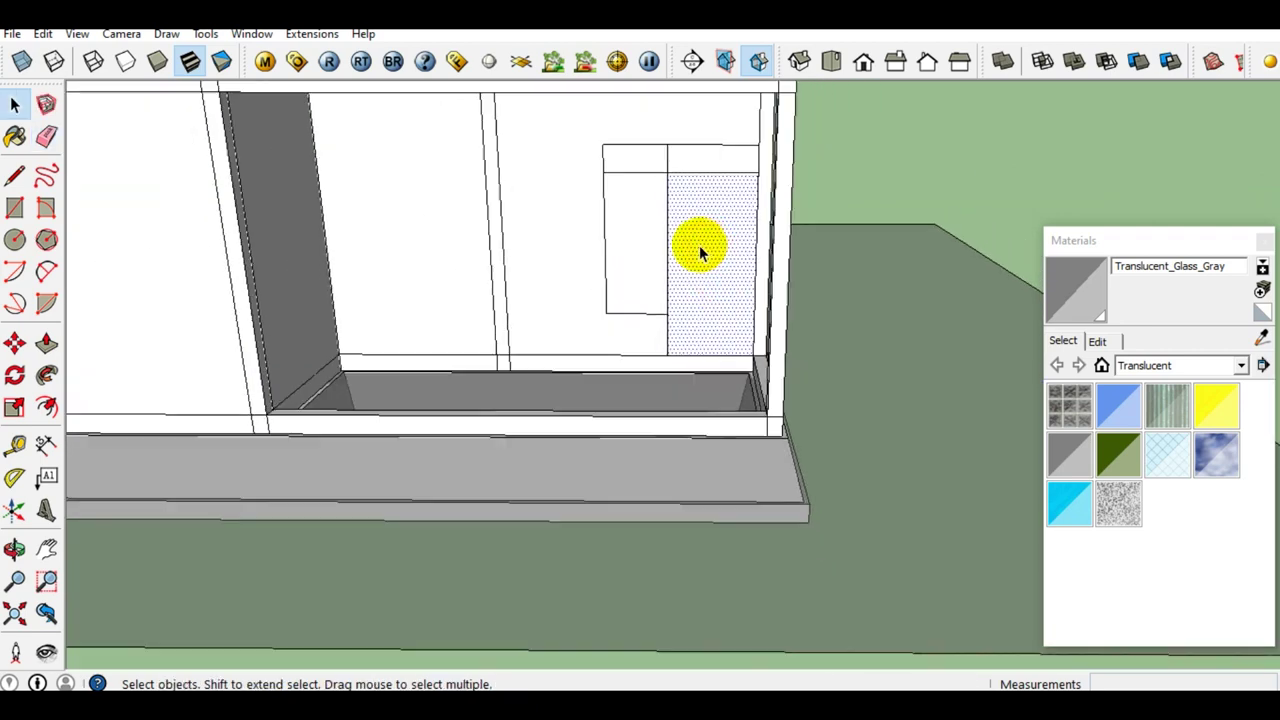
{"action": "left_click", "coordinate": [623, 223]}
{"action": "scroll", "coordinate": [630, 200], "scroll_direction": "up", "scroll_amount": 3}
{"action": "left_click", "coordinate": [640, 134]}
{"action": "left_click", "coordinate": [751, 134]}
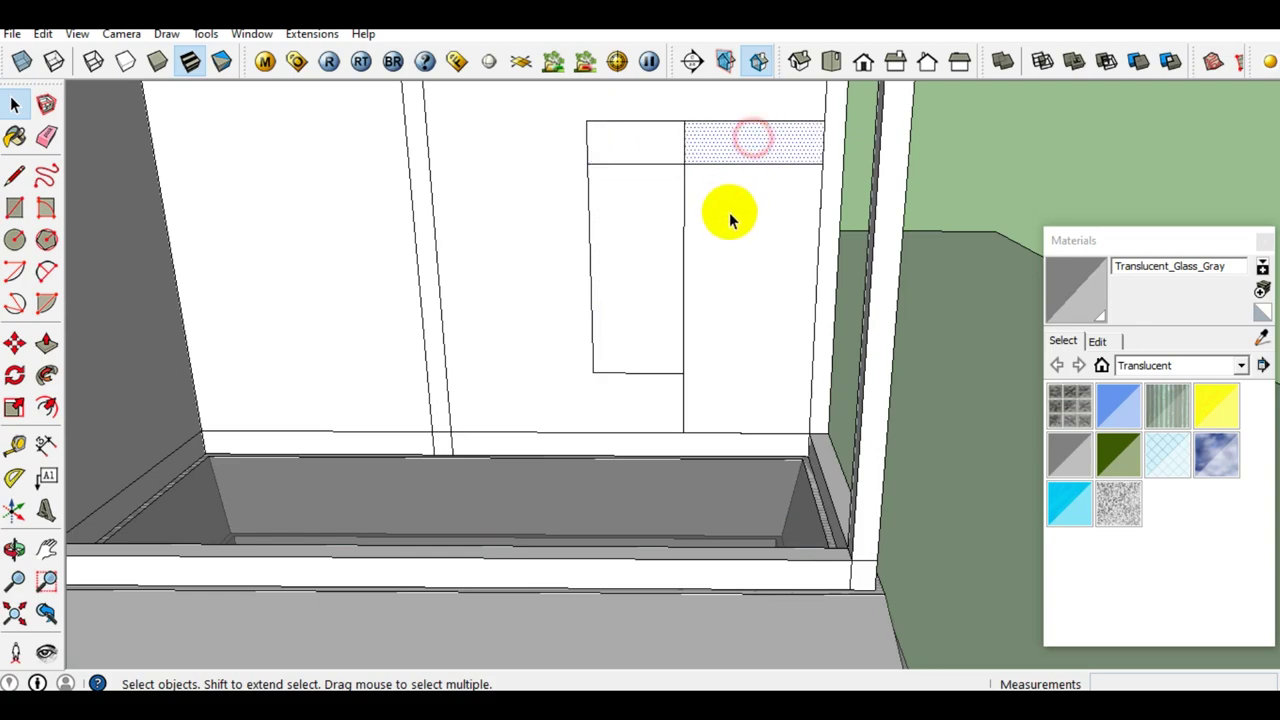
{"action": "scroll", "coordinate": [731, 211], "scroll_direction": "down", "scroll_amount": 3}
{"action": "mouse_move", "coordinate": [737, 263]}
{"action": "middle_mouse_down"}
{"action": "mouse_move", "coordinate": [481, 330]}
{"action": "mouse_move", "coordinate": [743, 349]}
{"action": "middle_mouse_up"}
{"action": "scroll", "coordinate": [743, 349], "scroll_direction": "up", "scroll_amount": 2}
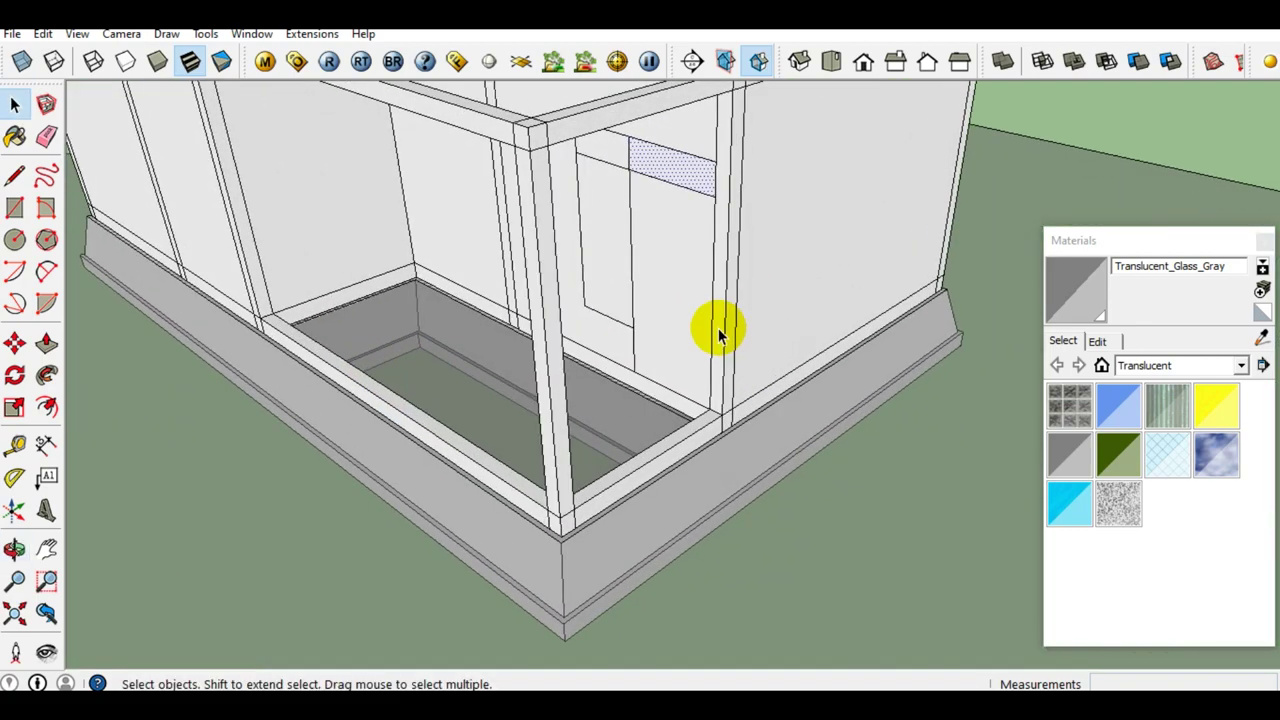
{"action": "scroll", "coordinate": [666, 560], "scroll_direction": "down", "scroll_amount": 2}
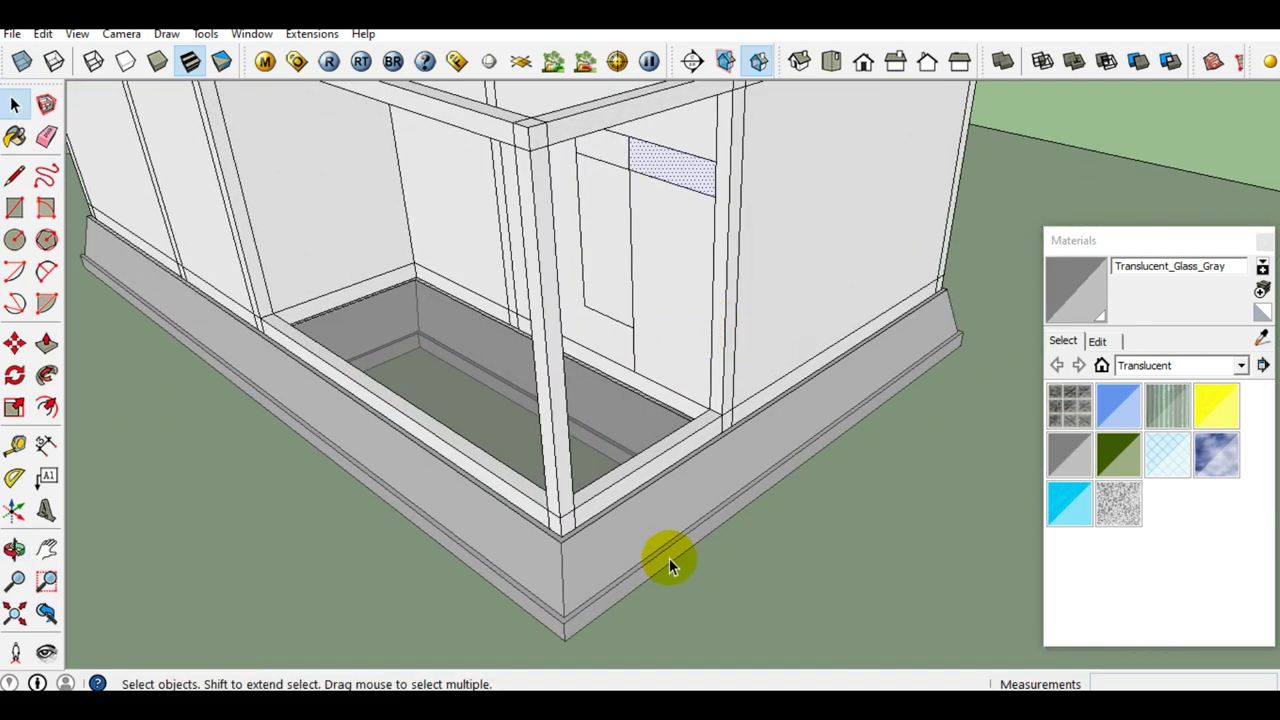
{"action": "scroll", "coordinate": [680, 537], "scroll_direction": "down", "scroll_amount": 2}
{"action": "scroll", "coordinate": [651, 429], "scroll_direction": "up", "scroll_amount": 2}
{"action": "scroll", "coordinate": [652, 440], "scroll_direction": "up", "scroll_amount": 2}
{"action": "mouse_move", "coordinate": [652, 435]}
{"action": "middle_mouse_down"}
{"action": "mouse_move", "coordinate": [654, 558]}
{"action": "mouse_move", "coordinate": [662, 535]}
{"action": "mouse_move", "coordinate": [698, 531]}
{"action": "mouse_move", "coordinate": [627, 480]}
{"action": "middle_mouse_up"}
Start a Line outline on the ground beside the building's base.
{"action": "scroll", "coordinate": [698, 531], "scroll_direction": "up", "scroll_amount": 2}
{"action": "scroll", "coordinate": [674, 517], "scroll_direction": "up", "scroll_amount": 2}
{"action": "scroll", "coordinate": [676, 520], "scroll_direction": "up", "scroll_amount": 1}
{"action": "key", "text": "l"}
{"action": "mouse_move", "coordinate": [706, 577]}
{"action": "middle_mouse_down"}
{"action": "mouse_move", "coordinate": [711, 423]}
{"action": "mouse_move", "coordinate": [640, 506]}
{"action": "middle_mouse_up"}
{"action": "scroll", "coordinate": [640, 506], "scroll_direction": "up", "scroll_amount": 1}
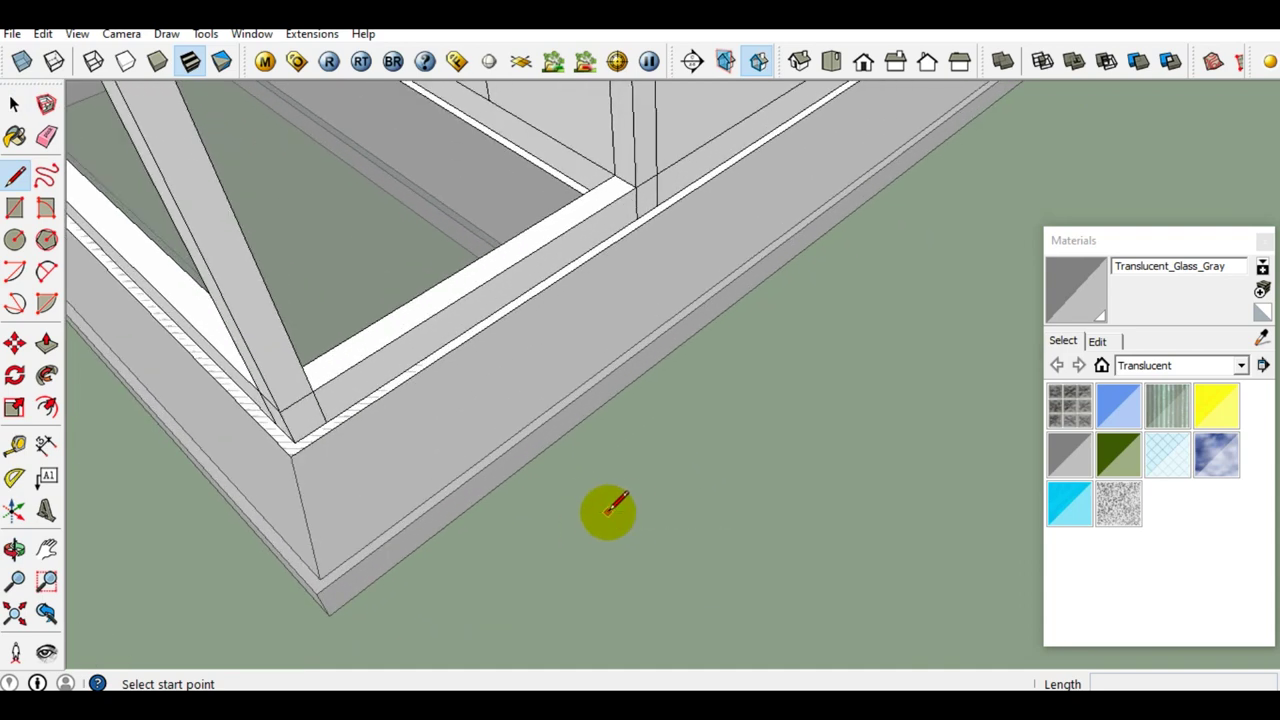
{"action": "left_click", "coordinate": [605, 518]}
Draw the notched outline's edges, with lengths such as 60, 80, 5 and 50, and close it into a face.
{"action": "scroll", "coordinate": [710, 430], "scroll_direction": "up", "scroll_amount": 1}
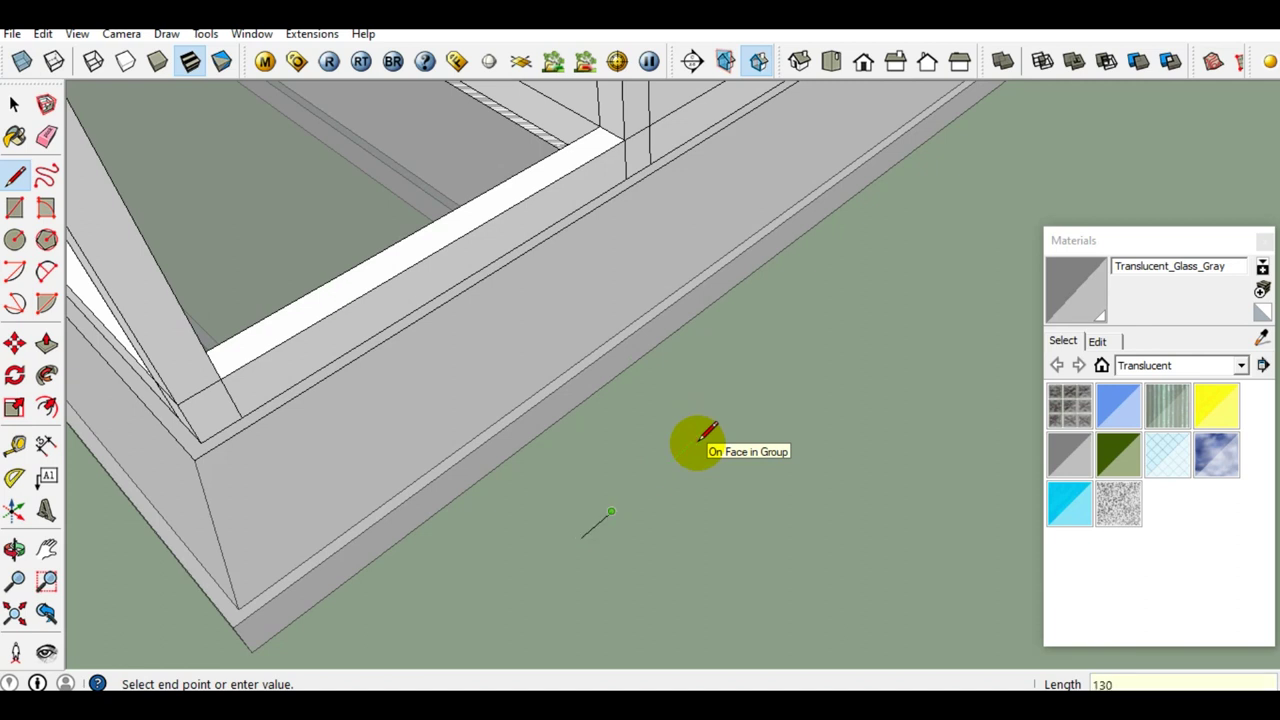
{"action": "scroll", "coordinate": [569, 563], "scroll_direction": "up", "scroll_amount": 2}
{"action": "scroll", "coordinate": [689, 503], "scroll_direction": "up", "scroll_amount": 1}
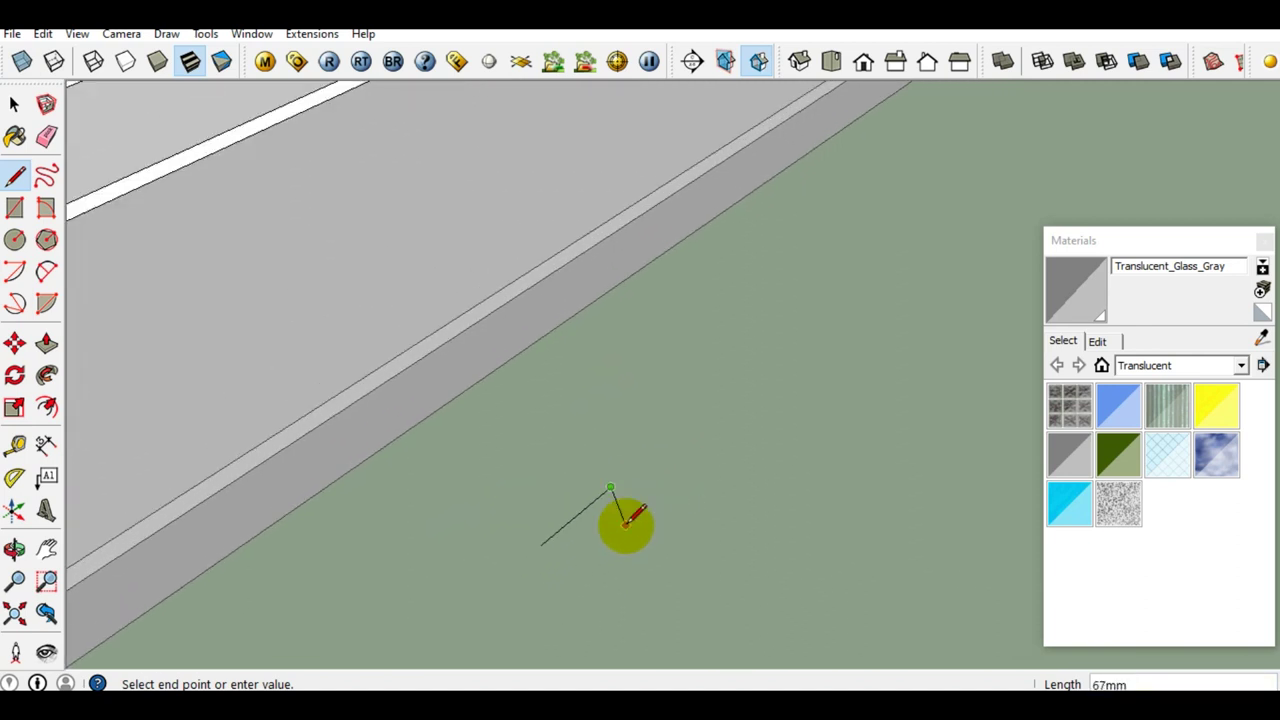
{"action": "scroll", "coordinate": [642, 517], "scroll_direction": "up", "scroll_amount": 1}
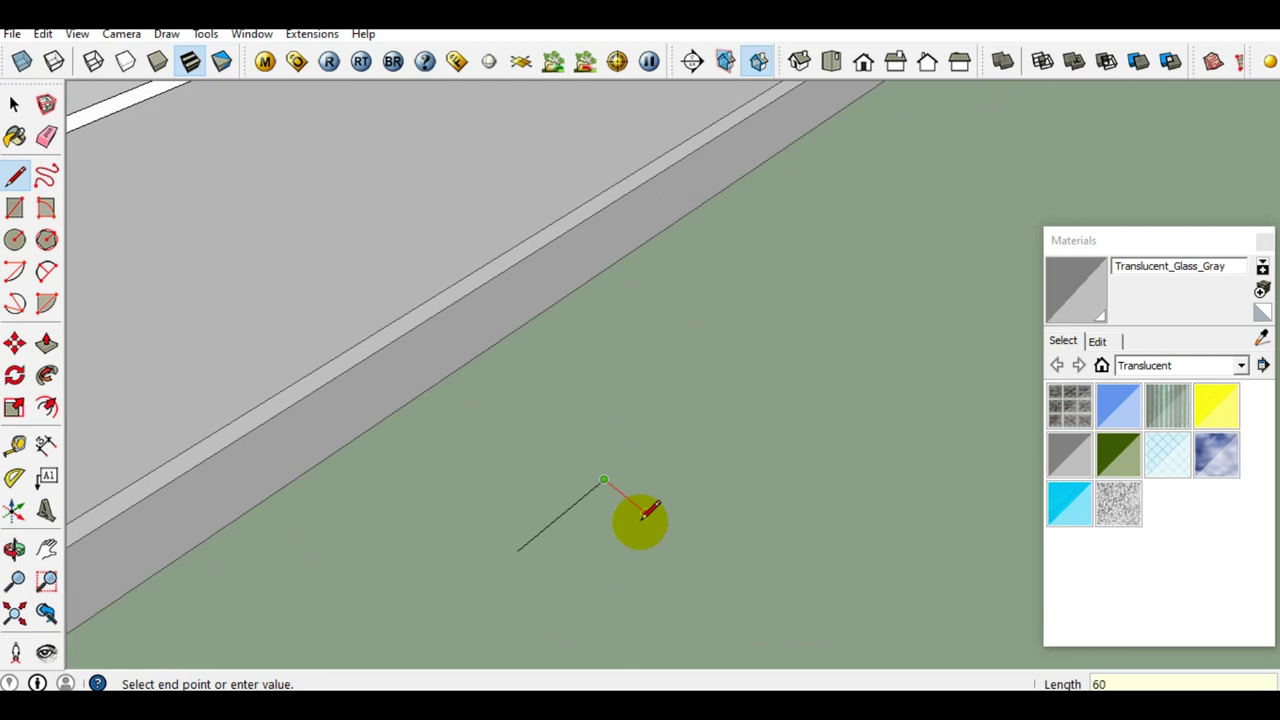
{"action": "left_click", "coordinate": [642, 509]}
{"action": "scroll", "coordinate": [588, 553], "scroll_direction": "up", "scroll_amount": 1}
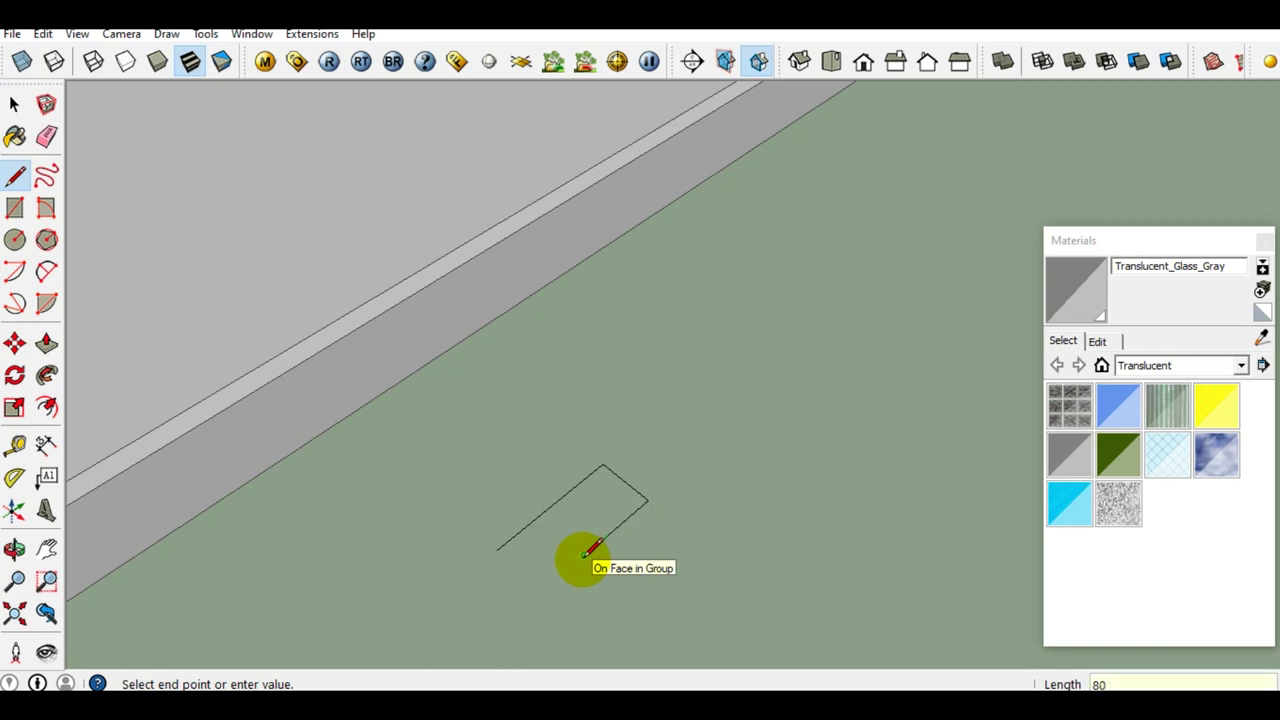
{"action": "scroll", "coordinate": [590, 555], "scroll_direction": "up", "scroll_amount": 1}
{"action": "type", "text": "50"}
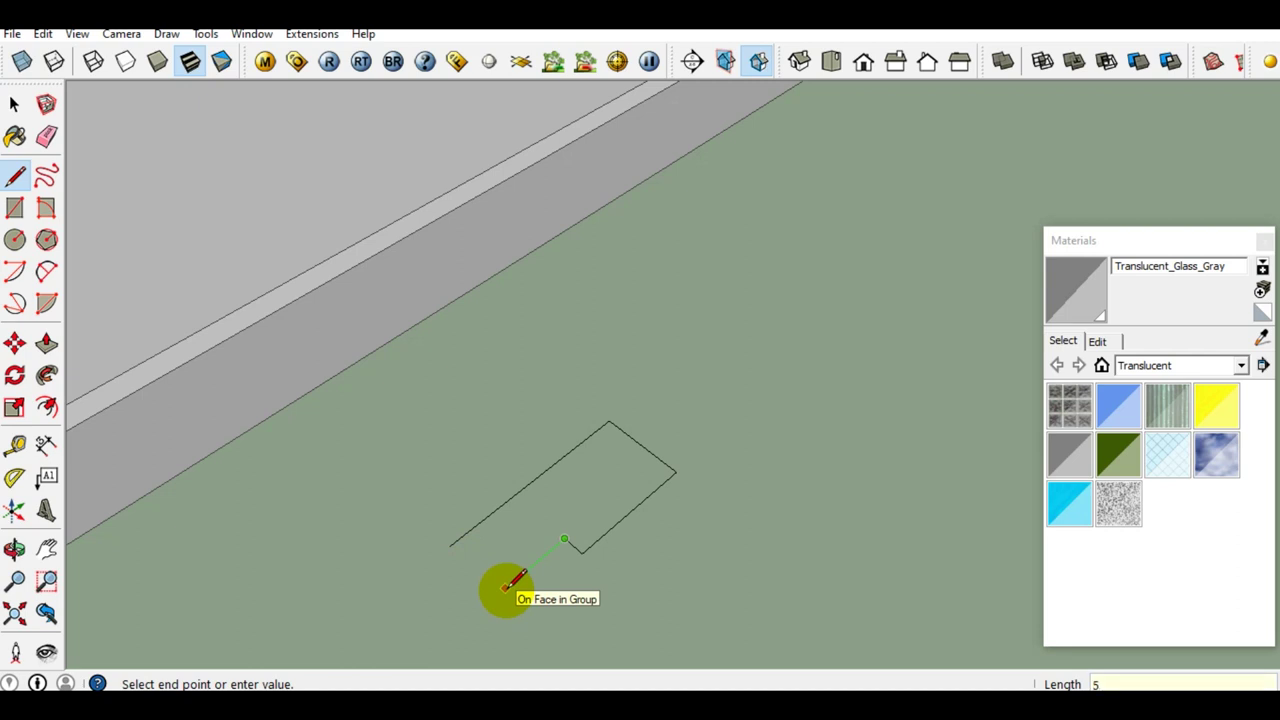
{"action": "key", "text": "Return"}
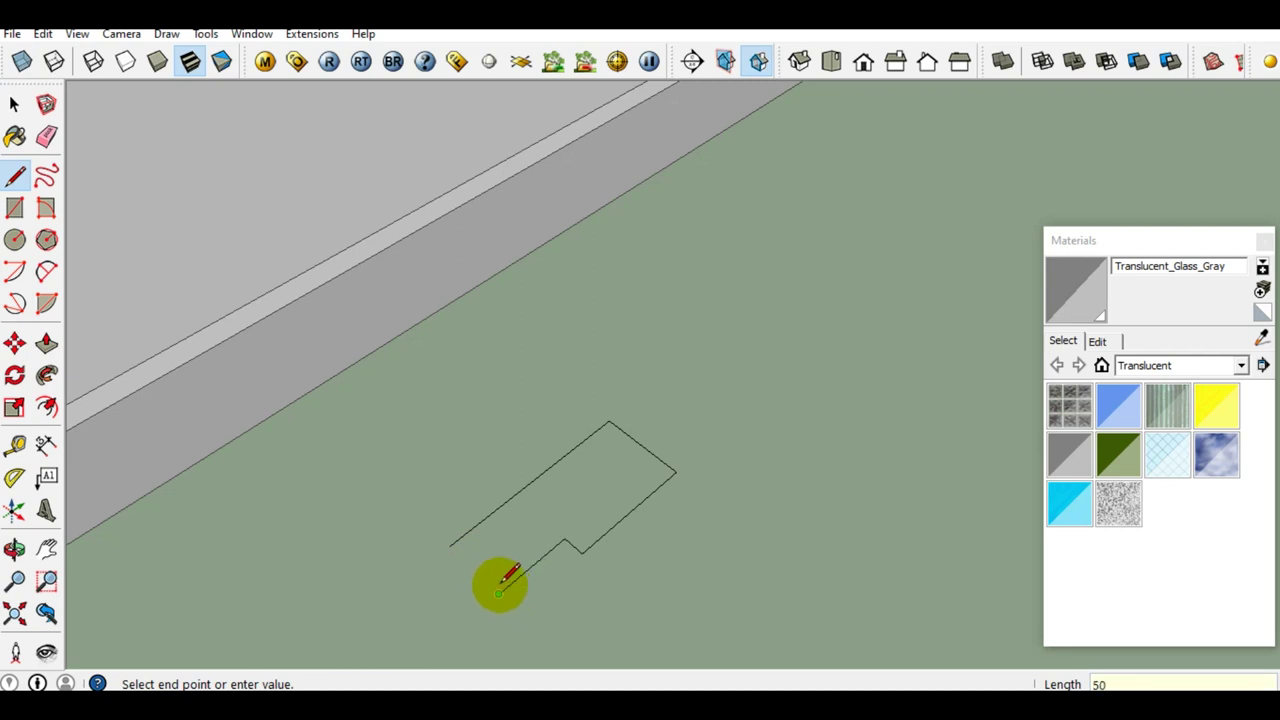
{"action": "left_click", "coordinate": [449, 546]}
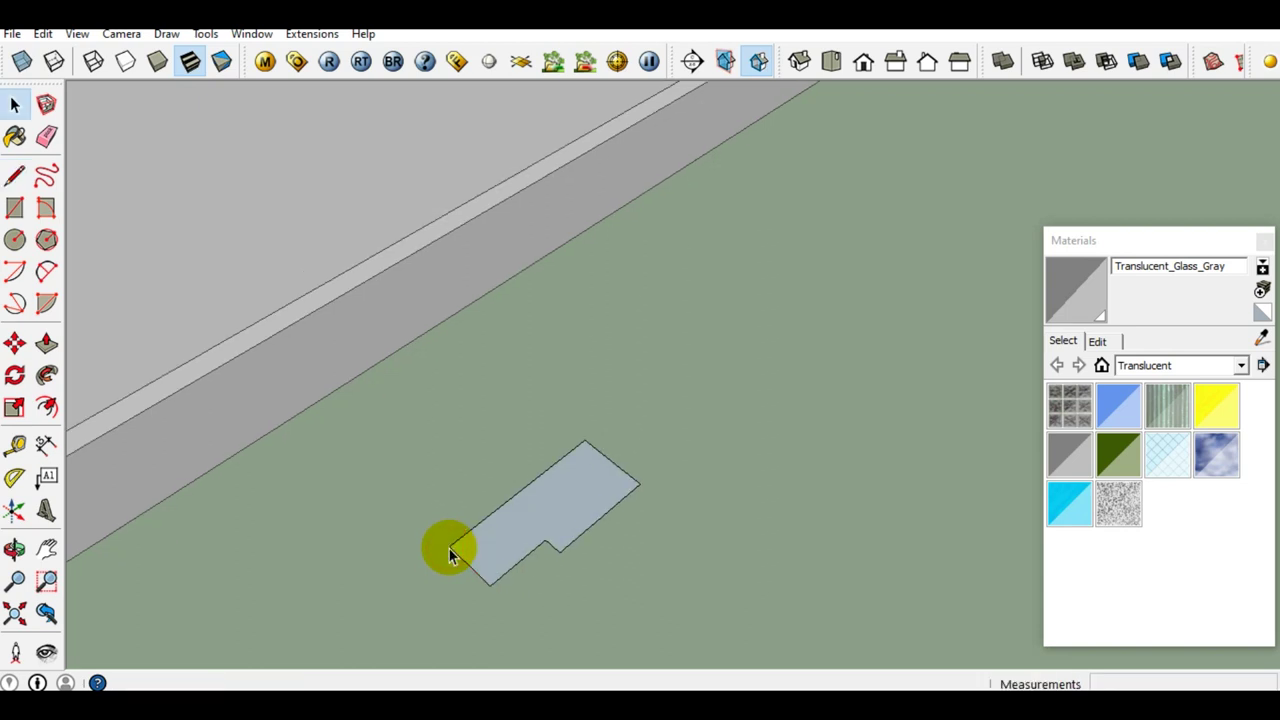
{"action": "key", "text": "space"}
View the face from nearly top-down, start a line at its corner, then cancel it.
{"action": "scroll", "coordinate": [451, 549], "scroll_direction": "down", "scroll_amount": 2}
{"action": "scroll", "coordinate": [471, 551], "scroll_direction": "up", "scroll_amount": 3}
{"action": "mouse_move", "coordinate": [564, 352]}
{"action": "middle_mouse_down"}
{"action": "mouse_move", "coordinate": [363, 549]}
{"action": "mouse_move", "coordinate": [500, 329]}
{"action": "mouse_move", "coordinate": [484, 466]}
{"action": "mouse_move", "coordinate": [623, 371]}
{"action": "mouse_move", "coordinate": [575, 430]}
{"action": "mouse_move", "coordinate": [581, 387]}
{"action": "middle_mouse_up"}
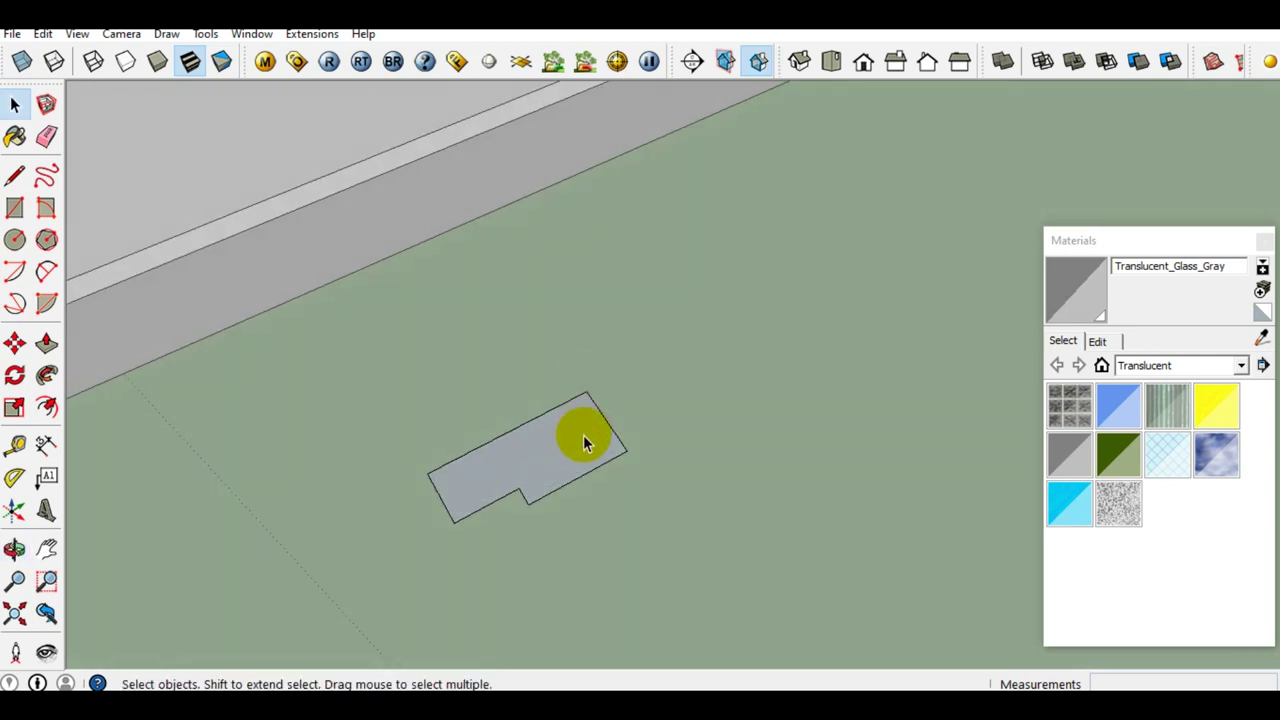
{"action": "key", "text": "l"}
{"action": "scroll", "coordinate": [586, 435], "scroll_direction": "up", "scroll_amount": 2}
{"action": "scroll", "coordinate": [591, 428], "scroll_direction": "up", "scroll_amount": 2}
{"action": "left_click", "coordinate": [585, 363]}
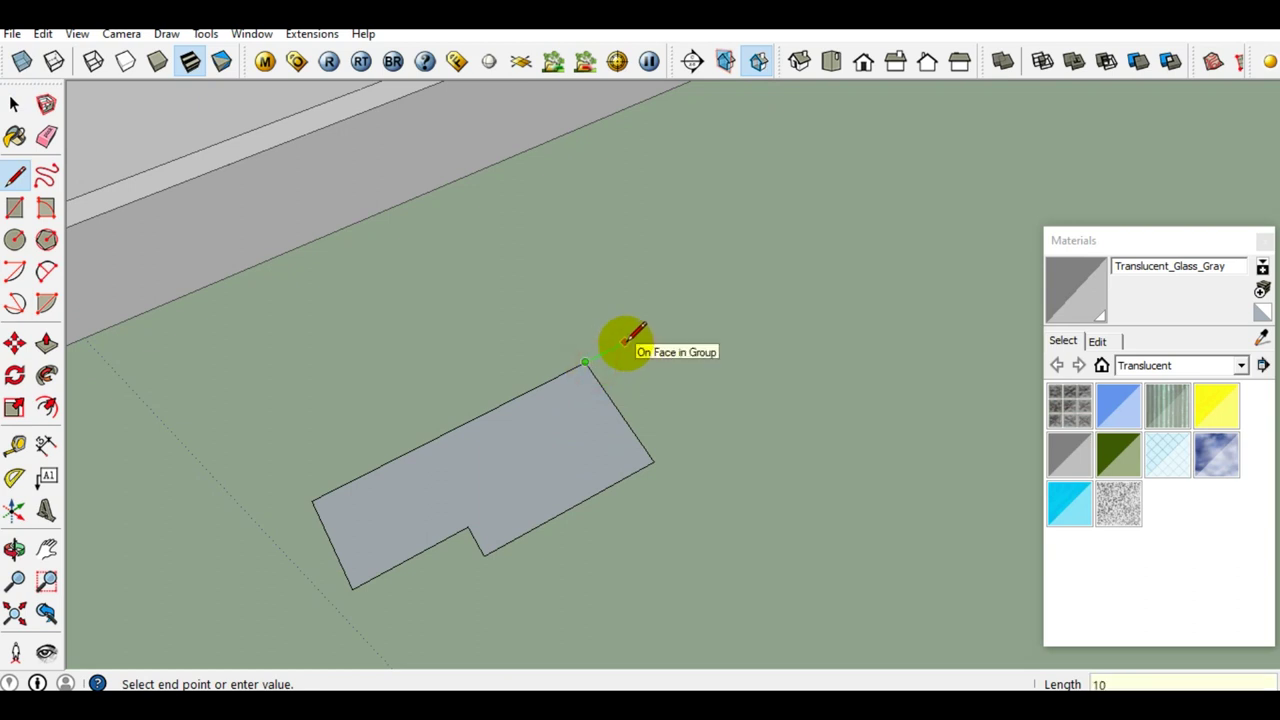
{"action": "key", "text": "space"}
{"action": "scroll", "coordinate": [655, 390], "scroll_direction": "down", "scroll_amount": 3}
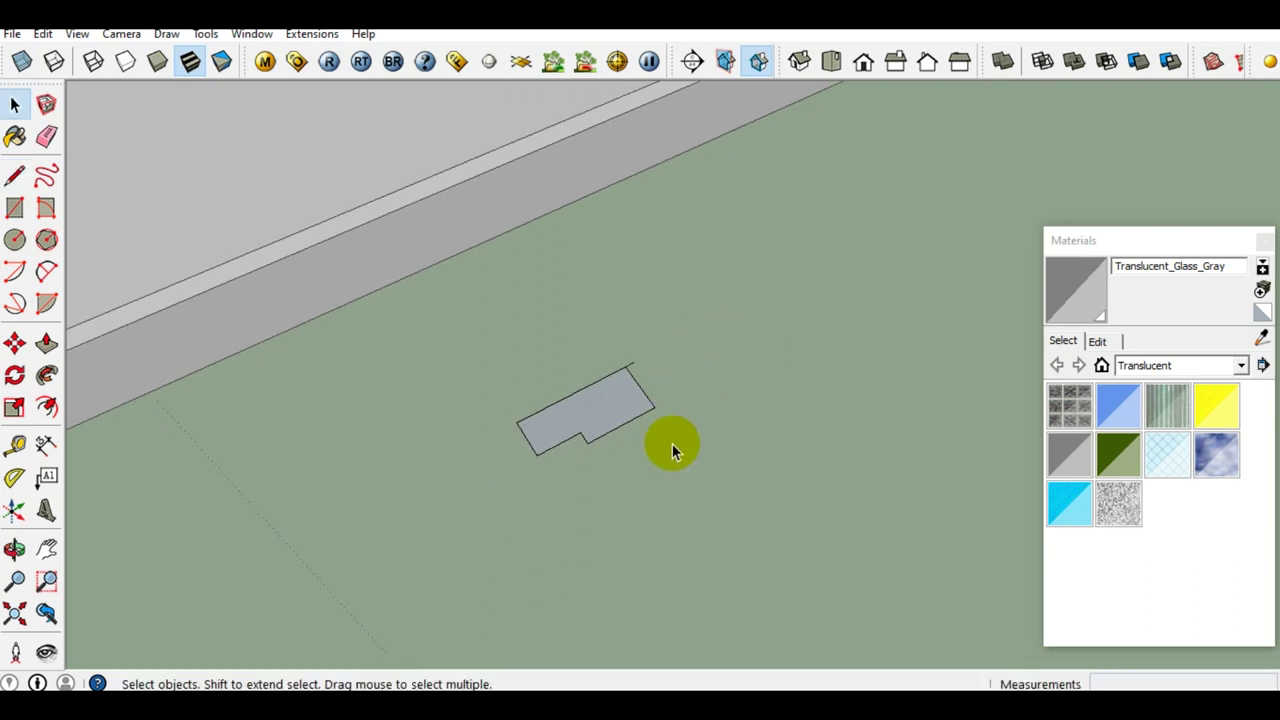
{"action": "scroll", "coordinate": [573, 392], "scroll_direction": "up", "scroll_amount": 2}
{"action": "mouse_move", "coordinate": [572, 392]}
{"action": "middle_mouse_down"}
{"action": "mouse_move", "coordinate": [610, 462]}
{"action": "mouse_move", "coordinate": [605, 491]}
{"action": "mouse_move", "coordinate": [757, 586]}
{"action": "mouse_move", "coordinate": [625, 416]}
{"action": "mouse_move", "coordinate": [543, 366]}
{"action": "middle_mouse_up"}
Draw lines from the notch corner to close a second rectangular section onto the face.
{"action": "key", "text": "l"}
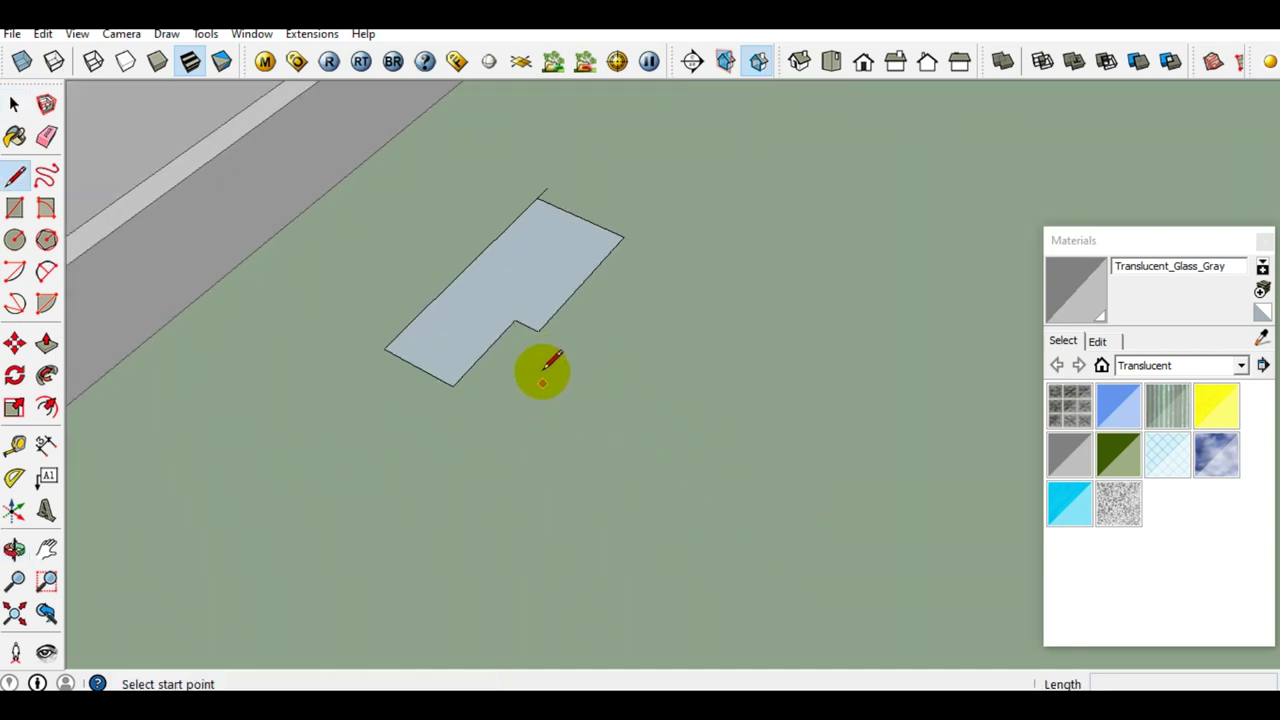
{"action": "left_click", "coordinate": [538, 331]}
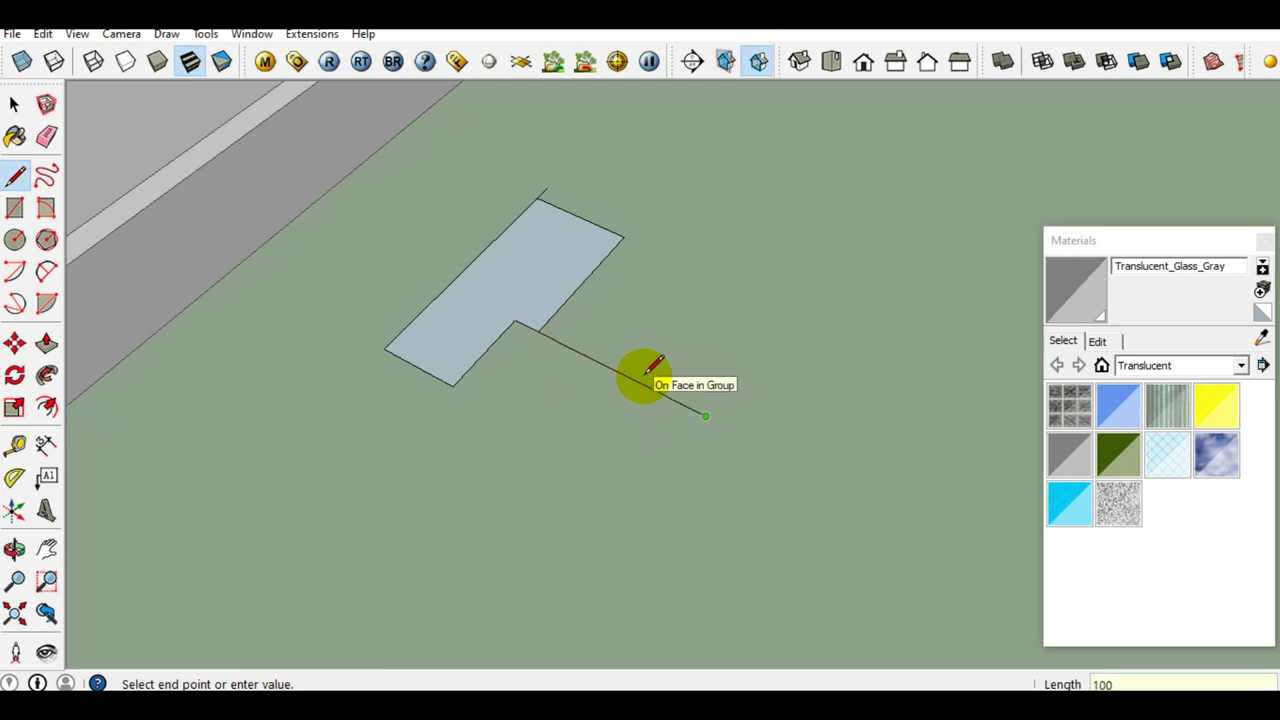
{"action": "left_click", "coordinate": [651, 493]}
{"action": "left_click", "coordinate": [452, 386]}
{"action": "key", "text": "space"}
{"action": "mouse_move", "coordinate": [458, 399]}
{"action": "middle_mouse_down"}
{"action": "mouse_move", "coordinate": [523, 420]}
{"action": "mouse_move", "coordinate": [625, 504]}
{"action": "mouse_move", "coordinate": [572, 482]}
{"action": "mouse_move", "coordinate": [491, 494]}
{"action": "mouse_move", "coordinate": [486, 480]}
{"action": "middle_mouse_up"}
Add a 50 mm strip along the section's outer edge, redrawing its closing edge after an undo.
{"action": "key", "text": "l"}
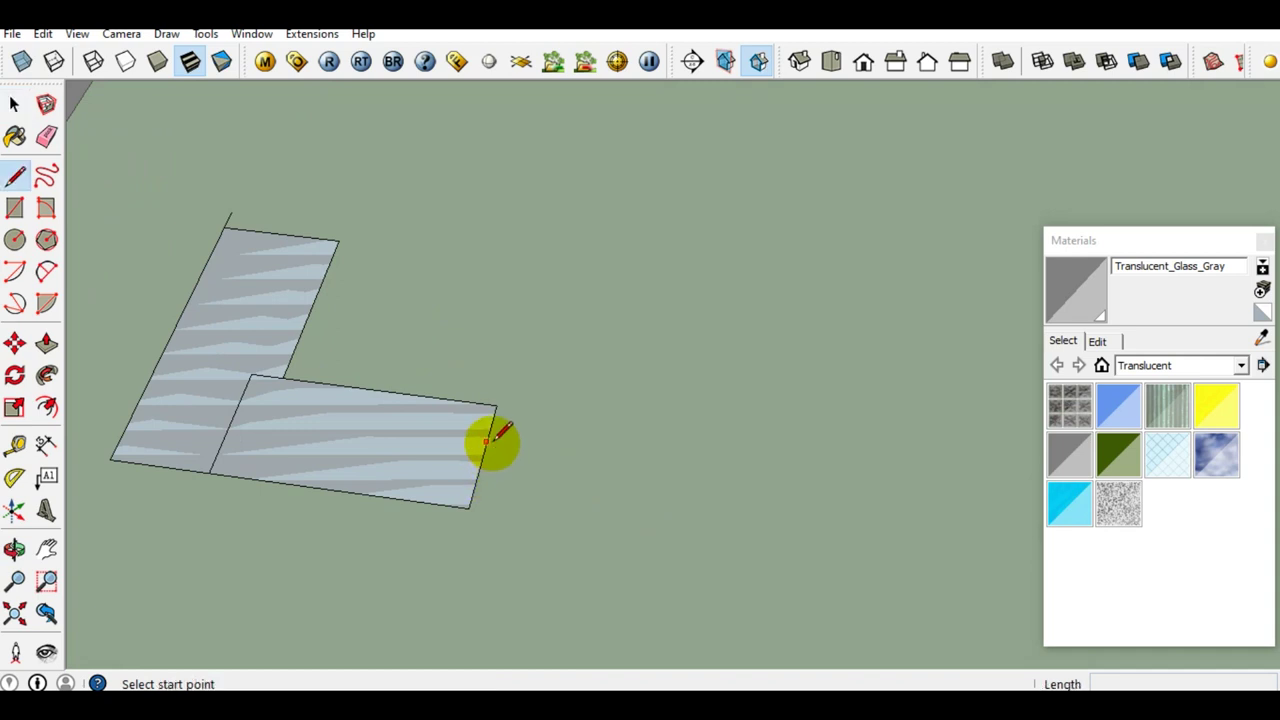
{"action": "left_click", "coordinate": [482, 457]}
{"action": "type", "text": "50"}
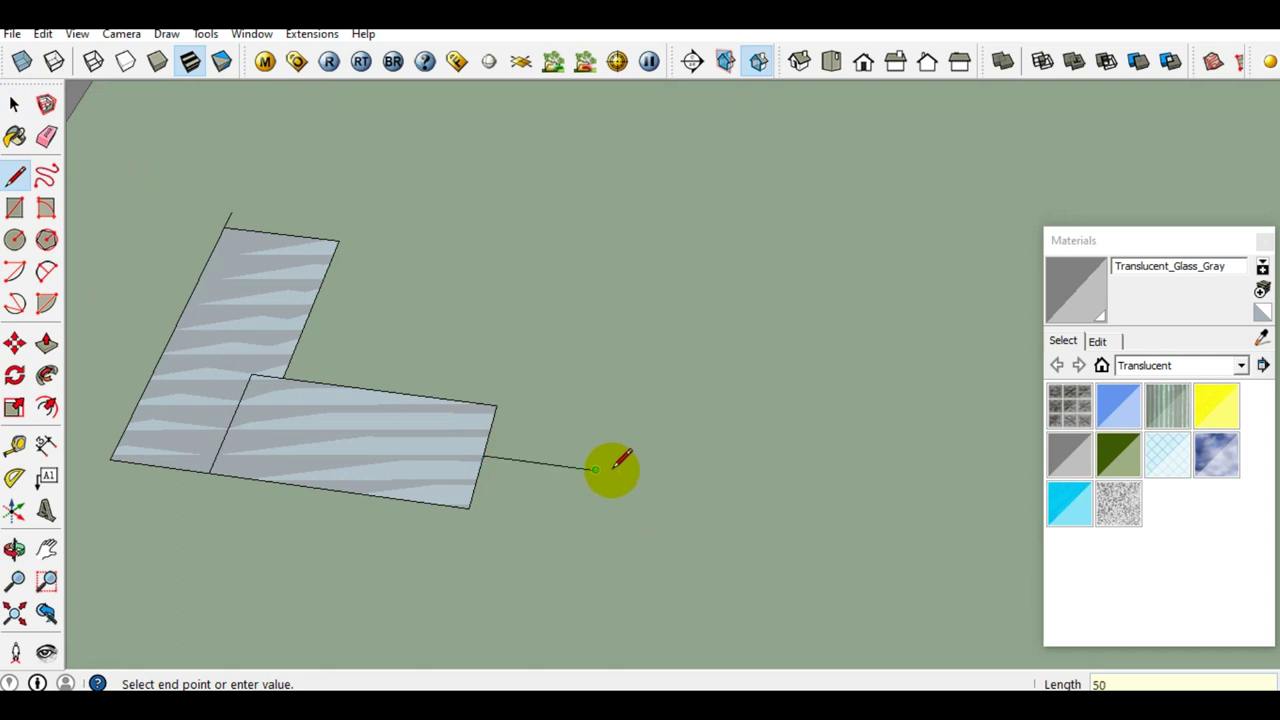
{"action": "key", "text": "Return"}
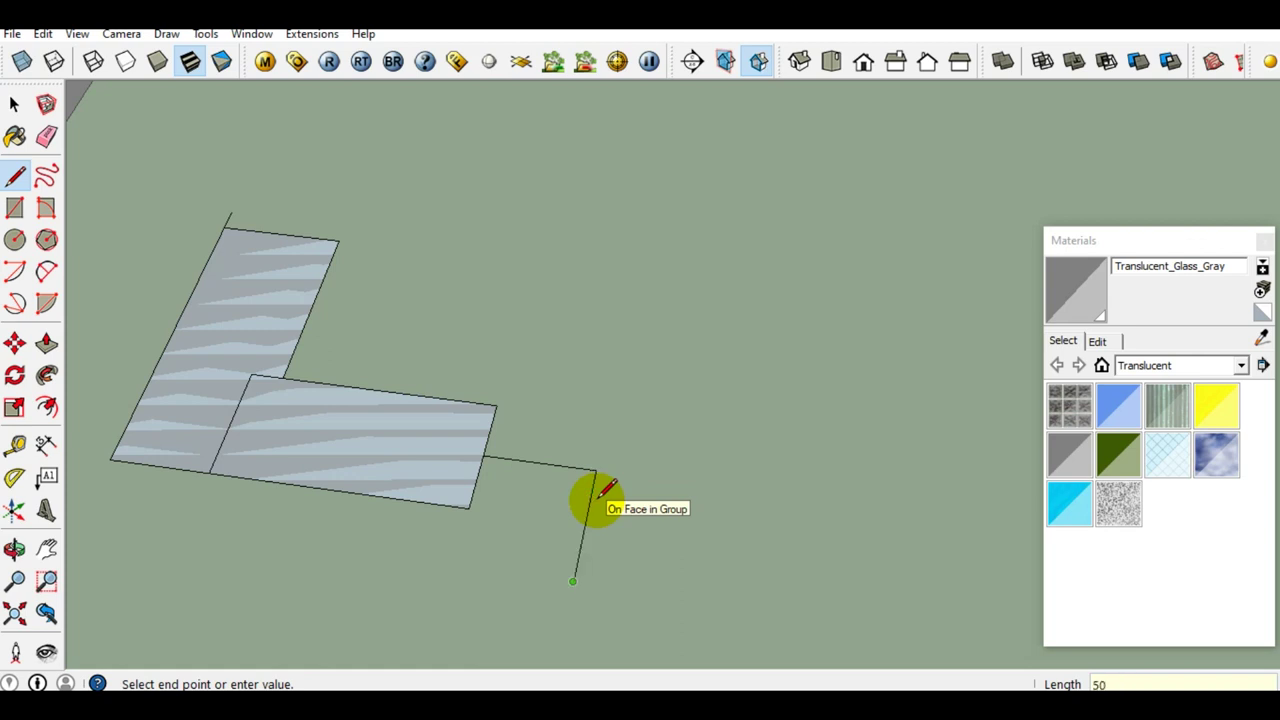
{"action": "key", "text": "Escape"}
{"action": "left_click", "coordinate": [595, 470]}
{"action": "type", "text": "20"}
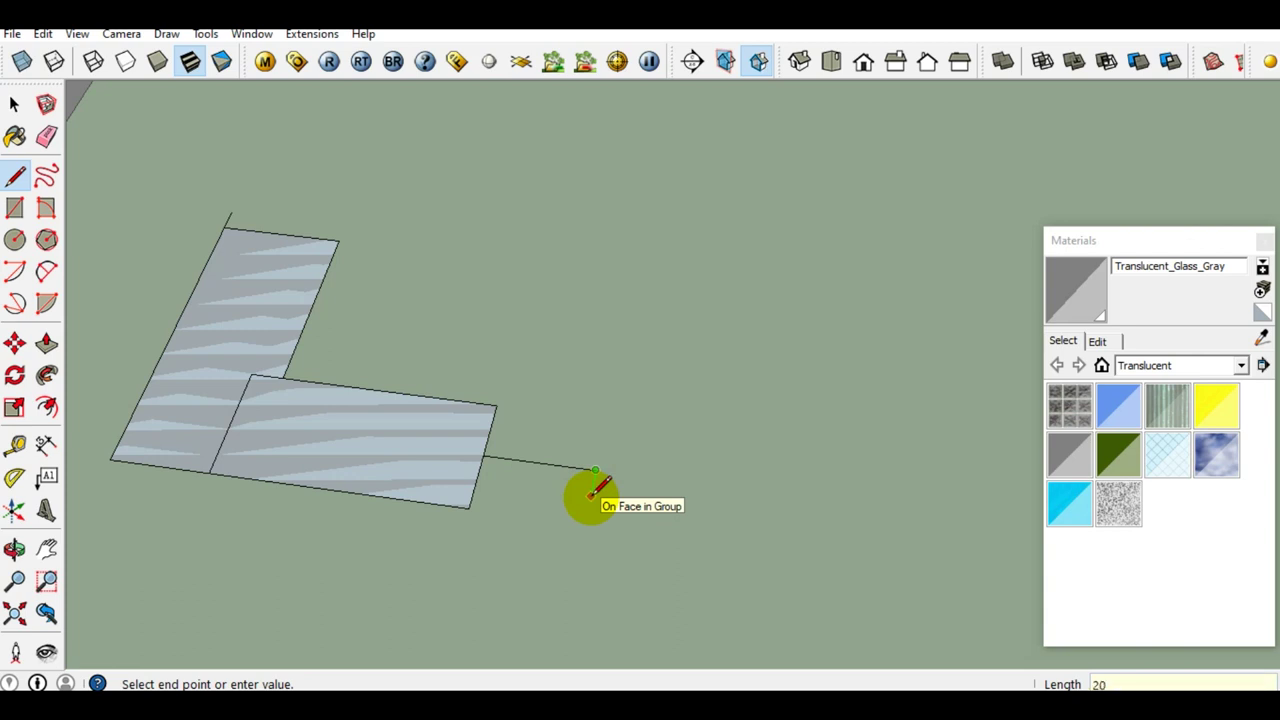
{"action": "left_click", "coordinate": [587, 513]}
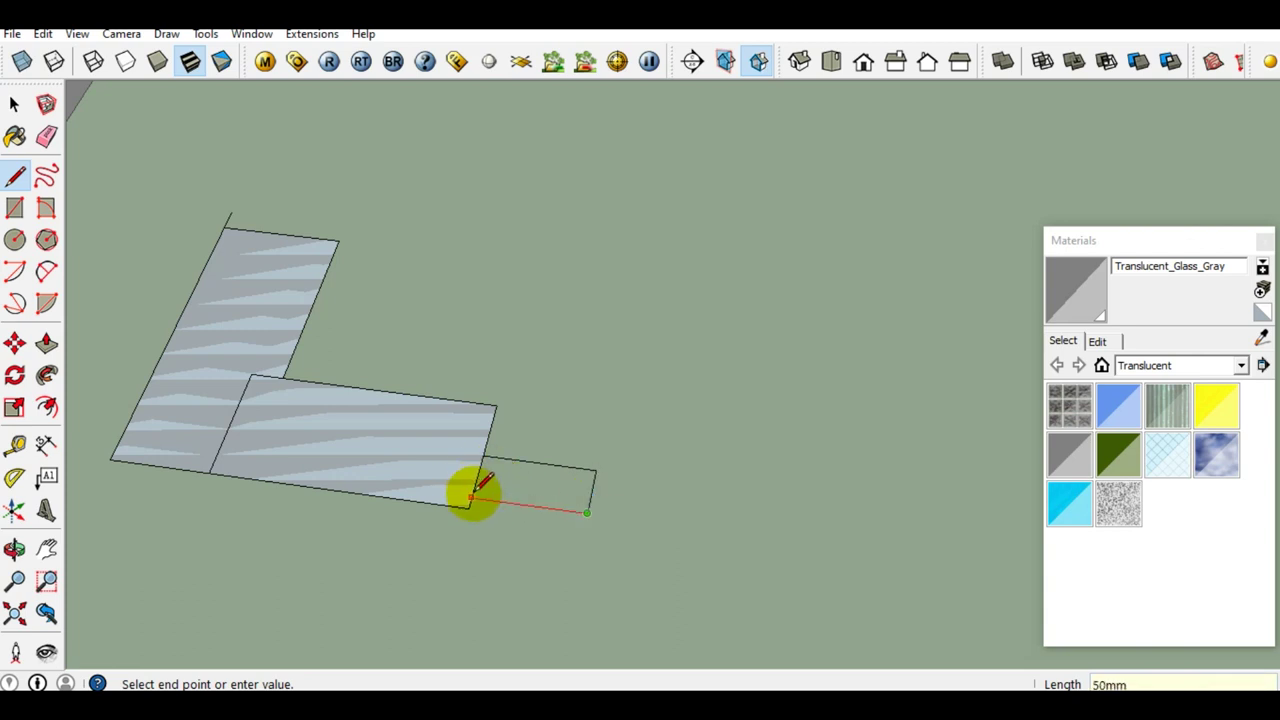
{"action": "left_click", "coordinate": [472, 497]}
{"action": "key", "text": "ctrl+z"}
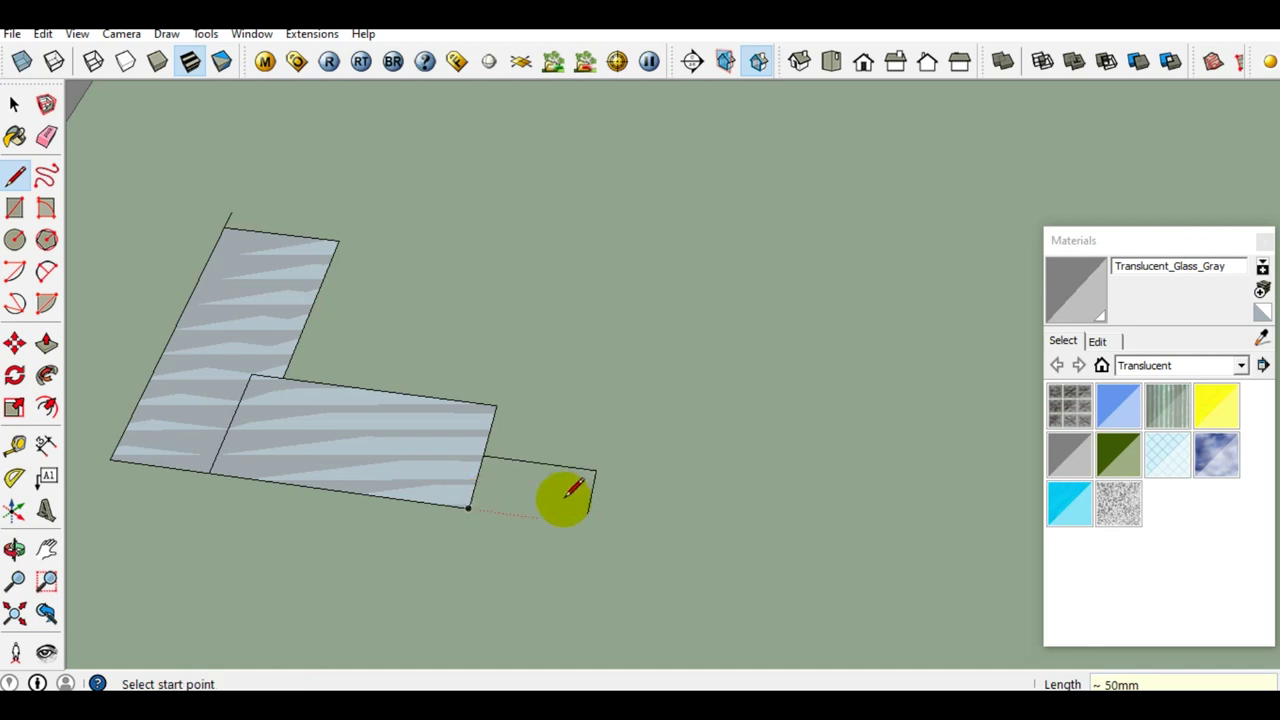
{"action": "left_click", "coordinate": [587, 513]}
{"action": "left_click", "coordinate": [472, 497]}
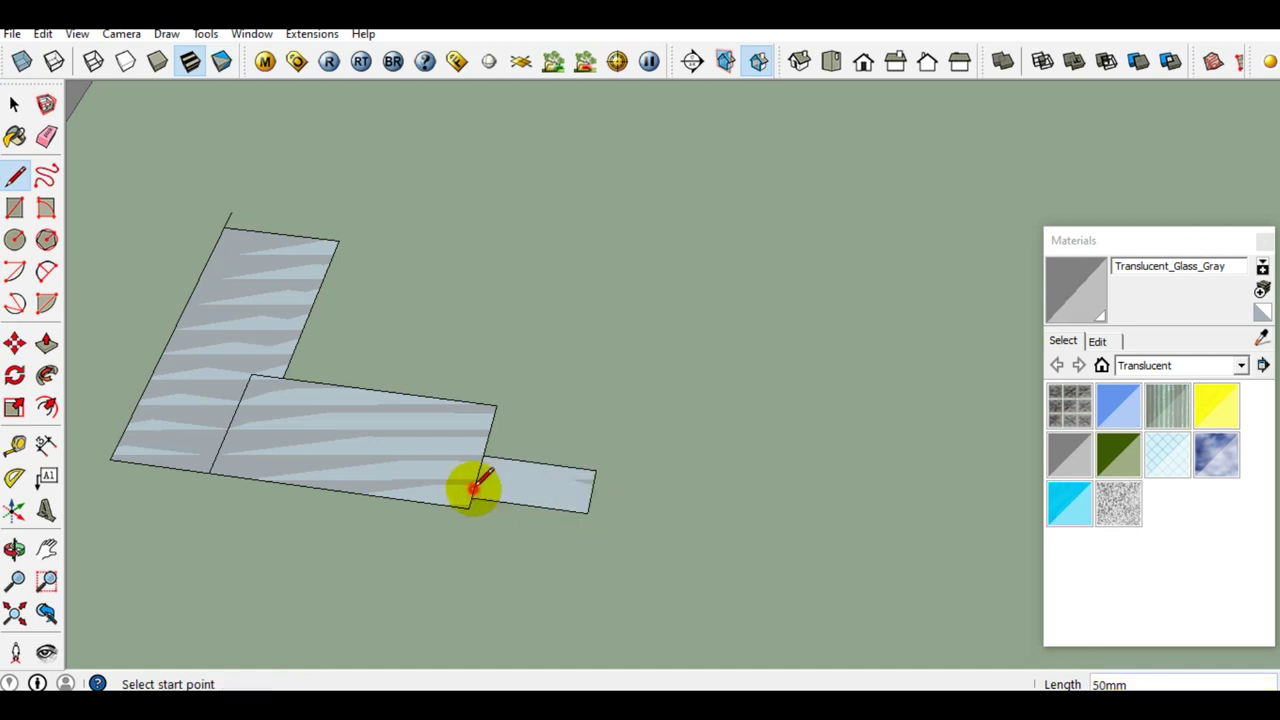
{"action": "key", "text": "space"}
{"action": "middle_click_drag", "start_coordinate": [538, 487], "coordinate": [476, 410]}
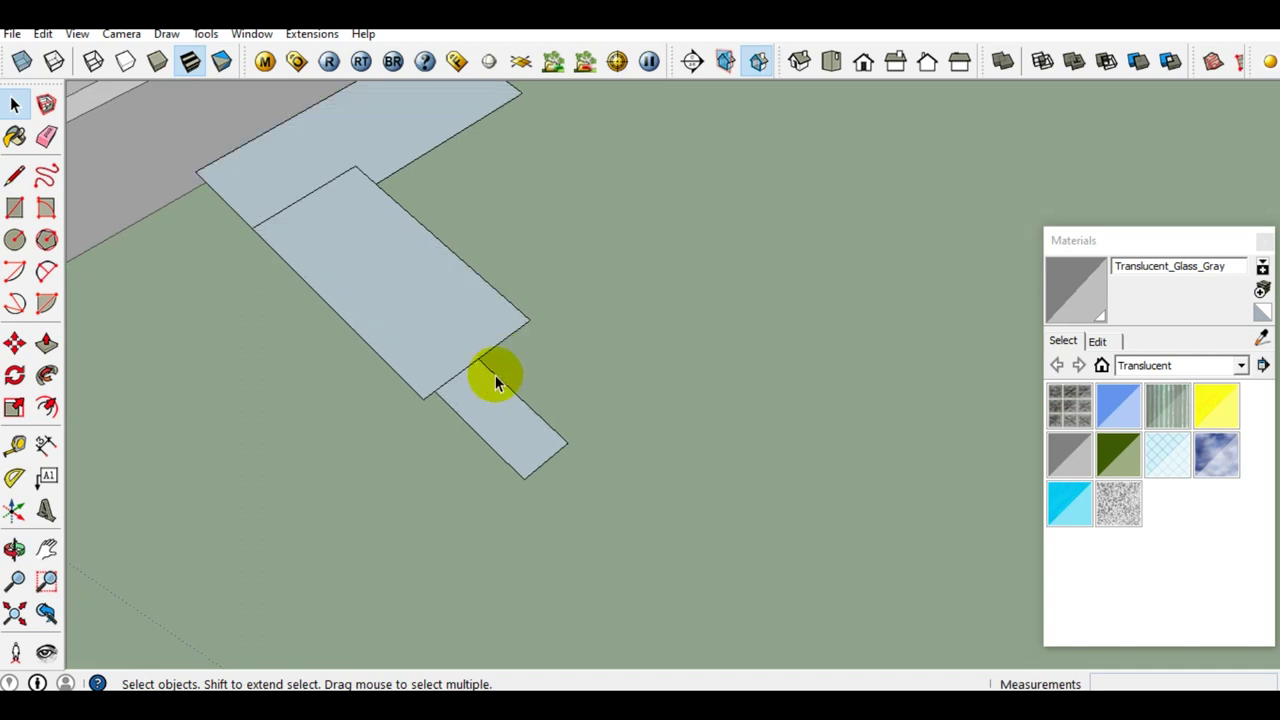
Move the small strip face 10mm against the end of the profile.
{"action": "left_click", "coordinate": [476, 410]}
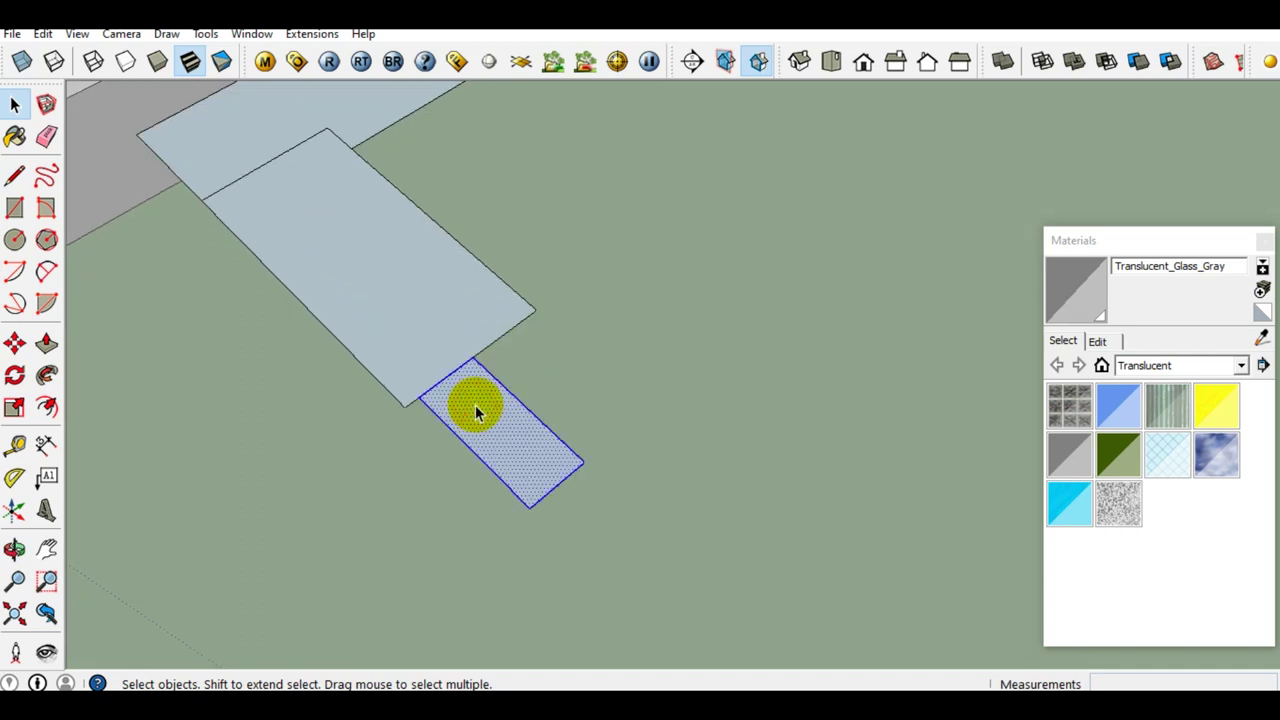
{"action": "scroll", "coordinate": [475, 405], "scroll_direction": "up", "scroll_amount": 2}
{"action": "key", "text": "m"}
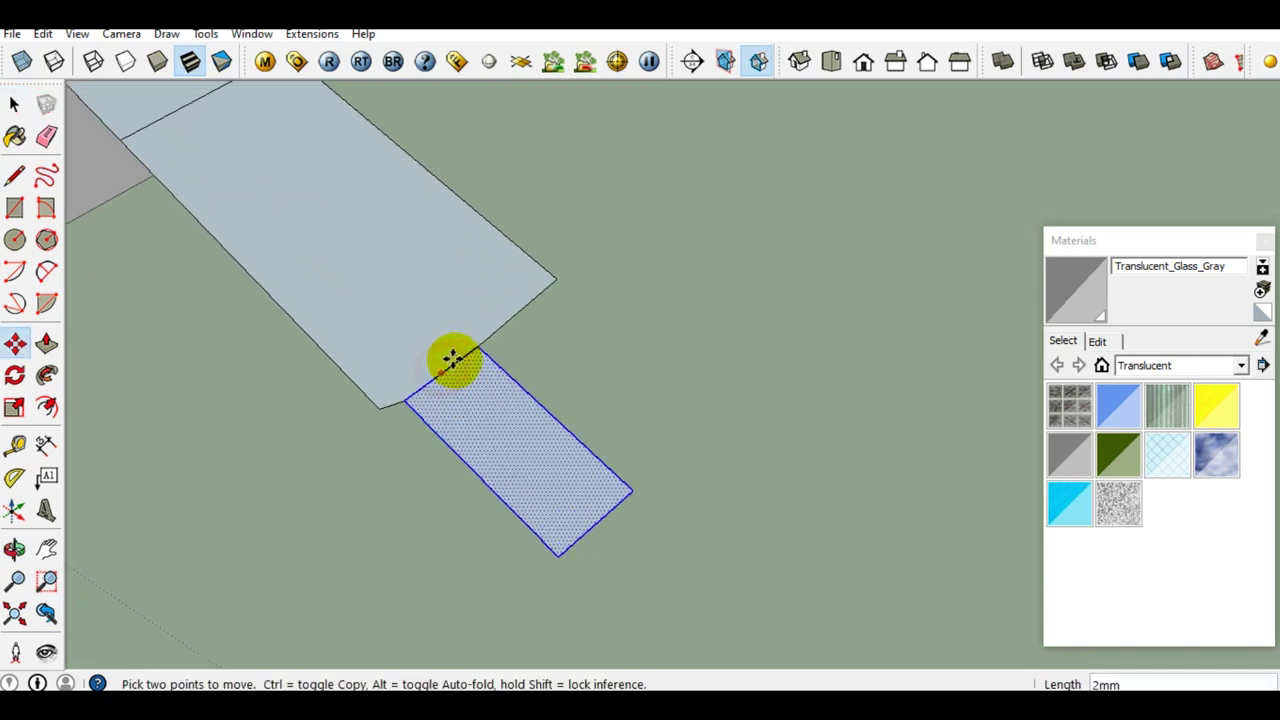
{"action": "left_click_drag", "start_coordinate": [440, 370], "coordinate": [475, 343]}
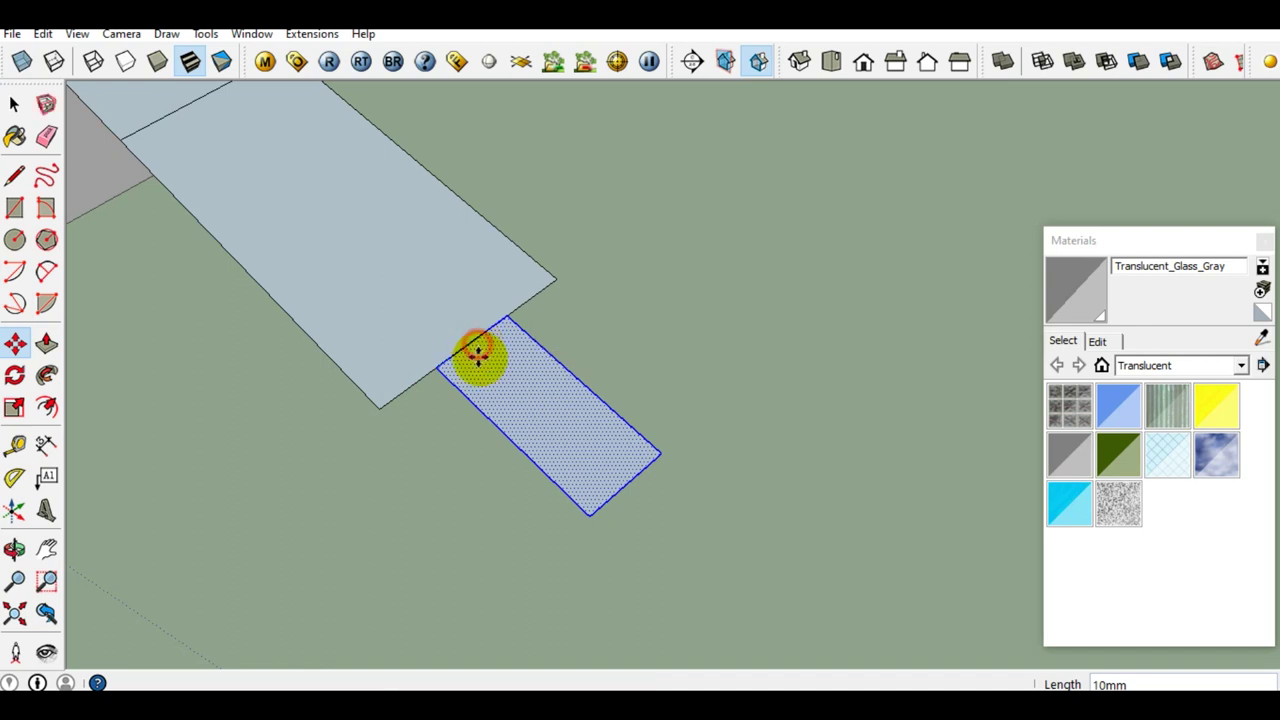
{"action": "key", "text": "space"}
{"action": "scroll", "coordinate": [491, 400], "scroll_direction": "down", "scroll_amount": 2}
{"action": "scroll", "coordinate": [449, 344], "scroll_direction": "down", "scroll_amount": 1}
{"action": "scroll", "coordinate": [452, 355], "scroll_direction": "up", "scroll_amount": 1}
Erase leftover geometry from the stepped profile.
{"action": "key", "text": "e"}
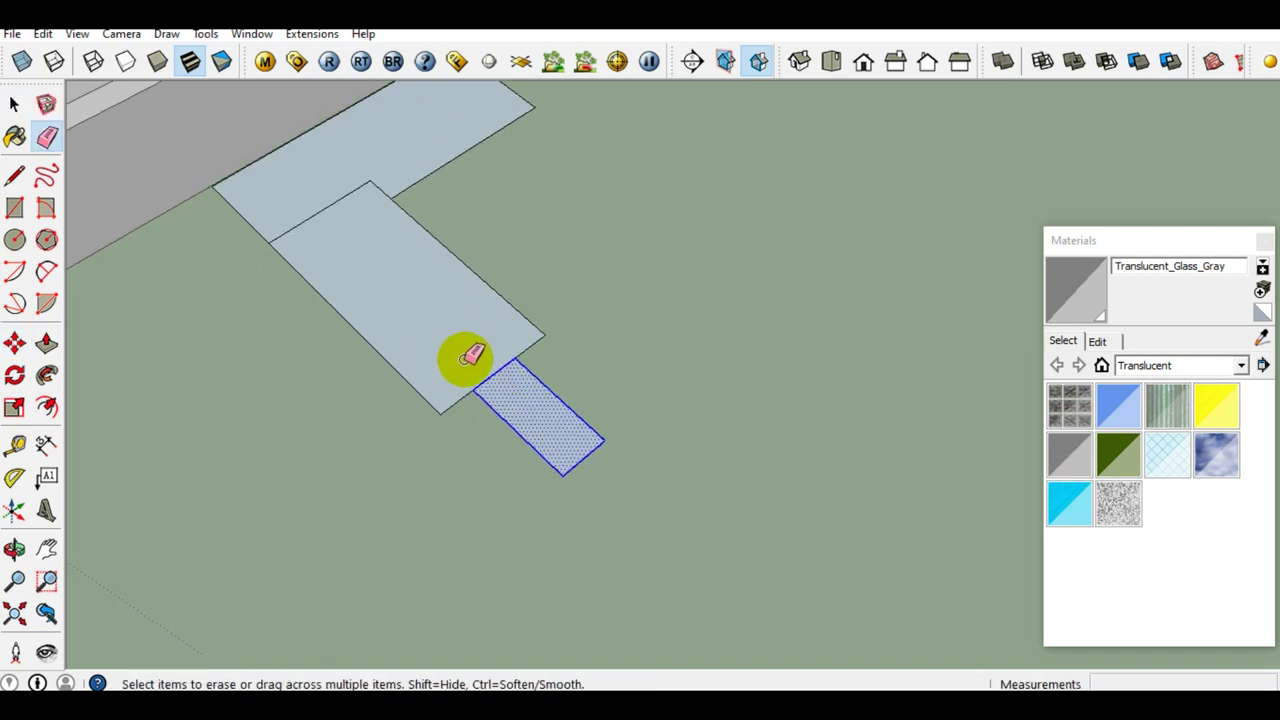
{"action": "scroll", "coordinate": [480, 360], "scroll_direction": "up", "scroll_amount": 1}
{"action": "left_click", "coordinate": [503, 368]}
{"action": "scroll", "coordinate": [505, 372], "scroll_direction": "down", "scroll_amount": 1}
{"action": "key", "text": "space"}
{"action": "scroll", "coordinate": [494, 376], "scroll_direction": "down", "scroll_amount": 1}
{"action": "scroll", "coordinate": [480, 351], "scroll_direction": "down", "scroll_amount": 1}
{"action": "scroll", "coordinate": [477, 354], "scroll_direction": "up", "scroll_amount": 1}
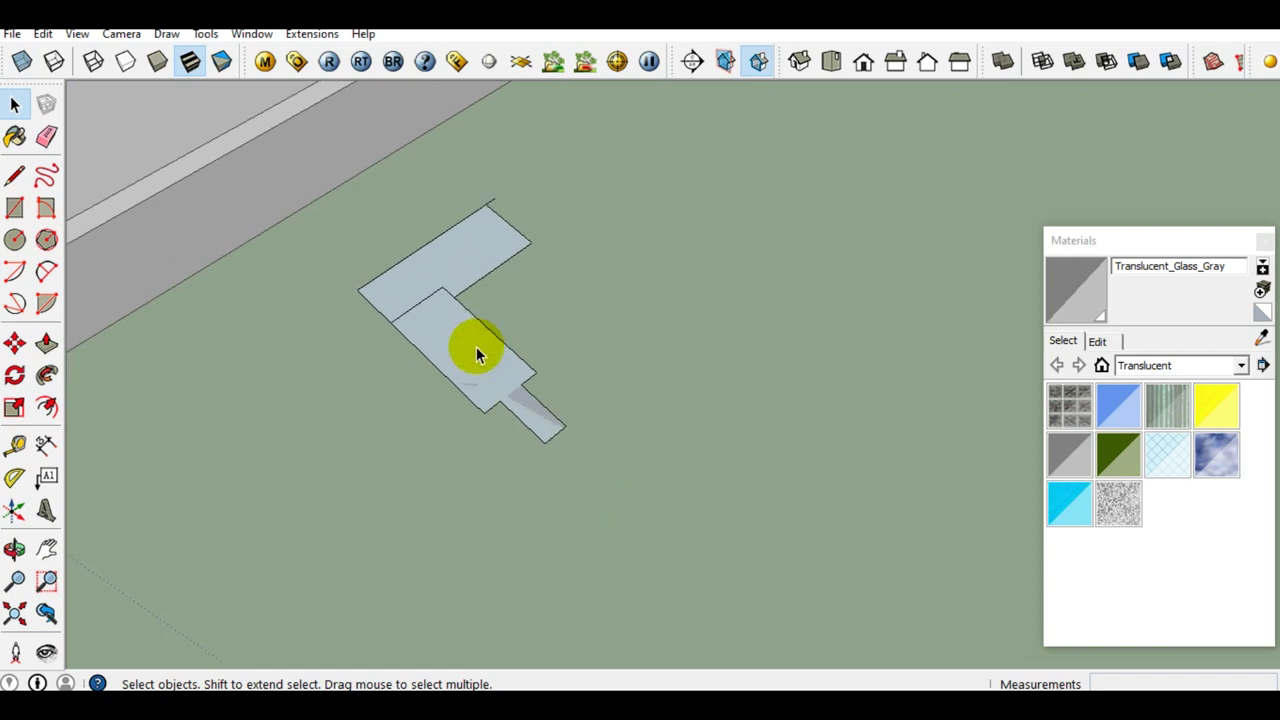
Select both the lower and upper faces of the L-shaped profile.
{"action": "left_click", "coordinate": [477, 350]}
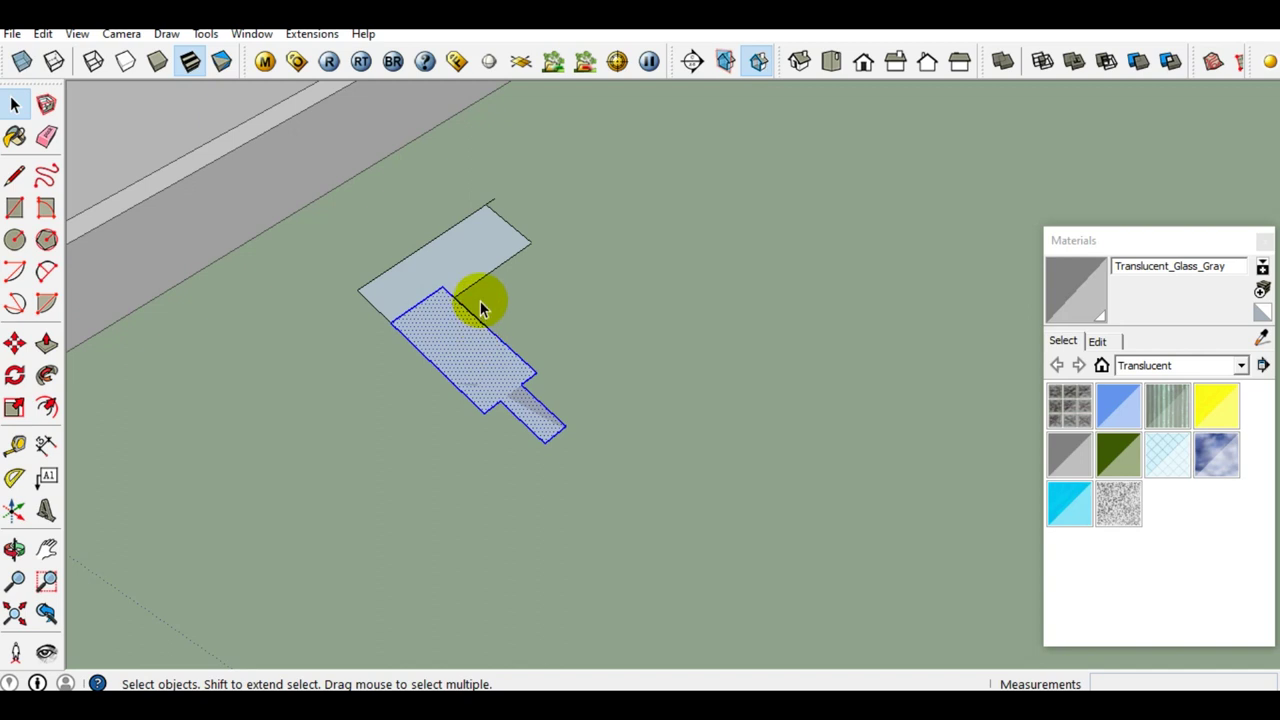
{"action": "scroll", "coordinate": [480, 290], "scroll_direction": "up", "scroll_amount": 1}
{"action": "left_click", "coordinate": [475, 265], "text": "shift"}
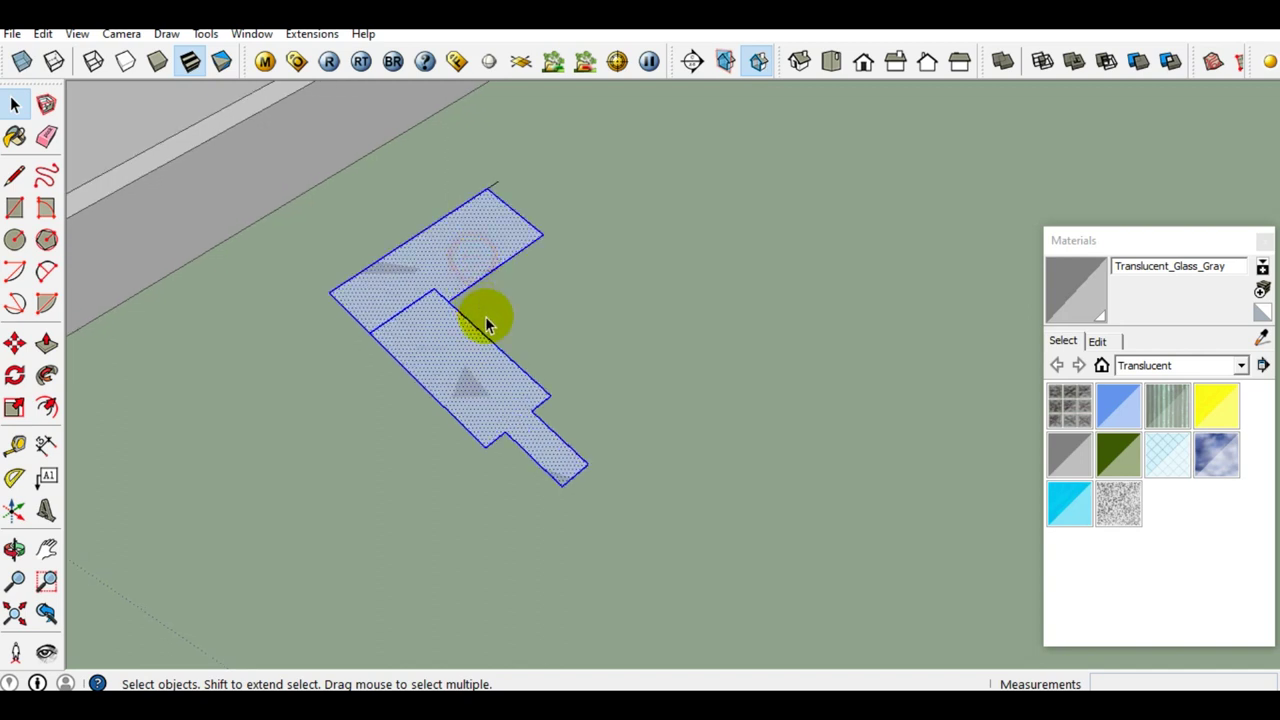
{"action": "scroll", "coordinate": [490, 300], "scroll_direction": "down", "scroll_amount": 2}
{"action": "scroll", "coordinate": [489, 228], "scroll_direction": "up", "scroll_amount": 1}
{"action": "scroll", "coordinate": [483, 229], "scroll_direction": "up", "scroll_amount": 2}
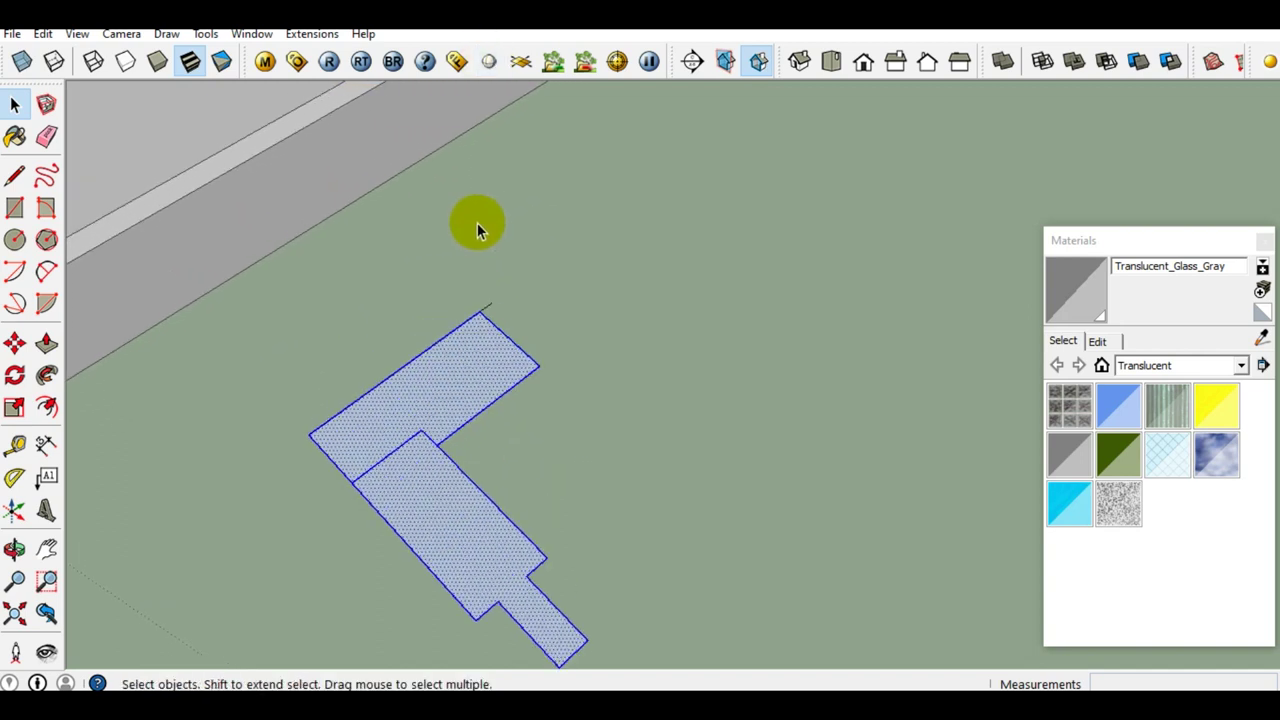
Start a Move copy of the selected profile from its corner.
{"action": "key", "text": "m"}
{"action": "scroll", "coordinate": [491, 249], "scroll_direction": "up", "scroll_amount": 1}
{"action": "scroll", "coordinate": [505, 298], "scroll_direction": "up", "scroll_amount": 1}
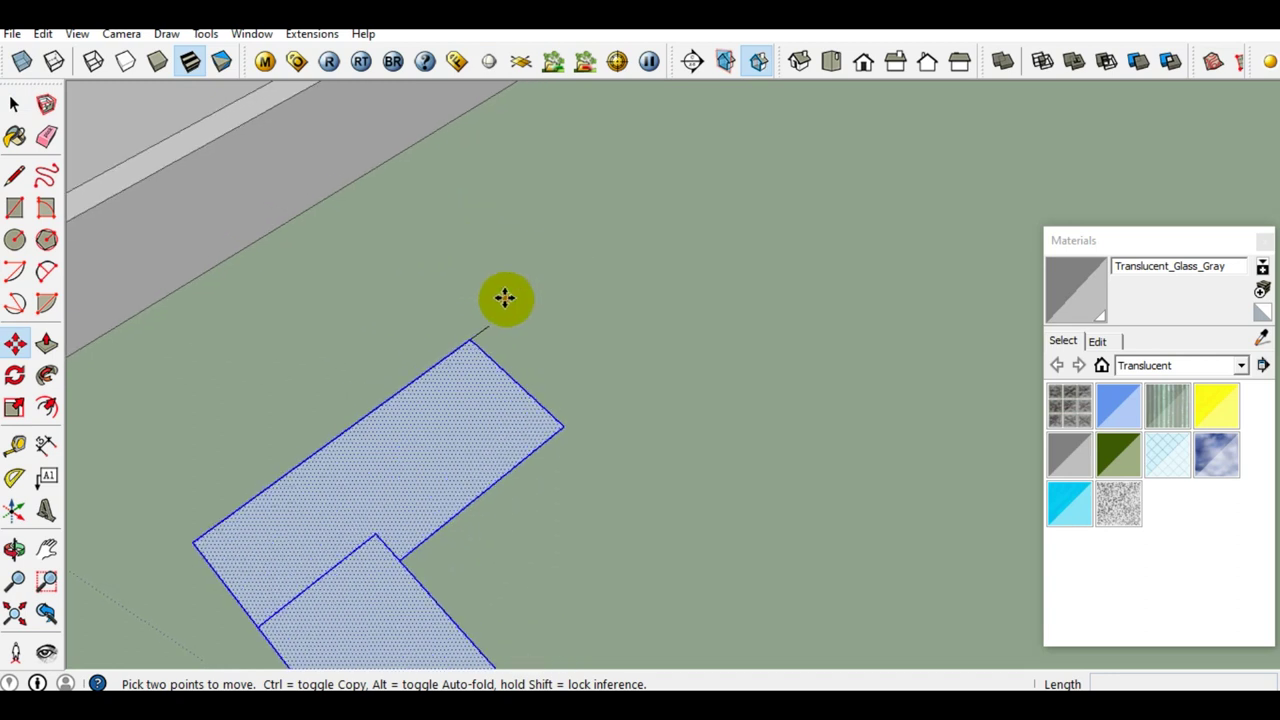
{"action": "scroll", "coordinate": [505, 300], "scroll_direction": "up", "scroll_amount": 1}
{"action": "scroll", "coordinate": [480, 370], "scroll_direction": "up", "scroll_amount": 1}
{"action": "scroll", "coordinate": [470, 325], "scroll_direction": "up", "scroll_amount": 1}
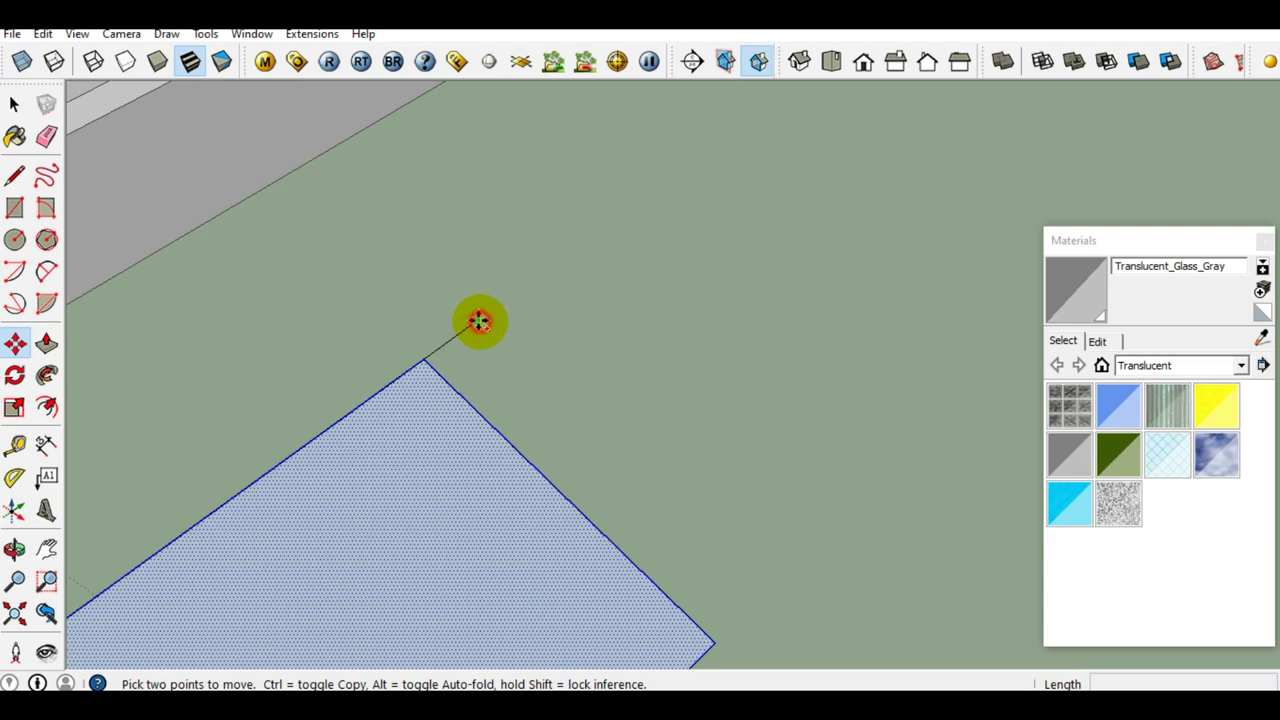
{"action": "left_click", "coordinate": [478, 320], "text": "ctrl"}
{"action": "scroll", "coordinate": [600, 300], "scroll_direction": "down", "scroll_amount": 3}
{"action": "scroll", "coordinate": [680, 300], "scroll_direction": "down", "scroll_amount": 3}
{"action": "scroll", "coordinate": [704, 304], "scroll_direction": "down", "scroll_amount": 2}
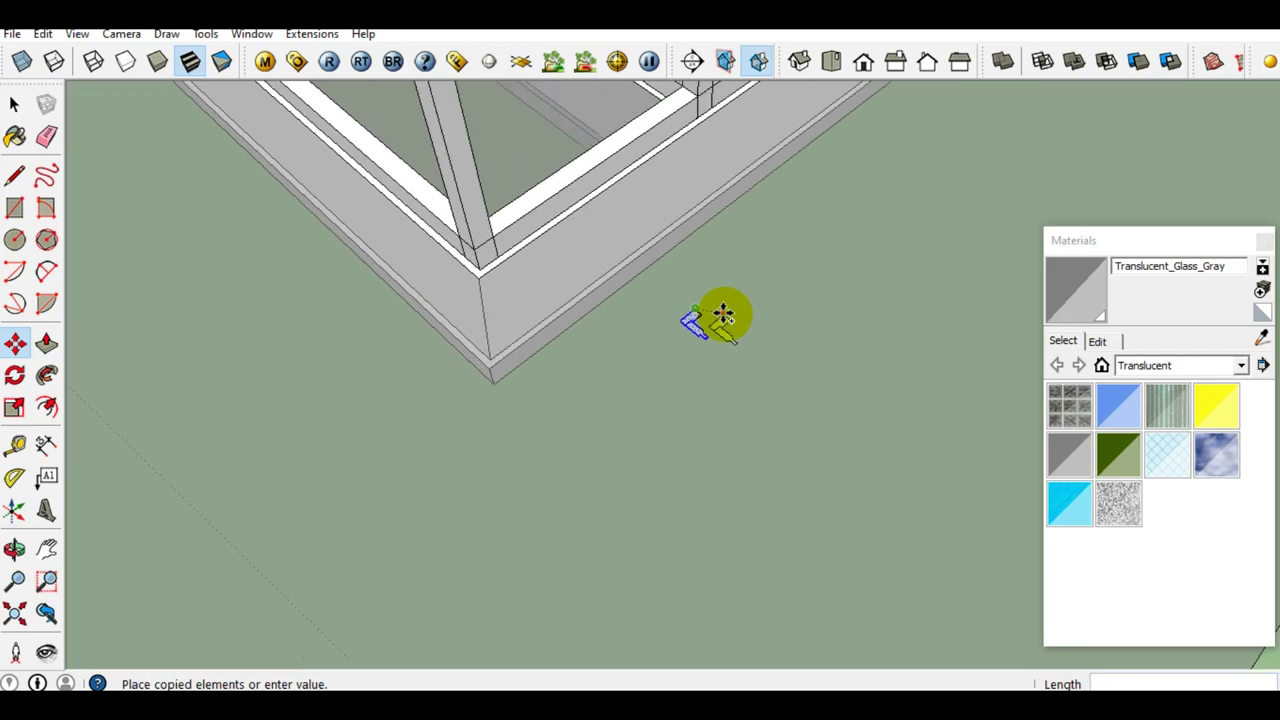
Place the profile copy at the corner of the glazed wall opening.
{"action": "middle_click_drag", "start_coordinate": [723, 311], "coordinate": [660, 389]}
{"action": "scroll", "coordinate": [638, 320], "scroll_direction": "up", "scroll_amount": 2}
{"action": "scroll", "coordinate": [639, 320], "scroll_direction": "up", "scroll_amount": 2}
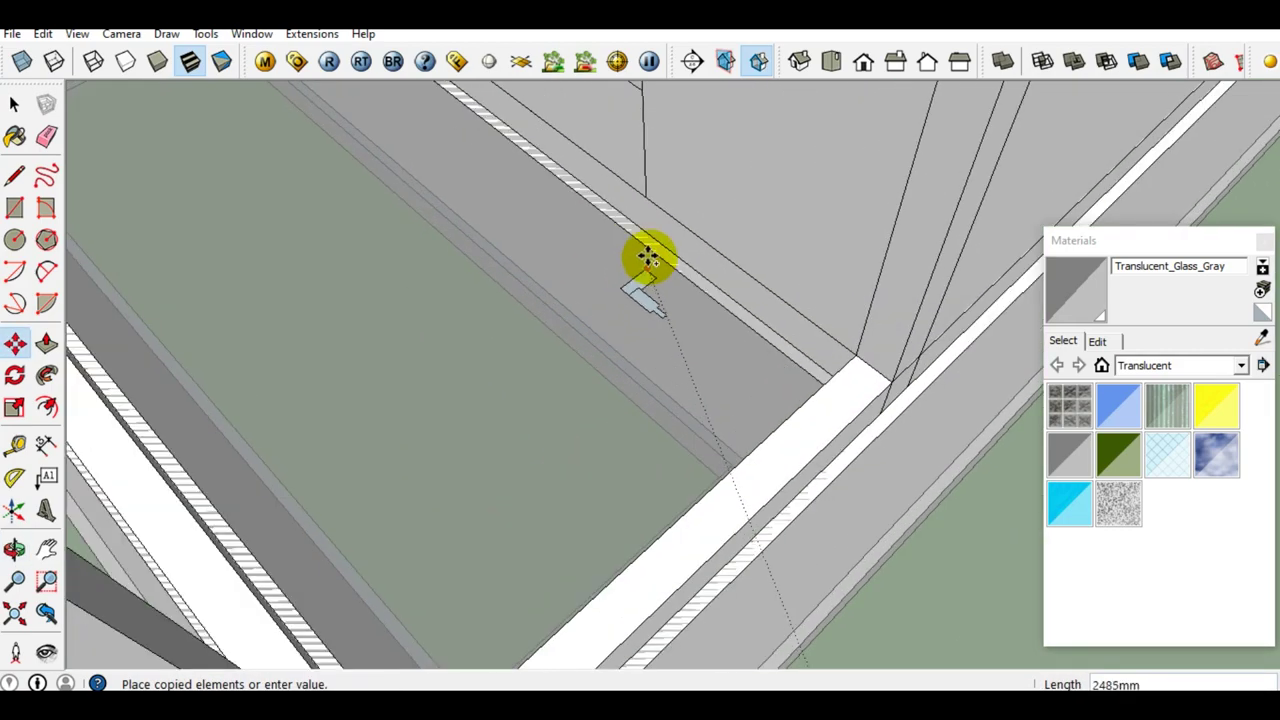
{"action": "scroll", "coordinate": [649, 263], "scroll_direction": "up", "scroll_amount": 2}
{"action": "scroll", "coordinate": [640, 171], "scroll_direction": "up", "scroll_amount": 1}
{"action": "scroll", "coordinate": [661, 161], "scroll_direction": "up", "scroll_amount": 2}
{"action": "scroll", "coordinate": [638, 165], "scroll_direction": "up", "scroll_amount": 2}
{"action": "scroll", "coordinate": [635, 250], "scroll_direction": "up", "scroll_amount": 1}
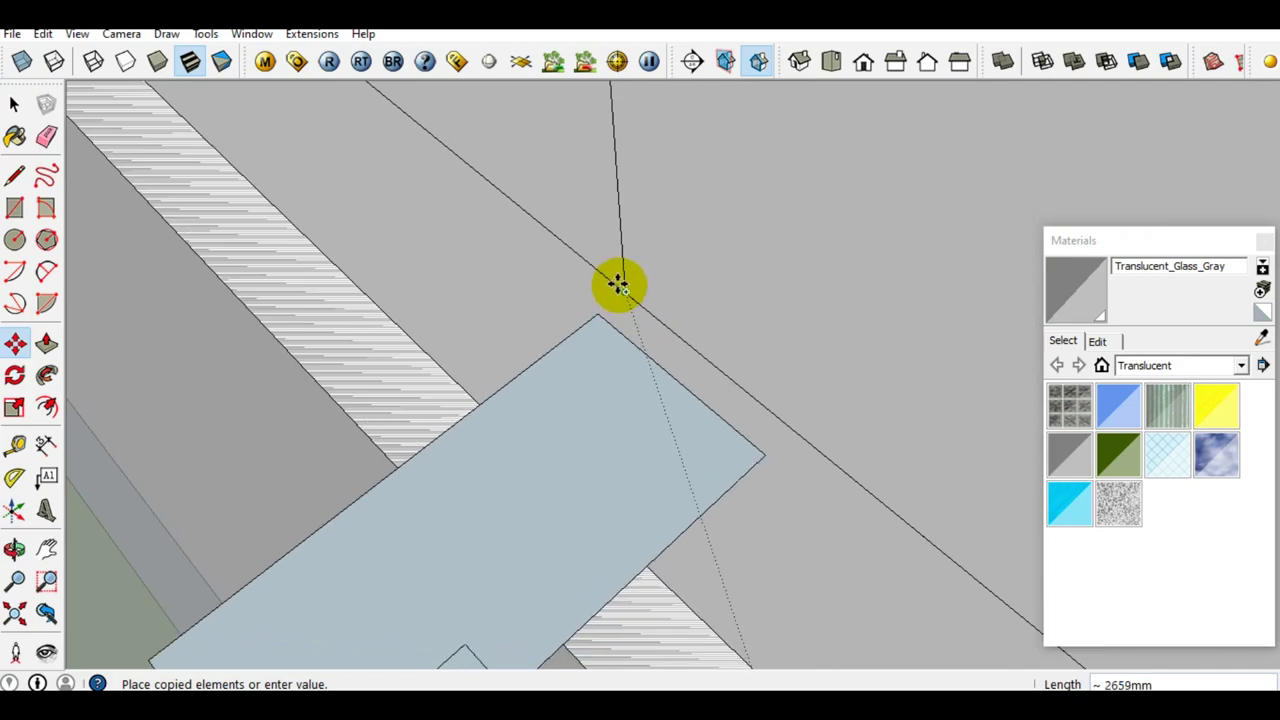
{"action": "left_click", "coordinate": [621, 292]}
{"action": "scroll", "coordinate": [600, 296], "scroll_direction": "down", "scroll_amount": 3}
{"action": "key", "text": "space"}
{"action": "scroll", "coordinate": [585, 300], "scroll_direction": "down", "scroll_amount": 3}
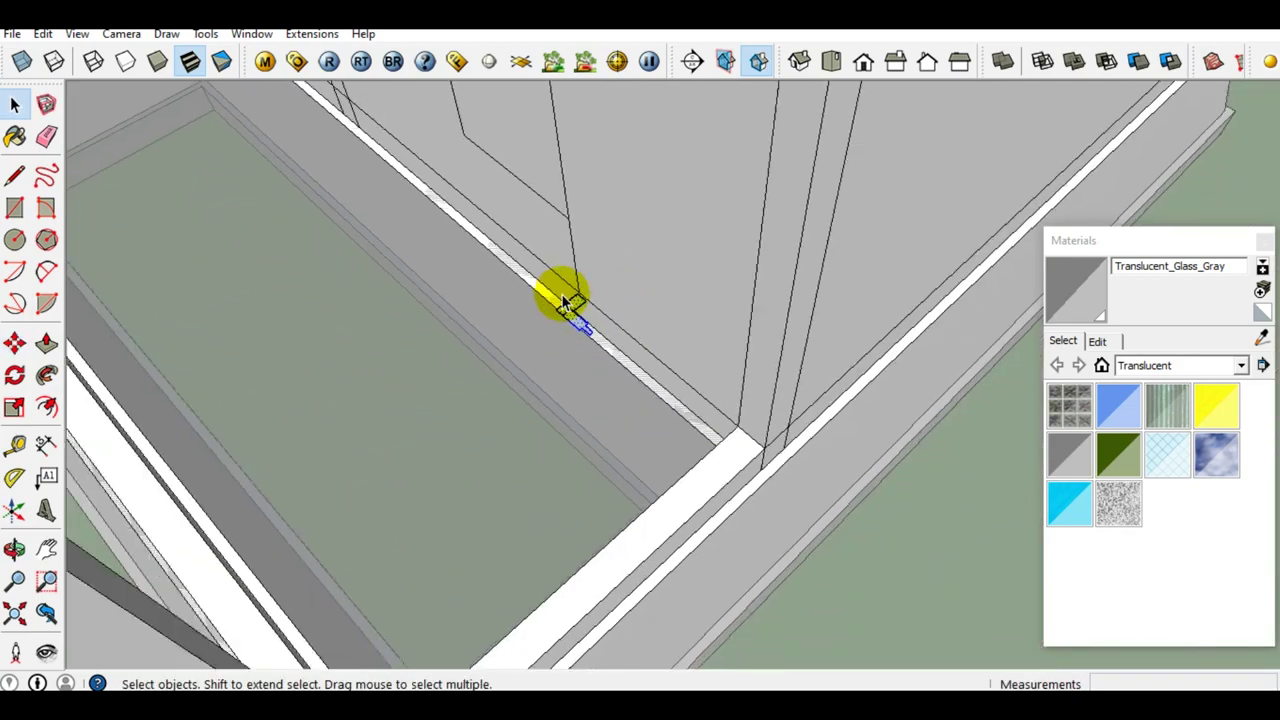
Select the glass panel in the wall opening as the sweep path.
{"action": "scroll", "coordinate": [566, 294], "scroll_direction": "down", "scroll_amount": 2}
{"action": "scroll", "coordinate": [563, 291], "scroll_direction": "up", "scroll_amount": 3}
{"action": "mouse_move", "coordinate": [600, 271]}
{"action": "middle_mouse_down"}
{"action": "mouse_move", "coordinate": [578, 263]}
{"action": "mouse_move", "coordinate": [609, 240]}
{"action": "middle_mouse_up"}
{"action": "left_click", "coordinate": [609, 240]}
{"action": "mouse_move", "coordinate": [614, 294]}
{"action": "middle_mouse_down"}
{"action": "mouse_move", "coordinate": [811, 209]}
{"action": "mouse_move", "coordinate": [658, 249]}
{"action": "middle_mouse_up"}
{"action": "left_click", "coordinate": [658, 249]}
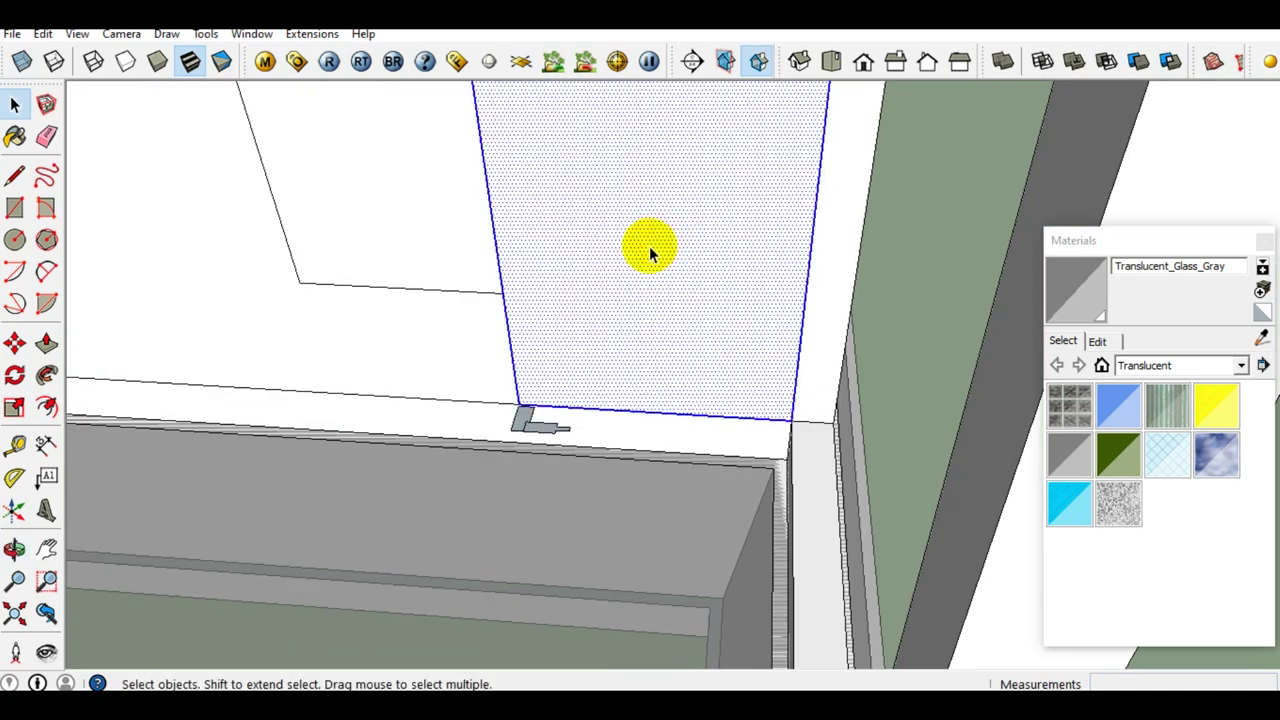
Line the view up on the profile at the opening and activate Follow Me.
{"action": "scroll", "coordinate": [583, 372], "scroll_direction": "up", "scroll_amount": 2}
{"action": "mouse_move", "coordinate": [583, 372]}
{"action": "middle_mouse_down"}
{"action": "mouse_move", "coordinate": [646, 343]}
{"action": "mouse_move", "coordinate": [638, 370]}
{"action": "mouse_move", "coordinate": [629, 358]}
{"action": "middle_mouse_up"}
{"action": "scroll", "coordinate": [648, 378], "scroll_direction": "up", "scroll_amount": 1}
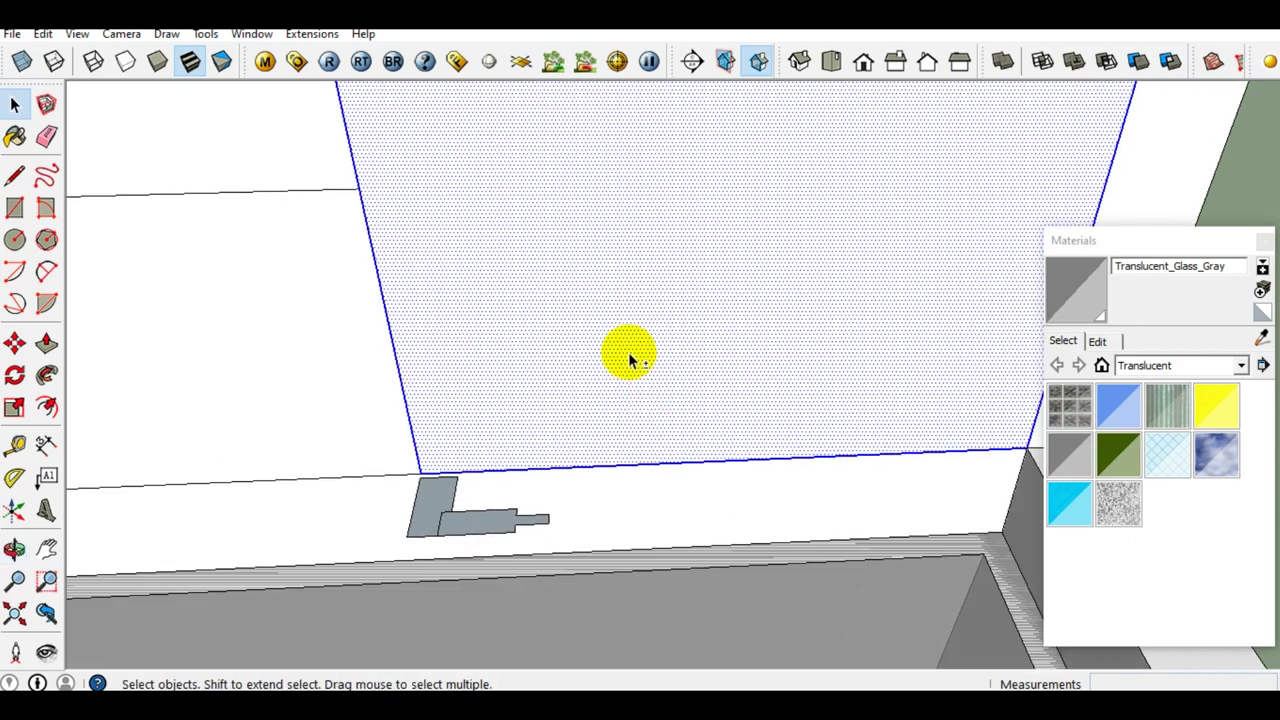
{"action": "scroll", "coordinate": [608, 337], "scroll_direction": "down", "scroll_amount": 2}
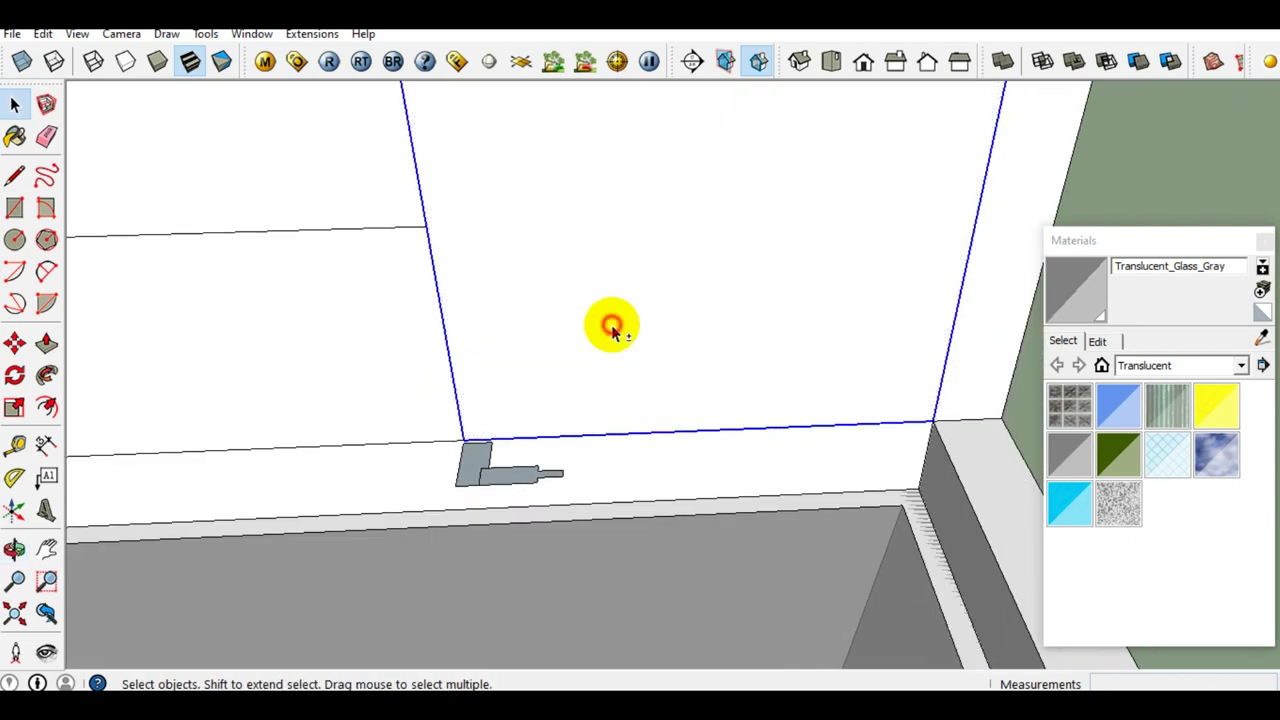
{"action": "scroll", "coordinate": [660, 457], "scroll_direction": "up", "scroll_amount": 2}
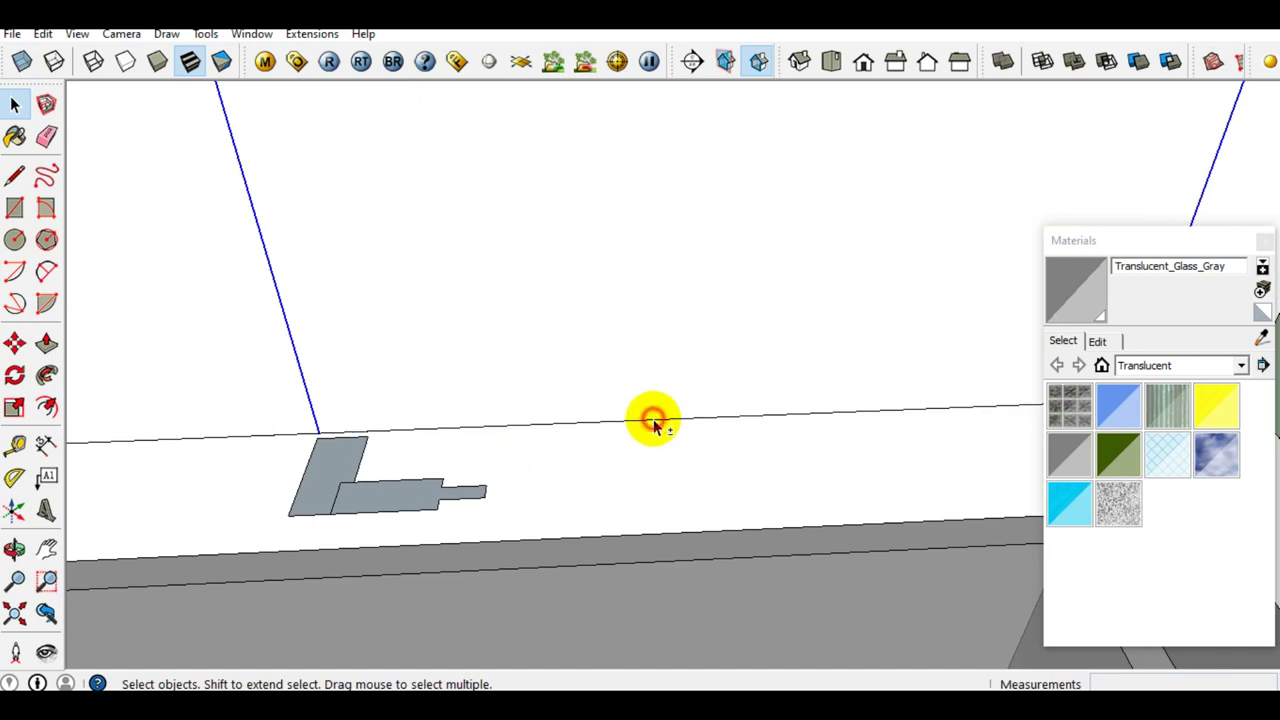
{"action": "scroll", "coordinate": [486, 423], "scroll_direction": "up", "scroll_amount": 3}
{"action": "scroll", "coordinate": [482, 428], "scroll_direction": "up", "scroll_amount": 3}
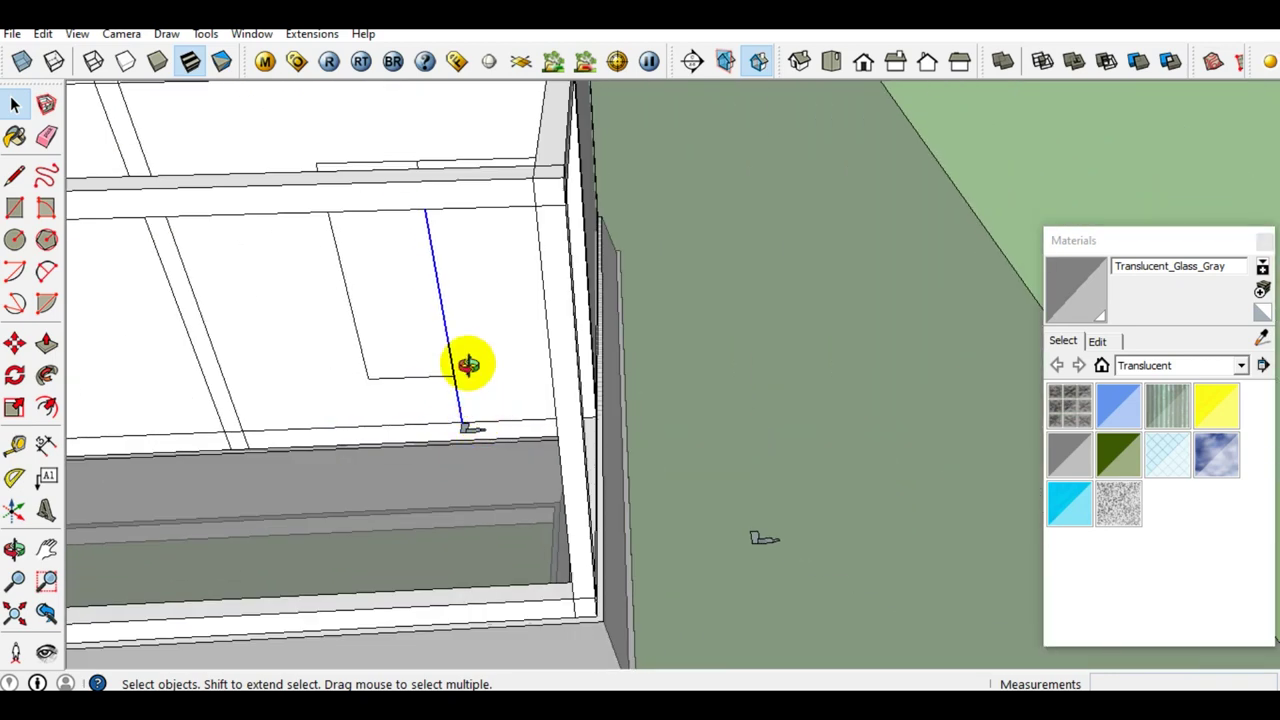
{"action": "middle_click_drag", "start_coordinate": [466, 363], "coordinate": [517, 320]}
{"action": "scroll", "coordinate": [465, 357], "scroll_direction": "up", "scroll_amount": 1}
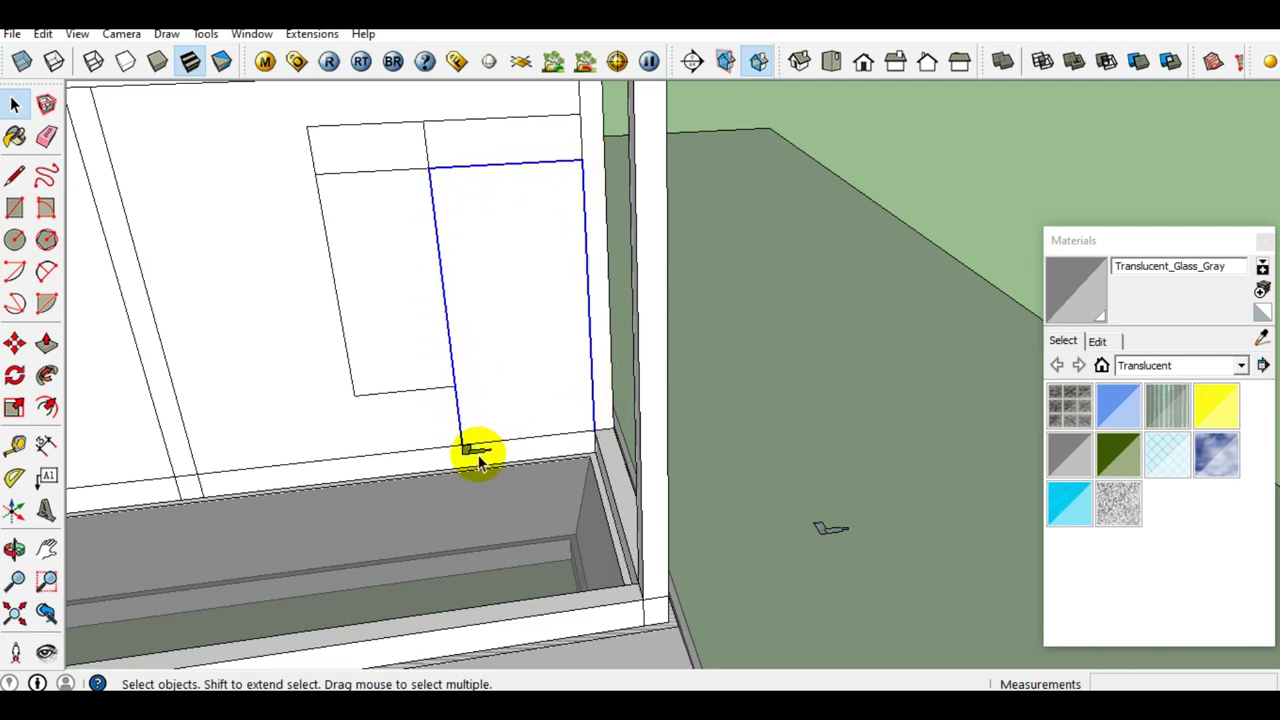
{"action": "scroll", "coordinate": [466, 449], "scroll_direction": "up", "scroll_amount": 2}
{"action": "scroll", "coordinate": [466, 449], "scroll_direction": "up", "scroll_amount": 2}
{"action": "scroll", "coordinate": [466, 449], "scroll_direction": "up", "scroll_amount": 2}
{"action": "mouse_move", "coordinate": [466, 449]}
{"action": "middle_mouse_down"}
{"action": "mouse_move", "coordinate": [435, 512]}
{"action": "mouse_move", "coordinate": [457, 428]}
{"action": "mouse_move", "coordinate": [449, 443]}
{"action": "middle_mouse_up"}
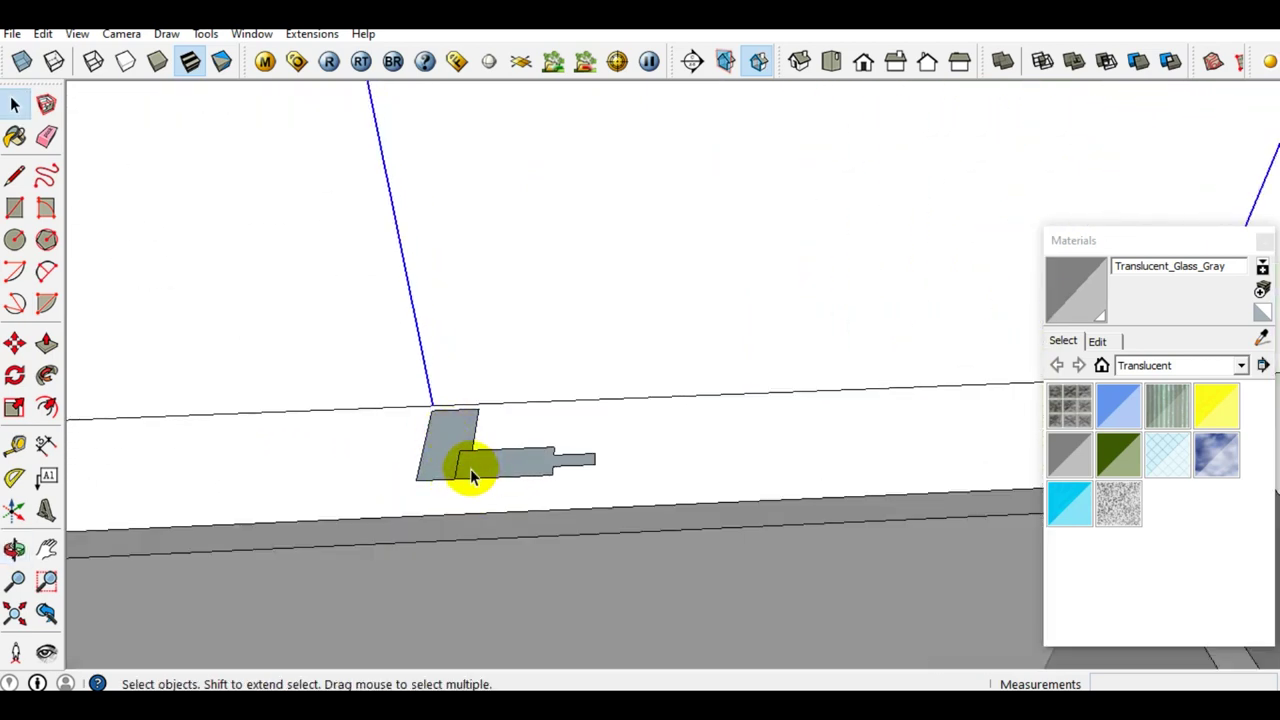
{"action": "middle_click_drag", "start_coordinate": [472, 458], "coordinate": [436, 450]}
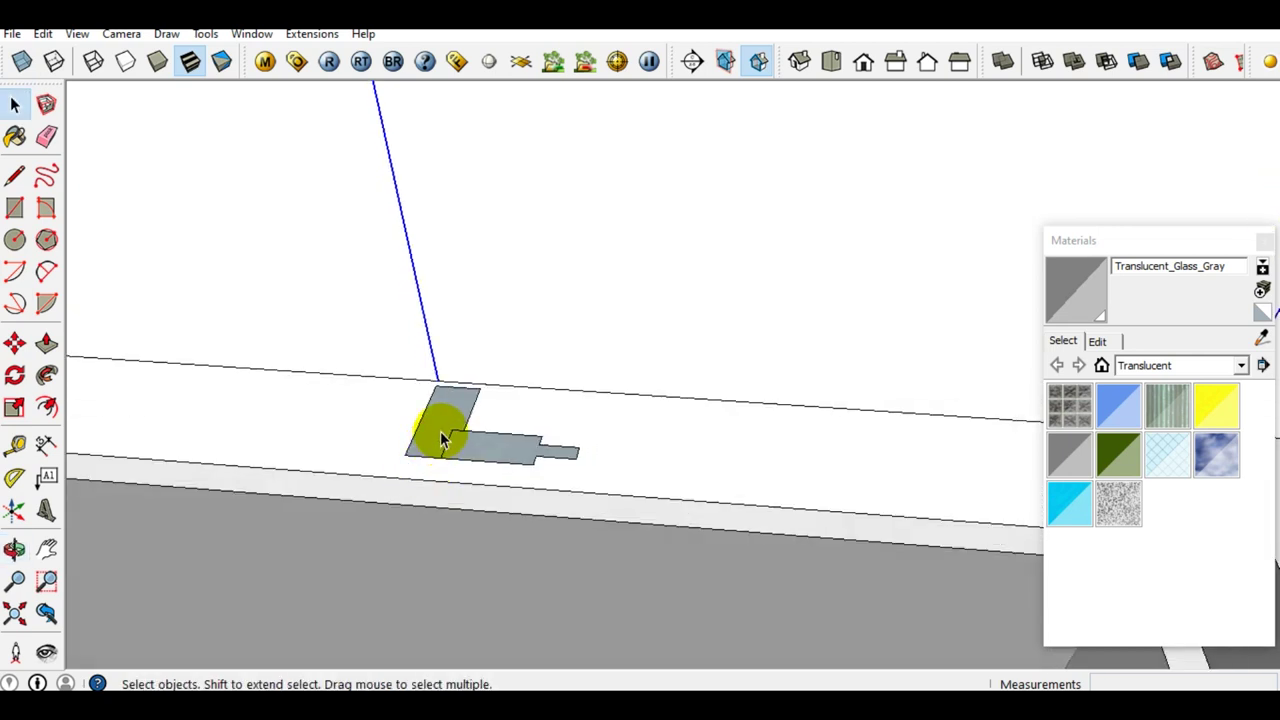
{"action": "left_click", "coordinate": [51, 377]}
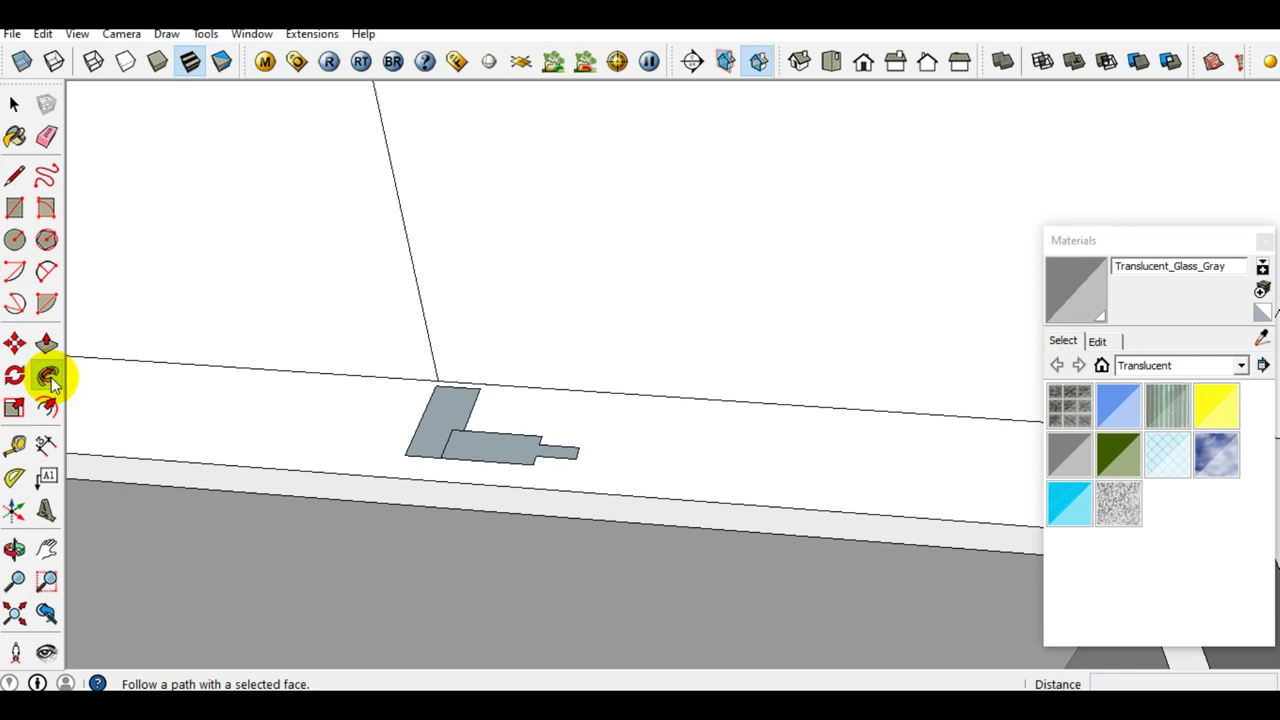
Sweep the profile face up the opening's left edge to form a vertical jamb.
{"action": "scroll", "coordinate": [466, 414], "scroll_direction": "up", "scroll_amount": 2}
{"action": "scroll", "coordinate": [451, 400], "scroll_direction": "up", "scroll_amount": 2}
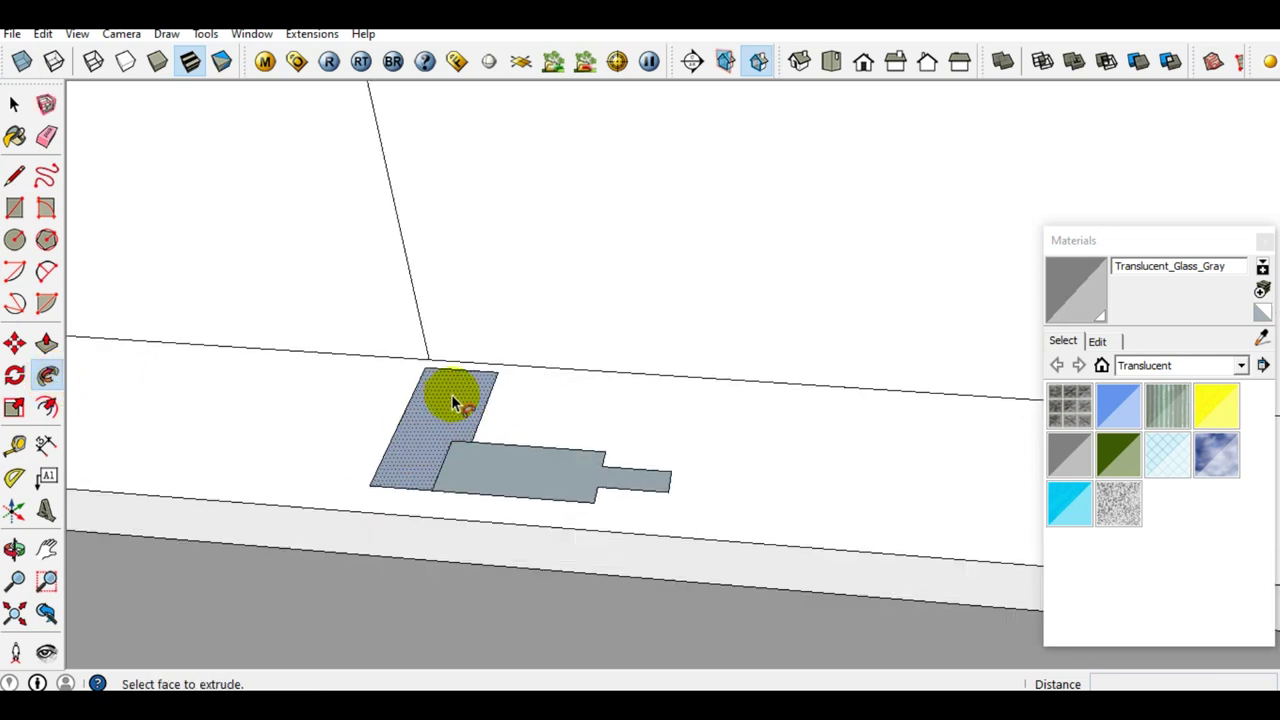
{"action": "scroll", "coordinate": [458, 410], "scroll_direction": "up", "scroll_amount": 1}
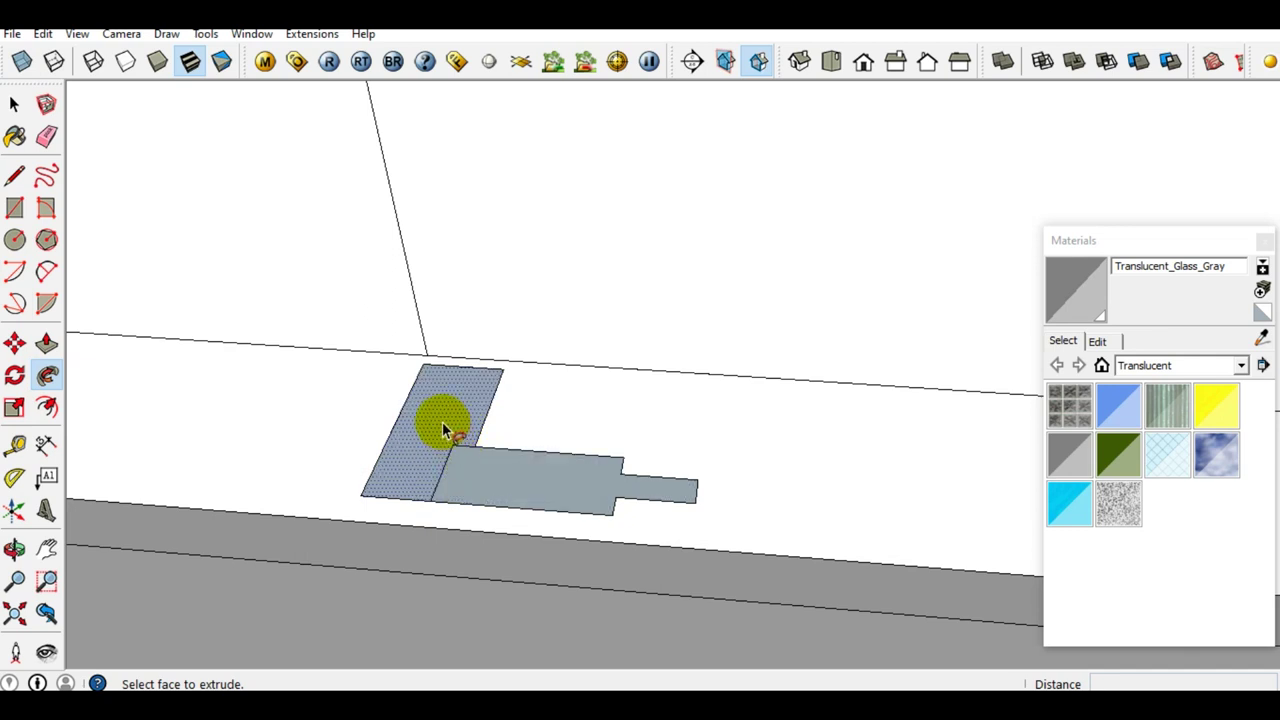
{"action": "left_click", "coordinate": [445, 430]}
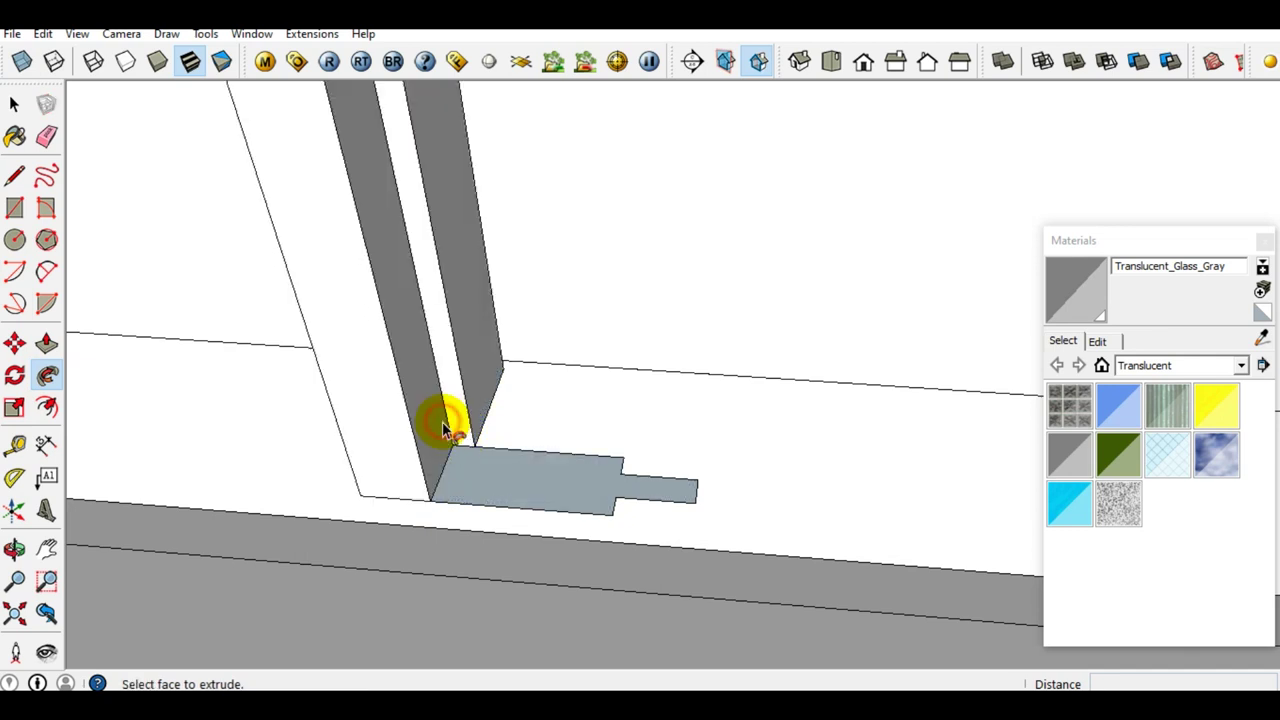
{"action": "scroll", "coordinate": [428, 434], "scroll_direction": "down", "scroll_amount": 3}
{"action": "key", "text": "space"}
{"action": "scroll", "coordinate": [414, 437], "scroll_direction": "up", "scroll_amount": 3}
{"action": "scroll", "coordinate": [421, 450], "scroll_direction": "down", "scroll_amount": 2}
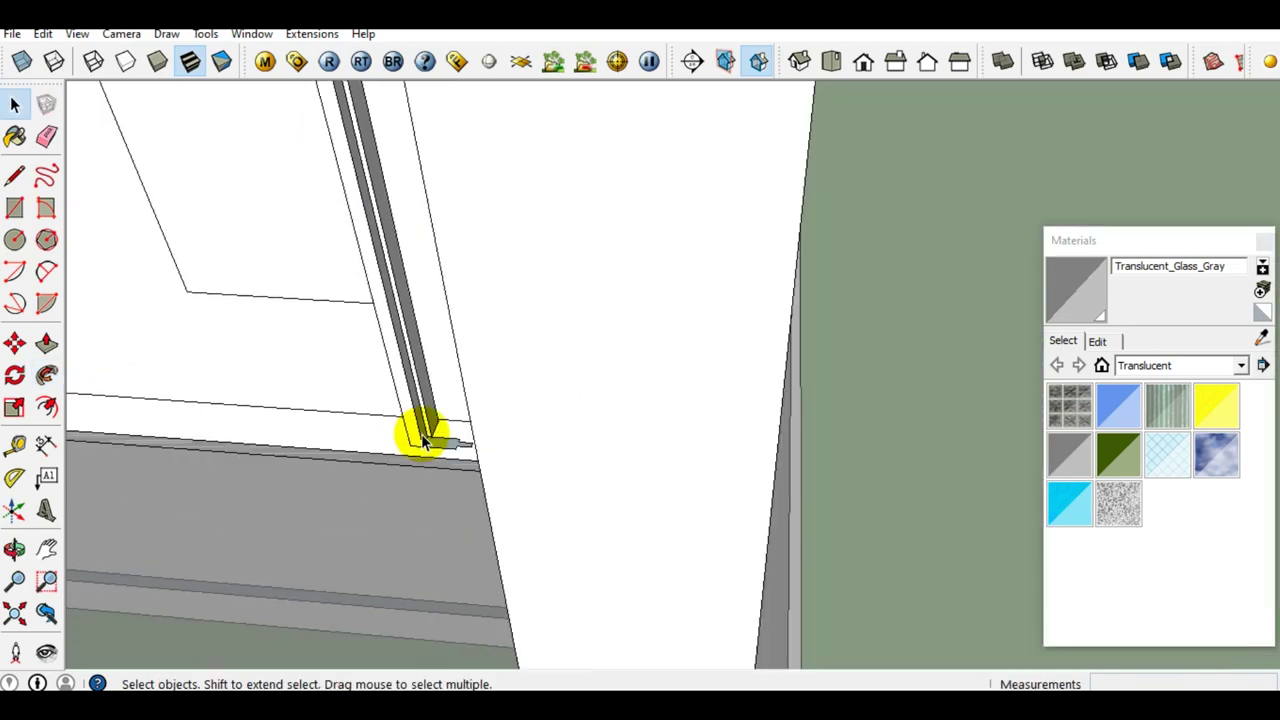
{"action": "scroll", "coordinate": [423, 429], "scroll_direction": "down", "scroll_amount": 2}
Inspect the new frame post from an angle and select the whole piece.
{"action": "mouse_move", "coordinate": [423, 429]}
{"action": "middle_mouse_down"}
{"action": "mouse_move", "coordinate": [537, 406]}
{"action": "mouse_move", "coordinate": [616, 436]}
{"action": "mouse_move", "coordinate": [729, 414]}
{"action": "mouse_move", "coordinate": [657, 343]}
{"action": "mouse_move", "coordinate": [274, 380]}
{"action": "mouse_move", "coordinate": [632, 350]}
{"action": "mouse_move", "coordinate": [594, 391]}
{"action": "mouse_move", "coordinate": [955, 385]}
{"action": "mouse_move", "coordinate": [837, 380]}
{"action": "middle_mouse_up"}
{"action": "scroll", "coordinate": [603, 350], "scroll_direction": "up", "scroll_amount": 2}
{"action": "scroll", "coordinate": [586, 414], "scroll_direction": "up", "scroll_amount": 2}
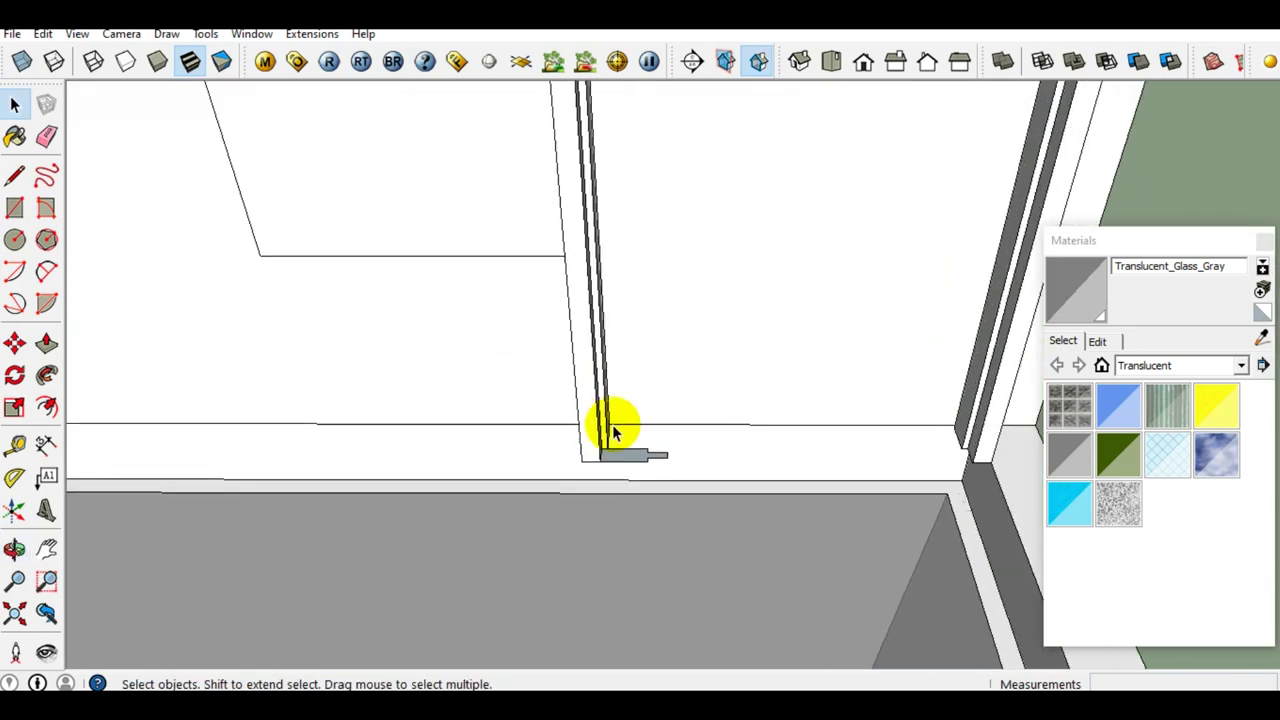
{"action": "scroll", "coordinate": [633, 437], "scroll_direction": "up", "scroll_amount": 2}
{"action": "mouse_move", "coordinate": [633, 437]}
{"action": "middle_mouse_down"}
{"action": "mouse_move", "coordinate": [557, 463]}
{"action": "mouse_move", "coordinate": [580, 466]}
{"action": "mouse_move", "coordinate": [594, 447]}
{"action": "middle_mouse_up"}
{"action": "scroll", "coordinate": [594, 447], "scroll_direction": "down", "scroll_amount": 2}
{"action": "scroll", "coordinate": [597, 449], "scroll_direction": "up", "scroll_amount": 2}
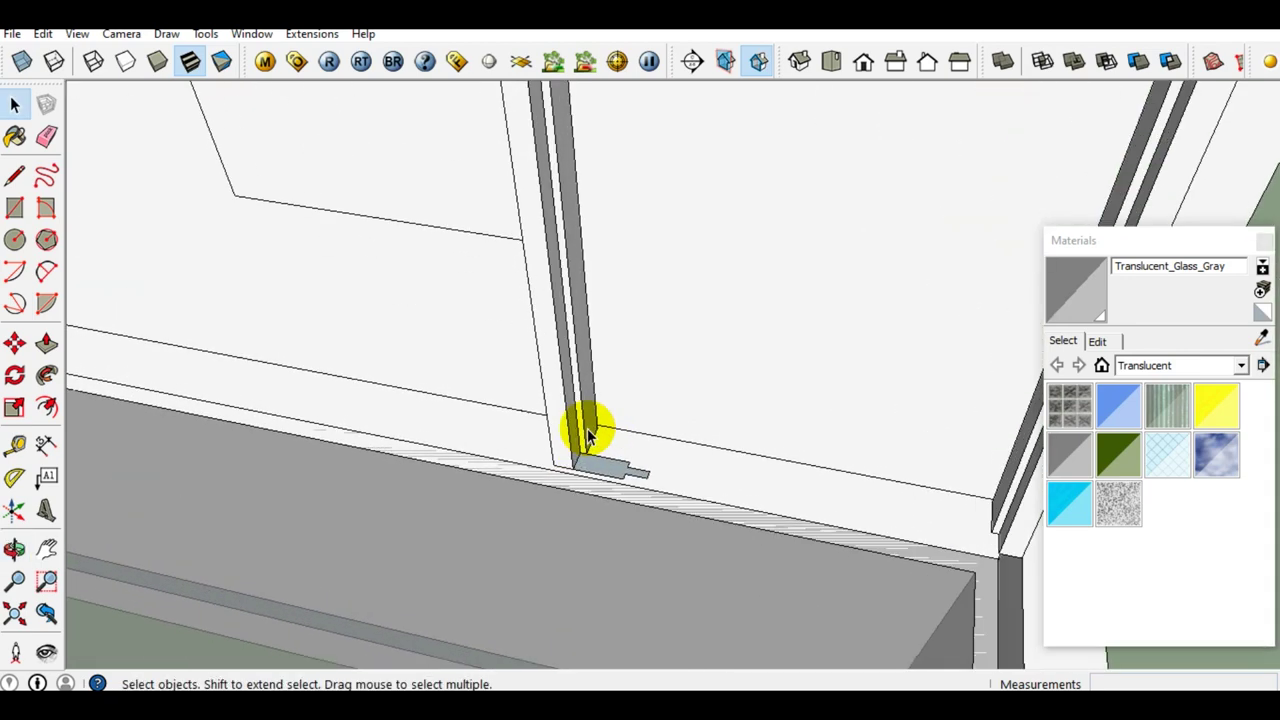
{"action": "scroll", "coordinate": [591, 429], "scroll_direction": "up", "scroll_amount": 1}
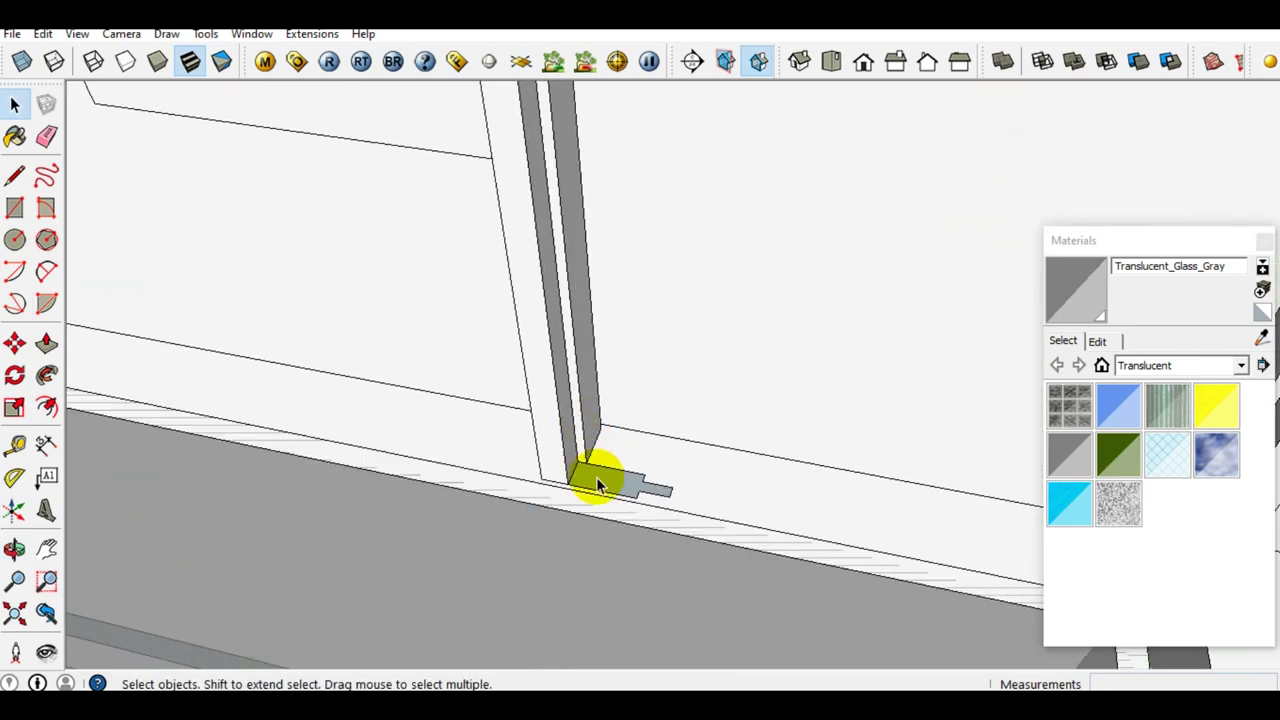
{"action": "scroll", "coordinate": [594, 479], "scroll_direction": "down", "scroll_amount": 2}
{"action": "scroll", "coordinate": [586, 471], "scroll_direction": "up", "scroll_amount": 3}
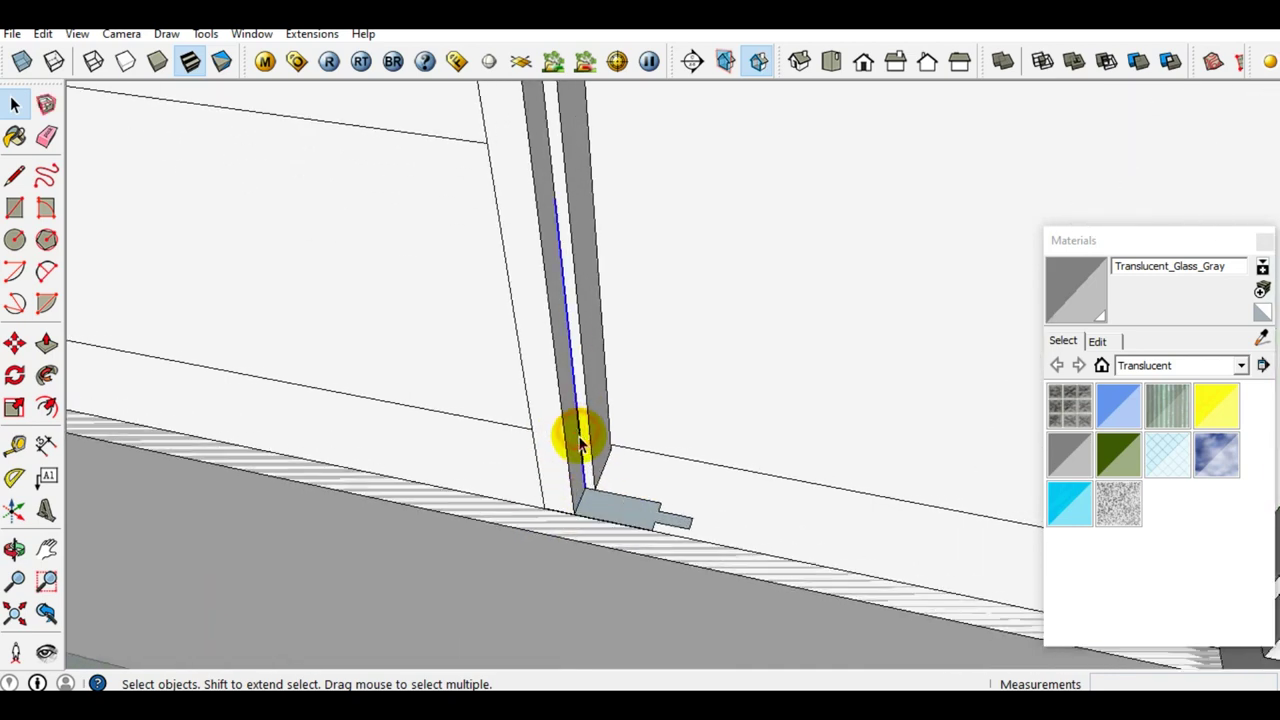
{"action": "scroll", "coordinate": [579, 442], "scroll_direction": "up", "scroll_amount": 1}
{"action": "scroll", "coordinate": [571, 449], "scroll_direction": "up", "scroll_amount": 1}
{"action": "triple_click", "coordinate": [569, 452]}
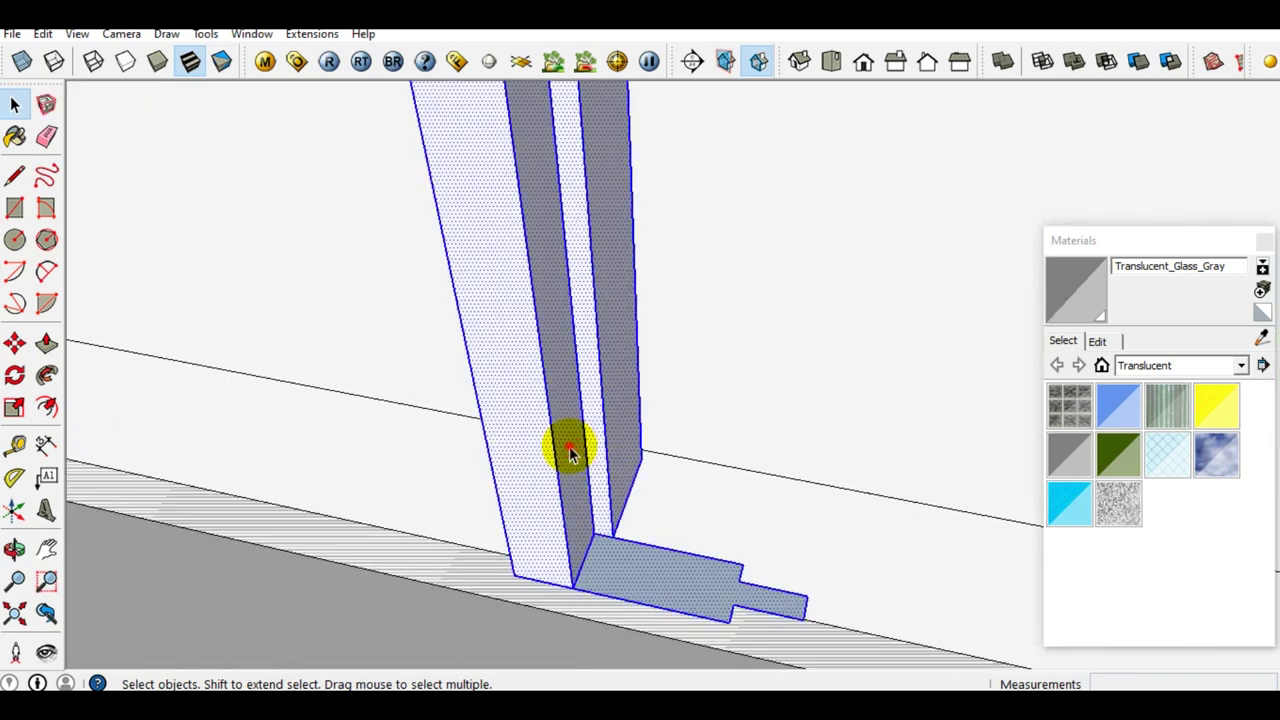
Deselect the small base profile so only the upright glass panels stay selected.
{"action": "scroll", "coordinate": [600, 500], "scroll_direction": "down", "scroll_amount": 2}
{"action": "scroll", "coordinate": [623, 528], "scroll_direction": "up", "scroll_amount": 2}
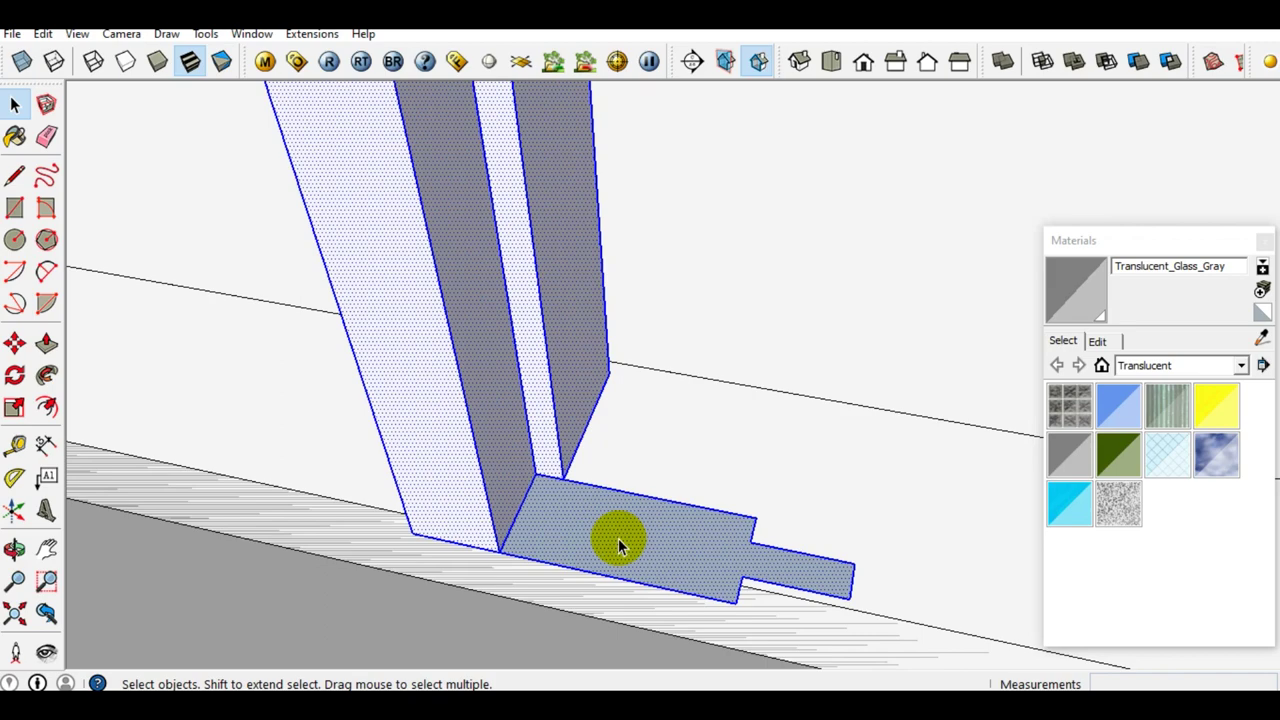
{"action": "middle_click_drag", "start_coordinate": [617, 537], "coordinate": [536, 524]}
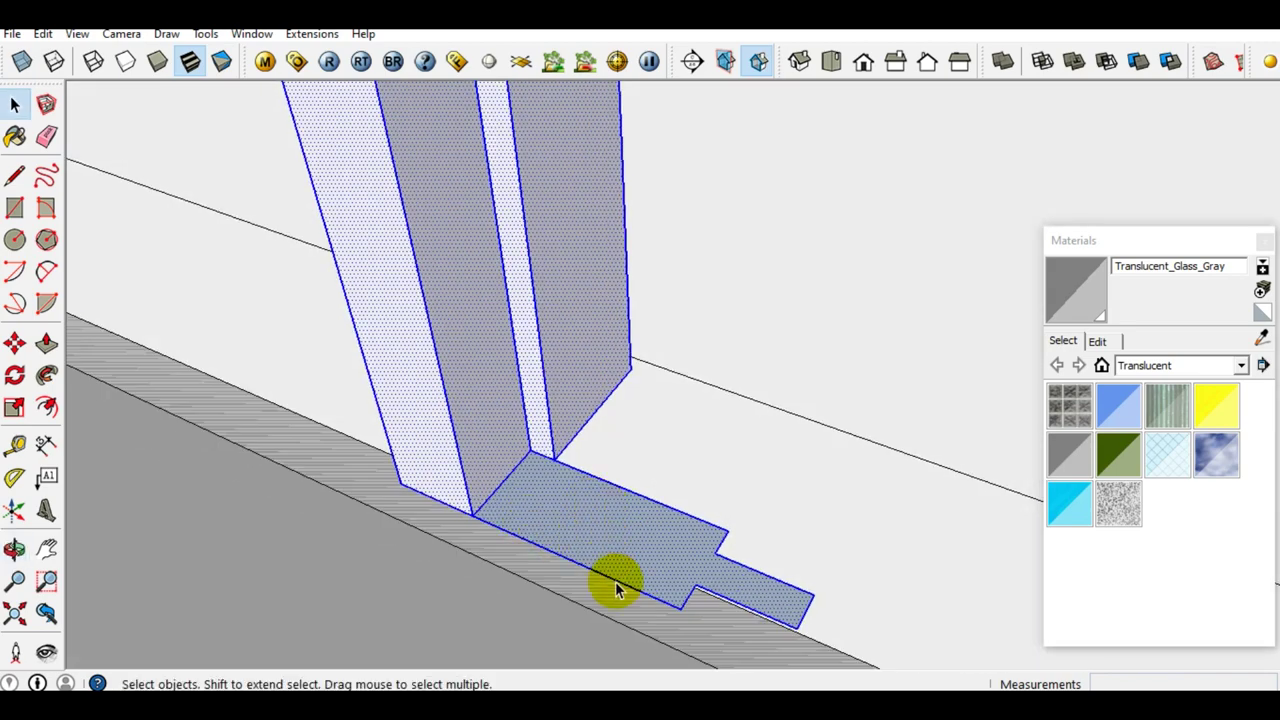
{"action": "scroll", "coordinate": [583, 517], "scroll_direction": "down", "scroll_amount": 2}
{"action": "scroll", "coordinate": [600, 526], "scroll_direction": "down", "scroll_amount": 1}
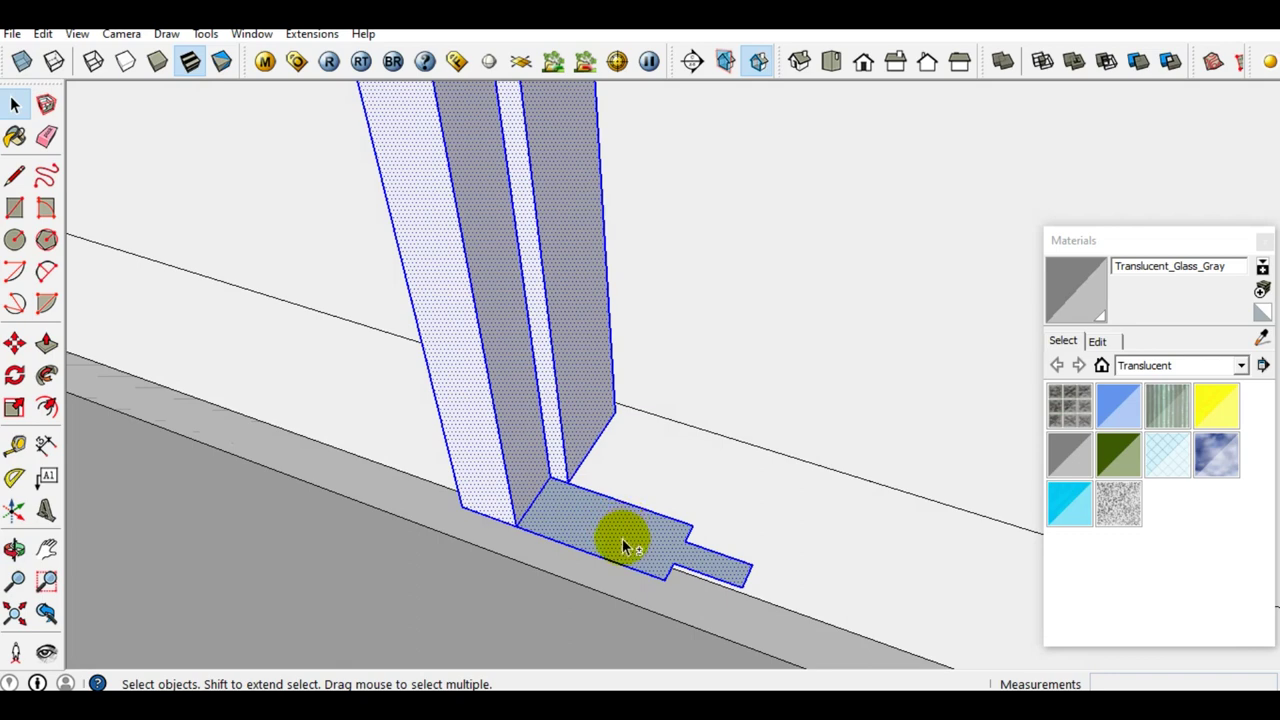
{"action": "scroll", "coordinate": [620, 546], "scroll_direction": "up", "scroll_amount": 1}
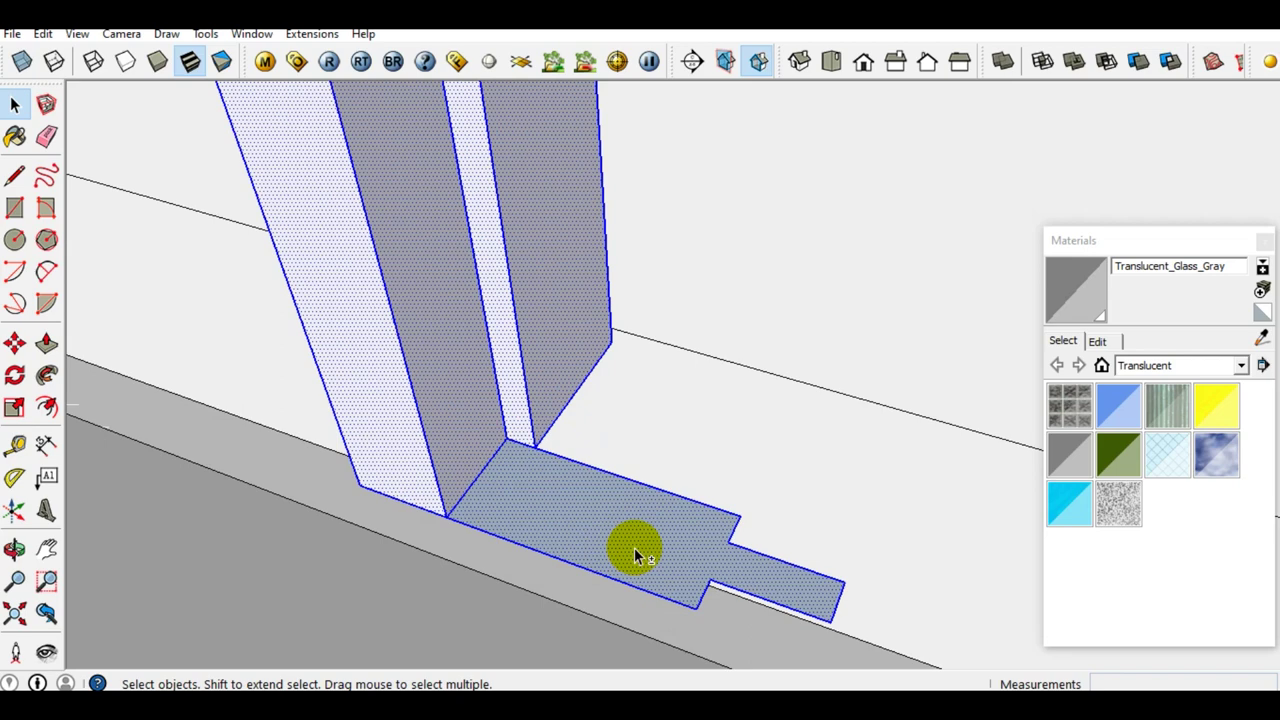
{"action": "left_click", "coordinate": [634, 547], "text": "shift"}
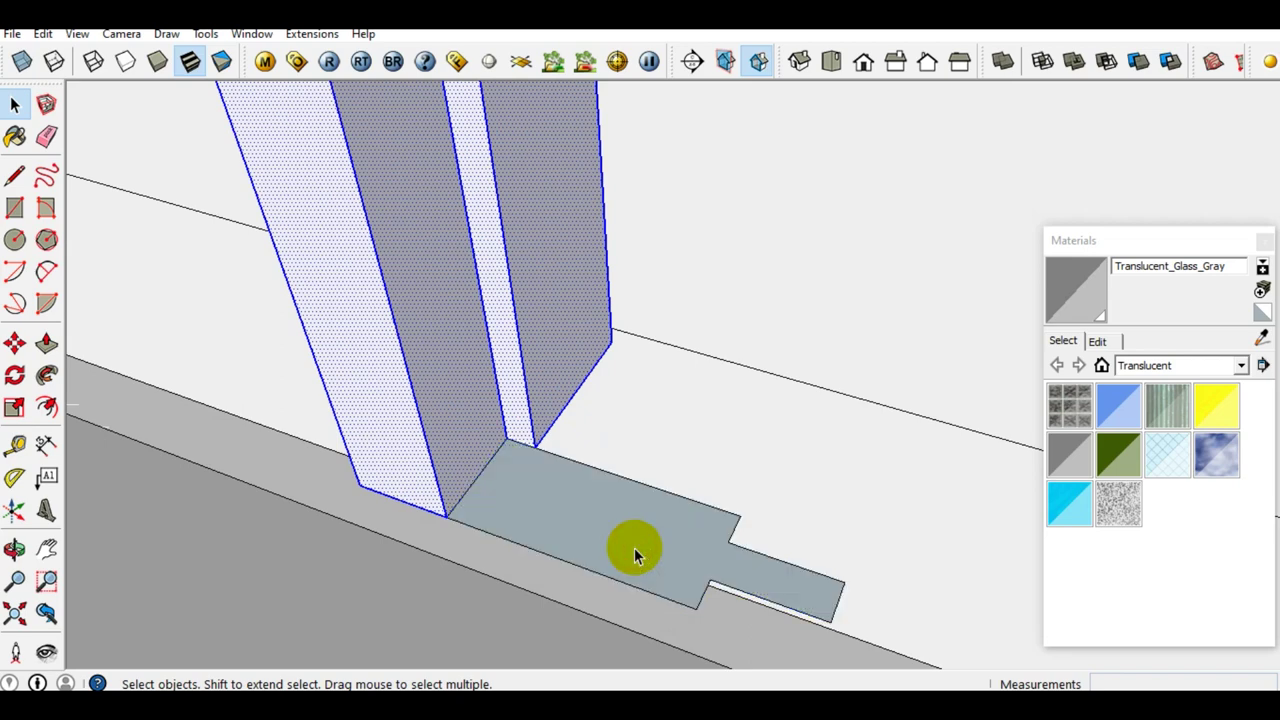
Make the selected glass panels into a single group.
{"action": "scroll", "coordinate": [634, 547], "scroll_direction": "down", "scroll_amount": 2}
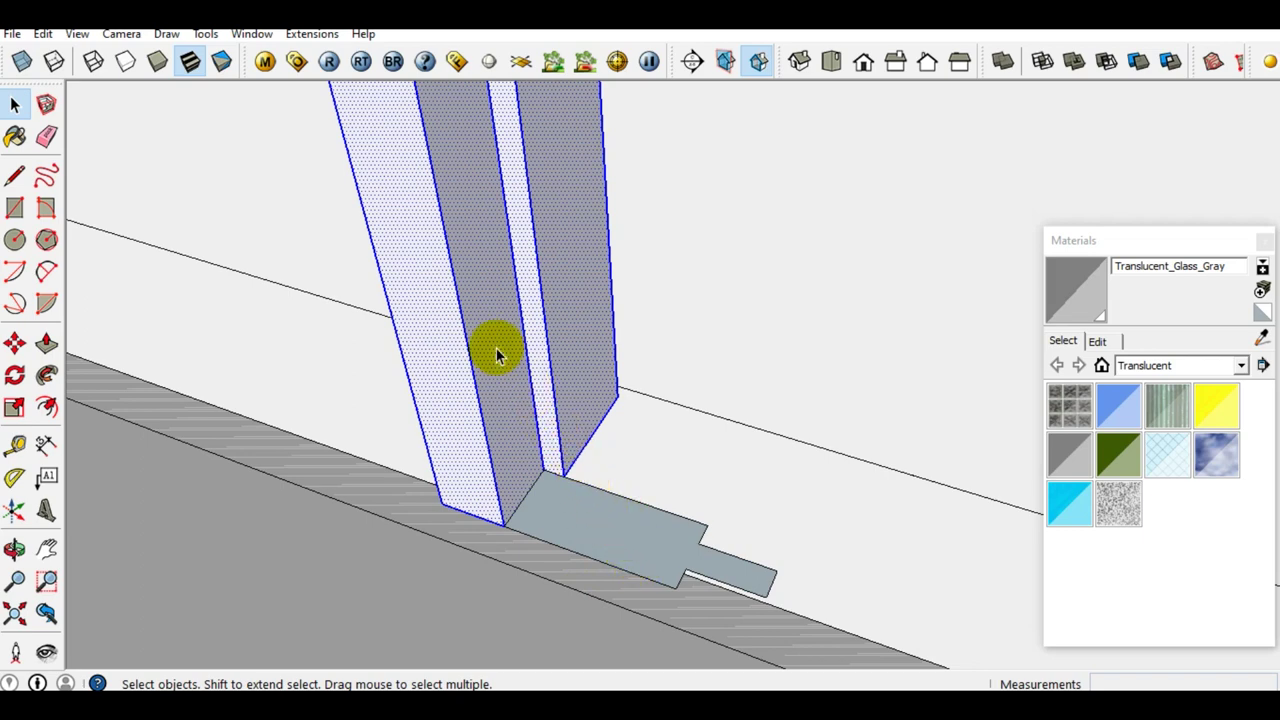
{"action": "scroll", "coordinate": [492, 335], "scroll_direction": "down", "scroll_amount": 2}
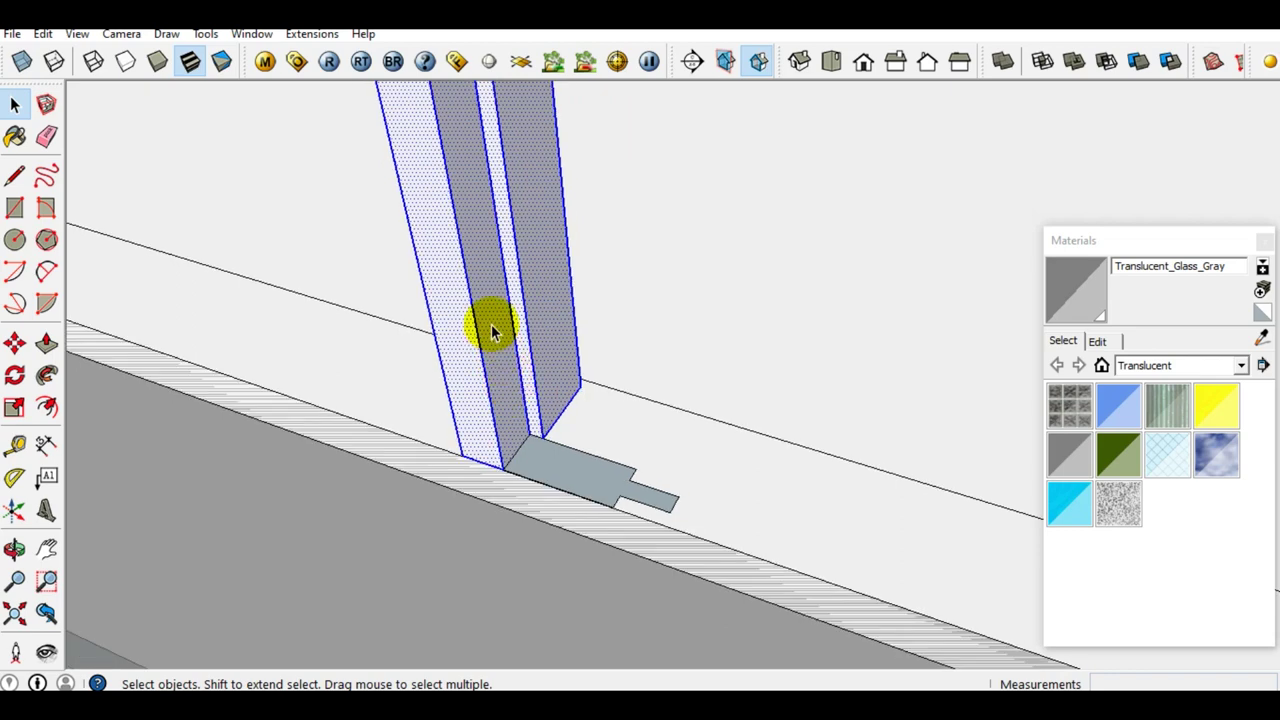
{"action": "right_click", "coordinate": [491, 324]}
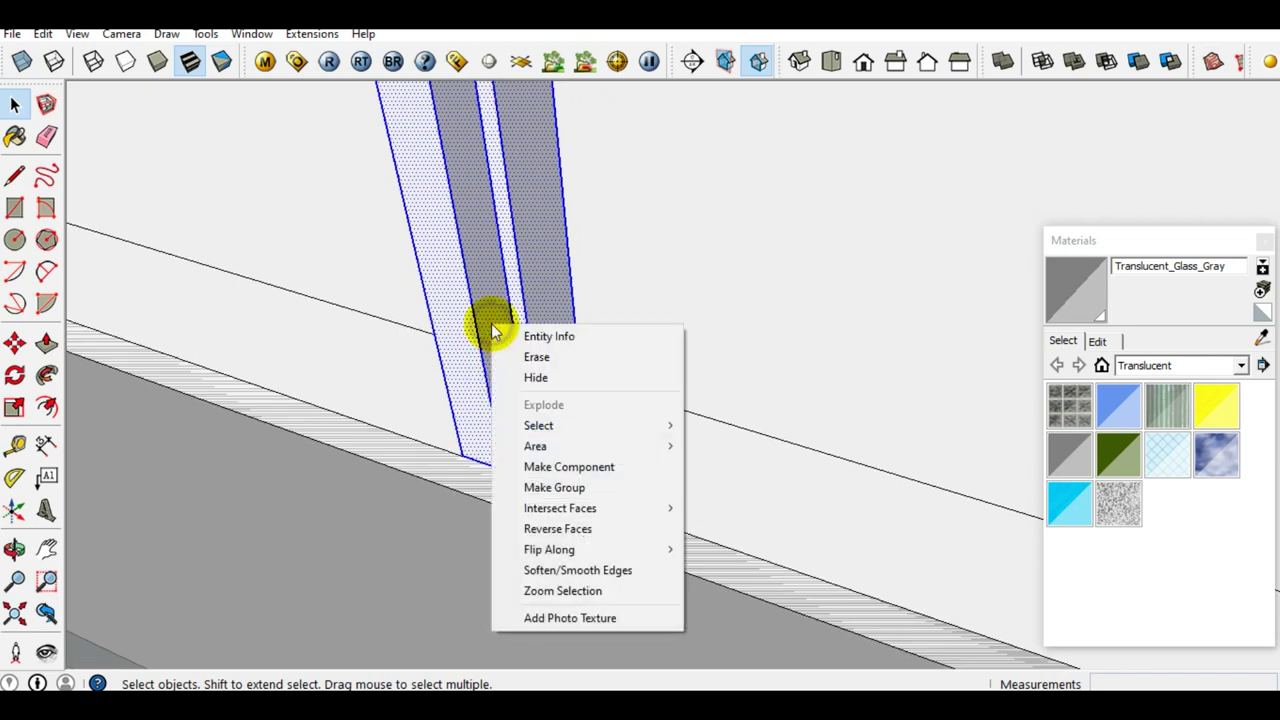
{"action": "left_click", "coordinate": [548, 488]}
{"action": "mouse_move", "coordinate": [500, 386]}
{"action": "middle_mouse_down"}
{"action": "mouse_move", "coordinate": [514, 414]}
{"action": "mouse_move", "coordinate": [606, 400]}
{"action": "mouse_move", "coordinate": [623, 380]}
{"action": "mouse_move", "coordinate": [574, 403]}
{"action": "mouse_move", "coordinate": [629, 366]}
{"action": "middle_mouse_up"}
{"action": "scroll", "coordinate": [574, 403], "scroll_direction": "up", "scroll_amount": 2}
{"action": "scroll", "coordinate": [580, 388], "scroll_direction": "up", "scroll_amount": 2}
{"action": "scroll", "coordinate": [629, 366], "scroll_direction": "down", "scroll_amount": 3}
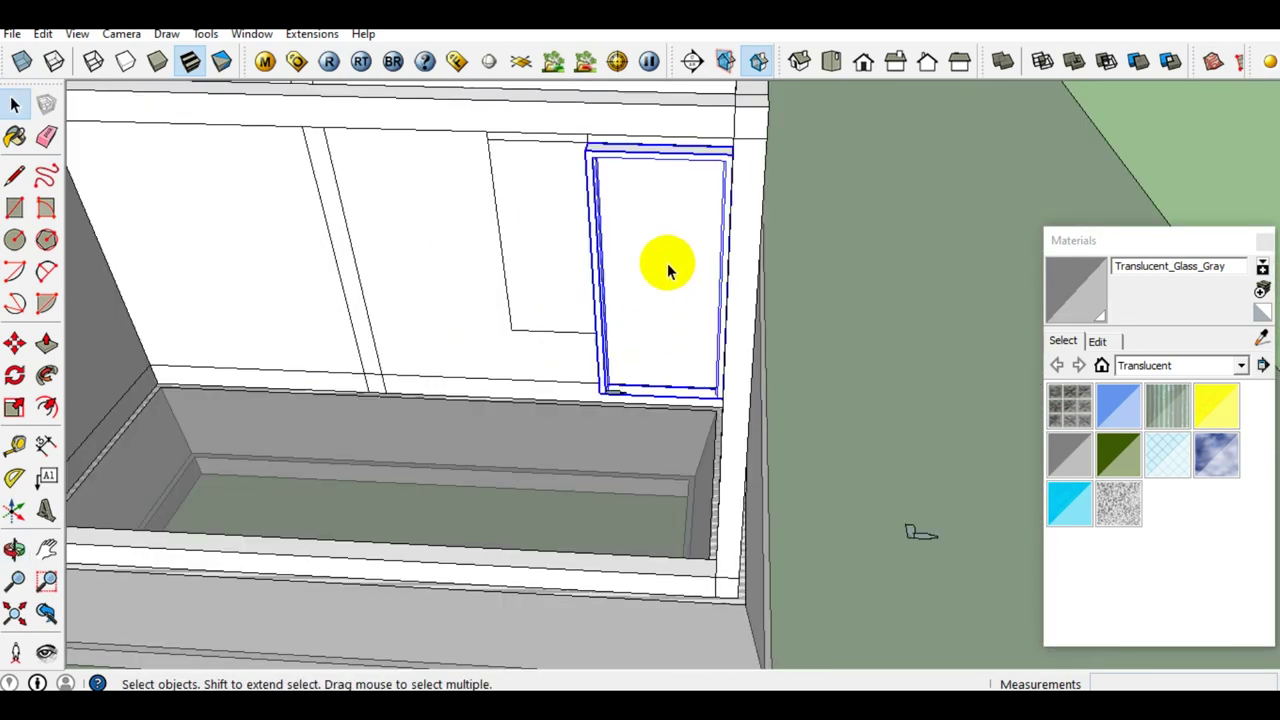
Use Follow Me to sweep the base profile along the glass panel's outline, forming a trim frame.
{"action": "scroll", "coordinate": [658, 263], "scroll_direction": "up", "scroll_amount": 3}
{"action": "mouse_move", "coordinate": [651, 323]}
{"action": "middle_mouse_down"}
{"action": "mouse_move", "coordinate": [656, 346]}
{"action": "mouse_move", "coordinate": [647, 308]}
{"action": "middle_mouse_up"}
{"action": "scroll", "coordinate": [656, 346], "scroll_direction": "up", "scroll_amount": 2}
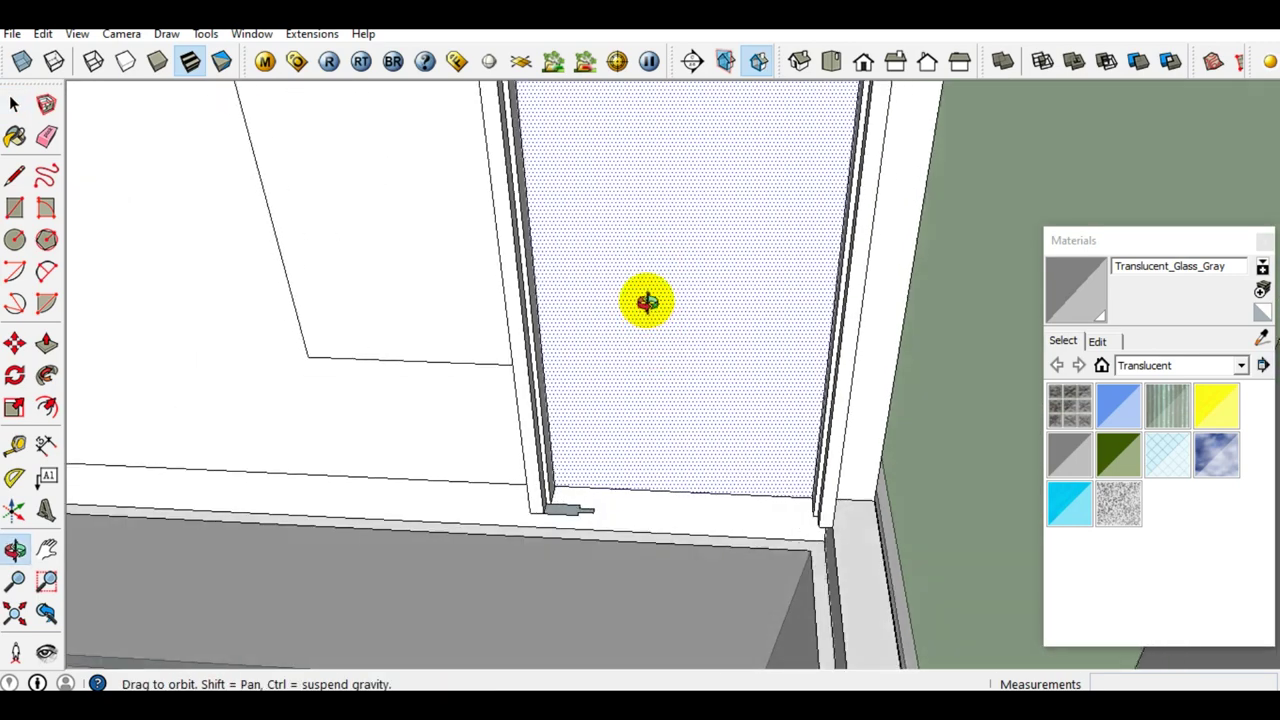
{"action": "scroll", "coordinate": [614, 457], "scroll_direction": "up", "scroll_amount": 2}
{"action": "scroll", "coordinate": [614, 457], "scroll_direction": "up", "scroll_amount": 2}
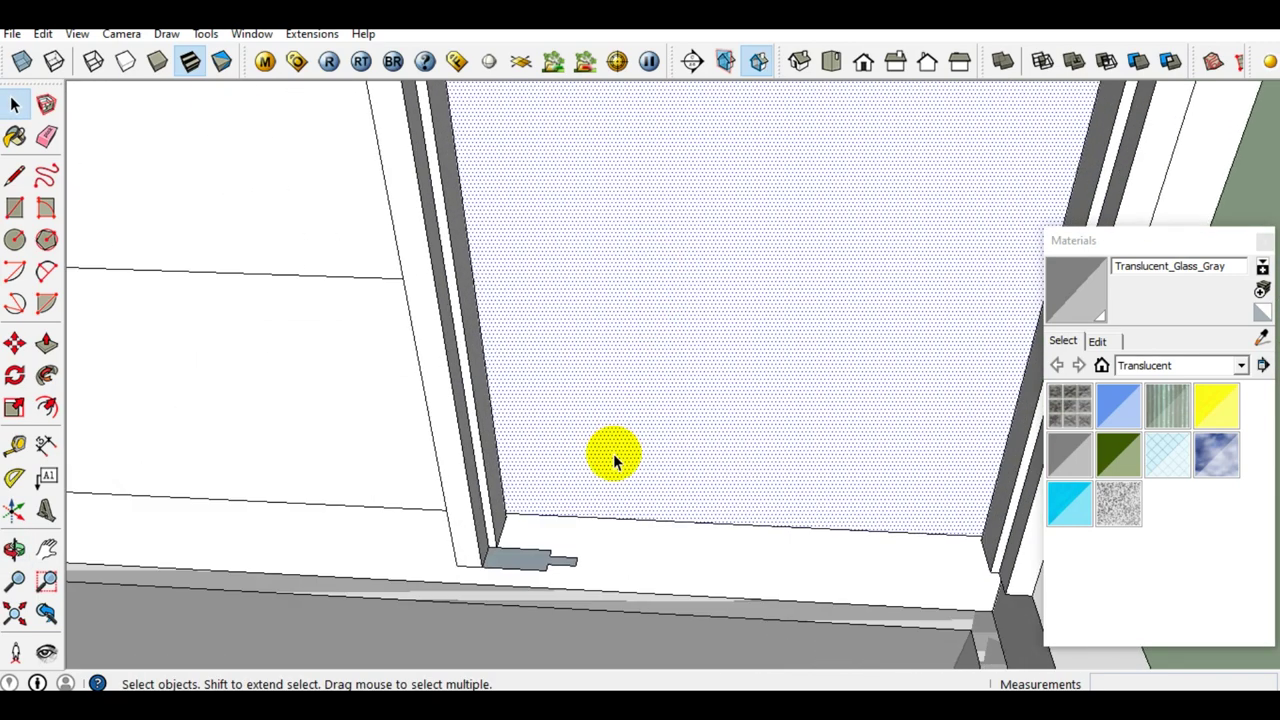
{"action": "middle_click_drag", "start_coordinate": [614, 457], "coordinate": [586, 457]}
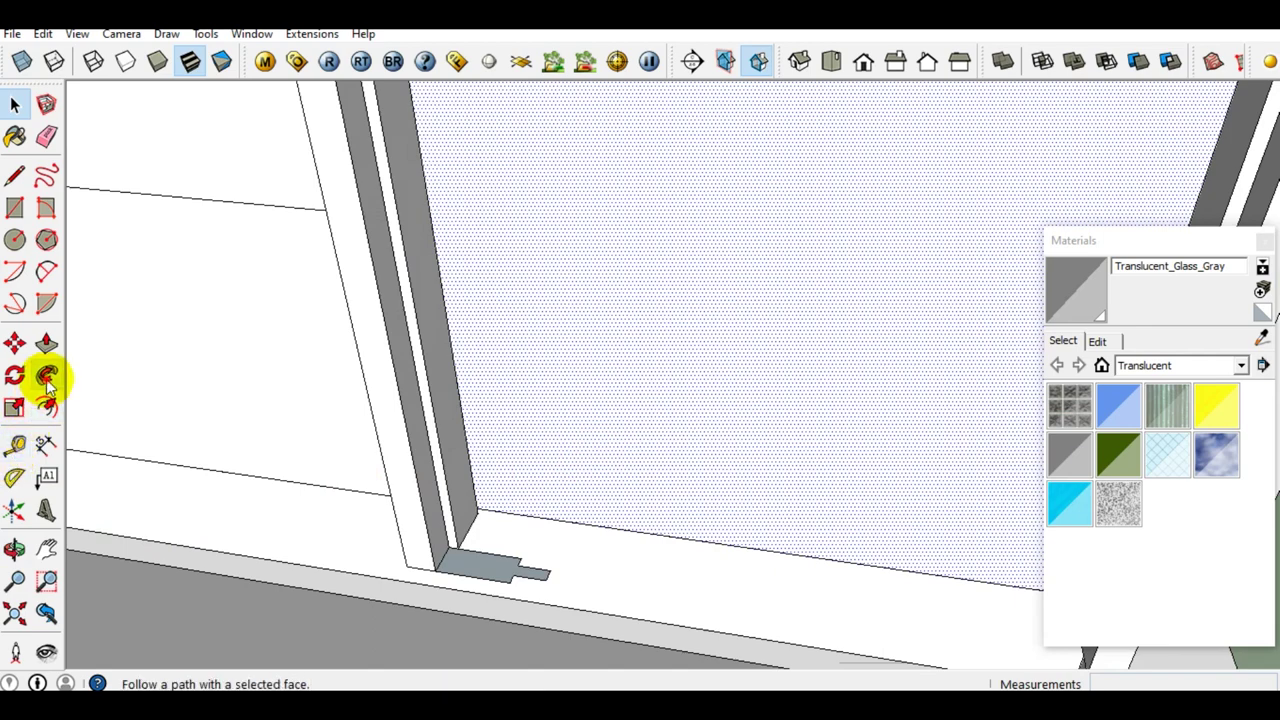
{"action": "left_click", "coordinate": [46, 375]}
{"action": "scroll", "coordinate": [500, 575], "scroll_direction": "up", "scroll_amount": 2}
{"action": "scroll", "coordinate": [483, 578], "scroll_direction": "up", "scroll_amount": 1}
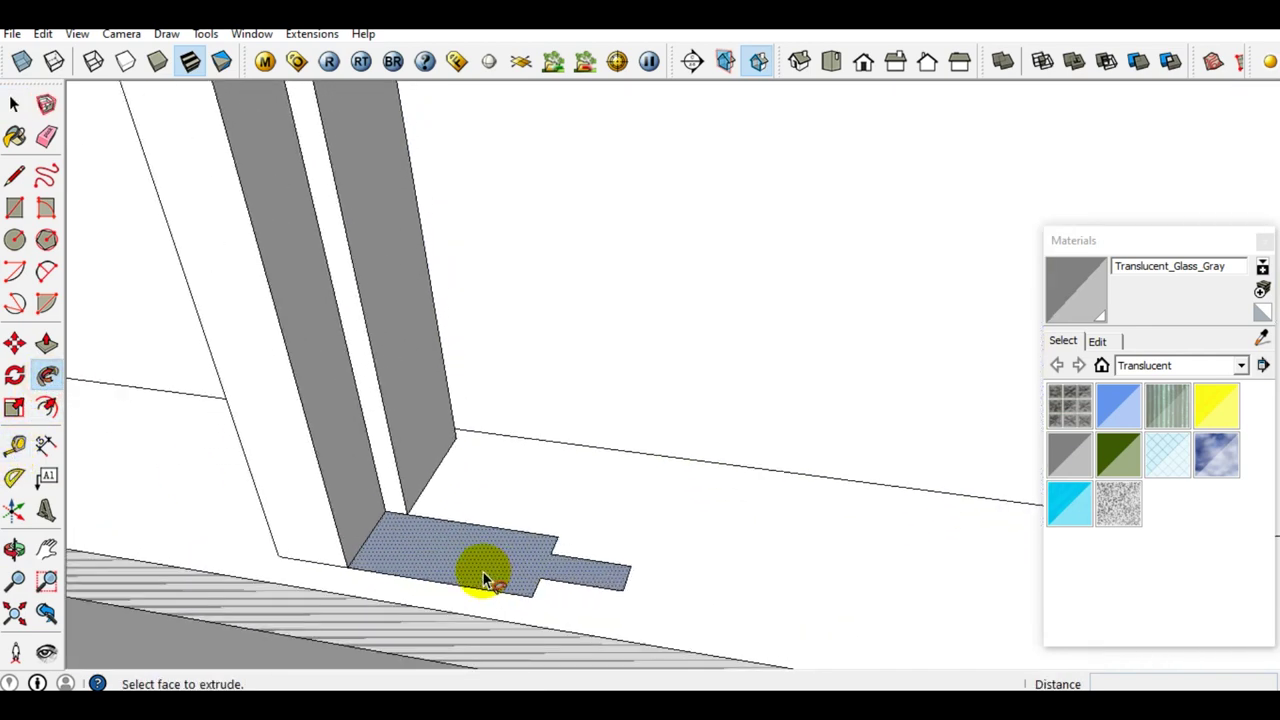
{"action": "left_click", "coordinate": [481, 572]}
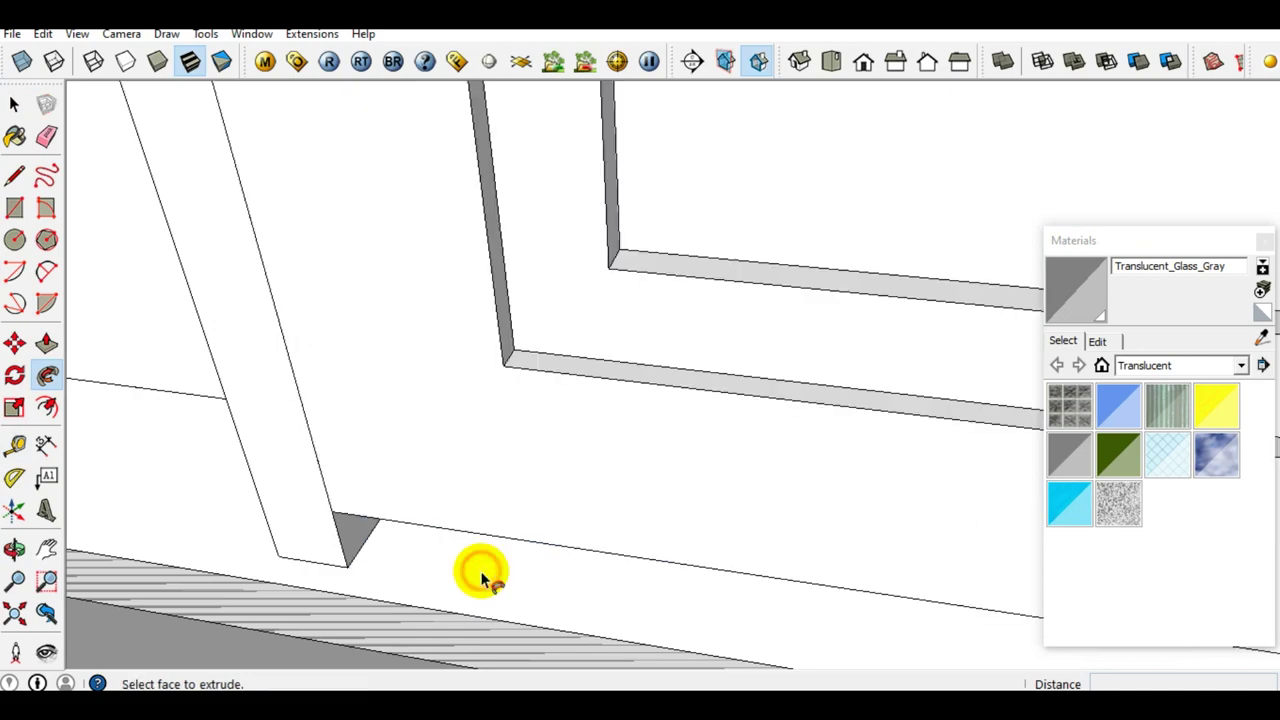
{"action": "scroll", "coordinate": [548, 446], "scroll_direction": "down", "scroll_amount": 2}
{"action": "scroll", "coordinate": [555, 447], "scroll_direction": "down", "scroll_amount": 2}
{"action": "scroll", "coordinate": [555, 447], "scroll_direction": "down", "scroll_amount": 2}
{"action": "key", "text": "space"}
{"action": "scroll", "coordinate": [571, 420], "scroll_direction": "down", "scroll_amount": 1}
{"action": "mouse_move", "coordinate": [571, 420]}
{"action": "middle_mouse_down"}
{"action": "mouse_move", "coordinate": [737, 349]}
{"action": "mouse_move", "coordinate": [830, 355]}
{"action": "mouse_move", "coordinate": [797, 385]}
{"action": "middle_mouse_up"}
{"action": "scroll", "coordinate": [610, 483], "scroll_direction": "up", "scroll_amount": 2}
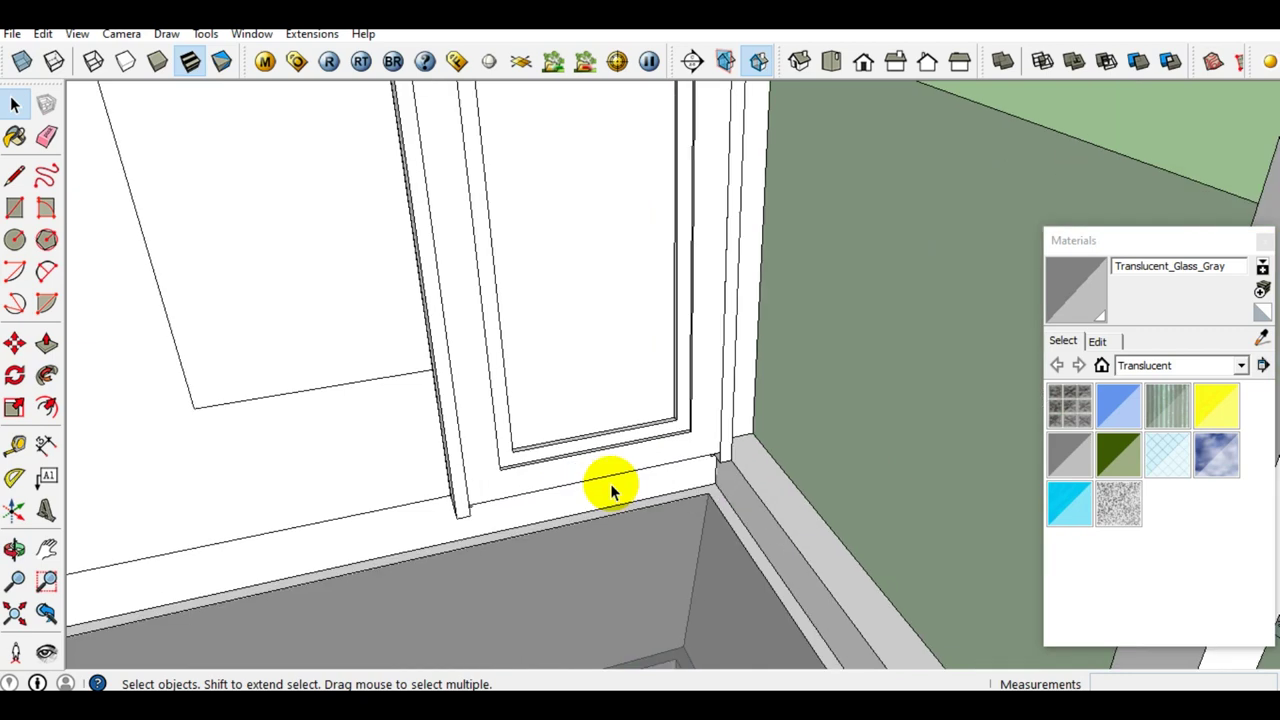
{"action": "scroll", "coordinate": [613, 457], "scroll_direction": "up", "scroll_amount": 2}
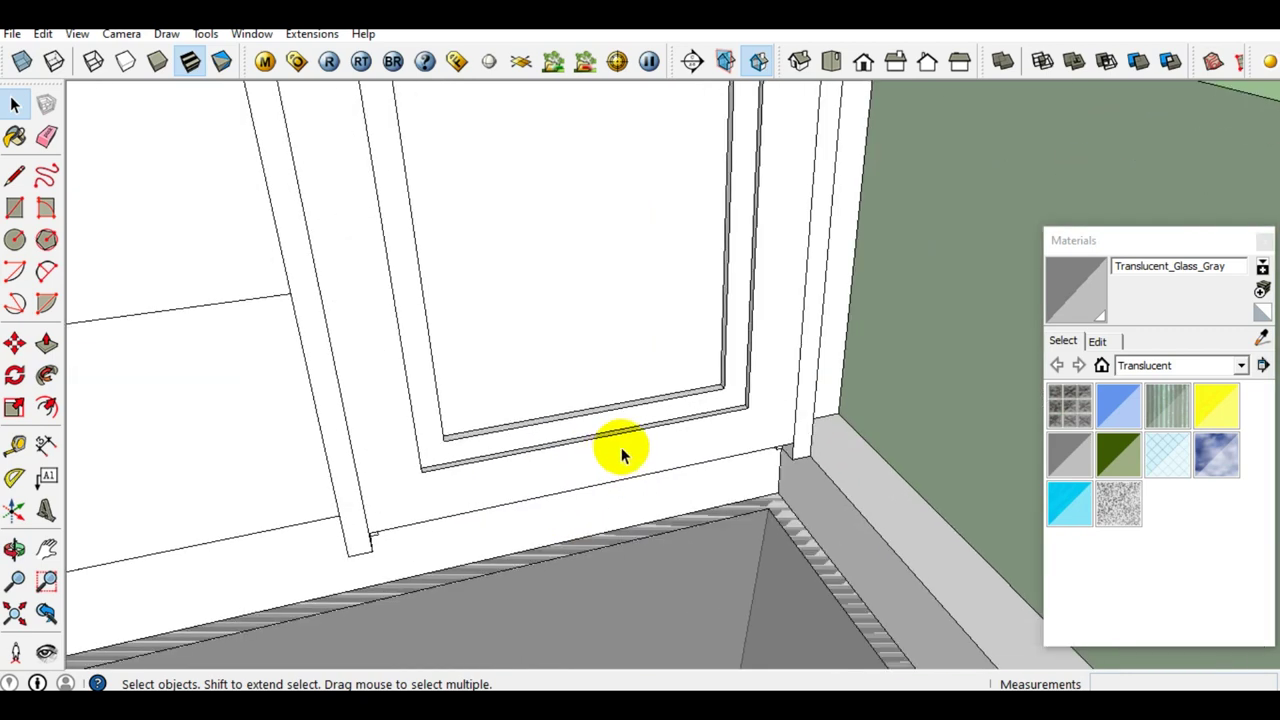
Select the entire new window frame and make it a group.
{"action": "triple_click", "coordinate": [621, 447]}
{"action": "right_click", "coordinate": [621, 447]}
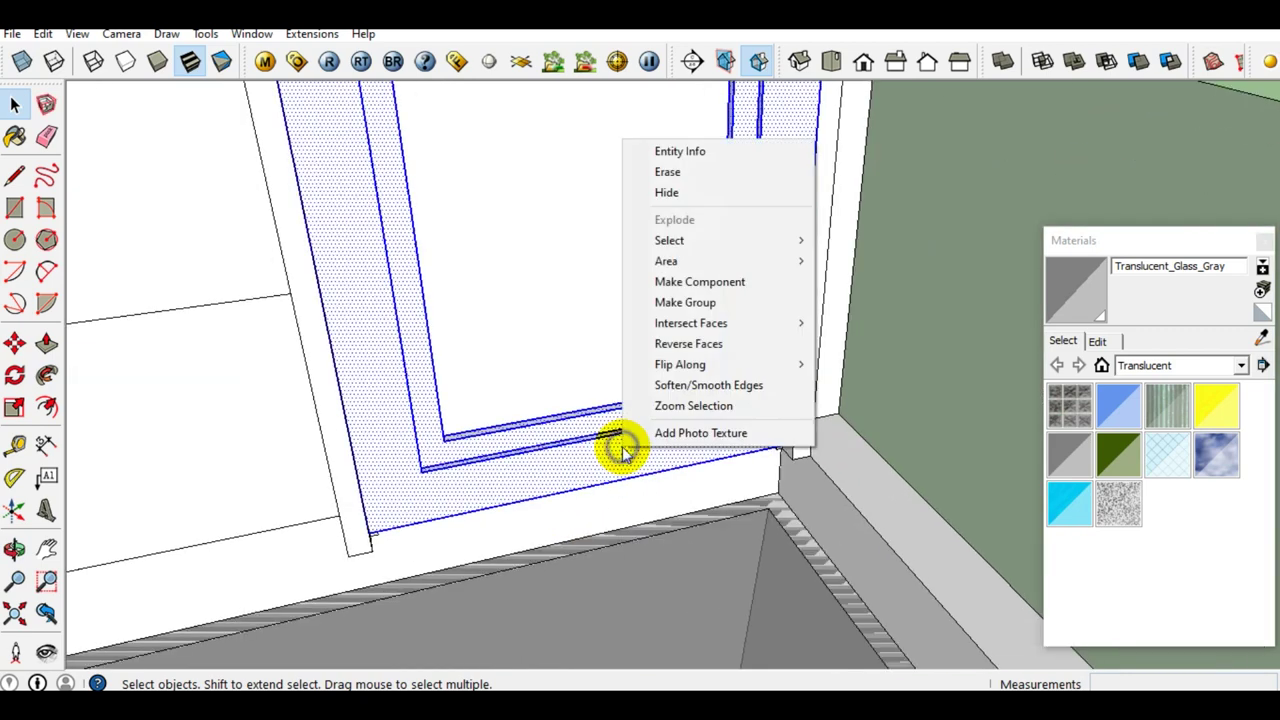
{"action": "left_click", "coordinate": [699, 303]}
{"action": "mouse_move", "coordinate": [720, 449]}
{"action": "middle_mouse_down"}
{"action": "mouse_move", "coordinate": [360, 455]}
{"action": "mouse_move", "coordinate": [383, 457]}
{"action": "middle_mouse_up"}
{"action": "scroll", "coordinate": [450, 440], "scroll_direction": "up", "scroll_amount": 3}
{"action": "scroll", "coordinate": [560, 421], "scroll_direction": "up", "scroll_amount": 3}
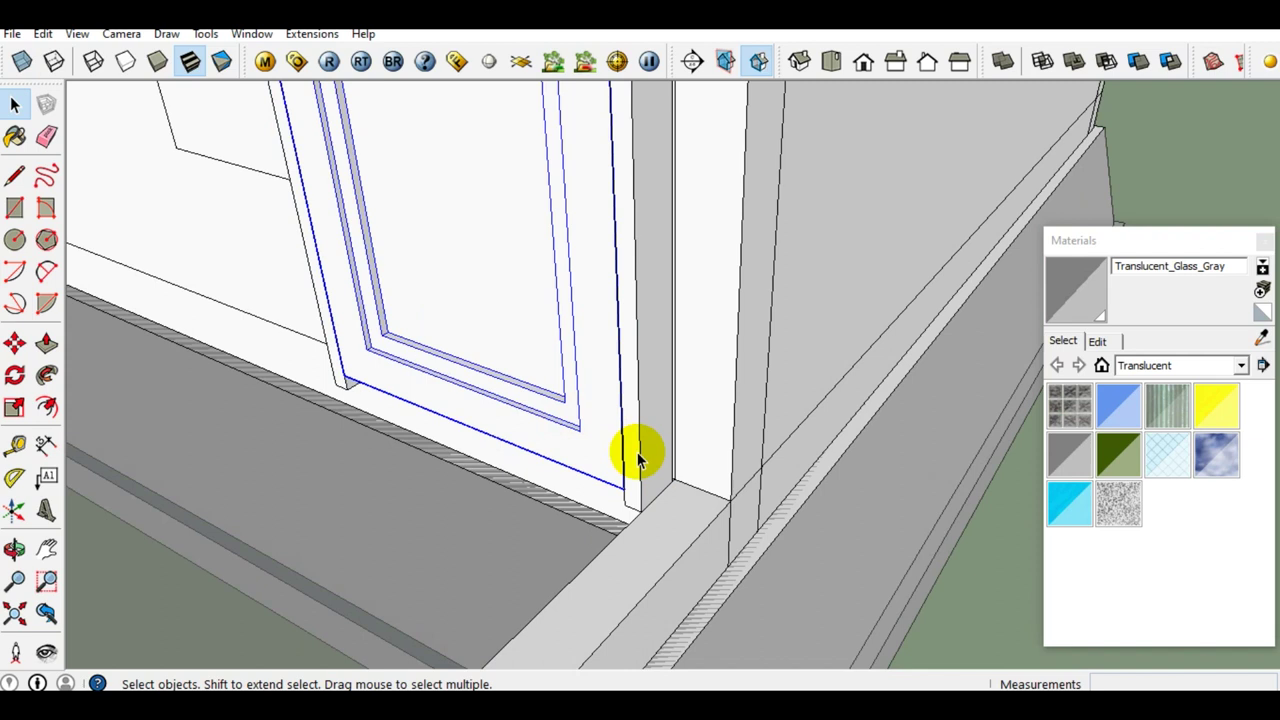
Add the jamb edges to the selection and hide the window frame, leaving the house box visible.
{"action": "left_click", "coordinate": [640, 458], "text": "shift"}
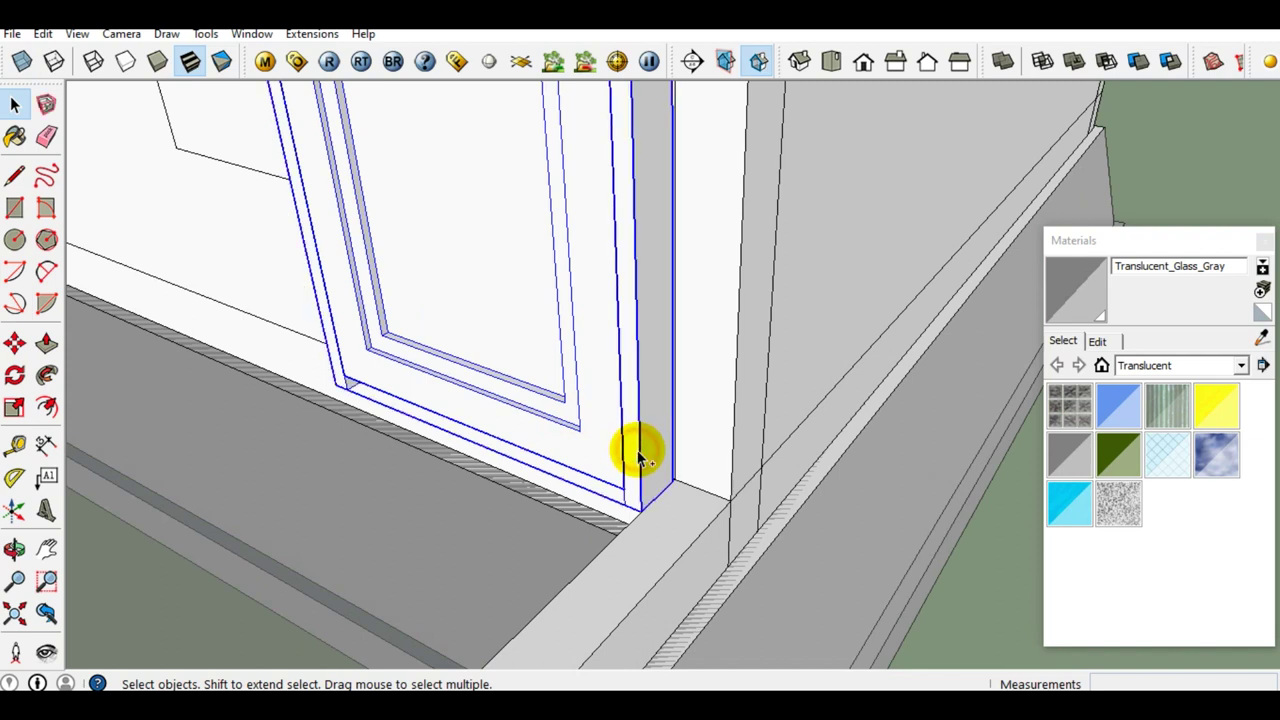
{"action": "left_click", "coordinate": [607, 425], "text": "shift"}
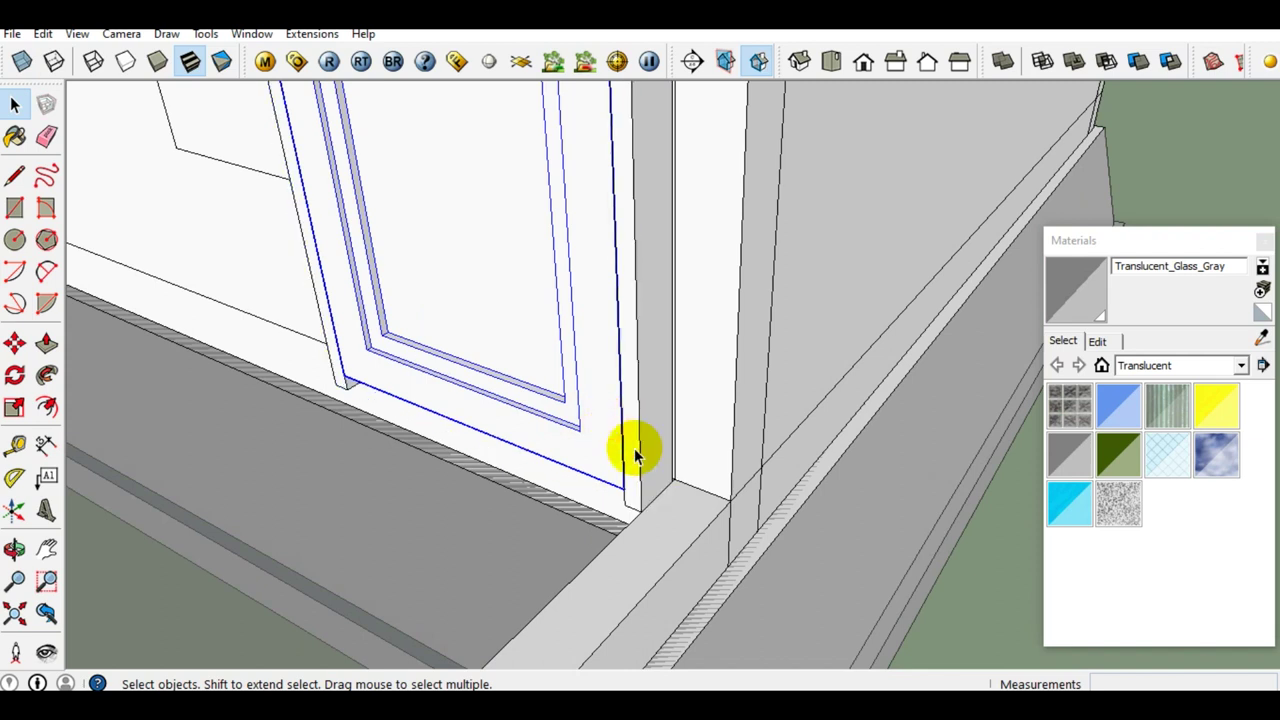
{"action": "left_click", "coordinate": [636, 458], "text": "shift"}
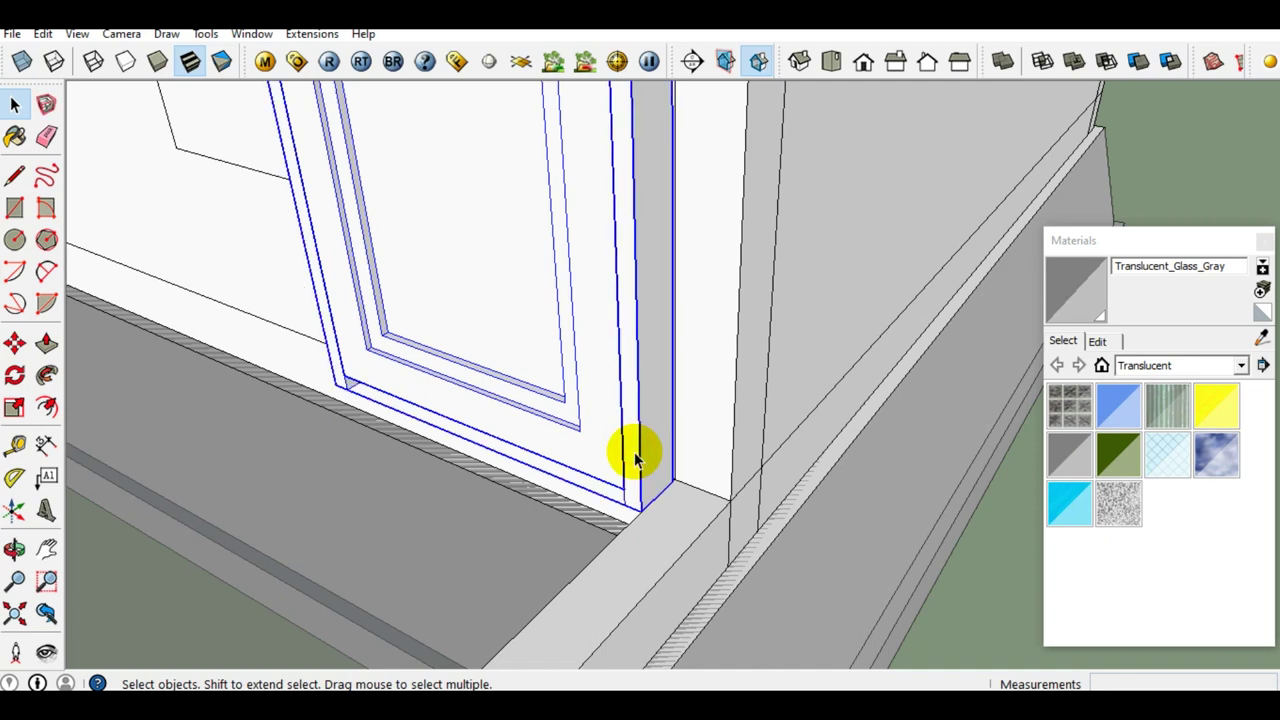
{"action": "right_click", "coordinate": [602, 430]}
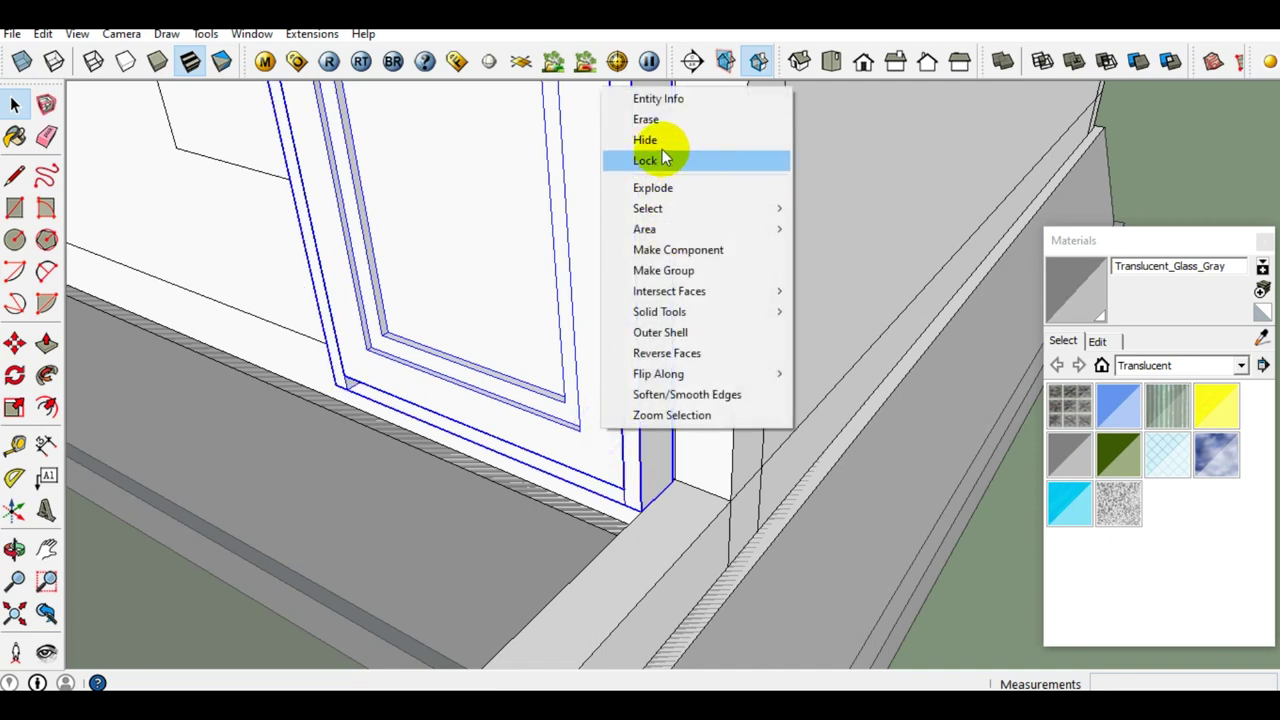
{"action": "left_click", "coordinate": [647, 140]}
{"action": "scroll", "coordinate": [598, 424], "scroll_direction": "down", "scroll_amount": 3}
{"action": "scroll", "coordinate": [600, 415], "scroll_direction": "down", "scroll_amount": 3}
{"action": "middle_click_drag", "start_coordinate": [602, 406], "coordinate": [598, 333]}
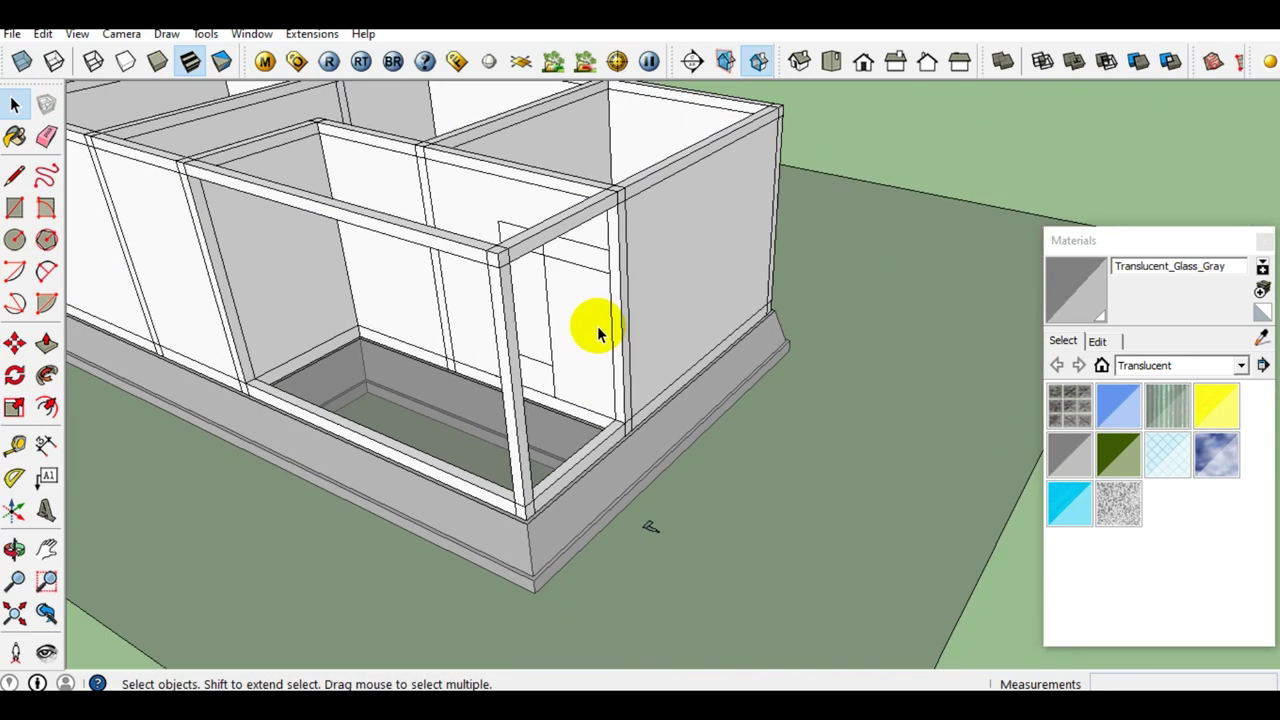
Push/Pull the window's wall face 150mm inward to cut the opening.
{"action": "scroll", "coordinate": [598, 333], "scroll_direction": "up", "scroll_amount": 2}
{"action": "left_click", "coordinate": [592, 318]}
{"action": "scroll", "coordinate": [589, 347], "scroll_direction": "up", "scroll_amount": 2}
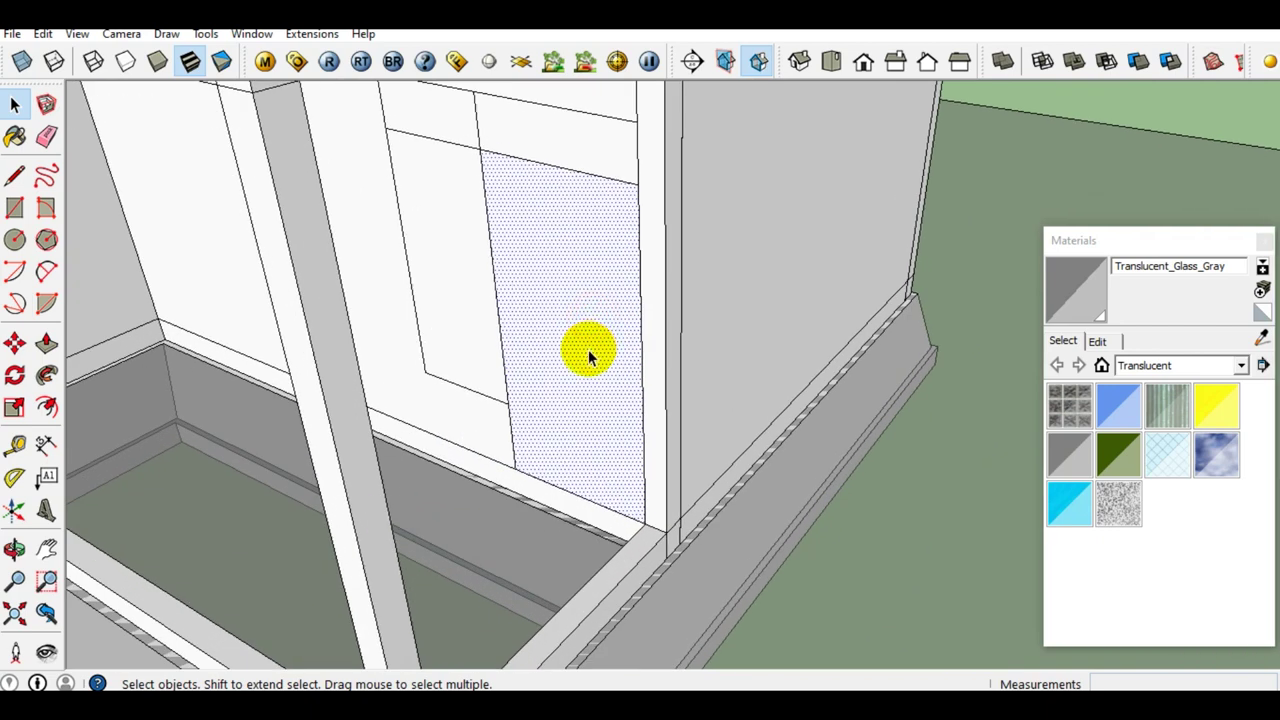
{"action": "key", "text": "p"}
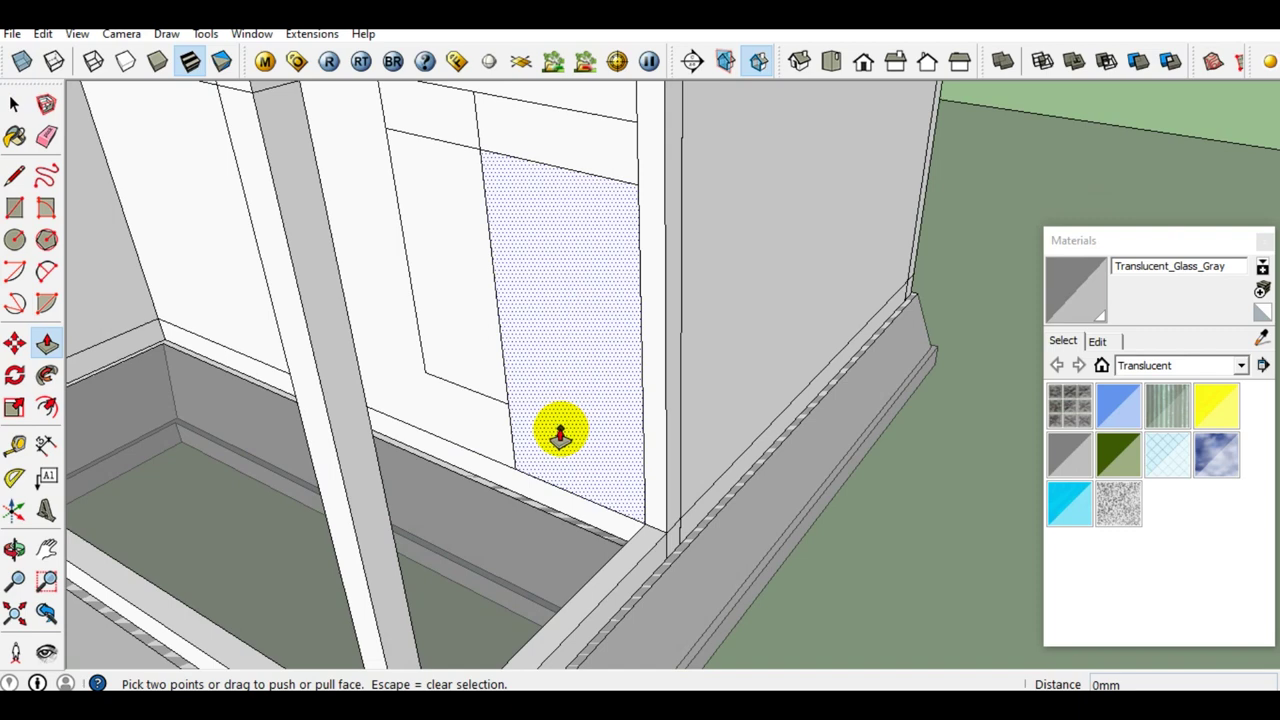
{"action": "left_click", "coordinate": [562, 435]}
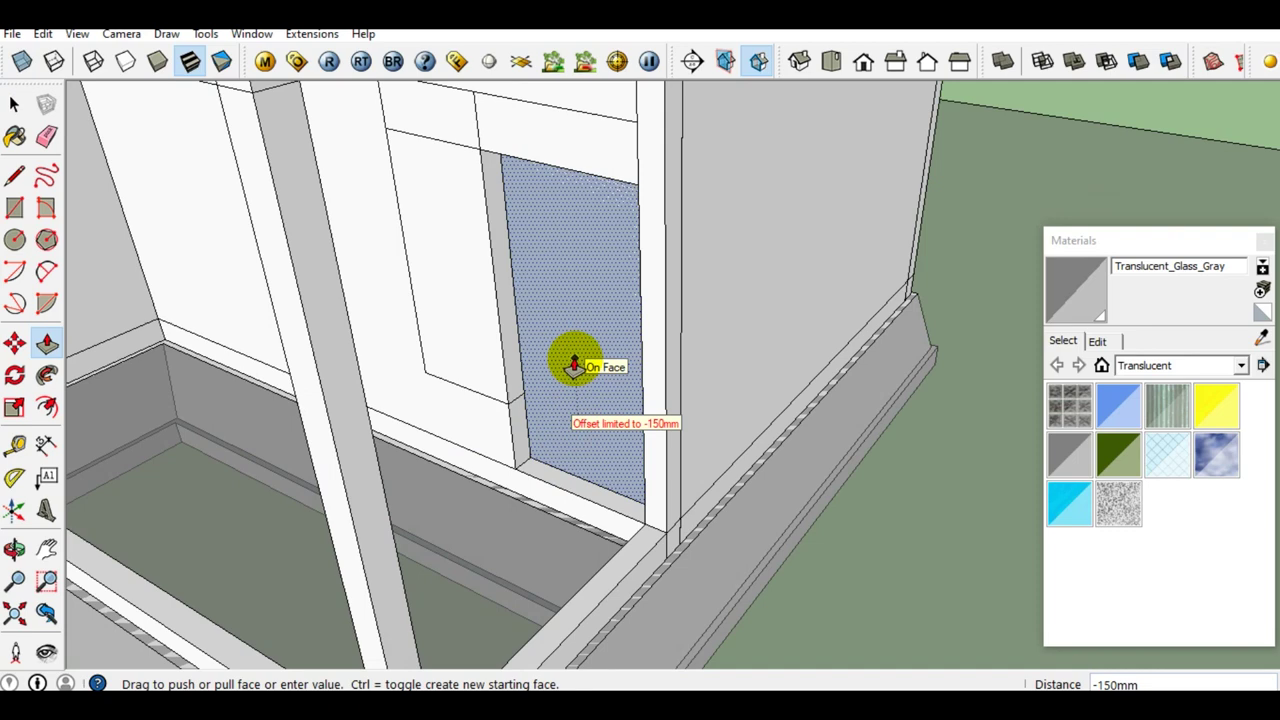
{"action": "left_click", "coordinate": [574, 365]}
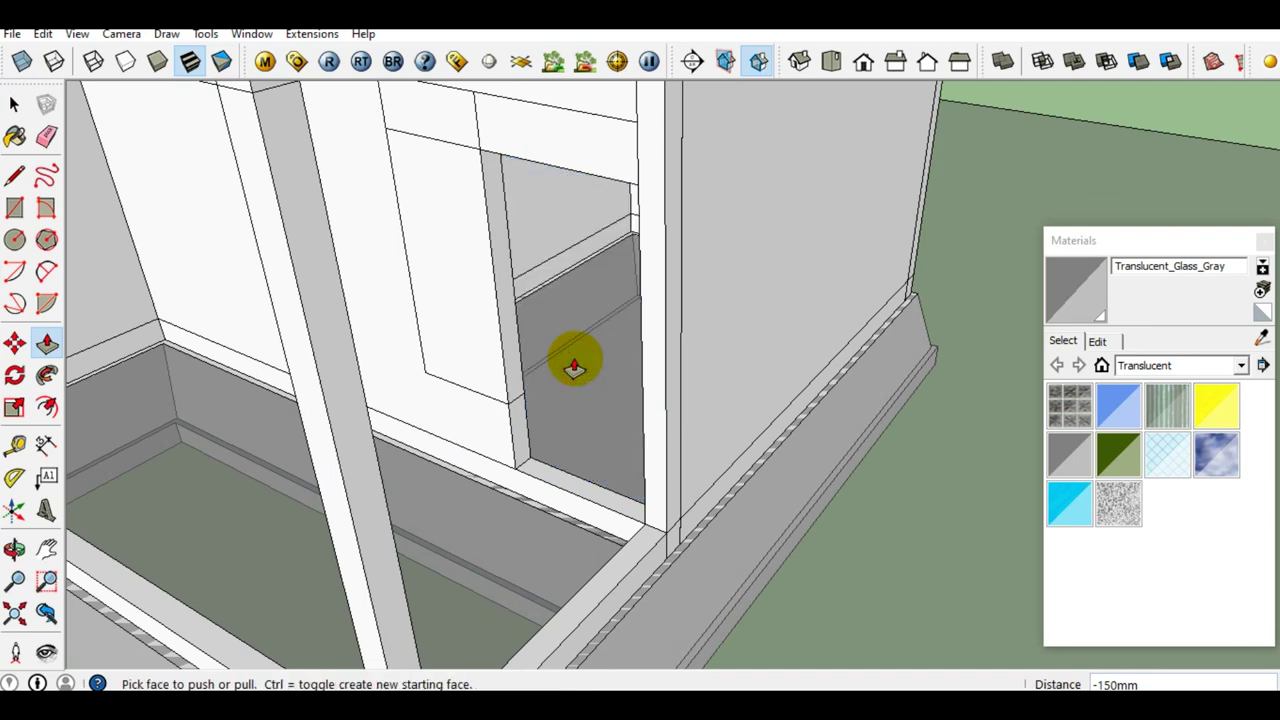
{"action": "key", "text": "space"}
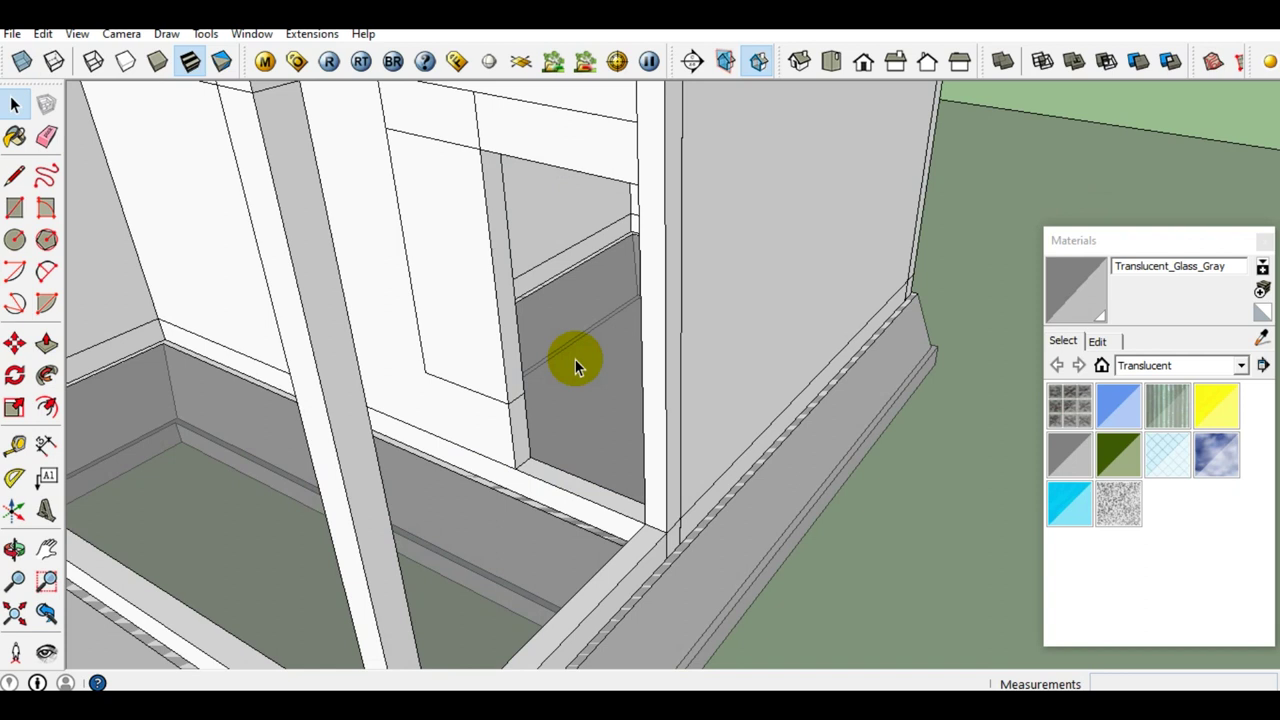
Unhide the last hidden item to bring the window frame back.
{"action": "left_click", "coordinate": [44, 34]}
{"action": "left_click", "coordinate": [228, 310]}
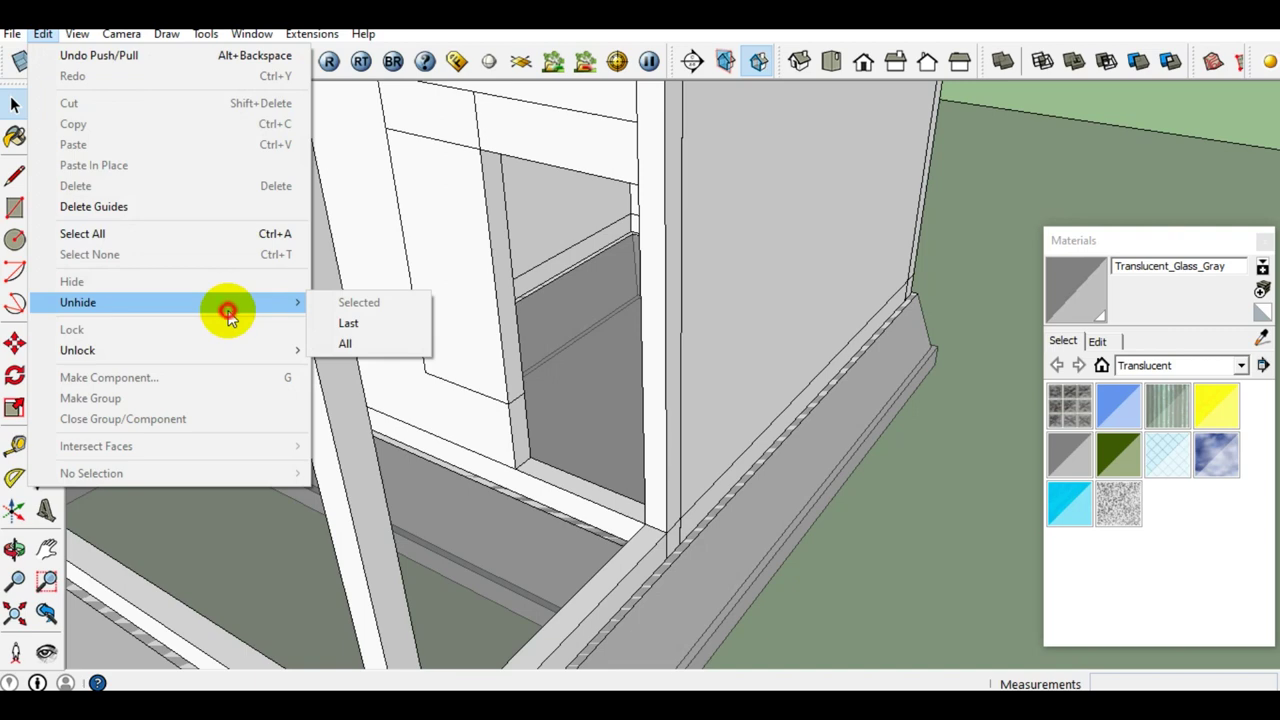
{"action": "left_click", "coordinate": [350, 323]}
{"action": "scroll", "coordinate": [525, 460], "scroll_direction": "up", "scroll_amount": 2}
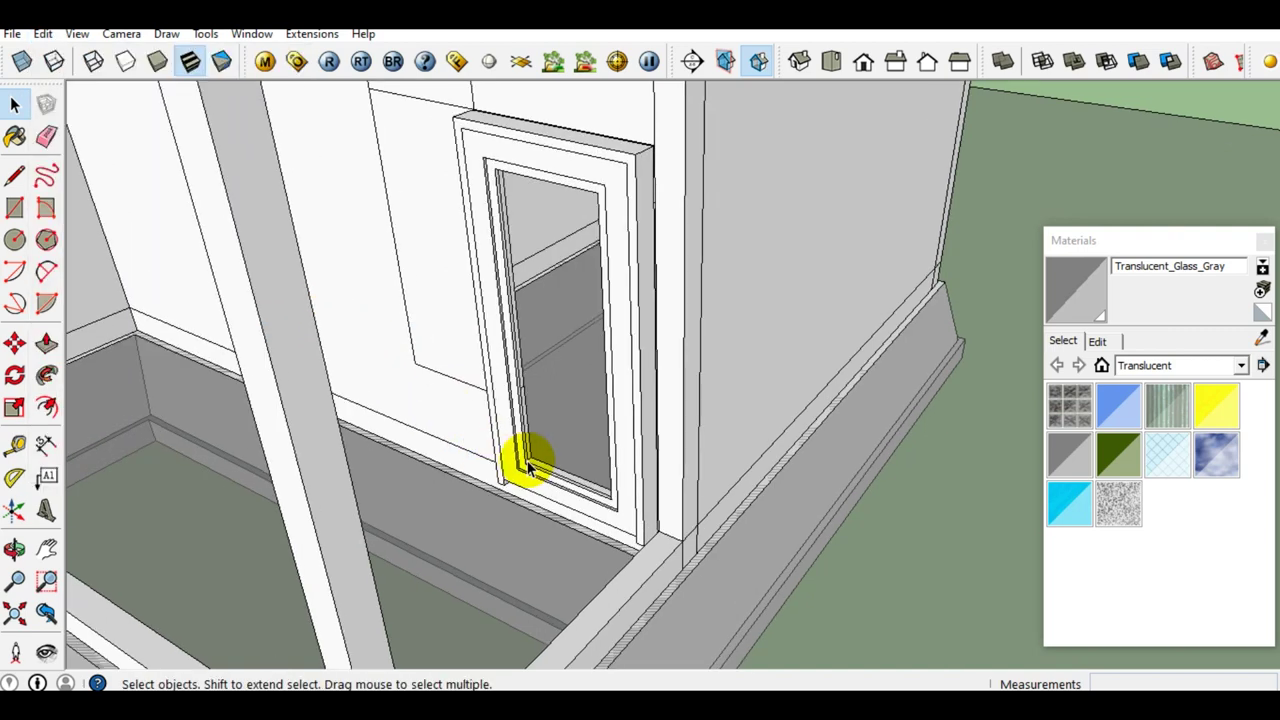
{"action": "scroll", "coordinate": [525, 462], "scroll_direction": "up", "scroll_amount": 2}
{"action": "scroll", "coordinate": [515, 460], "scroll_direction": "up", "scroll_amount": 2}
Move the window frame 10mm from its corner so it sits inside the wall opening, then check the sill.
{"action": "left_click", "coordinate": [500, 462]}
{"action": "scroll", "coordinate": [502, 480], "scroll_direction": "up", "scroll_amount": 1}
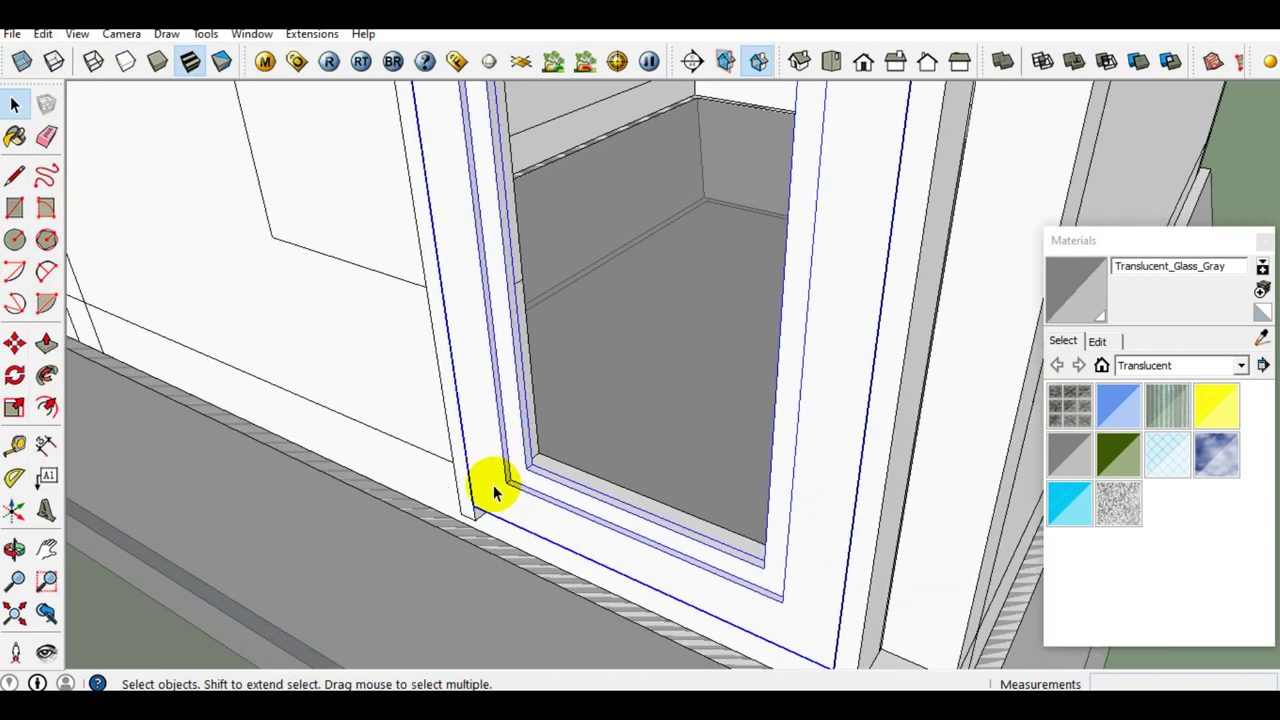
{"action": "scroll", "coordinate": [491, 486], "scroll_direction": "up", "scroll_amount": 1}
{"action": "scroll", "coordinate": [457, 500], "scroll_direction": "up", "scroll_amount": 1}
{"action": "scroll", "coordinate": [460, 510], "scroll_direction": "up", "scroll_amount": 1}
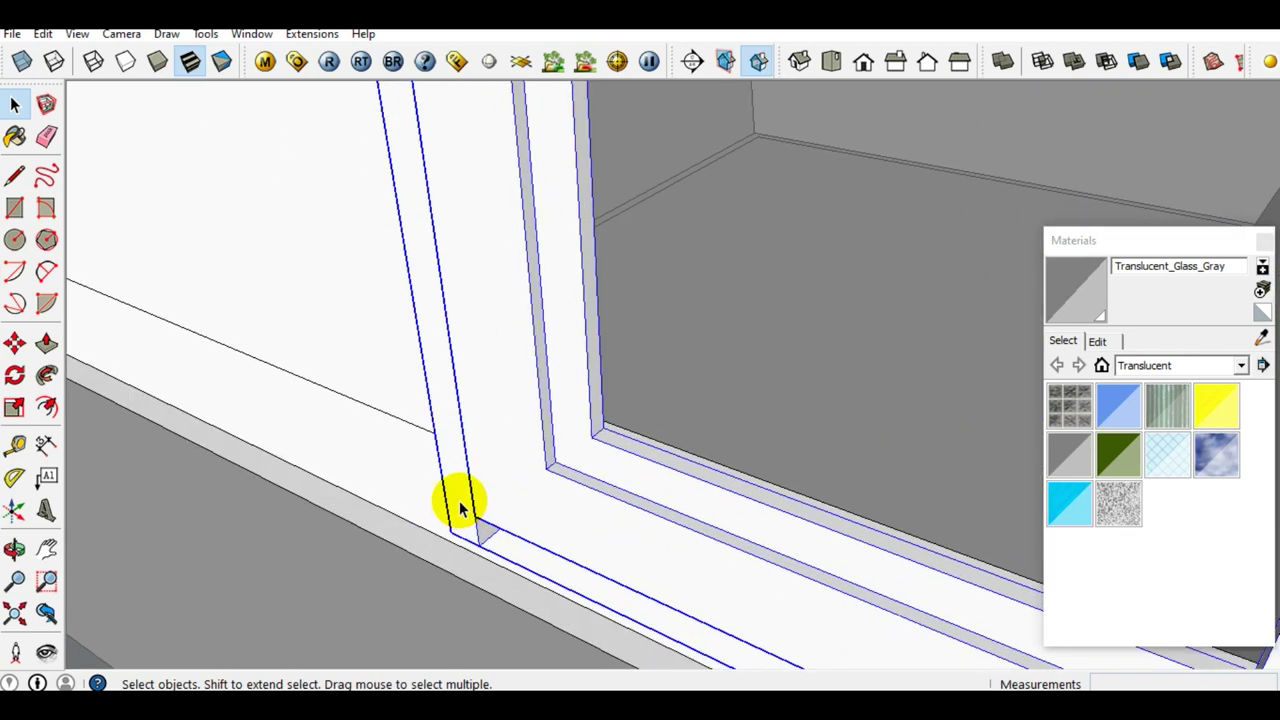
{"action": "key", "text": "m"}
{"action": "scroll", "coordinate": [462, 503], "scroll_direction": "up", "scroll_amount": 1}
{"action": "scroll", "coordinate": [452, 515], "scroll_direction": "up", "scroll_amount": 1}
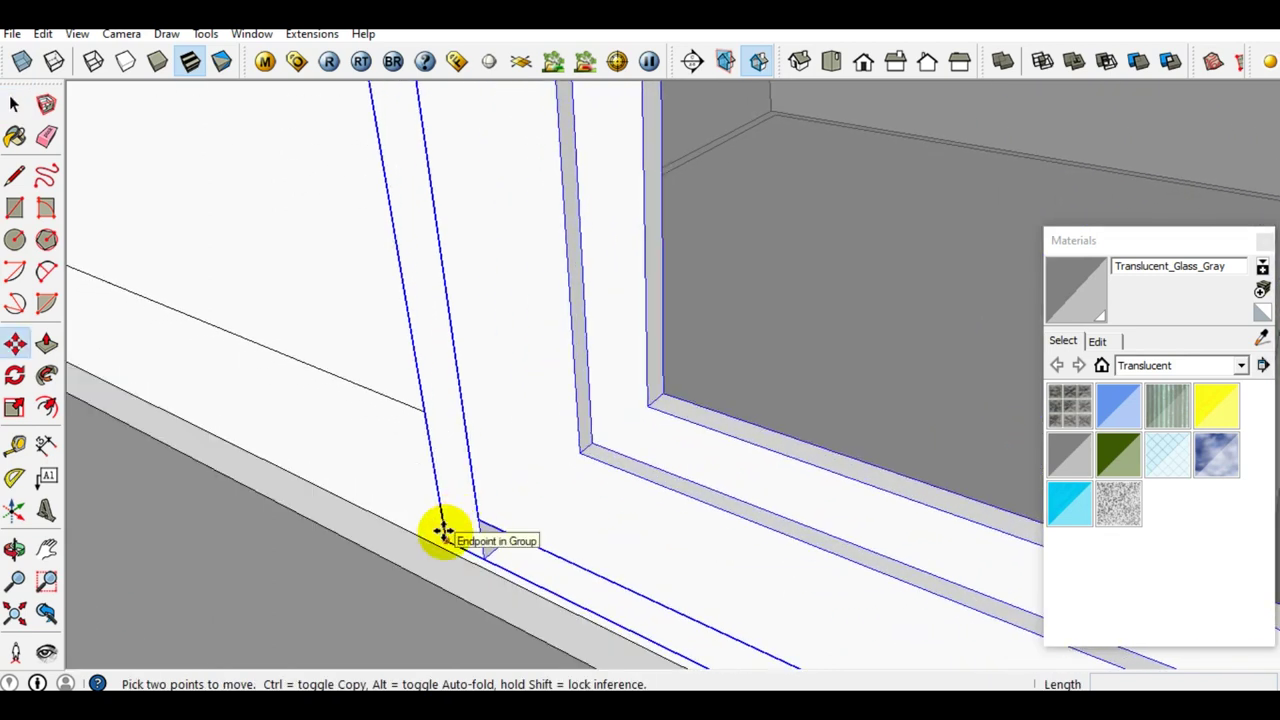
{"action": "left_click", "coordinate": [443, 531]}
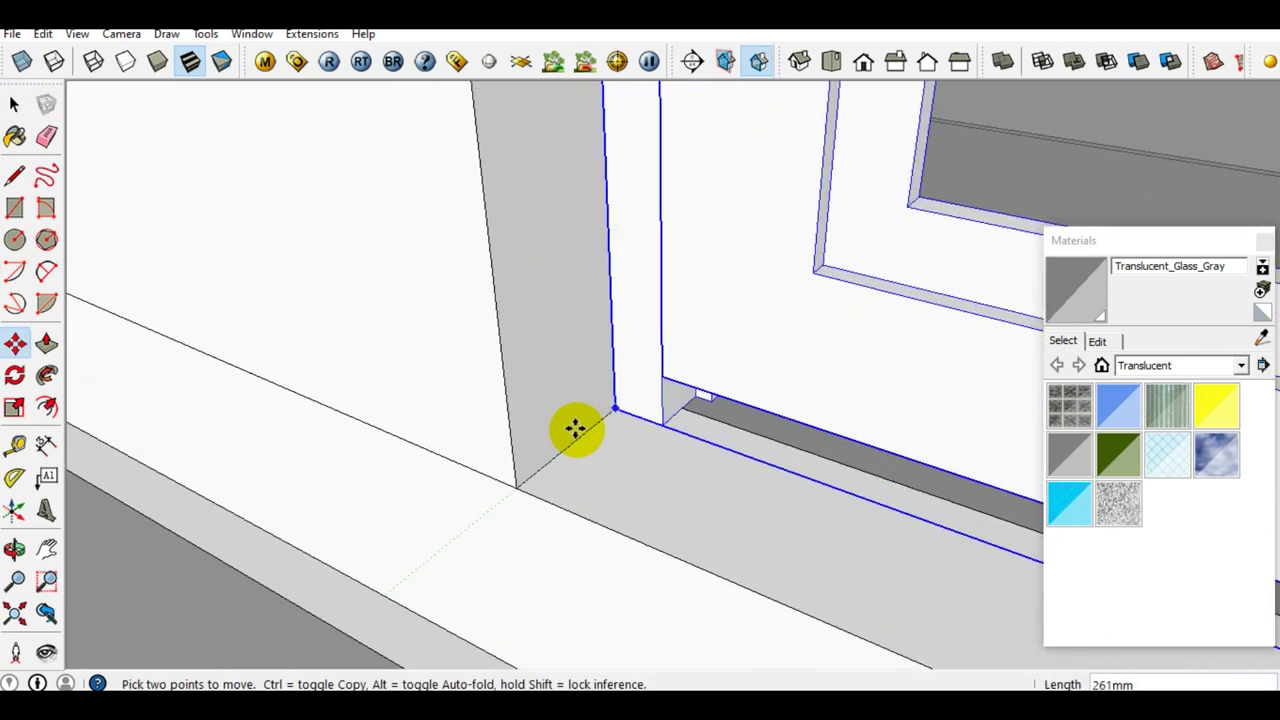
{"action": "left_click", "coordinate": [517, 487]}
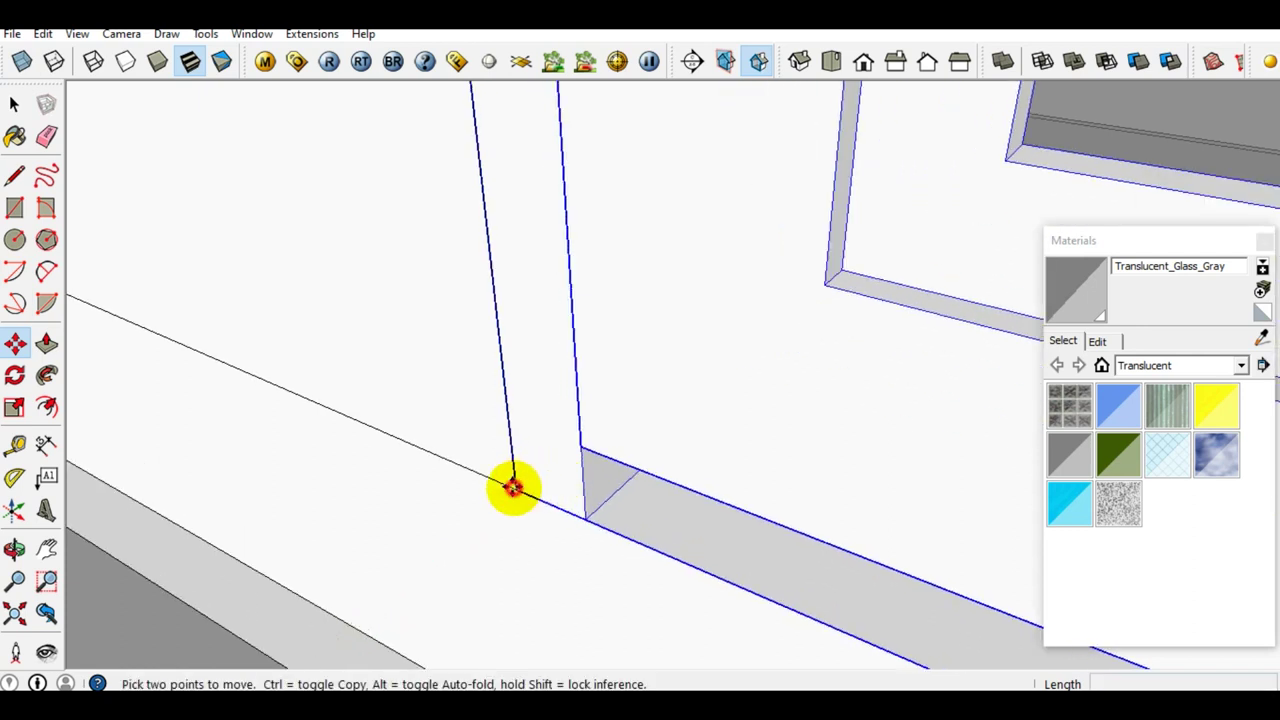
{"action": "left_click", "coordinate": [513, 487]}
{"action": "type", "text": "10"}
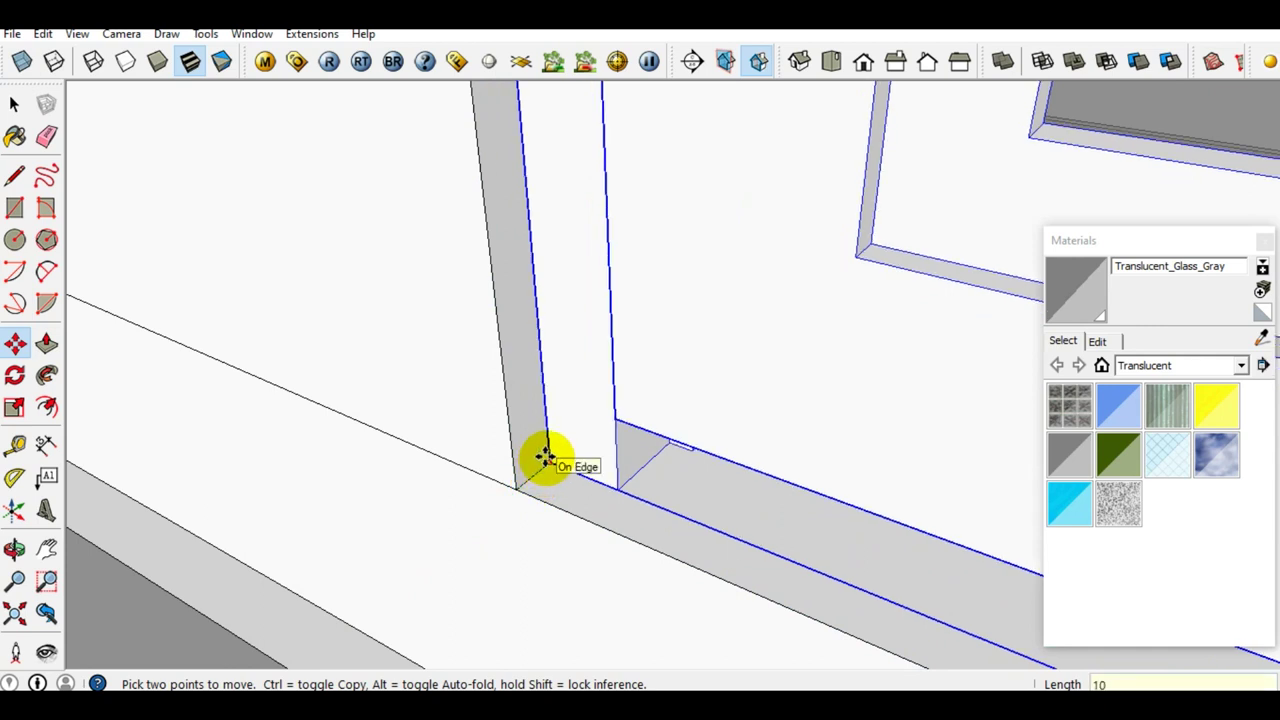
{"action": "key", "text": "Return"}
{"action": "key", "text": "space"}
{"action": "mouse_move", "coordinate": [551, 457]}
{"action": "middle_mouse_down"}
{"action": "mouse_move", "coordinate": [654, 420]}
{"action": "mouse_move", "coordinate": [615, 408]}
{"action": "middle_mouse_up"}
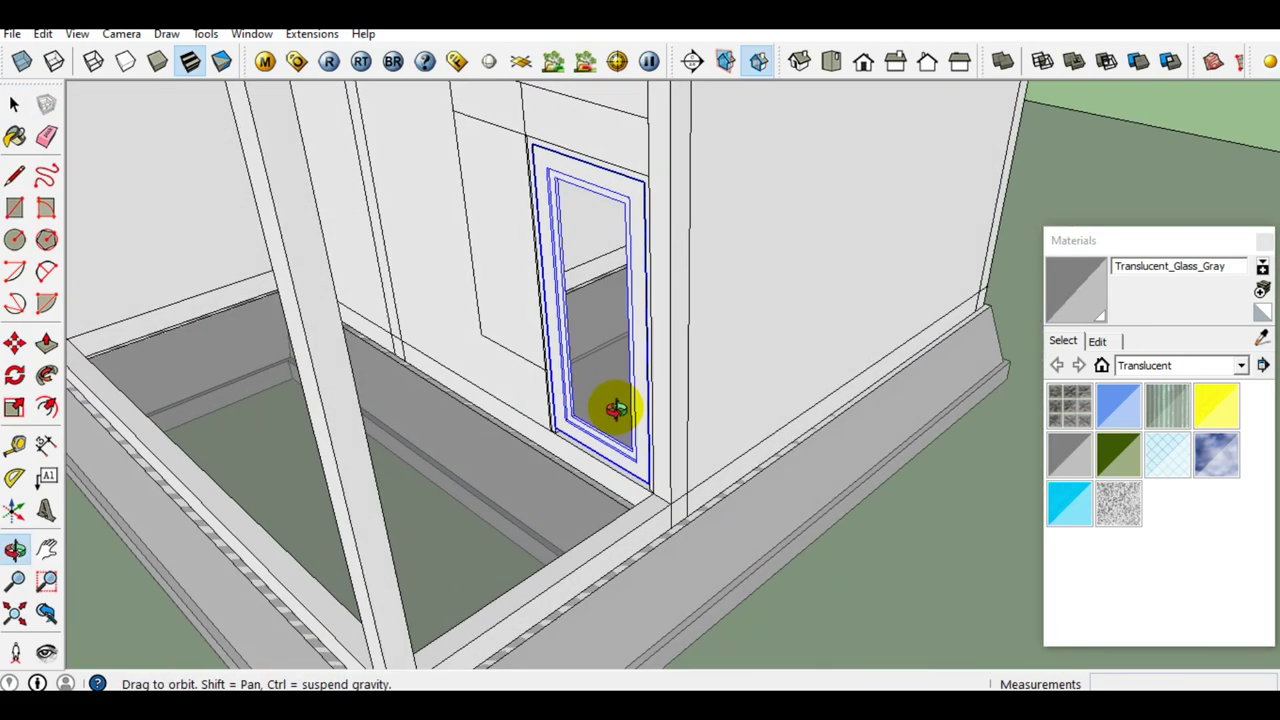
{"action": "scroll", "coordinate": [583, 450], "scroll_direction": "up", "scroll_amount": 2}
{"action": "scroll", "coordinate": [580, 440], "scroll_direction": "up", "scroll_amount": 2}
{"action": "scroll", "coordinate": [580, 425], "scroll_direction": "up", "scroll_amount": 2}
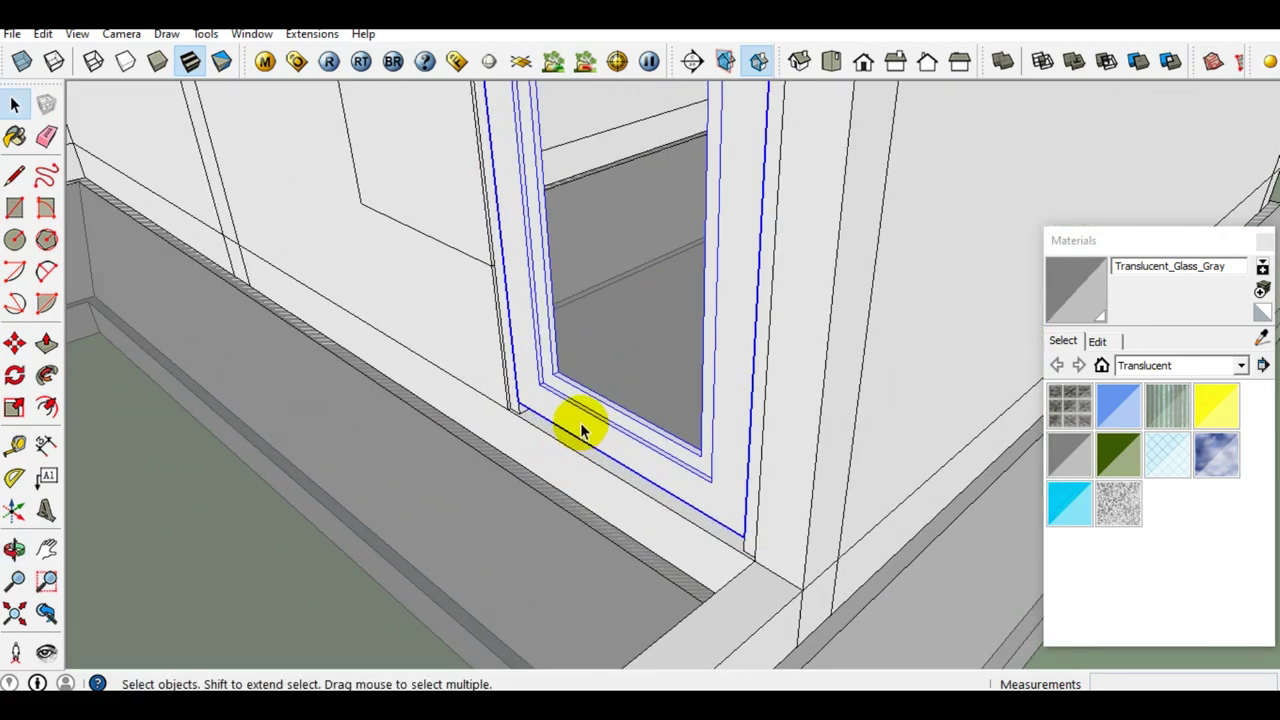
{"action": "scroll", "coordinate": [580, 421], "scroll_direction": "up", "scroll_amount": 1}
{"action": "scroll", "coordinate": [580, 416], "scroll_direction": "down", "scroll_amount": 2}
{"action": "scroll", "coordinate": [577, 410], "scroll_direction": "up", "scroll_amount": 2}
{"action": "mouse_move", "coordinate": [575, 408]}
{"action": "middle_mouse_down"}
{"action": "mouse_move", "coordinate": [571, 491]}
{"action": "mouse_move", "coordinate": [543, 451]}
{"action": "mouse_move", "coordinate": [615, 379]}
{"action": "middle_mouse_up"}
{"action": "scroll", "coordinate": [543, 447], "scroll_direction": "up", "scroll_amount": 1}
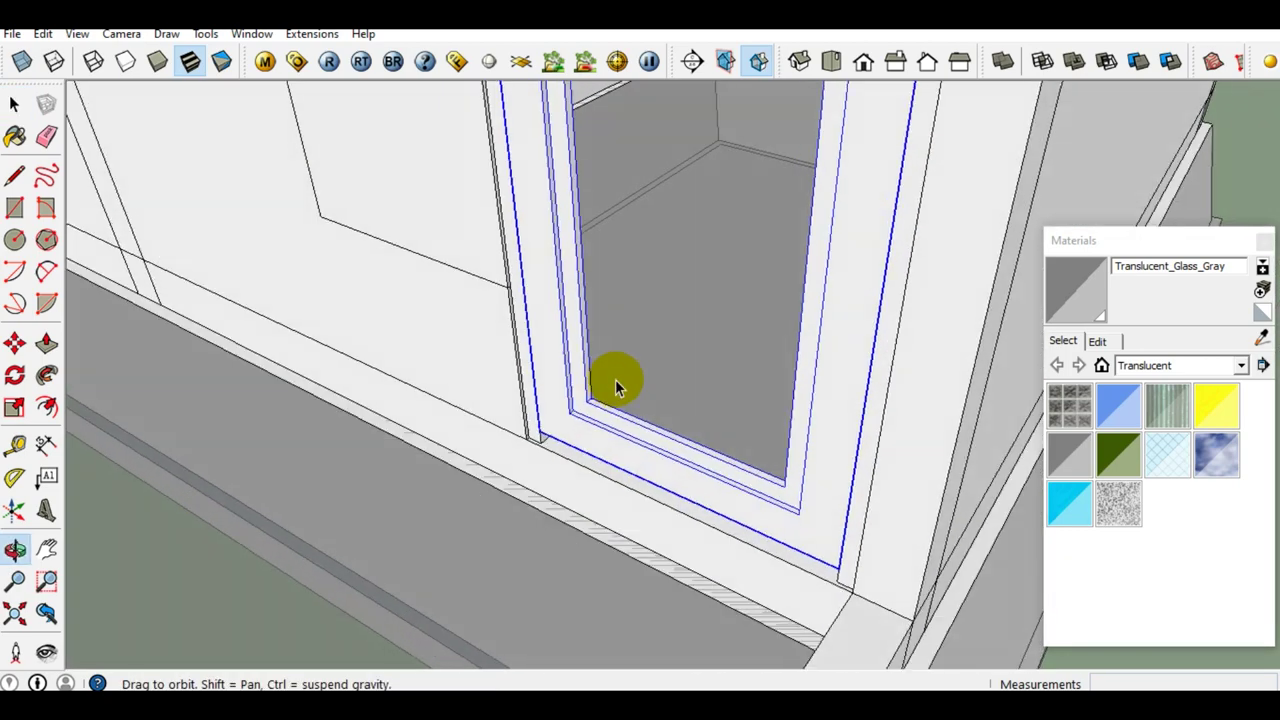
{"action": "scroll", "coordinate": [600, 386], "scroll_direction": "down", "scroll_amount": 2}
{"action": "scroll", "coordinate": [590, 400], "scroll_direction": "up", "scroll_amount": 2}
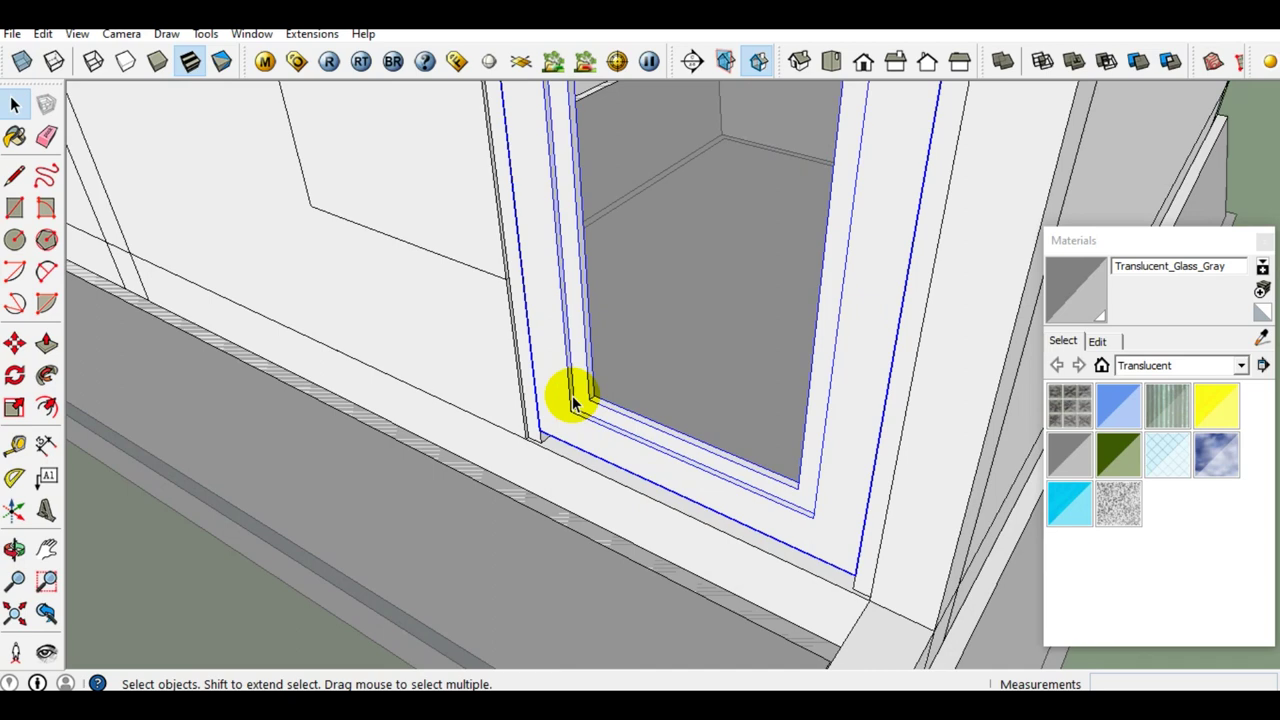
Push/Pull the window group's inner panel face to a new depth.
{"action": "scroll", "coordinate": [574, 400], "scroll_direction": "down", "scroll_amount": 2}
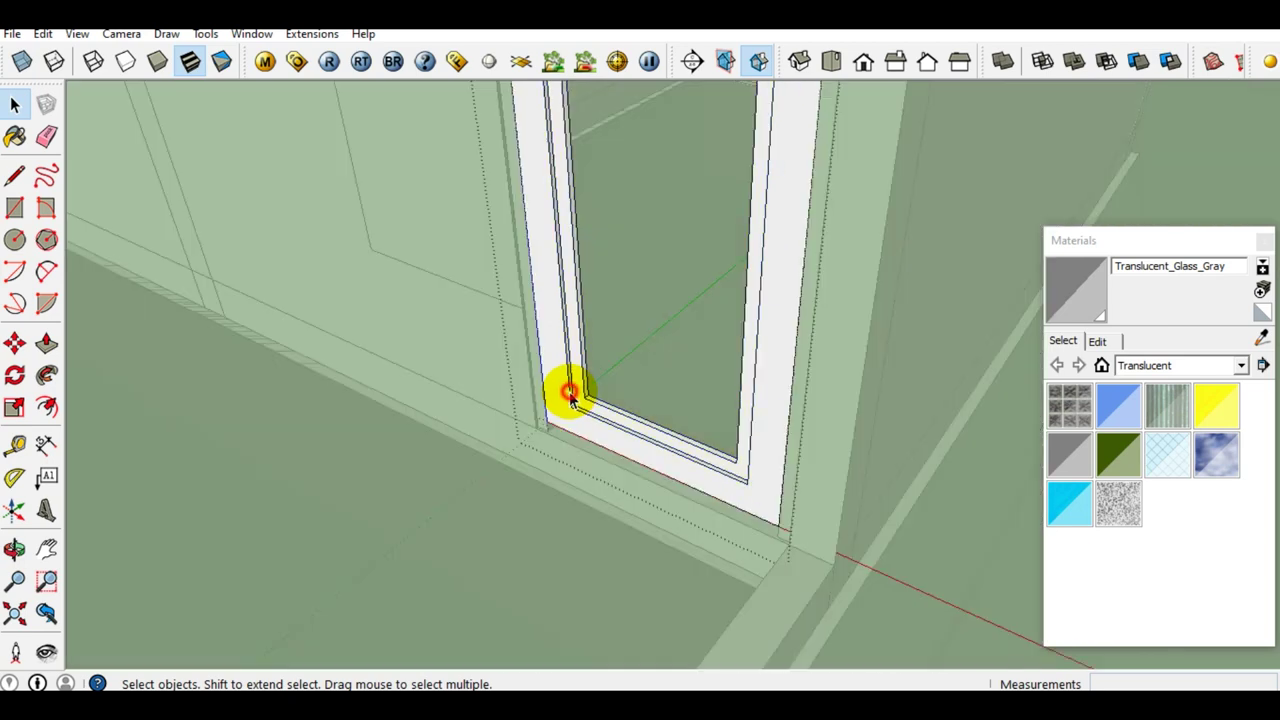
{"action": "scroll", "coordinate": [573, 398], "scroll_direction": "up", "scroll_amount": 1}
{"action": "scroll", "coordinate": [580, 400], "scroll_direction": "up", "scroll_amount": 2}
{"action": "scroll", "coordinate": [590, 402], "scroll_direction": "up", "scroll_amount": 2}
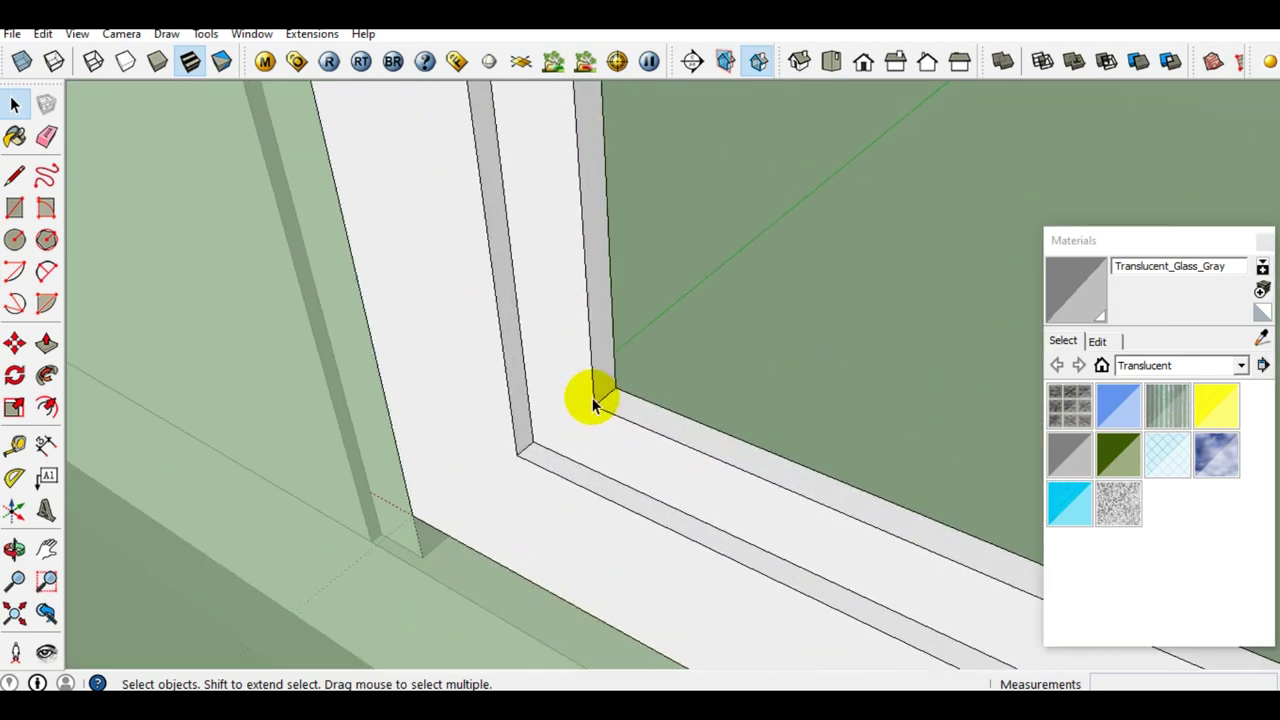
{"action": "key", "text": "p"}
{"action": "scroll", "coordinate": [596, 406], "scroll_direction": "up", "scroll_amount": 2}
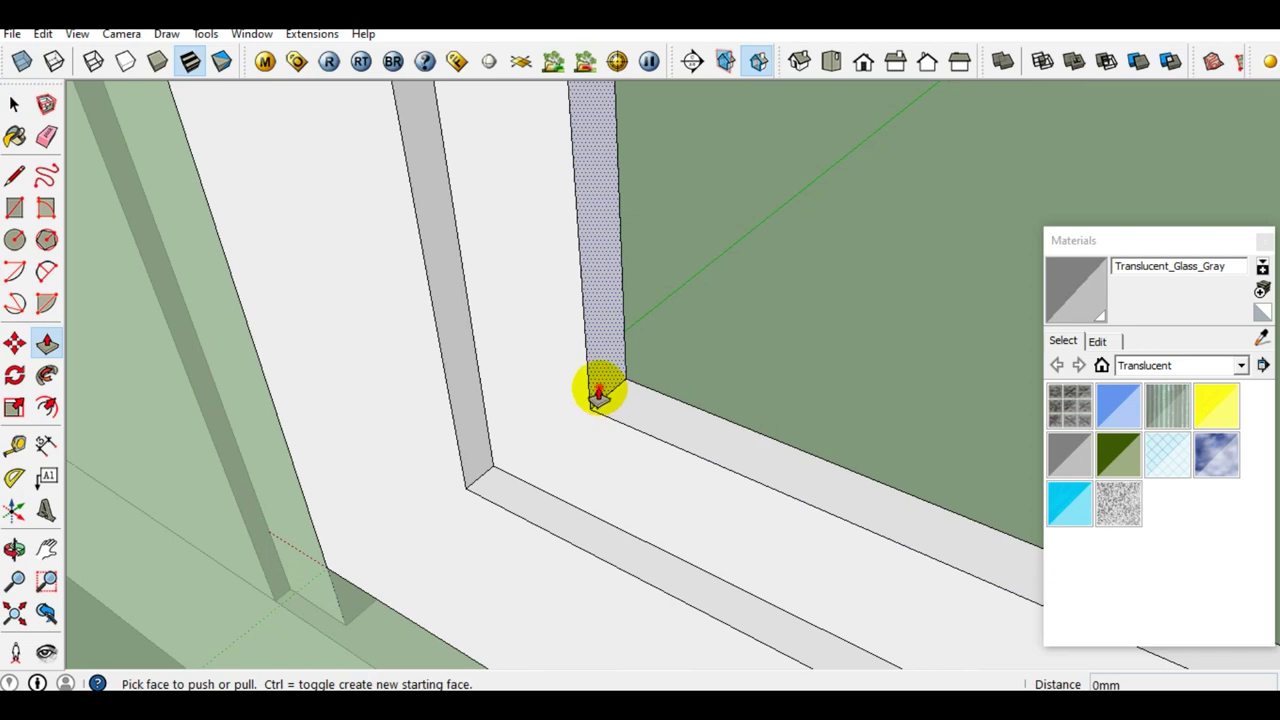
{"action": "left_click", "coordinate": [598, 395]}
{"action": "scroll", "coordinate": [596, 390], "scroll_direction": "down", "scroll_amount": 1}
{"action": "scroll", "coordinate": [596, 388], "scroll_direction": "down", "scroll_amount": 2}
{"action": "scroll", "coordinate": [600, 386], "scroll_direction": "down", "scroll_amount": 1}
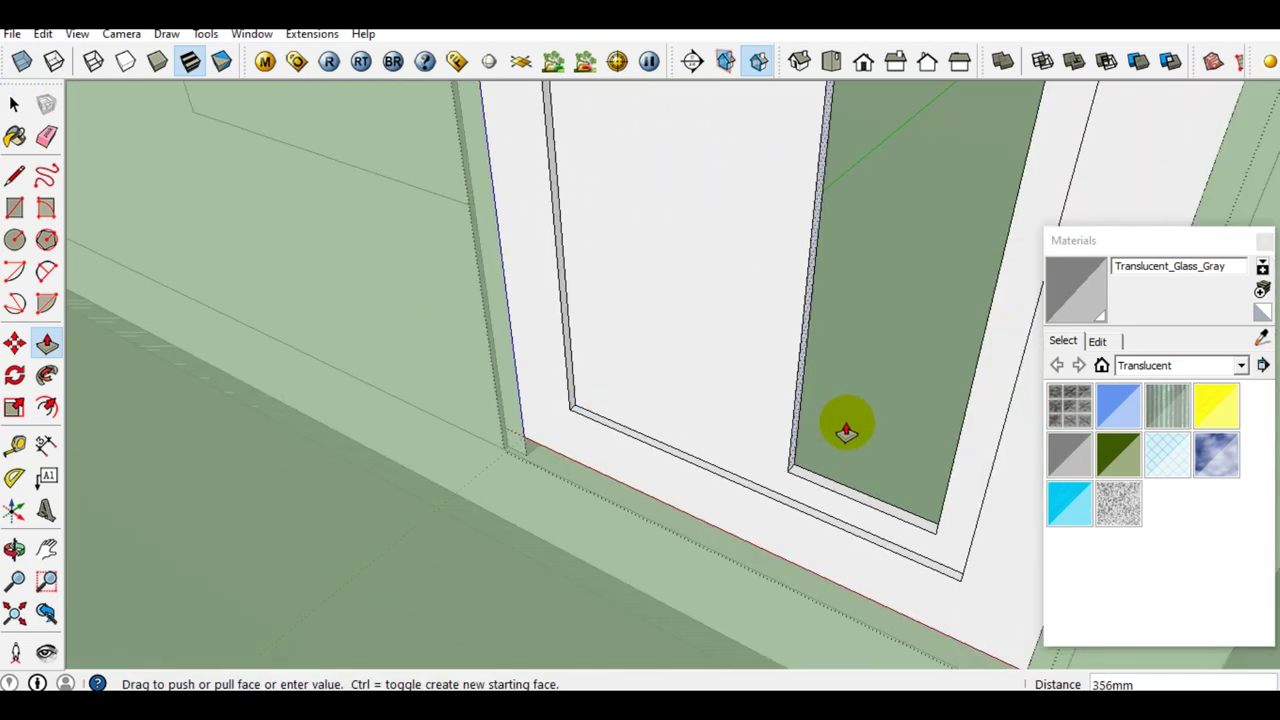
{"action": "left_click", "coordinate": [962, 428]}
{"action": "scroll", "coordinate": [660, 425], "scroll_direction": "down", "scroll_amount": 3}
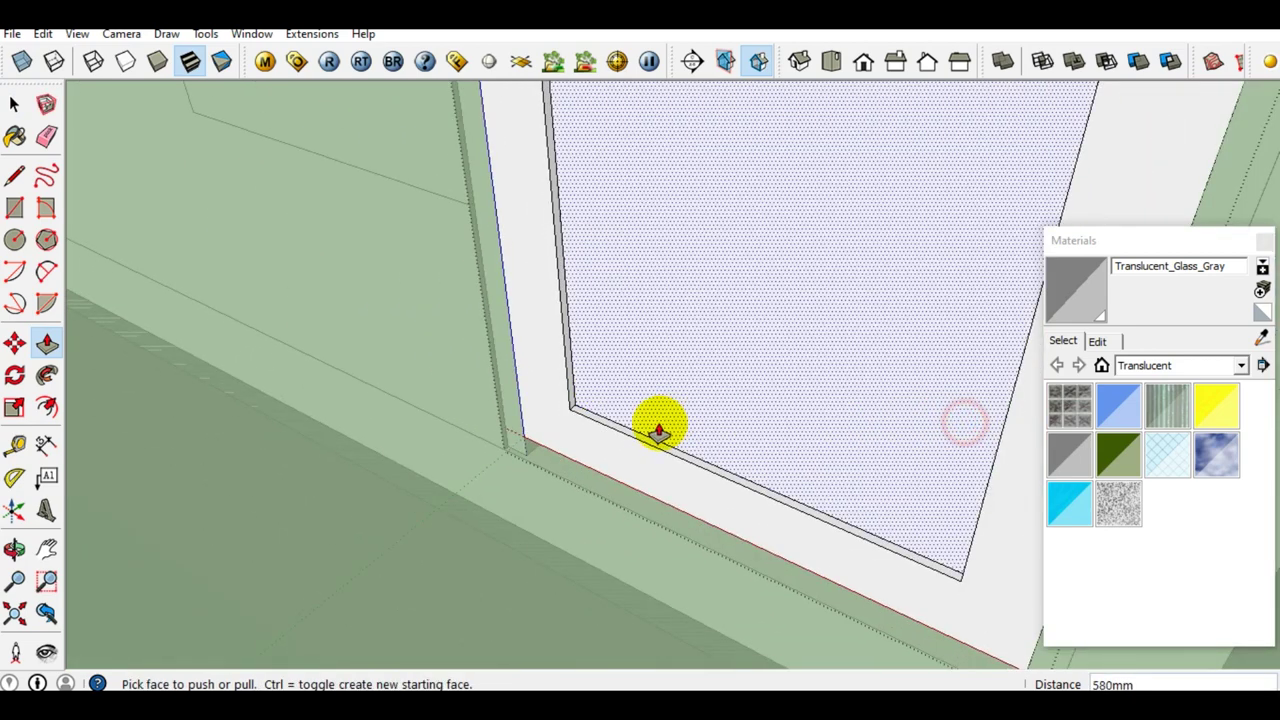
{"action": "scroll", "coordinate": [634, 423], "scroll_direction": "down", "scroll_amount": 2}
{"action": "scroll", "coordinate": [660, 400], "scroll_direction": "down", "scroll_amount": 2}
{"action": "key", "text": "space"}
Move the window's bottom edge 27mm down onto the sill, then exit the group.
{"action": "middle_click_drag", "start_coordinate": [660, 400], "coordinate": [600, 386]}
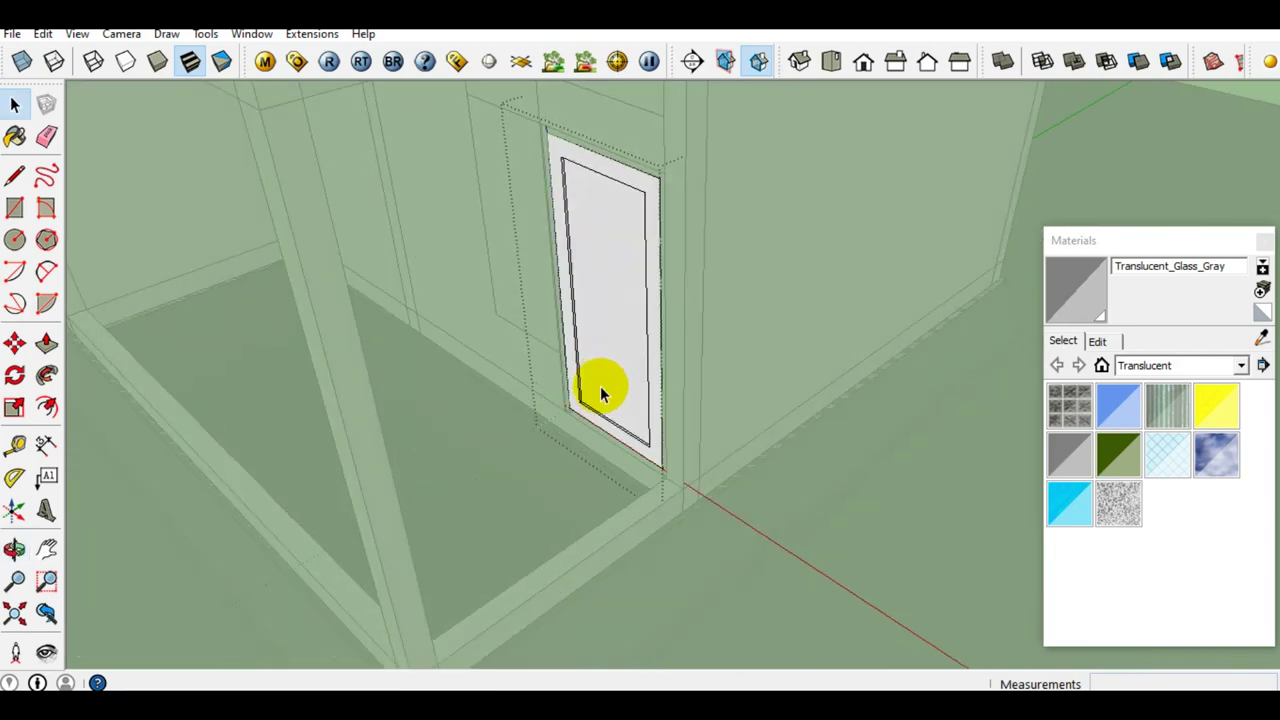
{"action": "scroll", "coordinate": [598, 385], "scroll_direction": "up", "scroll_amount": 2}
{"action": "scroll", "coordinate": [573, 421], "scroll_direction": "up", "scroll_amount": 2}
{"action": "scroll", "coordinate": [700, 420], "scroll_direction": "up", "scroll_amount": 3}
{"action": "scroll", "coordinate": [827, 418], "scroll_direction": "down", "scroll_amount": 2}
{"action": "mouse_move", "coordinate": [851, 414]}
{"action": "middle_mouse_down"}
{"action": "mouse_move", "coordinate": [494, 363]}
{"action": "mouse_move", "coordinate": [603, 374]}
{"action": "mouse_move", "coordinate": [618, 335]}
{"action": "middle_mouse_up"}
{"action": "scroll", "coordinate": [640, 345], "scroll_direction": "down", "scroll_amount": 2}
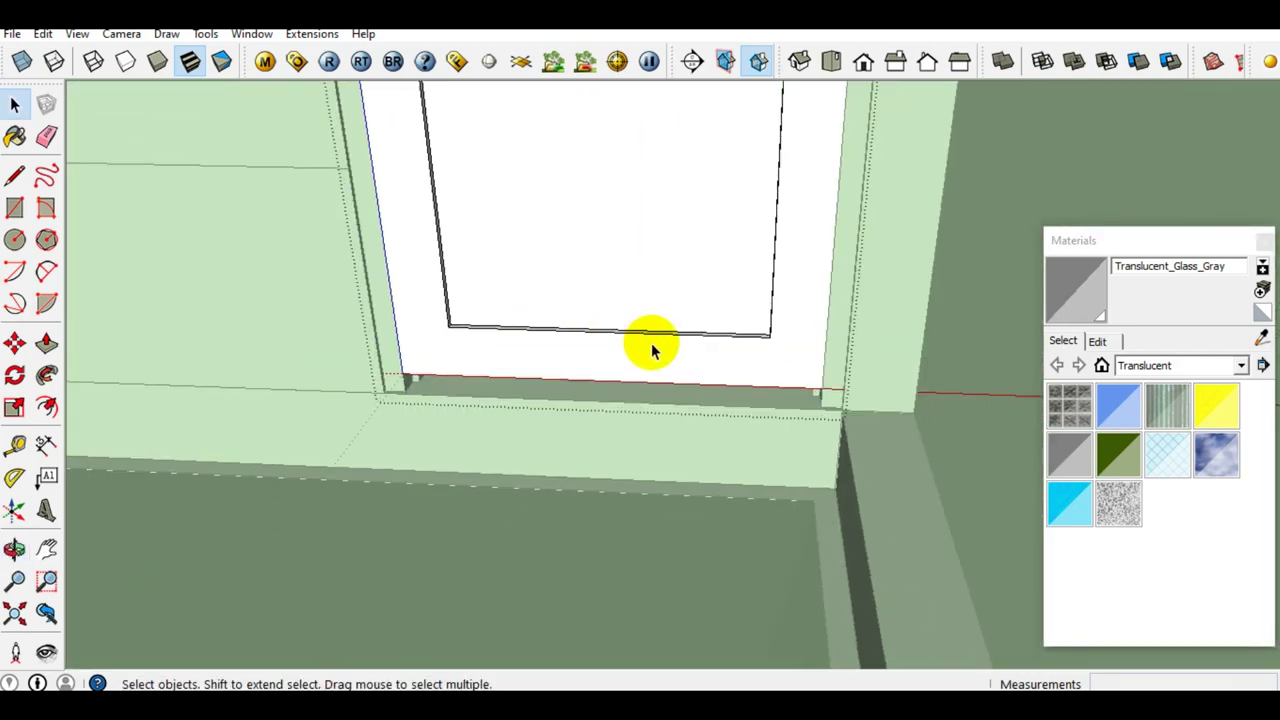
{"action": "scroll", "coordinate": [426, 366], "scroll_direction": "up", "scroll_amount": 2}
{"action": "mouse_move", "coordinate": [426, 366]}
{"action": "middle_mouse_down"}
{"action": "mouse_move", "coordinate": [380, 366]}
{"action": "mouse_move", "coordinate": [345, 386]}
{"action": "middle_mouse_up"}
{"action": "scroll", "coordinate": [340, 395], "scroll_direction": "up", "scroll_amount": 2}
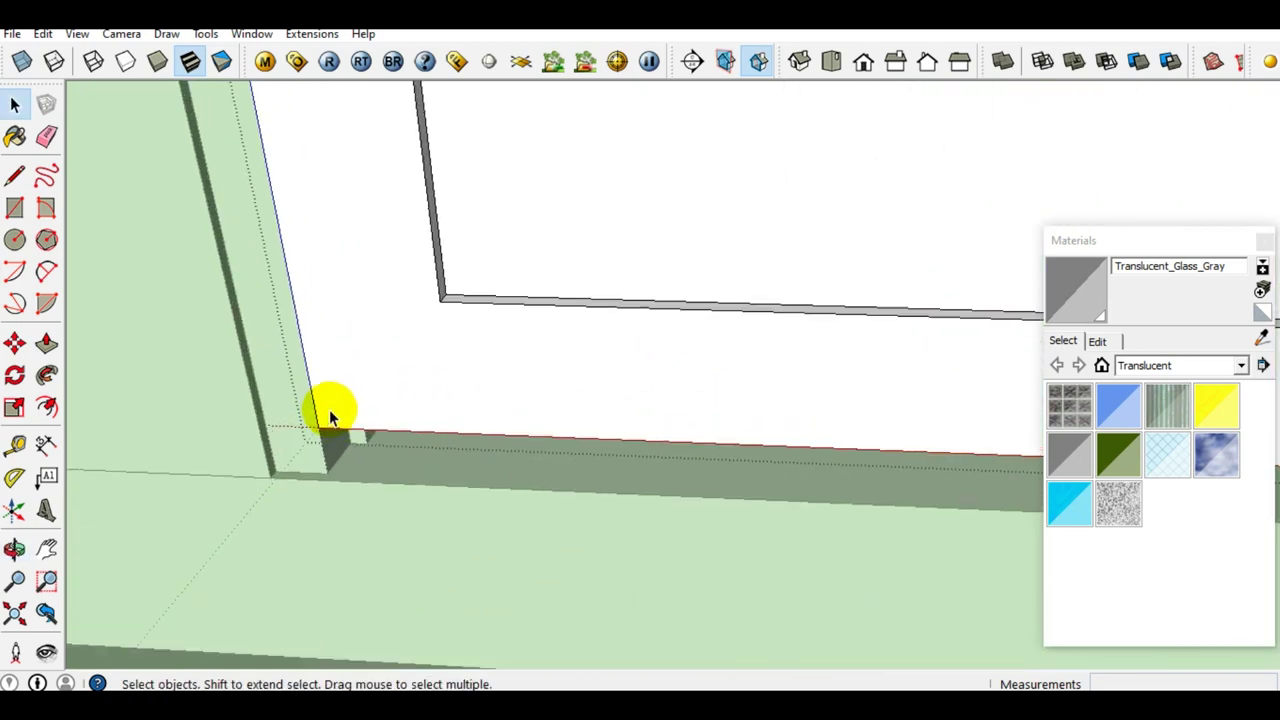
{"action": "scroll", "coordinate": [328, 420], "scroll_direction": "up", "scroll_amount": 1}
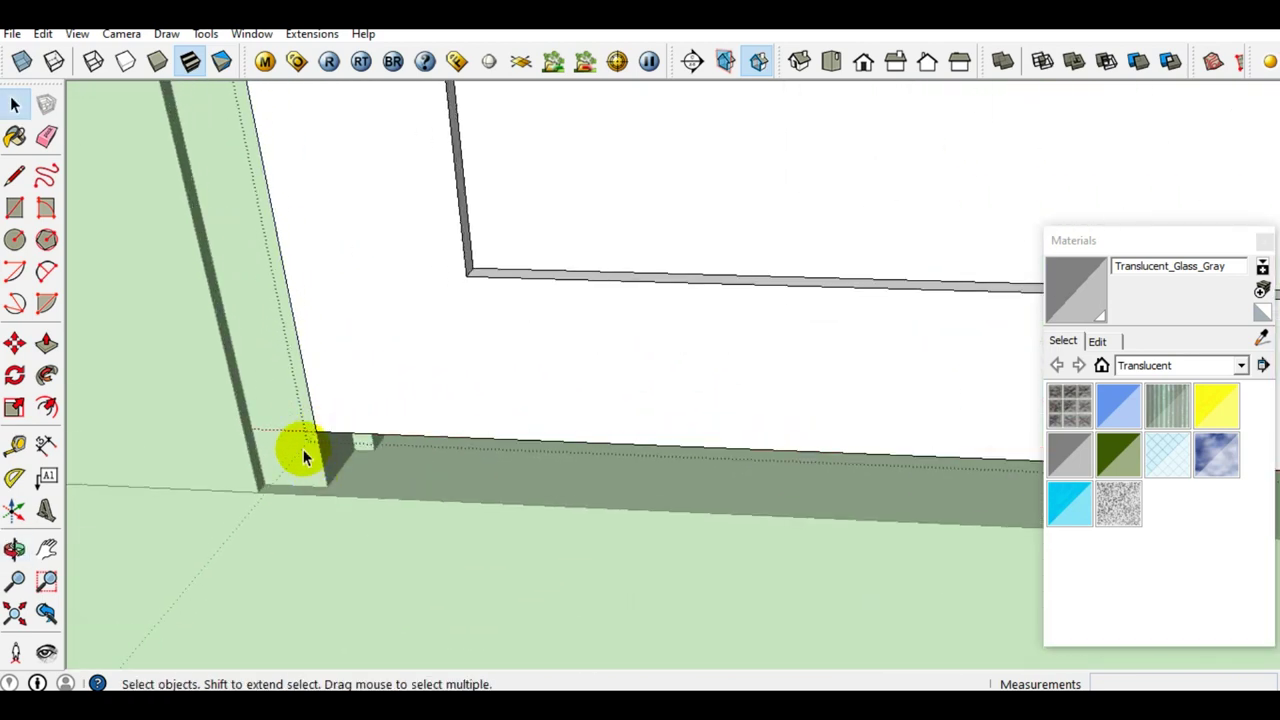
{"action": "scroll", "coordinate": [303, 449], "scroll_direction": "down", "scroll_amount": 2}
{"action": "scroll", "coordinate": [309, 407], "scroll_direction": "down", "scroll_amount": 2}
{"action": "scroll", "coordinate": [316, 401], "scroll_direction": "down", "scroll_amount": 2}
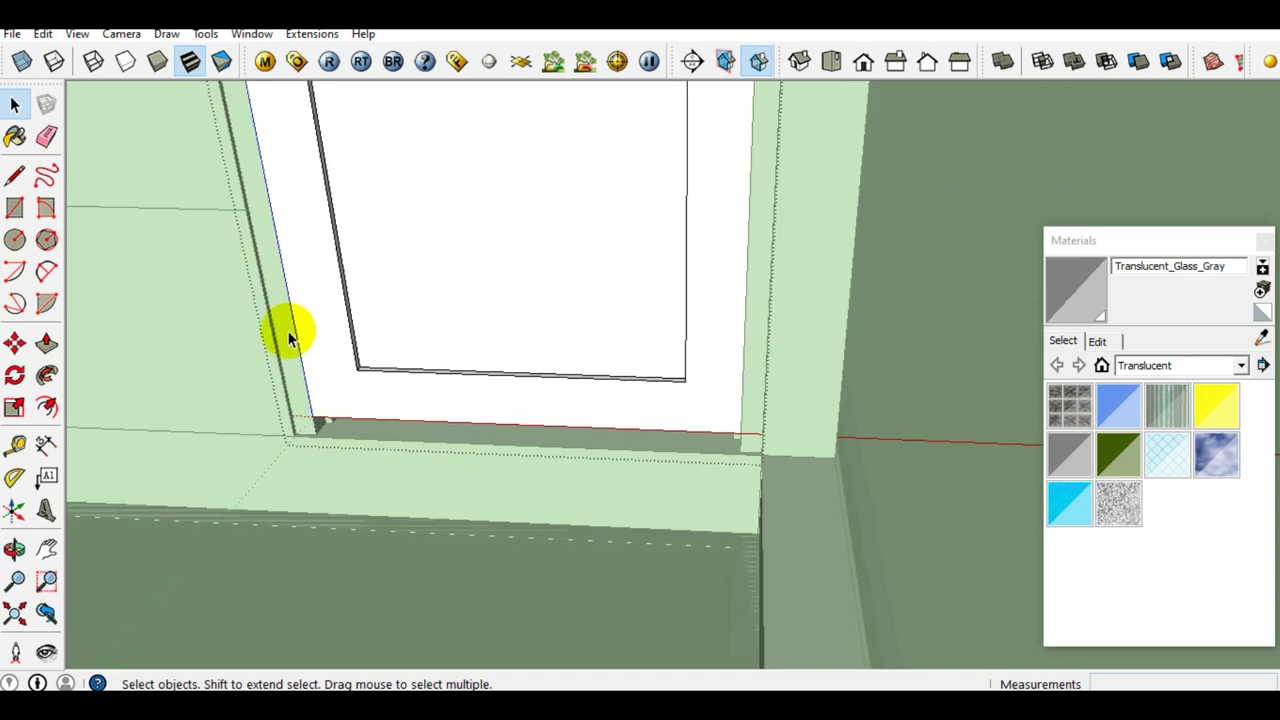
{"action": "left_click_drag", "start_coordinate": [184, 220], "coordinate": [825, 488]}
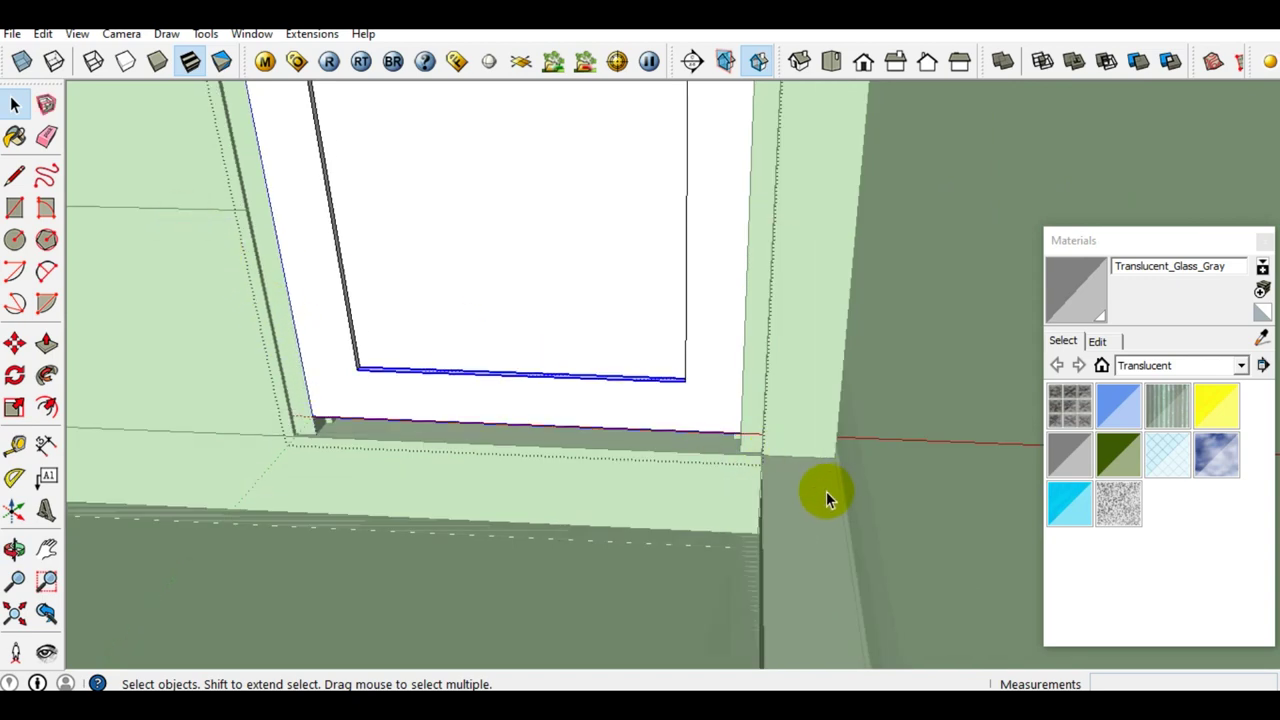
{"action": "scroll", "coordinate": [257, 381], "scroll_direction": "up", "scroll_amount": 2}
{"action": "scroll", "coordinate": [365, 397], "scroll_direction": "up", "scroll_amount": 1}
{"action": "key", "text": "m"}
{"action": "scroll", "coordinate": [337, 451], "scroll_direction": "up", "scroll_amount": 1}
{"action": "left_click", "coordinate": [341, 440]}
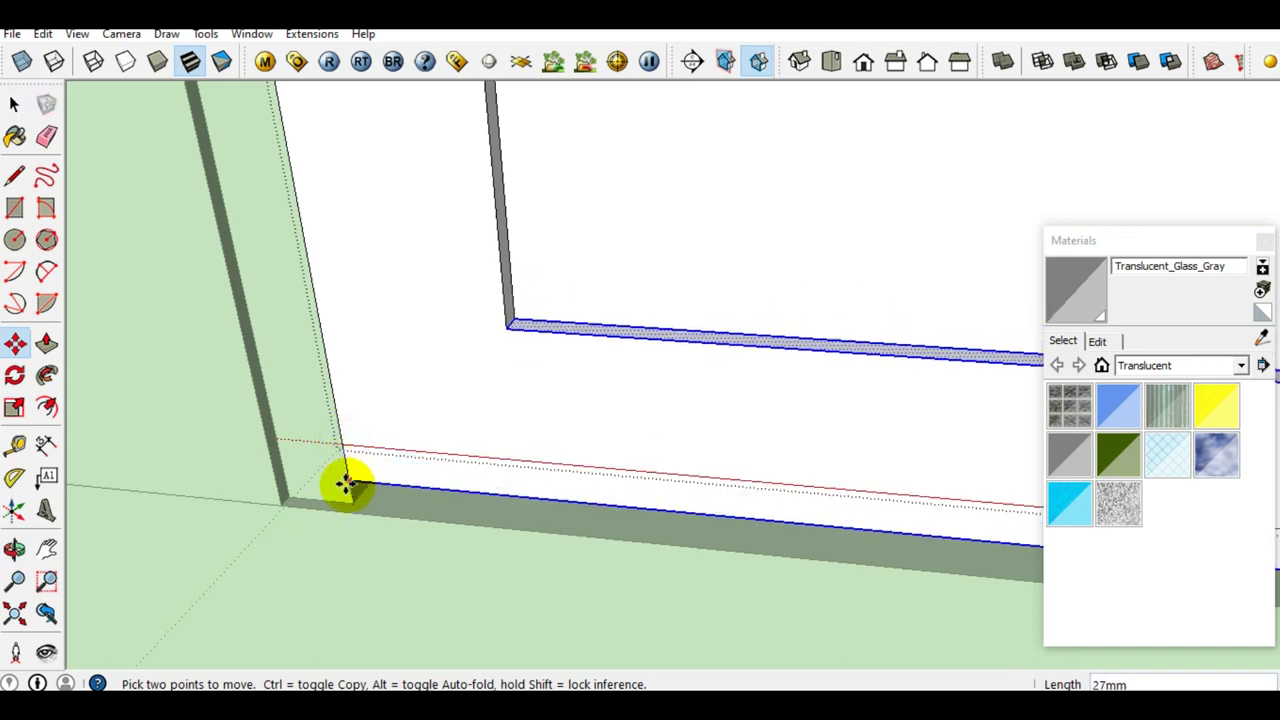
{"action": "left_click", "coordinate": [343, 486]}
{"action": "key", "text": "space"}
{"action": "scroll", "coordinate": [396, 432], "scroll_direction": "down", "scroll_amount": 3}
{"action": "mouse_move", "coordinate": [414, 434]}
{"action": "middle_mouse_down"}
{"action": "mouse_move", "coordinate": [586, 406]}
{"action": "mouse_move", "coordinate": [414, 420]}
{"action": "mouse_move", "coordinate": [555, 400]}
{"action": "middle_mouse_up"}
{"action": "scroll", "coordinate": [557, 551], "scroll_direction": "down", "scroll_amount": 2}
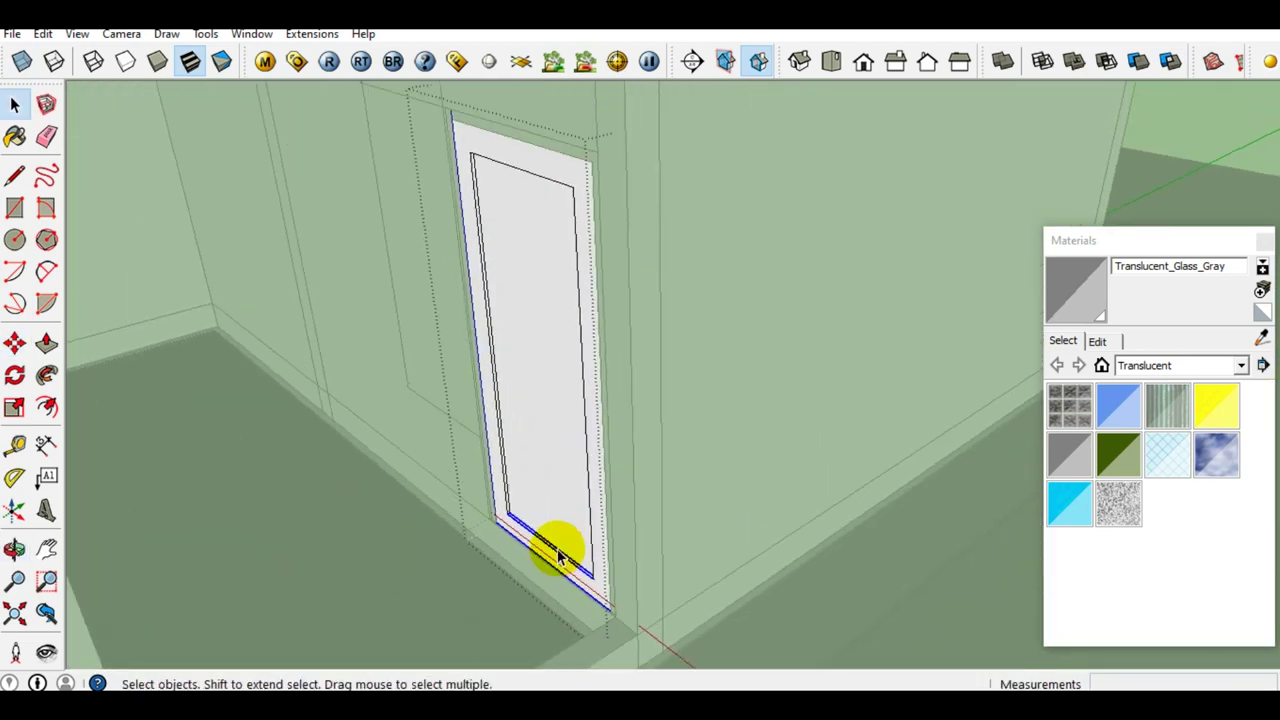
{"action": "scroll", "coordinate": [557, 535], "scroll_direction": "down", "scroll_amount": 1}
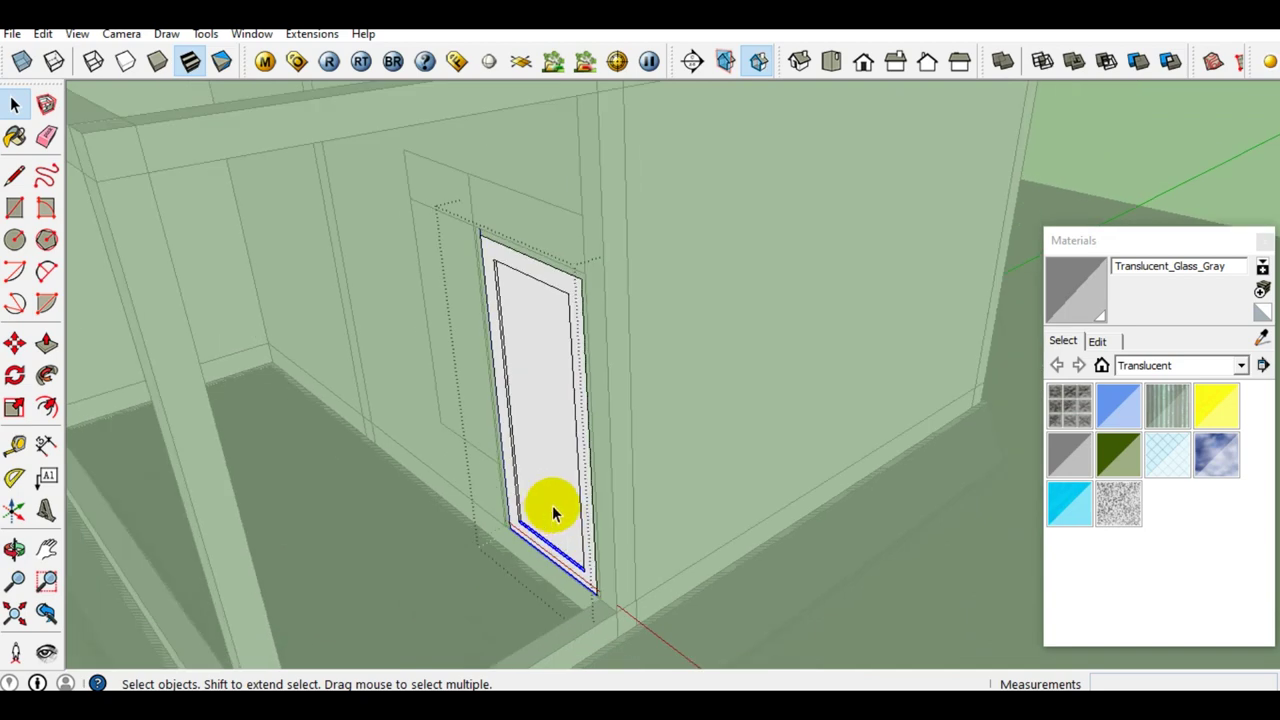
{"action": "scroll", "coordinate": [545, 510], "scroll_direction": "up", "scroll_amount": 3}
{"action": "left_click", "coordinate": [563, 492]}
{"action": "left_click", "coordinate": [563, 492]}
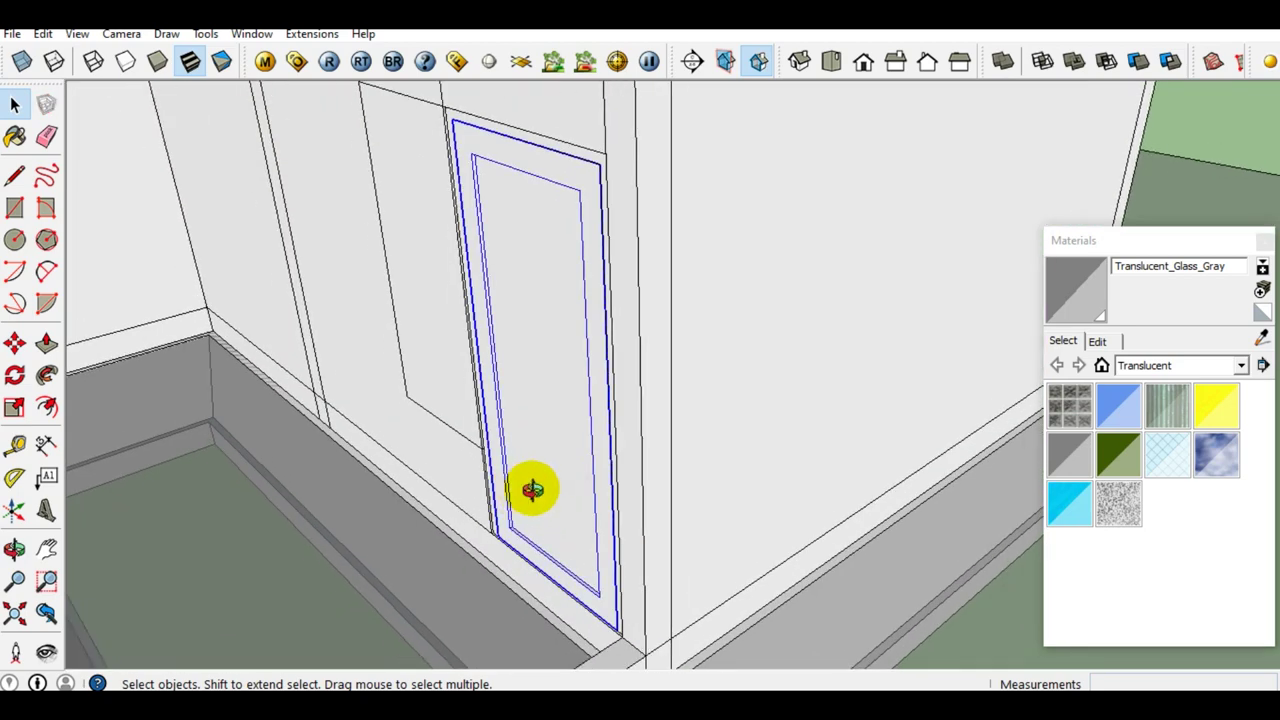
Pick the dark brown Color_B21 swatch from the Colors materials with the Paint Bucket.
{"action": "scroll", "coordinate": [580, 480], "scroll_direction": "up", "scroll_amount": 2}
{"action": "scroll", "coordinate": [640, 472], "scroll_direction": "up", "scroll_amount": 1}
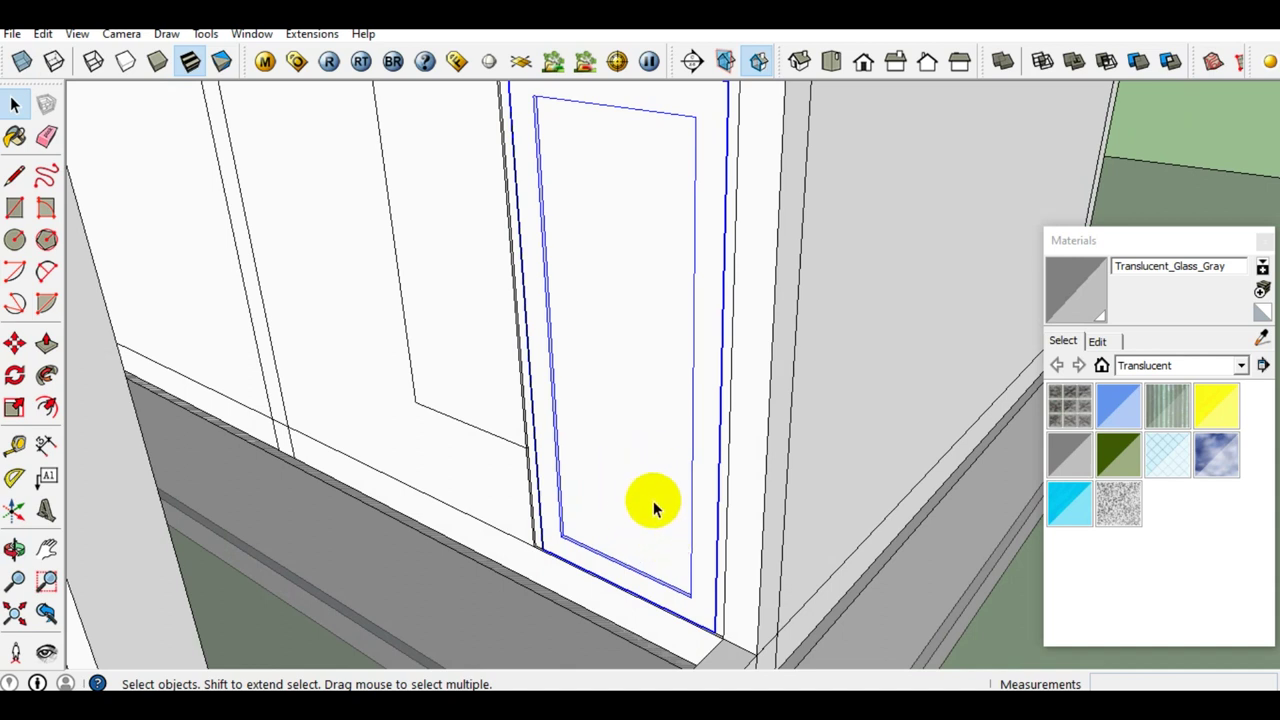
{"action": "key", "text": "b"}
{"action": "left_click", "coordinate": [1240, 368]}
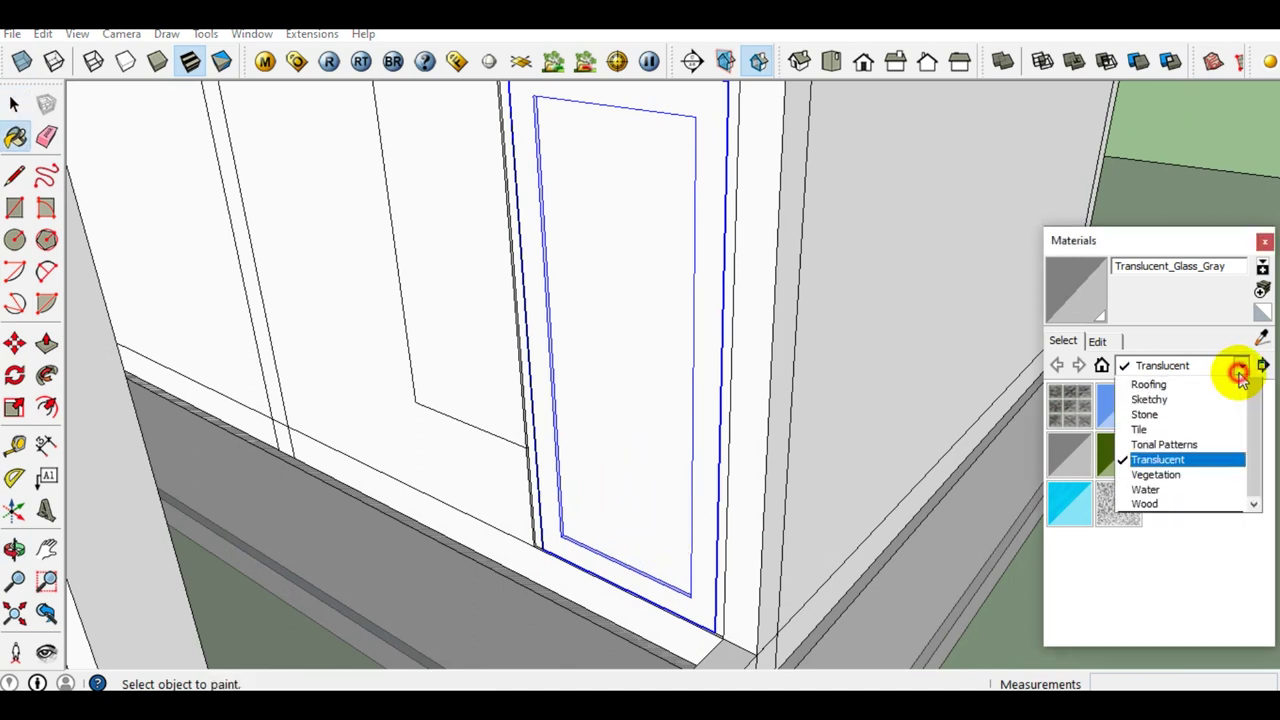
{"action": "scroll", "coordinate": [1150, 480], "scroll_direction": "up", "scroll_amount": 3}
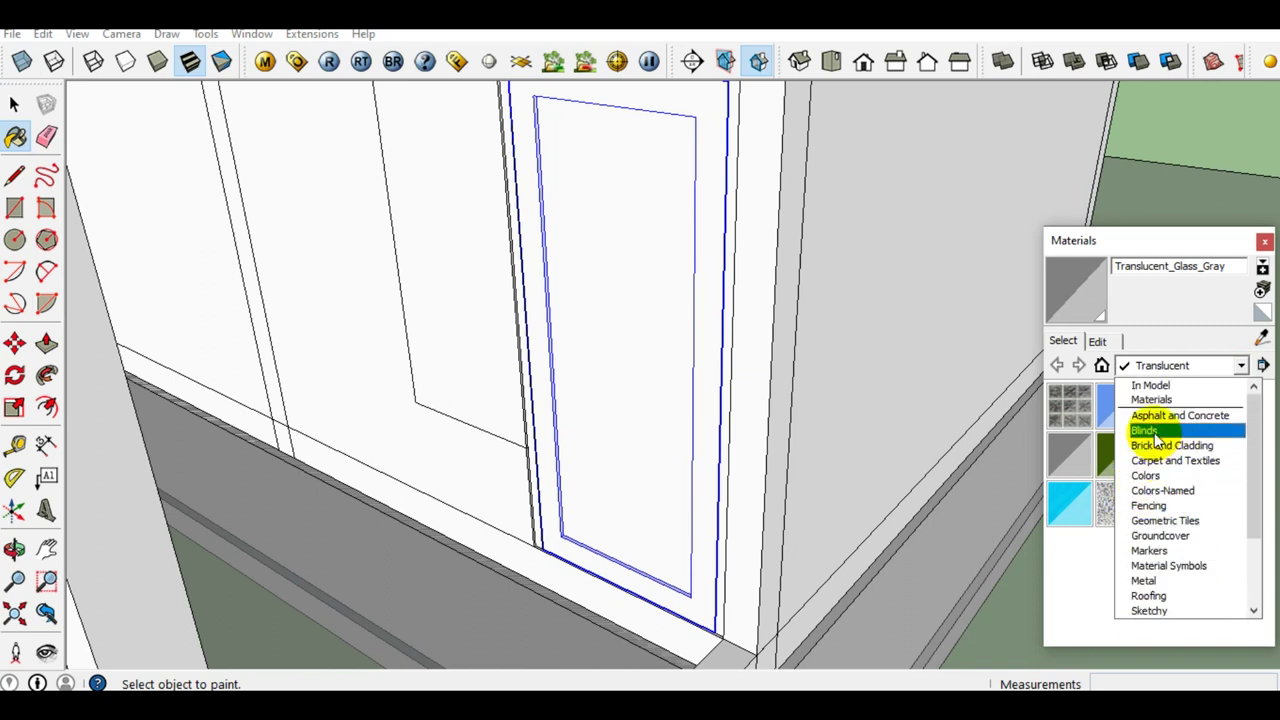
{"action": "left_click", "coordinate": [1146, 475]}
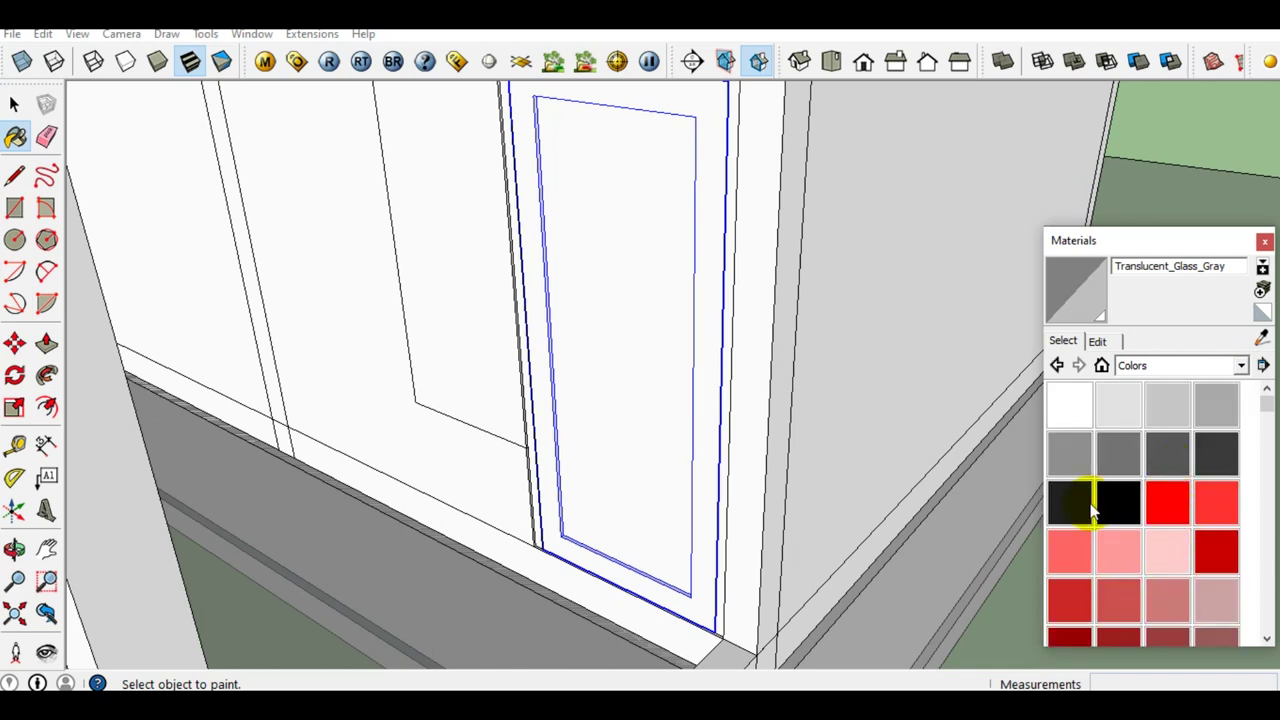
{"action": "left_click_drag", "start_coordinate": [1267, 410], "coordinate": [1267, 448]}
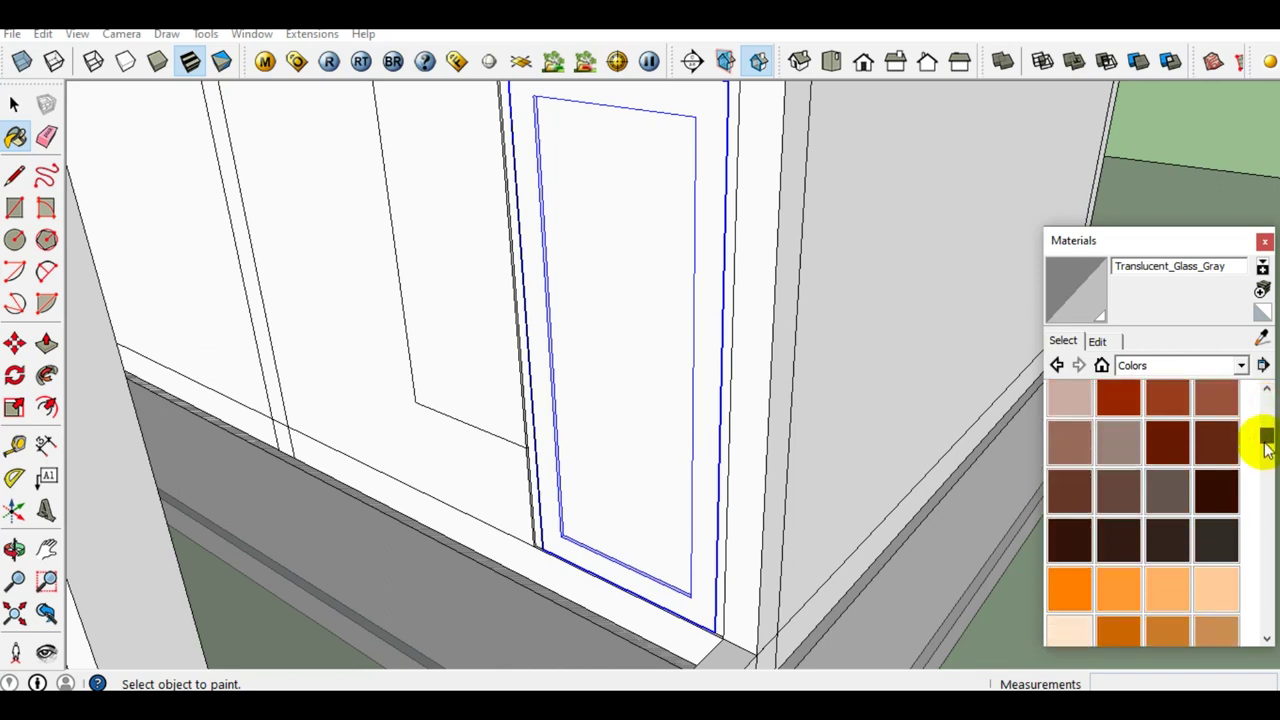
{"action": "left_click", "coordinate": [1207, 500]}
Paint the door panel with Color_B21, then deselect it.
{"action": "left_click", "coordinate": [672, 498]}
{"action": "scroll", "coordinate": [690, 502], "scroll_direction": "up", "scroll_amount": 2}
{"action": "scroll", "coordinate": [720, 515], "scroll_direction": "up", "scroll_amount": 1}
{"action": "scroll", "coordinate": [738, 530], "scroll_direction": "down", "scroll_amount": 1}
{"action": "scroll", "coordinate": [680, 509], "scroll_direction": "down", "scroll_amount": 1}
{"action": "scroll", "coordinate": [678, 505], "scroll_direction": "down", "scroll_amount": 3}
{"action": "key", "text": "space"}
{"action": "scroll", "coordinate": [677, 503], "scroll_direction": "down", "scroll_amount": 2}
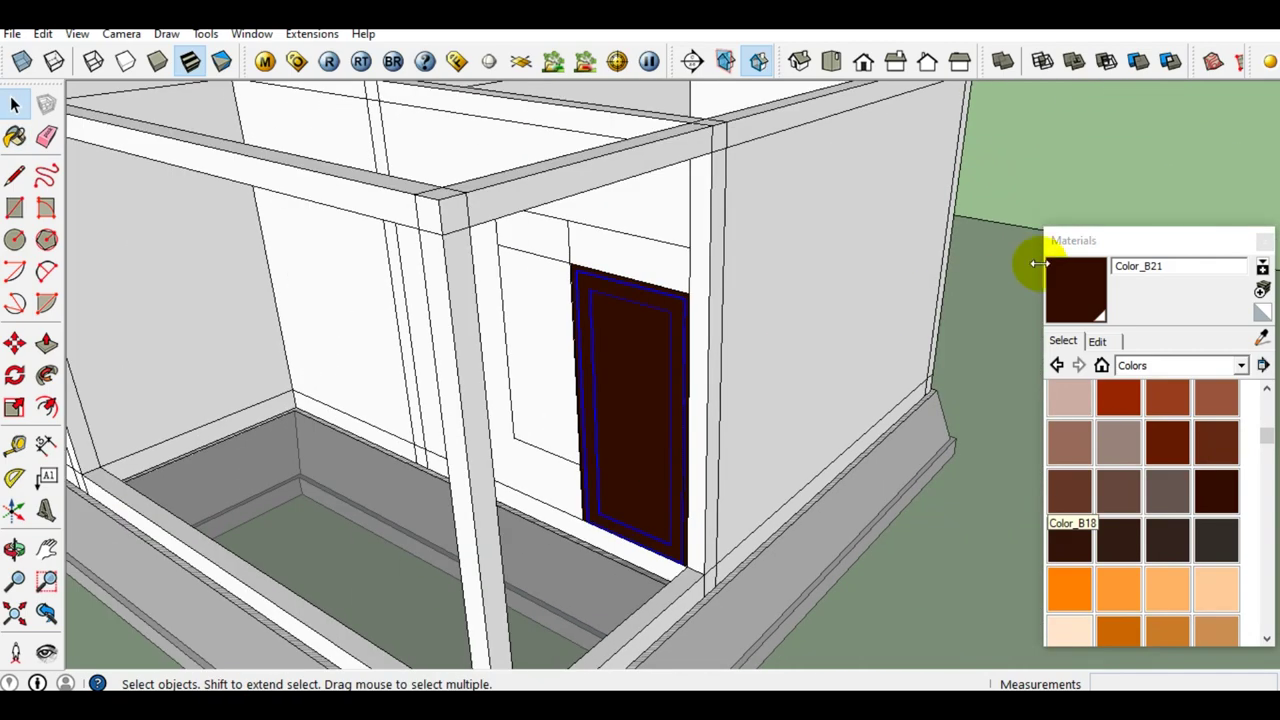
{"action": "left_click", "coordinate": [1040, 175]}
Orbit around the wall and select the L-shaped profile face.
{"action": "mouse_move", "coordinate": [499, 412]}
{"action": "middle_mouse_down"}
{"action": "mouse_move", "coordinate": [594, 374]}
{"action": "mouse_move", "coordinate": [645, 294]}
{"action": "mouse_move", "coordinate": [720, 389]}
{"action": "mouse_move", "coordinate": [669, 360]}
{"action": "middle_mouse_up"}
{"action": "scroll", "coordinate": [634, 366], "scroll_direction": "up", "scroll_amount": 2}
{"action": "left_click", "coordinate": [640, 371]}
{"action": "scroll", "coordinate": [669, 360], "scroll_direction": "down", "scroll_amount": 3}
{"action": "scroll", "coordinate": [640, 366], "scroll_direction": "down", "scroll_amount": 3}
{"action": "scroll", "coordinate": [634, 366], "scroll_direction": "down", "scroll_amount": 2}
{"action": "middle_click_drag", "start_coordinate": [722, 425], "coordinate": [728, 528]}
{"action": "scroll", "coordinate": [777, 560], "scroll_direction": "up", "scroll_amount": 1}
{"action": "scroll", "coordinate": [770, 545], "scroll_direction": "up", "scroll_amount": 2}
{"action": "scroll", "coordinate": [757, 528], "scroll_direction": "up", "scroll_amount": 2}
{"action": "scroll", "coordinate": [745, 528], "scroll_direction": "up", "scroll_amount": 2}
{"action": "scroll", "coordinate": [745, 528], "scroll_direction": "down", "scroll_amount": 2}
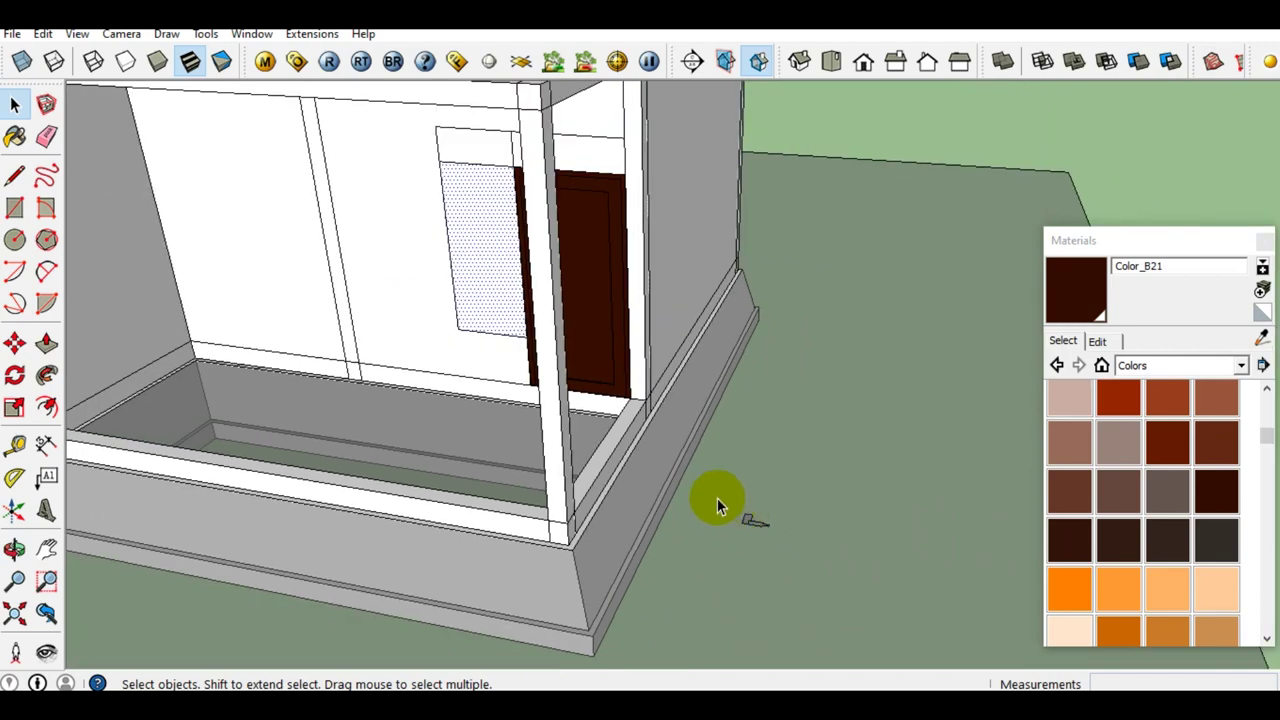
{"action": "scroll", "coordinate": [720, 503], "scroll_direction": "down", "scroll_amount": 3}
{"action": "middle_click_drag", "start_coordinate": [720, 505], "coordinate": [718, 509]}
{"action": "scroll", "coordinate": [718, 509], "scroll_direction": "up", "scroll_amount": 5}
{"action": "scroll", "coordinate": [718, 509], "scroll_direction": "up", "scroll_amount": 2}
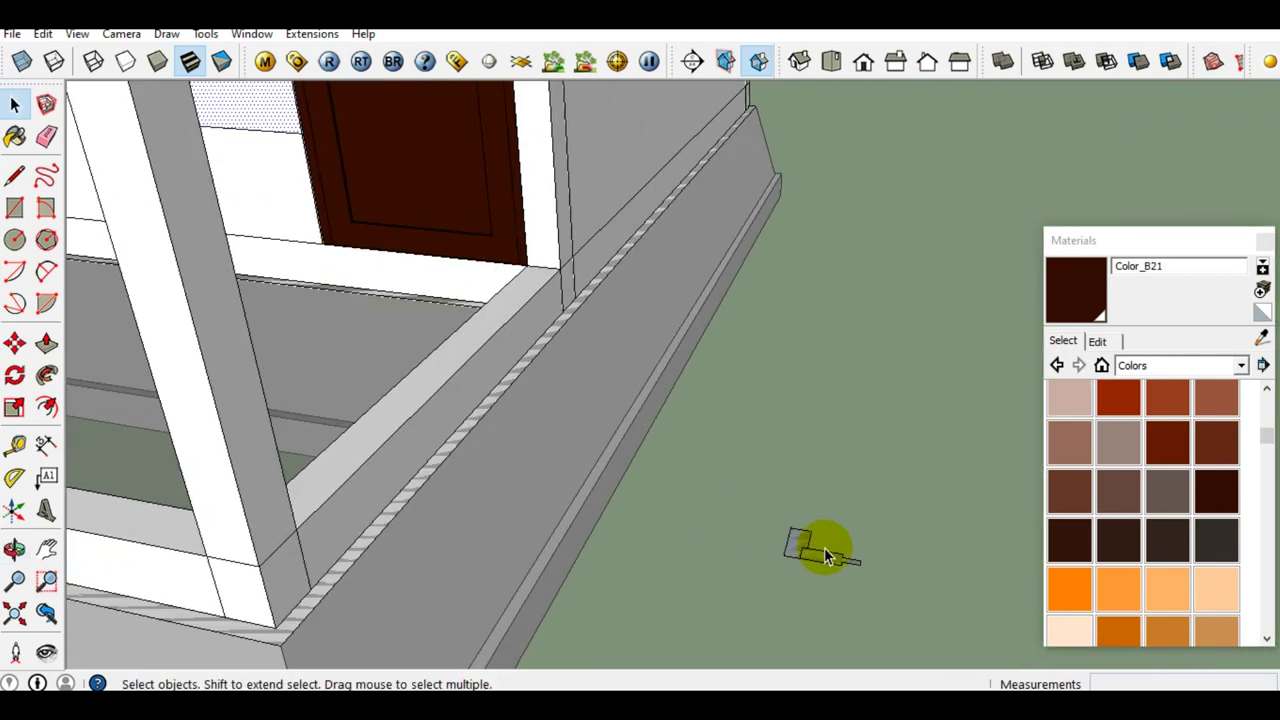
{"action": "scroll", "coordinate": [824, 545], "scroll_direction": "up", "scroll_amount": 2}
{"action": "scroll", "coordinate": [743, 528], "scroll_direction": "up", "scroll_amount": 2}
{"action": "scroll", "coordinate": [700, 509], "scroll_direction": "up", "scroll_amount": 2}
{"action": "scroll", "coordinate": [712, 517], "scroll_direction": "down", "scroll_amount": 2}
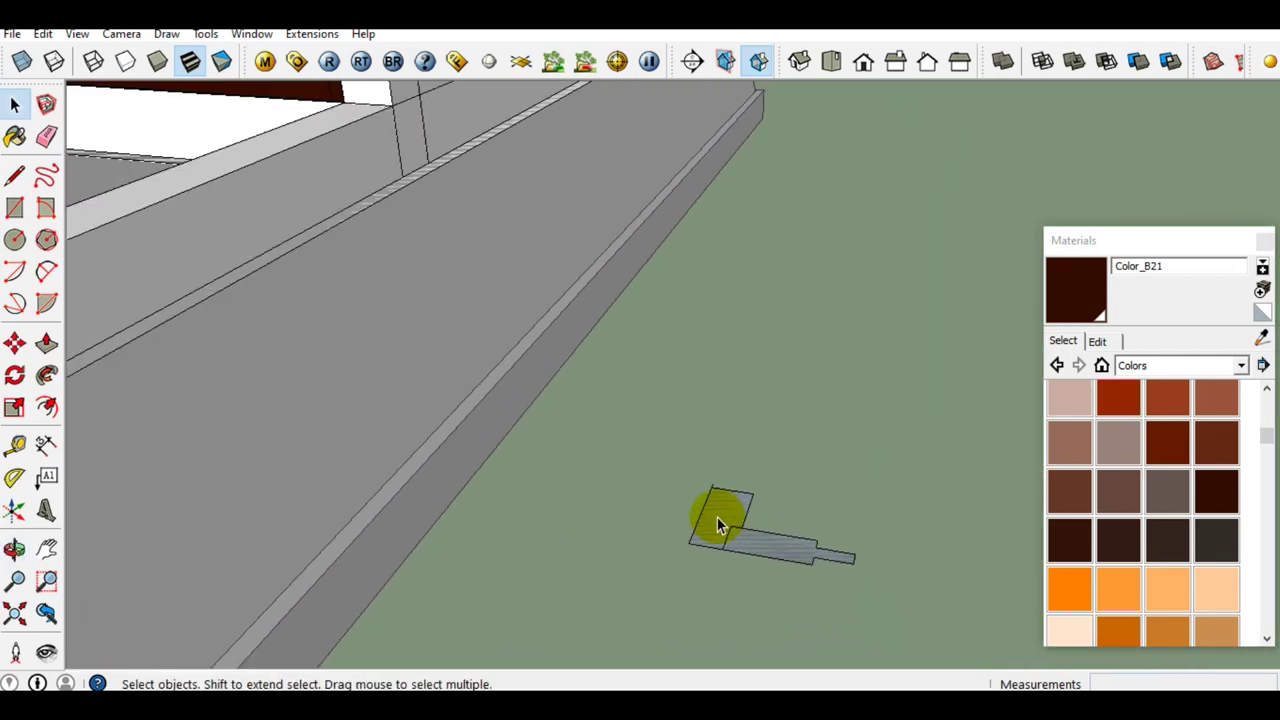
{"action": "left_click_drag", "start_coordinate": [663, 443], "coordinate": [882, 615]}
{"action": "scroll", "coordinate": [737, 543], "scroll_direction": "up", "scroll_amount": 2}
{"action": "scroll", "coordinate": [690, 540], "scroll_direction": "up", "scroll_amount": 3}
{"action": "scroll", "coordinate": [700, 491], "scroll_direction": "up", "scroll_amount": 3}
{"action": "scroll", "coordinate": [700, 491], "scroll_direction": "up", "scroll_amount": 2}
{"action": "scroll", "coordinate": [766, 429], "scroll_direction": "down", "scroll_amount": 2}
{"action": "scroll", "coordinate": [763, 427], "scroll_direction": "down", "scroll_amount": 1}
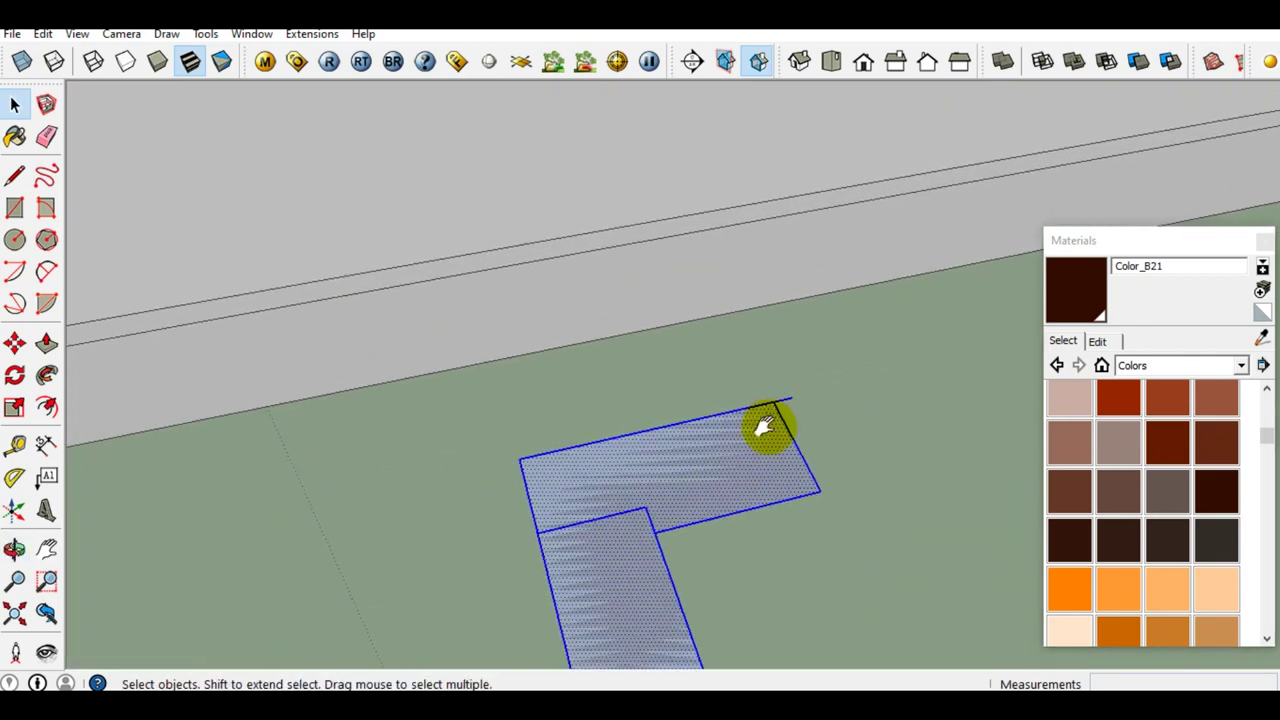
{"action": "middle_click_drag", "start_coordinate": [763, 427], "coordinate": [723, 500], "text": "shift"}
{"action": "scroll", "coordinate": [723, 500], "scroll_direction": "up", "scroll_amount": 2}
{"action": "scroll", "coordinate": [723, 503], "scroll_direction": "up", "scroll_amount": 2}
Copy the L-shaped profile with Move plus Ctrl and drop the copy onto the wall.
{"action": "key", "text": "m"}
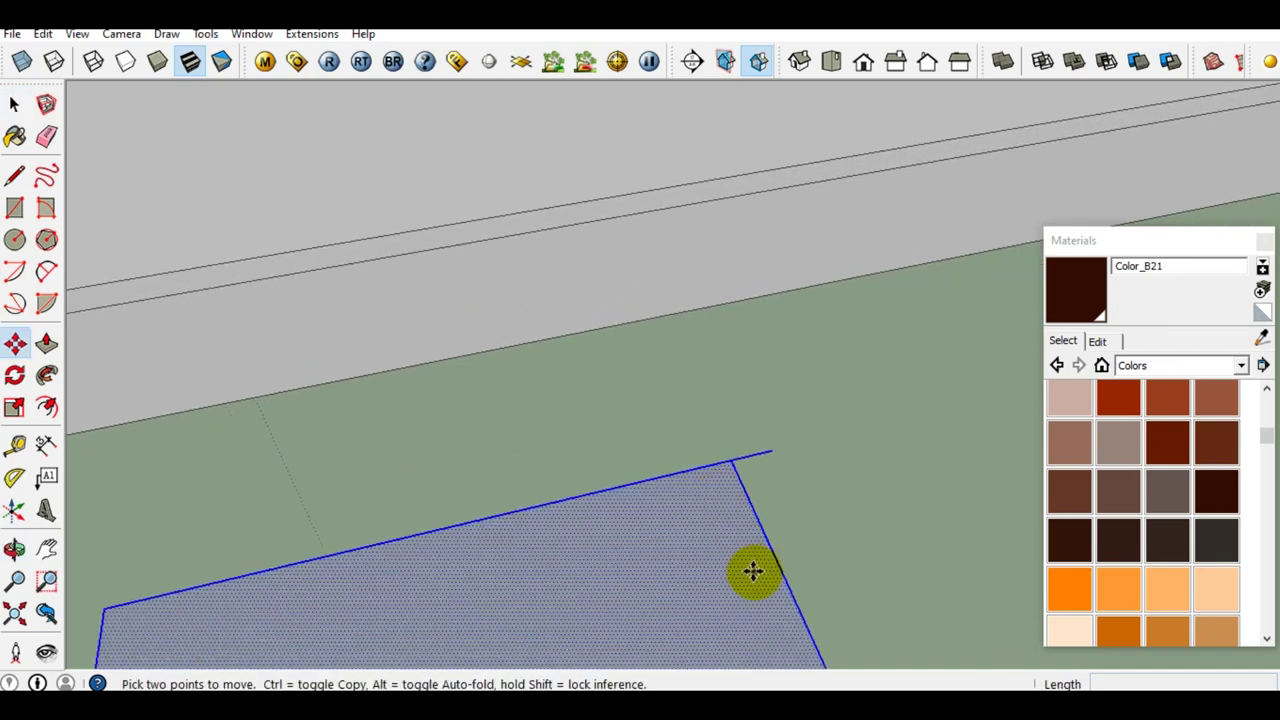
{"action": "scroll", "coordinate": [720, 515], "scroll_direction": "up", "scroll_amount": 1}
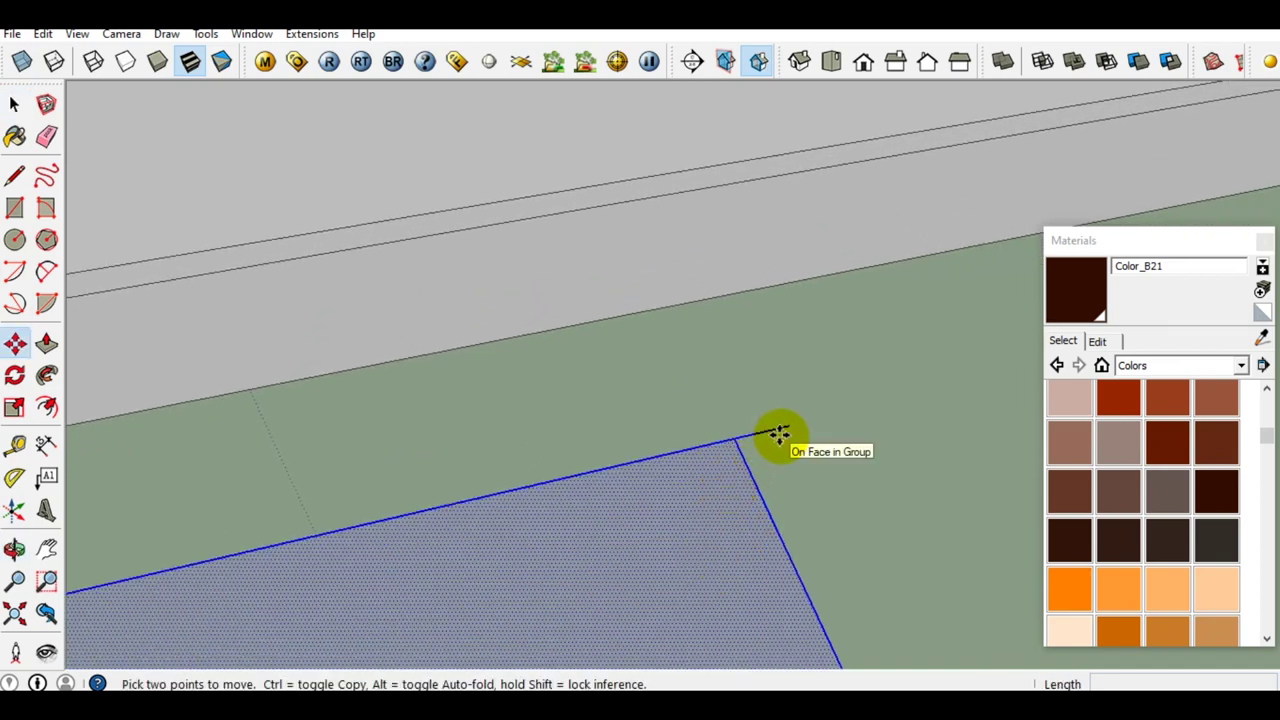
{"action": "scroll", "coordinate": [800, 427], "scroll_direction": "up", "scroll_amount": 1}
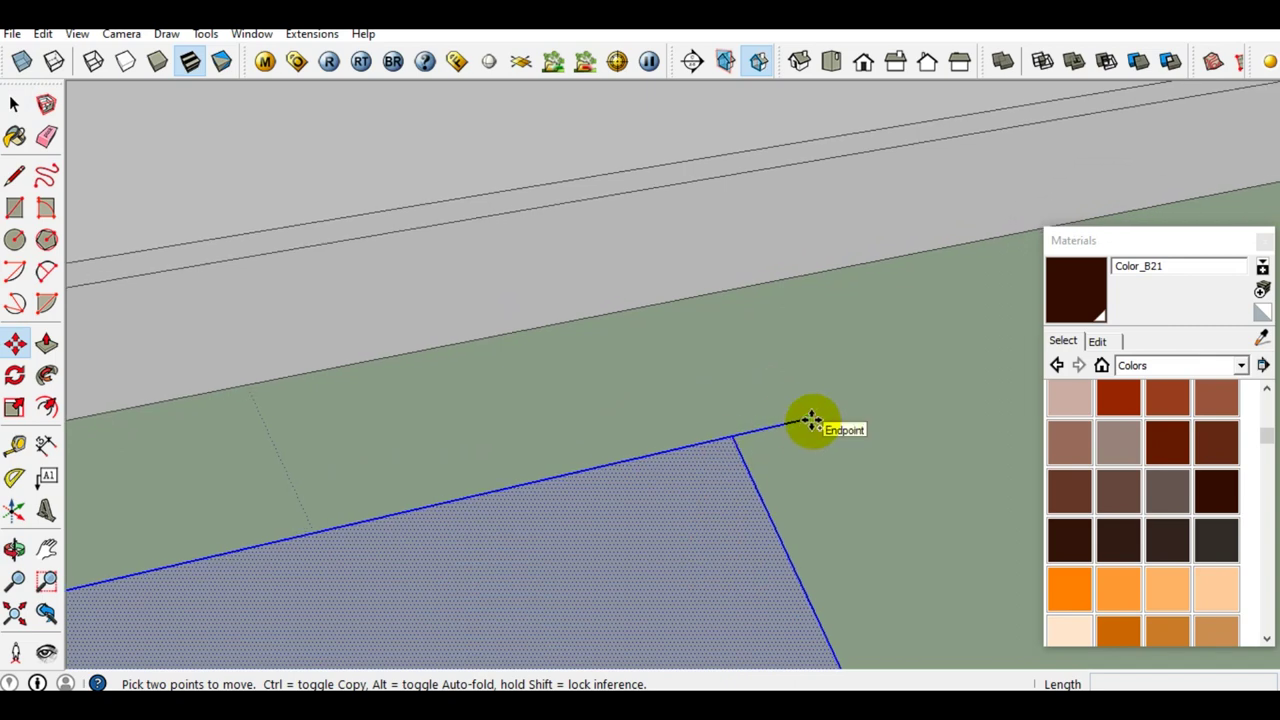
{"action": "left_click", "coordinate": [810, 420]}
{"action": "key", "text": "ctrl"}
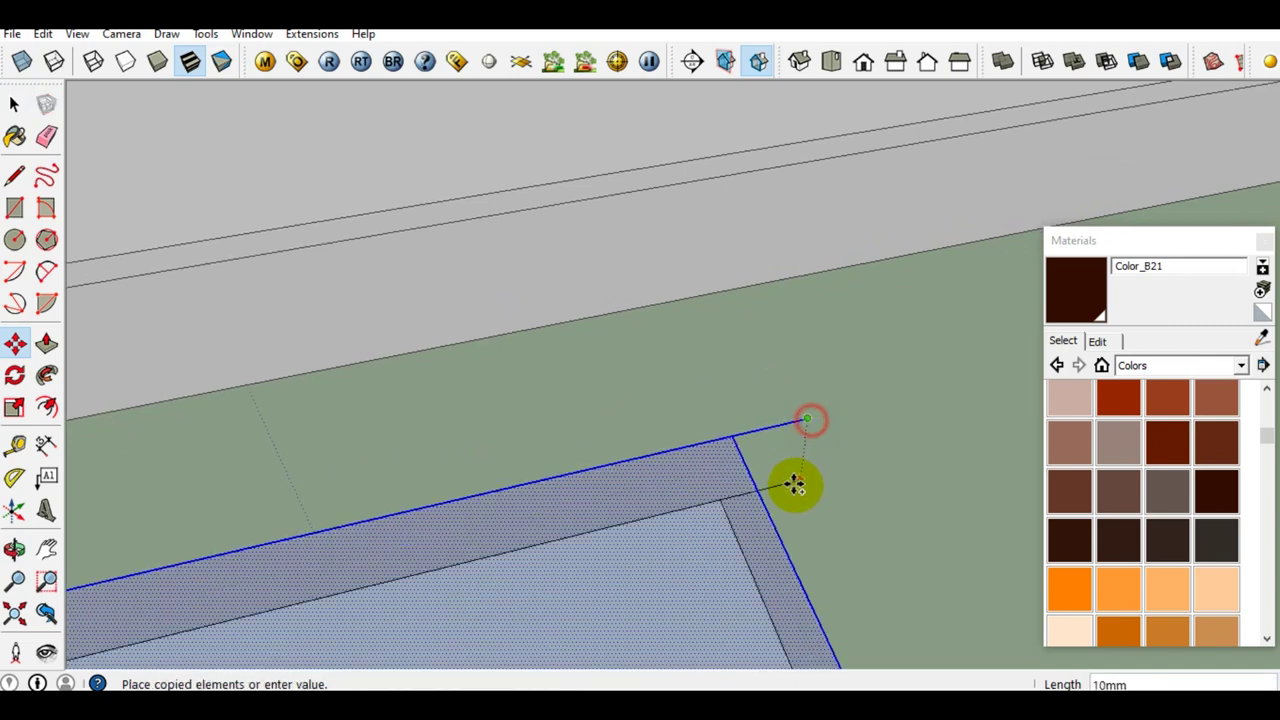
{"action": "scroll", "coordinate": [800, 477], "scroll_direction": "down", "scroll_amount": 2}
{"action": "scroll", "coordinate": [734, 451], "scroll_direction": "down", "scroll_amount": 2}
{"action": "scroll", "coordinate": [743, 437], "scroll_direction": "down", "scroll_amount": 3}
{"action": "mouse_move", "coordinate": [604, 436]}
{"action": "middle_mouse_down"}
{"action": "mouse_move", "coordinate": [411, 420]}
{"action": "mouse_move", "coordinate": [386, 503]}
{"action": "mouse_move", "coordinate": [591, 314]}
{"action": "mouse_move", "coordinate": [651, 461]}
{"action": "middle_mouse_up"}
{"action": "scroll", "coordinate": [706, 334], "scroll_direction": "up", "scroll_amount": 3}
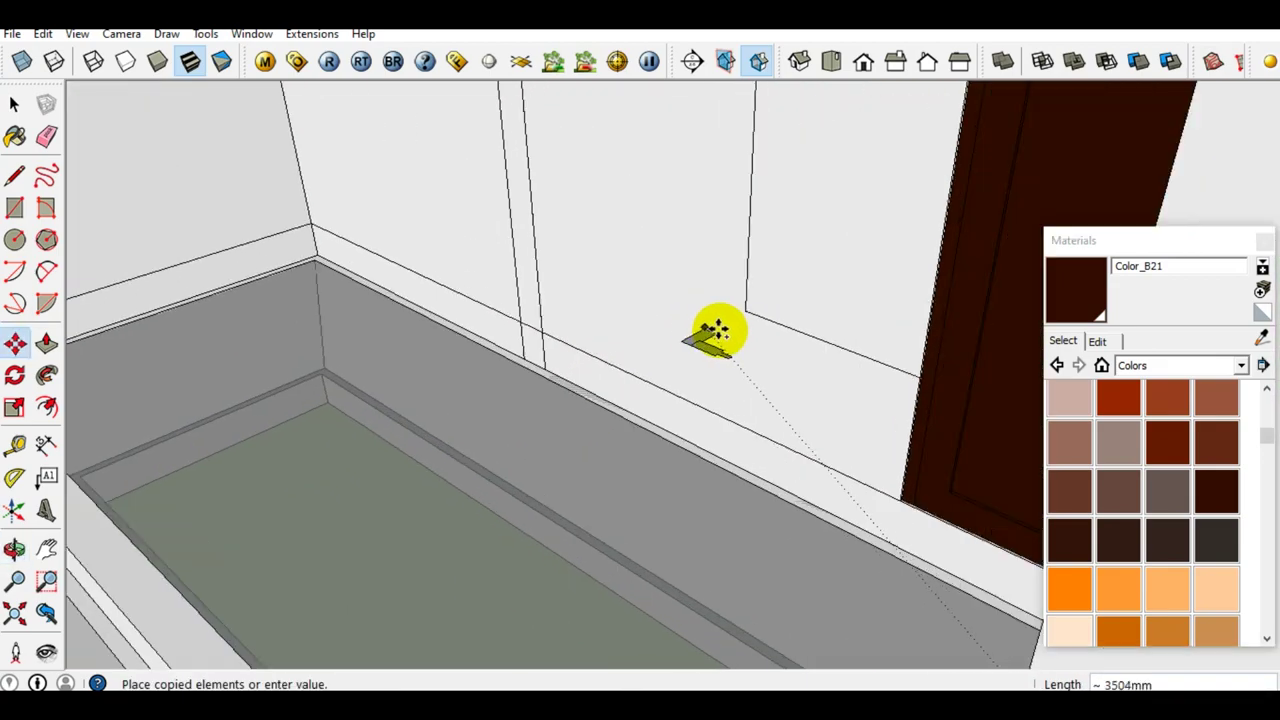
{"action": "scroll", "coordinate": [737, 329], "scroll_direction": "up", "scroll_amount": 2}
{"action": "middle_click_drag", "start_coordinate": [737, 329], "coordinate": [754, 491]}
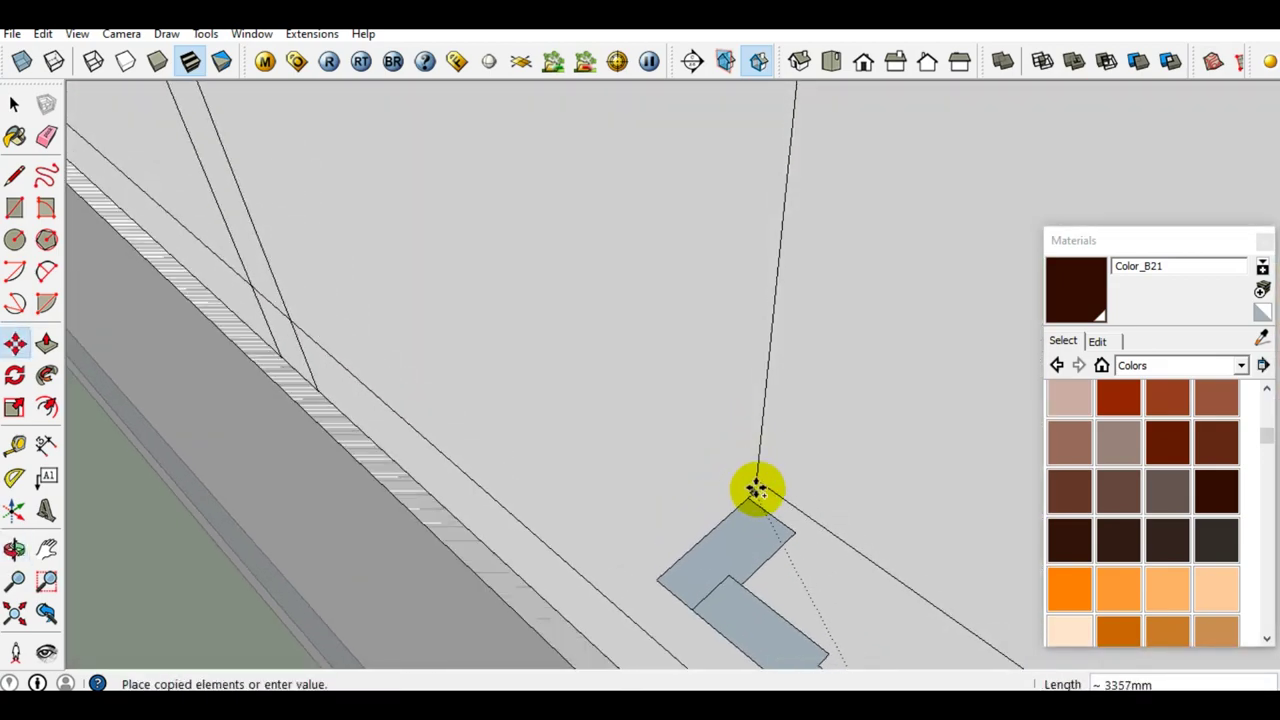
{"action": "left_click", "coordinate": [760, 480]}
{"action": "key", "text": "space"}
Move the copied profile by its corner so it snaps onto the opening's corner endpoint.
{"action": "mouse_move", "coordinate": [748, 491]}
{"action": "middle_mouse_down"}
{"action": "mouse_move", "coordinate": [617, 500]}
{"action": "mouse_move", "coordinate": [689, 506]}
{"action": "middle_mouse_up"}
{"action": "scroll", "coordinate": [688, 510], "scroll_direction": "up", "scroll_amount": 2}
{"action": "key", "text": "m"}
{"action": "scroll", "coordinate": [690, 472], "scroll_direction": "up", "scroll_amount": 1}
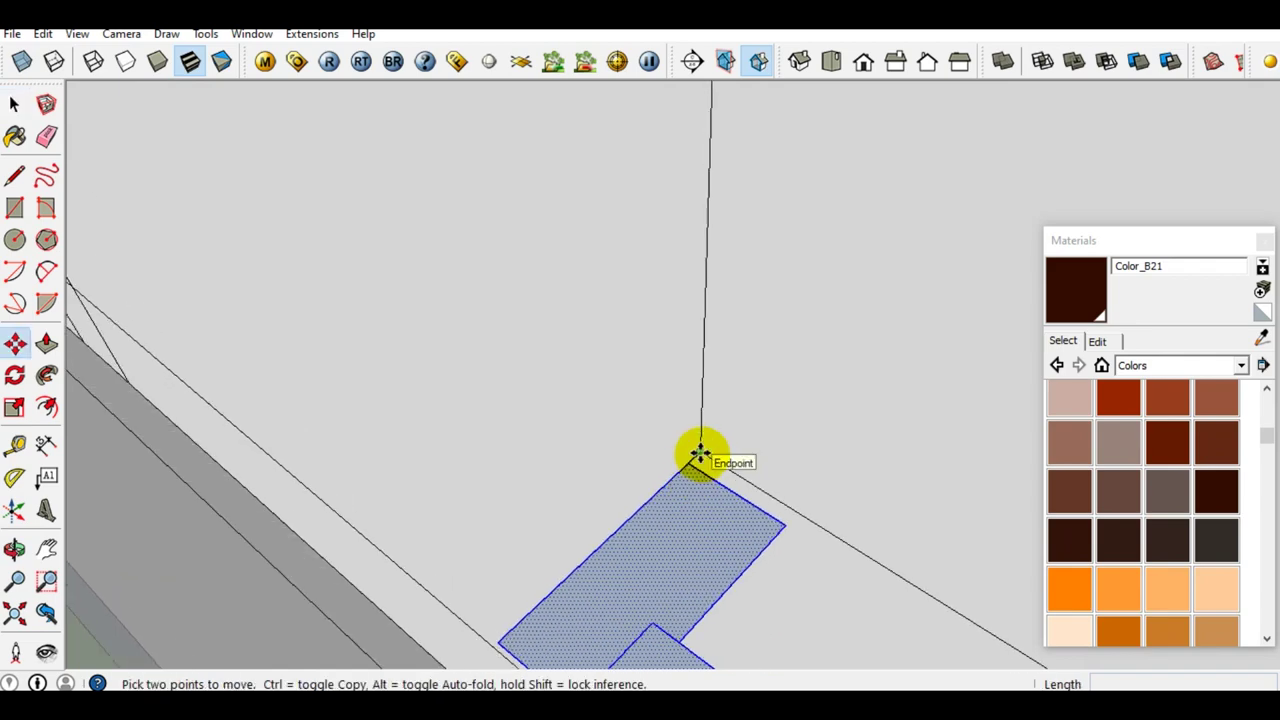
{"action": "left_click", "coordinate": [701, 455]}
{"action": "scroll", "coordinate": [654, 434], "scroll_direction": "down", "scroll_amount": 3}
{"action": "mouse_move", "coordinate": [654, 434]}
{"action": "middle_mouse_down"}
{"action": "mouse_move", "coordinate": [666, 397]}
{"action": "mouse_move", "coordinate": [620, 512]}
{"action": "mouse_move", "coordinate": [643, 580]}
{"action": "middle_mouse_up"}
{"action": "scroll", "coordinate": [657, 337], "scroll_direction": "up", "scroll_amount": 2}
{"action": "scroll", "coordinate": [597, 255], "scroll_direction": "up", "scroll_amount": 2}
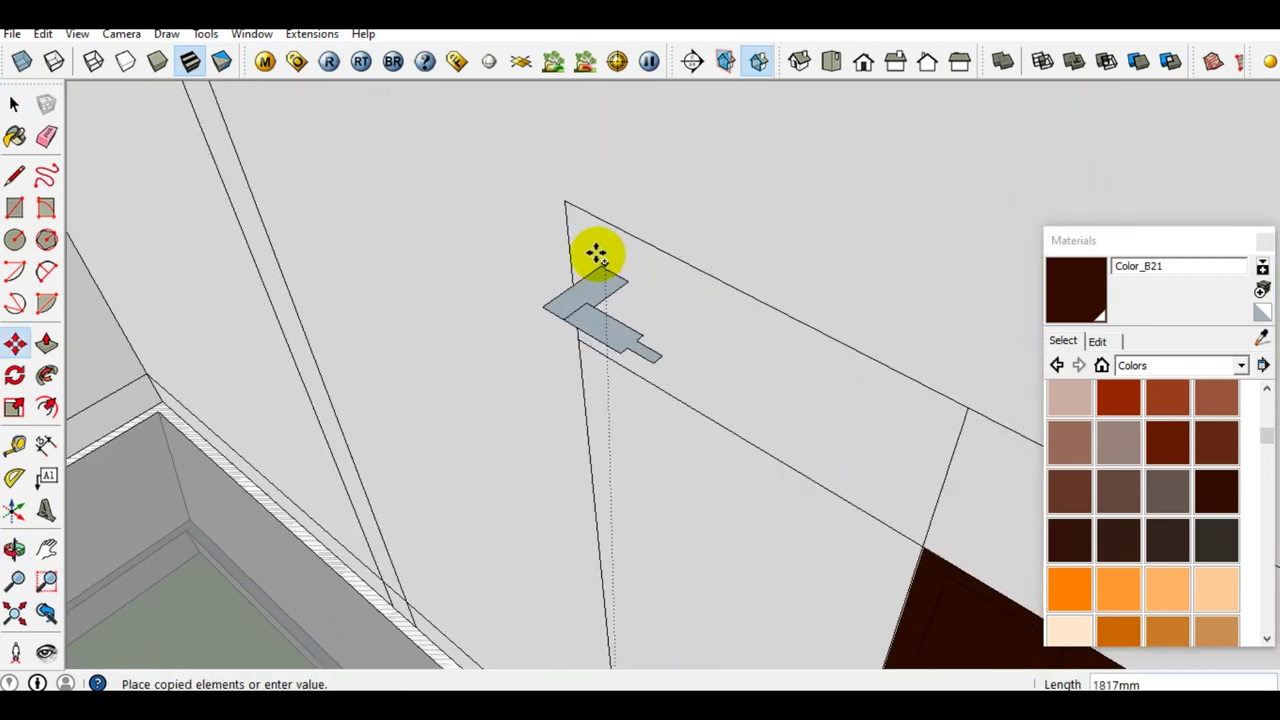
{"action": "scroll", "coordinate": [571, 220], "scroll_direction": "up", "scroll_amount": 2}
{"action": "left_click", "coordinate": [560, 193]}
{"action": "key", "text": "space"}
Inspect the placed profile at the opening corner and erase stray edges.
{"action": "scroll", "coordinate": [592, 357], "scroll_direction": "down", "scroll_amount": 3}
{"action": "mouse_move", "coordinate": [592, 357]}
{"action": "middle_mouse_down", "text": "shift"}
{"action": "mouse_move", "coordinate": [607, 472]}
{"action": "mouse_move", "coordinate": [694, 471]}
{"action": "middle_mouse_up", "text": "shift"}
{"action": "scroll", "coordinate": [564, 322], "scroll_direction": "up", "scroll_amount": 2}
{"action": "scroll", "coordinate": [573, 336], "scroll_direction": "up", "scroll_amount": 2}
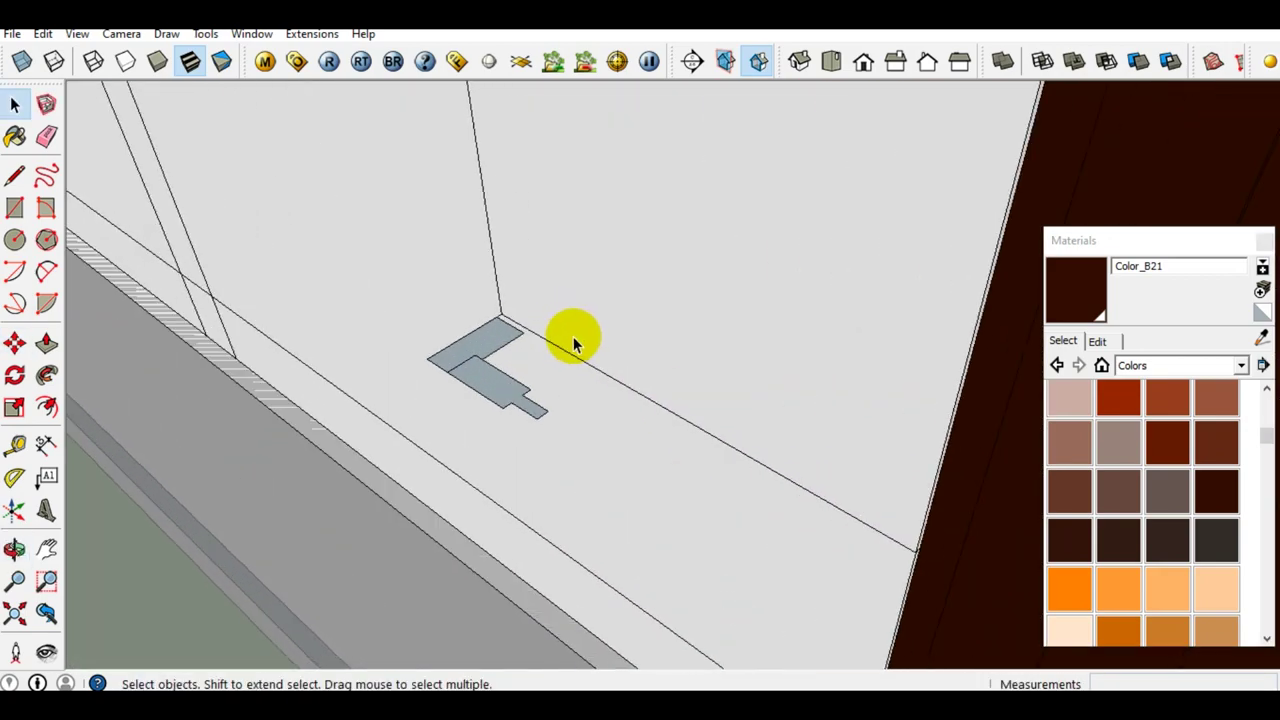
{"action": "scroll", "coordinate": [573, 336], "scroll_direction": "down", "scroll_amount": 2}
{"action": "middle_click_drag", "start_coordinate": [514, 409], "coordinate": [611, 406]}
{"action": "scroll", "coordinate": [368, 450], "scroll_direction": "up", "scroll_amount": 2}
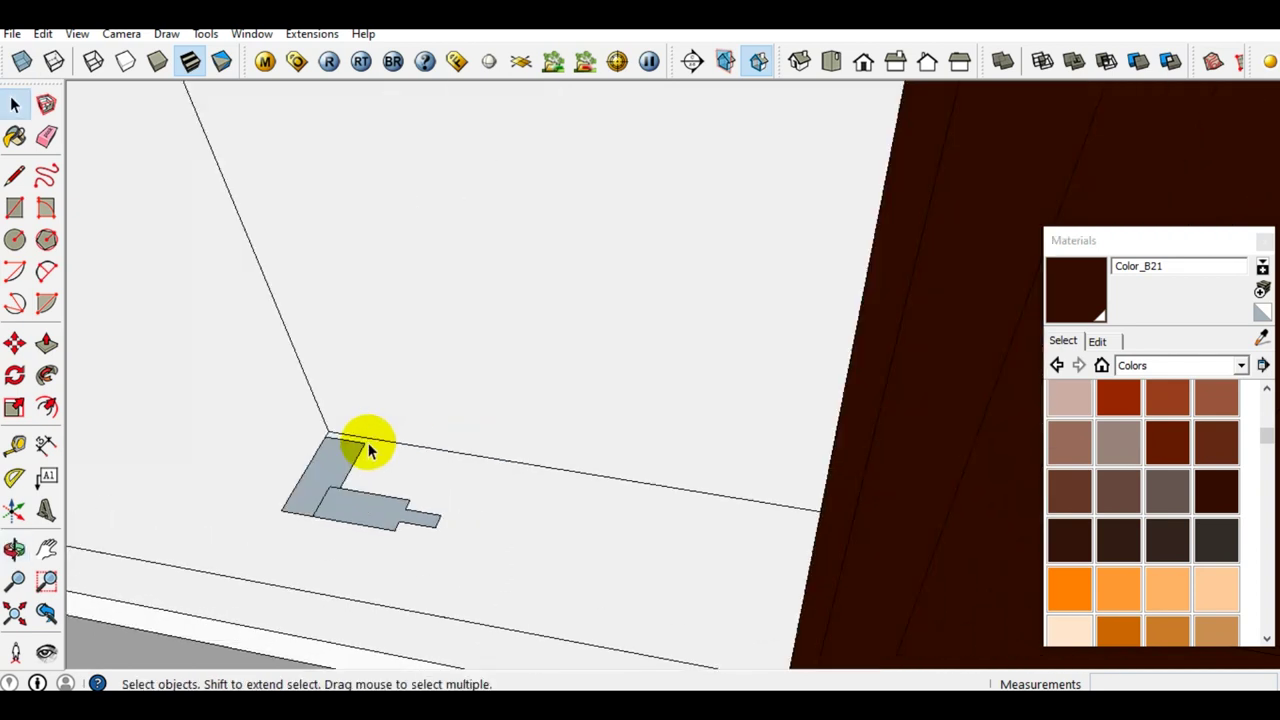
{"action": "scroll", "coordinate": [368, 450], "scroll_direction": "up", "scroll_amount": 2}
{"action": "scroll", "coordinate": [330, 449], "scroll_direction": "up", "scroll_amount": 2}
{"action": "mouse_move", "coordinate": [323, 449]}
{"action": "middle_mouse_down"}
{"action": "mouse_move", "coordinate": [237, 462]}
{"action": "mouse_move", "coordinate": [265, 567]}
{"action": "middle_mouse_up"}
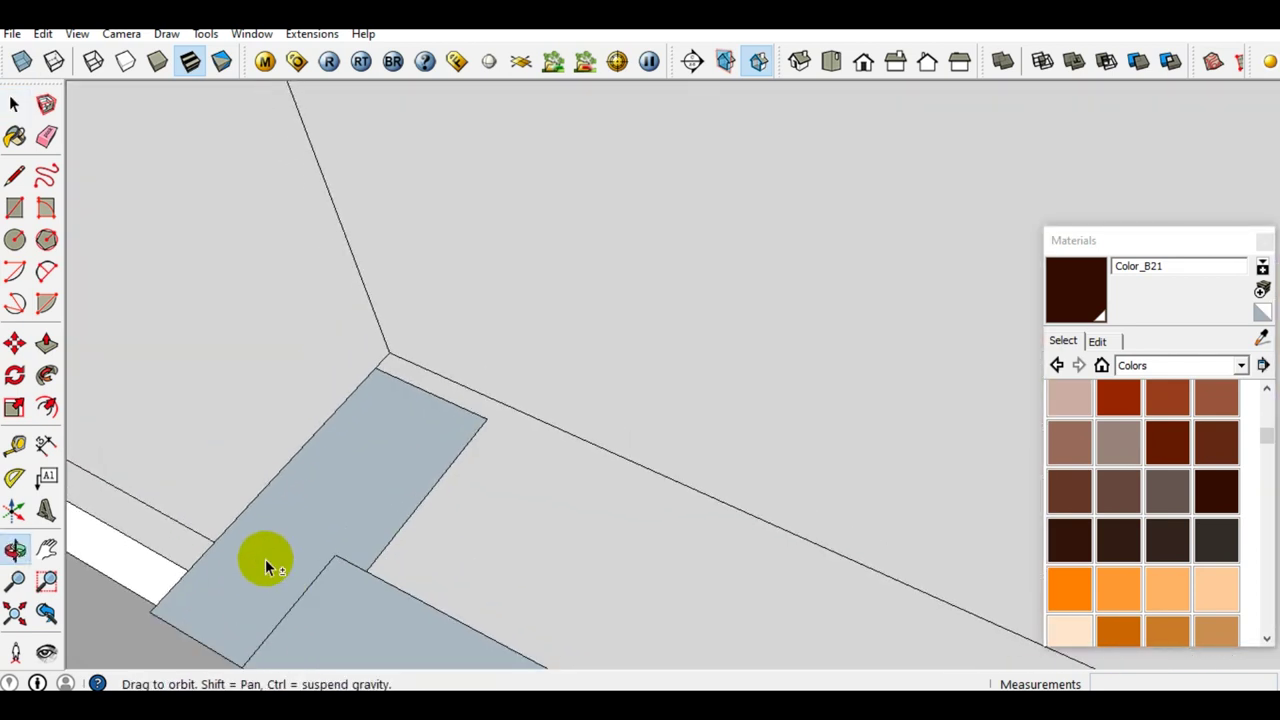
{"action": "scroll", "coordinate": [340, 455], "scroll_direction": "up", "scroll_amount": 2}
{"action": "key", "text": "e"}
{"action": "scroll", "coordinate": [388, 400], "scroll_direction": "up", "scroll_amount": 2}
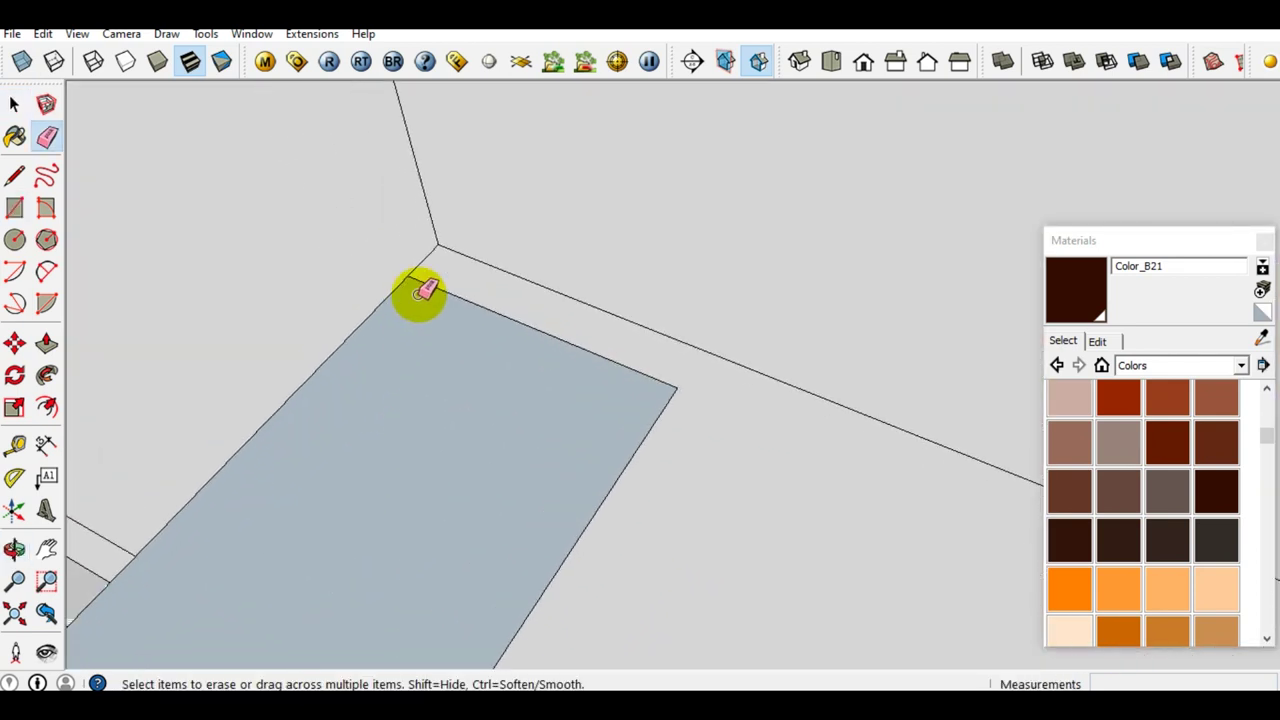
{"action": "key", "text": "space"}
Select the window opening's face as the sweep path.
{"action": "scroll", "coordinate": [412, 366], "scroll_direction": "down", "scroll_amount": 2}
{"action": "scroll", "coordinate": [420, 394], "scroll_direction": "down", "scroll_amount": 2}
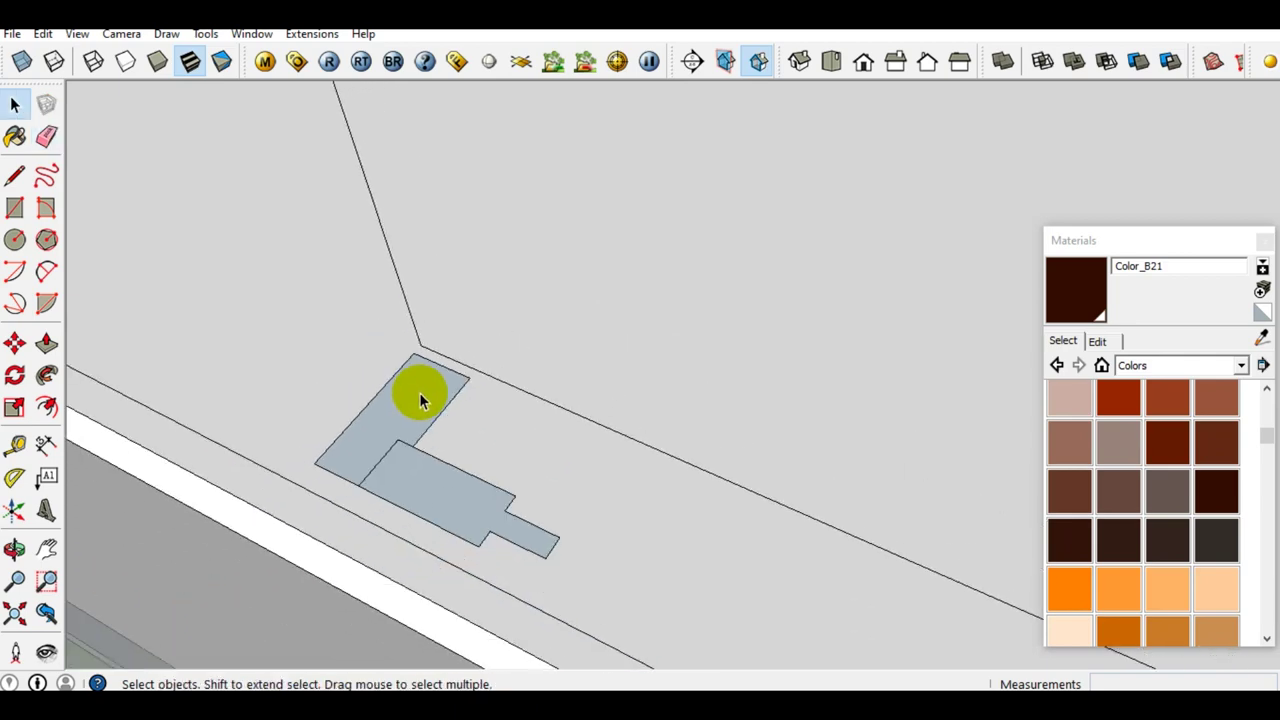
{"action": "scroll", "coordinate": [423, 417], "scroll_direction": "down", "scroll_amount": 2}
{"action": "mouse_move", "coordinate": [423, 417]}
{"action": "middle_mouse_down"}
{"action": "mouse_move", "coordinate": [445, 355]}
{"action": "mouse_move", "coordinate": [481, 433]}
{"action": "middle_mouse_up"}
{"action": "scroll", "coordinate": [445, 355], "scroll_direction": "down", "scroll_amount": 2}
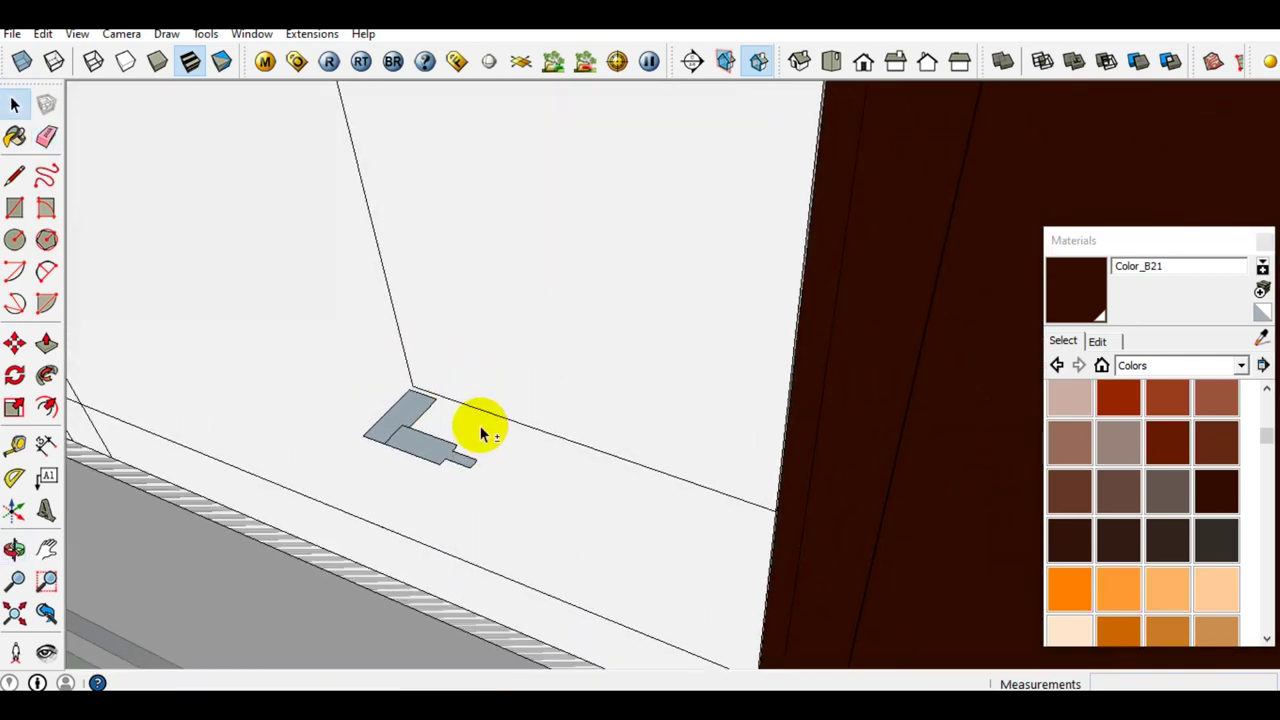
{"action": "left_click", "coordinate": [550, 340]}
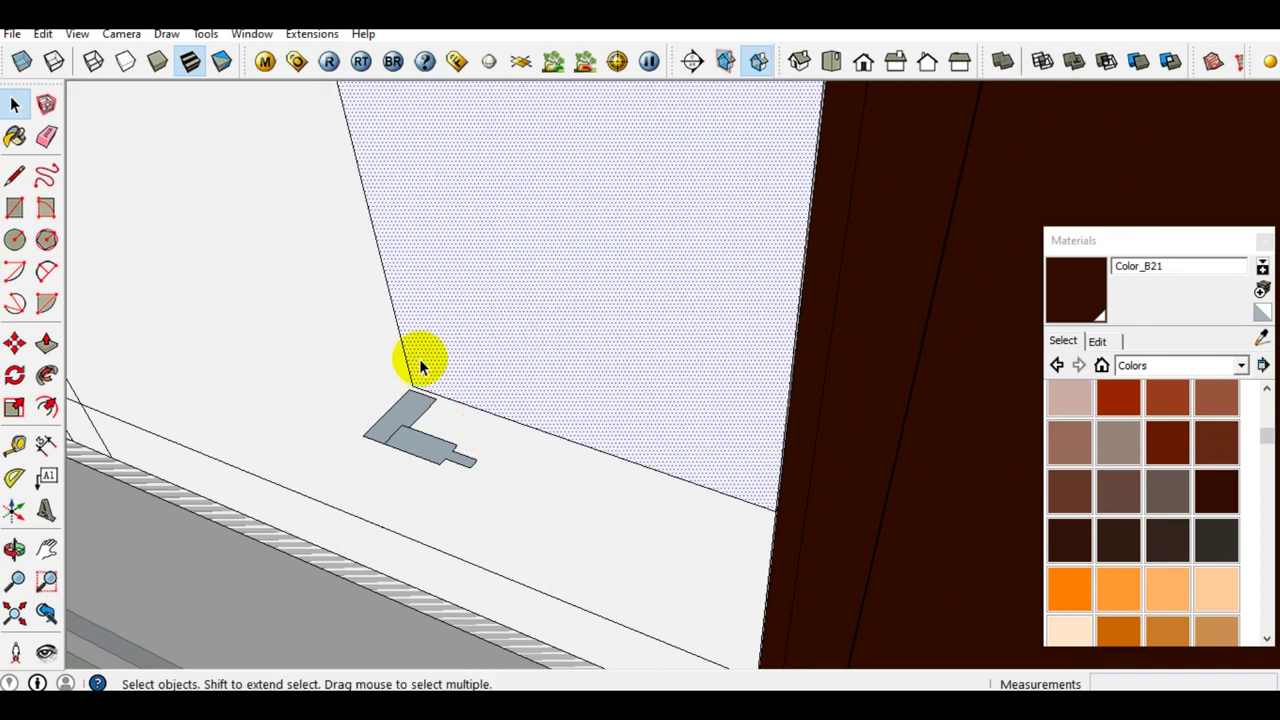
Sweep the L-shaped profile around the window opening with Follow Me.
{"action": "left_click", "coordinate": [47, 377]}
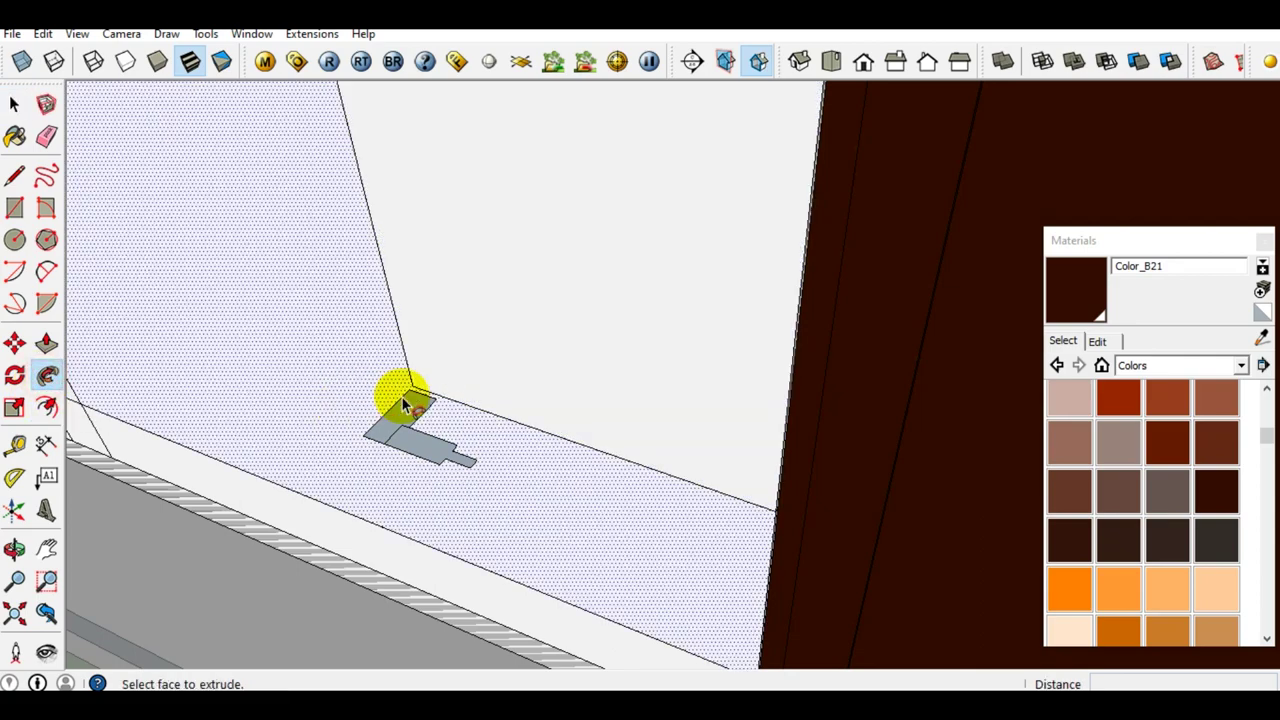
{"action": "scroll", "coordinate": [380, 400], "scroll_direction": "up", "scroll_amount": 3}
{"action": "scroll", "coordinate": [416, 423], "scroll_direction": "up", "scroll_amount": 2}
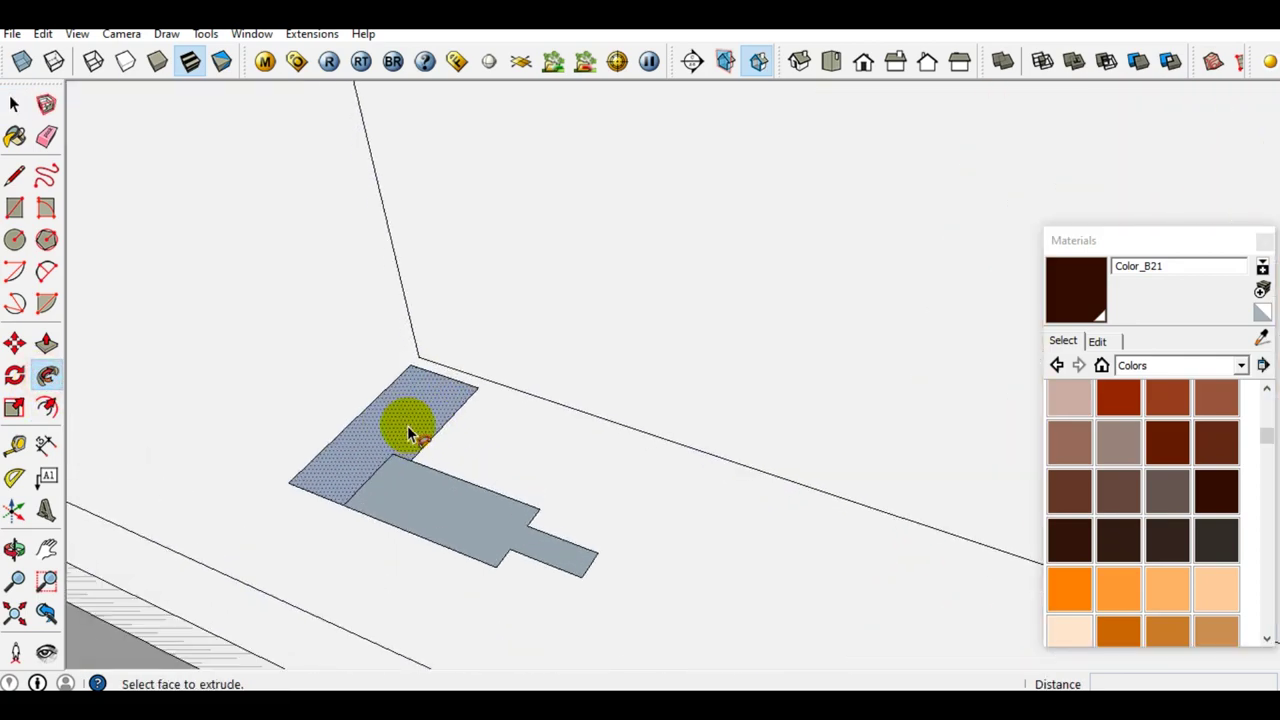
{"action": "left_click", "coordinate": [407, 425]}
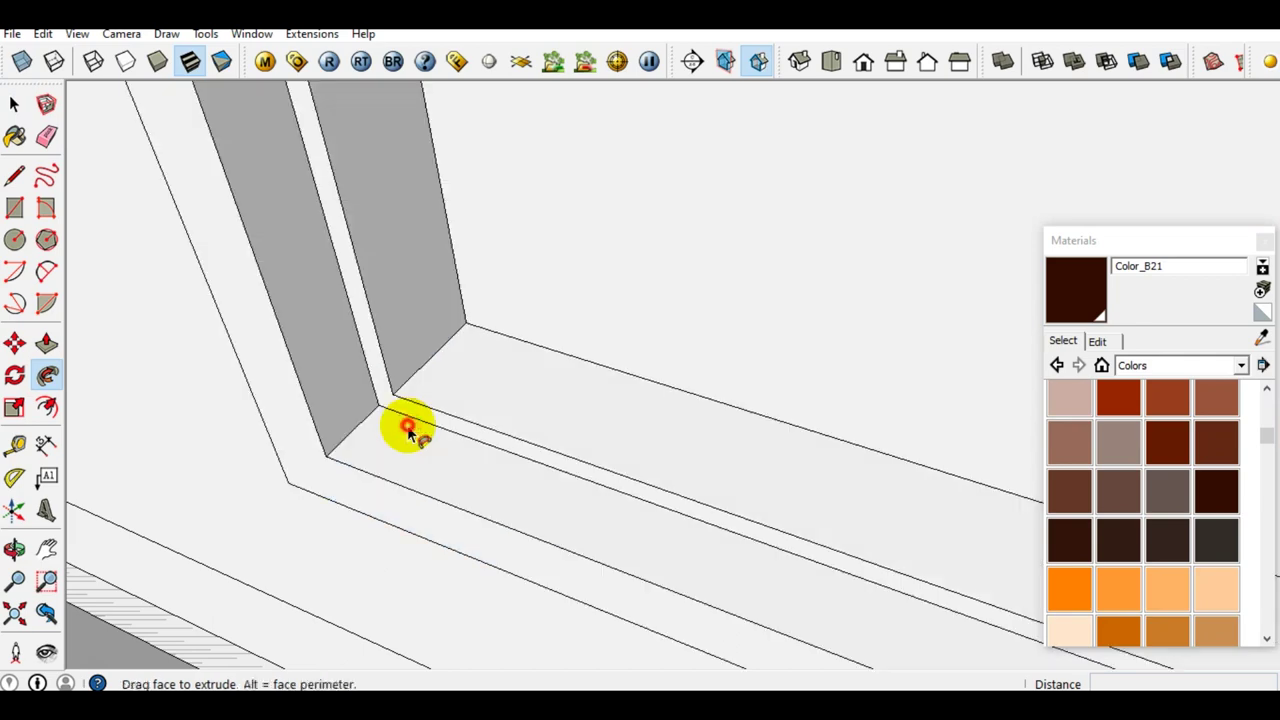
{"action": "scroll", "coordinate": [409, 423], "scroll_direction": "down", "scroll_amount": 3}
{"action": "scroll", "coordinate": [409, 423], "scroll_direction": "down", "scroll_amount": 2}
{"action": "mouse_move", "coordinate": [409, 423]}
{"action": "middle_mouse_down"}
{"action": "mouse_move", "coordinate": [540, 289]}
{"action": "mouse_move", "coordinate": [587, 118]}
{"action": "mouse_move", "coordinate": [586, 157]}
{"action": "mouse_move", "coordinate": [386, 349]}
{"action": "mouse_move", "coordinate": [349, 414]}
{"action": "mouse_move", "coordinate": [431, 429]}
{"action": "mouse_move", "coordinate": [574, 343]}
{"action": "mouse_move", "coordinate": [571, 428]}
{"action": "mouse_move", "coordinate": [691, 409]}
{"action": "mouse_move", "coordinate": [651, 266]}
{"action": "mouse_move", "coordinate": [586, 287]}
{"action": "mouse_move", "coordinate": [511, 377]}
{"action": "middle_mouse_up"}
{"action": "scroll", "coordinate": [457, 434], "scroll_direction": "up", "scroll_amount": 2}
{"action": "scroll", "coordinate": [571, 428], "scroll_direction": "down", "scroll_amount": 2}
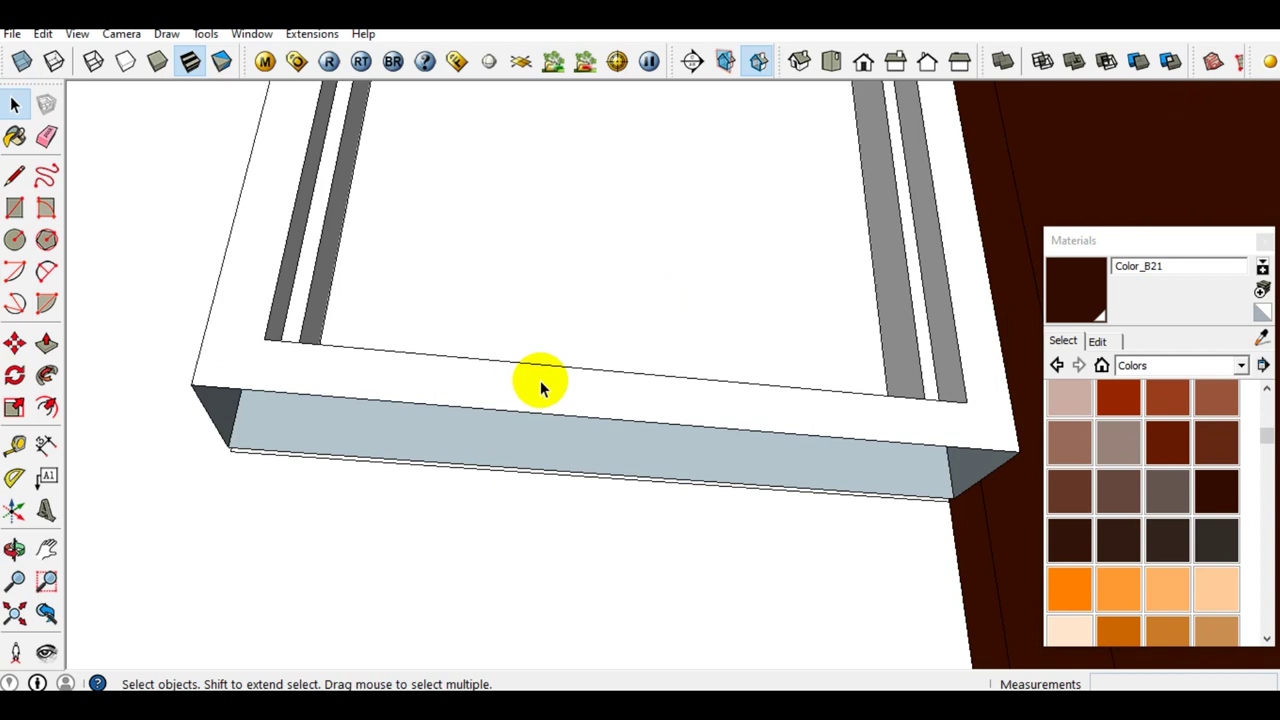
Draw a line across the sill from corner to corner to close the frame's bottom.
{"action": "key", "text": "l"}
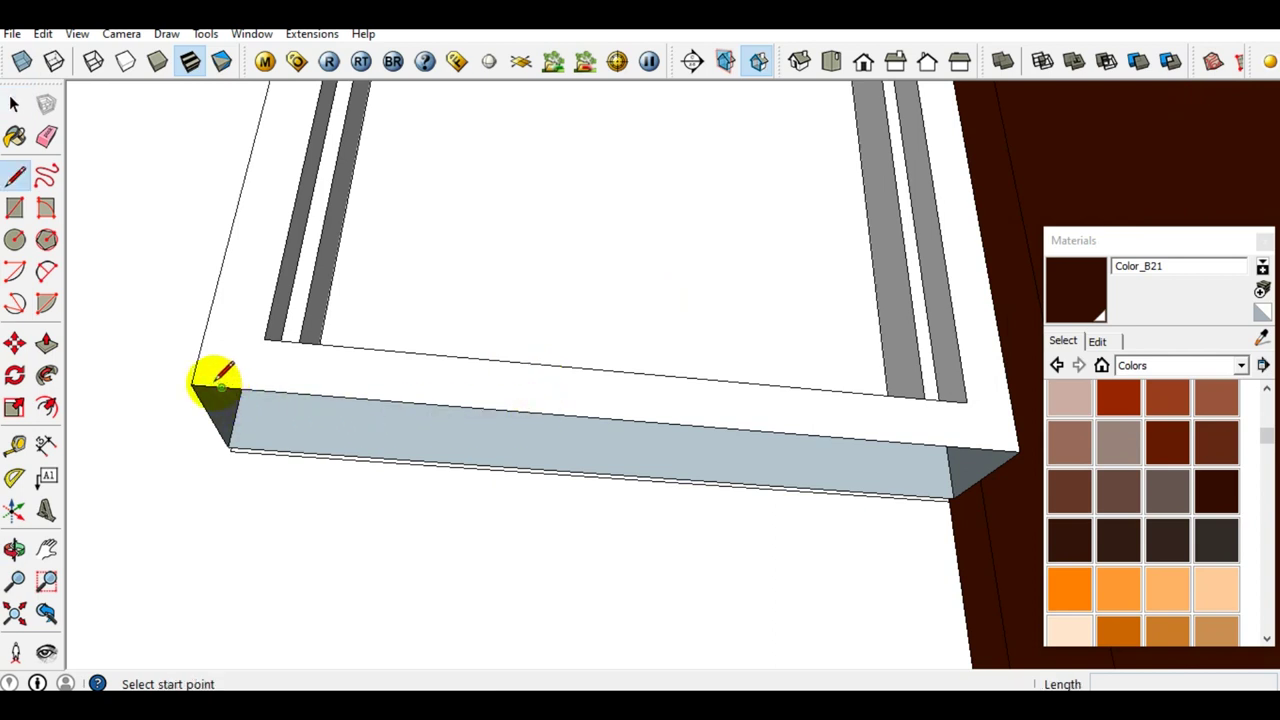
{"action": "left_click", "coordinate": [191, 384]}
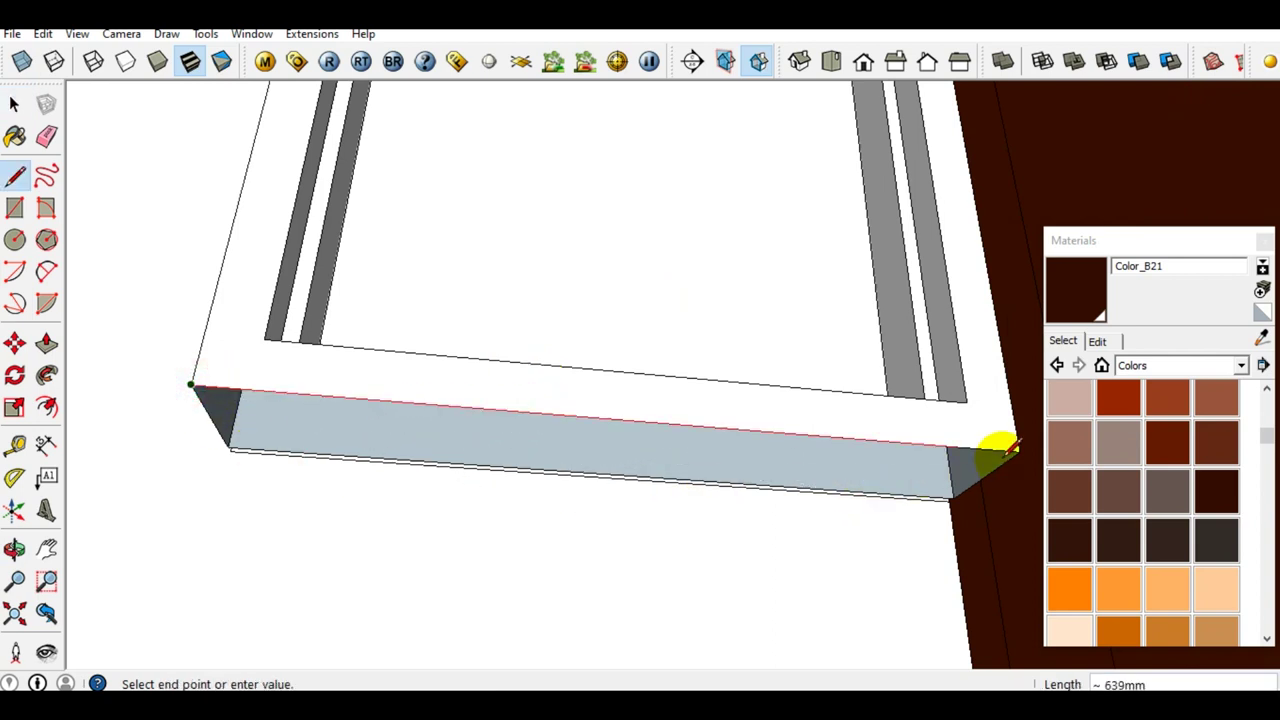
{"action": "left_click", "coordinate": [1018, 451]}
{"action": "key", "text": "space"}
{"action": "left_click", "coordinate": [897, 441]}
{"action": "mouse_move", "coordinate": [897, 443]}
{"action": "middle_mouse_down"}
{"action": "mouse_move", "coordinate": [629, 594]}
{"action": "mouse_move", "coordinate": [617, 500]}
{"action": "middle_mouse_up"}
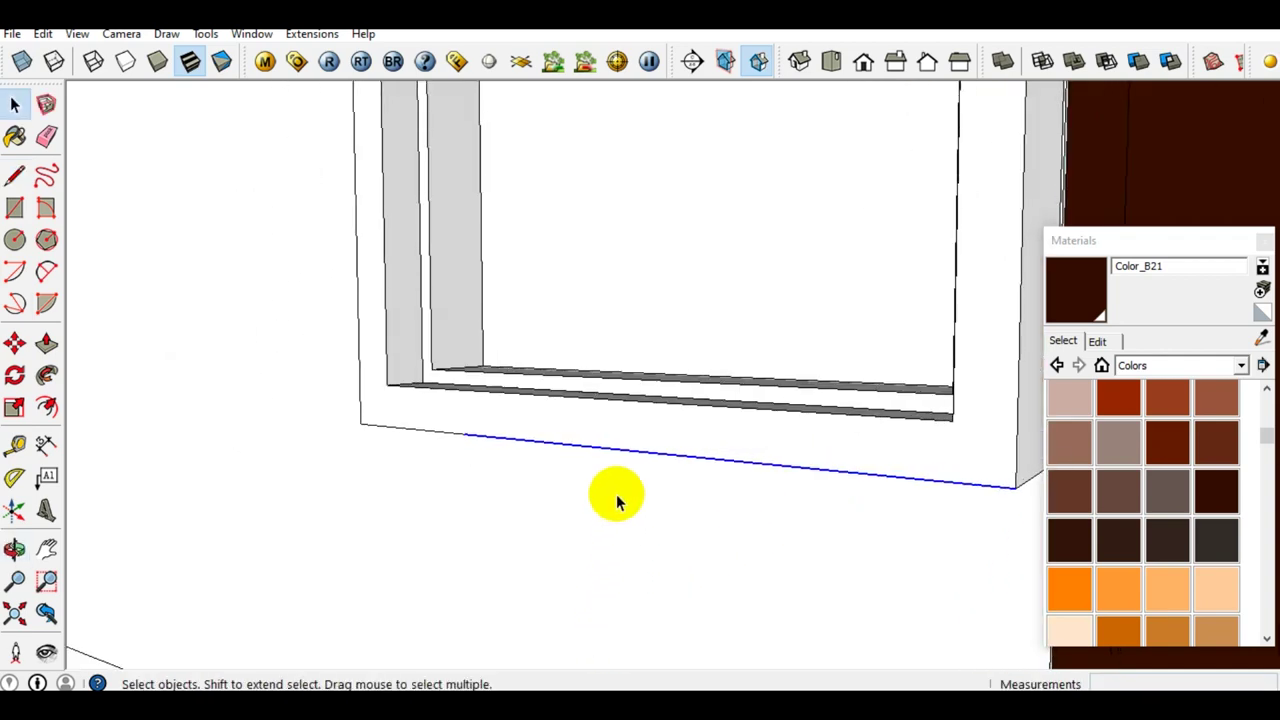
Make the whole connected window frame into a group.
{"action": "triple_click", "coordinate": [598, 437]}
{"action": "right_click", "coordinate": [591, 423]}
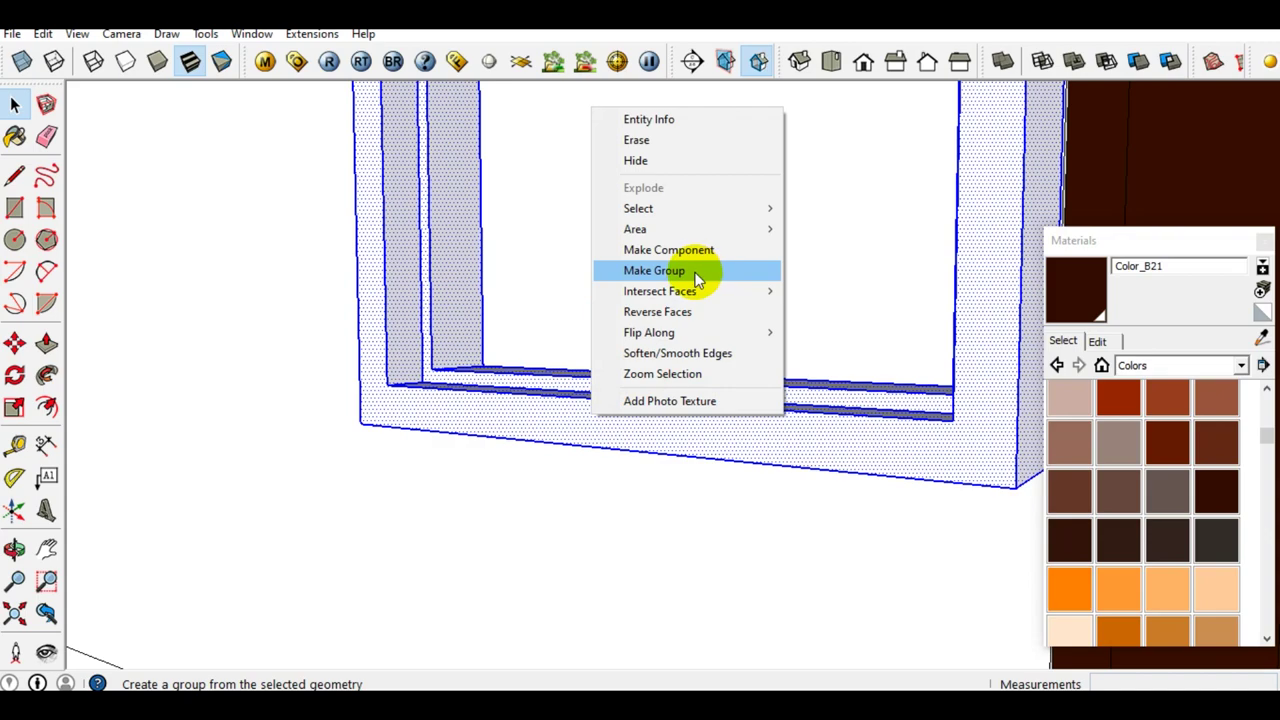
{"action": "left_click", "coordinate": [697, 277]}
Orbit around the house to inspect the grouped frame beside the door.
{"action": "scroll", "coordinate": [660, 380], "scroll_direction": "down", "scroll_amount": 3}
{"action": "middle_click_drag", "start_coordinate": [660, 380], "coordinate": [668, 445]}
{"action": "scroll", "coordinate": [662, 380], "scroll_direction": "down", "scroll_amount": 3}
{"action": "mouse_move", "coordinate": [657, 320]}
{"action": "middle_mouse_down"}
{"action": "mouse_move", "coordinate": [666, 366]}
{"action": "mouse_move", "coordinate": [677, 329]}
{"action": "middle_mouse_up"}
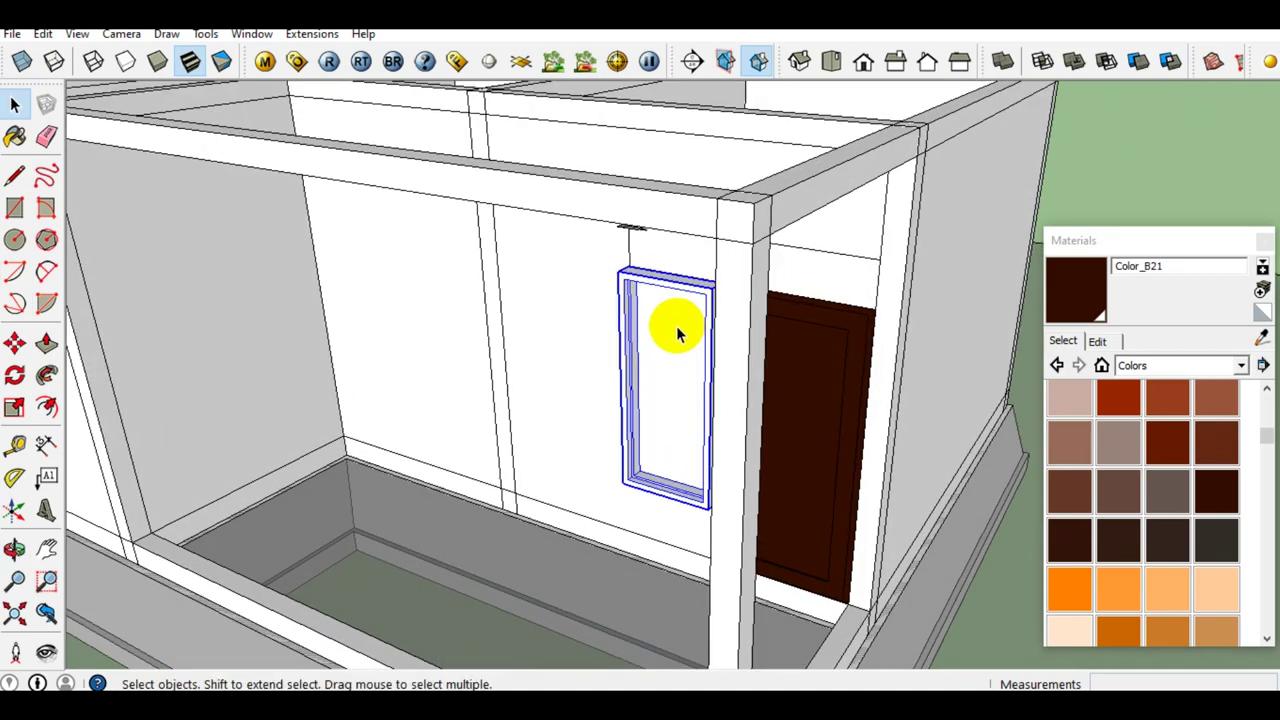
{"action": "scroll", "coordinate": [640, 518], "scroll_direction": "up", "scroll_amount": 3}
{"action": "middle_click_drag", "start_coordinate": [640, 518], "coordinate": [651, 477]}
{"action": "scroll", "coordinate": [623, 509], "scroll_direction": "up", "scroll_amount": 2}
{"action": "scroll", "coordinate": [623, 529], "scroll_direction": "up", "scroll_amount": 2}
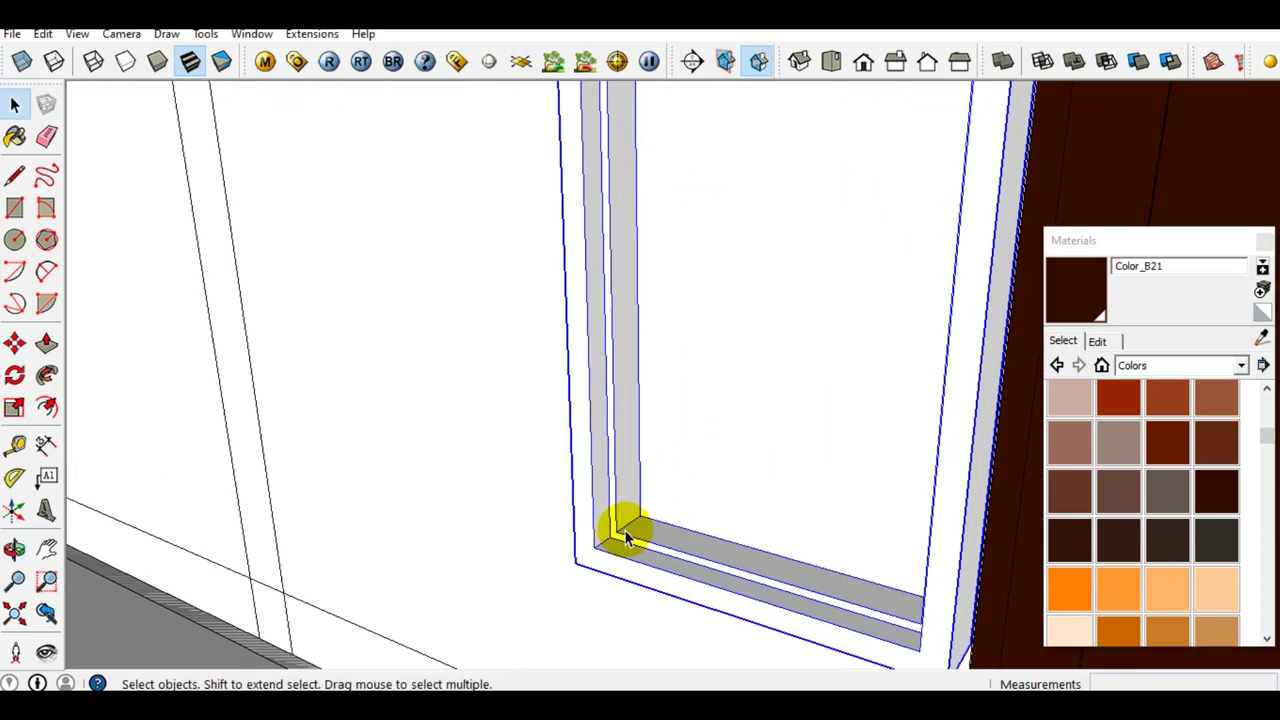
{"action": "scroll", "coordinate": [625, 537], "scroll_direction": "up", "scroll_amount": 1}
{"action": "scroll", "coordinate": [630, 530], "scroll_direction": "down", "scroll_amount": 2}
{"action": "mouse_move", "coordinate": [630, 530]}
{"action": "middle_mouse_down"}
{"action": "mouse_move", "coordinate": [871, 491]}
{"action": "mouse_move", "coordinate": [871, 471]}
{"action": "mouse_move", "coordinate": [791, 463]}
{"action": "middle_mouse_up"}
{"action": "scroll", "coordinate": [839, 458], "scroll_direction": "down", "scroll_amount": 2}
{"action": "scroll", "coordinate": [845, 462], "scroll_direction": "up", "scroll_amount": 1}
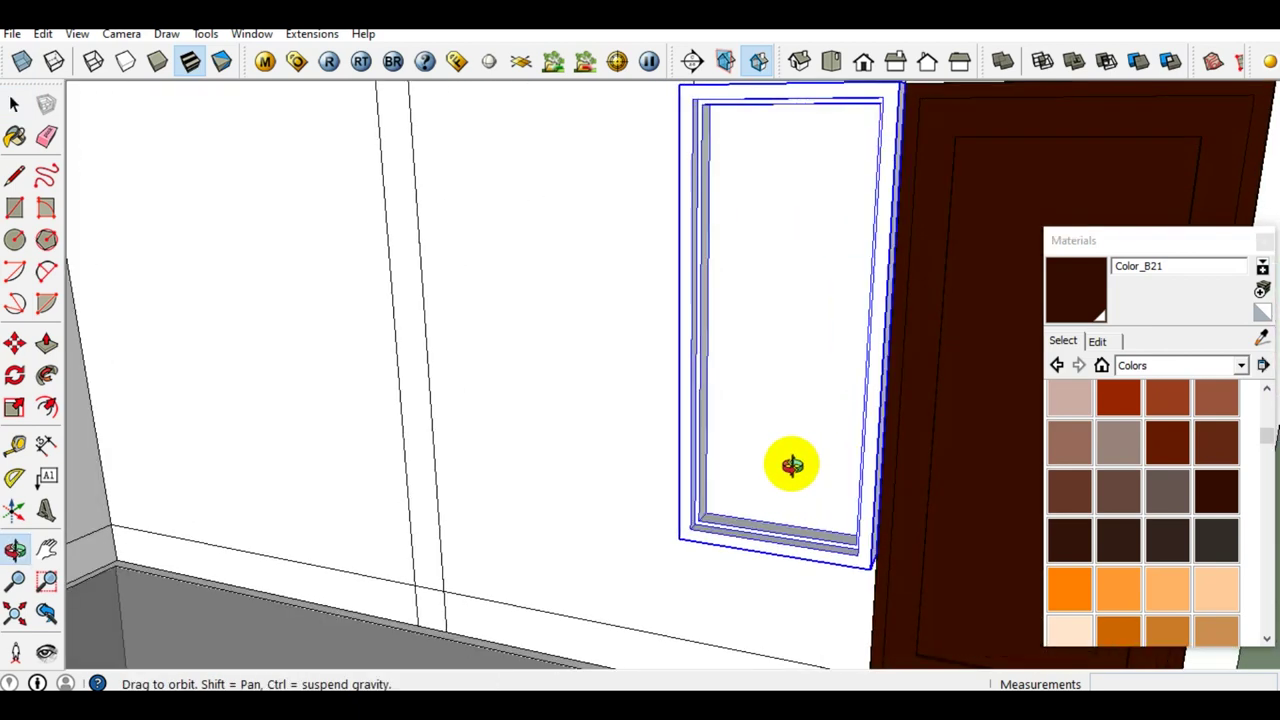
{"action": "scroll", "coordinate": [691, 514], "scroll_direction": "up", "scroll_amount": 2}
{"action": "right_click", "coordinate": [676, 495]}
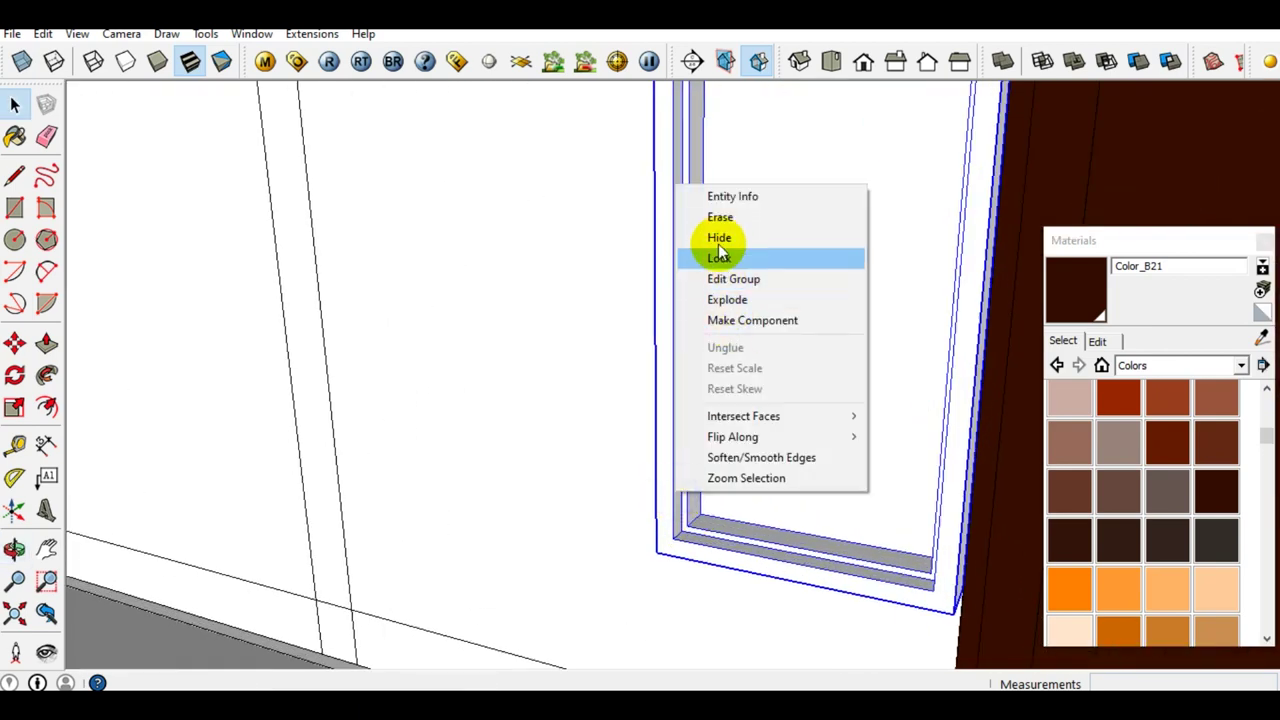
Hide the frame and push the opening face 150 mm back into the wall.
{"action": "left_click", "coordinate": [720, 240]}
{"action": "scroll", "coordinate": [711, 357], "scroll_direction": "down", "scroll_amount": 2}
{"action": "scroll", "coordinate": [786, 436], "scroll_direction": "down", "scroll_amount": 2}
{"action": "left_click", "coordinate": [790, 432]}
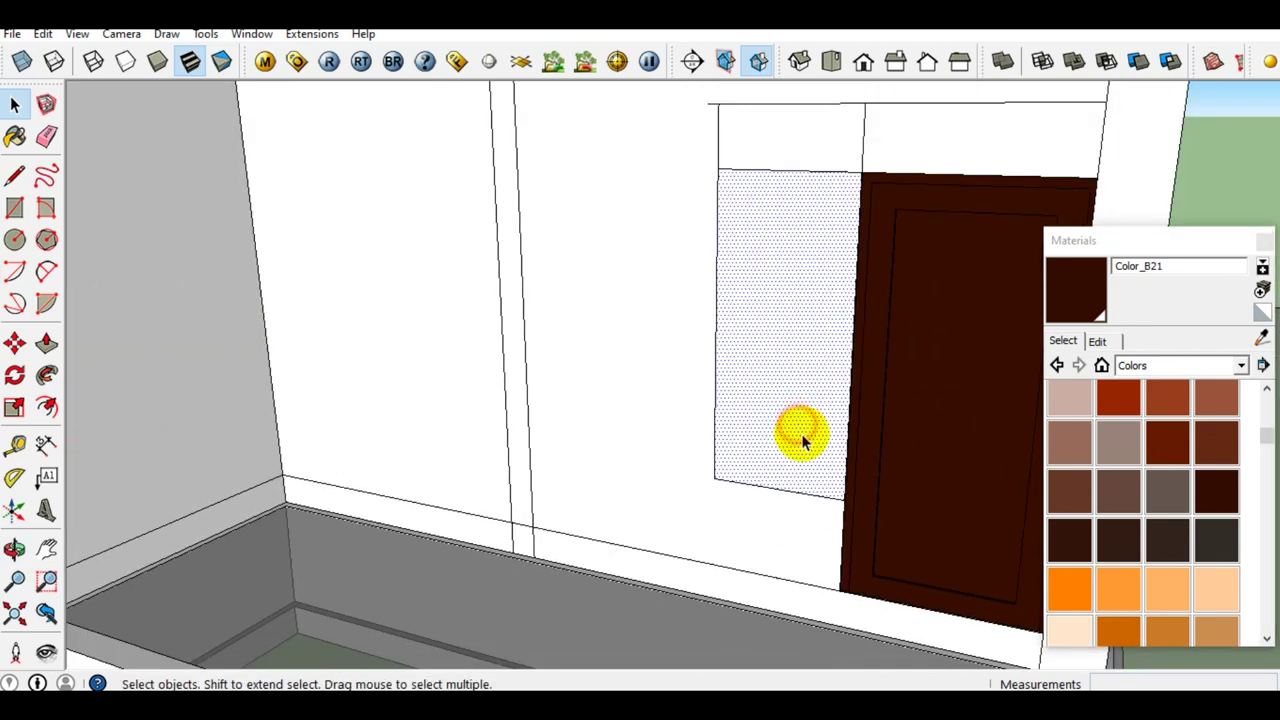
{"action": "scroll", "coordinate": [800, 435], "scroll_direction": "up", "scroll_amount": 3}
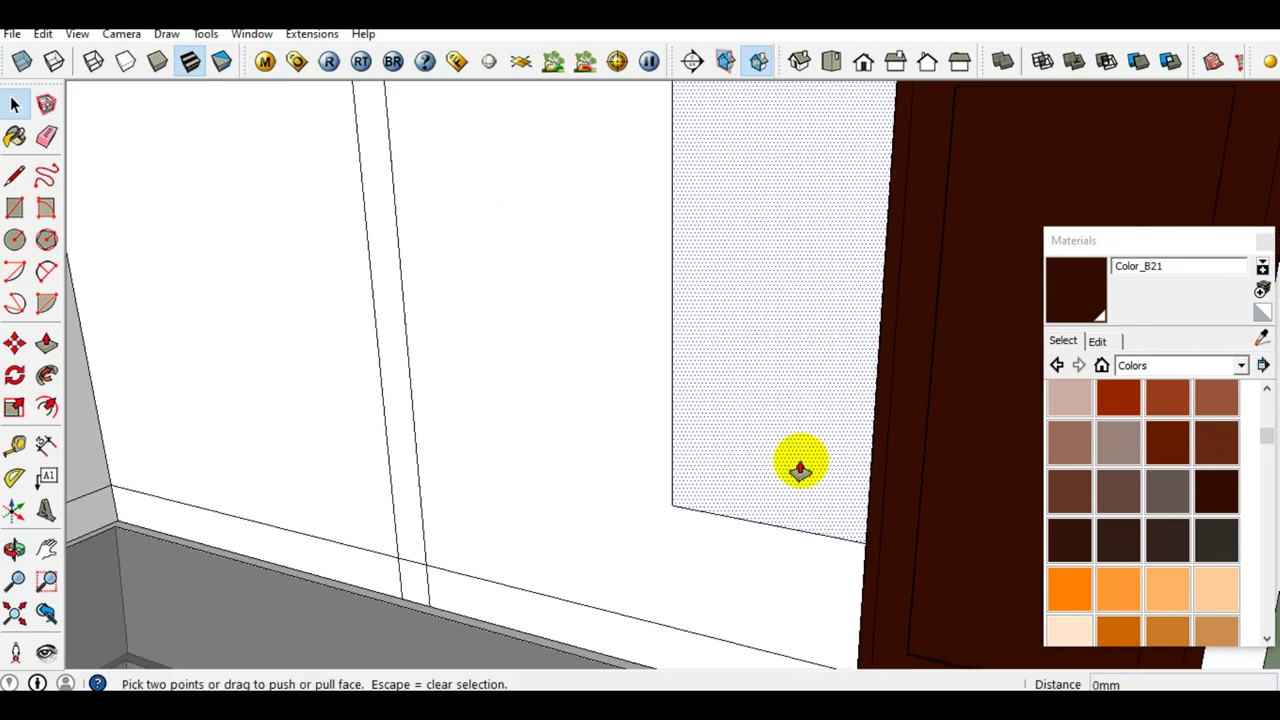
{"action": "left_click", "coordinate": [800, 470]}
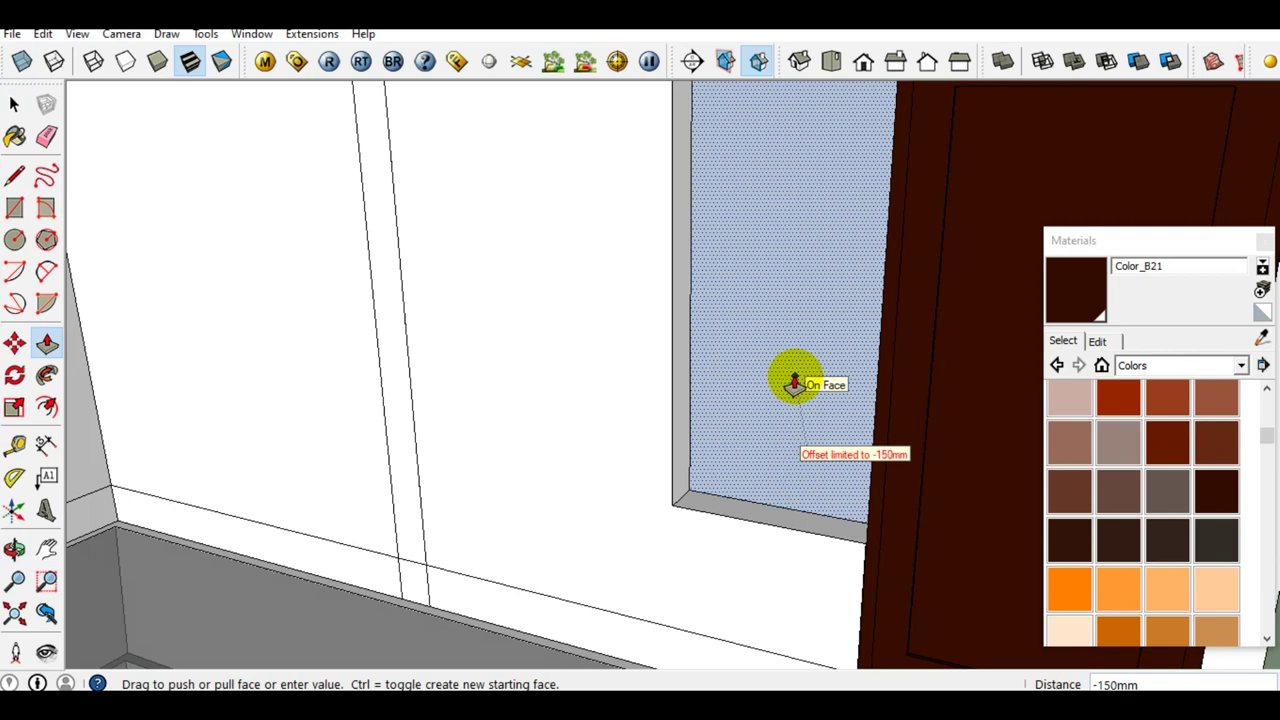
{"action": "left_click", "coordinate": [795, 385]}
{"action": "scroll", "coordinate": [720, 410], "scroll_direction": "down", "scroll_amount": 3}
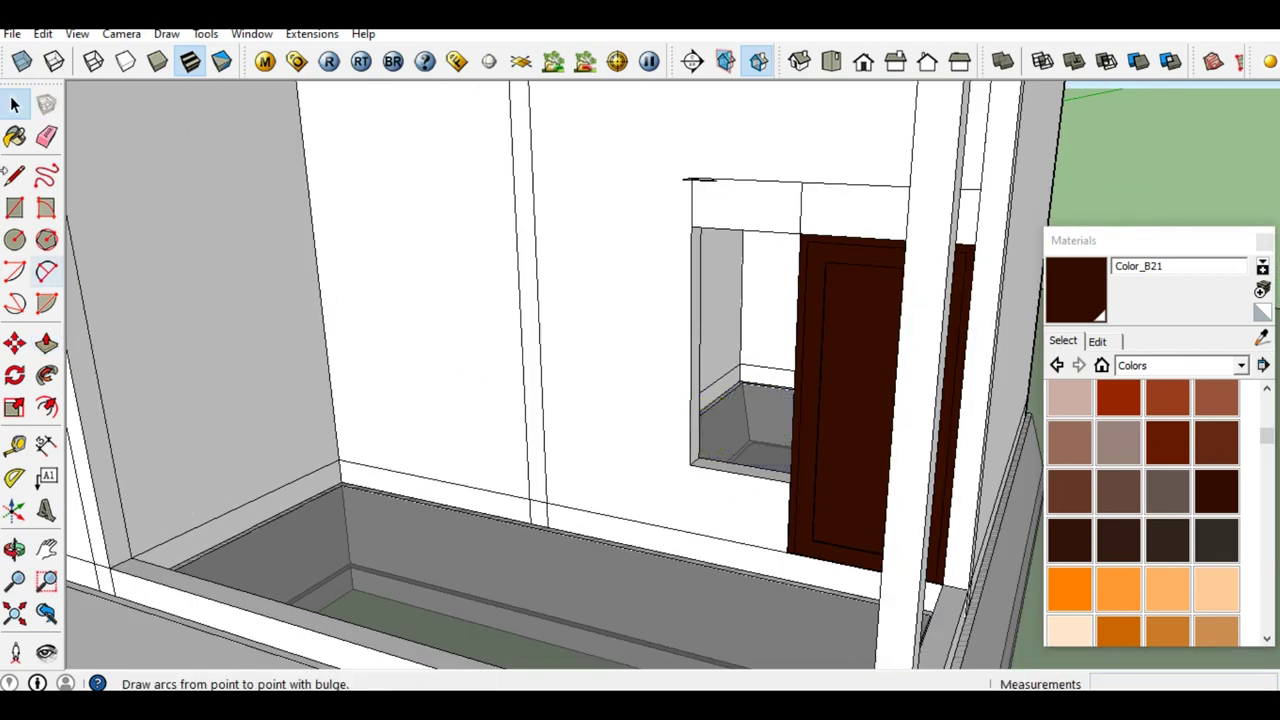
Use Edit > Unhide > Last to show the window frame again.
{"action": "left_click", "coordinate": [44, 36]}
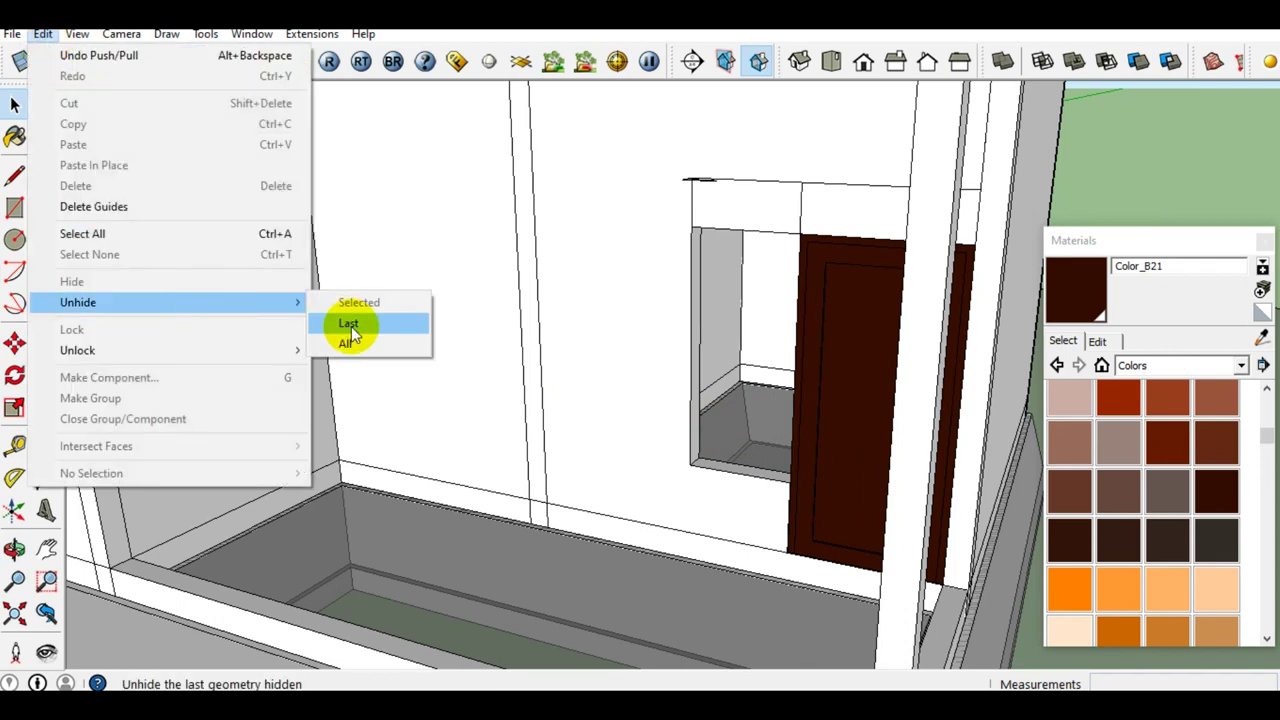
{"action": "mouse_move", "coordinate": [78, 302]}
{"action": "left_click", "coordinate": [351, 324]}
{"action": "scroll", "coordinate": [766, 462], "scroll_direction": "up", "scroll_amount": 3}
{"action": "scroll", "coordinate": [760, 455], "scroll_direction": "up", "scroll_amount": 2}
{"action": "scroll", "coordinate": [762, 451], "scroll_direction": "up", "scroll_amount": 2}
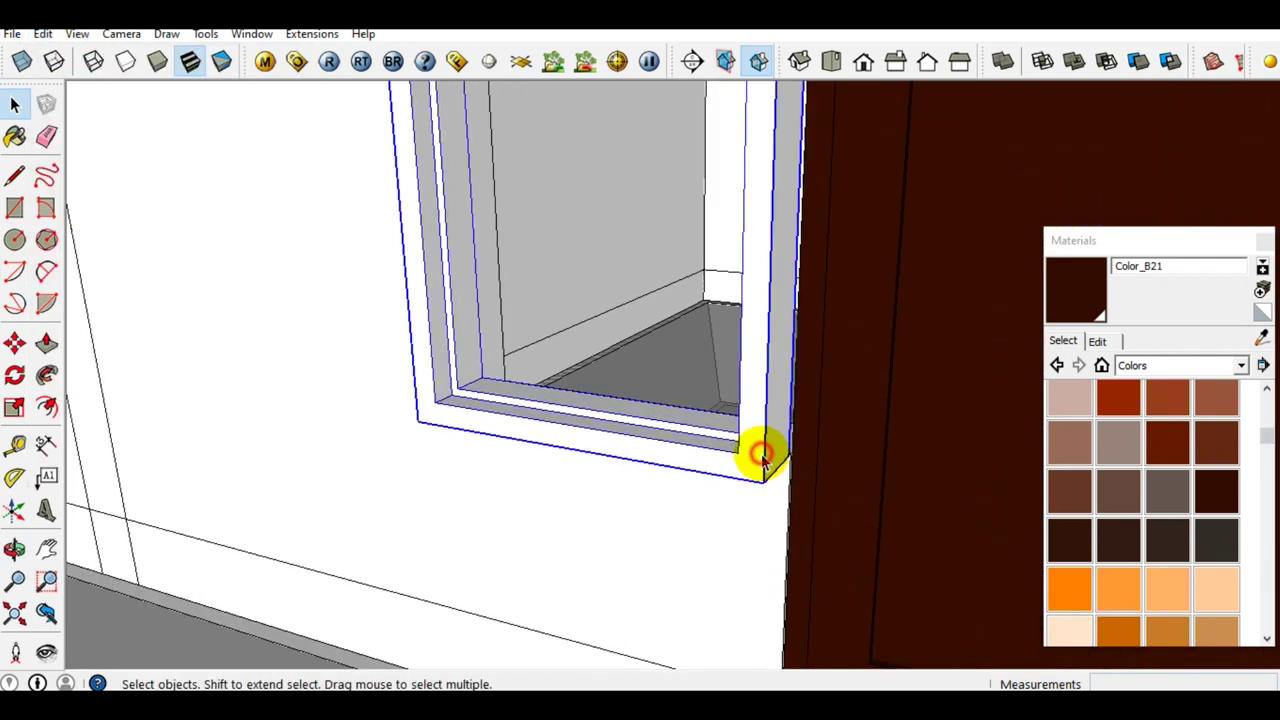
Move the selected window frame from its lower corner onto the wall corner.
{"action": "left_click", "coordinate": [763, 452]}
{"action": "scroll", "coordinate": [740, 462], "scroll_direction": "up", "scroll_amount": 2}
{"action": "middle_click_drag", "start_coordinate": [720, 470], "coordinate": [857, 563]}
{"action": "scroll", "coordinate": [857, 514], "scroll_direction": "up", "scroll_amount": 2}
{"action": "middle_click_drag", "start_coordinate": [857, 514], "coordinate": [680, 518]}
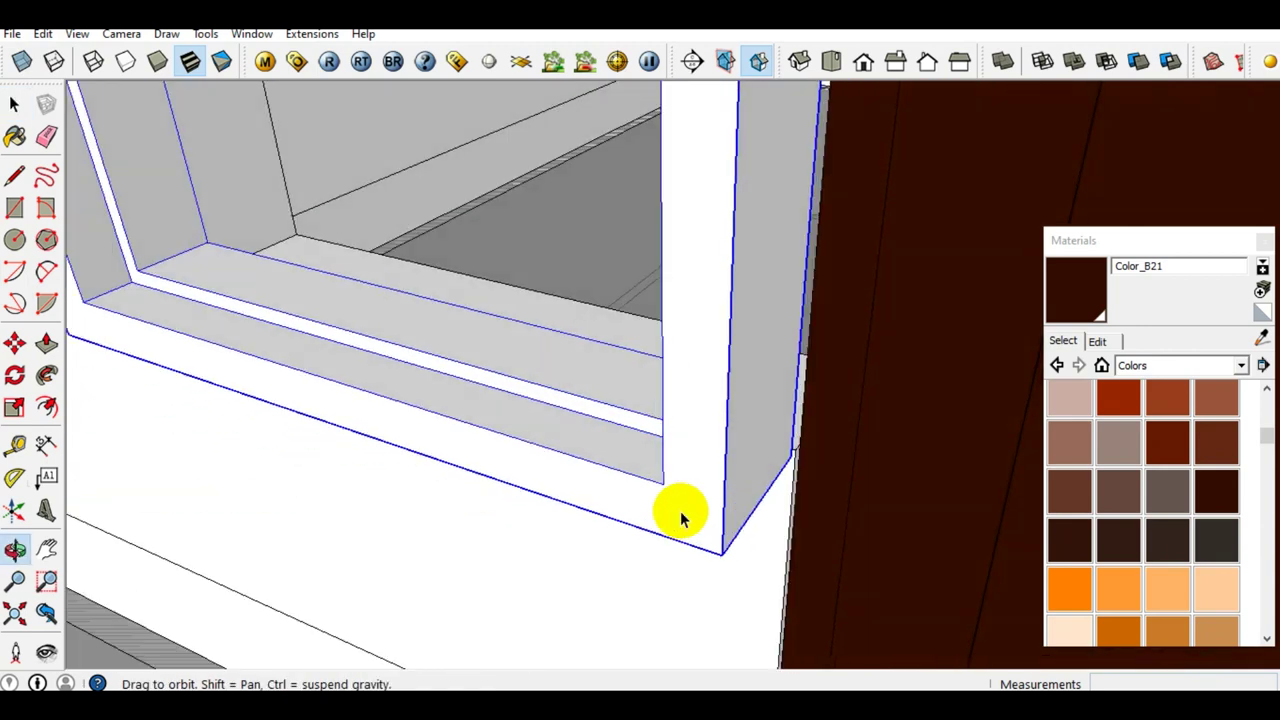
{"action": "key", "text": "m"}
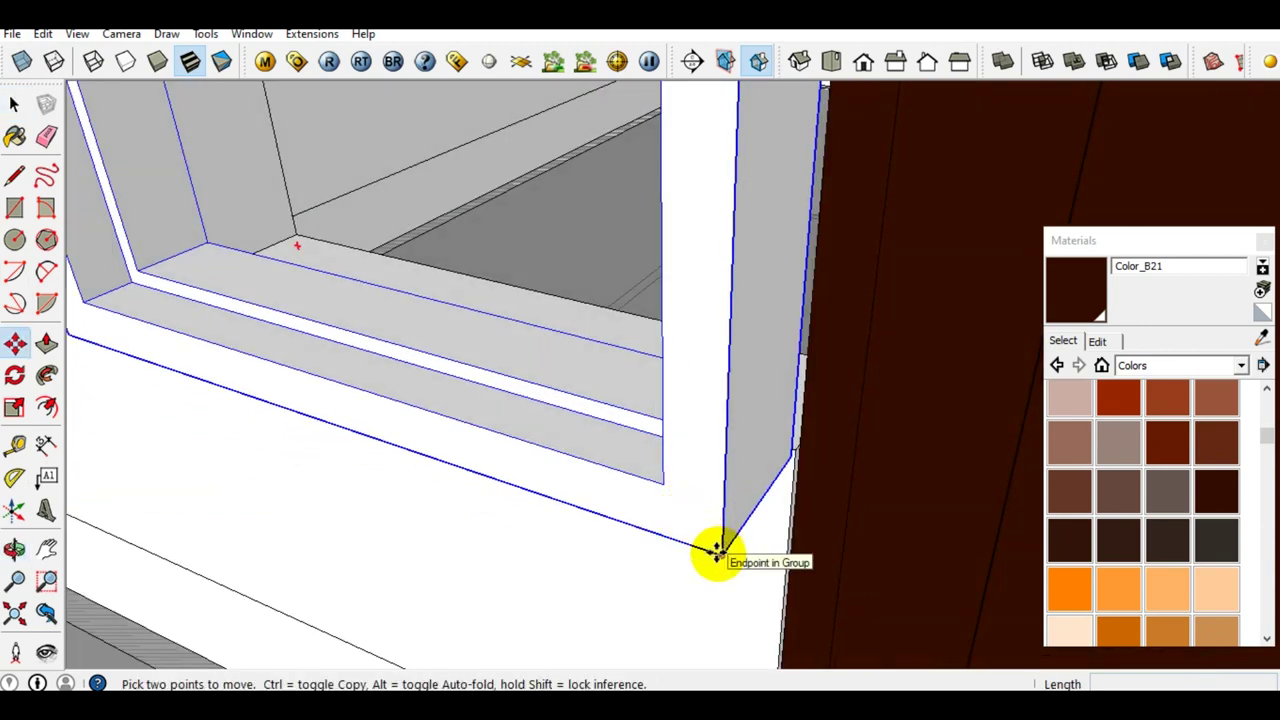
{"action": "left_click", "coordinate": [717, 551]}
{"action": "left_click", "coordinate": [793, 449]}
{"action": "mouse_move", "coordinate": [793, 449]}
{"action": "middle_mouse_down"}
{"action": "mouse_move", "coordinate": [877, 423]}
{"action": "mouse_move", "coordinate": [398, 591]}
{"action": "mouse_move", "coordinate": [297, 451]}
{"action": "mouse_move", "coordinate": [374, 434]}
{"action": "mouse_move", "coordinate": [367, 480]}
{"action": "middle_mouse_up"}
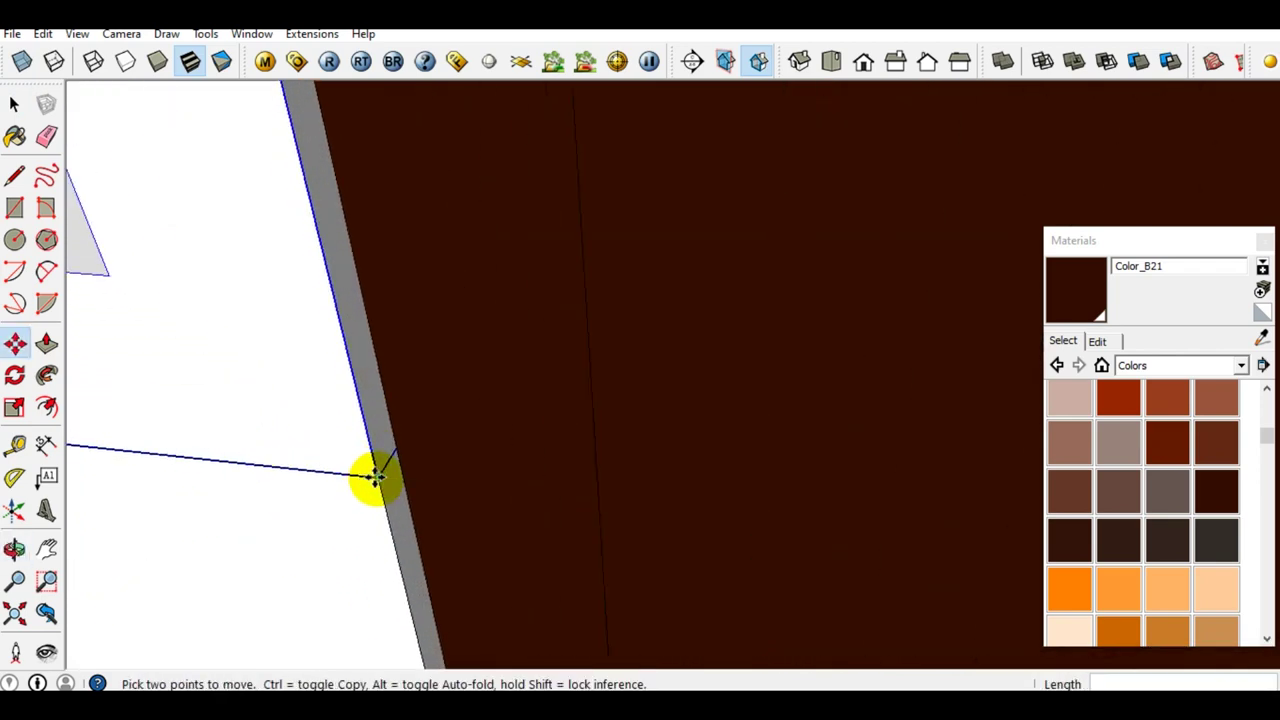
Nudge the window frame 10mm over onto the wall edge.
{"action": "left_click", "coordinate": [374, 478]}
{"action": "left_click", "coordinate": [393, 455]}
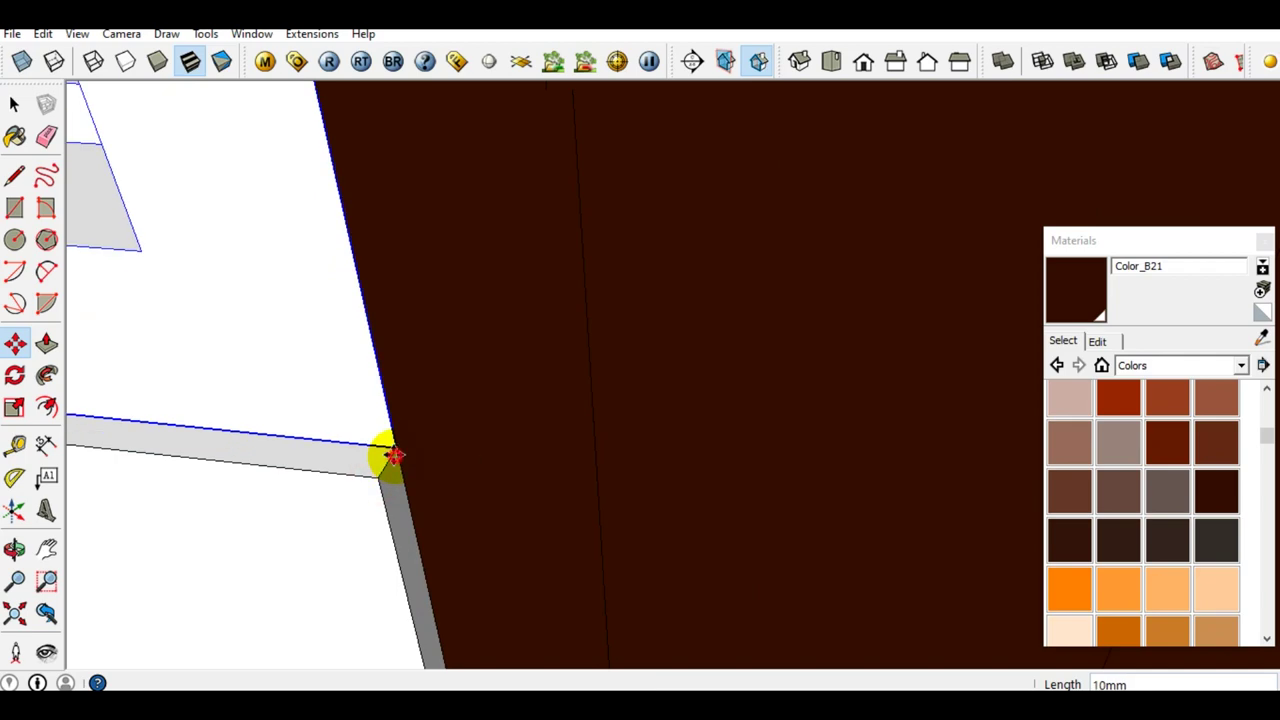
{"action": "key", "text": "space"}
{"action": "mouse_move", "coordinate": [416, 461]}
{"action": "middle_mouse_down"}
{"action": "mouse_move", "coordinate": [637, 479]}
{"action": "mouse_move", "coordinate": [1145, 386]}
{"action": "middle_mouse_up"}
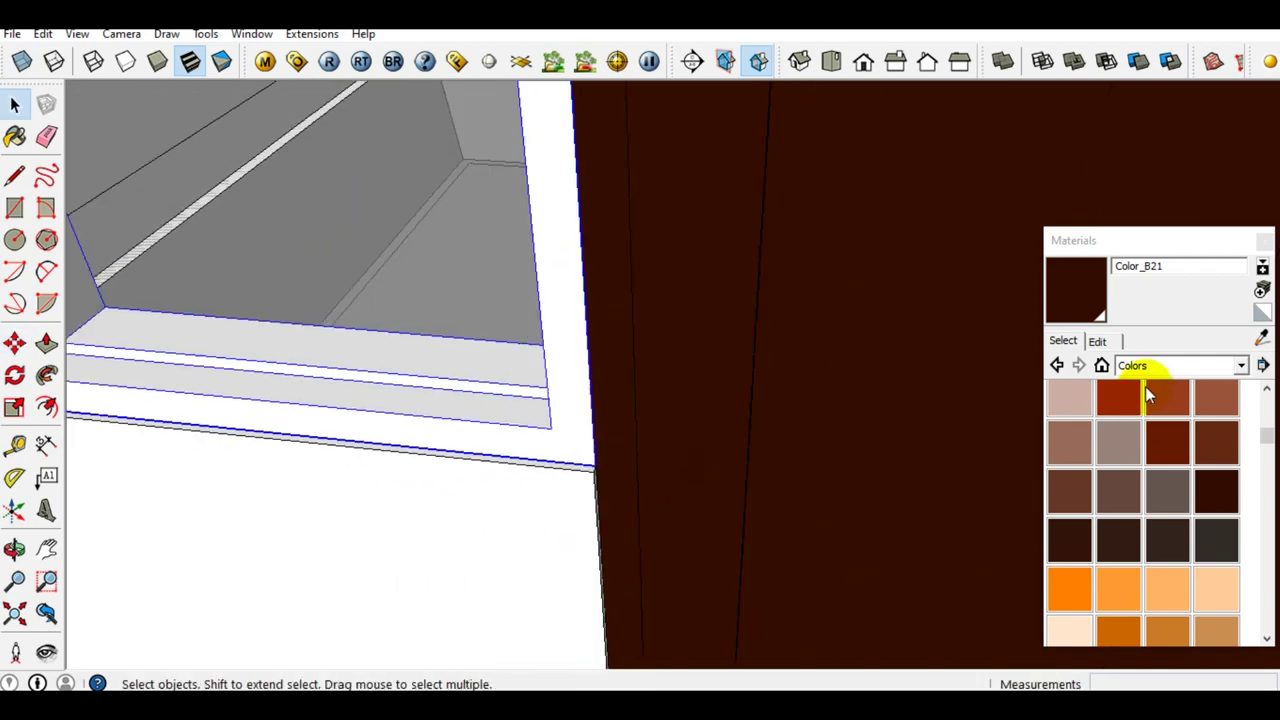
Paint the window frame dark brown Color_B21.
{"action": "left_click", "coordinate": [1082, 305]}
{"action": "left_click", "coordinate": [580, 421]}
{"action": "mouse_move", "coordinate": [580, 423]}
{"action": "middle_mouse_down"}
{"action": "mouse_move", "coordinate": [600, 466]}
{"action": "mouse_move", "coordinate": [769, 434]}
{"action": "mouse_move", "coordinate": [673, 428]}
{"action": "mouse_move", "coordinate": [748, 451]}
{"action": "mouse_move", "coordinate": [651, 463]}
{"action": "mouse_move", "coordinate": [655, 430]}
{"action": "mouse_move", "coordinate": [563, 414]}
{"action": "middle_mouse_up"}
Move one frame part 45mm to the endpoint beside the door.
{"action": "double_click", "coordinate": [567, 410]}
{"action": "middle_click_drag", "start_coordinate": [567, 410], "coordinate": [588, 473]}
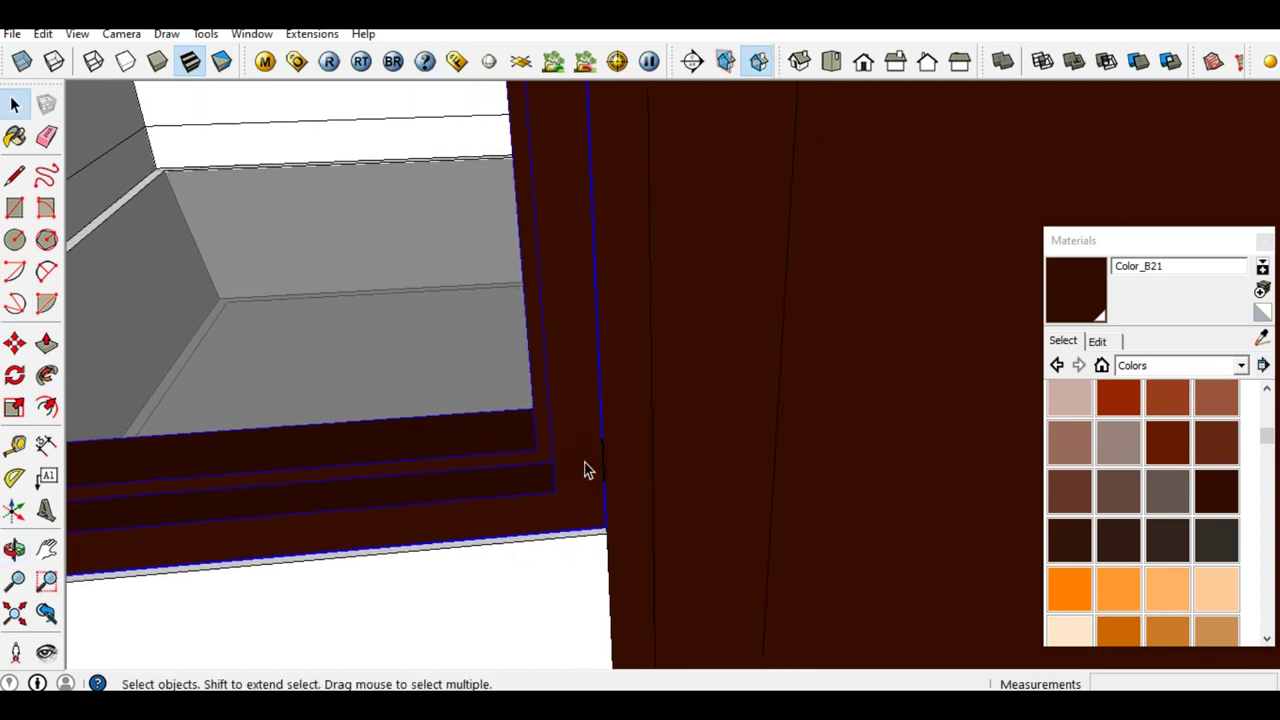
{"action": "left_click", "coordinate": [560, 528]}
{"action": "scroll", "coordinate": [571, 510], "scroll_direction": "up", "scroll_amount": 1}
{"action": "key", "text": "m"}
{"action": "scroll", "coordinate": [571, 514], "scroll_direction": "up", "scroll_amount": 1}
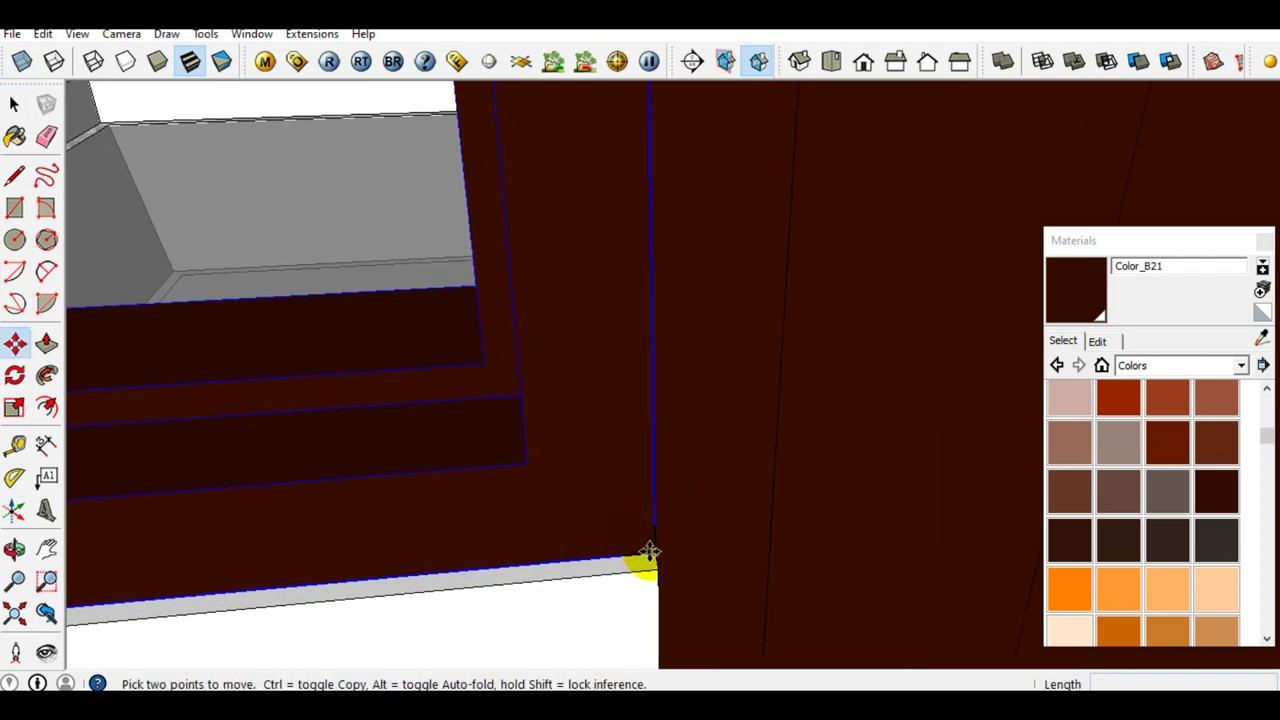
{"action": "left_click", "coordinate": [655, 550]}
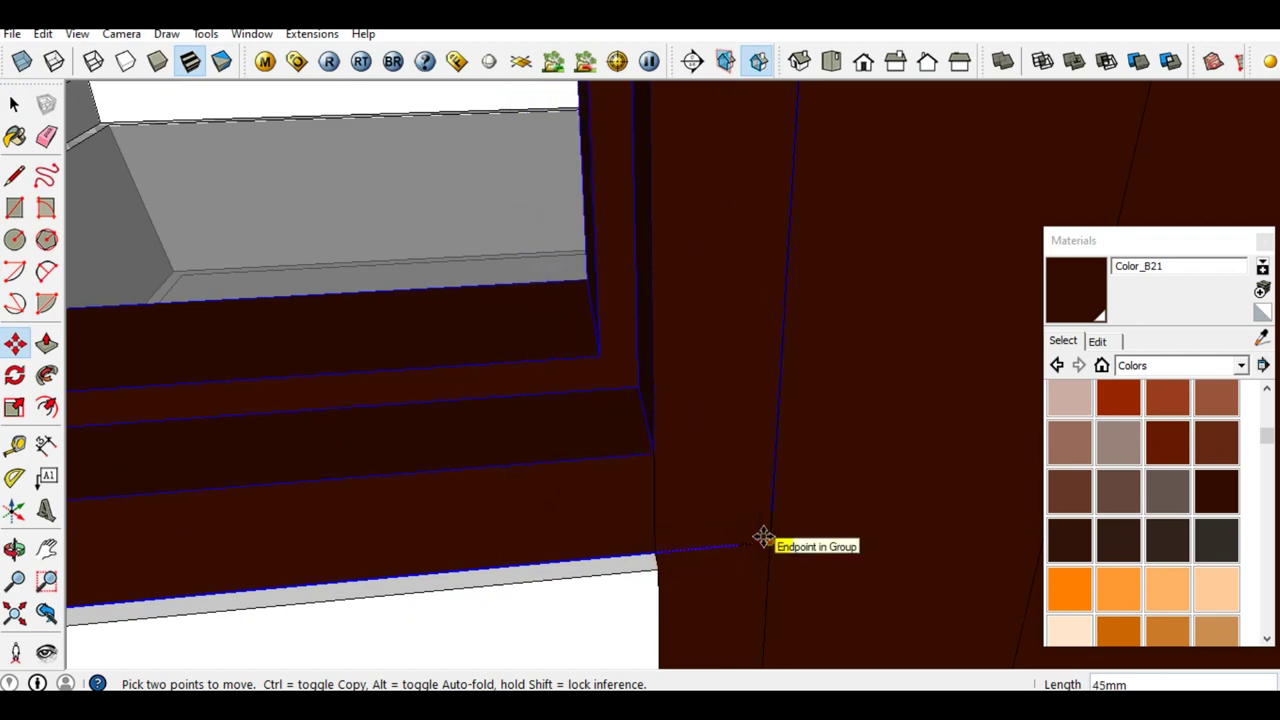
{"action": "left_click", "coordinate": [734, 540]}
{"action": "key", "text": "space"}
{"action": "scroll", "coordinate": [623, 509], "scroll_direction": "down", "scroll_amount": 2}
{"action": "scroll", "coordinate": [623, 509], "scroll_direction": "down", "scroll_amount": 3}
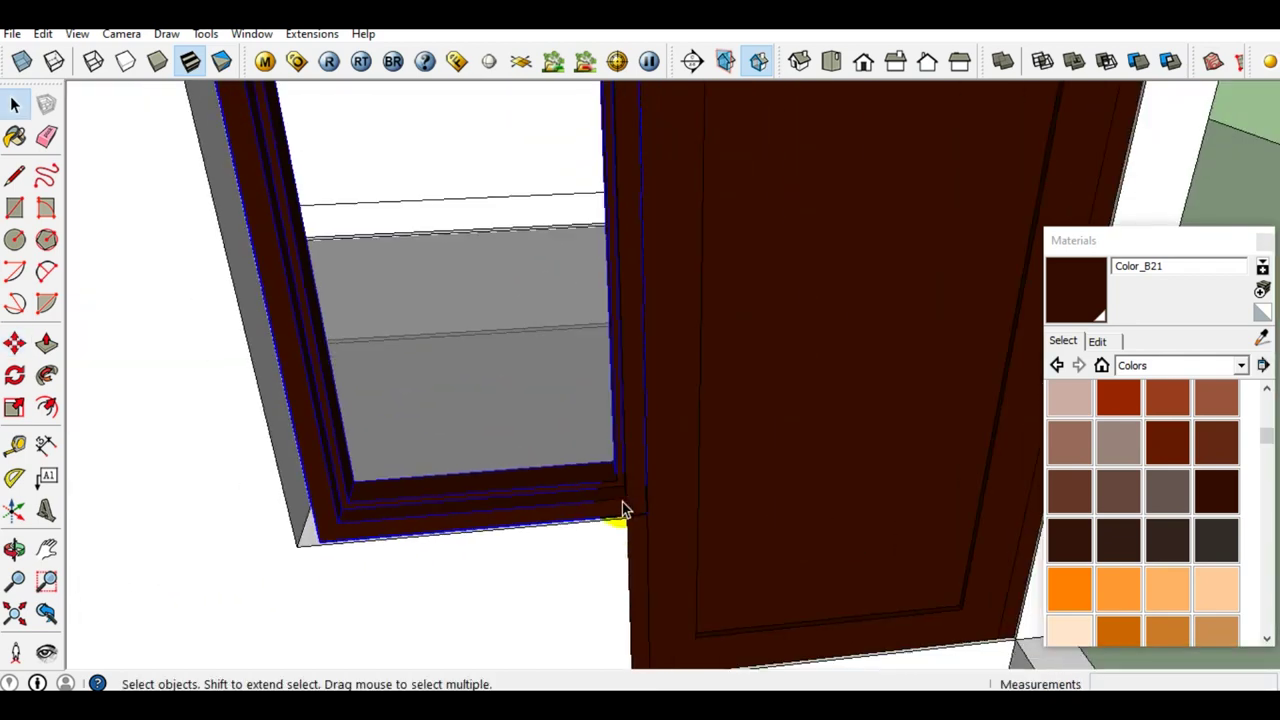
Select the window frame group together with its lower post.
{"action": "scroll", "coordinate": [630, 490], "scroll_direction": "down", "scroll_amount": 2}
{"action": "mouse_move", "coordinate": [643, 471]}
{"action": "middle_mouse_down"}
{"action": "mouse_move", "coordinate": [608, 594]}
{"action": "mouse_move", "coordinate": [614, 471]}
{"action": "middle_mouse_up"}
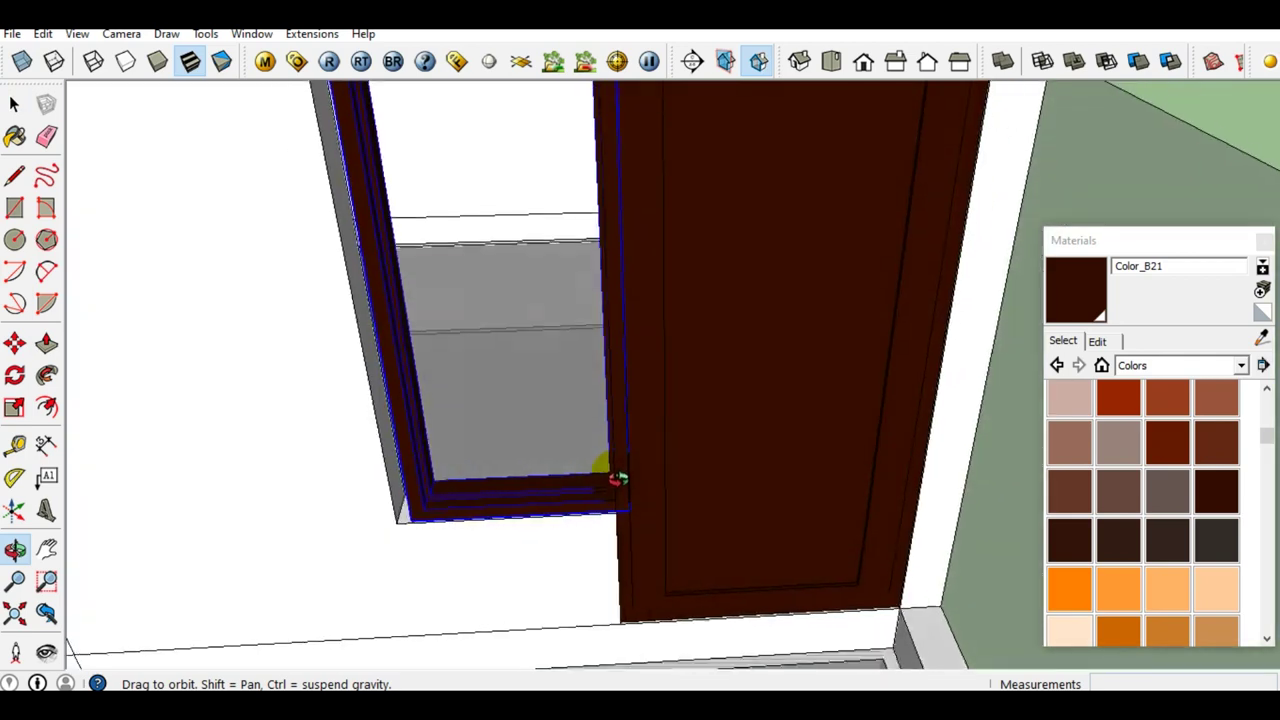
{"action": "scroll", "coordinate": [608, 523], "scroll_direction": "up", "scroll_amount": 3}
{"action": "scroll", "coordinate": [617, 533], "scroll_direction": "up", "scroll_amount": 2}
{"action": "scroll", "coordinate": [649, 517], "scroll_direction": "up", "scroll_amount": 2}
{"action": "scroll", "coordinate": [651, 514], "scroll_direction": "up", "scroll_amount": 2}
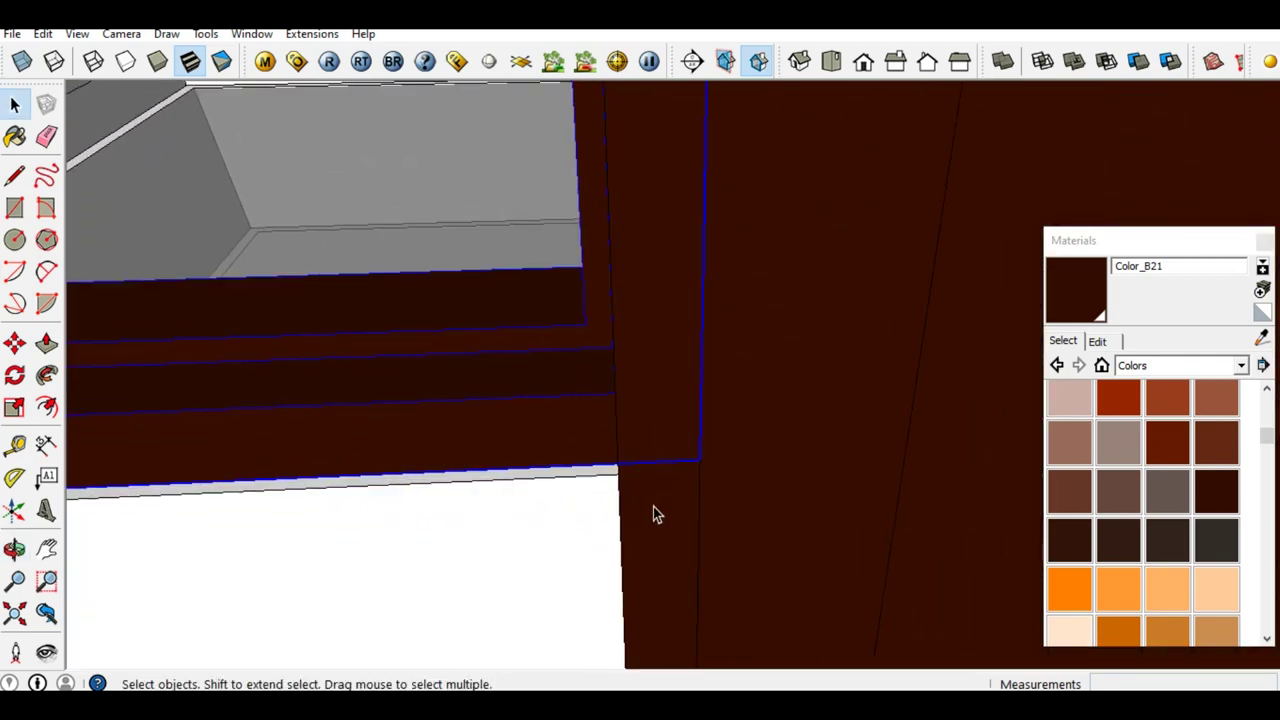
{"action": "left_click", "coordinate": [654, 503]}
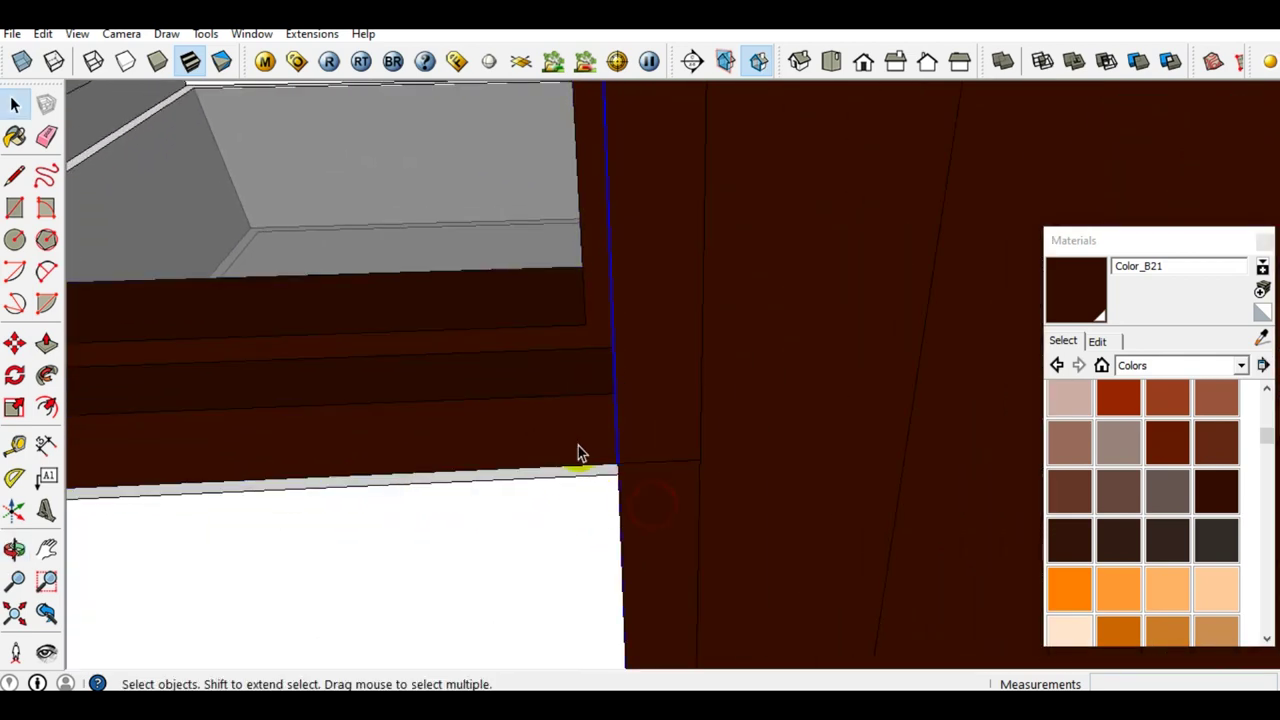
{"action": "left_click", "coordinate": [572, 446]}
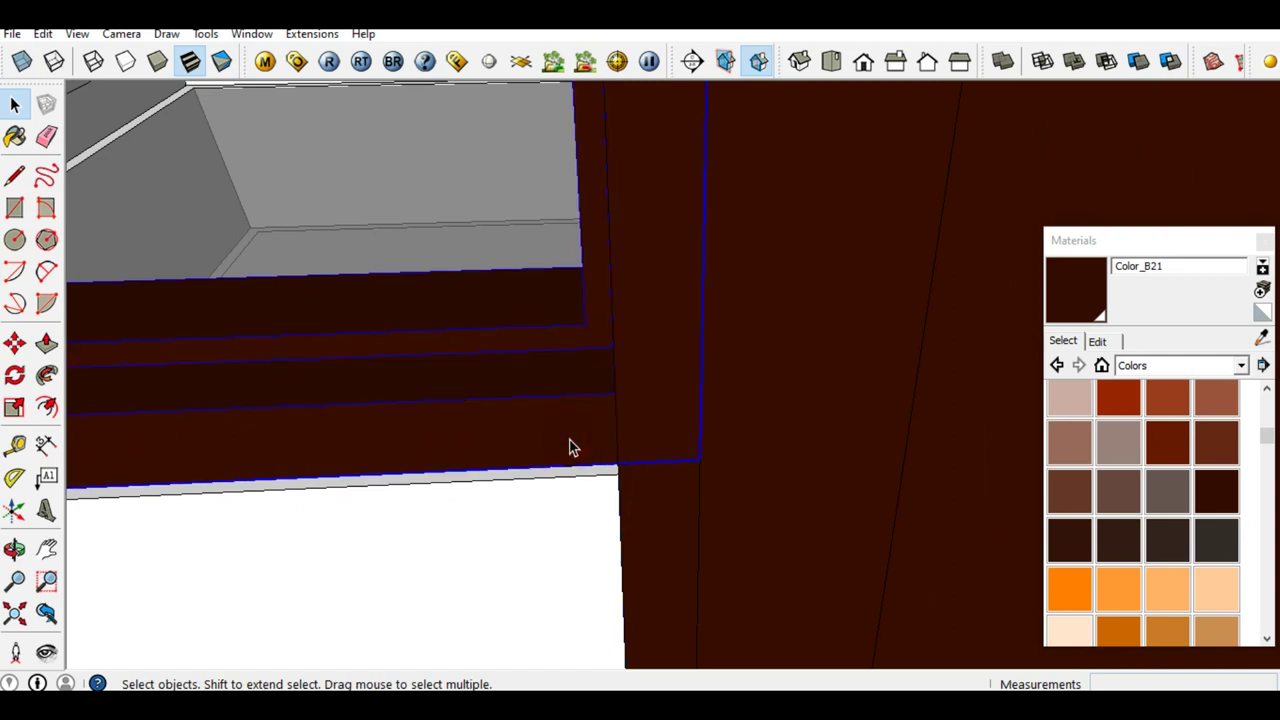
{"action": "left_click", "coordinate": [662, 531]}
{"action": "mouse_move", "coordinate": [662, 530]}
{"action": "middle_mouse_down"}
{"action": "mouse_move", "coordinate": [546, 487]}
{"action": "mouse_move", "coordinate": [517, 491]}
{"action": "middle_mouse_up"}
{"action": "left_click", "coordinate": [530, 420]}
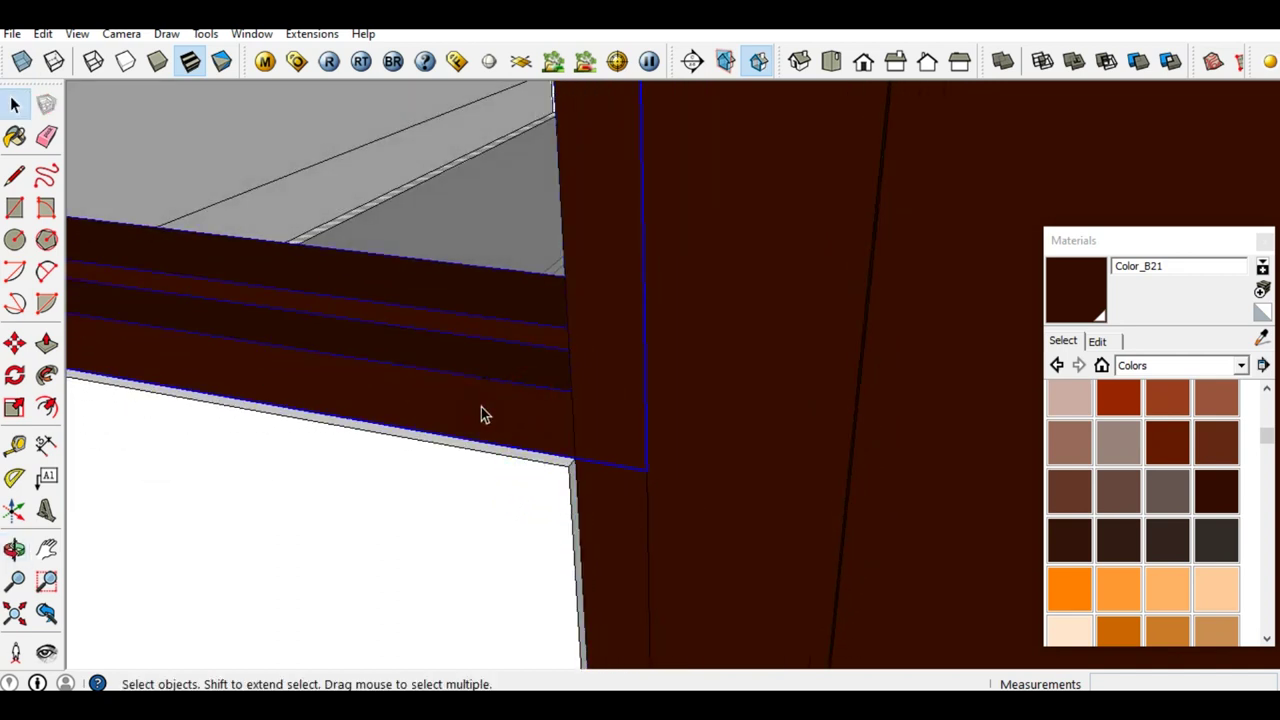
{"action": "left_click", "coordinate": [615, 553], "text": "shift"}
Merge the selected frame pieces into one solid with Outer Shell.
{"action": "right_click", "coordinate": [598, 424]}
{"action": "left_click", "coordinate": [647, 323]}
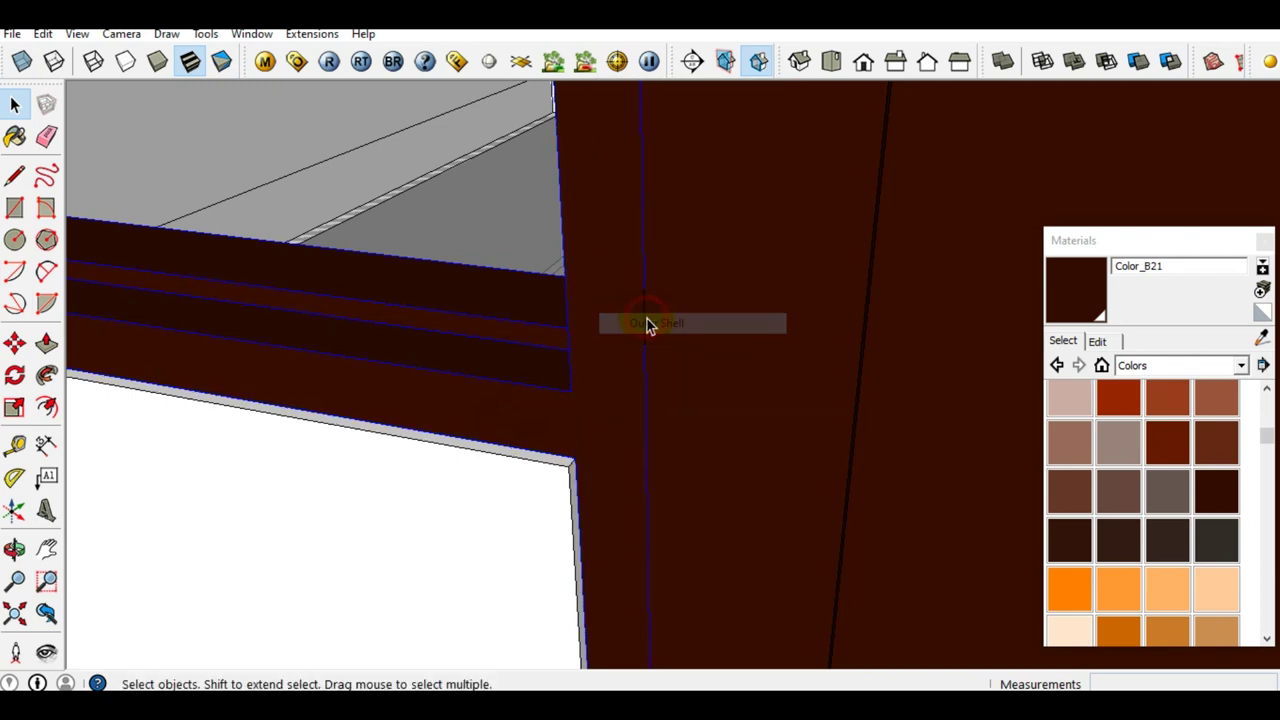
{"action": "middle_click_drag", "start_coordinate": [640, 512], "coordinate": [704, 459]}
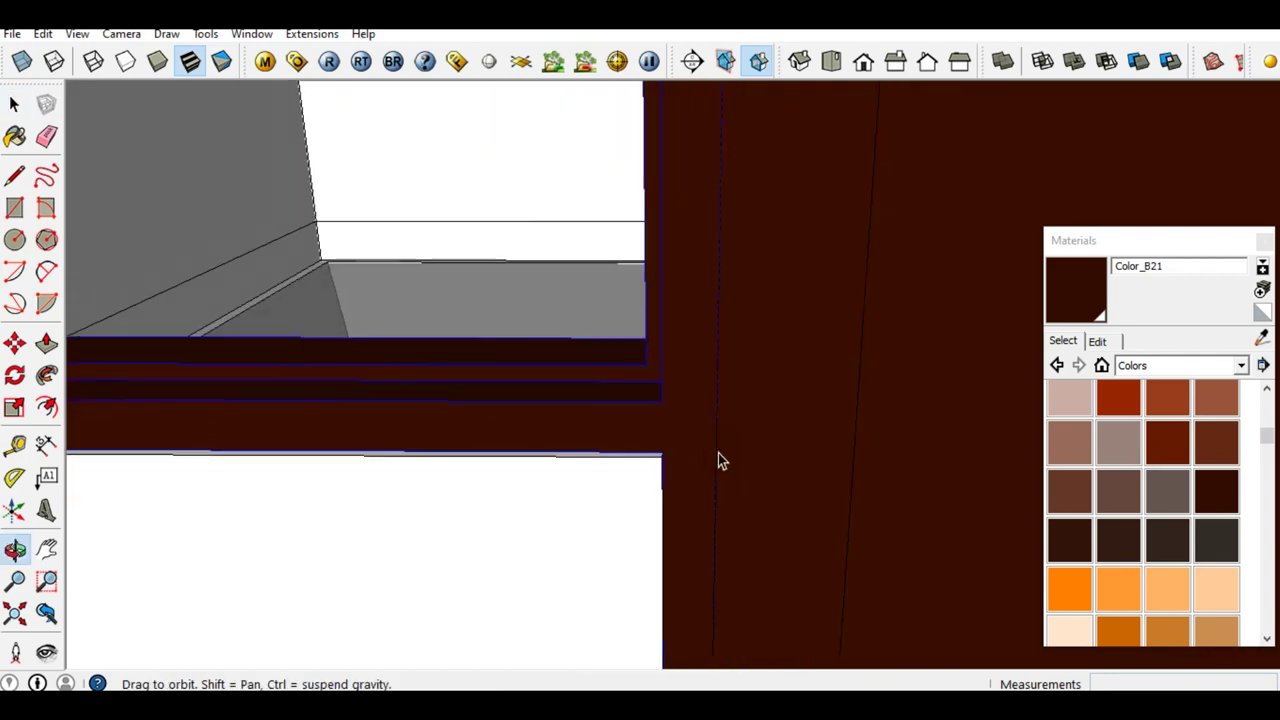
{"action": "middle_click_drag", "start_coordinate": [703, 456], "coordinate": [680, 508]}
{"action": "scroll", "coordinate": [680, 508], "scroll_direction": "down", "scroll_amount": 3}
{"action": "scroll", "coordinate": [597, 492], "scroll_direction": "up", "scroll_amount": 3}
{"action": "scroll", "coordinate": [551, 471], "scroll_direction": "up", "scroll_amount": 3}
{"action": "mouse_move", "coordinate": [551, 471]}
{"action": "middle_mouse_down"}
{"action": "mouse_move", "coordinate": [745, 449]}
{"action": "mouse_move", "coordinate": [595, 455]}
{"action": "mouse_move", "coordinate": [491, 421]}
{"action": "mouse_move", "coordinate": [600, 414]}
{"action": "mouse_move", "coordinate": [557, 423]}
{"action": "mouse_move", "coordinate": [572, 430]}
{"action": "mouse_move", "coordinate": [580, 409]}
{"action": "mouse_move", "coordinate": [594, 490]}
{"action": "mouse_move", "coordinate": [596, 440]}
{"action": "middle_mouse_up"}
{"action": "scroll", "coordinate": [594, 490], "scroll_direction": "down", "scroll_amount": 3}
{"action": "mouse_move", "coordinate": [594, 298]}
{"action": "middle_mouse_down"}
{"action": "mouse_move", "coordinate": [634, 206]}
{"action": "mouse_move", "coordinate": [586, 143]}
{"action": "middle_mouse_up"}
{"action": "scroll", "coordinate": [562, 113], "scroll_direction": "up", "scroll_amount": 1}
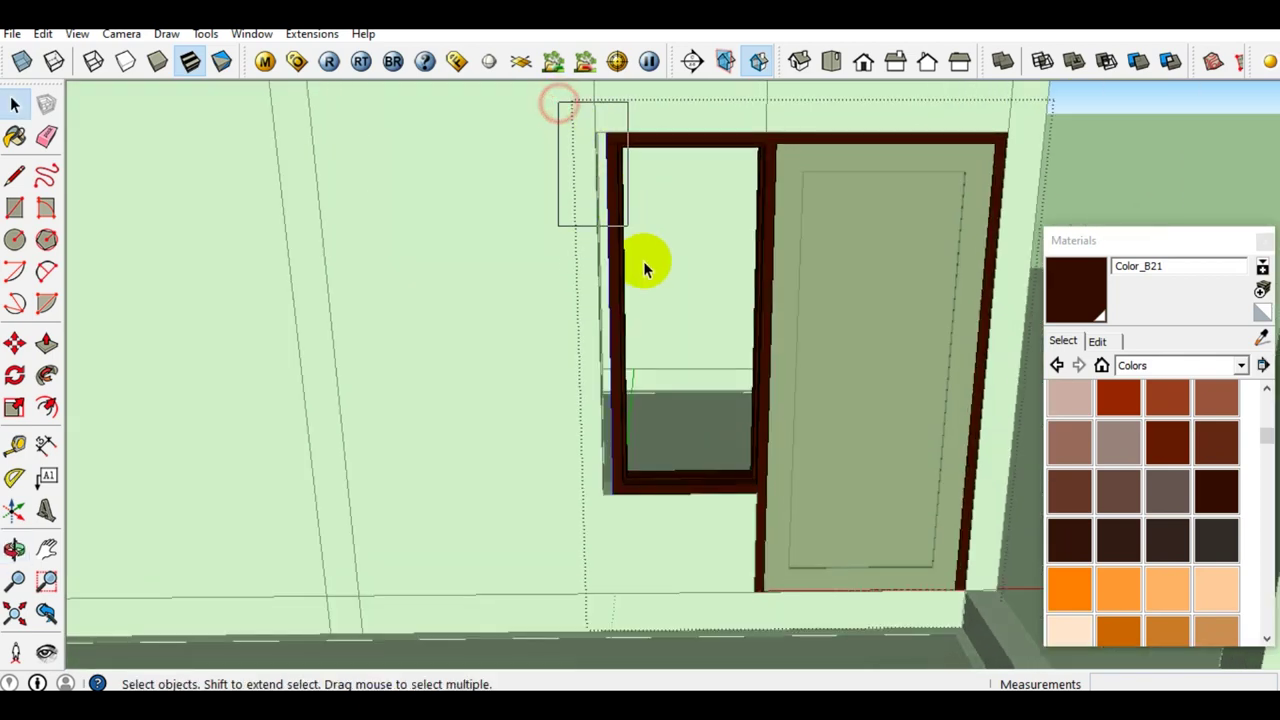
Move the left window jamb 45 mm from its corner toward the opening's edge.
{"action": "left_click", "coordinate": [691, 545]}
{"action": "scroll", "coordinate": [660, 520], "scroll_direction": "up", "scroll_amount": 2}
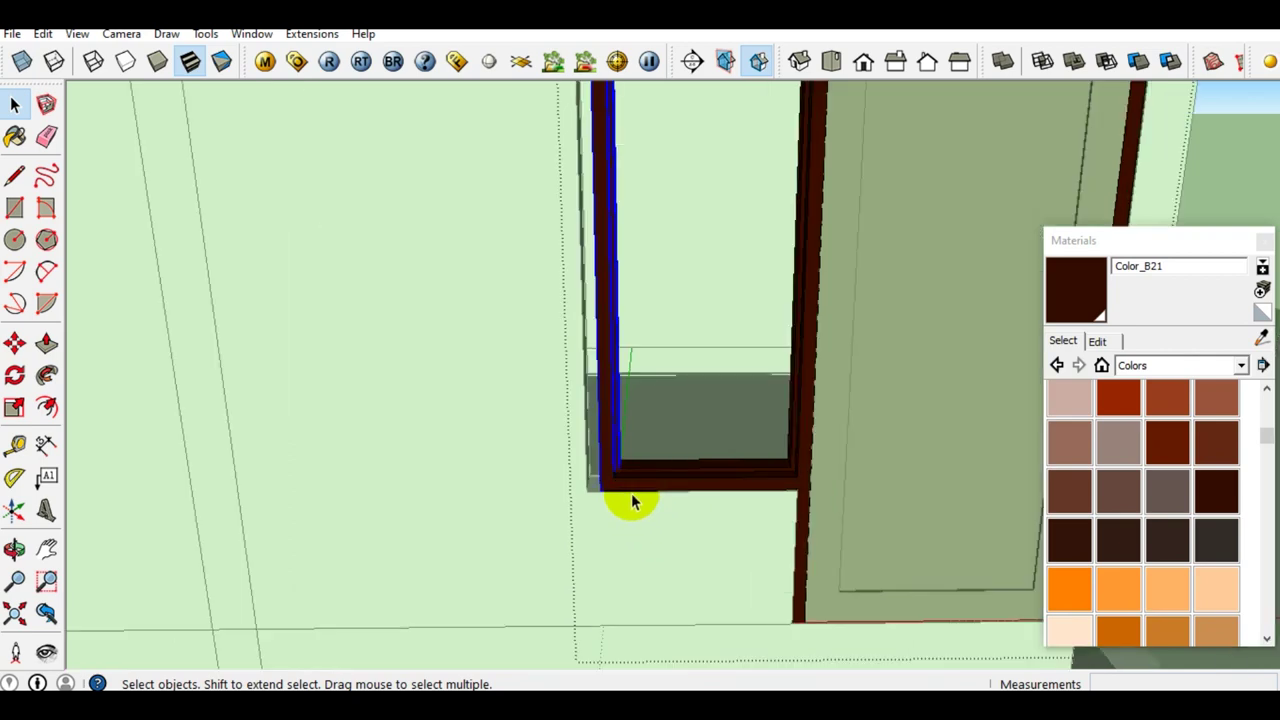
{"action": "scroll", "coordinate": [625, 495], "scroll_direction": "up", "scroll_amount": 2}
{"action": "mouse_move", "coordinate": [625, 495]}
{"action": "middle_mouse_down"}
{"action": "mouse_move", "coordinate": [540, 560]}
{"action": "mouse_move", "coordinate": [543, 449]}
{"action": "middle_mouse_up"}
{"action": "scroll", "coordinate": [534, 429], "scroll_direction": "up", "scroll_amount": 2}
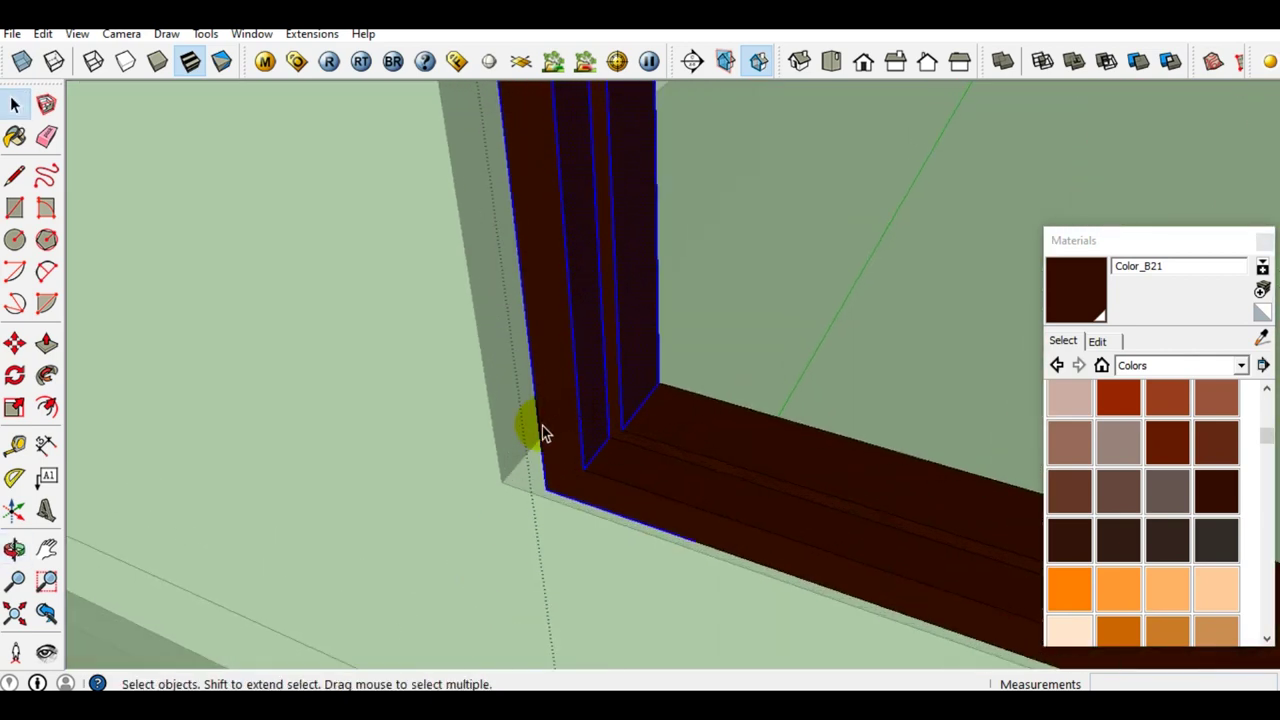
{"action": "scroll", "coordinate": [537, 447], "scroll_direction": "up", "scroll_amount": 2}
{"action": "key", "text": "m"}
{"action": "scroll", "coordinate": [571, 529], "scroll_direction": "up", "scroll_amount": 1}
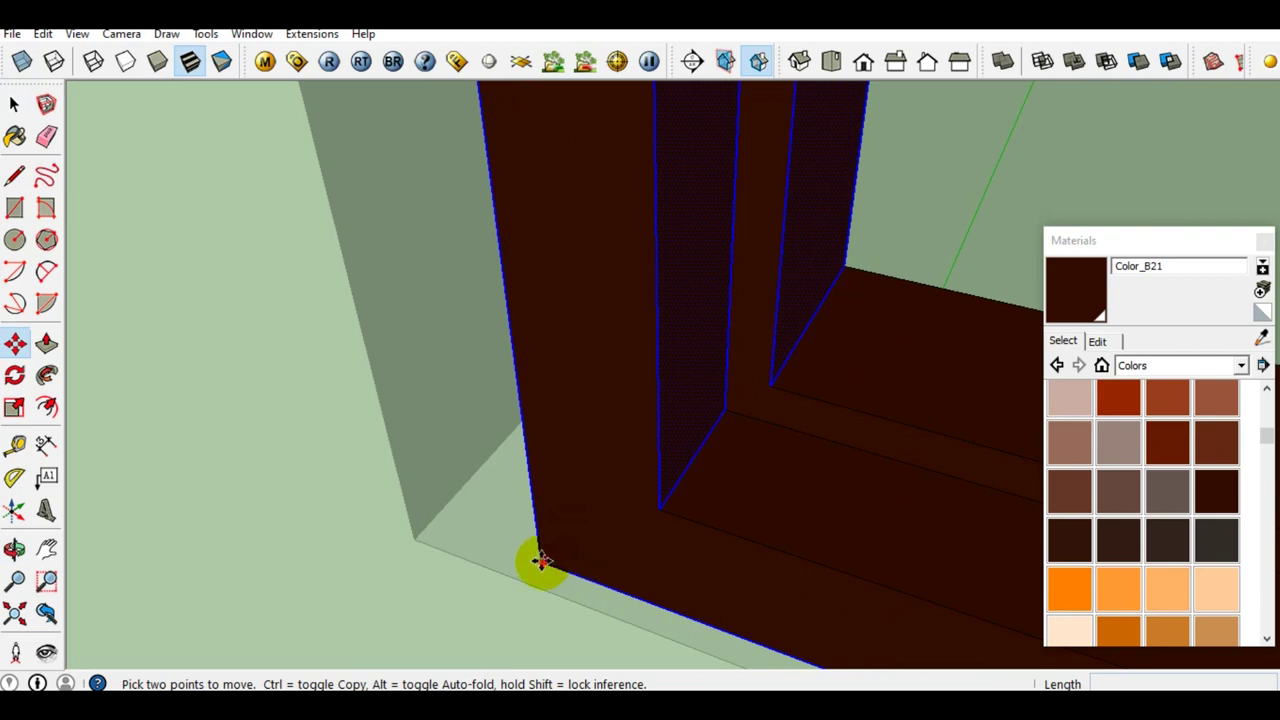
{"action": "left_click", "coordinate": [538, 560]}
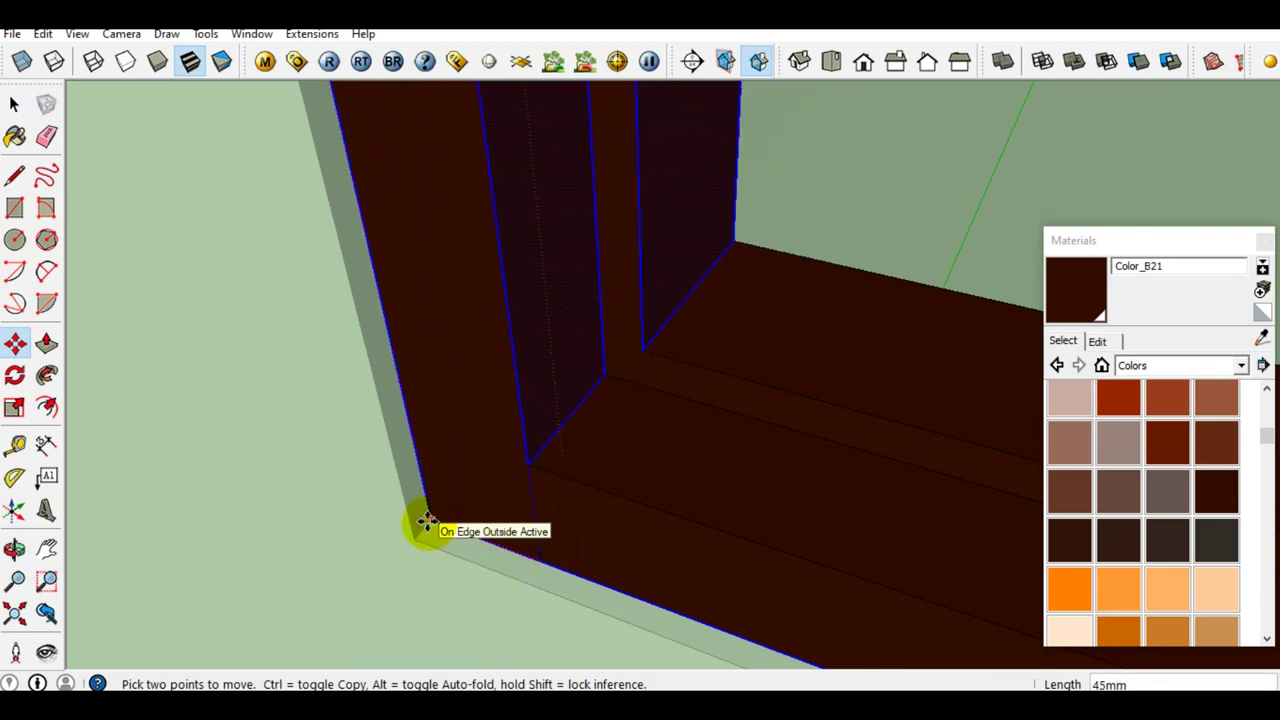
{"action": "key", "text": "space"}
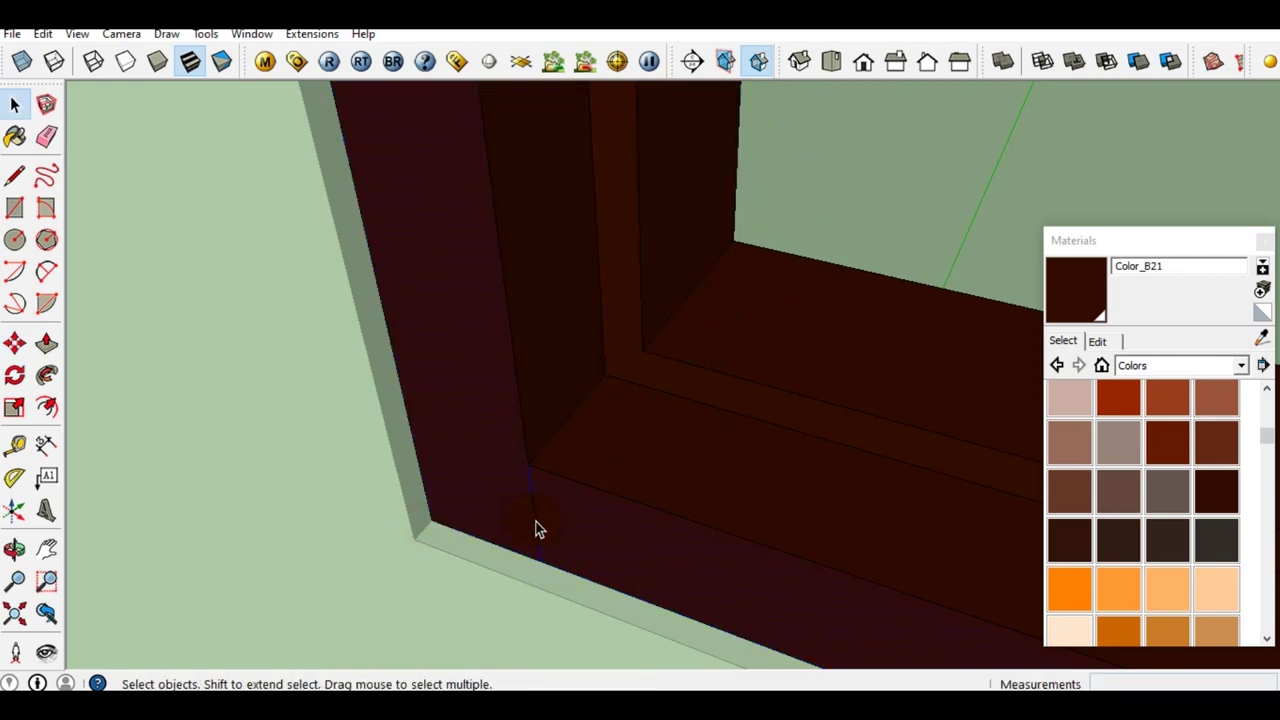
Orbit around the frame's lower-left corner, then view window and door from higher up.
{"action": "middle_click_drag", "start_coordinate": [541, 525], "coordinate": [560, 522]}
{"action": "scroll", "coordinate": [563, 520], "scroll_direction": "down", "scroll_amount": 3}
{"action": "scroll", "coordinate": [574, 485], "scroll_direction": "down", "scroll_amount": 3}
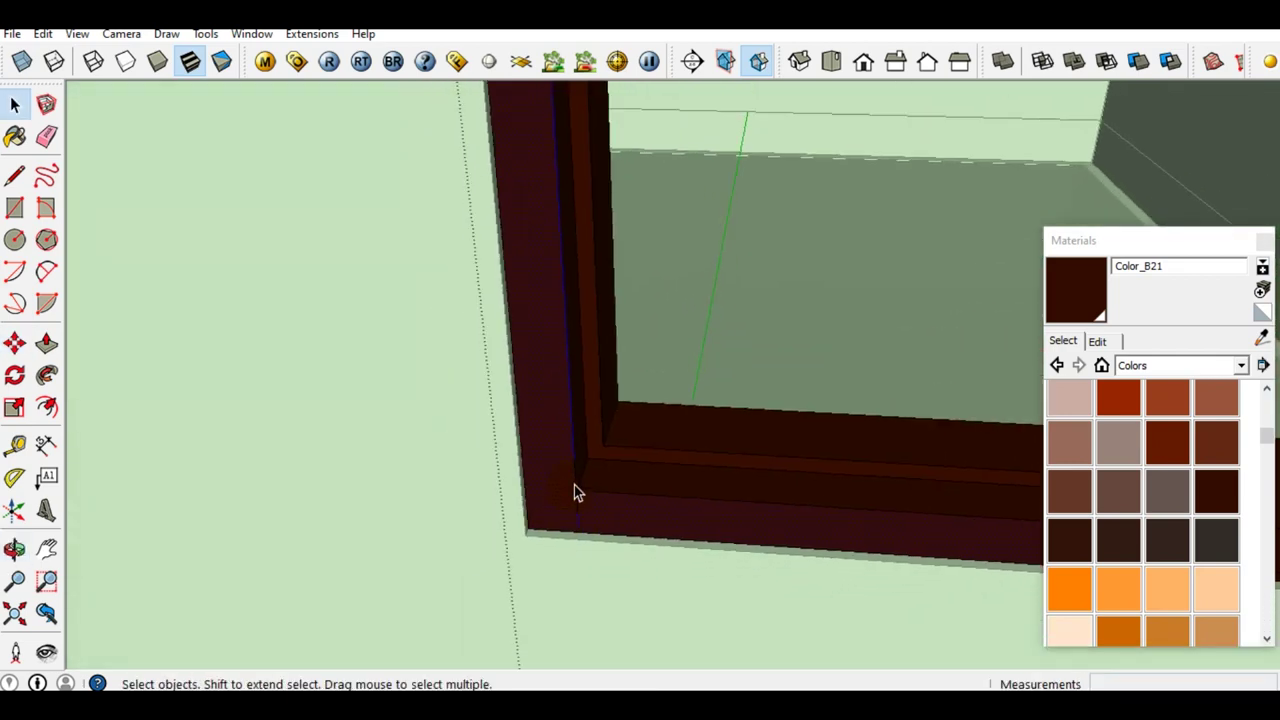
{"action": "scroll", "coordinate": [581, 461], "scroll_direction": "down", "scroll_amount": 3}
{"action": "scroll", "coordinate": [583, 468], "scroll_direction": "down", "scroll_amount": 3}
{"action": "mouse_move", "coordinate": [583, 468]}
{"action": "middle_mouse_down"}
{"action": "mouse_move", "coordinate": [563, 531]}
{"action": "mouse_move", "coordinate": [586, 380]}
{"action": "mouse_move", "coordinate": [597, 423]}
{"action": "middle_mouse_up"}
{"action": "scroll", "coordinate": [563, 580], "scroll_direction": "up", "scroll_amount": 2}
{"action": "scroll", "coordinate": [563, 580], "scroll_direction": "down", "scroll_amount": 2}
{"action": "scroll", "coordinate": [700, 421], "scroll_direction": "down", "scroll_amount": 2}
{"action": "middle_click_drag", "start_coordinate": [700, 421], "coordinate": [754, 506]}
{"action": "mouse_move", "coordinate": [788, 377]}
{"action": "middle_mouse_down"}
{"action": "mouse_move", "coordinate": [758, 456]}
{"action": "mouse_move", "coordinate": [700, 457]}
{"action": "middle_mouse_up"}
{"action": "scroll", "coordinate": [586, 229], "scroll_direction": "up", "scroll_amount": 3}
{"action": "scroll", "coordinate": [583, 283], "scroll_direction": "up", "scroll_amount": 2}
{"action": "scroll", "coordinate": [580, 287], "scroll_direction": "up", "scroll_amount": 1}
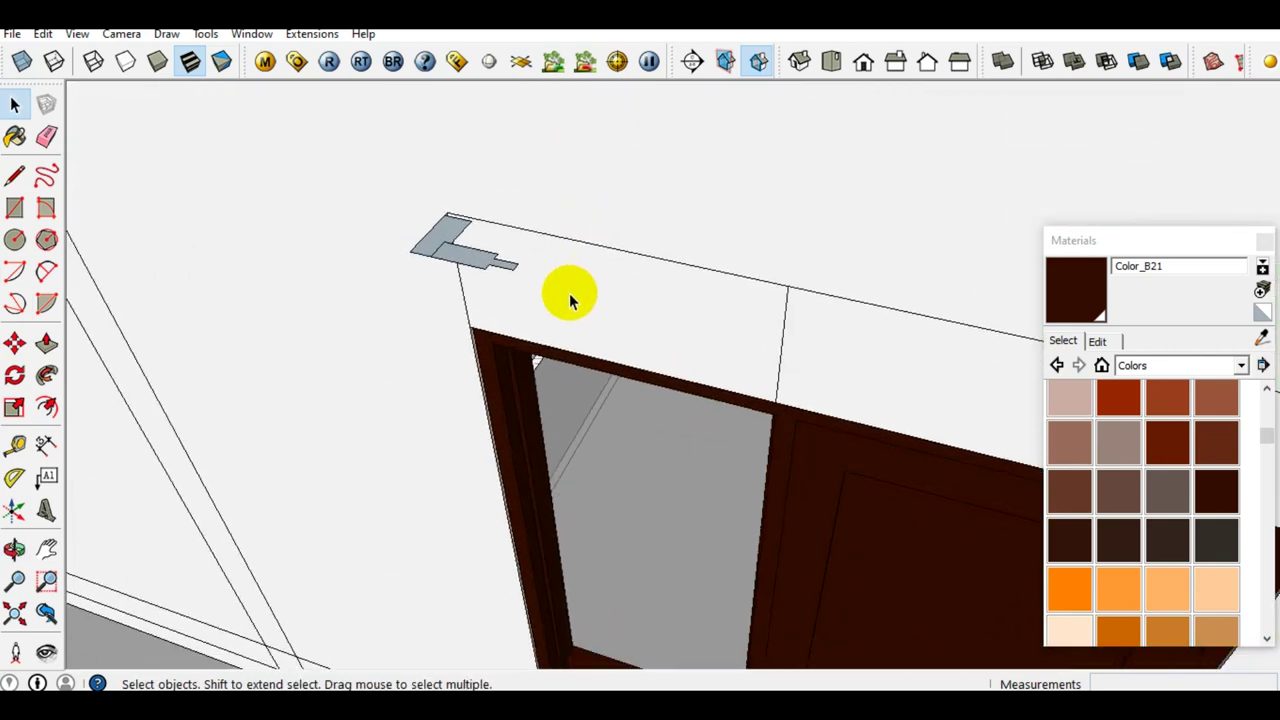
{"action": "mouse_move", "coordinate": [688, 351]}
{"action": "middle_mouse_down"}
{"action": "mouse_move", "coordinate": [594, 343]}
{"action": "mouse_move", "coordinate": [595, 377]}
{"action": "middle_mouse_up"}
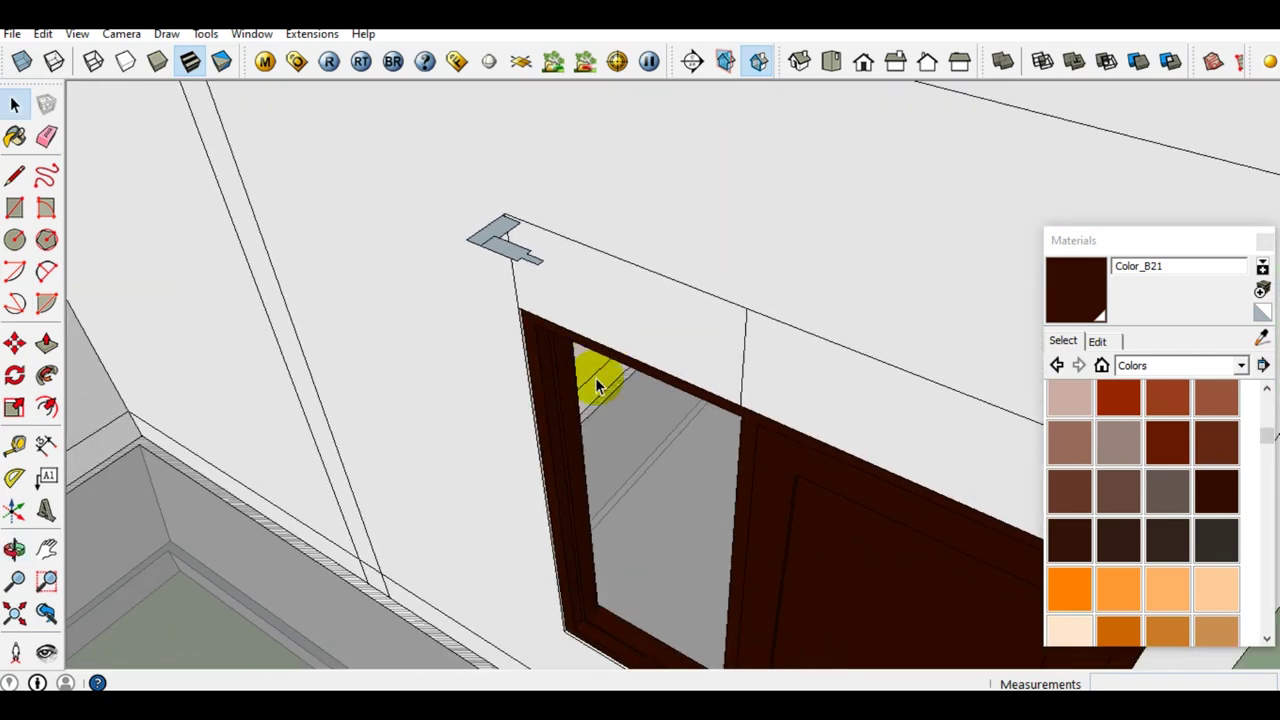
{"action": "scroll", "coordinate": [588, 480], "scroll_direction": "up", "scroll_amount": 2}
{"action": "scroll", "coordinate": [572, 500], "scroll_direction": "down", "scroll_amount": 2}
{"action": "mouse_move", "coordinate": [600, 528]}
{"action": "middle_mouse_down"}
{"action": "mouse_move", "coordinate": [606, 371]}
{"action": "mouse_move", "coordinate": [543, 163]}
{"action": "mouse_move", "coordinate": [541, 247]}
{"action": "mouse_move", "coordinate": [520, 251]}
{"action": "middle_mouse_up"}
{"action": "scroll", "coordinate": [543, 163], "scroll_direction": "up", "scroll_amount": 2}
{"action": "scroll", "coordinate": [515, 240], "scroll_direction": "up", "scroll_amount": 2}
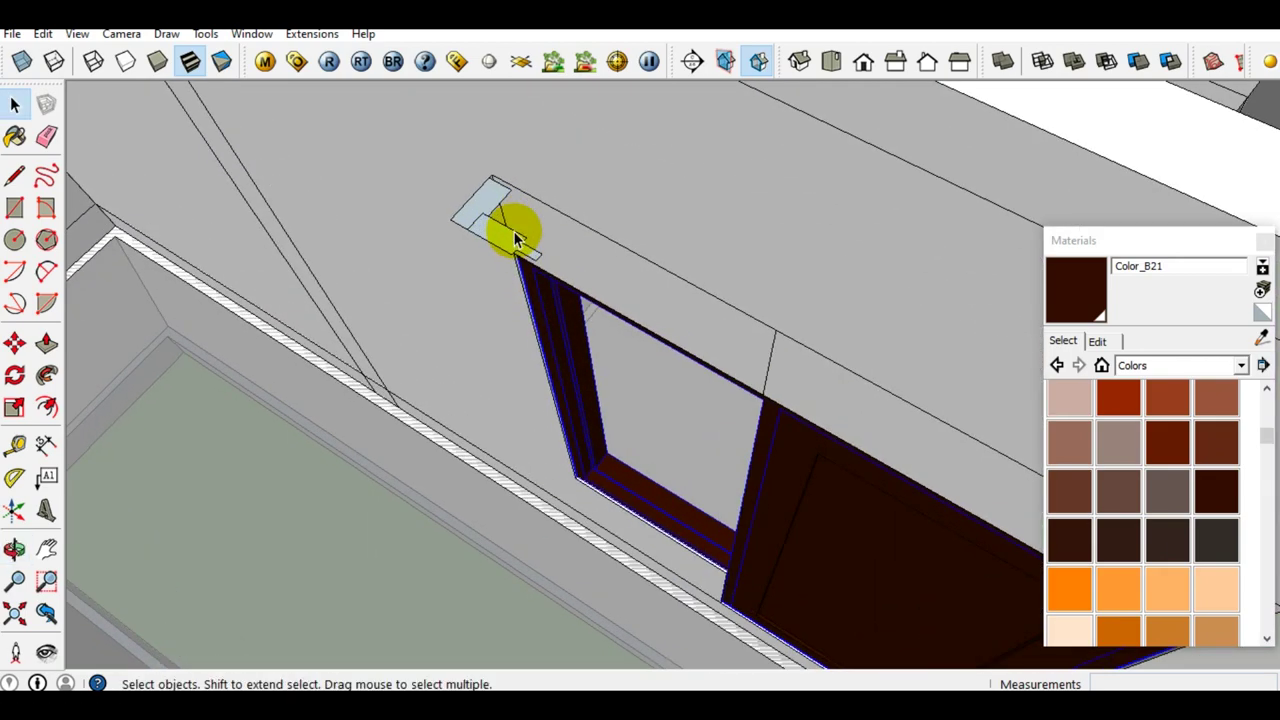
{"action": "scroll", "coordinate": [512, 250], "scroll_direction": "up", "scroll_amount": 2}
{"action": "middle_click_drag", "start_coordinate": [503, 265], "coordinate": [531, 154]}
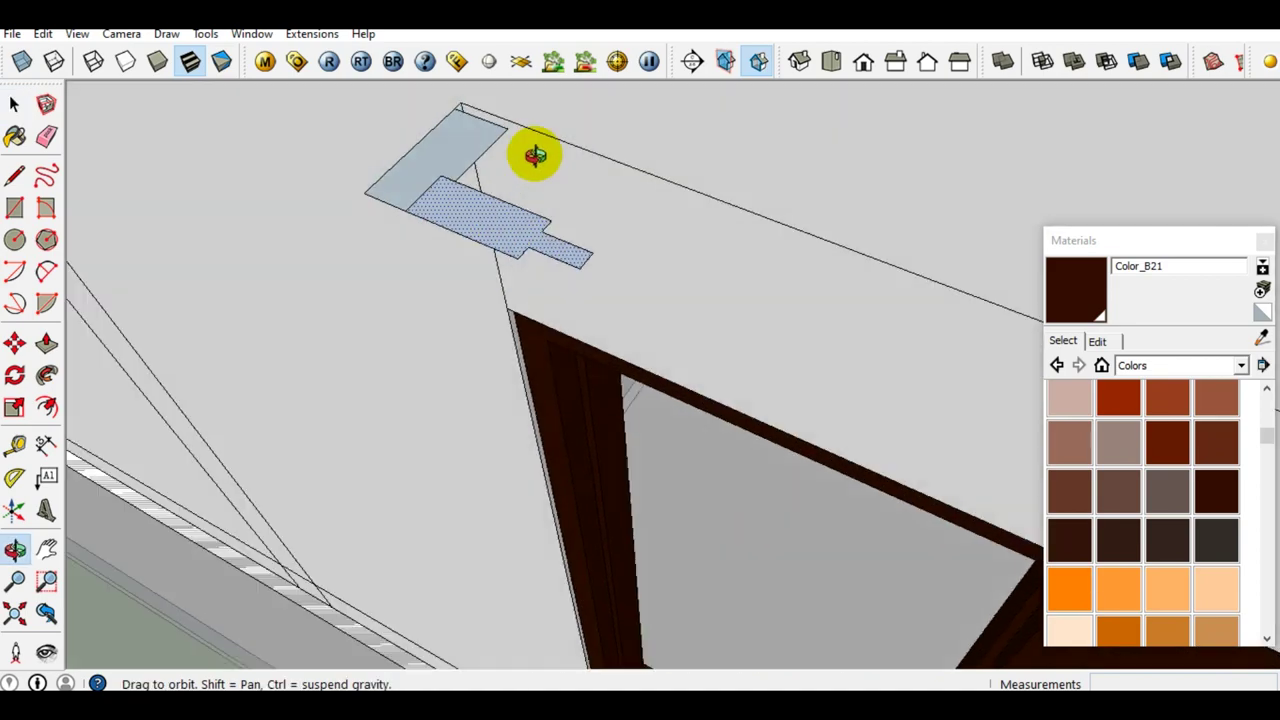
{"action": "scroll", "coordinate": [549, 429], "scroll_direction": "up", "scroll_amount": 3}
{"action": "mouse_move", "coordinate": [549, 429]}
{"action": "middle_mouse_down"}
{"action": "mouse_move", "coordinate": [531, 160]}
{"action": "mouse_move", "coordinate": [610, 405]}
{"action": "mouse_move", "coordinate": [731, 371]}
{"action": "mouse_move", "coordinate": [843, 423]}
{"action": "mouse_move", "coordinate": [605, 383]}
{"action": "mouse_move", "coordinate": [666, 374]}
{"action": "mouse_move", "coordinate": [675, 385]}
{"action": "mouse_move", "coordinate": [657, 471]}
{"action": "mouse_move", "coordinate": [806, 371]}
{"action": "mouse_move", "coordinate": [849, 249]}
{"action": "mouse_move", "coordinate": [791, 429]}
{"action": "mouse_move", "coordinate": [786, 420]}
{"action": "mouse_move", "coordinate": [712, 574]}
{"action": "mouse_move", "coordinate": [429, 243]}
{"action": "middle_mouse_up"}
{"action": "scroll", "coordinate": [849, 423], "scroll_direction": "up", "scroll_amount": 2}
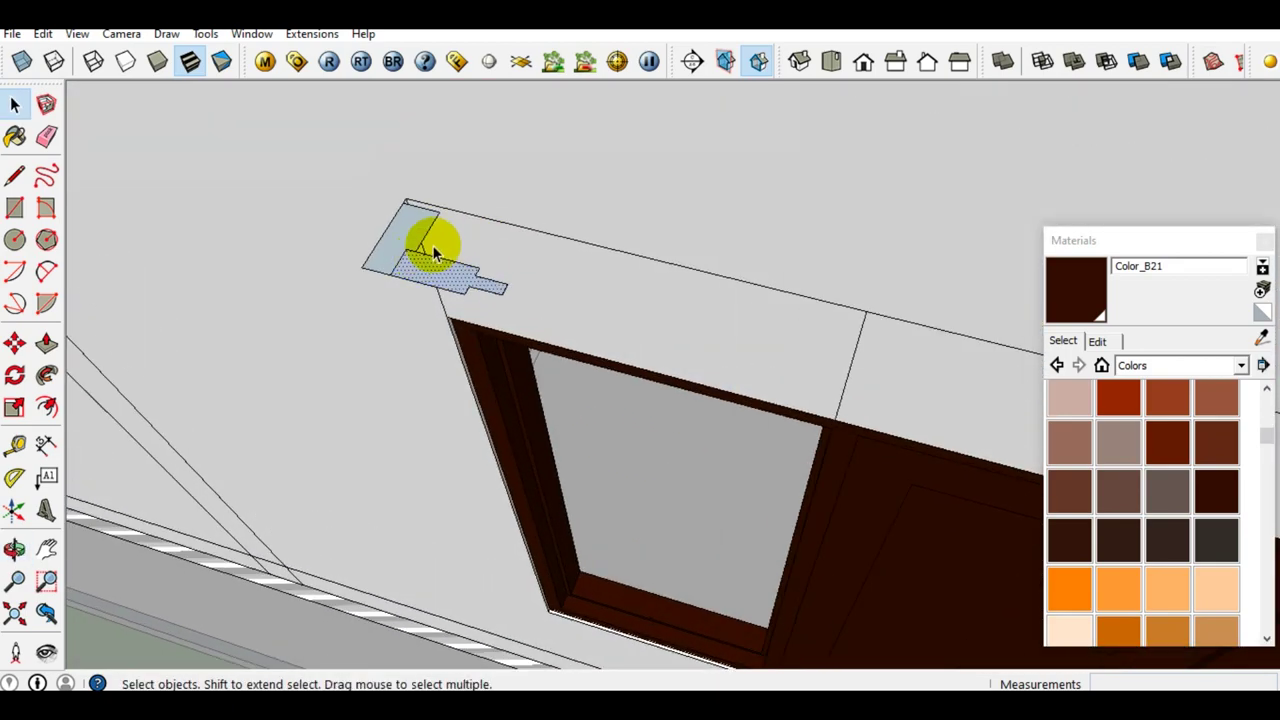
{"action": "scroll", "coordinate": [422, 292], "scroll_direction": "up", "scroll_amount": 2}
{"action": "scroll", "coordinate": [421, 284], "scroll_direction": "up", "scroll_amount": 2}
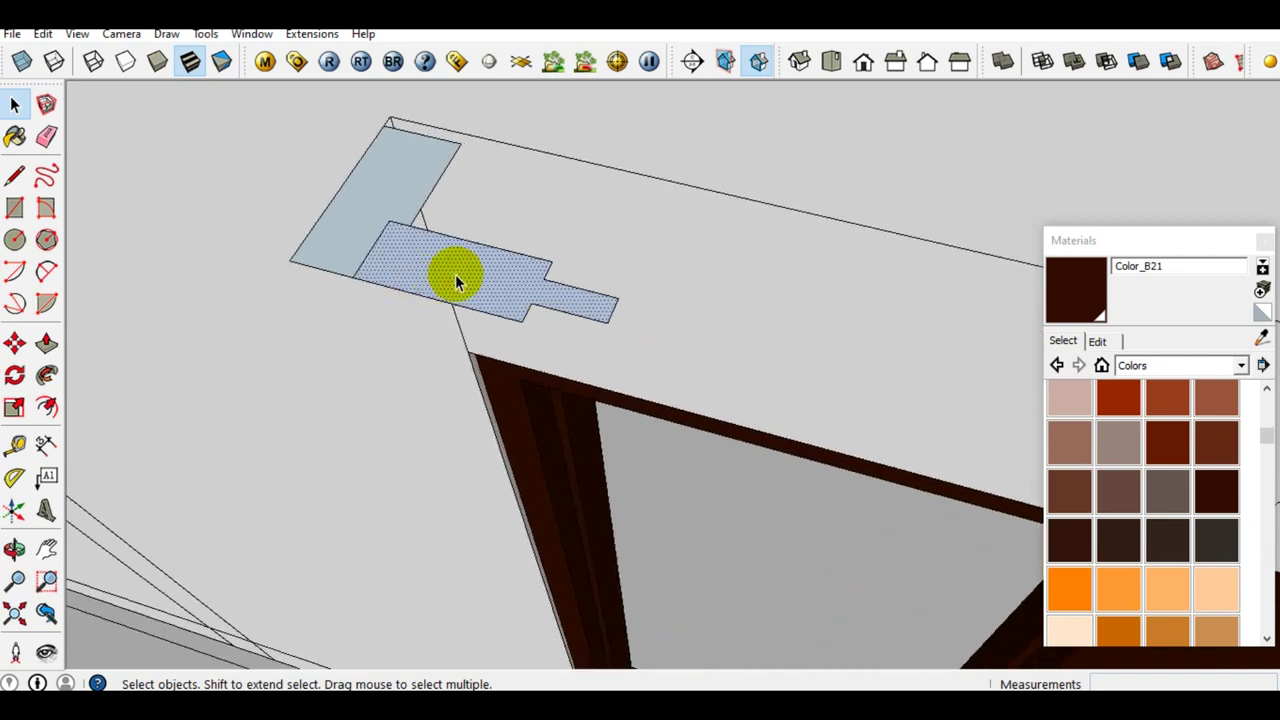
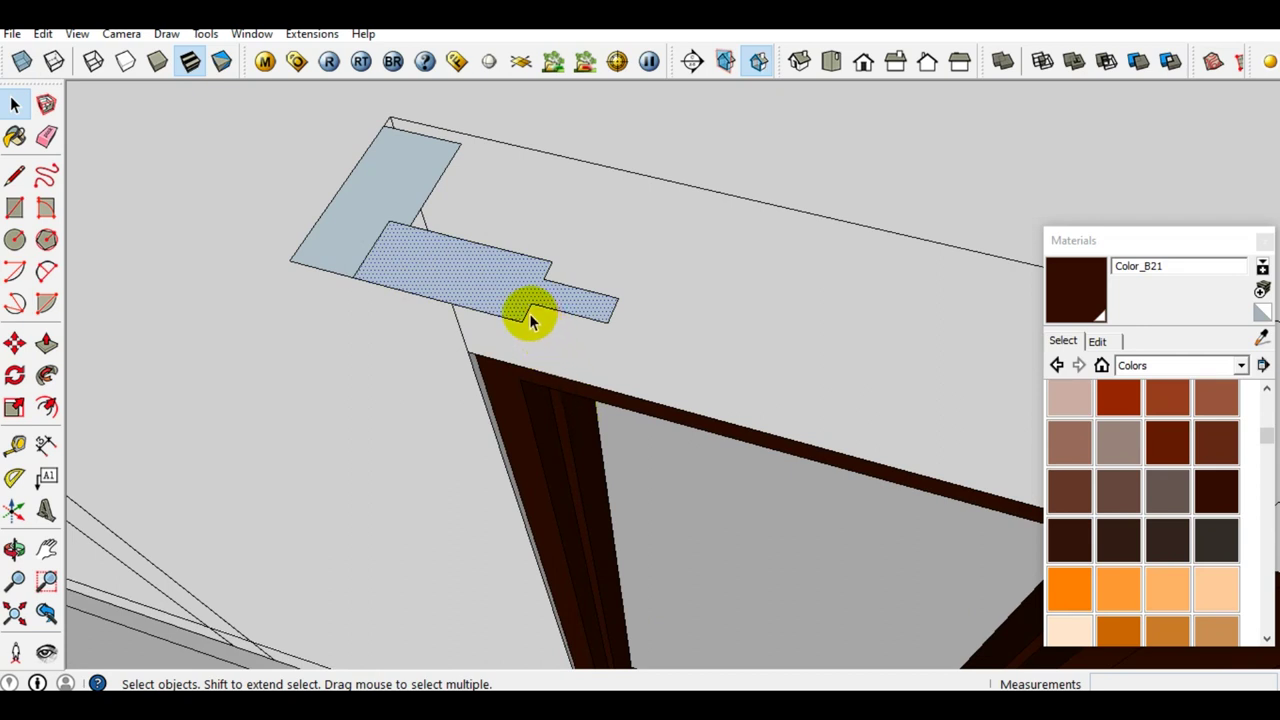
Copy the hatched profile face 309mm down onto the door frame's top corner endpoint.
{"action": "scroll", "coordinate": [530, 313], "scroll_direction": "down", "scroll_amount": 2}
{"action": "scroll", "coordinate": [444, 241], "scroll_direction": "up", "scroll_amount": 1}
{"action": "scroll", "coordinate": [444, 238], "scroll_direction": "up", "scroll_amount": 1}
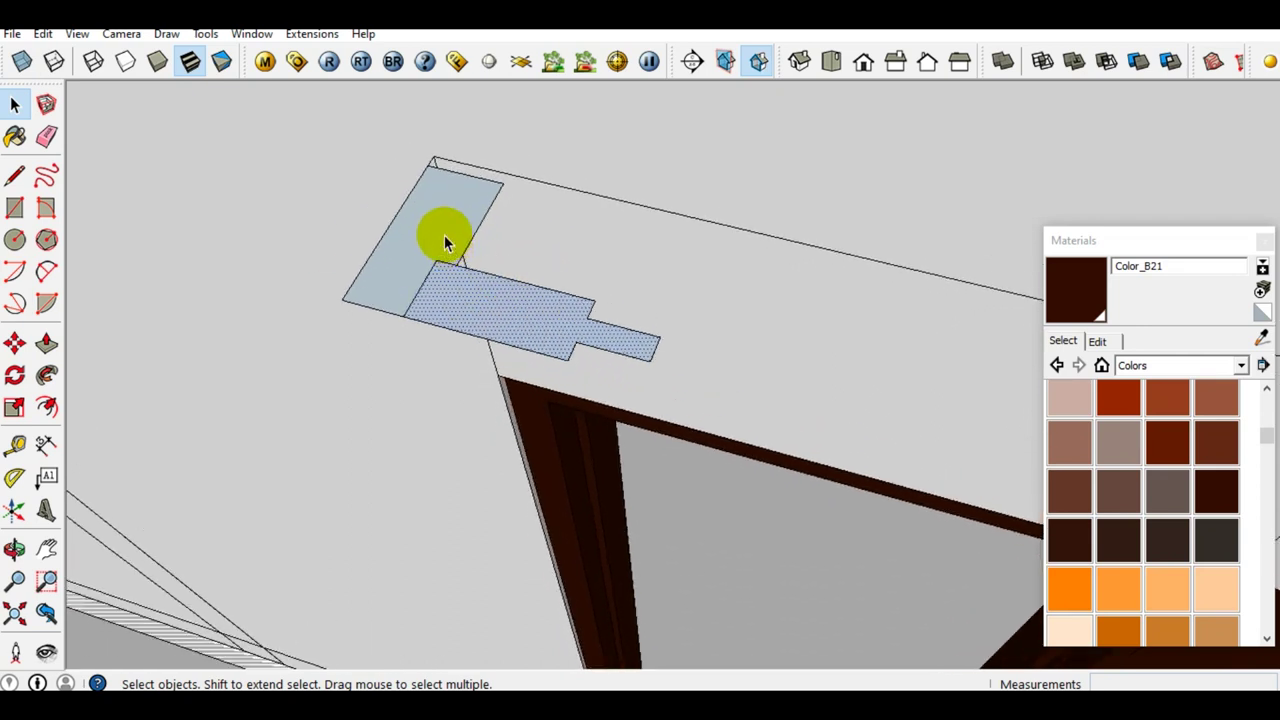
{"action": "scroll", "coordinate": [460, 270], "scroll_direction": "up", "scroll_amount": 1}
{"action": "scroll", "coordinate": [480, 310], "scroll_direction": "up", "scroll_amount": 1}
{"action": "left_click", "coordinate": [490, 330]}
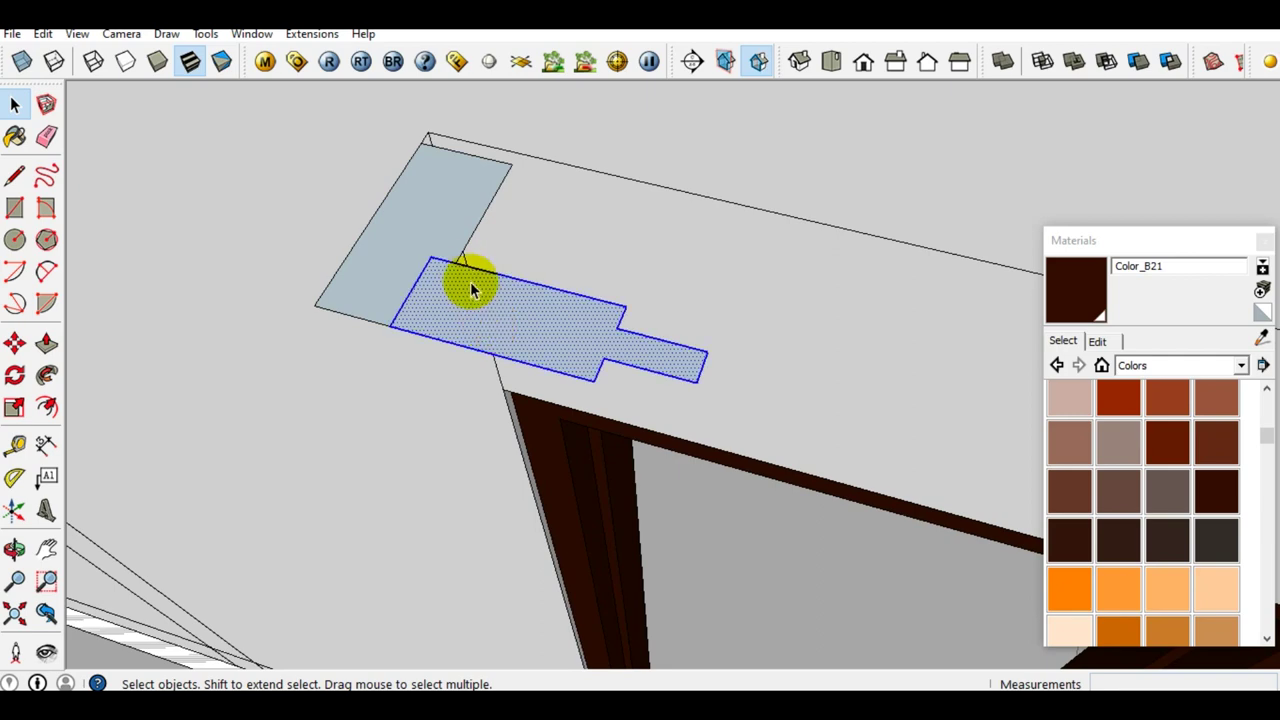
{"action": "mouse_move", "coordinate": [457, 265]}
{"action": "middle_mouse_down"}
{"action": "mouse_move", "coordinate": [457, 334]}
{"action": "mouse_move", "coordinate": [406, 271]}
{"action": "mouse_move", "coordinate": [417, 391]}
{"action": "middle_mouse_up"}
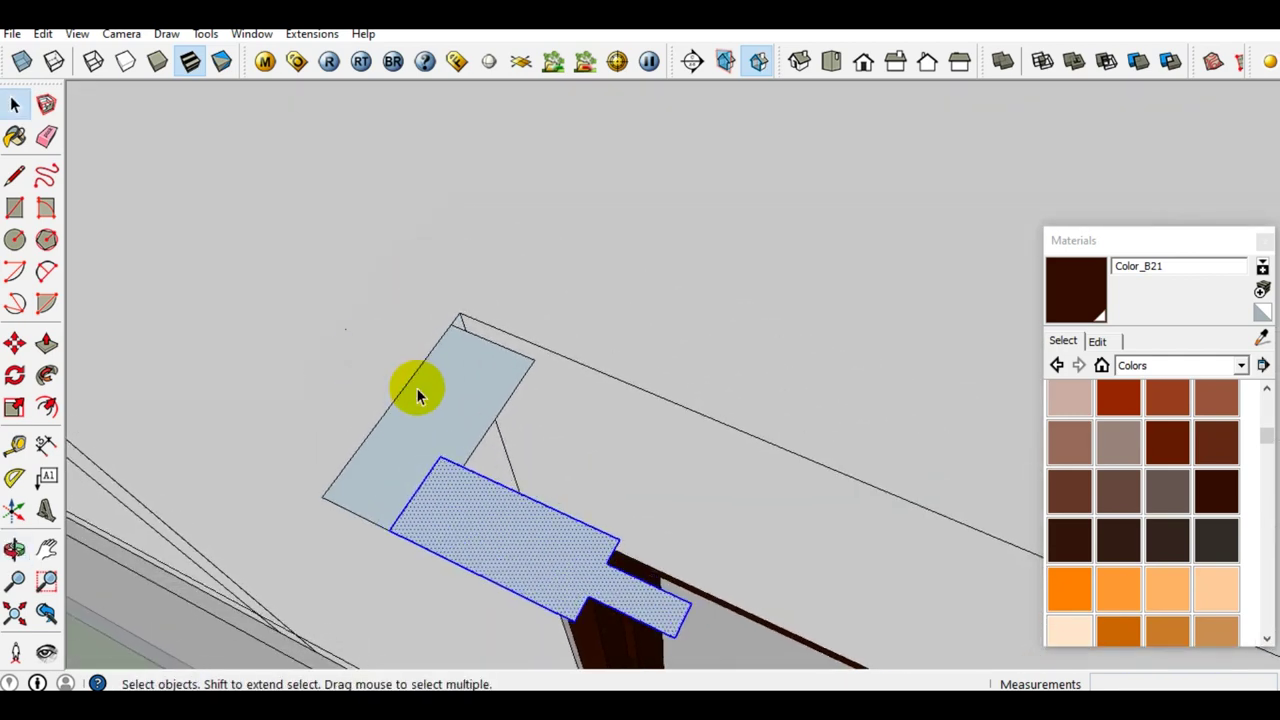
{"action": "key", "text": "m"}
{"action": "scroll", "coordinate": [470, 300], "scroll_direction": "up", "scroll_amount": 1}
{"action": "scroll", "coordinate": [455, 325], "scroll_direction": "up", "scroll_amount": 1}
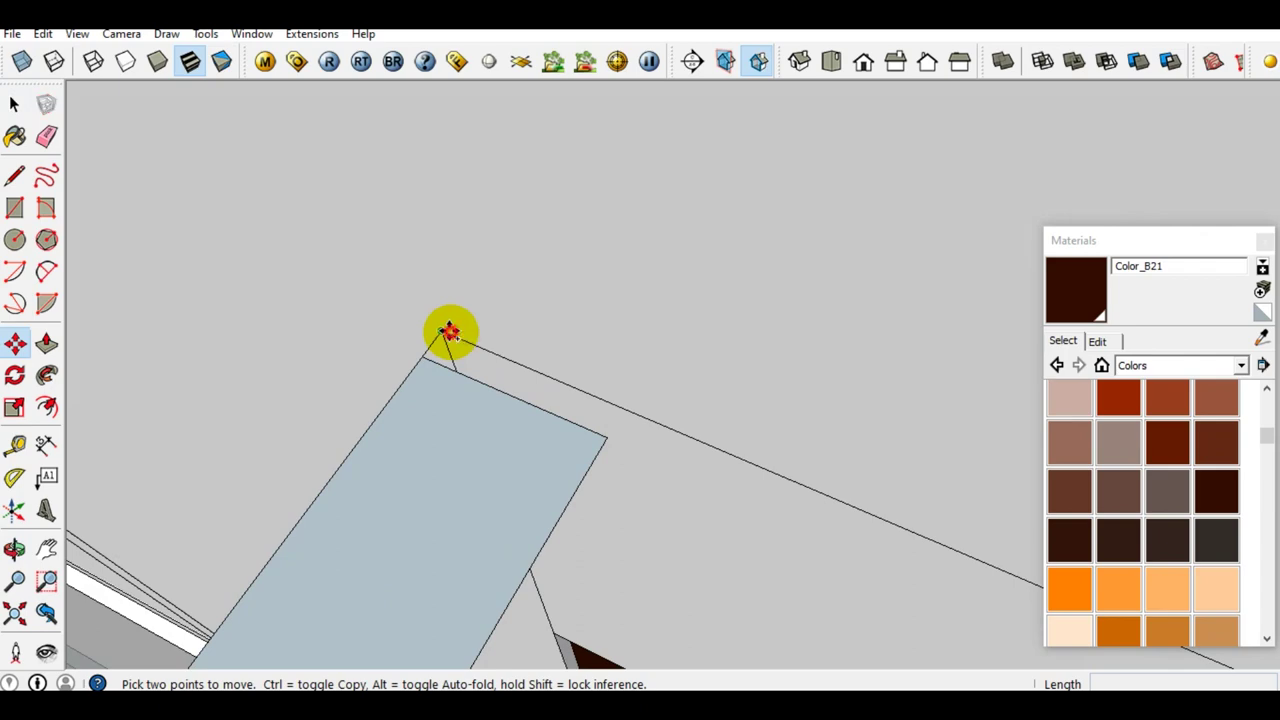
{"action": "left_click", "coordinate": [450, 332]}
{"action": "scroll", "coordinate": [630, 268], "scroll_direction": "down", "scroll_amount": 2}
{"action": "scroll", "coordinate": [611, 400], "scroll_direction": "up", "scroll_amount": 2}
{"action": "middle_click_drag", "start_coordinate": [611, 429], "coordinate": [620, 348]}
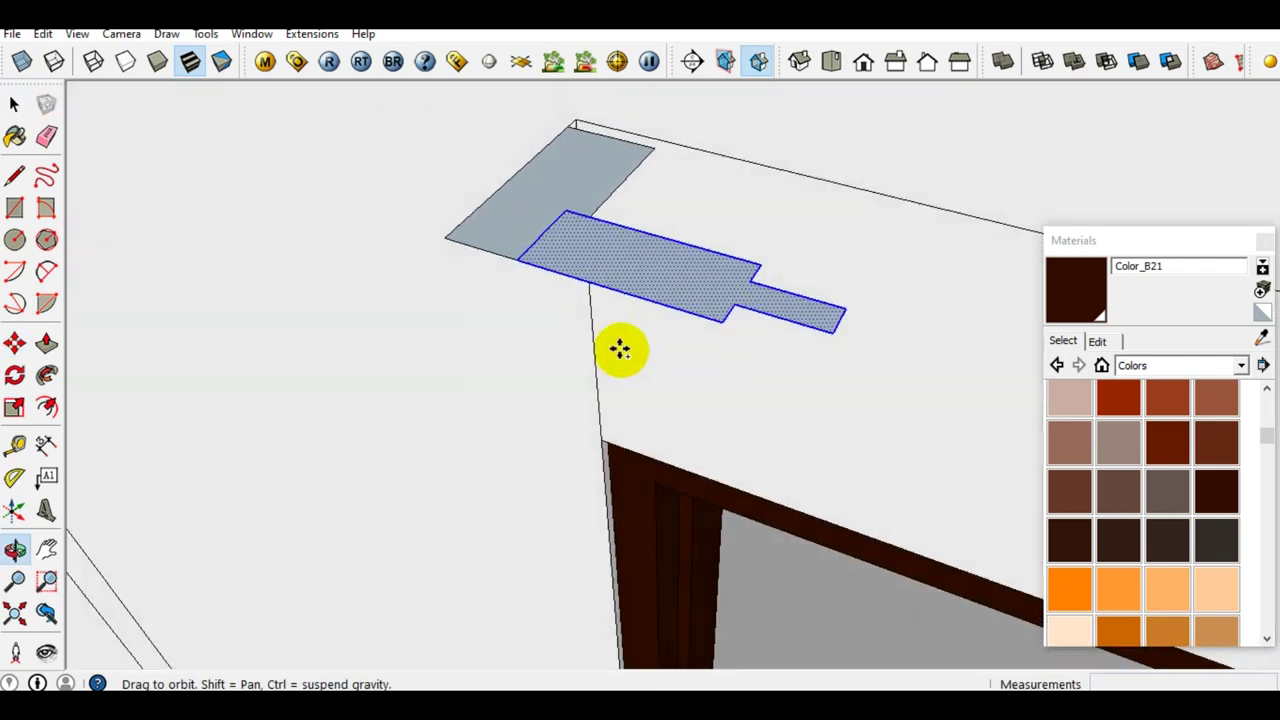
{"action": "scroll", "coordinate": [600, 425], "scroll_direction": "up", "scroll_amount": 1}
{"action": "scroll", "coordinate": [588, 475], "scroll_direction": "up", "scroll_amount": 1}
{"action": "scroll", "coordinate": [595, 465], "scroll_direction": "up", "scroll_amount": 1}
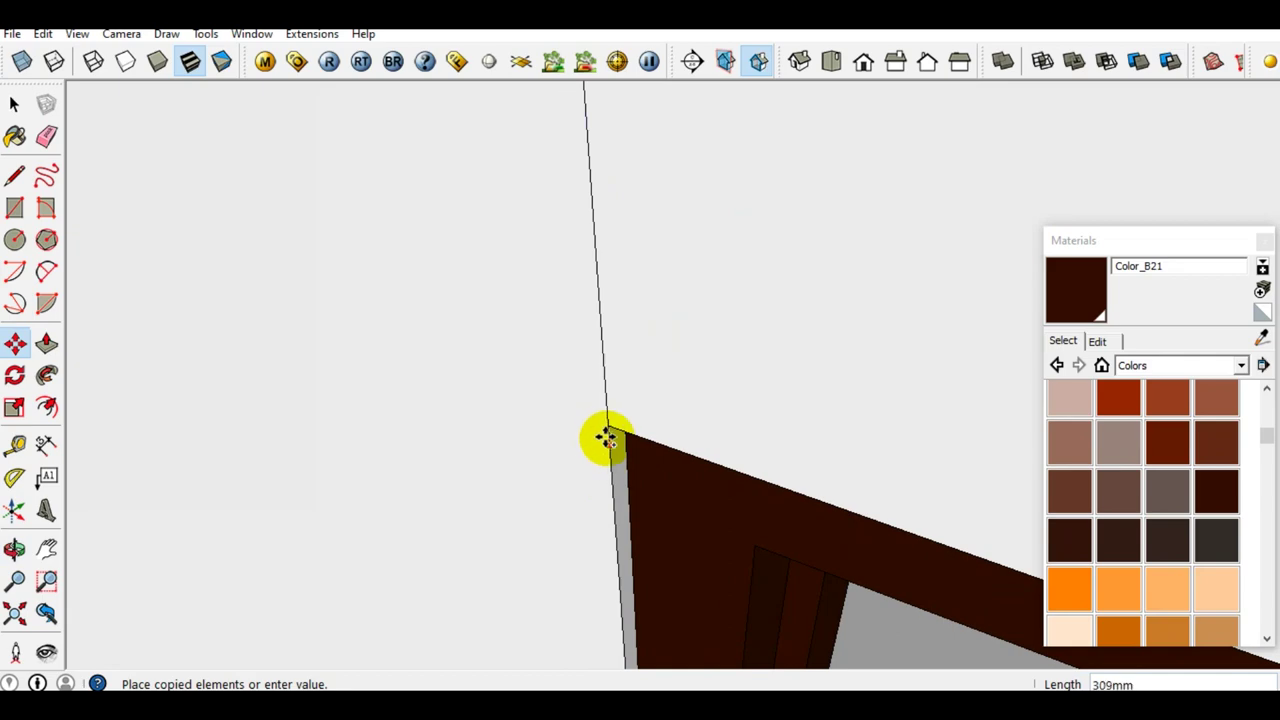
{"action": "left_click", "coordinate": [609, 425]}
{"action": "key", "text": "space"}
{"action": "scroll", "coordinate": [594, 309], "scroll_direction": "down", "scroll_amount": 2}
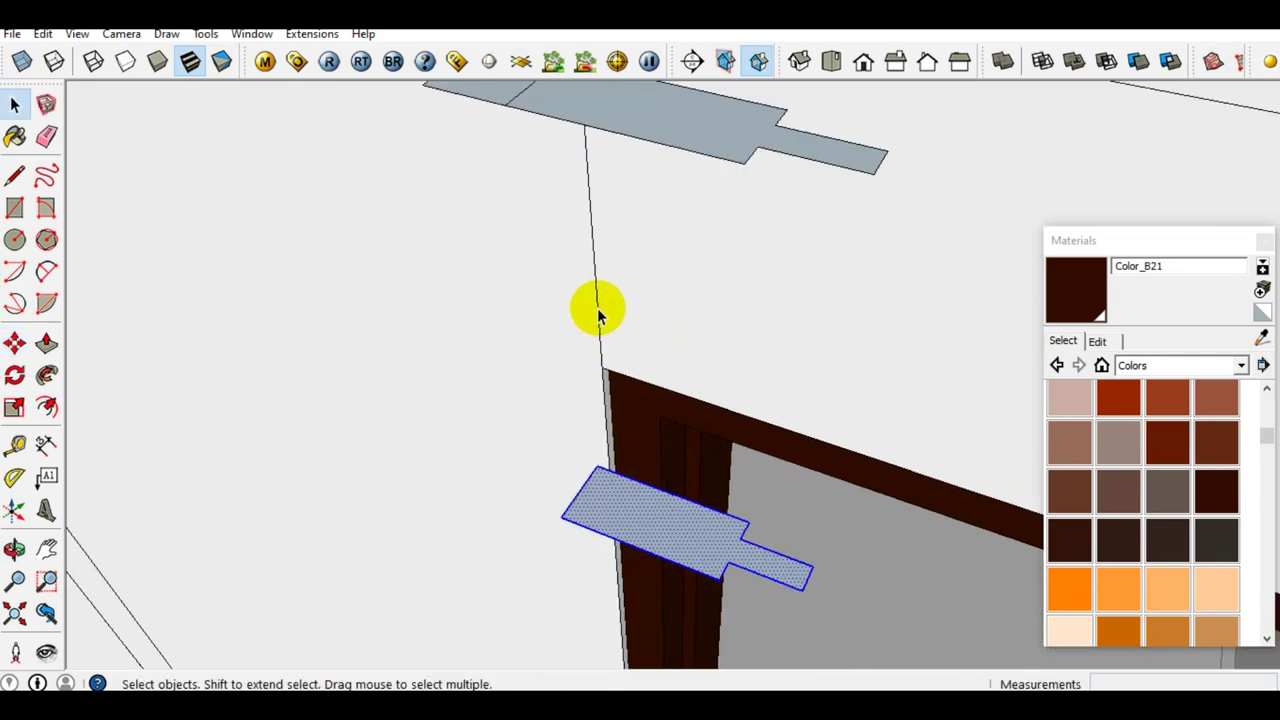
{"action": "scroll", "coordinate": [594, 306], "scroll_direction": "down", "scroll_amount": 1}
{"action": "middle_click_drag", "start_coordinate": [607, 397], "coordinate": [577, 343]}
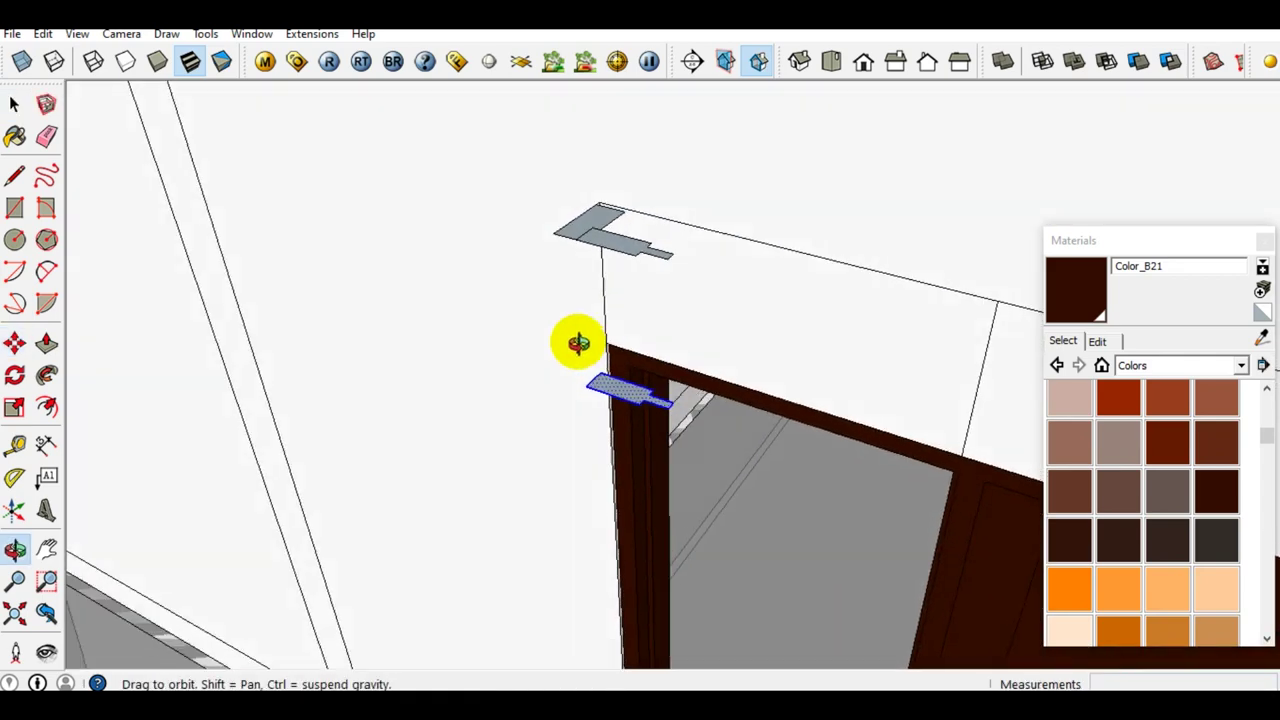
{"action": "middle_click_drag", "start_coordinate": [600, 423], "coordinate": [599, 318]}
{"action": "scroll", "coordinate": [604, 345], "scroll_direction": "up", "scroll_amount": 1}
{"action": "middle_click_drag", "start_coordinate": [691, 354], "coordinate": [680, 297]}
{"action": "scroll", "coordinate": [680, 280], "scroll_direction": "up", "scroll_amount": 1}
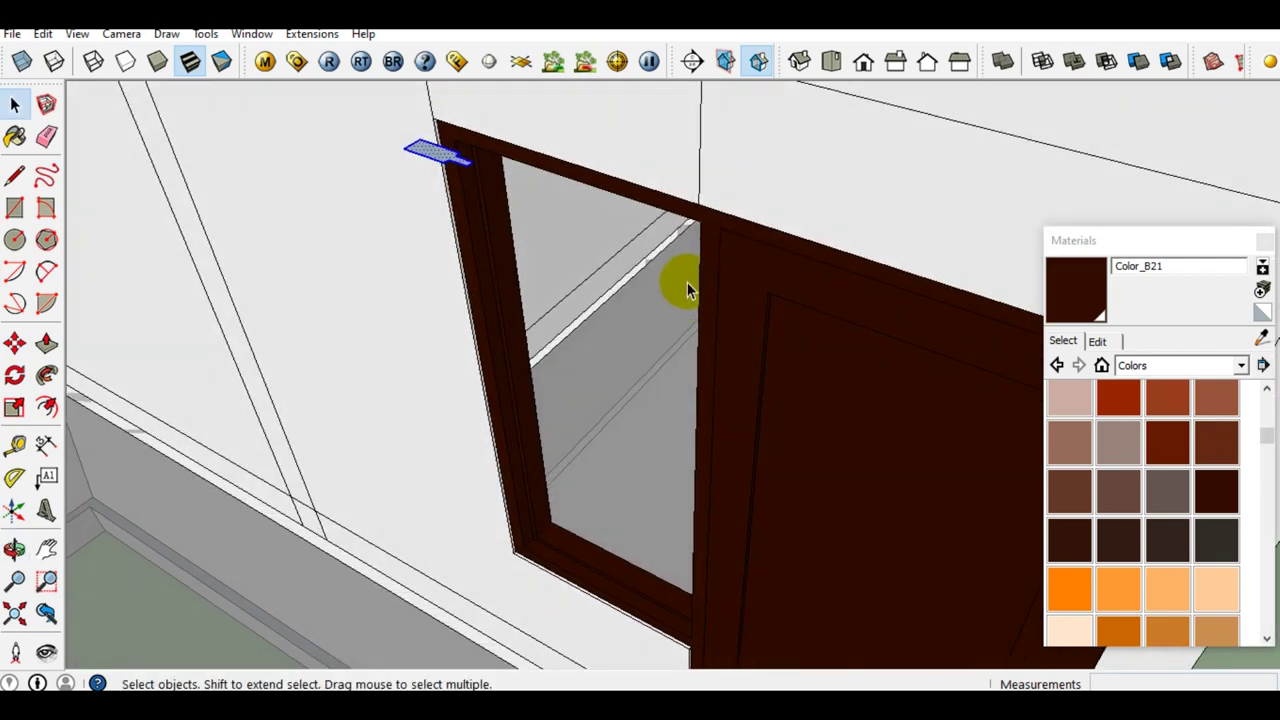
{"action": "scroll", "coordinate": [430, 148], "scroll_direction": "up", "scroll_amount": 1}
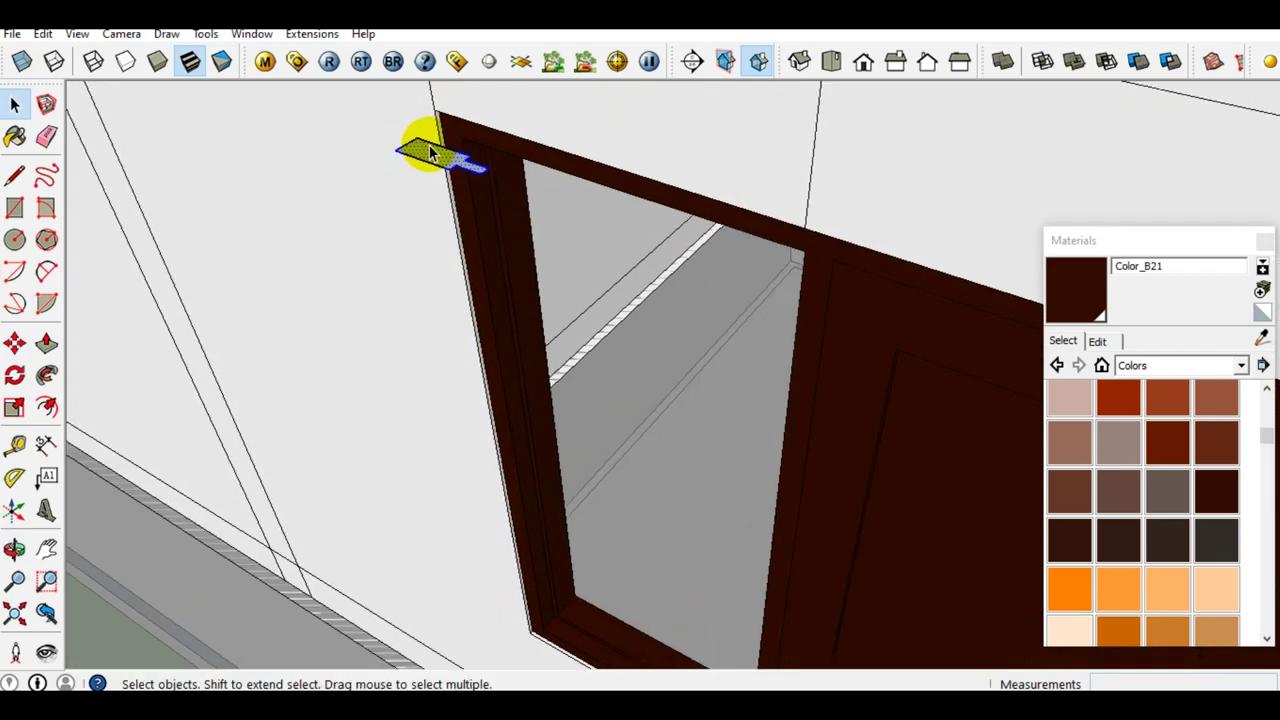
Draw an edge down the door side from the top corner to the bottom.
{"action": "key", "text": "l"}
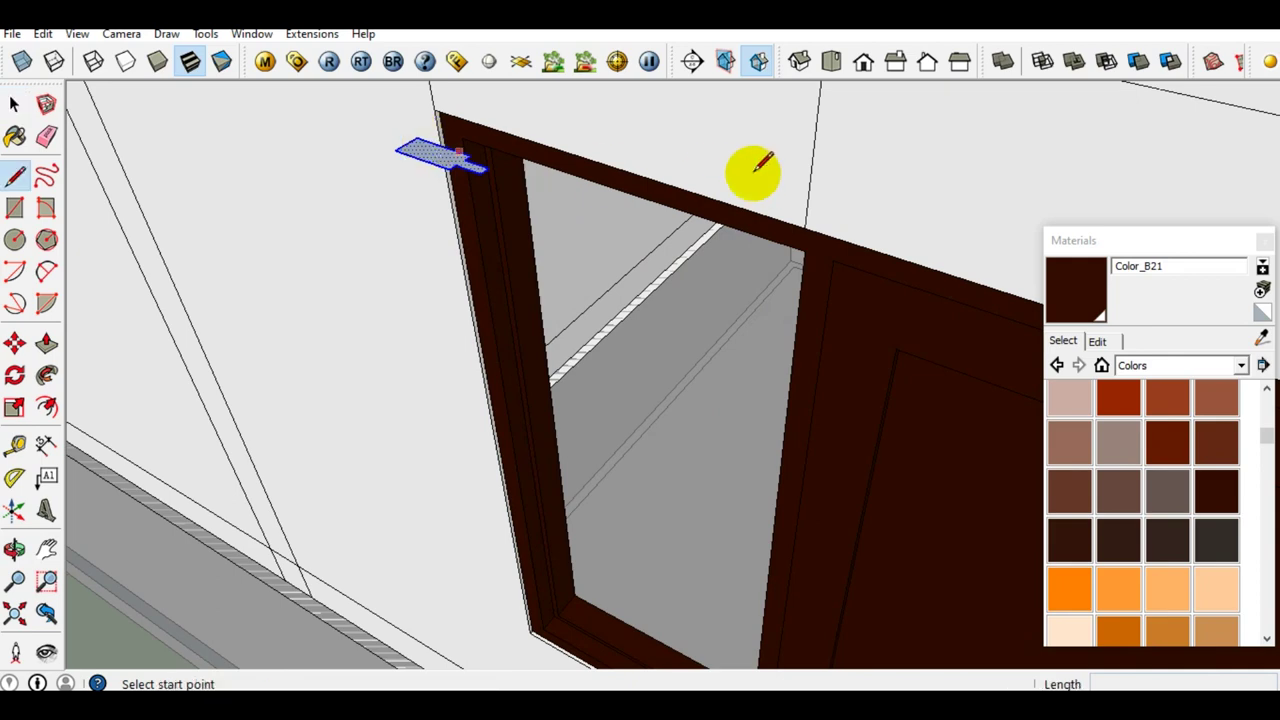
{"action": "left_click", "coordinate": [808, 213]}
{"action": "scroll", "coordinate": [786, 206], "scroll_direction": "up", "scroll_amount": 3}
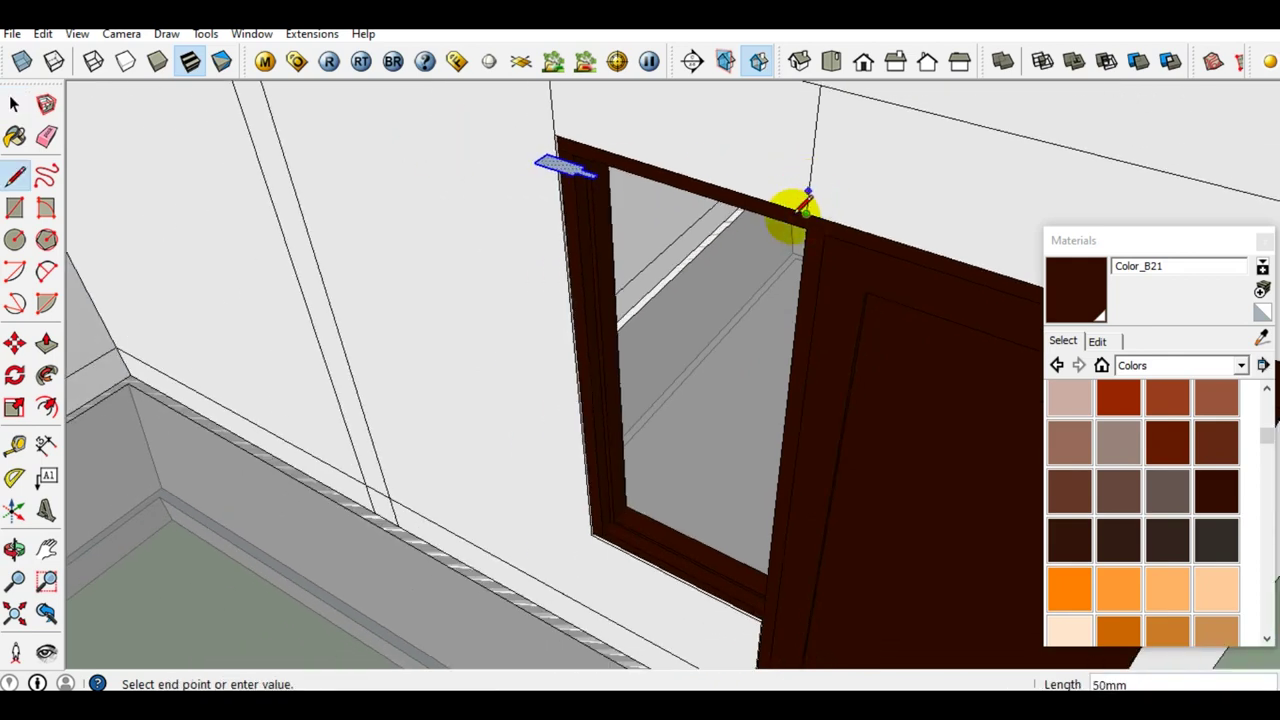
{"action": "scroll", "coordinate": [808, 349], "scroll_direction": "down", "scroll_amount": 3}
{"action": "scroll", "coordinate": [737, 257], "scroll_direction": "up", "scroll_amount": 3}
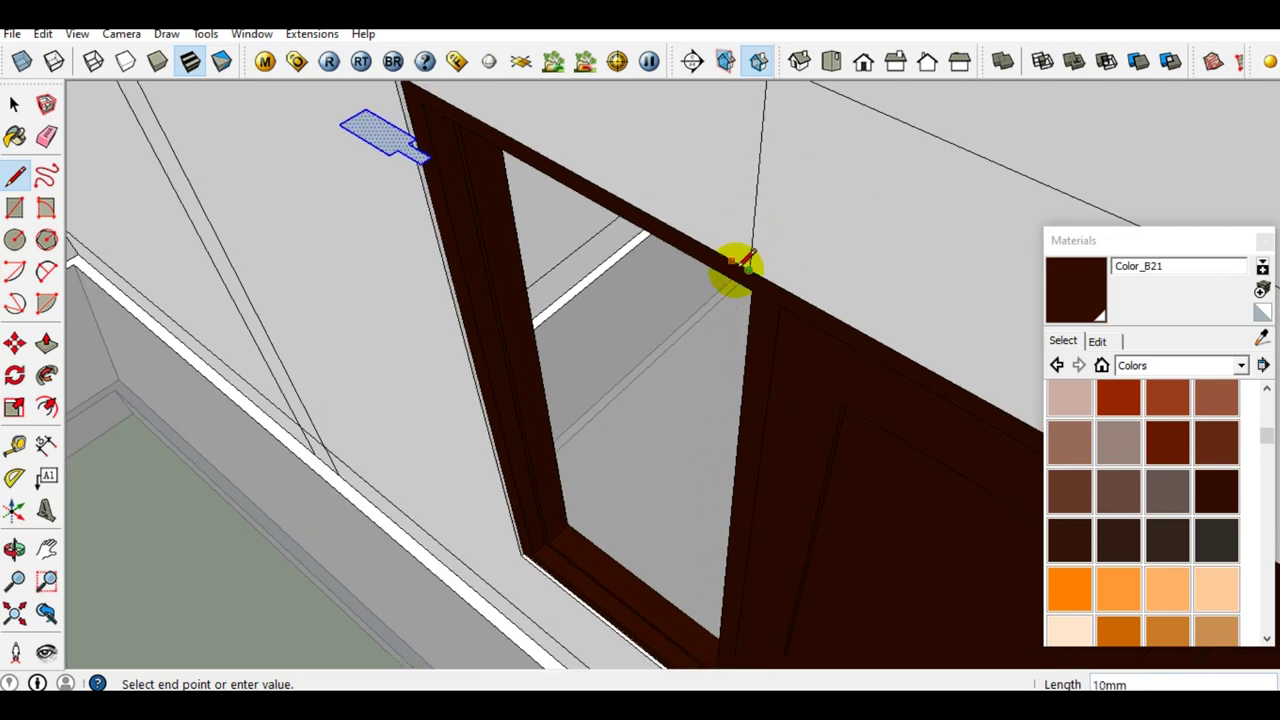
{"action": "key", "text": "space"}
{"action": "scroll", "coordinate": [771, 251], "scroll_direction": "up", "scroll_amount": 3}
{"action": "scroll", "coordinate": [785, 232], "scroll_direction": "down", "scroll_amount": 3}
{"action": "middle_click_drag", "start_coordinate": [785, 232], "coordinate": [780, 174]}
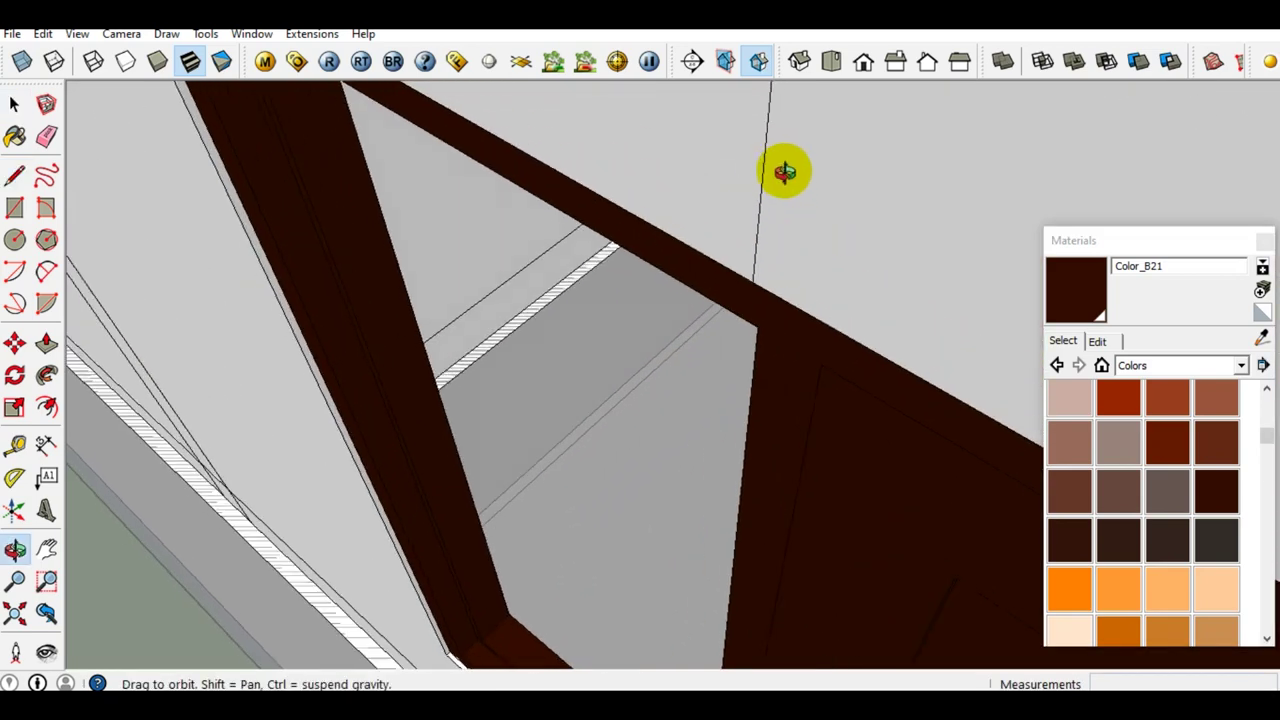
{"action": "key", "text": "l"}
{"action": "left_click", "coordinate": [752, 281]}
{"action": "scroll", "coordinate": [728, 380], "scroll_direction": "down", "scroll_amount": 3}
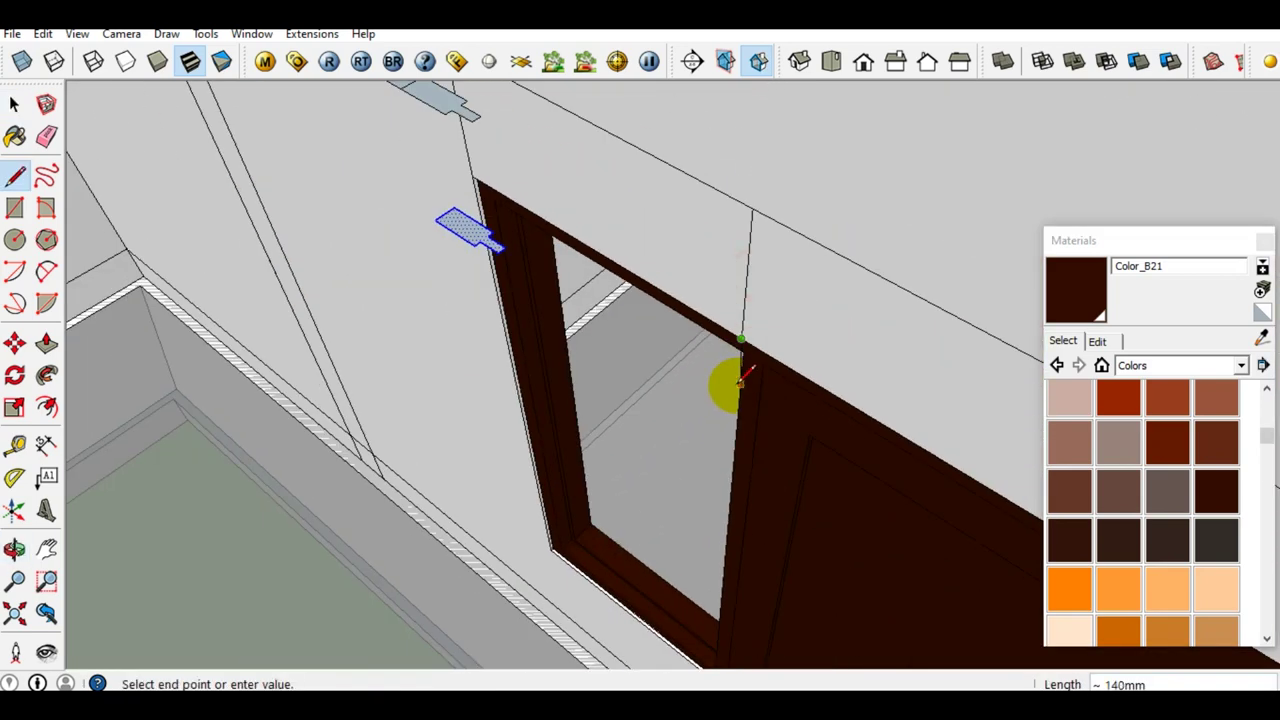
{"action": "scroll", "coordinate": [720, 323], "scroll_direction": "up", "scroll_amount": 3}
{"action": "scroll", "coordinate": [715, 383], "scroll_direction": "up", "scroll_amount": 2}
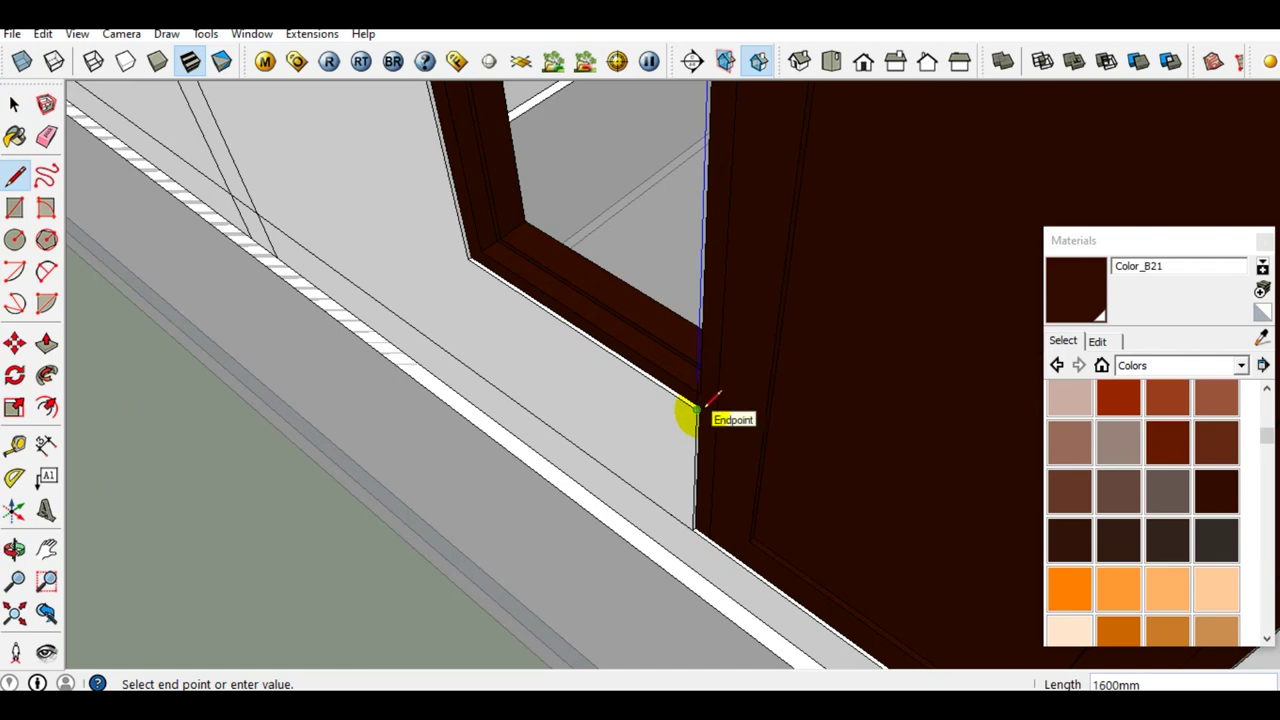
{"action": "left_click", "coordinate": [697, 405]}
{"action": "key", "text": "space"}
Sweep the profile along the door outline face with Follow Me to form a raised casing.
{"action": "mouse_move", "coordinate": [606, 246]}
{"action": "middle_mouse_down"}
{"action": "mouse_move", "coordinate": [648, 335]}
{"action": "mouse_move", "coordinate": [547, 342]}
{"action": "middle_mouse_up"}
{"action": "scroll", "coordinate": [560, 343], "scroll_direction": "down", "scroll_amount": 2}
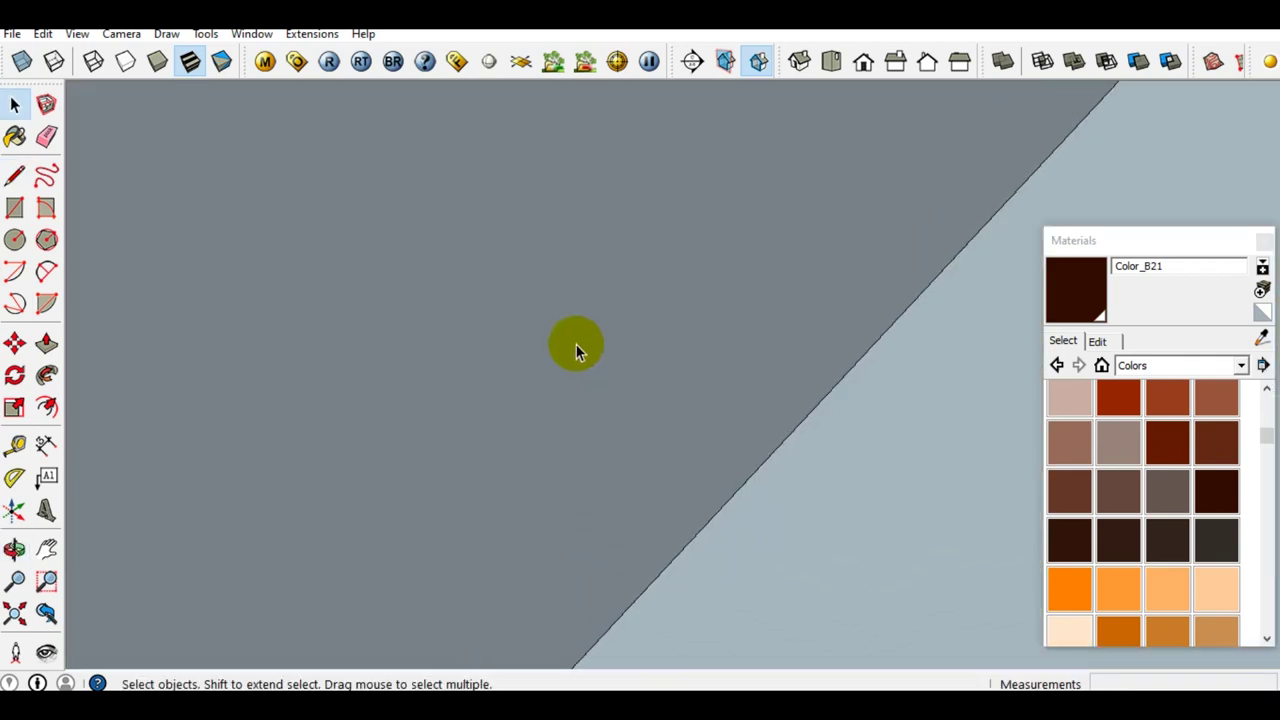
{"action": "scroll", "coordinate": [585, 343], "scroll_direction": "down", "scroll_amount": 2}
{"action": "scroll", "coordinate": [591, 343], "scroll_direction": "up", "scroll_amount": 2}
{"action": "mouse_move", "coordinate": [591, 343]}
{"action": "middle_mouse_down"}
{"action": "mouse_move", "coordinate": [648, 560]}
{"action": "mouse_move", "coordinate": [672, 456]}
{"action": "mouse_move", "coordinate": [688, 485]}
{"action": "middle_mouse_up"}
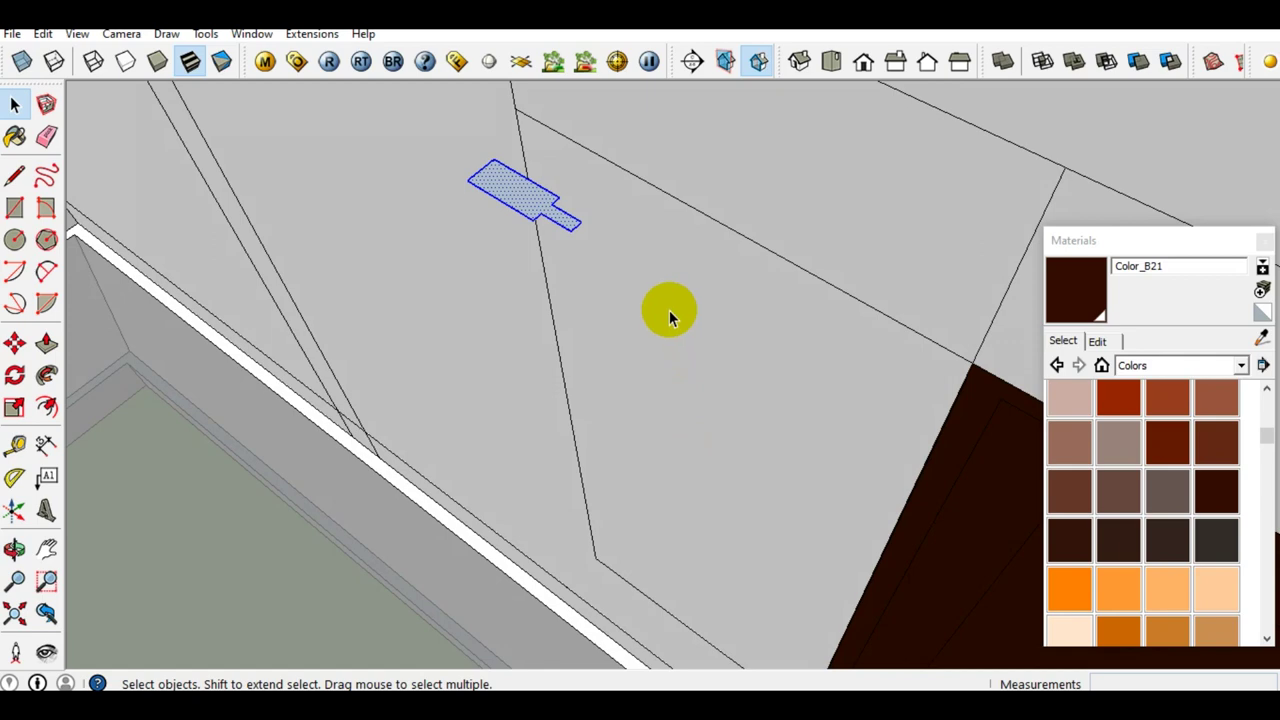
{"action": "left_click", "coordinate": [691, 333]}
{"action": "left_click", "coordinate": [47, 375]}
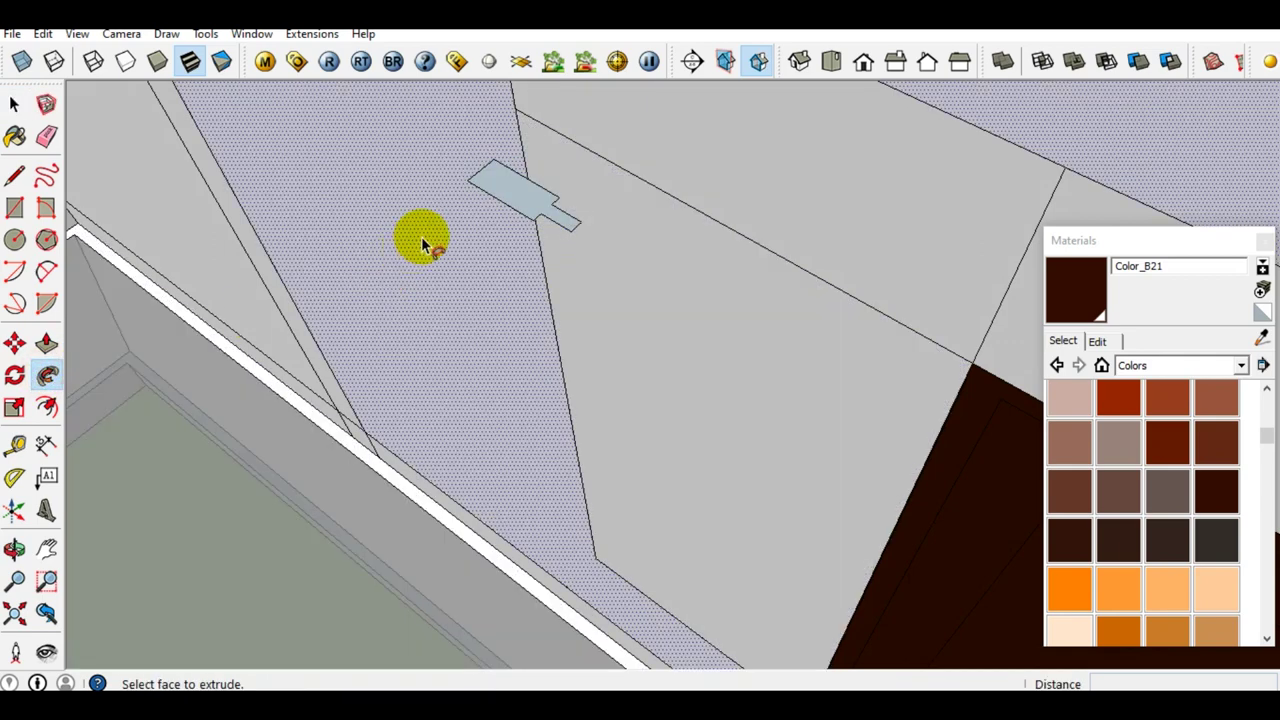
{"action": "left_click", "coordinate": [522, 215]}
{"action": "scroll", "coordinate": [520, 205], "scroll_direction": "down", "scroll_amount": 3}
{"action": "key", "text": "space"}
{"action": "mouse_move", "coordinate": [691, 505]}
{"action": "middle_mouse_down"}
{"action": "mouse_move", "coordinate": [820, 508]}
{"action": "mouse_move", "coordinate": [780, 435]}
{"action": "mouse_move", "coordinate": [857, 443]}
{"action": "mouse_move", "coordinate": [795, 492]}
{"action": "middle_mouse_up"}
{"action": "left_click_drag", "start_coordinate": [795, 492], "coordinate": [794, 492]}
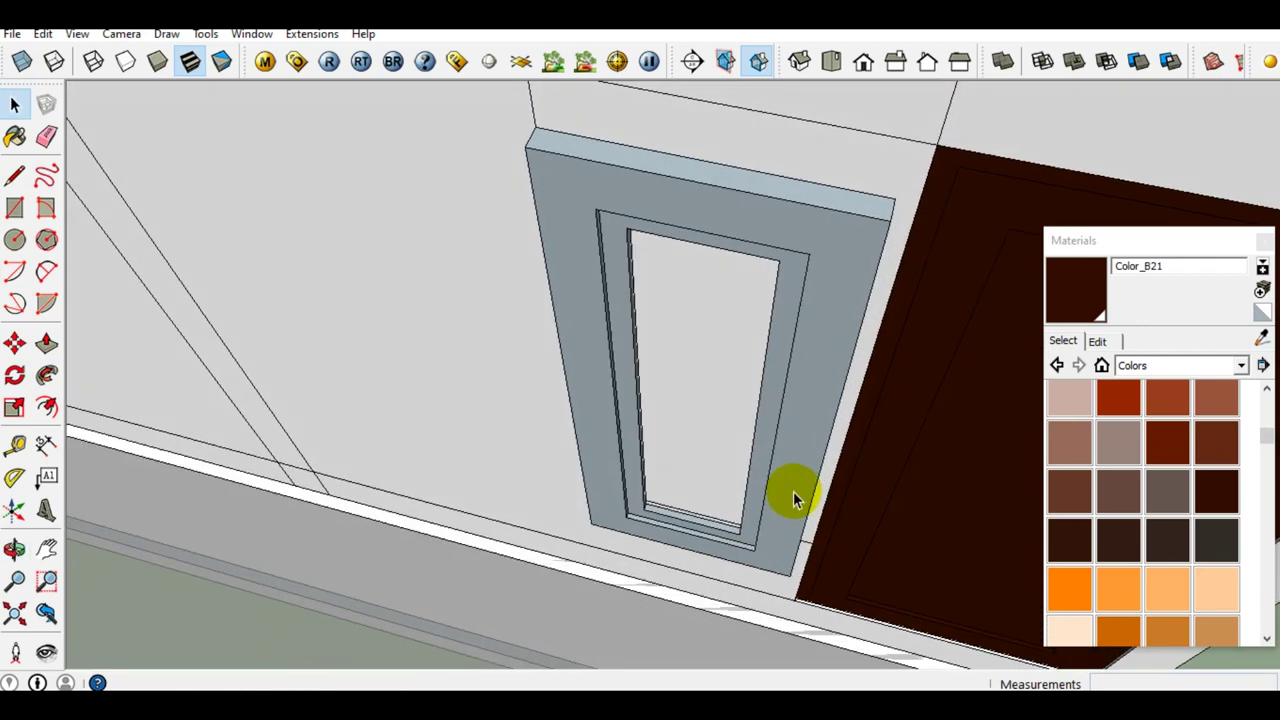
{"action": "triple_click", "coordinate": [801, 442]}
Group the new door frame and paint it dark brown.
{"action": "right_click", "coordinate": [801, 442]}
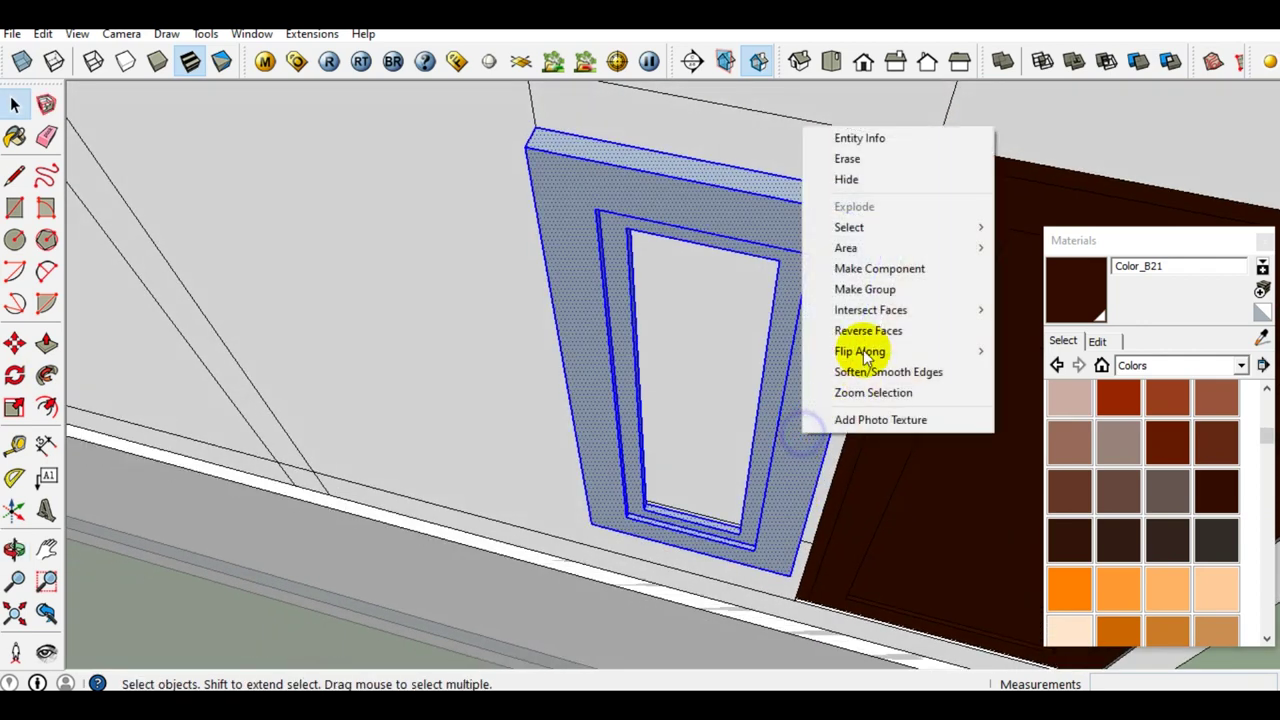
{"action": "left_click", "coordinate": [862, 288]}
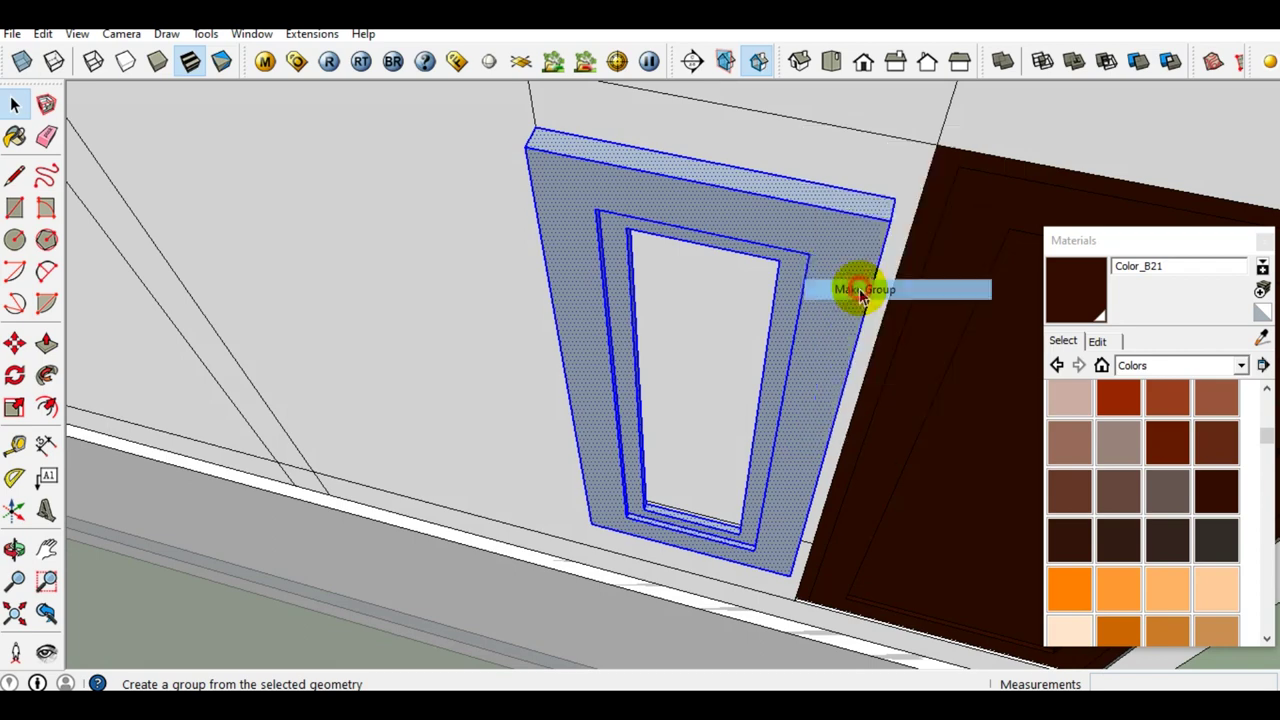
{"action": "left_click", "coordinate": [1075, 290]}
{"action": "left_click", "coordinate": [830, 325]}
{"action": "key", "text": "space"}
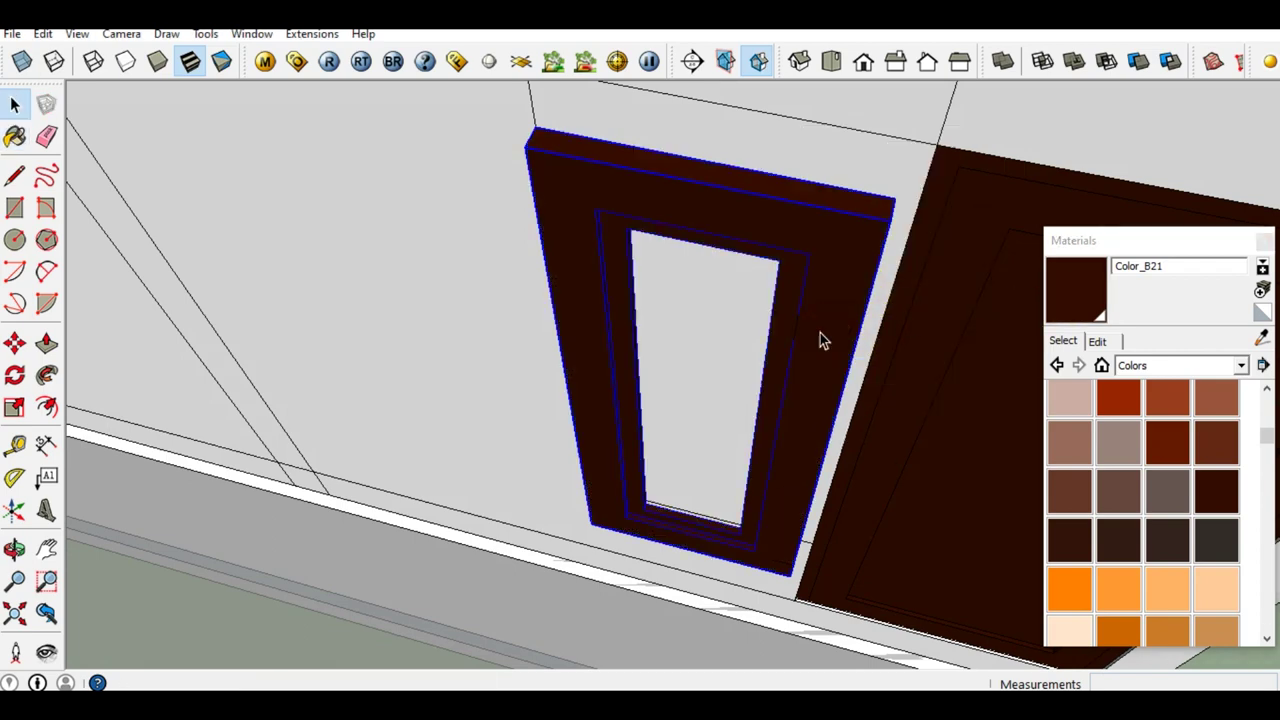
Hide the door frame group and erase the leftover dotted face inside it.
{"action": "middle_click_drag", "start_coordinate": [829, 330], "coordinate": [795, 314]}
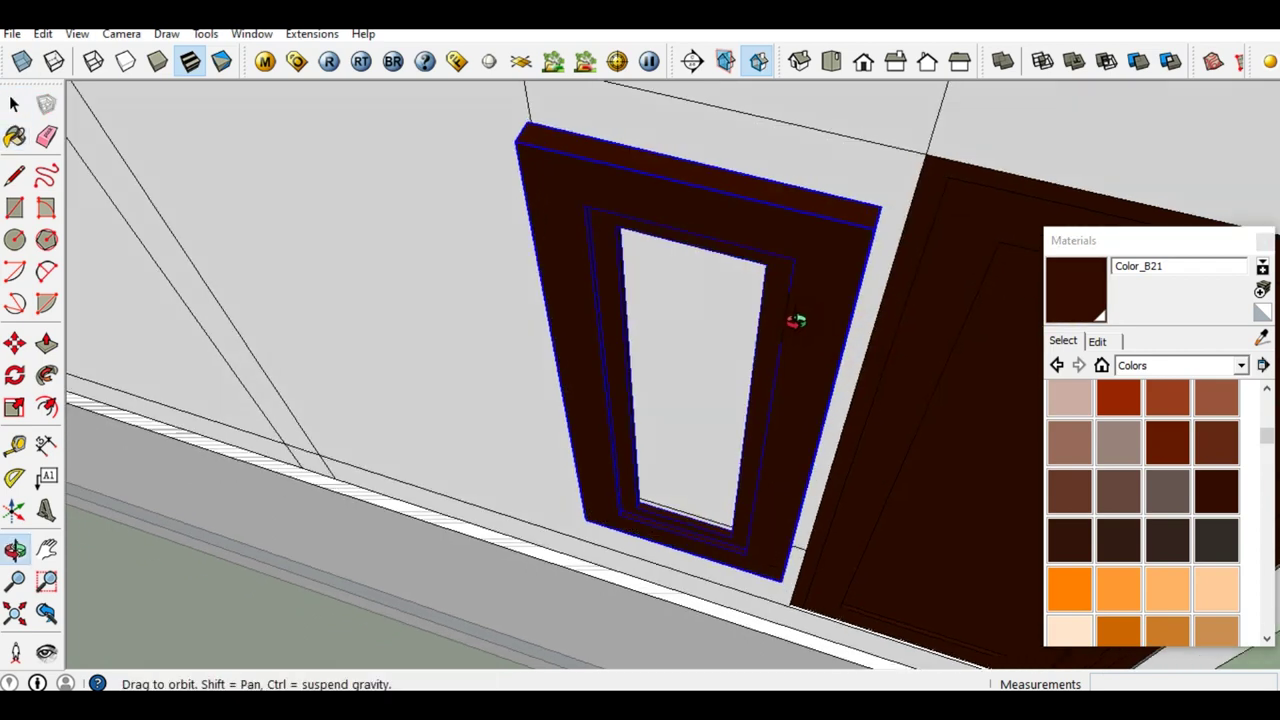
{"action": "right_click", "coordinate": [797, 320]}
{"action": "left_click", "coordinate": [837, 363]}
{"action": "mouse_move", "coordinate": [751, 286]}
{"action": "middle_mouse_down"}
{"action": "mouse_move", "coordinate": [778, 314]}
{"action": "mouse_move", "coordinate": [660, 276]}
{"action": "middle_mouse_up"}
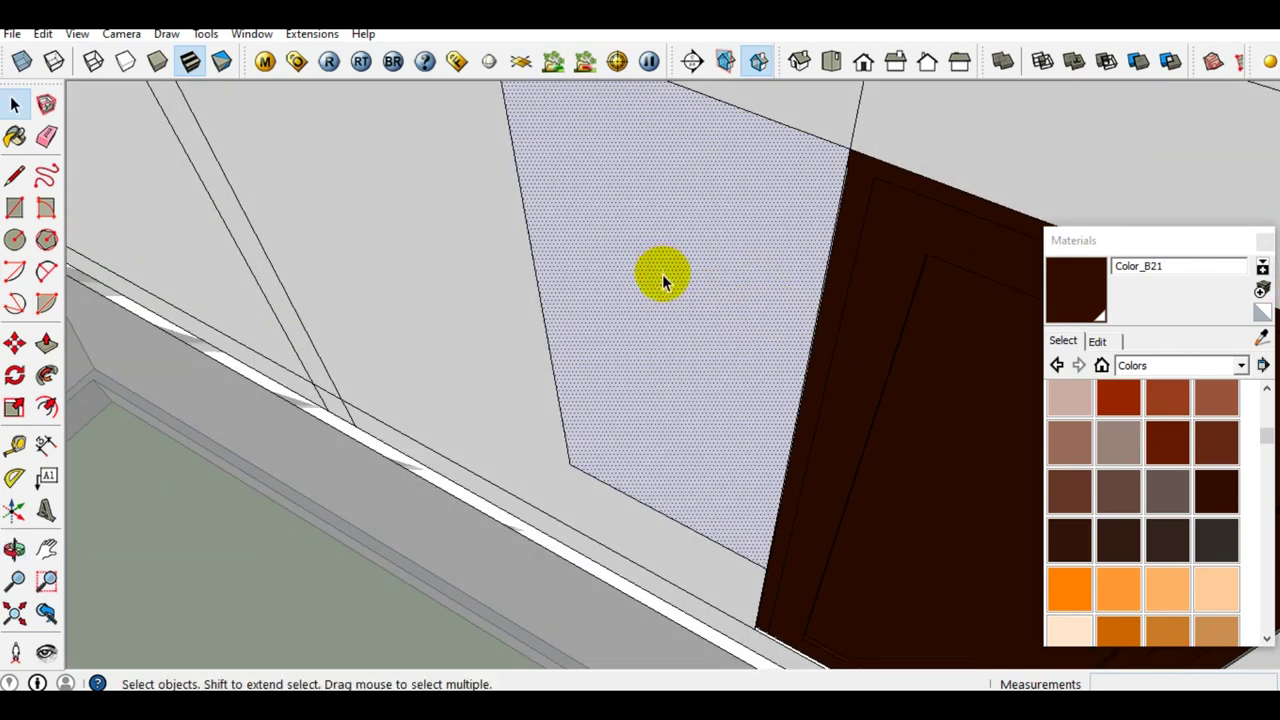
{"action": "key", "text": "Delete"}
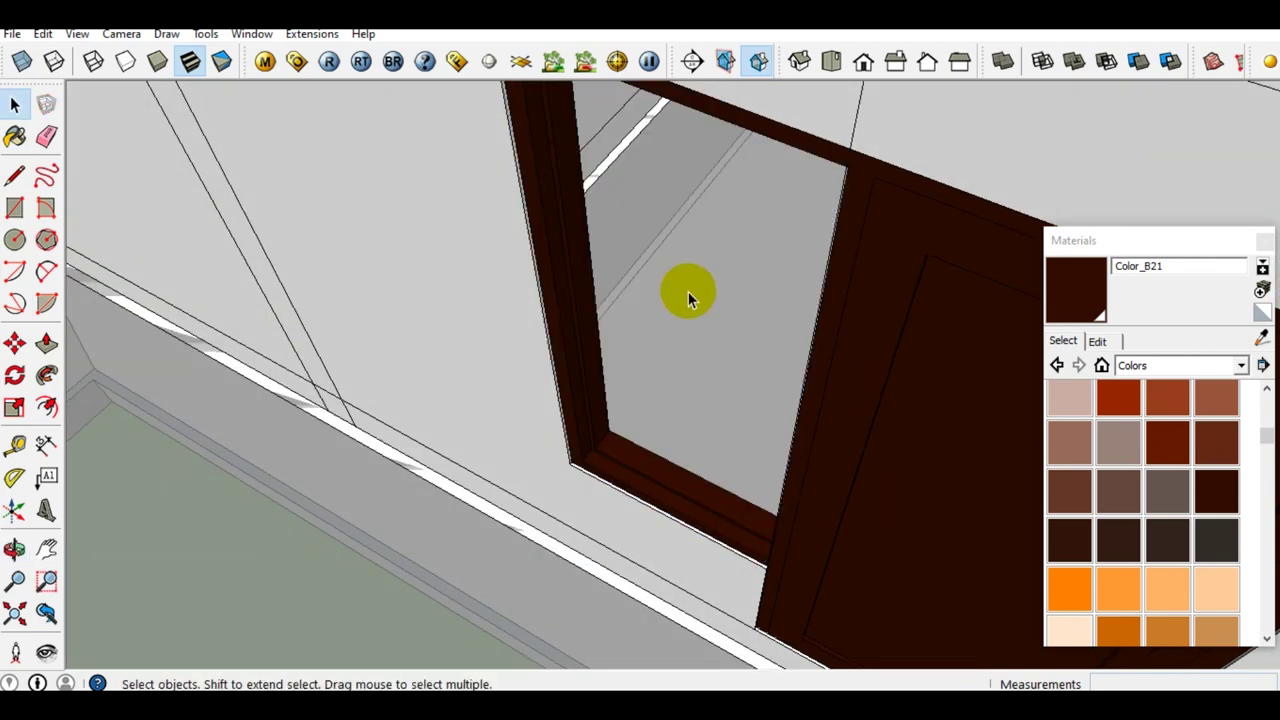
Restore the hidden glazed door panel with Edit > Unhide > Last.
{"action": "mouse_move", "coordinate": [795, 572]}
{"action": "middle_mouse_down"}
{"action": "mouse_move", "coordinate": [872, 249]}
{"action": "mouse_move", "coordinate": [823, 163]}
{"action": "mouse_move", "coordinate": [886, 129]}
{"action": "mouse_move", "coordinate": [865, 163]}
{"action": "middle_mouse_up"}
{"action": "left_click", "coordinate": [856, 172]}
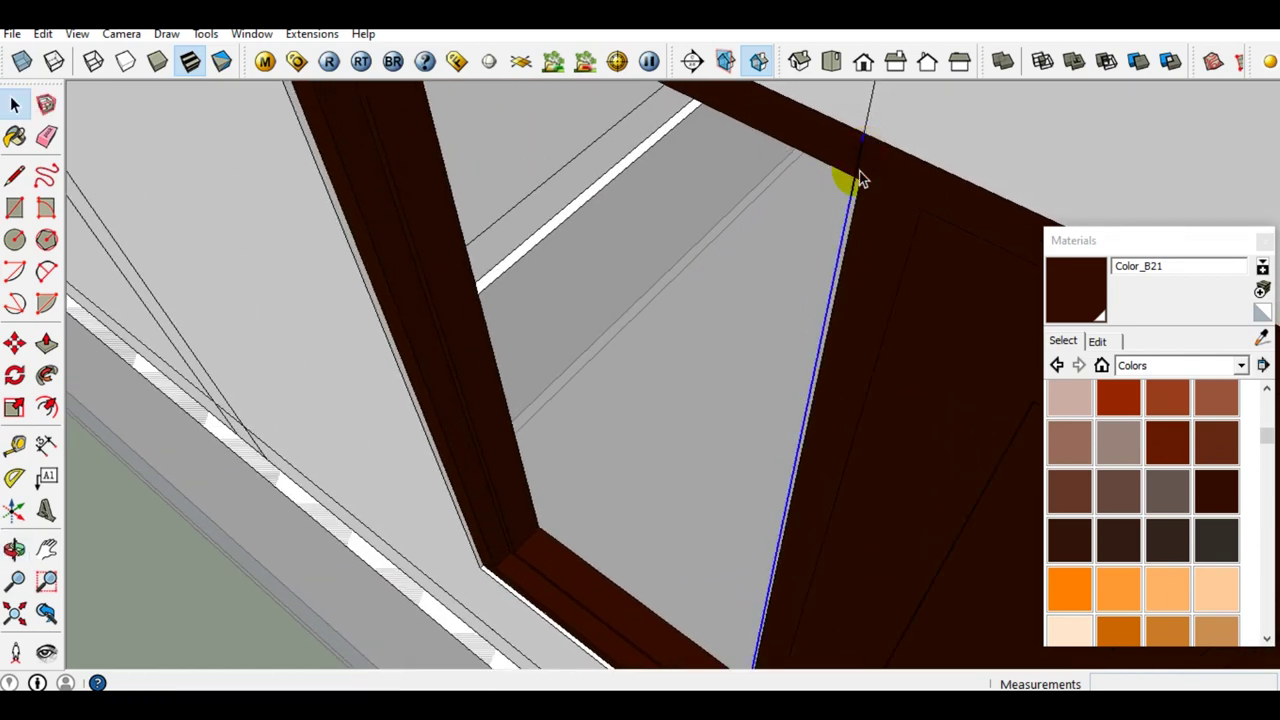
{"action": "scroll", "coordinate": [860, 180], "scroll_direction": "down", "scroll_amount": 3}
{"action": "middle_click_drag", "start_coordinate": [843, 286], "coordinate": [886, 314]}
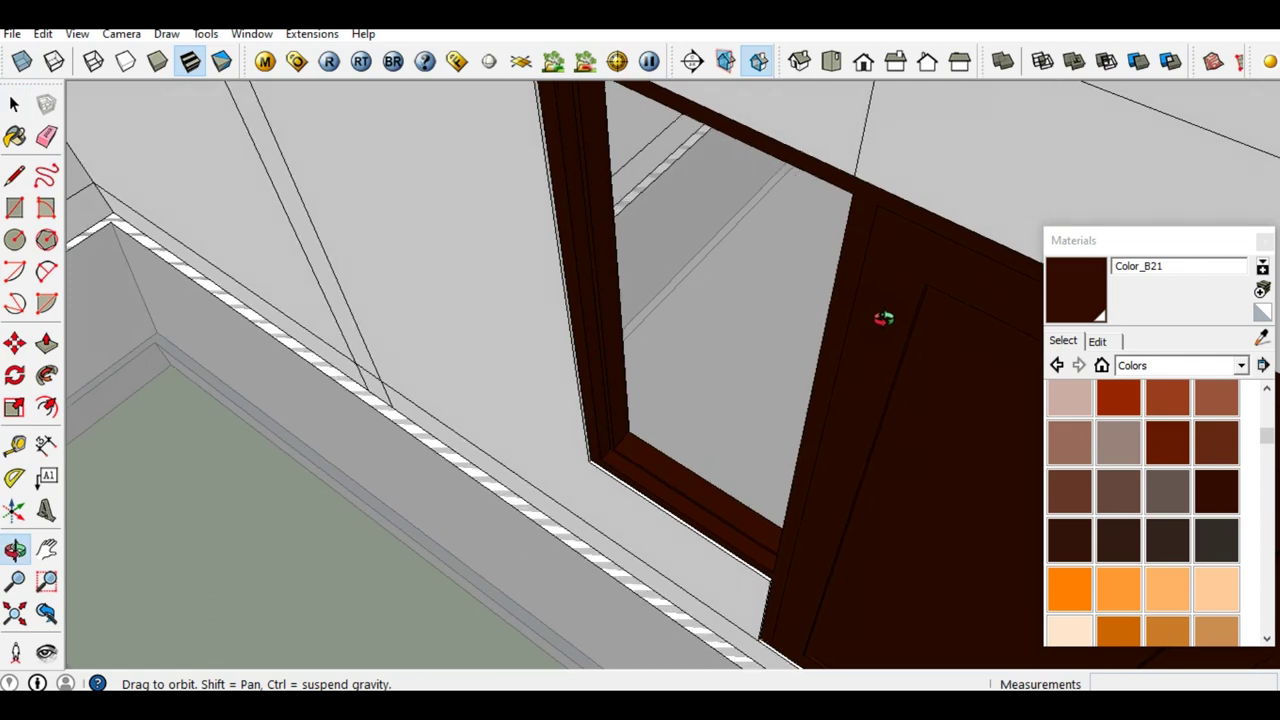
{"action": "left_click", "coordinate": [42, 38]}
{"action": "mouse_move", "coordinate": [78, 302]}
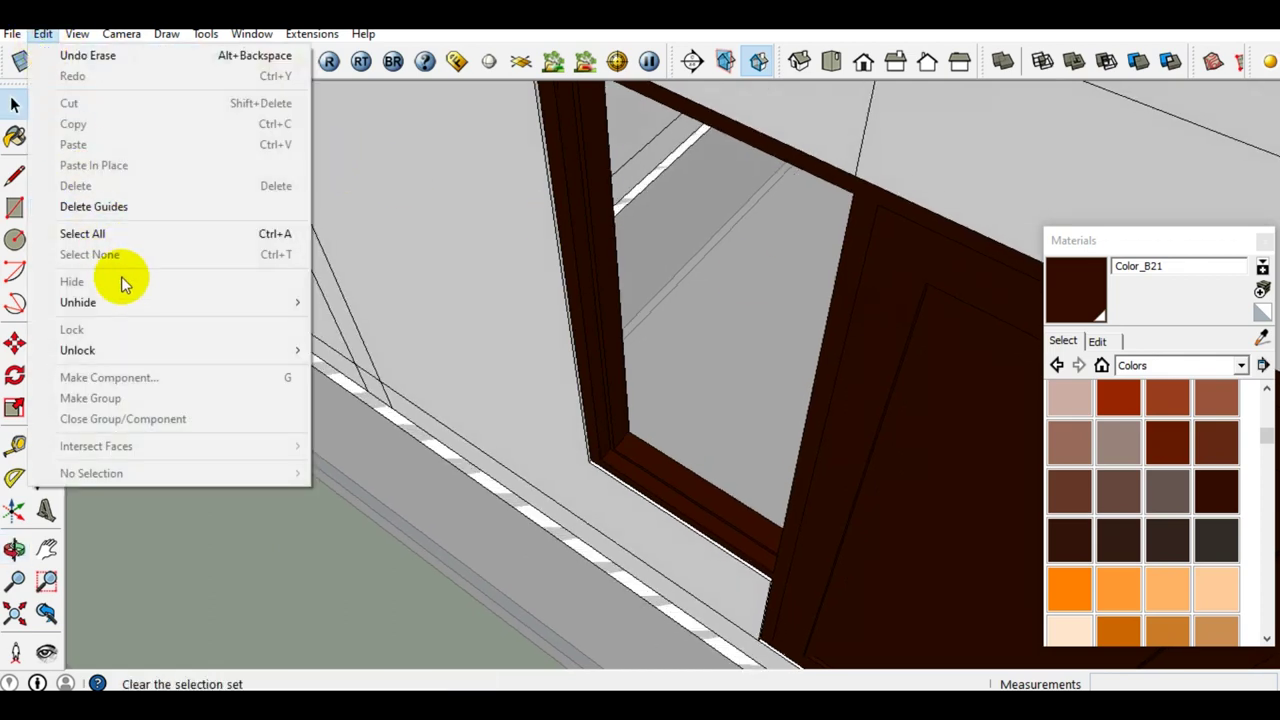
{"action": "left_click", "coordinate": [348, 323]}
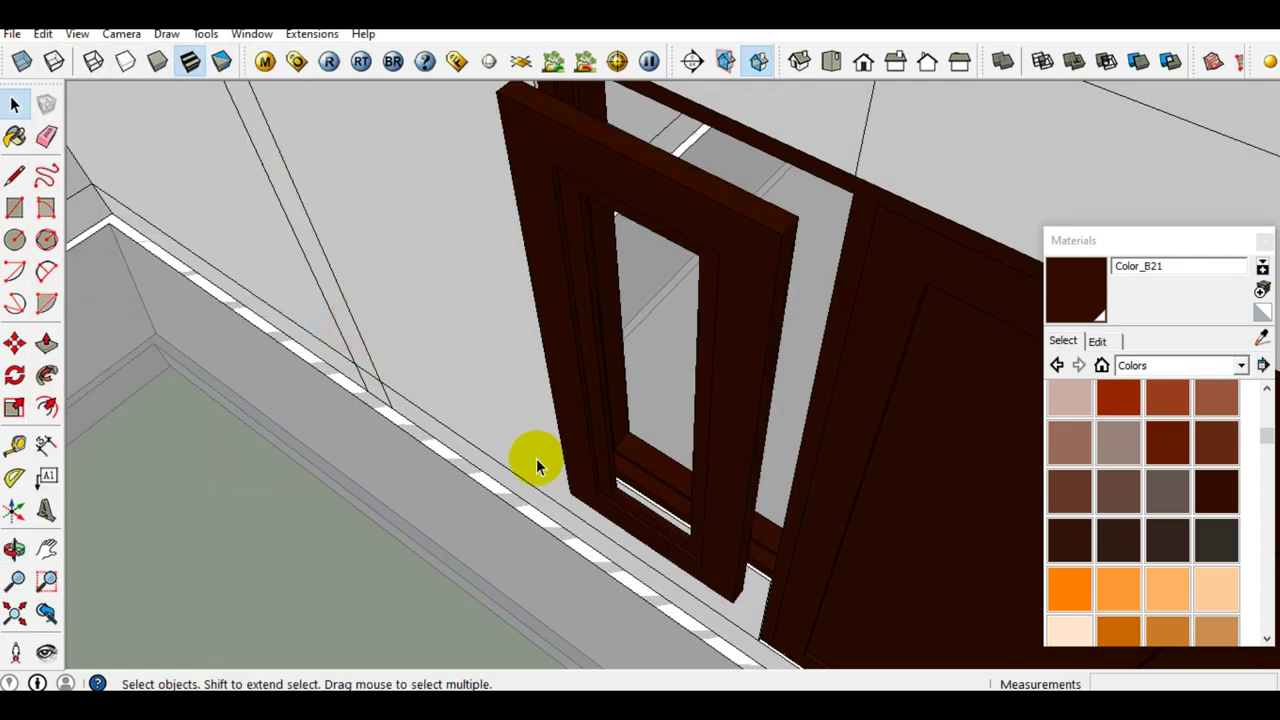
Try moving the door frame from its bottom corner, then cancel the move.
{"action": "scroll", "coordinate": [590, 505], "scroll_direction": "up", "scroll_amount": 3}
{"action": "mouse_move", "coordinate": [566, 491]}
{"action": "middle_mouse_down"}
{"action": "mouse_move", "coordinate": [630, 453]}
{"action": "mouse_move", "coordinate": [624, 466]}
{"action": "mouse_move", "coordinate": [627, 418]}
{"action": "middle_mouse_up"}
{"action": "key", "text": "m"}
{"action": "key", "text": "space"}
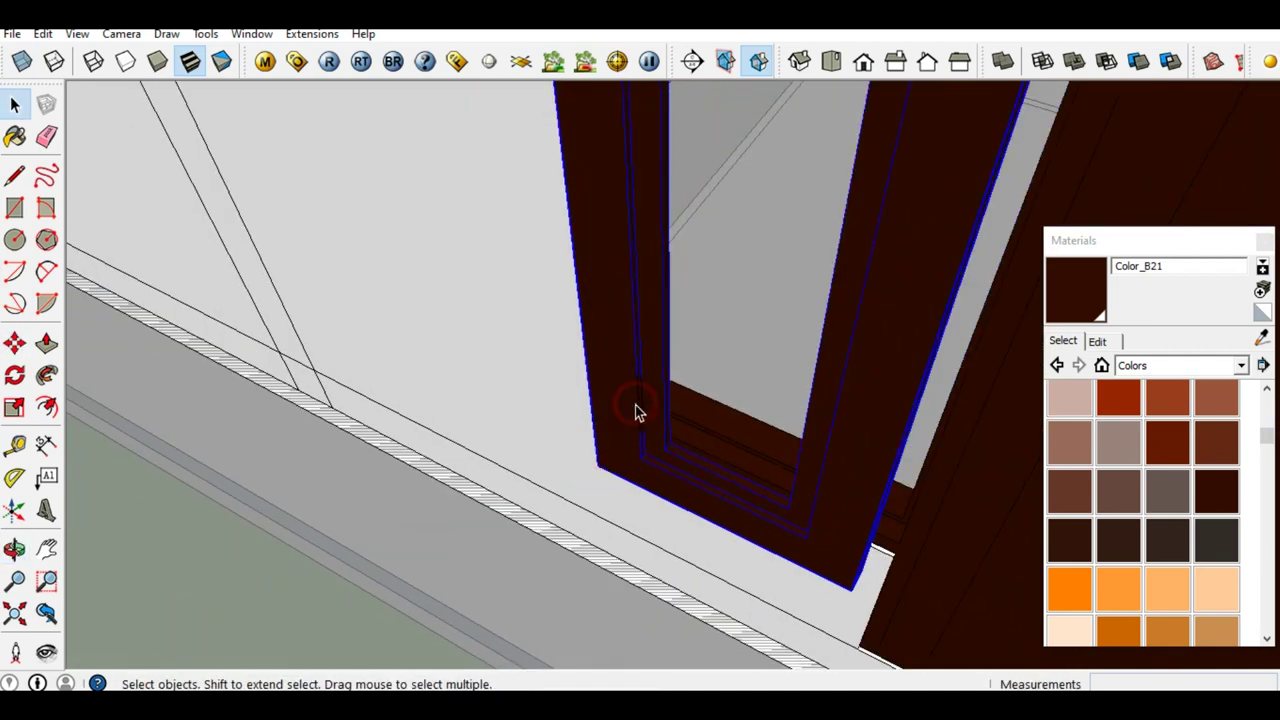
{"action": "key", "text": "m"}
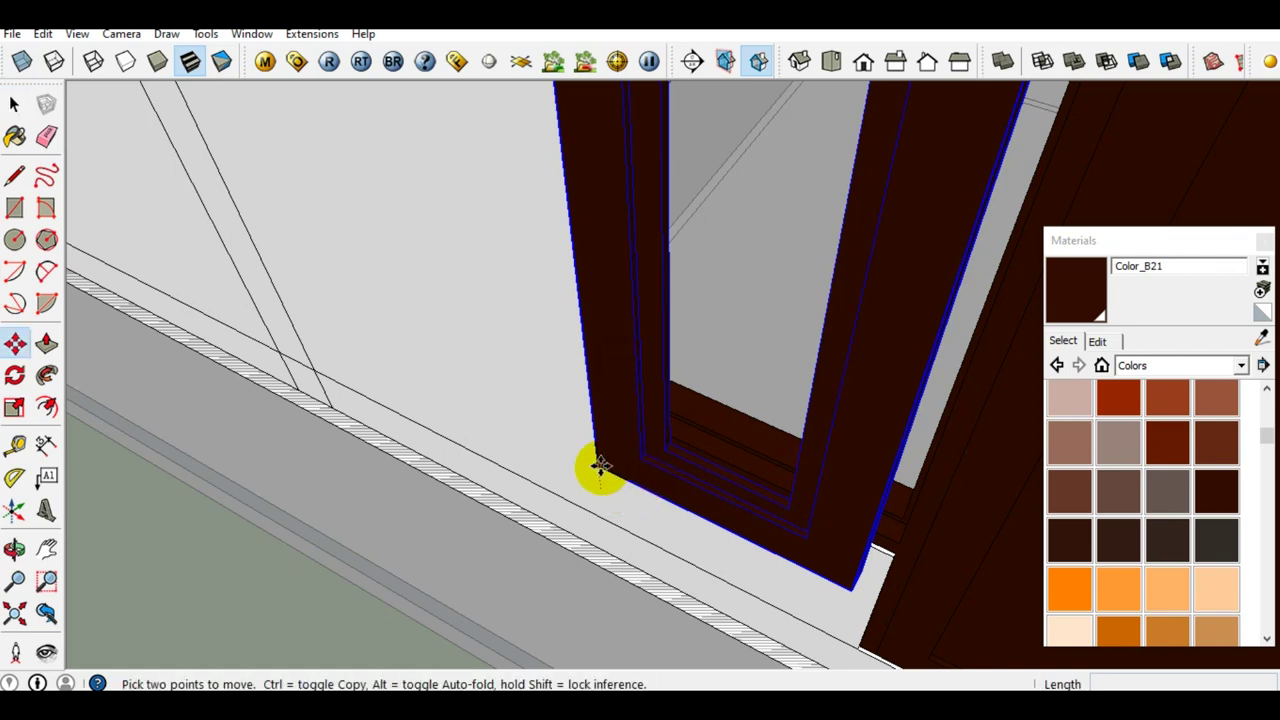
{"action": "left_click", "coordinate": [600, 465]}
{"action": "mouse_move", "coordinate": [600, 465]}
{"action": "middle_mouse_down"}
{"action": "mouse_move", "coordinate": [651, 391]}
{"action": "mouse_move", "coordinate": [634, 414]}
{"action": "mouse_move", "coordinate": [685, 452]}
{"action": "mouse_move", "coordinate": [803, 449]}
{"action": "mouse_move", "coordinate": [789, 482]}
{"action": "mouse_move", "coordinate": [709, 449]}
{"action": "mouse_move", "coordinate": [654, 477]}
{"action": "mouse_move", "coordinate": [845, 448]}
{"action": "mouse_move", "coordinate": [834, 428]}
{"action": "mouse_move", "coordinate": [763, 428]}
{"action": "mouse_move", "coordinate": [775, 403]}
{"action": "mouse_move", "coordinate": [737, 457]}
{"action": "mouse_move", "coordinate": [722, 405]}
{"action": "middle_mouse_up"}
{"action": "key", "text": "space"}
{"action": "scroll", "coordinate": [789, 481], "scroll_direction": "up", "scroll_amount": 3}
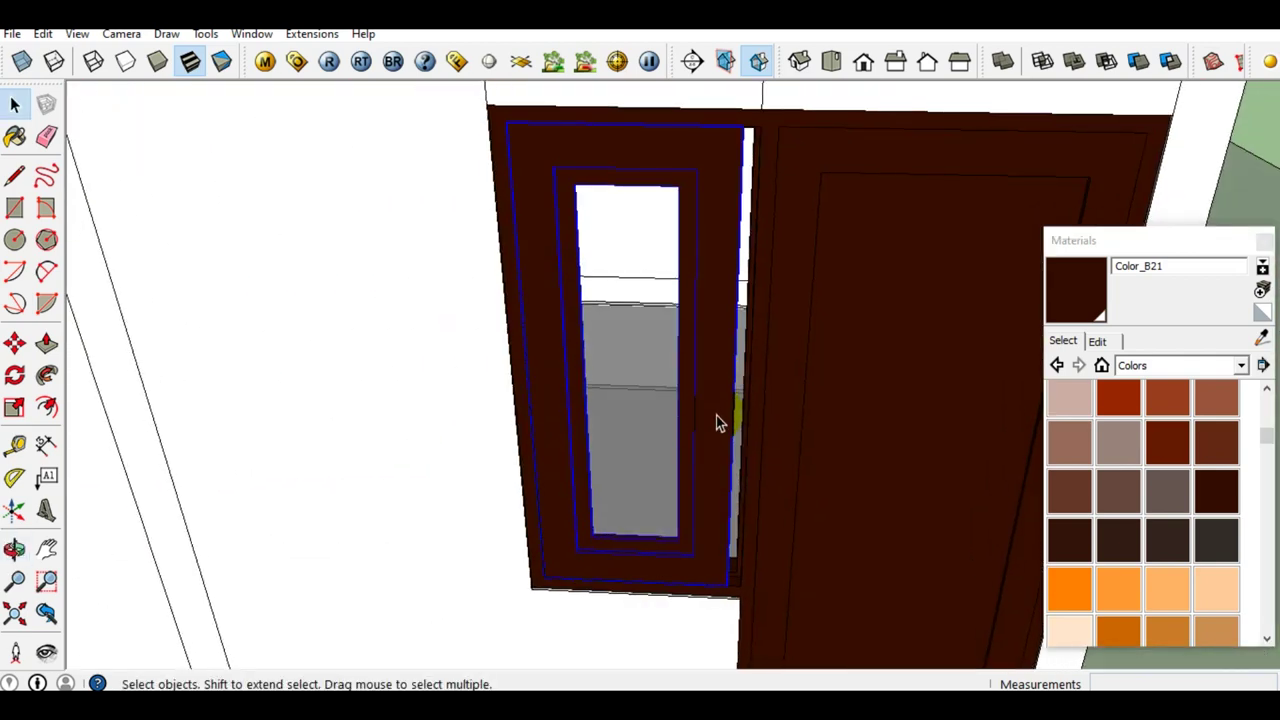
Open the door group for editing and centre it in a front view.
{"action": "double_click", "coordinate": [709, 394]}
{"action": "left_click", "coordinate": [709, 394]}
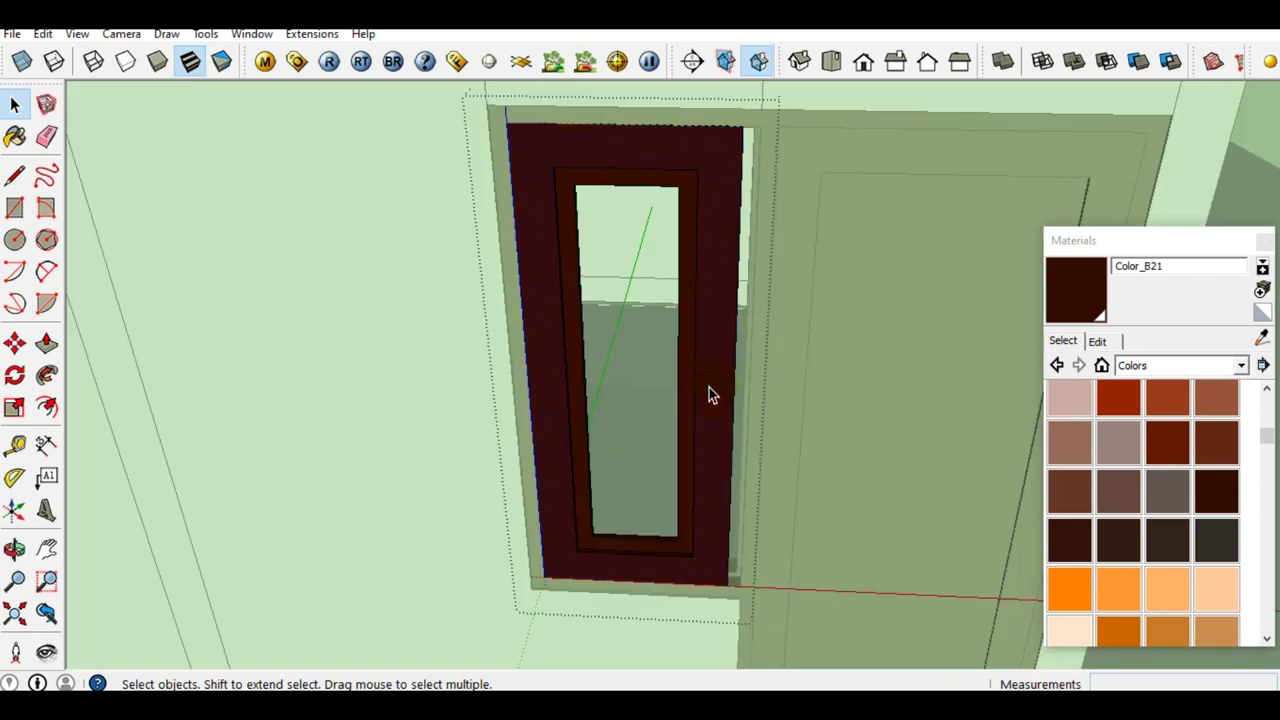
{"action": "left_click", "coordinate": [860, 62]}
{"action": "scroll", "coordinate": [643, 330], "scroll_direction": "down", "scroll_amount": 3}
{"action": "scroll", "coordinate": [410, 210], "scroll_direction": "up", "scroll_amount": 5}
{"action": "scroll", "coordinate": [431, 240], "scroll_direction": "down", "scroll_amount": 3}
{"action": "middle_click_drag", "start_coordinate": [431, 240], "coordinate": [477, 247]}
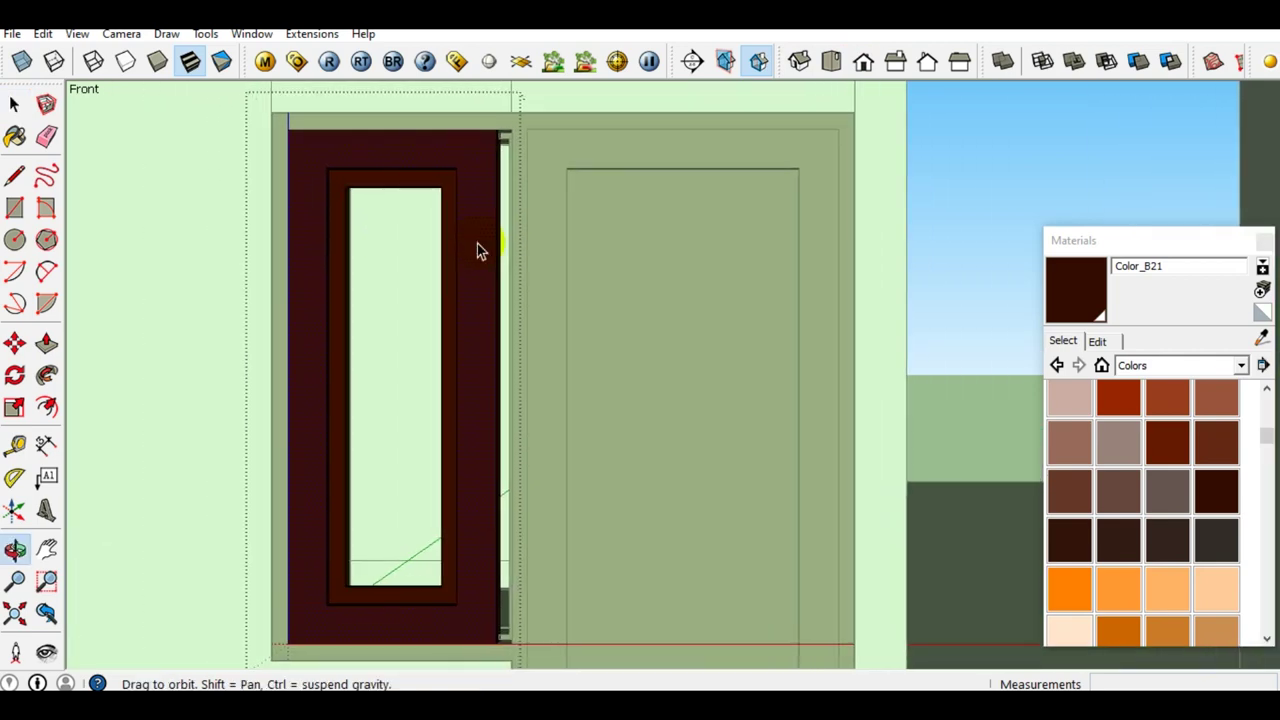
{"action": "left_click", "coordinate": [47, 549]}
{"action": "mouse_move", "coordinate": [614, 360]}
{"action": "left_mouse_down"}
{"action": "mouse_move", "coordinate": [508, 360]}
{"action": "mouse_move", "coordinate": [874, 306]}
{"action": "mouse_move", "coordinate": [768, 330]}
{"action": "mouse_move", "coordinate": [962, 320]}
{"action": "left_mouse_up"}
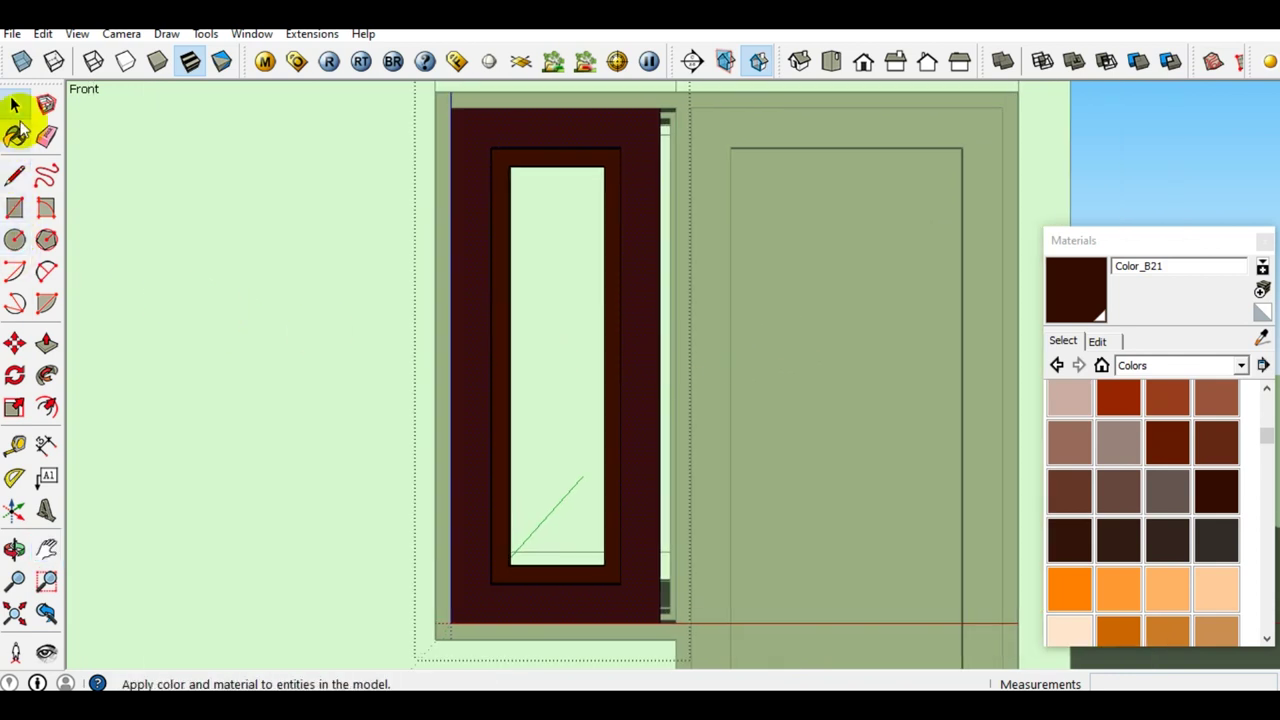
{"action": "left_click", "coordinate": [15, 105]}
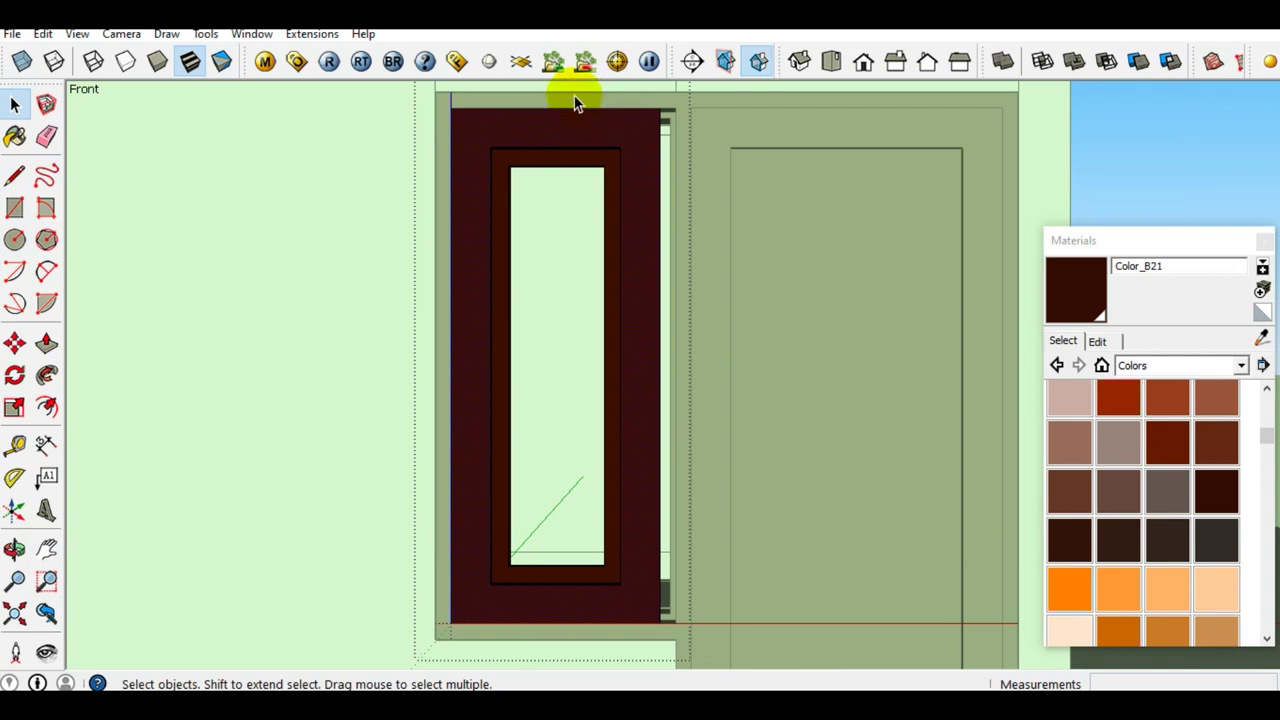
Box-select the glazed leaf and move it 29mm along the red axis to the frame corner.
{"action": "left_click_drag", "start_coordinate": [708, 643], "coordinate": [720, 655]}
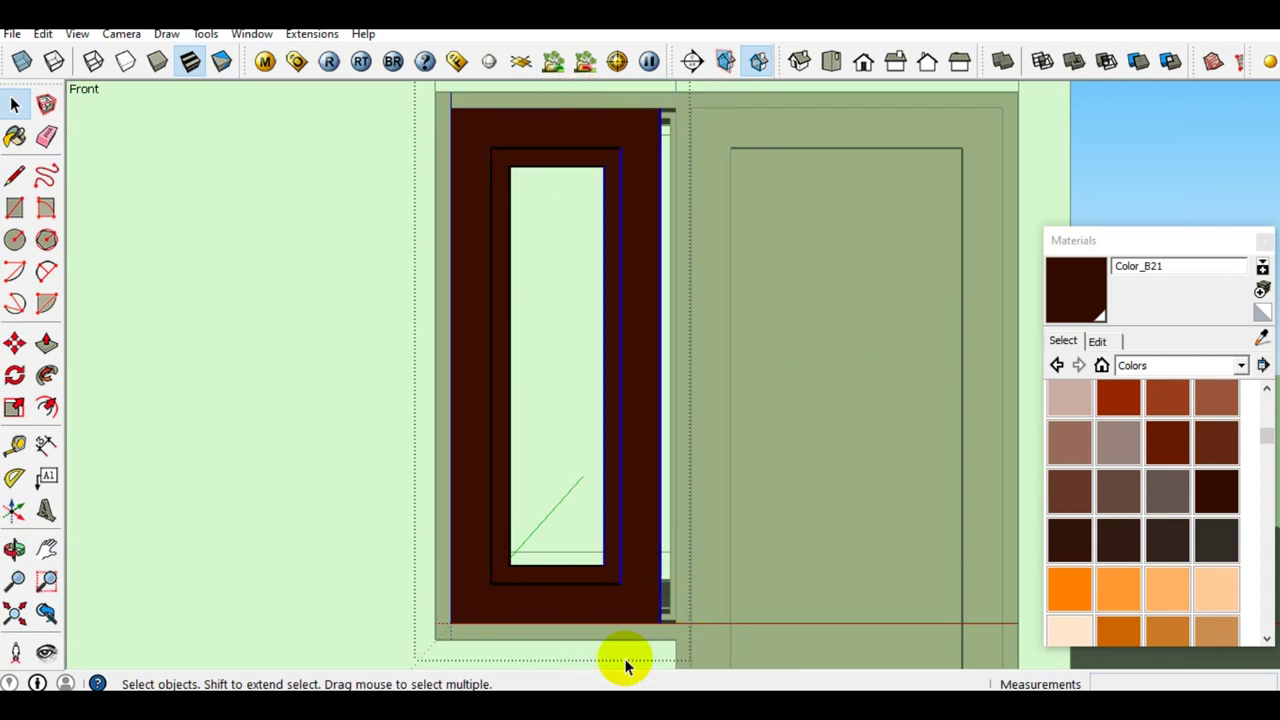
{"action": "scroll", "coordinate": [625, 665], "scroll_direction": "up", "scroll_amount": 3}
{"action": "scroll", "coordinate": [688, 380], "scroll_direction": "down", "scroll_amount": 3}
{"action": "middle_click_drag", "start_coordinate": [688, 380], "coordinate": [640, 637]}
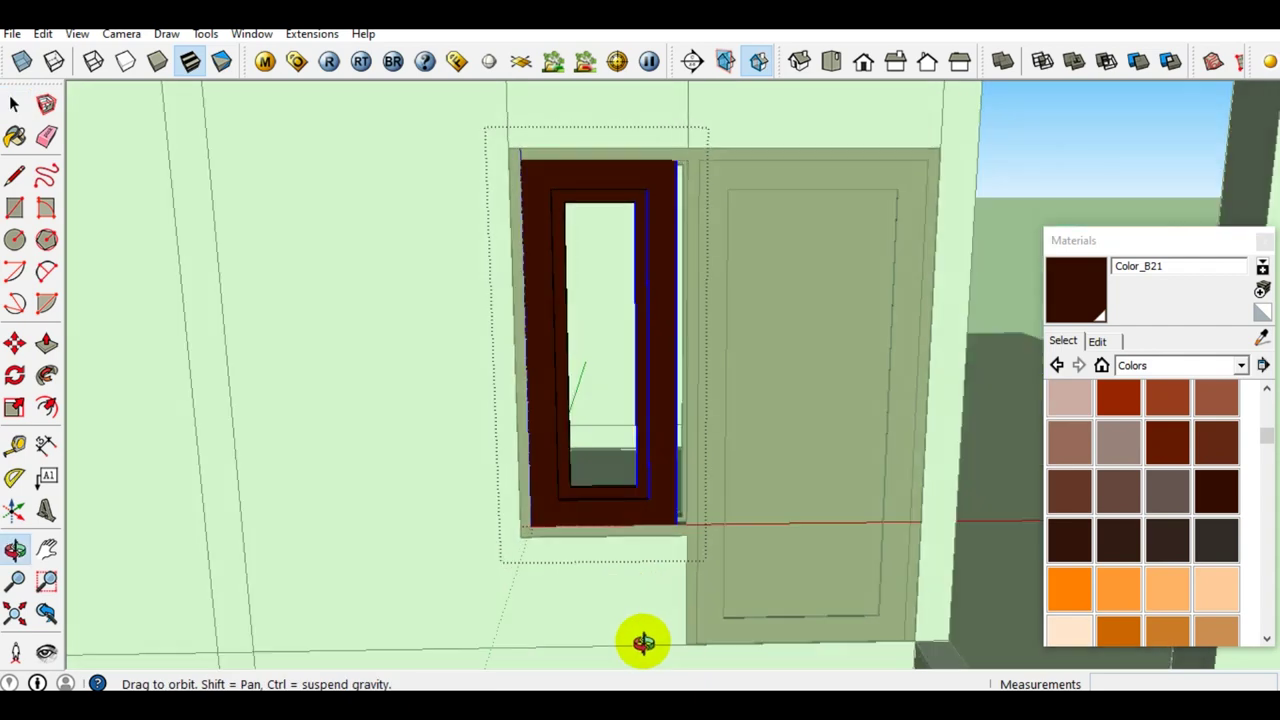
{"action": "scroll", "coordinate": [704, 520], "scroll_direction": "up", "scroll_amount": 3}
{"action": "scroll", "coordinate": [647, 446], "scroll_direction": "up", "scroll_amount": 3}
{"action": "middle_click_drag", "start_coordinate": [647, 446], "coordinate": [671, 537]}
{"action": "key", "text": "m"}
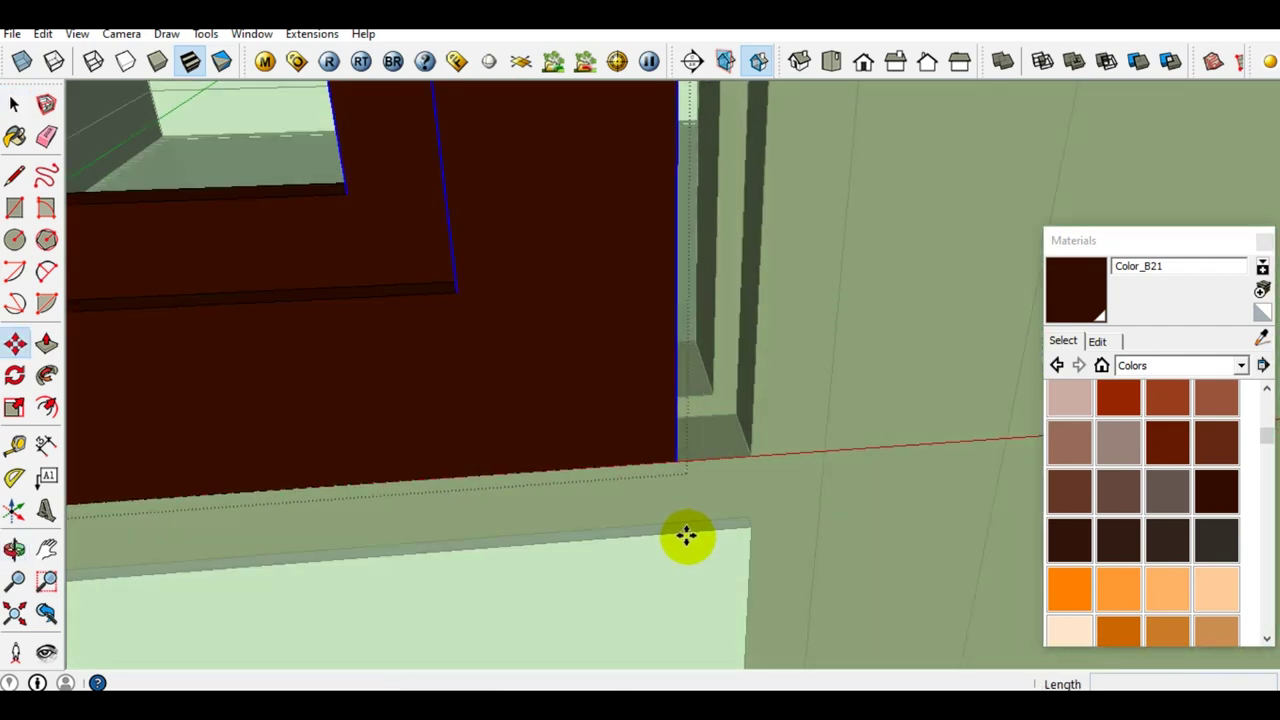
{"action": "left_click", "coordinate": [662, 442]}
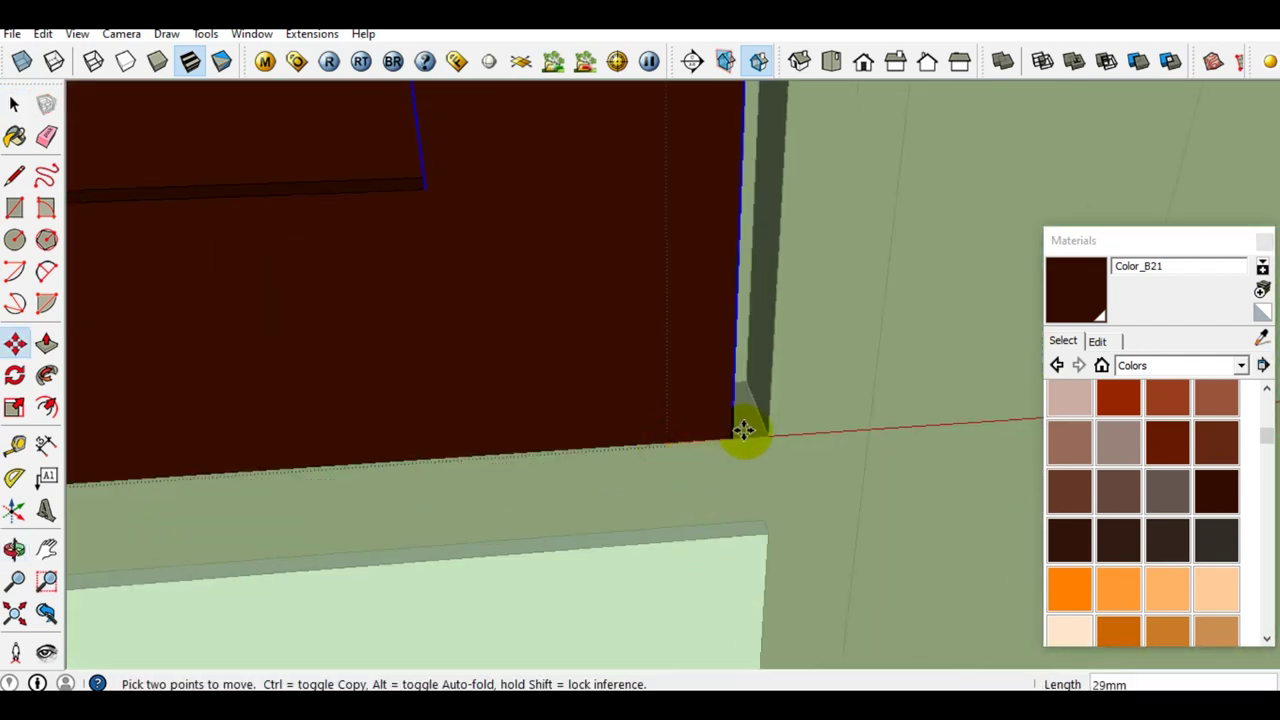
{"action": "scroll", "coordinate": [763, 434], "scroll_direction": "down", "scroll_amount": 2}
{"action": "key", "text": "space"}
{"action": "scroll", "coordinate": [690, 486], "scroll_direction": "down", "scroll_amount": 3}
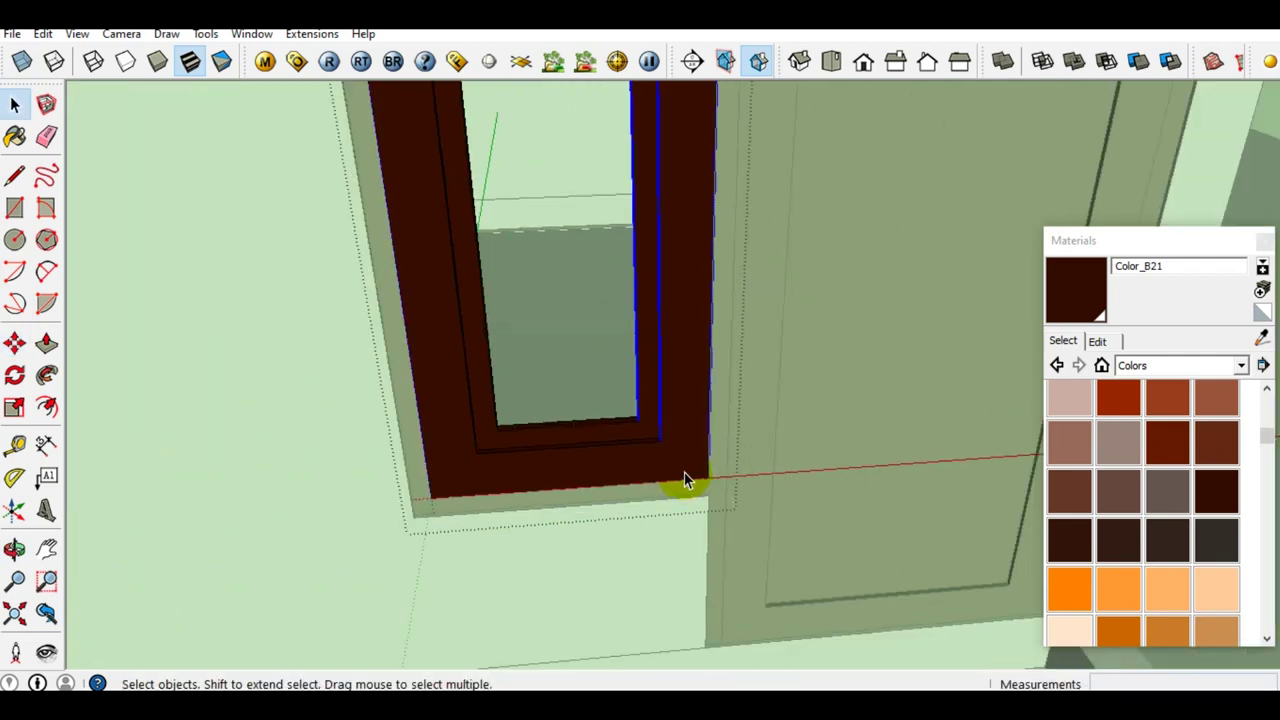
{"action": "scroll", "coordinate": [686, 482], "scroll_direction": "down", "scroll_amount": 2}
{"action": "scroll", "coordinate": [688, 470], "scroll_direction": "down", "scroll_amount": 1}
{"action": "mouse_move", "coordinate": [691, 463]}
{"action": "middle_mouse_down"}
{"action": "mouse_move", "coordinate": [661, 446]}
{"action": "mouse_move", "coordinate": [557, 466]}
{"action": "middle_mouse_up"}
Draw a line across the door leaf opening to close it with a face.
{"action": "scroll", "coordinate": [623, 455], "scroll_direction": "up", "scroll_amount": 2}
{"action": "scroll", "coordinate": [617, 449], "scroll_direction": "up", "scroll_amount": 2}
{"action": "scroll", "coordinate": [630, 440], "scroll_direction": "up", "scroll_amount": 2}
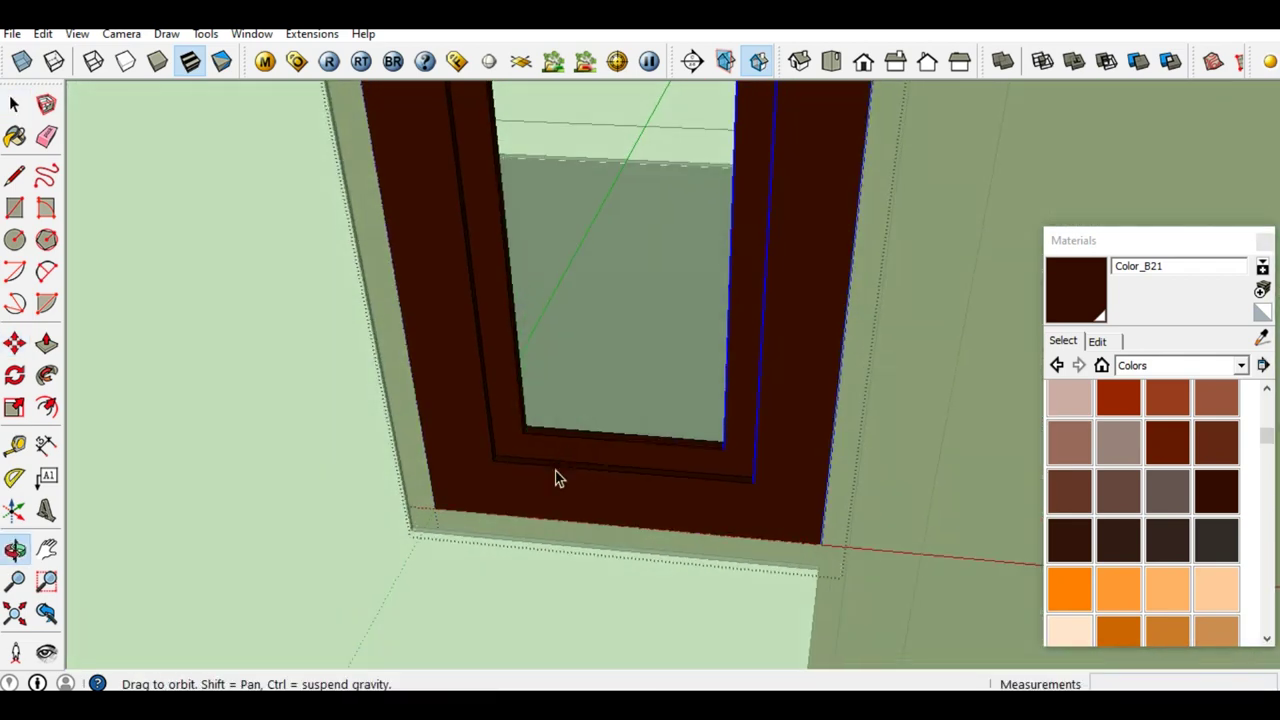
{"action": "scroll", "coordinate": [540, 452], "scroll_direction": "up", "scroll_amount": 3}
{"action": "scroll", "coordinate": [387, 478], "scroll_direction": "up", "scroll_amount": 1}
{"action": "scroll", "coordinate": [386, 466], "scroll_direction": "down", "scroll_amount": 2}
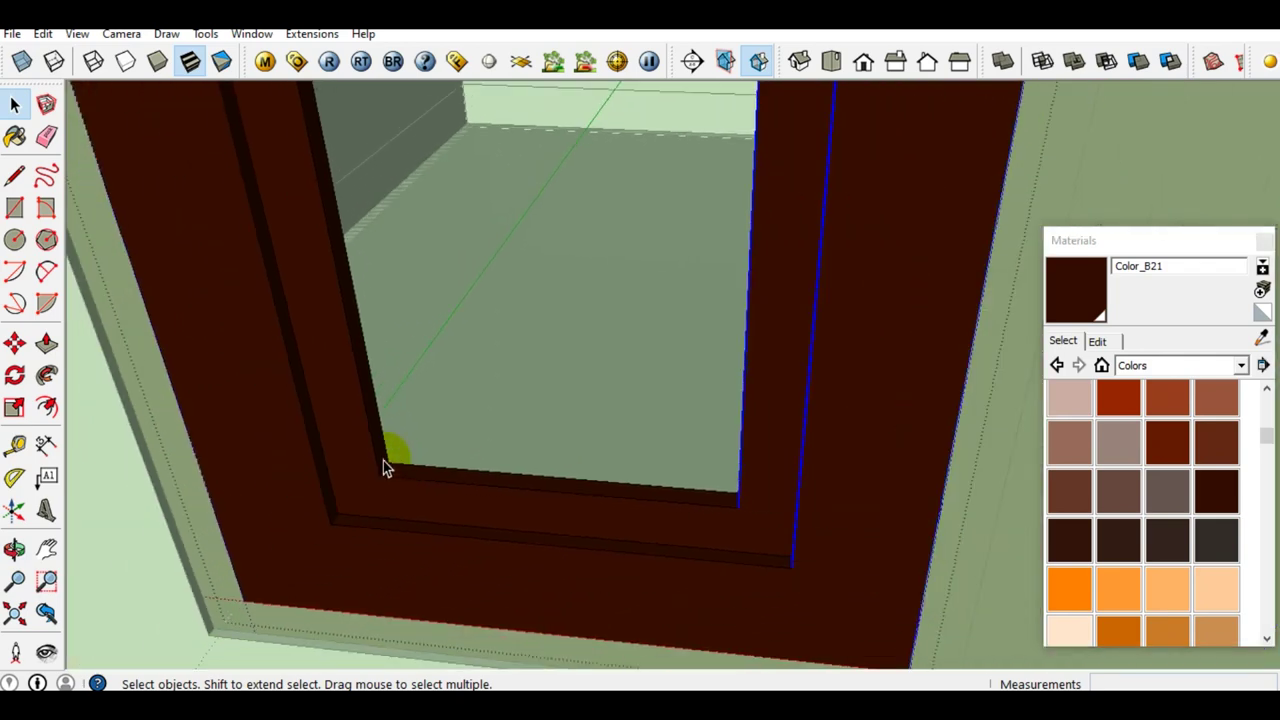
{"action": "key", "text": "l"}
{"action": "scroll", "coordinate": [400, 466], "scroll_direction": "up", "scroll_amount": 2}
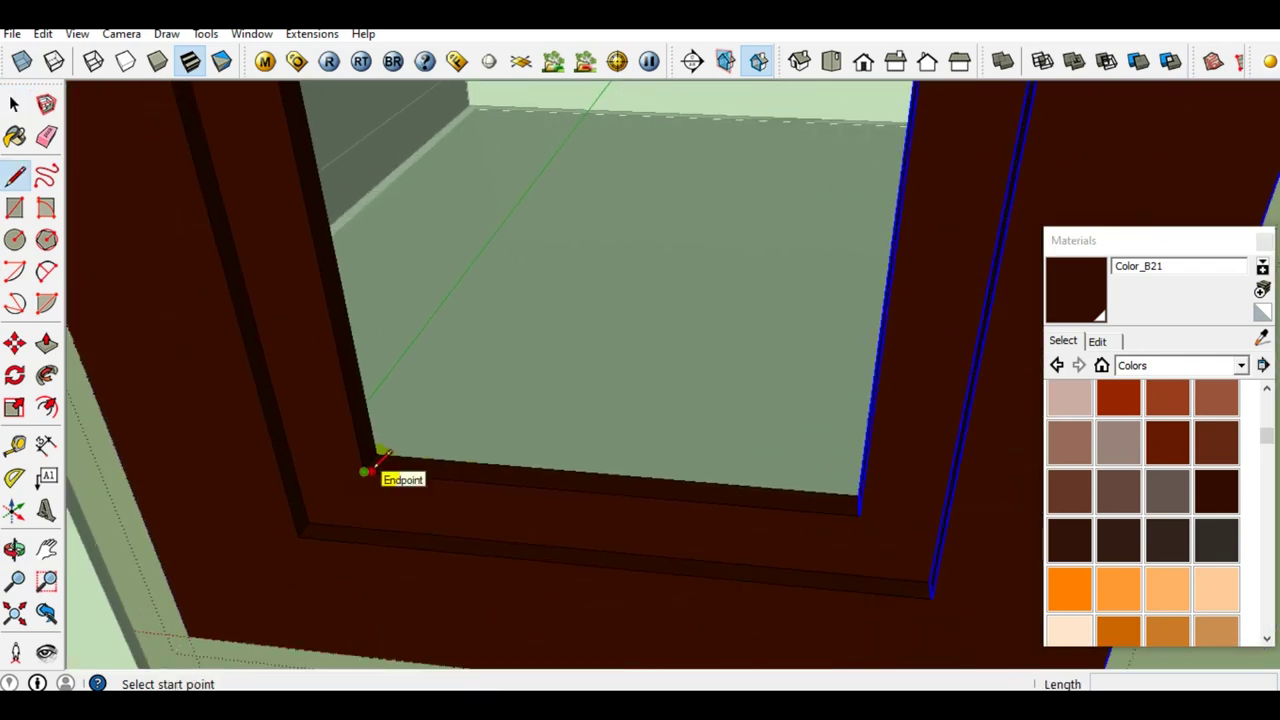
{"action": "left_click", "coordinate": [377, 462]}
{"action": "left_click", "coordinate": [858, 510]}
{"action": "key", "text": "space"}
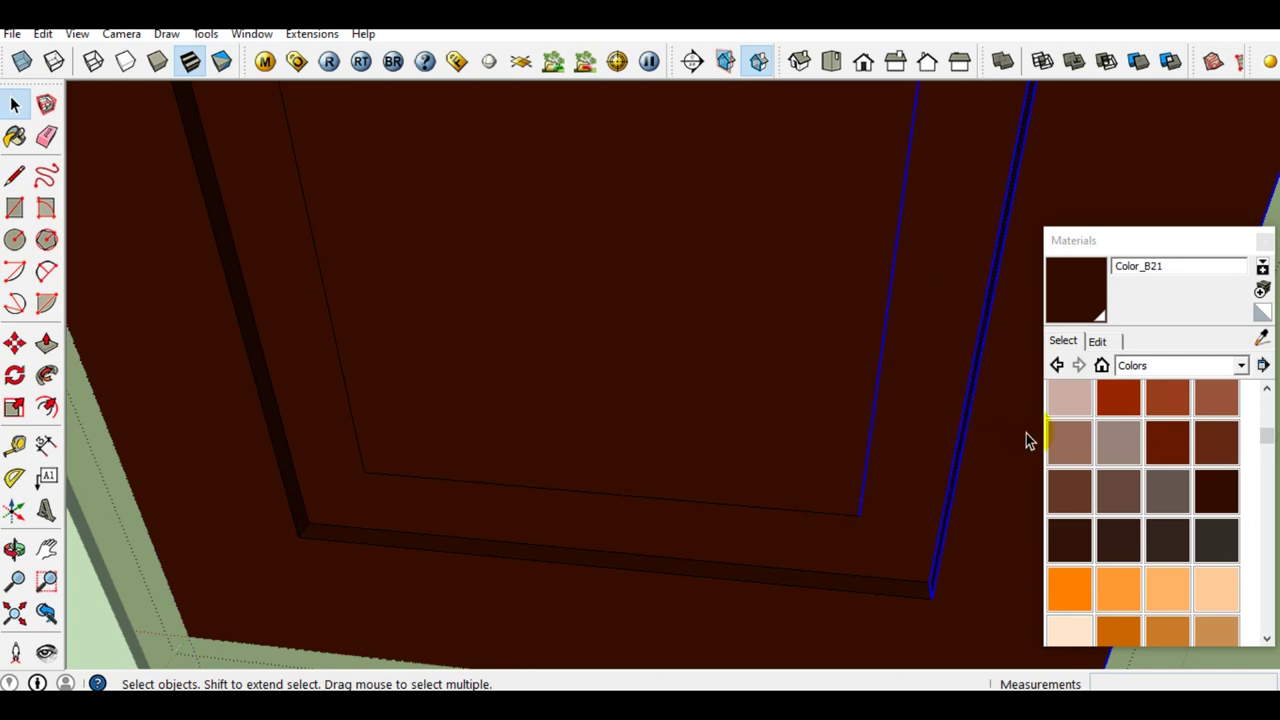
Paint the new face with Translucent_Glass_Gray from the Translucent material collection.
{"action": "left_click", "coordinate": [1240, 365]}
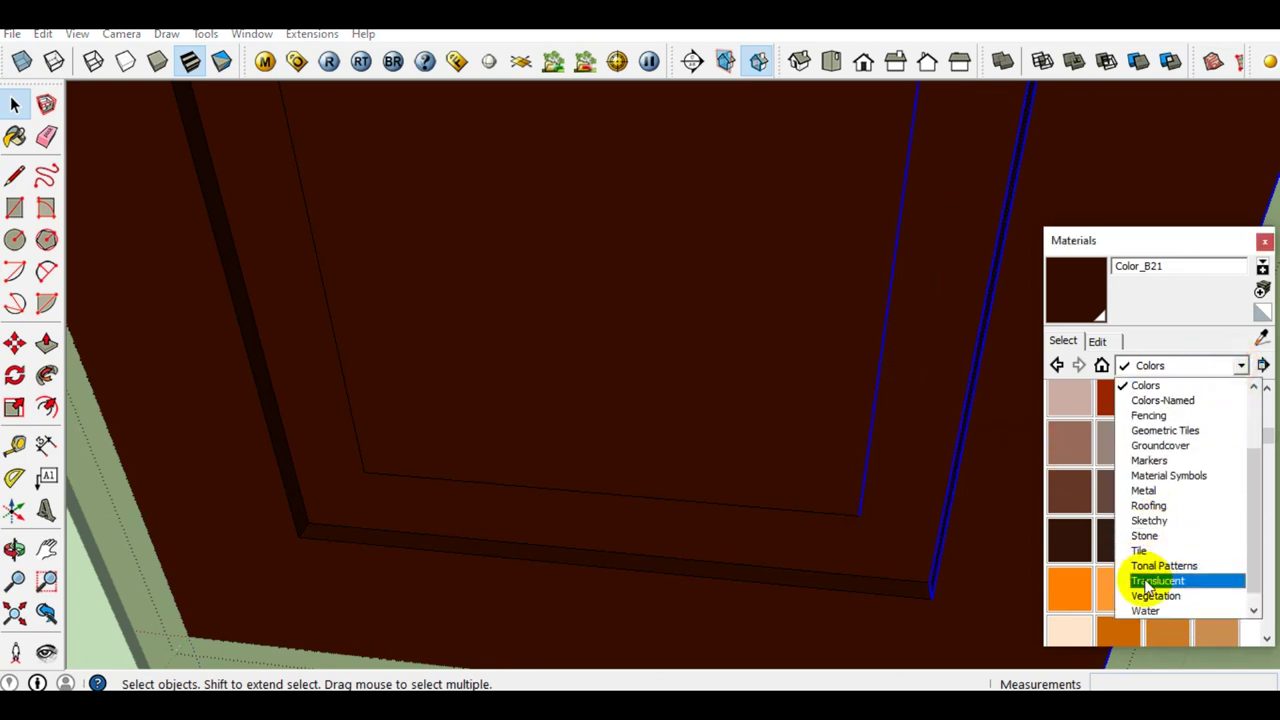
{"action": "left_click", "coordinate": [1157, 580]}
{"action": "left_click", "coordinate": [1070, 455]}
{"action": "left_click", "coordinate": [645, 402]}
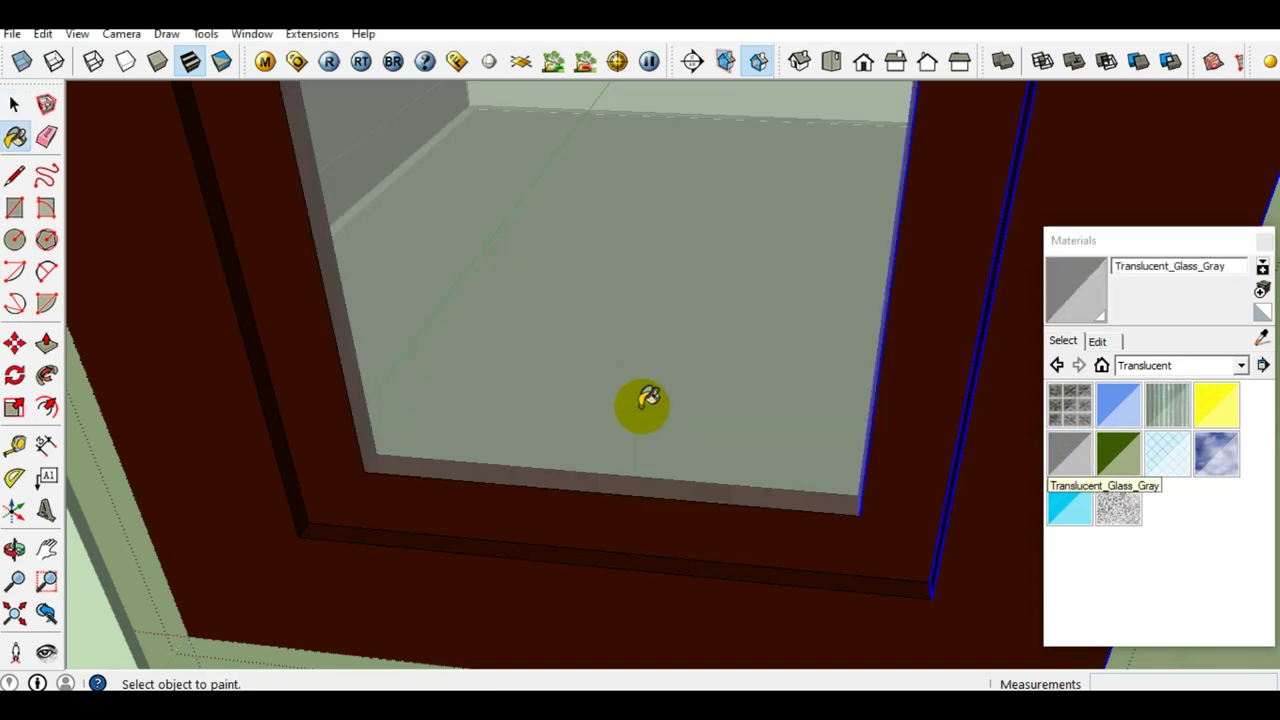
{"action": "scroll", "coordinate": [645, 402], "scroll_direction": "down", "scroll_amount": 3}
{"action": "key", "text": "space"}
Select the new gray glass face and bring up its context menu.
{"action": "left_click", "coordinate": [666, 423]}
{"action": "scroll", "coordinate": [498, 439], "scroll_direction": "up", "scroll_amount": 3}
{"action": "scroll", "coordinate": [452, 418], "scroll_direction": "up", "scroll_amount": 2}
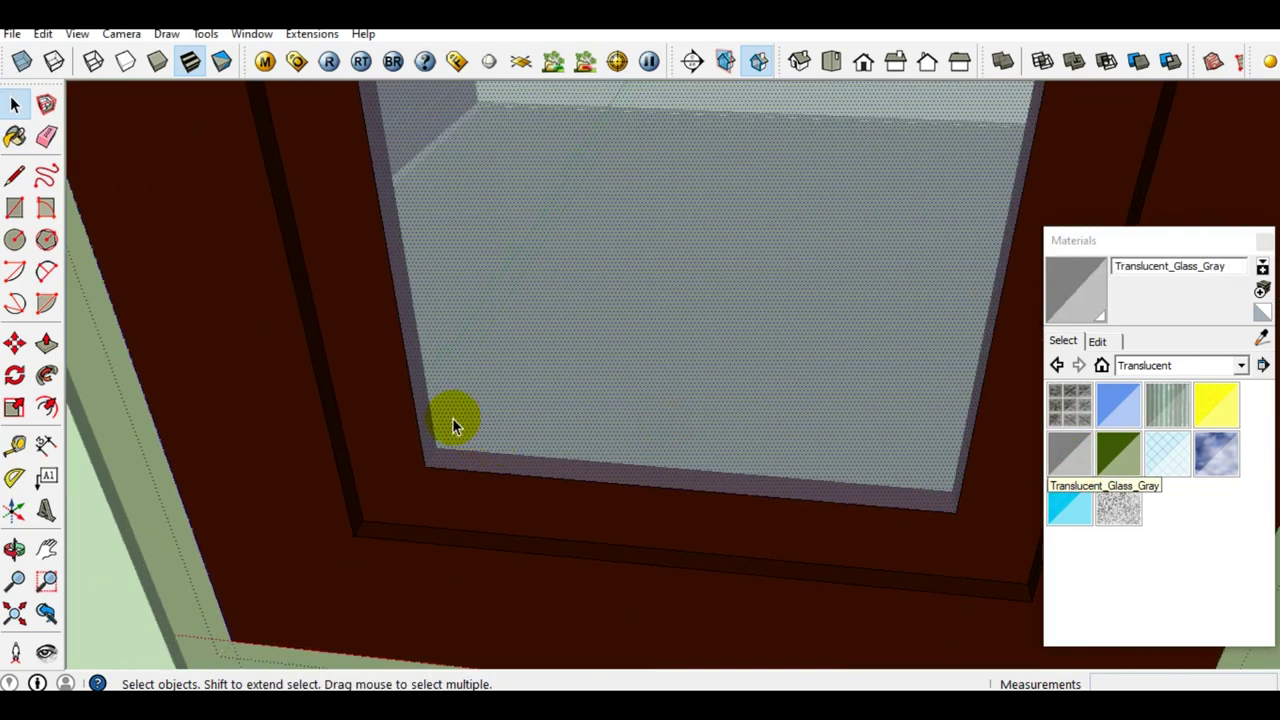
{"action": "scroll", "coordinate": [572, 386], "scroll_direction": "up", "scroll_amount": 2}
{"action": "scroll", "coordinate": [391, 431], "scroll_direction": "up", "scroll_amount": 2}
{"action": "scroll", "coordinate": [352, 434], "scroll_direction": "up", "scroll_amount": 1}
{"action": "mouse_move", "coordinate": [366, 428]}
{"action": "middle_mouse_down"}
{"action": "mouse_move", "coordinate": [471, 414]}
{"action": "mouse_move", "coordinate": [483, 395]}
{"action": "middle_mouse_up"}
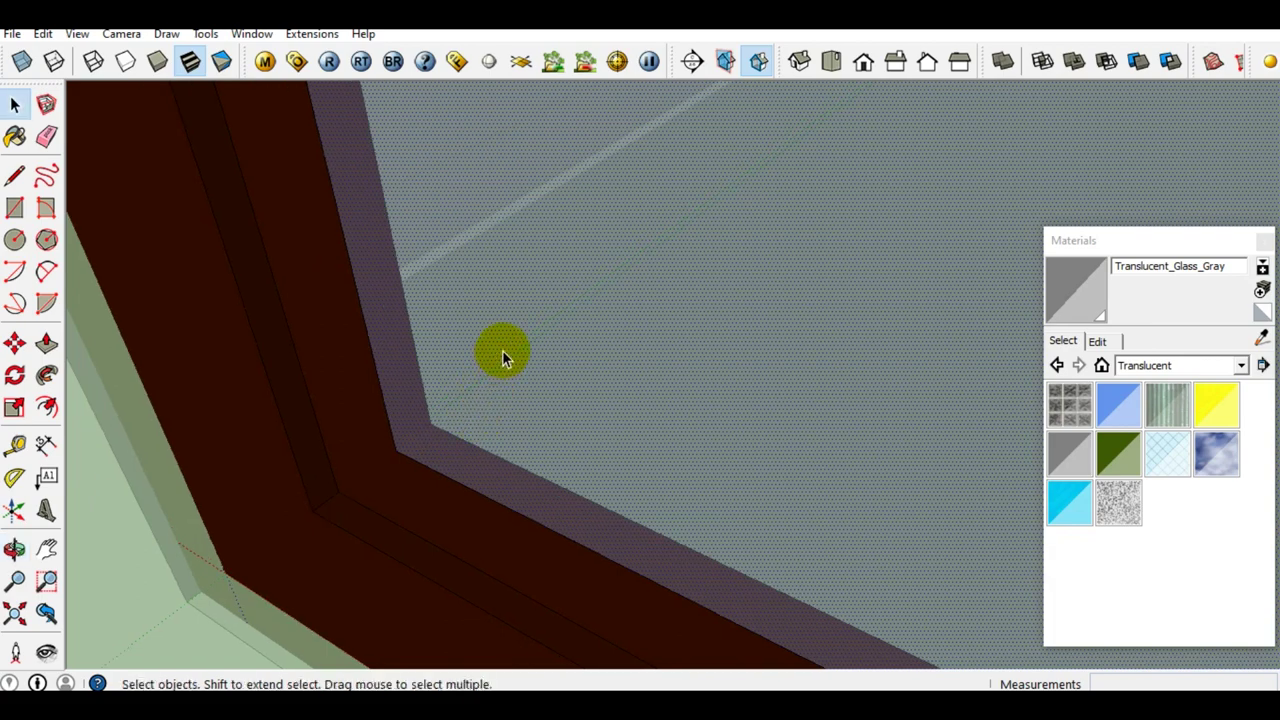
{"action": "right_click", "coordinate": [503, 355]}
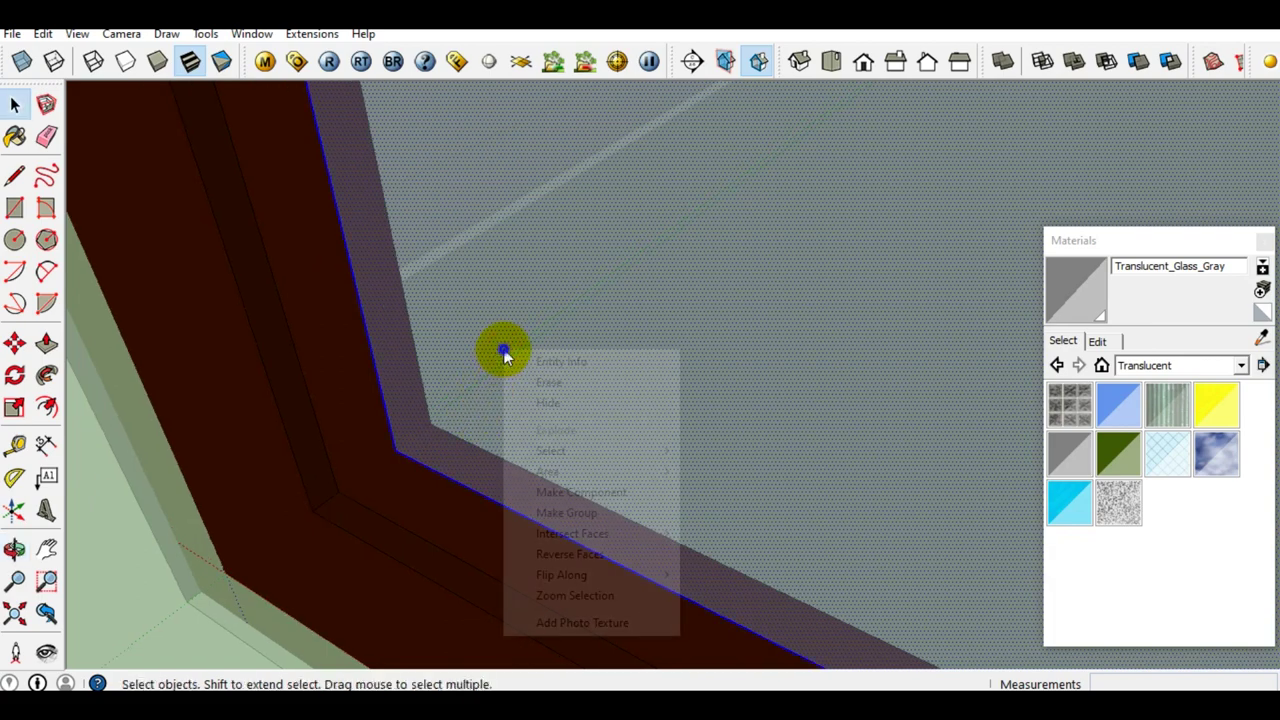
Group the gray glass pane and shift it 10mm inward inside the dark brown door frame.
{"action": "left_click", "coordinate": [556, 512]}
{"action": "key", "text": "m"}
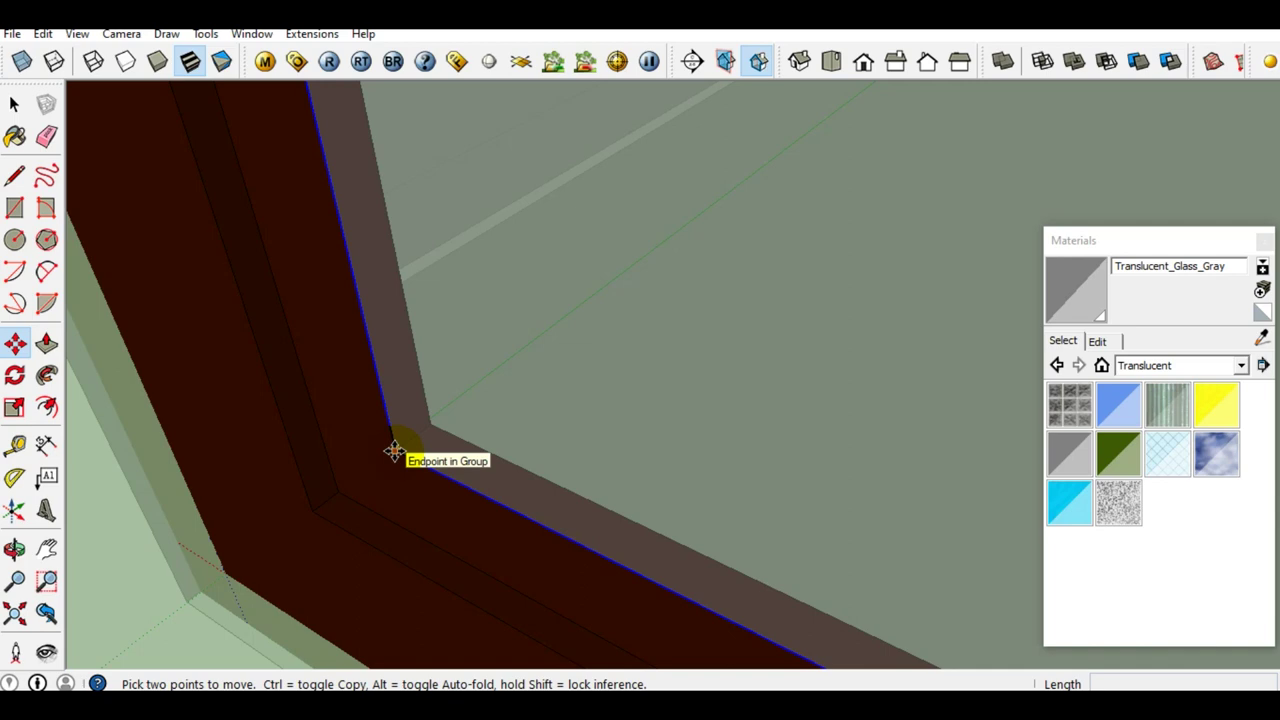
{"action": "left_click", "coordinate": [395, 452]}
{"action": "scroll", "coordinate": [418, 430], "scroll_direction": "down", "scroll_amount": 2}
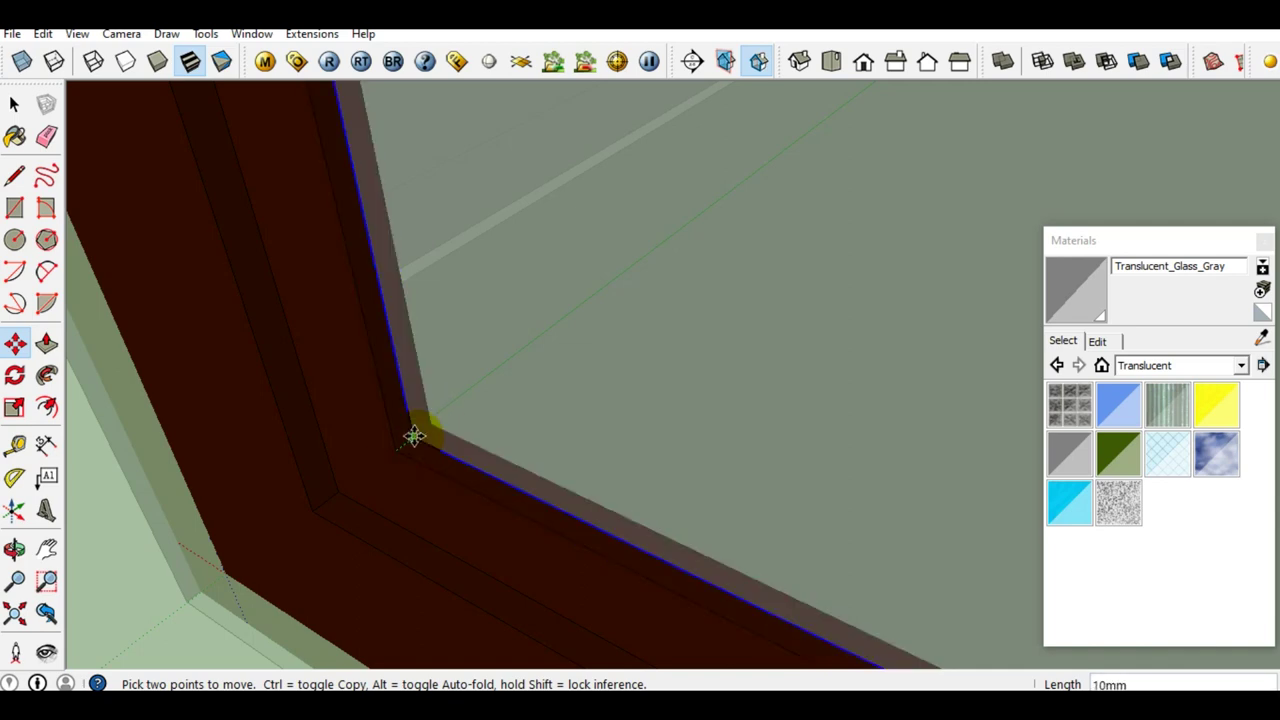
{"action": "mouse_move", "coordinate": [474, 420]}
{"action": "middle_mouse_down"}
{"action": "mouse_move", "coordinate": [537, 429]}
{"action": "mouse_move", "coordinate": [675, 400]}
{"action": "mouse_move", "coordinate": [435, 372]}
{"action": "middle_mouse_up"}
{"action": "scroll", "coordinate": [382, 443], "scroll_direction": "down", "scroll_amount": 3}
{"action": "mouse_move", "coordinate": [457, 449]}
{"action": "middle_mouse_down"}
{"action": "mouse_move", "coordinate": [491, 409]}
{"action": "mouse_move", "coordinate": [740, 334]}
{"action": "mouse_move", "coordinate": [612, 300]}
{"action": "mouse_move", "coordinate": [694, 334]}
{"action": "mouse_move", "coordinate": [683, 300]}
{"action": "mouse_move", "coordinate": [660, 380]}
{"action": "mouse_move", "coordinate": [612, 258]}
{"action": "middle_mouse_up"}
{"action": "scroll", "coordinate": [683, 323], "scroll_direction": "up", "scroll_amount": 2}
Erase the stray leftover face near the roof apex.
{"action": "scroll", "coordinate": [660, 380], "scroll_direction": "up", "scroll_amount": 2}
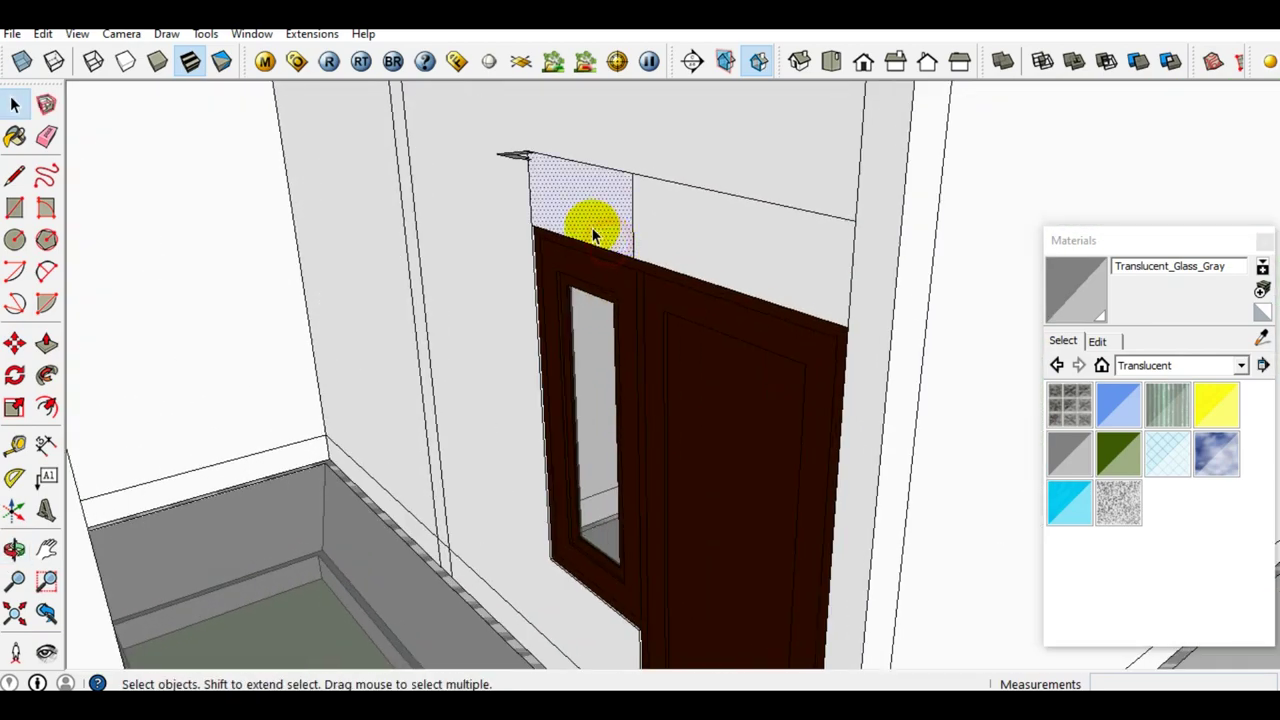
{"action": "scroll", "coordinate": [598, 237], "scroll_direction": "up", "scroll_amount": 2}
{"action": "scroll", "coordinate": [560, 229], "scroll_direction": "up", "scroll_amount": 2}
{"action": "mouse_move", "coordinate": [523, 214]}
{"action": "middle_mouse_down"}
{"action": "mouse_move", "coordinate": [823, 343]}
{"action": "mouse_move", "coordinate": [419, 233]}
{"action": "middle_mouse_up"}
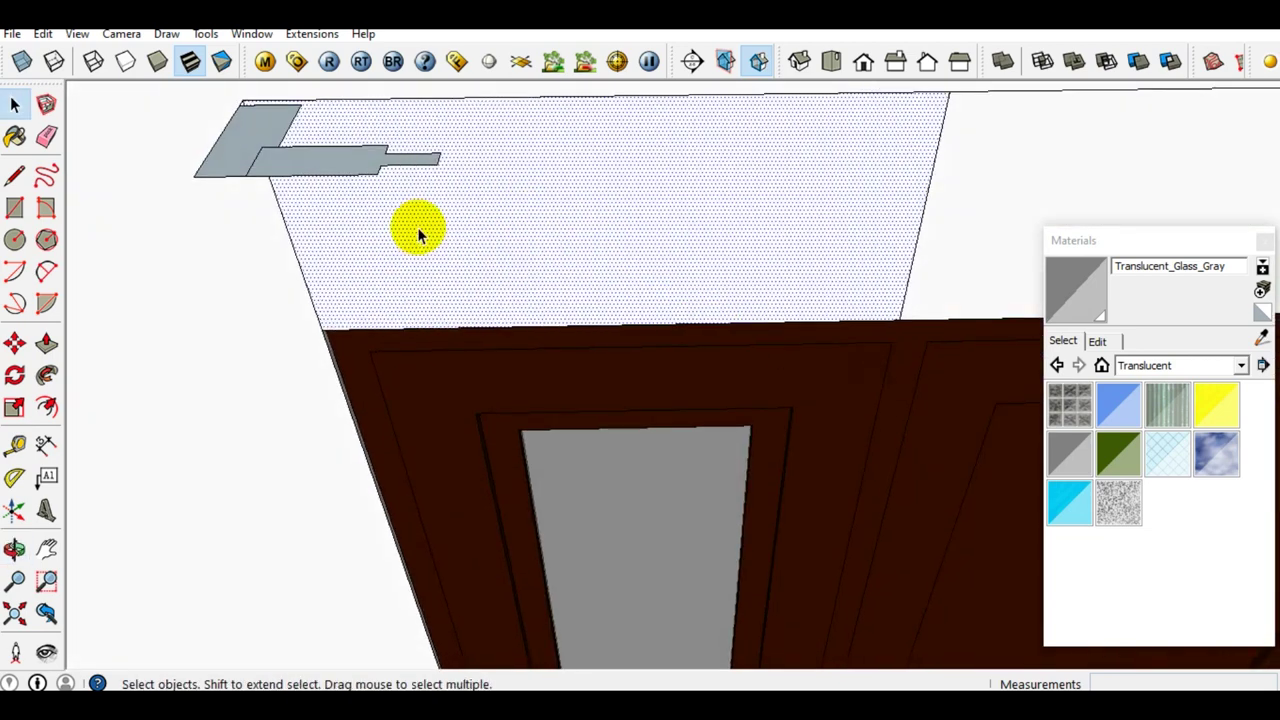
{"action": "scroll", "coordinate": [417, 233], "scroll_direction": "down", "scroll_amount": 1}
{"action": "scroll", "coordinate": [429, 206], "scroll_direction": "up", "scroll_amount": 1}
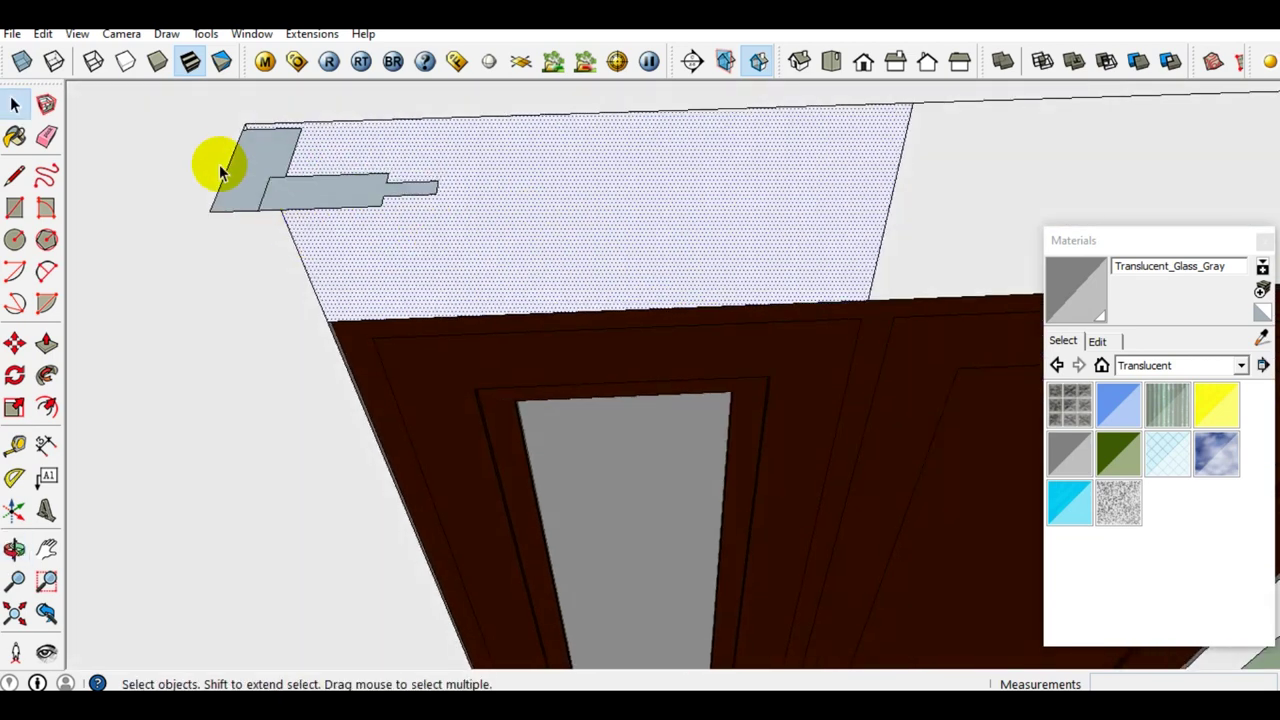
{"action": "scroll", "coordinate": [308, 155], "scroll_direction": "up", "scroll_amount": 2}
{"action": "mouse_move", "coordinate": [308, 155]}
{"action": "middle_mouse_down"}
{"action": "mouse_move", "coordinate": [314, 234]}
{"action": "mouse_move", "coordinate": [356, 341]}
{"action": "middle_mouse_up"}
{"action": "scroll", "coordinate": [284, 269], "scroll_direction": "up", "scroll_amount": 2}
{"action": "scroll", "coordinate": [243, 236], "scroll_direction": "up", "scroll_amount": 2}
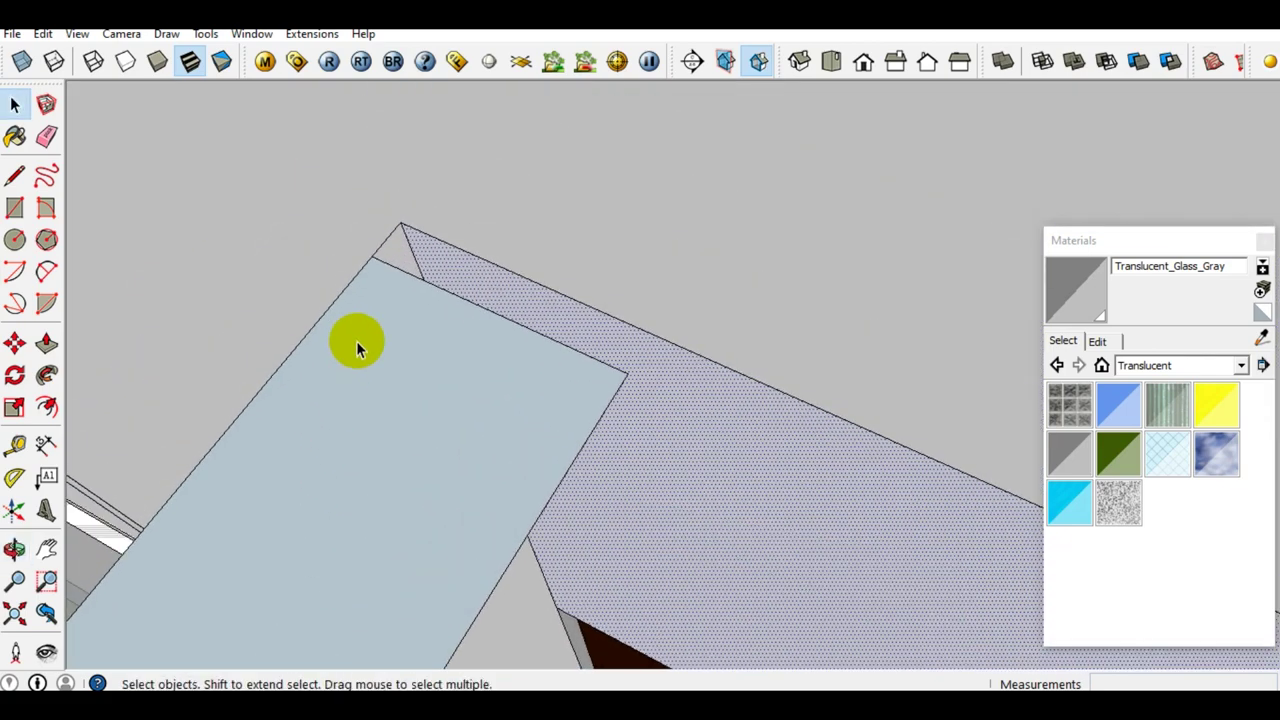
{"action": "key", "text": "e"}
{"action": "left_click", "coordinate": [384, 240]}
{"action": "key", "text": "space"}
Select the top face of the wall above the door as the sweep path.
{"action": "scroll", "coordinate": [386, 394], "scroll_direction": "down", "scroll_amount": 2}
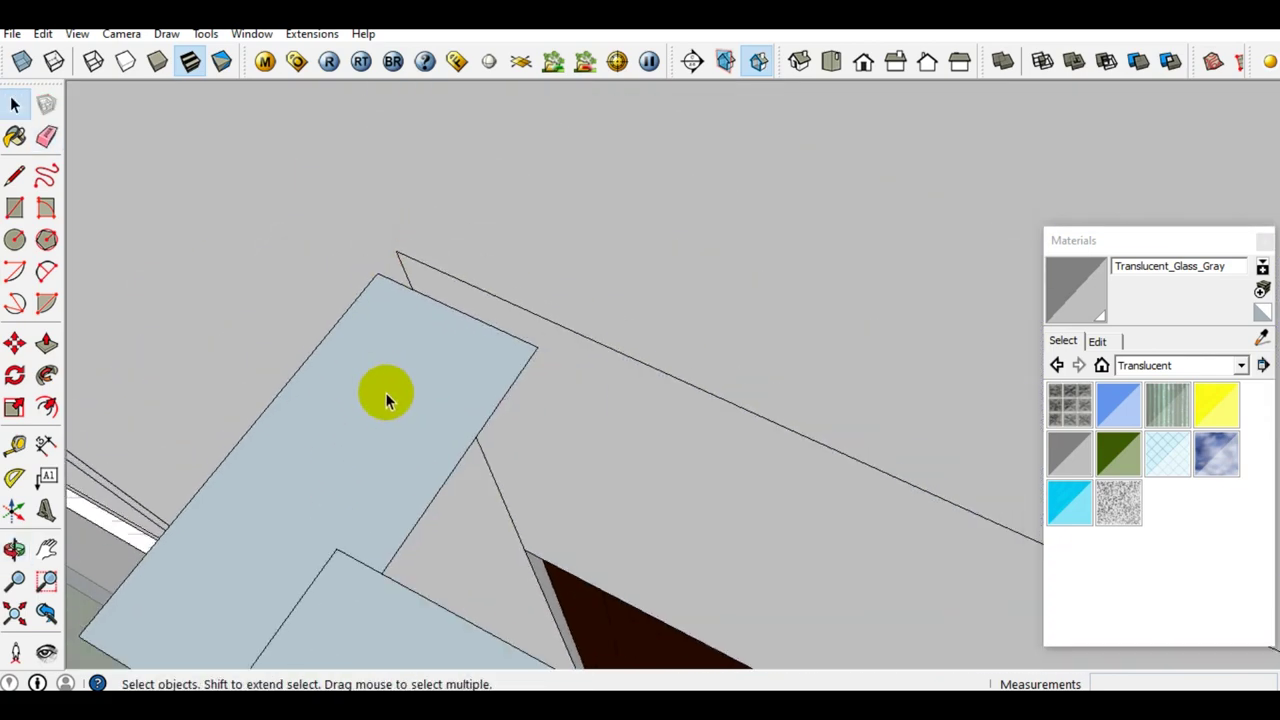
{"action": "scroll", "coordinate": [386, 200], "scroll_direction": "down", "scroll_amount": 2}
{"action": "middle_click_drag", "start_coordinate": [386, 200], "coordinate": [411, 220]}
{"action": "scroll", "coordinate": [390, 397], "scroll_direction": "up", "scroll_amount": 1}
{"action": "scroll", "coordinate": [480, 420], "scroll_direction": "down", "scroll_amount": 2}
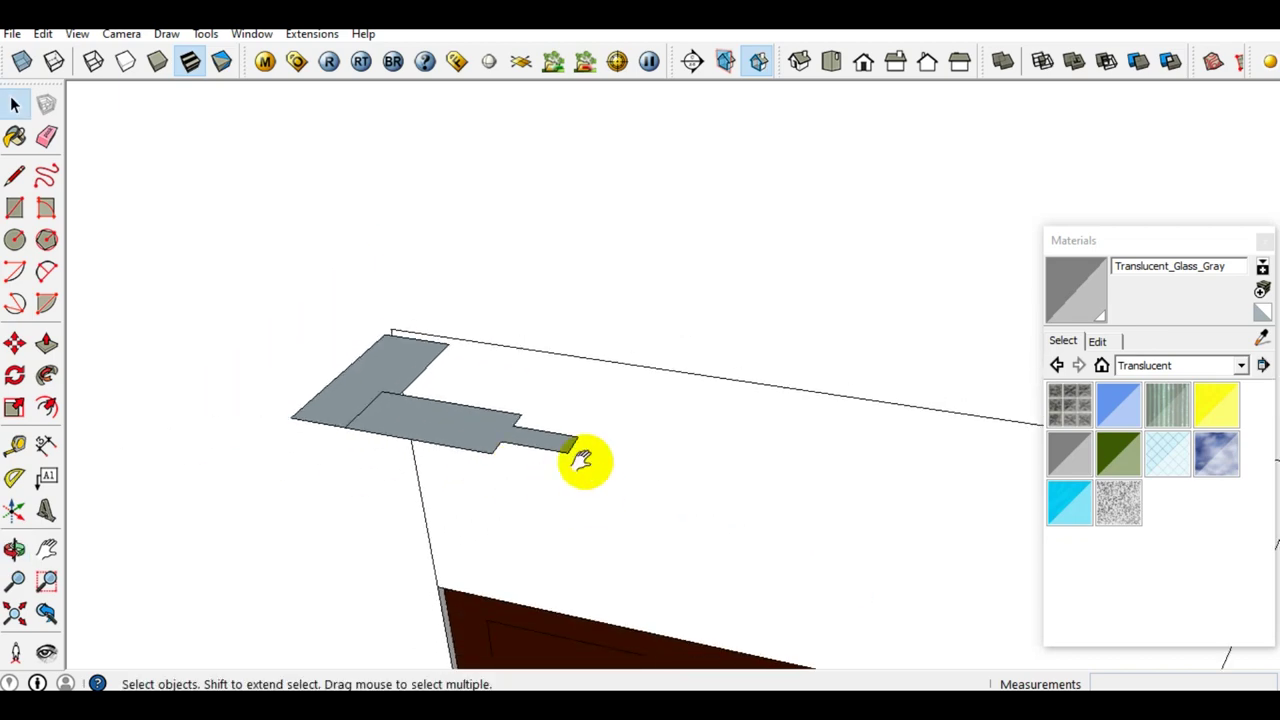
{"action": "middle_click_drag", "start_coordinate": [580, 457], "coordinate": [531, 371]}
{"action": "left_click", "coordinate": [570, 347]}
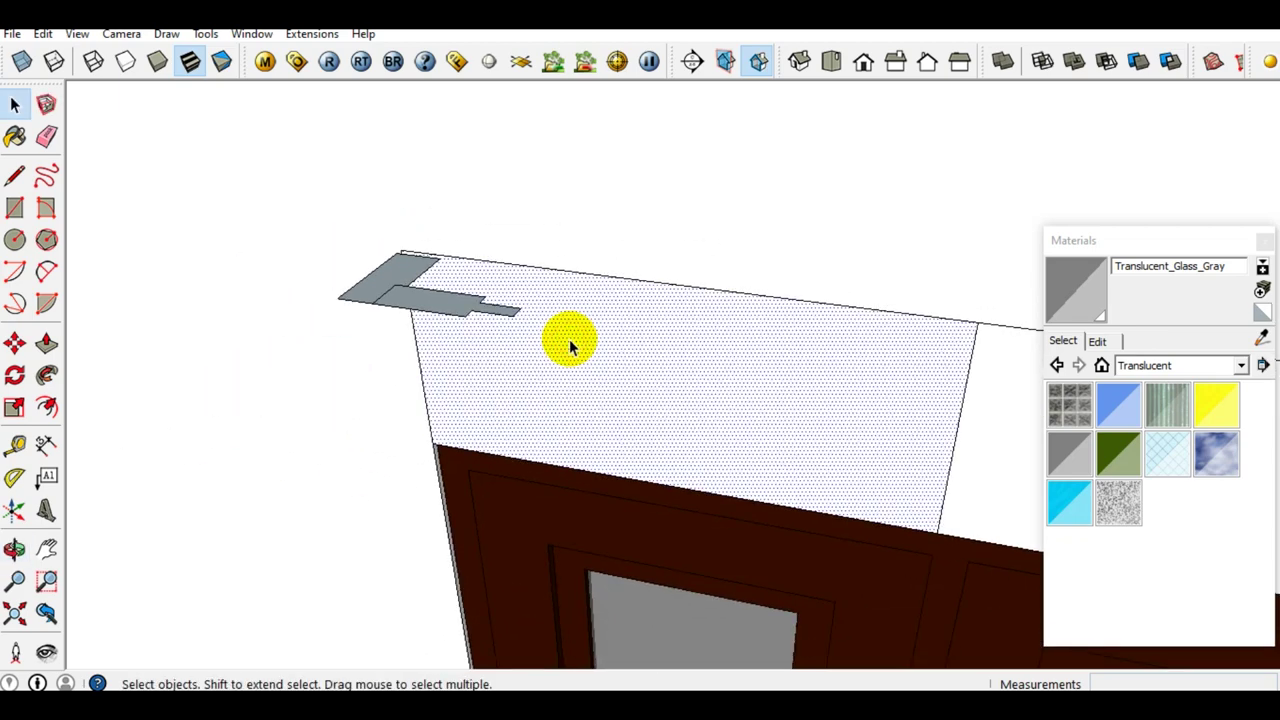
{"action": "left_click", "coordinate": [47, 373]}
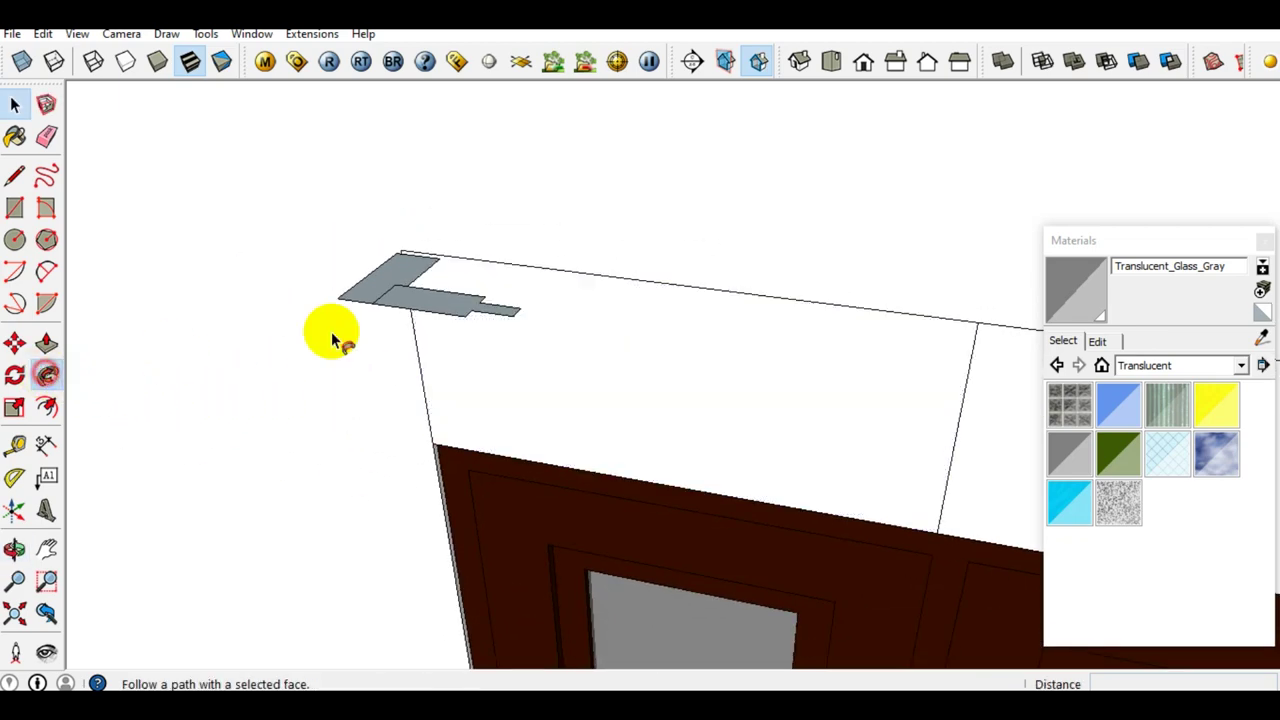
Sweep the grey profile along the wall top into a glass transom block.
{"action": "left_click_drag", "start_coordinate": [447, 313], "coordinate": [448, 314]}
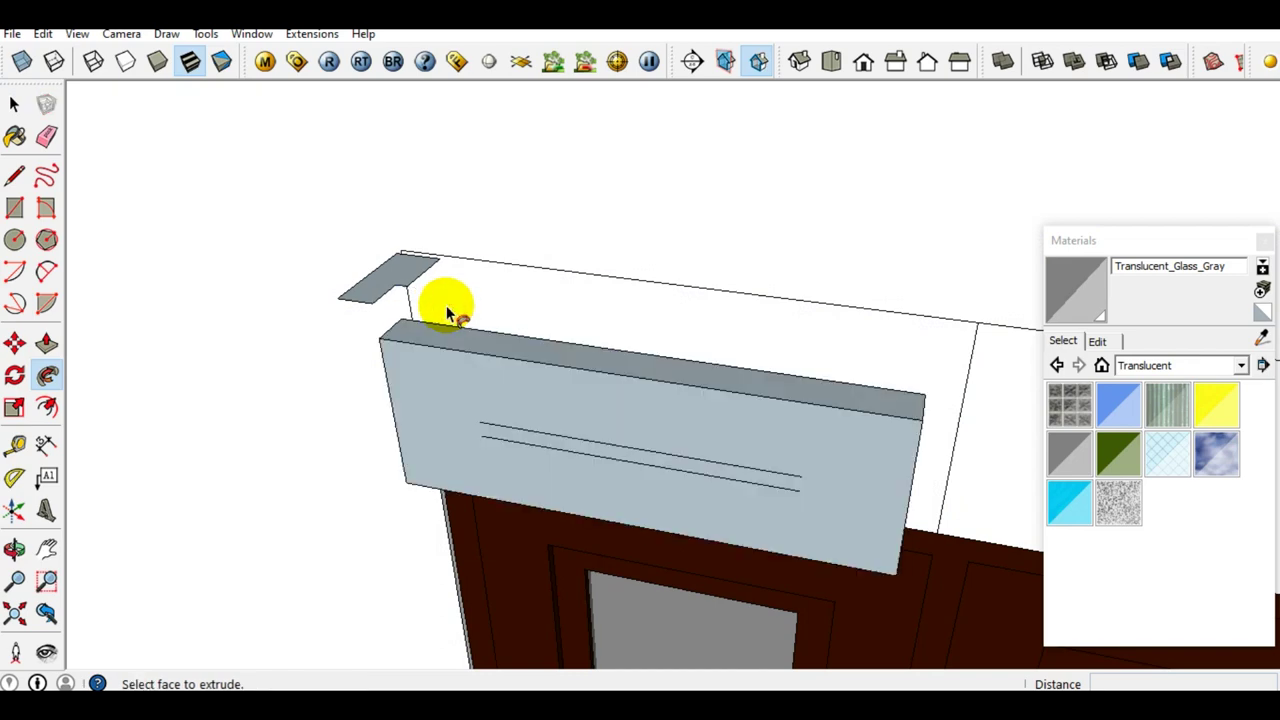
{"action": "key", "text": "space"}
{"action": "scroll", "coordinate": [621, 461], "scroll_direction": "up", "scroll_amount": 1}
{"action": "middle_click_drag", "start_coordinate": [624, 461], "coordinate": [527, 392]}
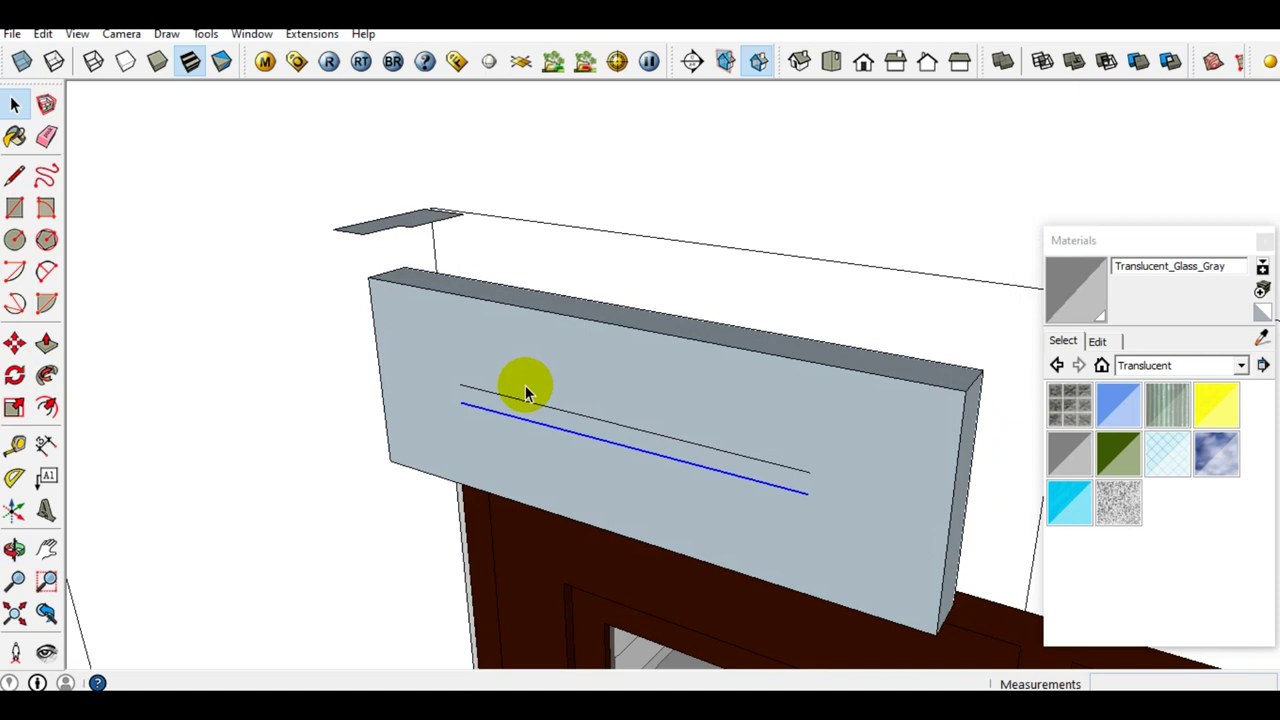
{"action": "middle_click_drag", "start_coordinate": [500, 428], "coordinate": [623, 380]}
{"action": "scroll", "coordinate": [565, 432], "scroll_direction": "up", "scroll_amount": 2}
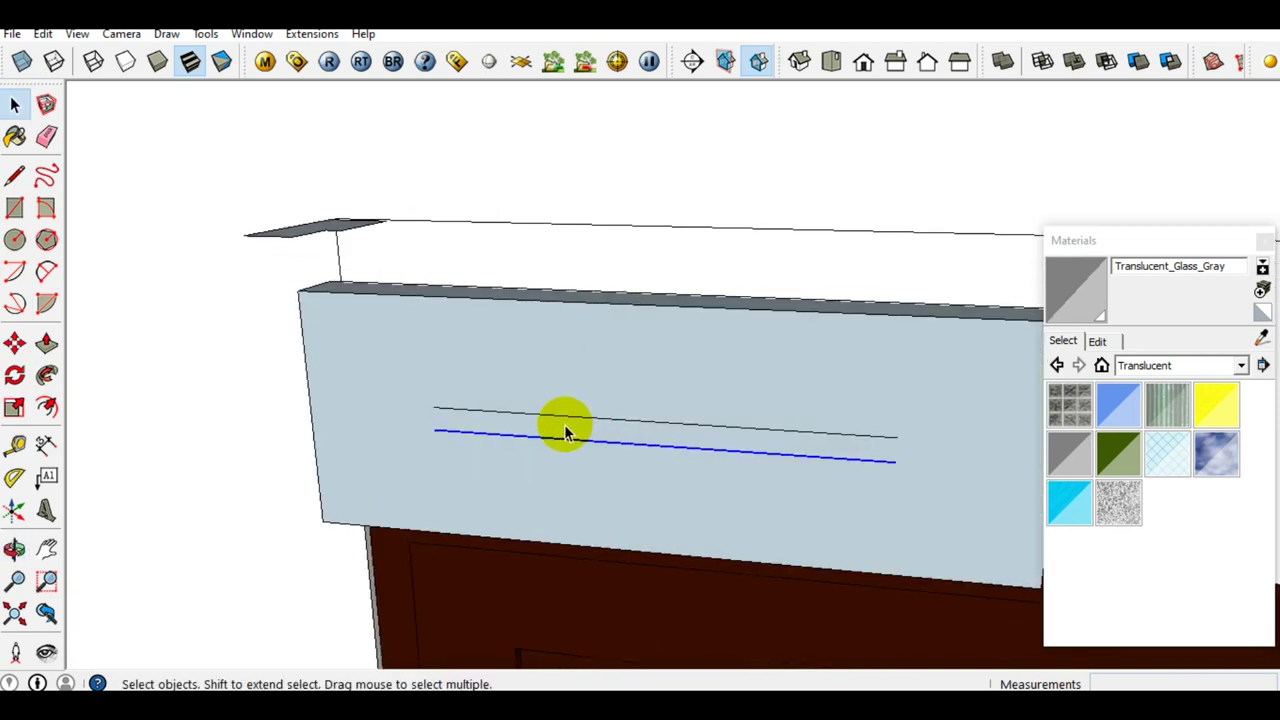
{"action": "scroll", "coordinate": [517, 413], "scroll_direction": "down", "scroll_amount": 2}
{"action": "scroll", "coordinate": [500, 420], "scroll_direction": "up", "scroll_amount": 1}
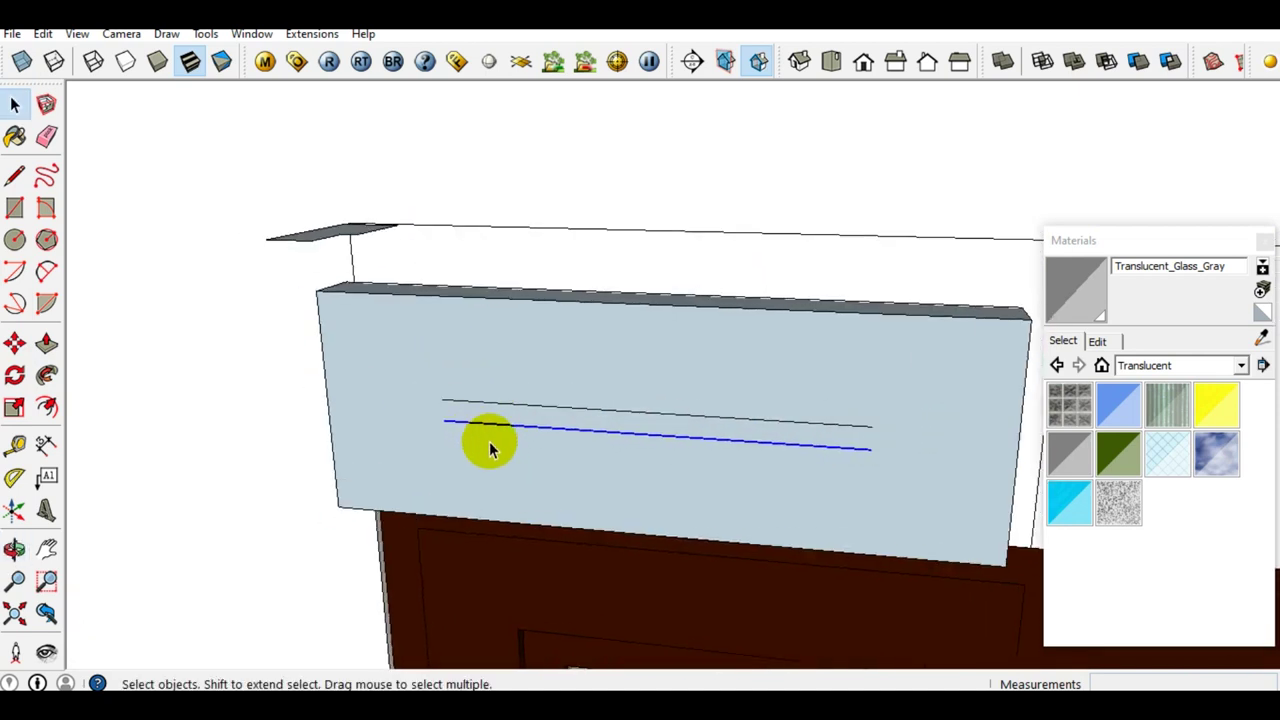
Erase the two lines on the glass face and offset the face 50 mm inward.
{"action": "key", "text": "e"}
{"action": "left_click_drag", "start_coordinate": [571, 405], "coordinate": [574, 452]}
{"action": "key", "text": "space"}
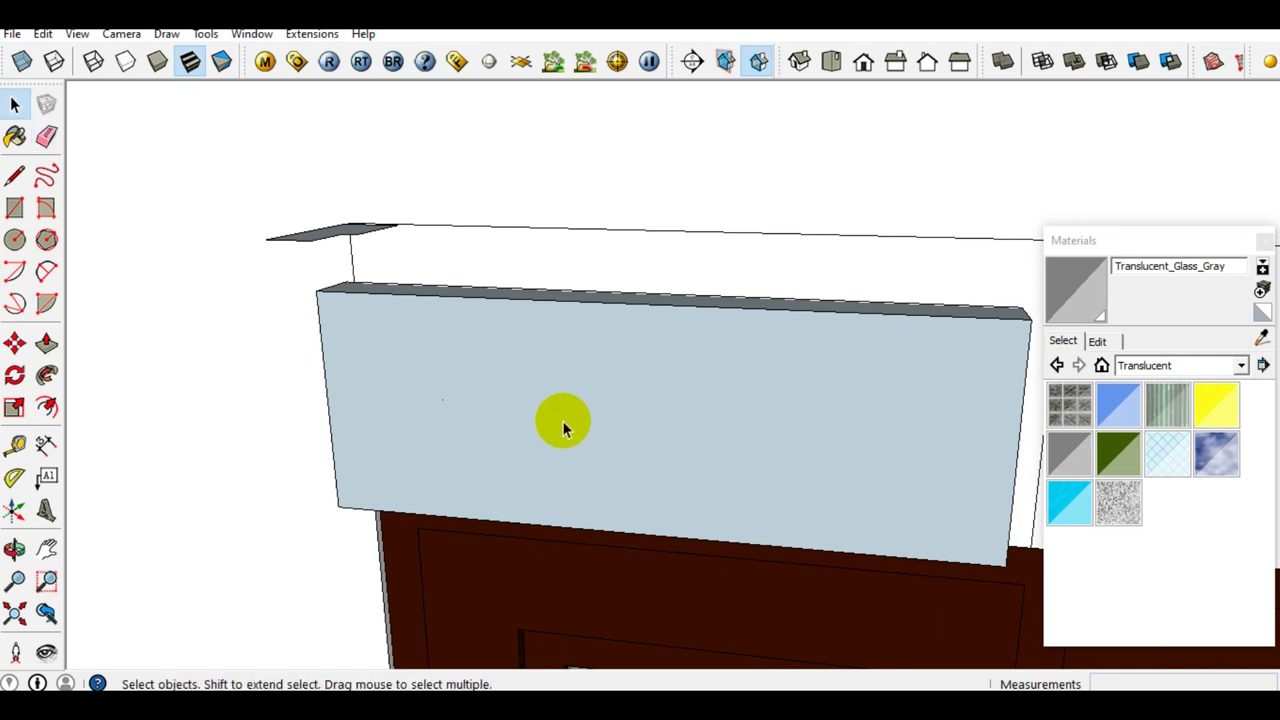
{"action": "key", "text": "f"}
{"action": "left_click", "coordinate": [548, 440]}
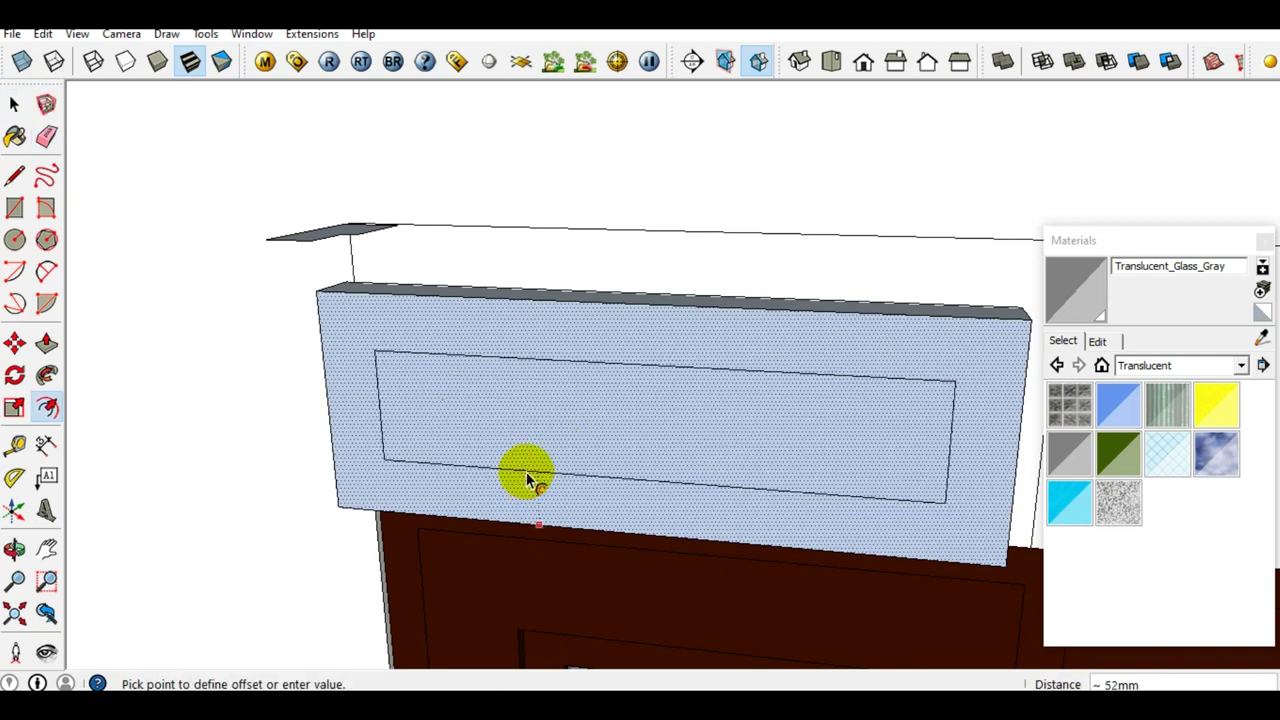
{"action": "type", "text": "50"}
{"action": "key", "text": "Return"}
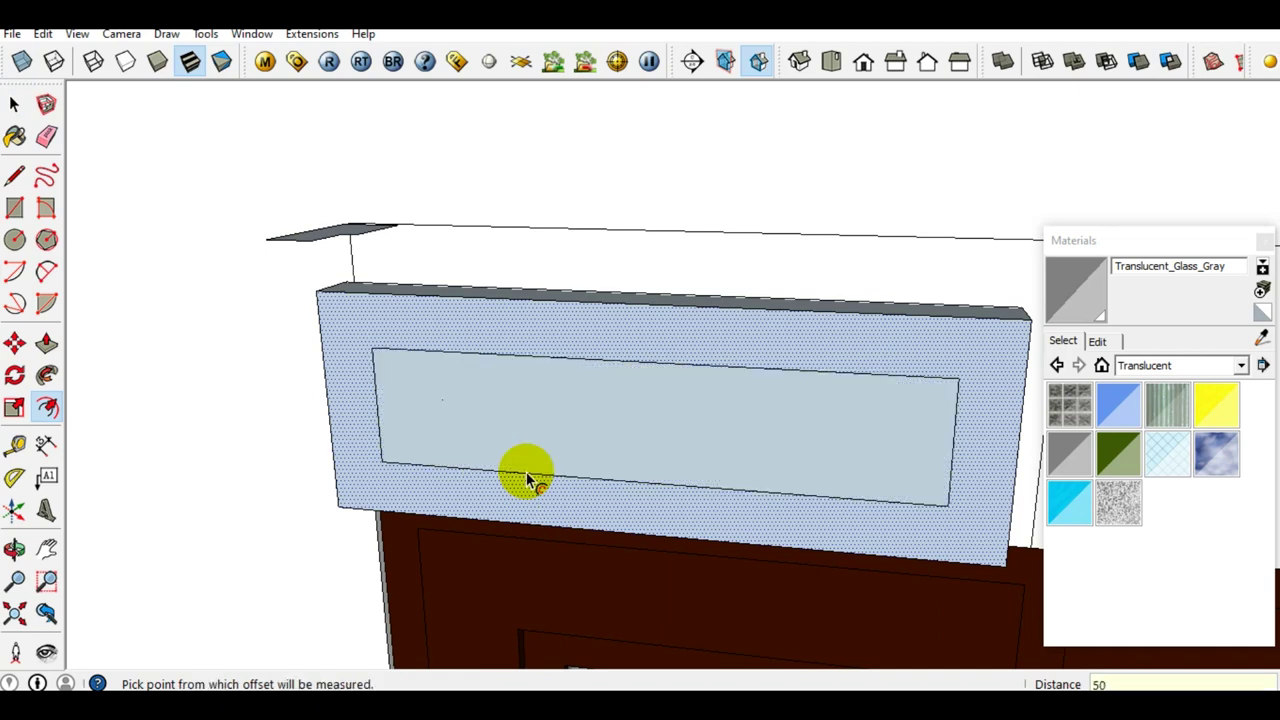
{"action": "key", "text": "space"}
{"action": "left_click", "coordinate": [608, 430]}
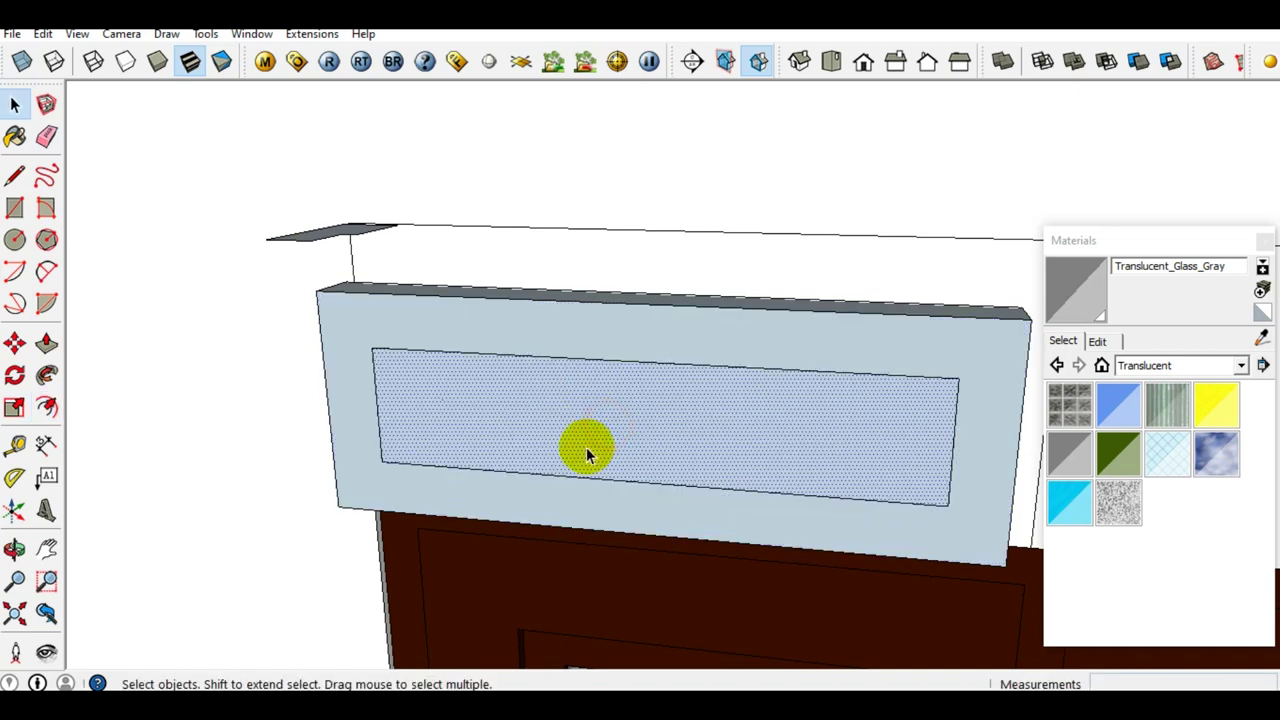
Push the inner glass face through so the transom becomes a hollow frame.
{"action": "key", "text": "p"}
{"action": "left_click", "coordinate": [577, 462]}
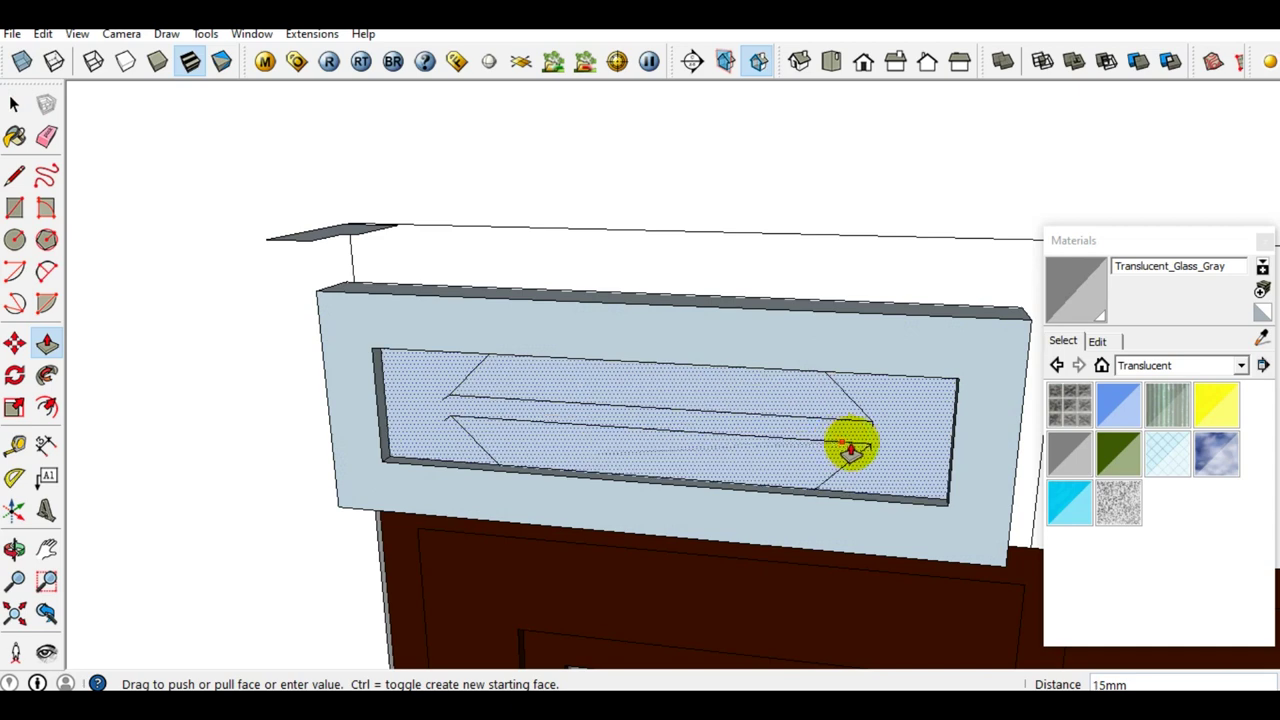
{"action": "left_click", "coordinate": [886, 447]}
{"action": "mouse_move", "coordinate": [666, 437]}
{"action": "middle_mouse_down"}
{"action": "mouse_move", "coordinate": [577, 337]}
{"action": "mouse_move", "coordinate": [718, 391]}
{"action": "mouse_move", "coordinate": [766, 434]}
{"action": "mouse_move", "coordinate": [683, 470]}
{"action": "middle_mouse_up"}
{"action": "key", "text": "space"}
Delete the lower and upper louver faces inside the frame.
{"action": "left_click", "coordinate": [684, 464]}
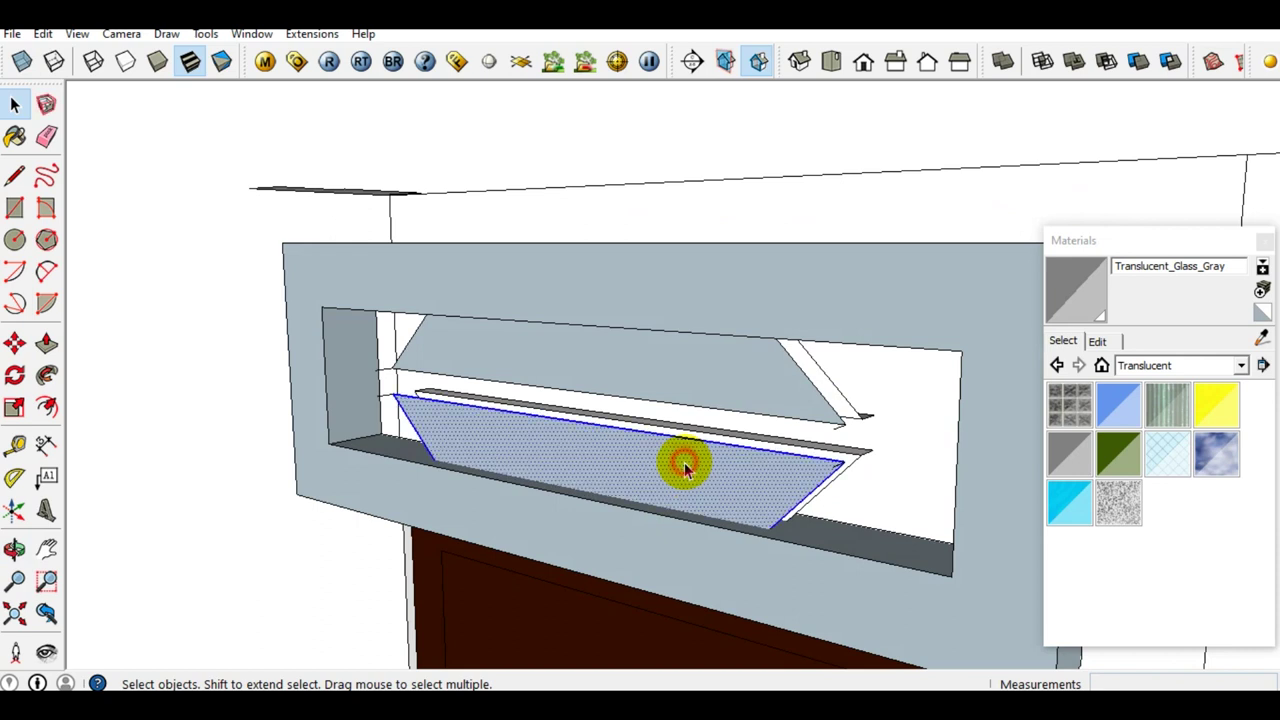
{"action": "key", "text": "Delete"}
{"action": "key", "text": "ctrl+z"}
{"action": "key", "text": "Delete"}
{"action": "left_click", "coordinate": [686, 391]}
{"action": "key", "text": "Delete"}
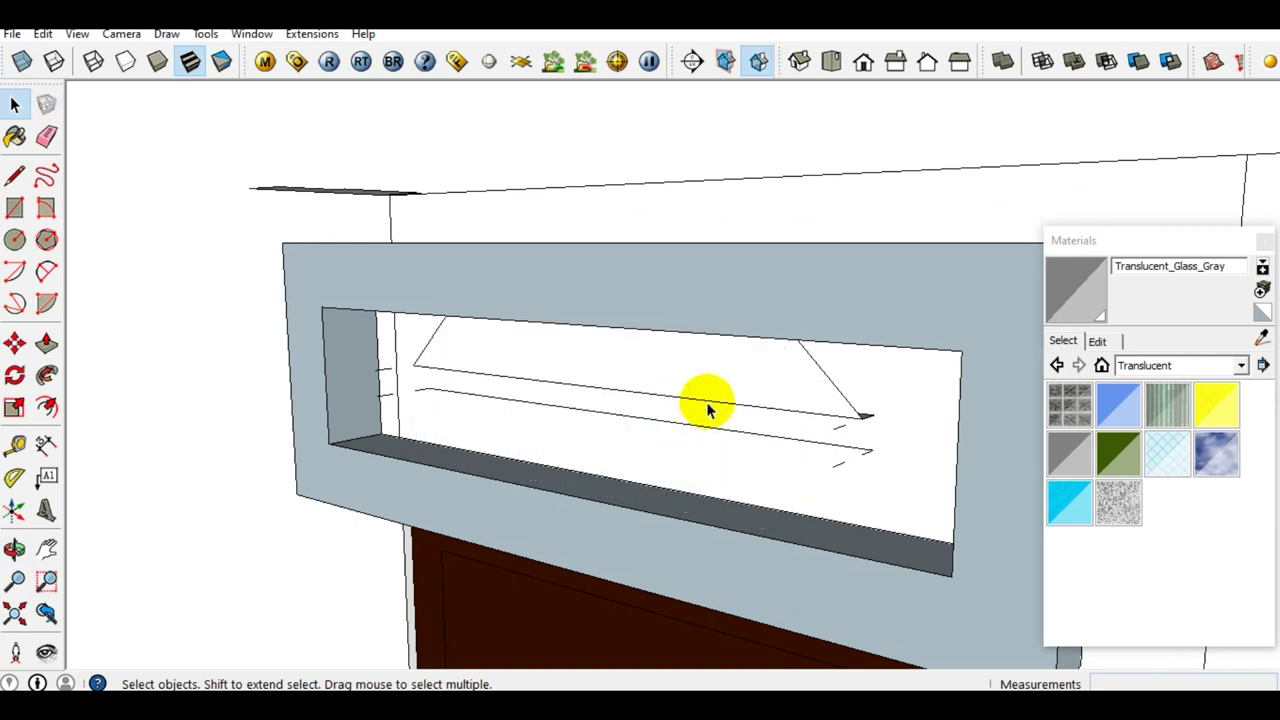
Erase the remaining louver edges, including the diagonal one and a small remnant.
{"action": "key", "text": "e"}
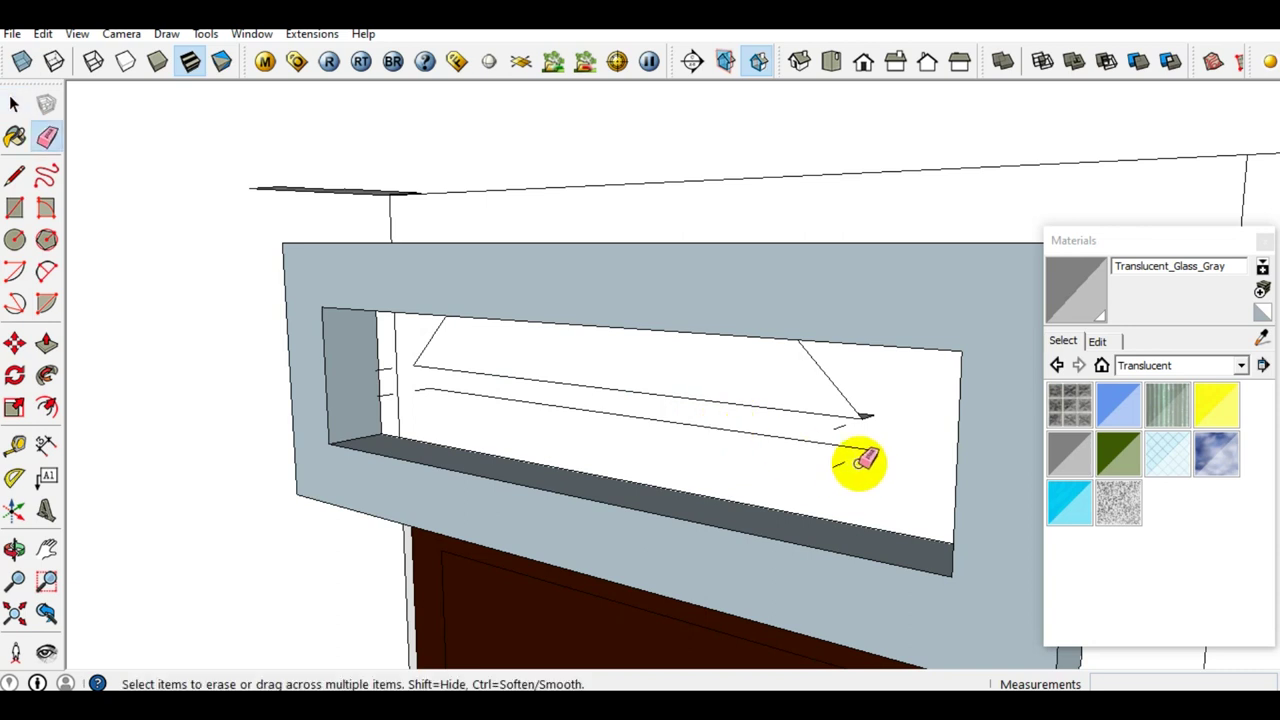
{"action": "mouse_move", "coordinate": [867, 474]}
{"action": "left_mouse_down"}
{"action": "mouse_move", "coordinate": [825, 436]}
{"action": "mouse_move", "coordinate": [840, 452]}
{"action": "mouse_move", "coordinate": [857, 420]}
{"action": "left_mouse_up"}
{"action": "middle_click_drag", "start_coordinate": [691, 437], "coordinate": [951, 420]}
{"action": "left_click_drag", "start_coordinate": [408, 380], "coordinate": [388, 405]}
{"action": "left_click", "coordinate": [409, 380]}
{"action": "scroll", "coordinate": [400, 400], "scroll_direction": "down", "scroll_amount": 3}
{"action": "scroll", "coordinate": [450, 430], "scroll_direction": "down", "scroll_amount": 2}
{"action": "key", "text": "space"}
{"action": "mouse_move", "coordinate": [521, 453]}
{"action": "middle_mouse_down"}
{"action": "mouse_move", "coordinate": [411, 363]}
{"action": "mouse_move", "coordinate": [409, 400]}
{"action": "middle_mouse_up"}
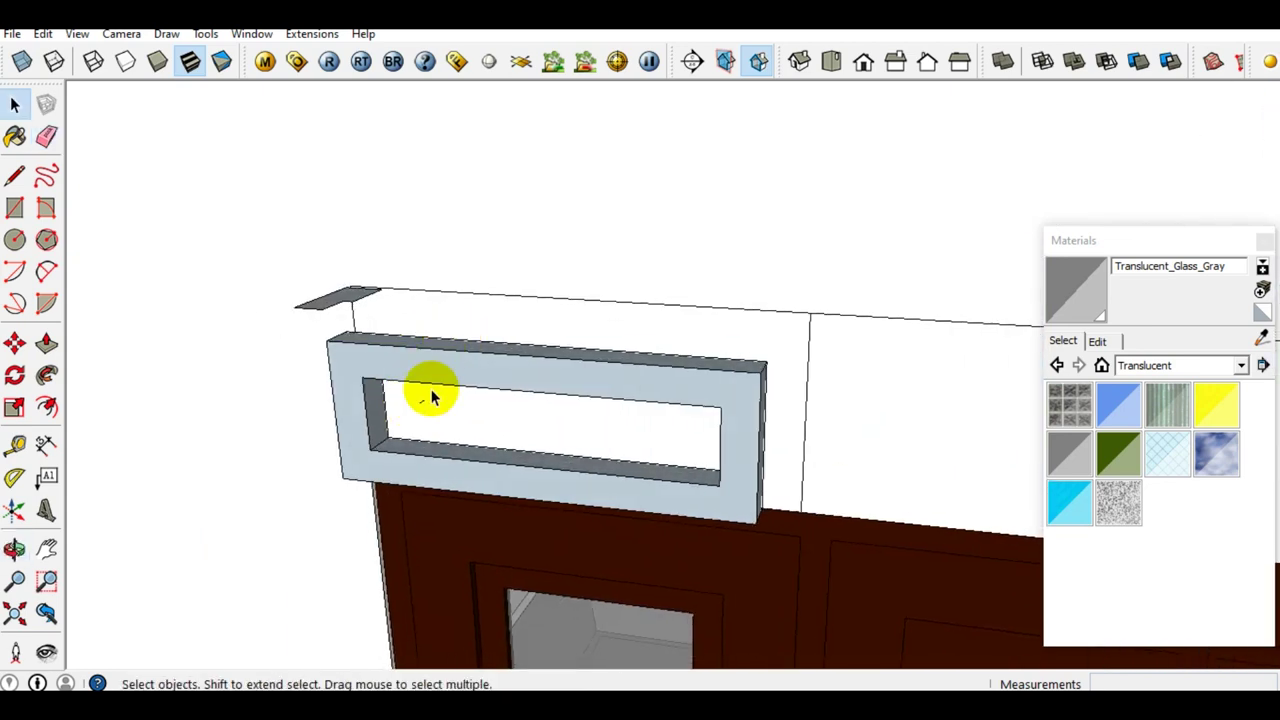
Erase a stray edge inside the frame opening.
{"action": "scroll", "coordinate": [425, 398], "scroll_direction": "up", "scroll_amount": 3}
{"action": "key", "text": "e"}
{"action": "left_click", "coordinate": [416, 396]}
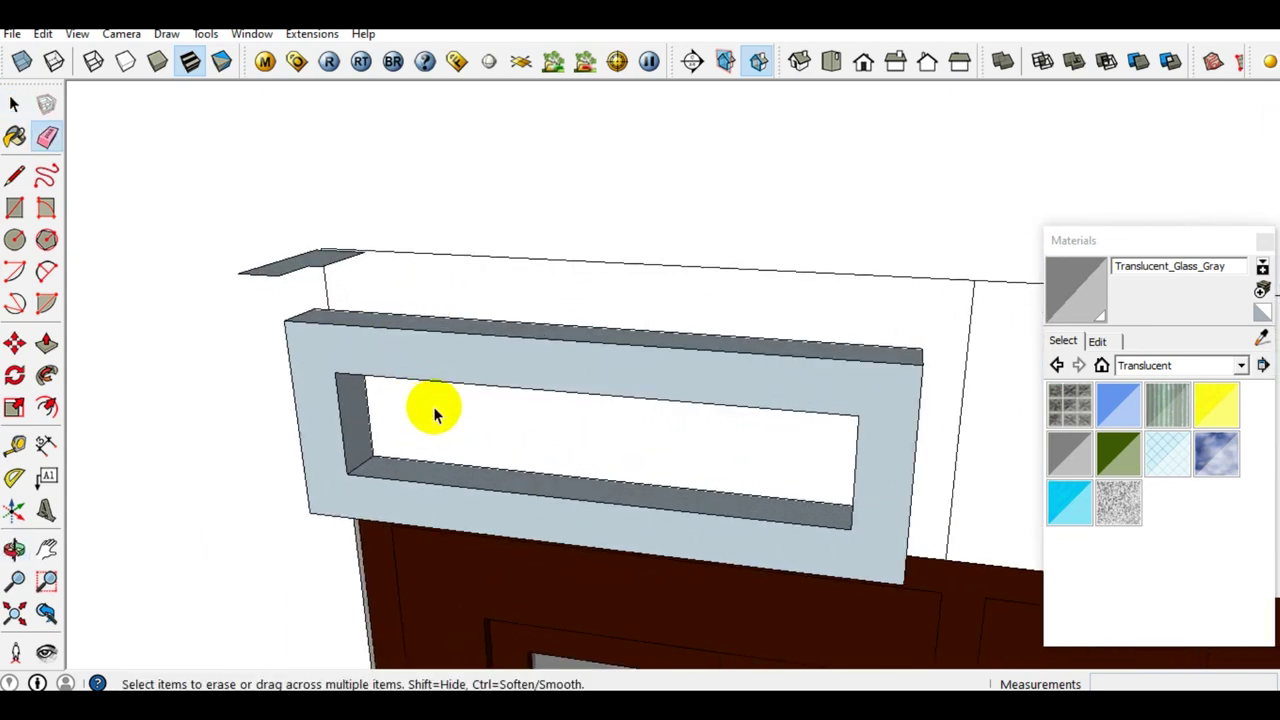
{"action": "key", "text": "space"}
Try sweeping the small profile around the frame as molding, then undo it.
{"action": "scroll", "coordinate": [457, 375], "scroll_direction": "down", "scroll_amount": 2}
{"action": "mouse_move", "coordinate": [457, 375]}
{"action": "middle_mouse_down"}
{"action": "mouse_move", "coordinate": [409, 491]}
{"action": "mouse_move", "coordinate": [448, 480]}
{"action": "middle_mouse_up"}
{"action": "scroll", "coordinate": [577, 319], "scroll_direction": "up", "scroll_amount": 2}
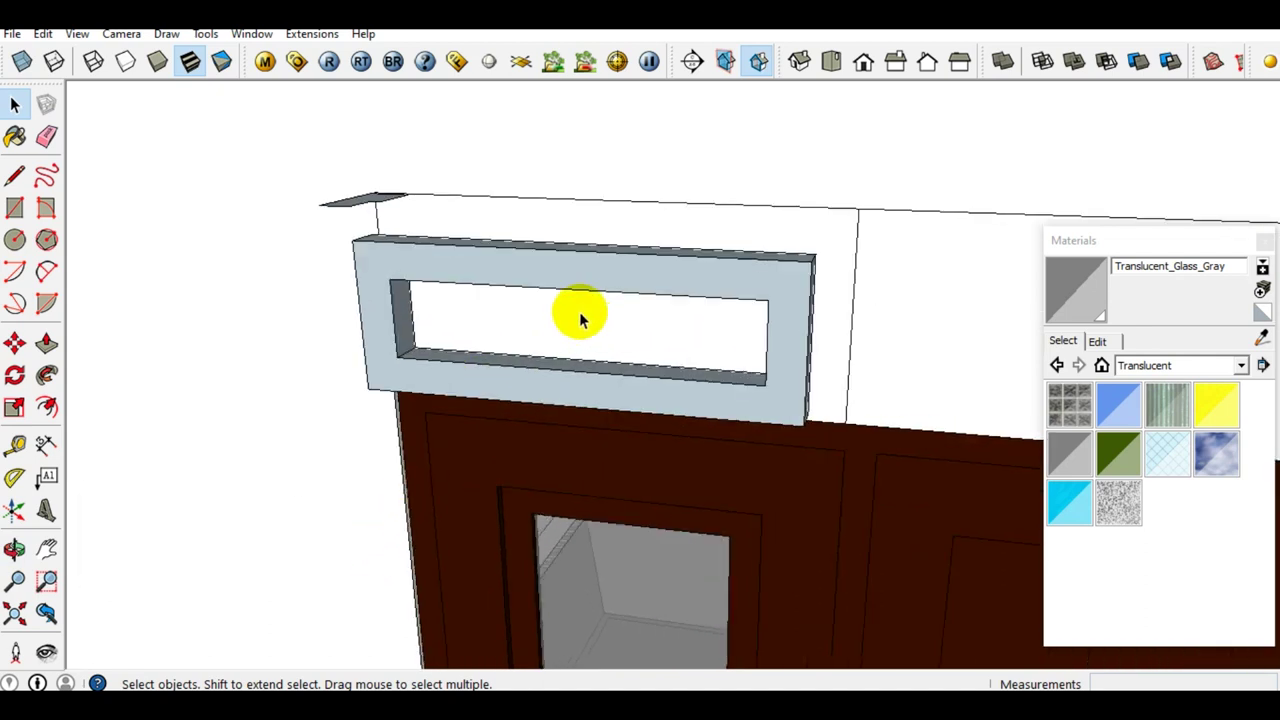
{"action": "left_click", "coordinate": [590, 233]}
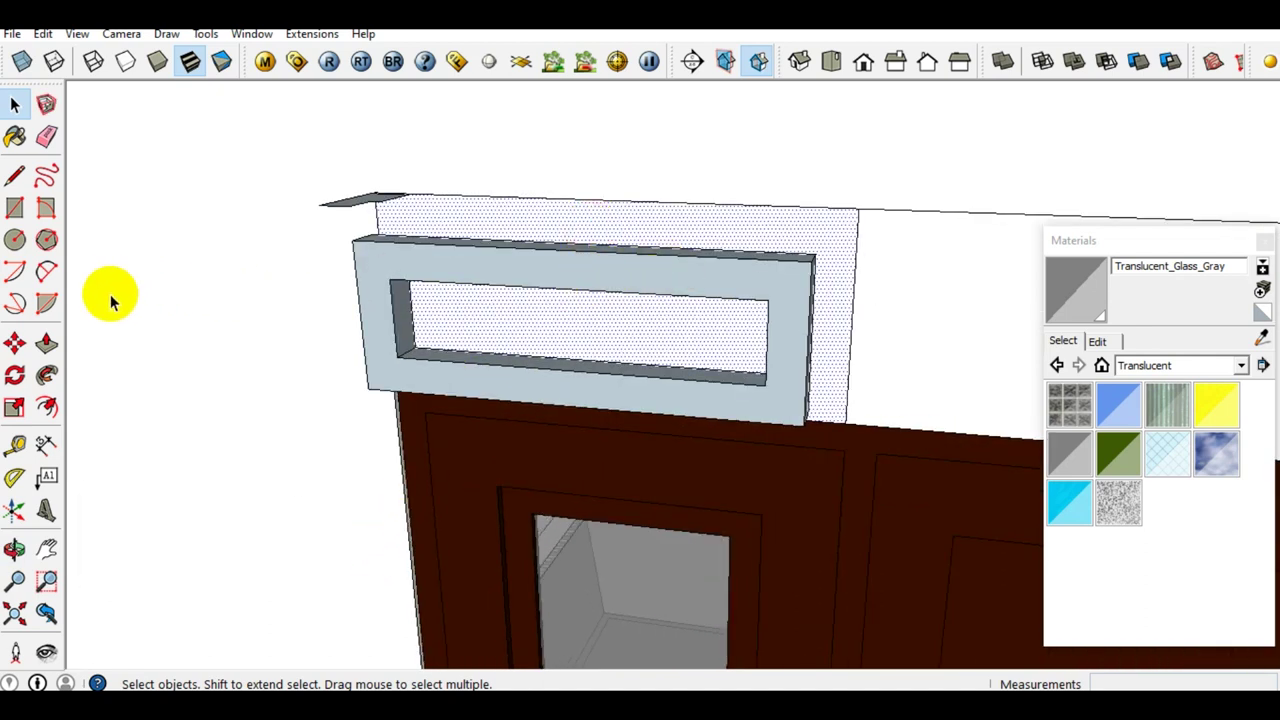
{"action": "left_click", "coordinate": [47, 376]}
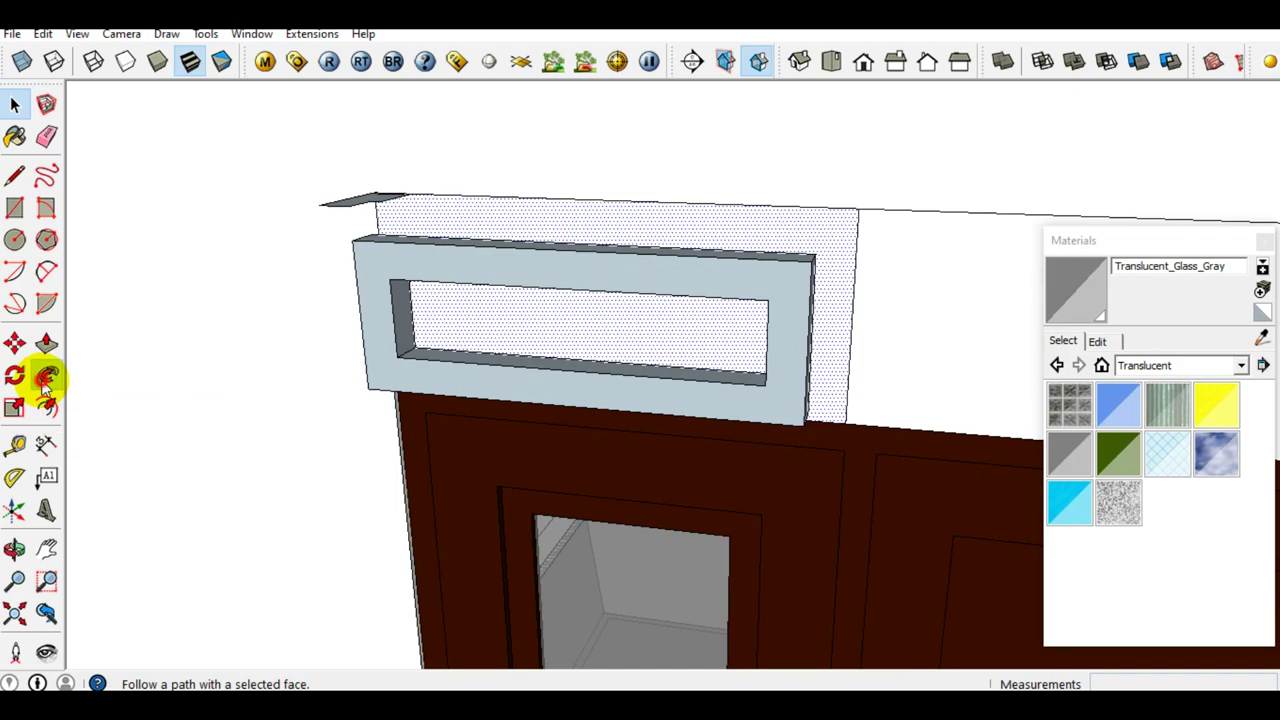
{"action": "scroll", "coordinate": [360, 210], "scroll_direction": "up", "scroll_amount": 2}
{"action": "mouse_move", "coordinate": [388, 210]}
{"action": "middle_mouse_down"}
{"action": "mouse_move", "coordinate": [374, 286]}
{"action": "mouse_move", "coordinate": [364, 179]}
{"action": "middle_mouse_up"}
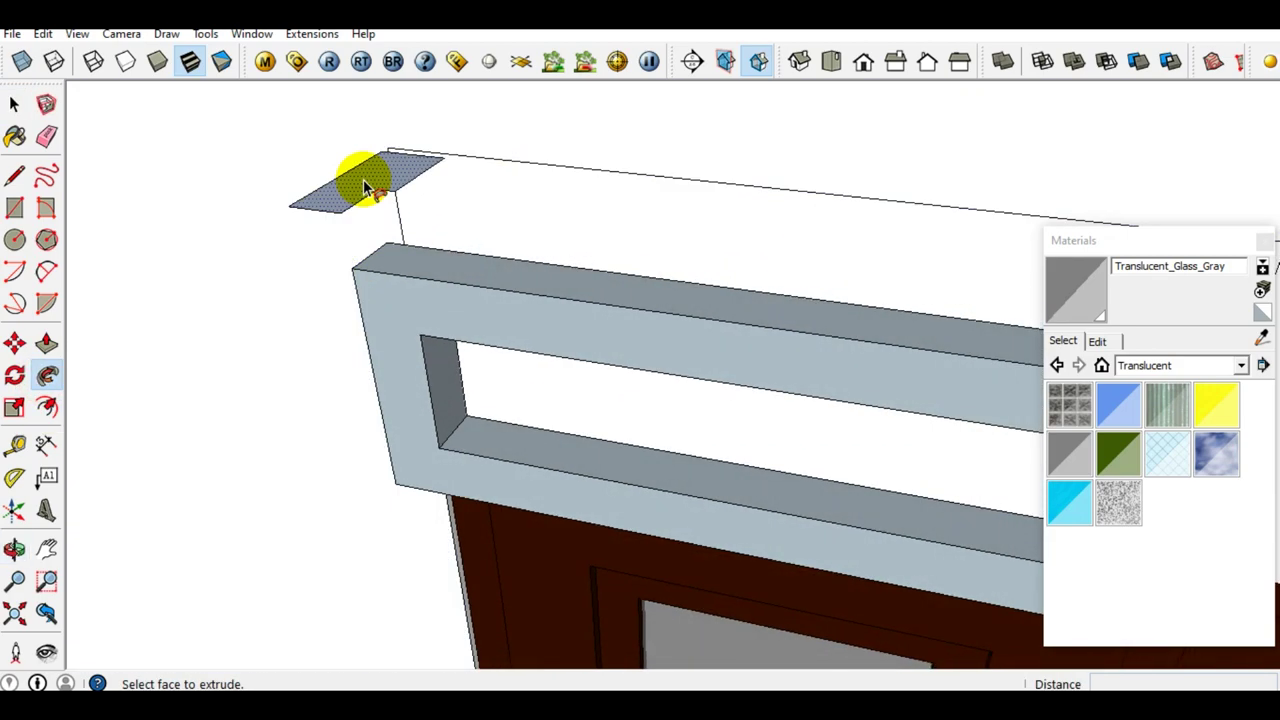
{"action": "left_click", "coordinate": [364, 178]}
{"action": "scroll", "coordinate": [364, 178], "scroll_direction": "down", "scroll_amount": 3}
{"action": "key", "text": "space"}
{"action": "mouse_move", "coordinate": [491, 355]}
{"action": "middle_mouse_down"}
{"action": "mouse_move", "coordinate": [534, 266]}
{"action": "mouse_move", "coordinate": [555, 297]}
{"action": "middle_mouse_up"}
{"action": "left_click", "coordinate": [403, 288]}
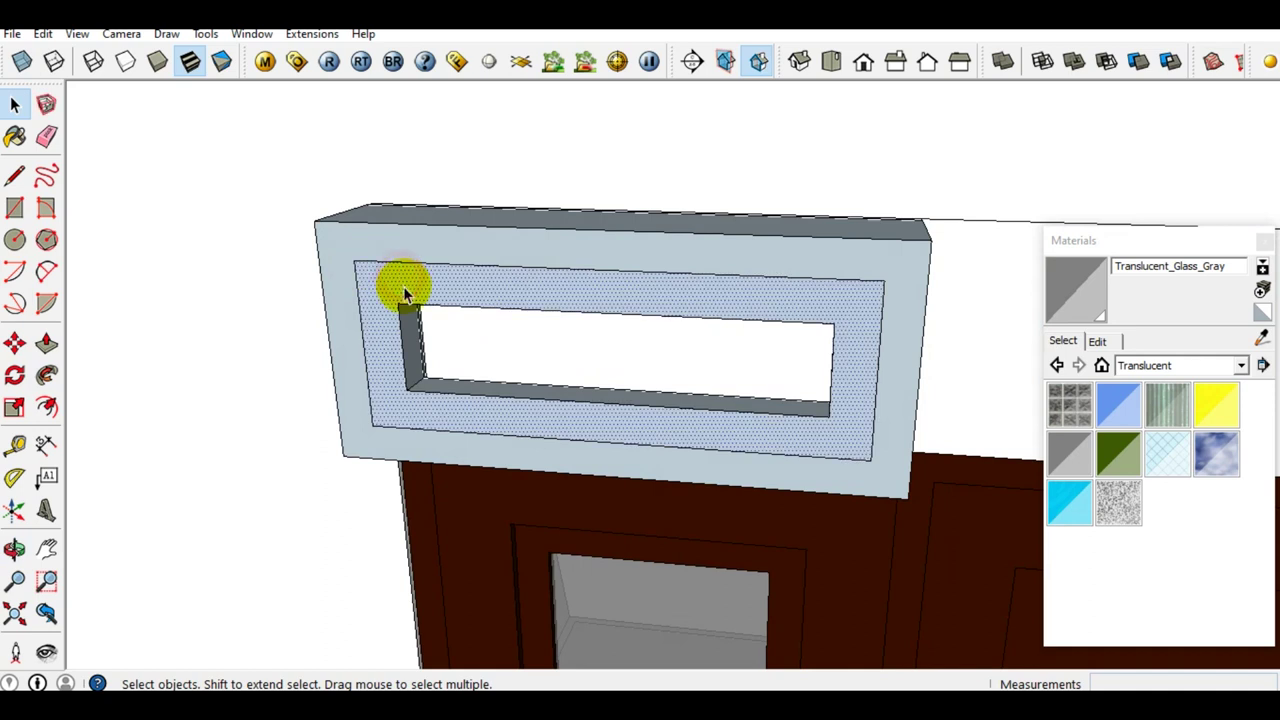
{"action": "key", "text": "ctrl+z"}
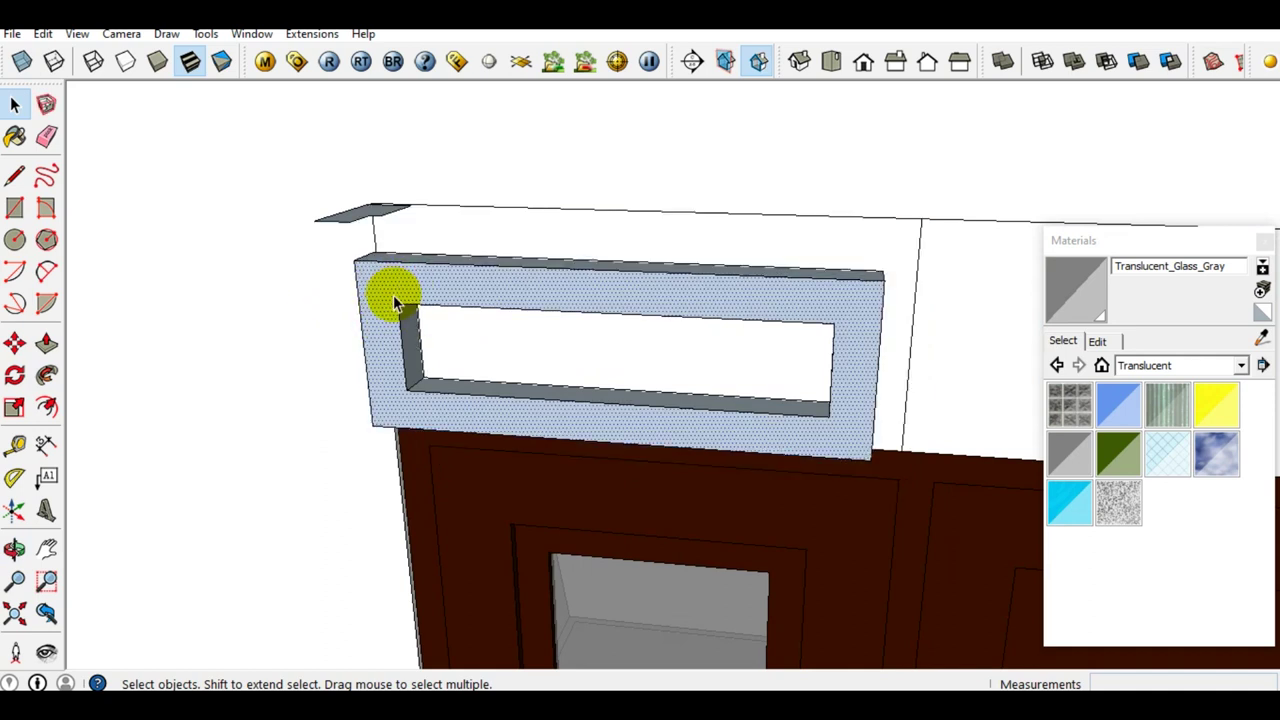
Make the frame's connected geometry into a group.
{"action": "triple_click", "coordinate": [393, 295]}
{"action": "right_click", "coordinate": [393, 295]}
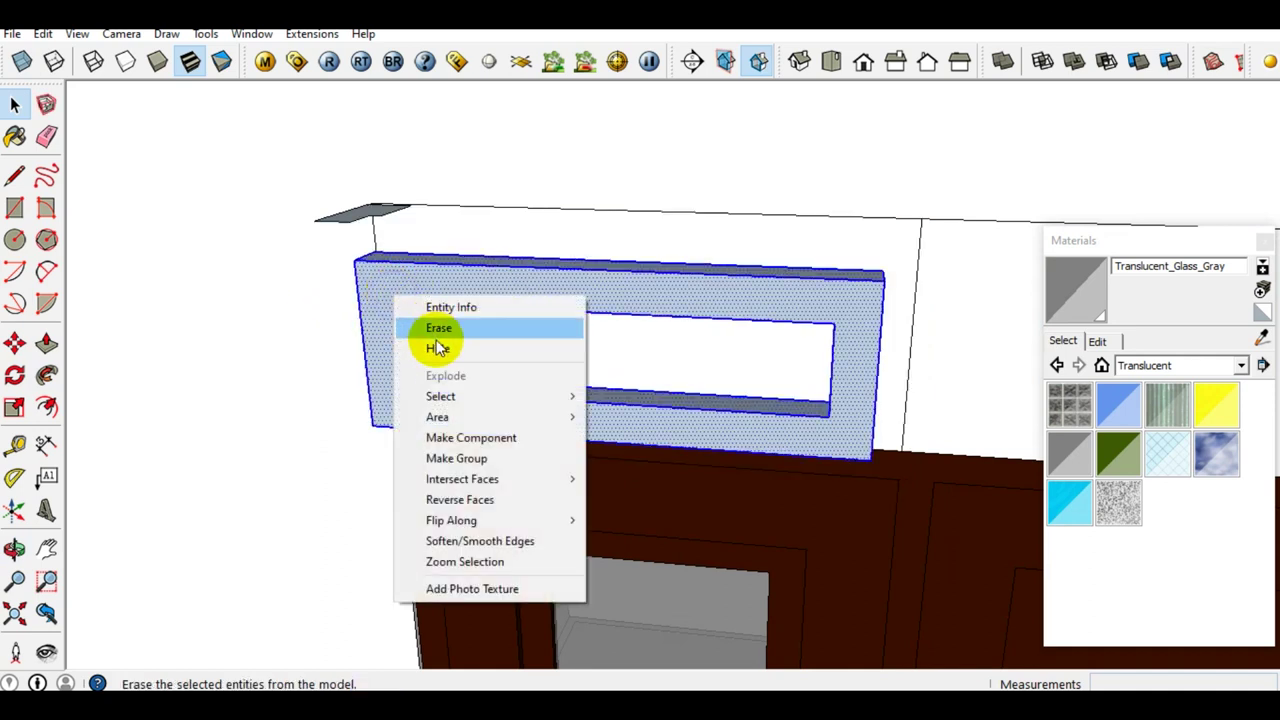
{"action": "left_click", "coordinate": [458, 458]}
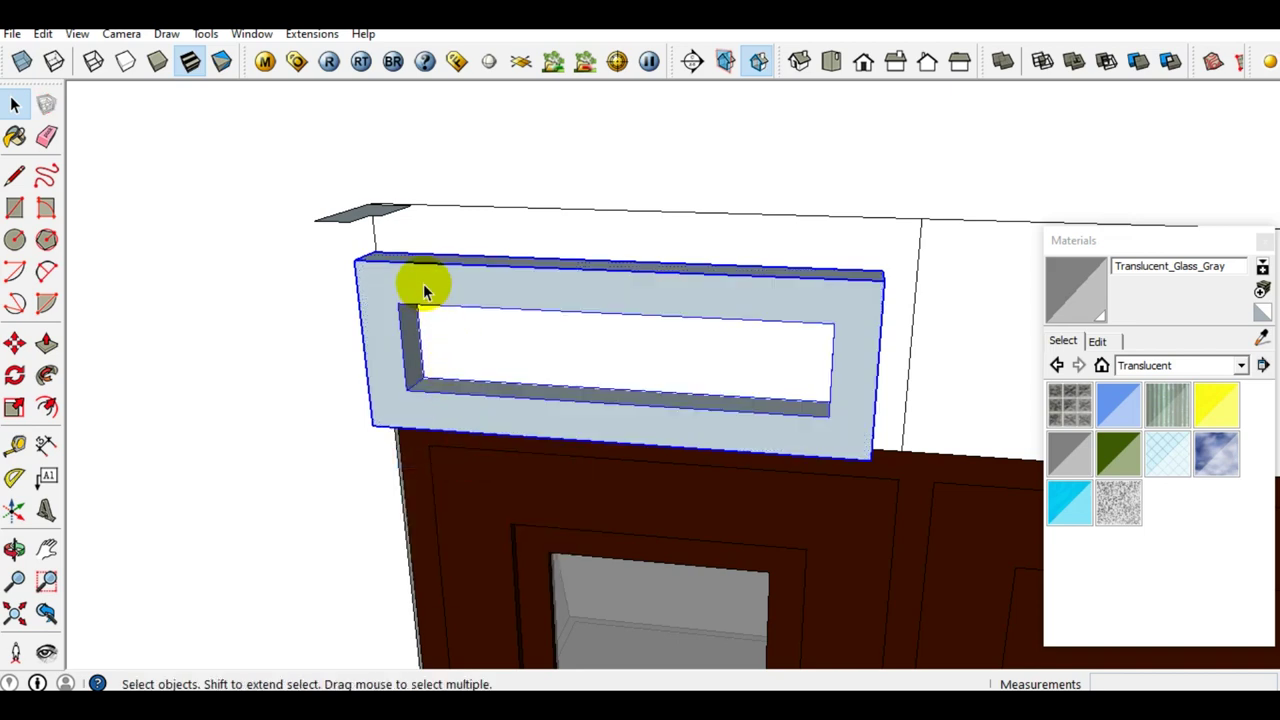
Sweep the small profile around the wall face to form the raised outer molding.
{"action": "middle_click_drag", "start_coordinate": [406, 290], "coordinate": [452, 298]}
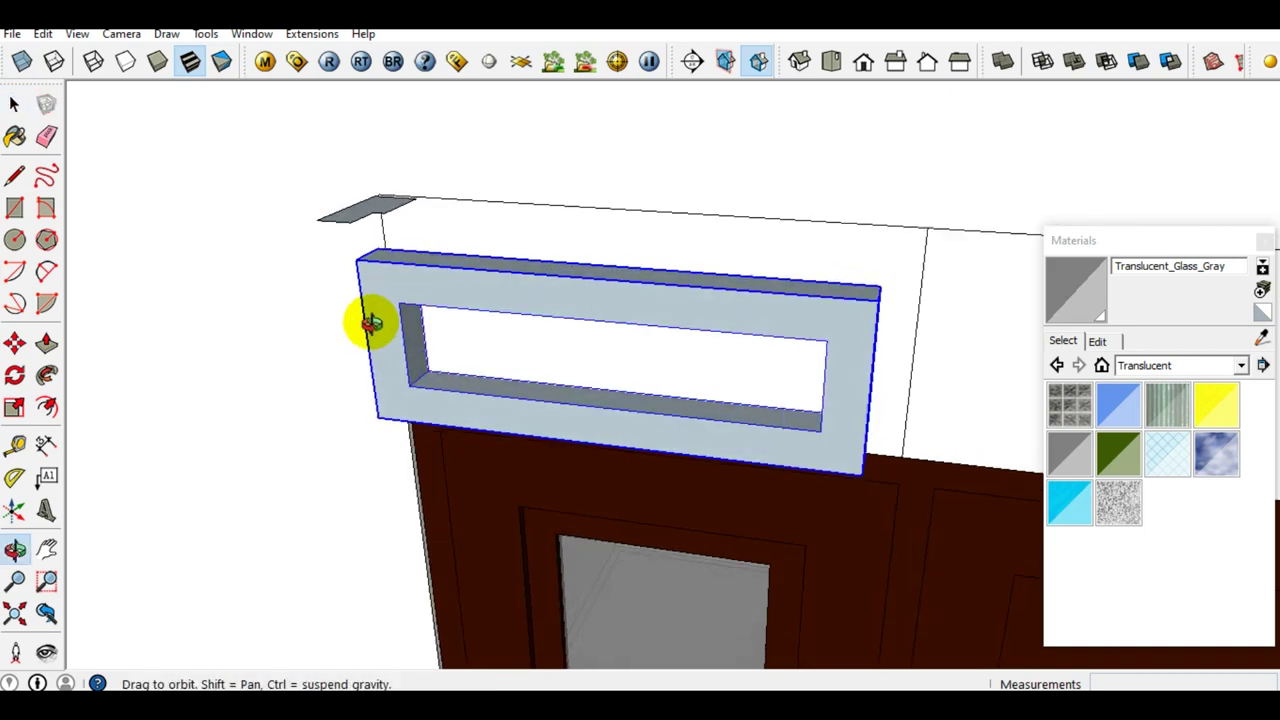
{"action": "left_click", "coordinate": [510, 233]}
{"action": "left_click", "coordinate": [47, 376]}
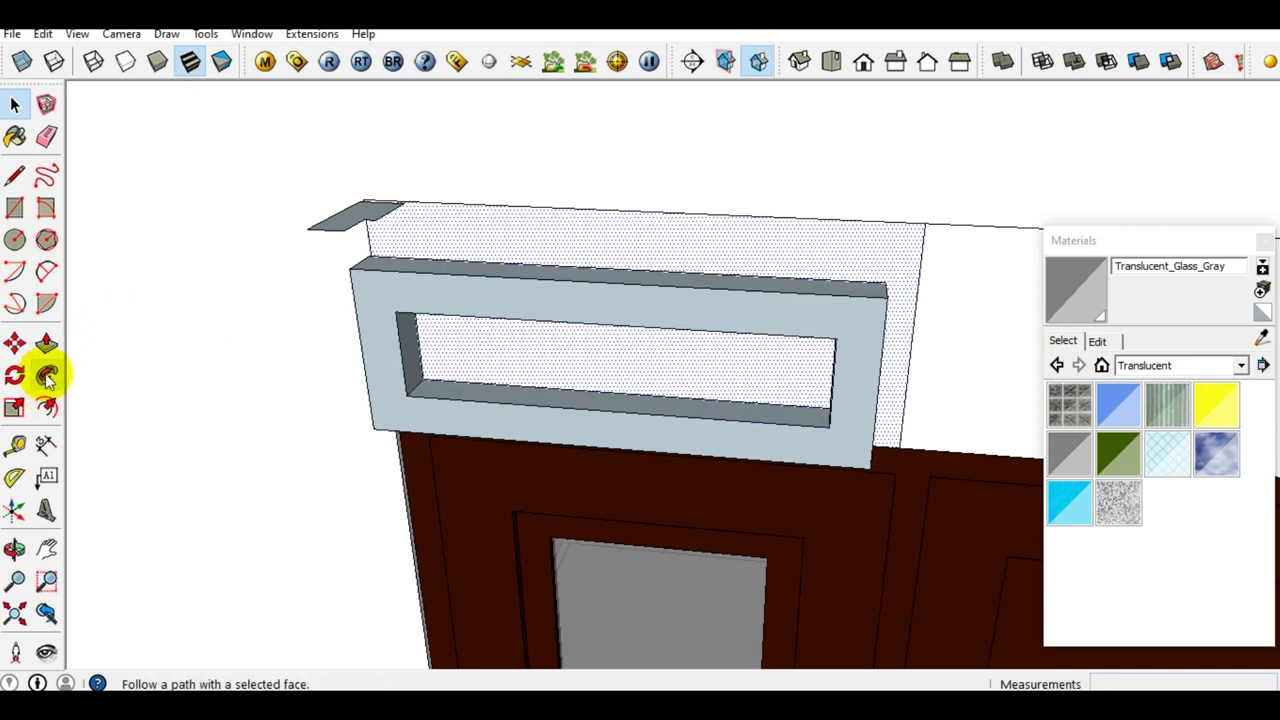
{"action": "left_click", "coordinate": [360, 226]}
{"action": "left_click", "coordinate": [356, 226]}
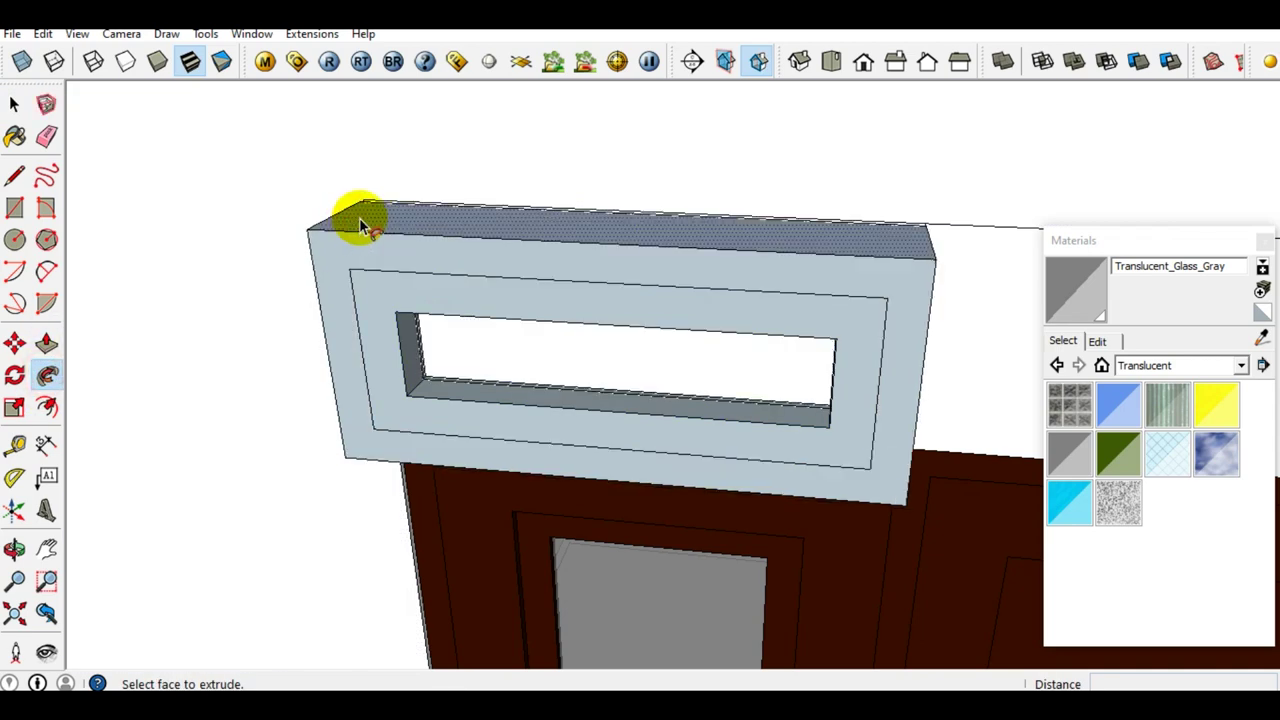
Group the transom frame and hide it.
{"action": "key", "text": "space"}
{"action": "triple_click", "coordinate": [381, 245]}
{"action": "right_click", "coordinate": [383, 245]}
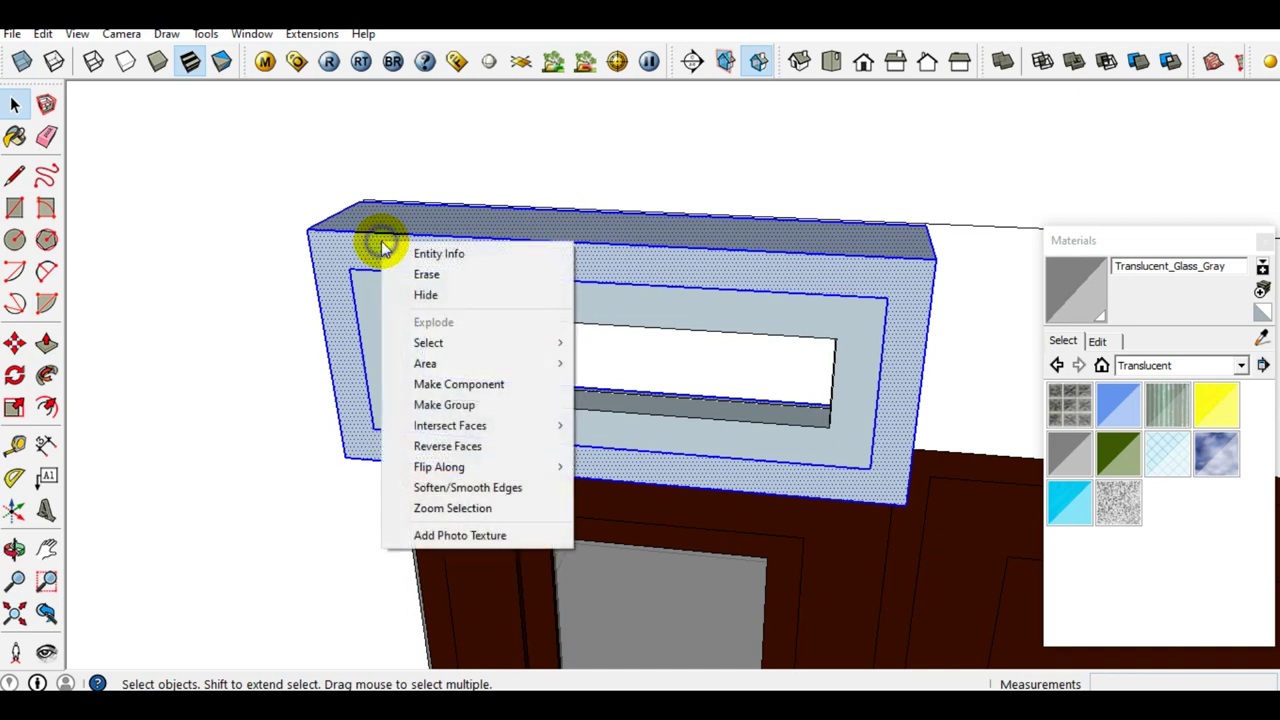
{"action": "left_click", "coordinate": [467, 404]}
{"action": "mouse_move", "coordinate": [423, 340]}
{"action": "middle_mouse_down"}
{"action": "mouse_move", "coordinate": [277, 291]}
{"action": "mouse_move", "coordinate": [306, 320]}
{"action": "middle_mouse_up"}
{"action": "left_click", "coordinate": [462, 378]}
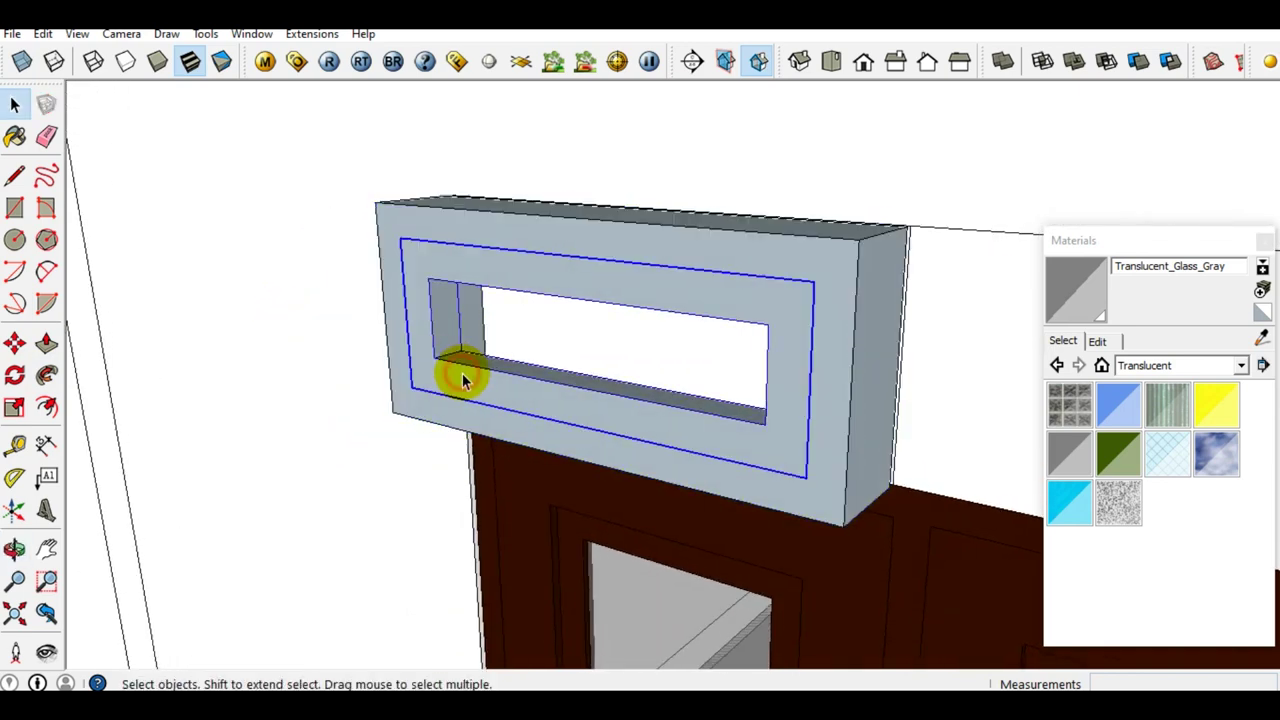
{"action": "right_click", "coordinate": [449, 416]}
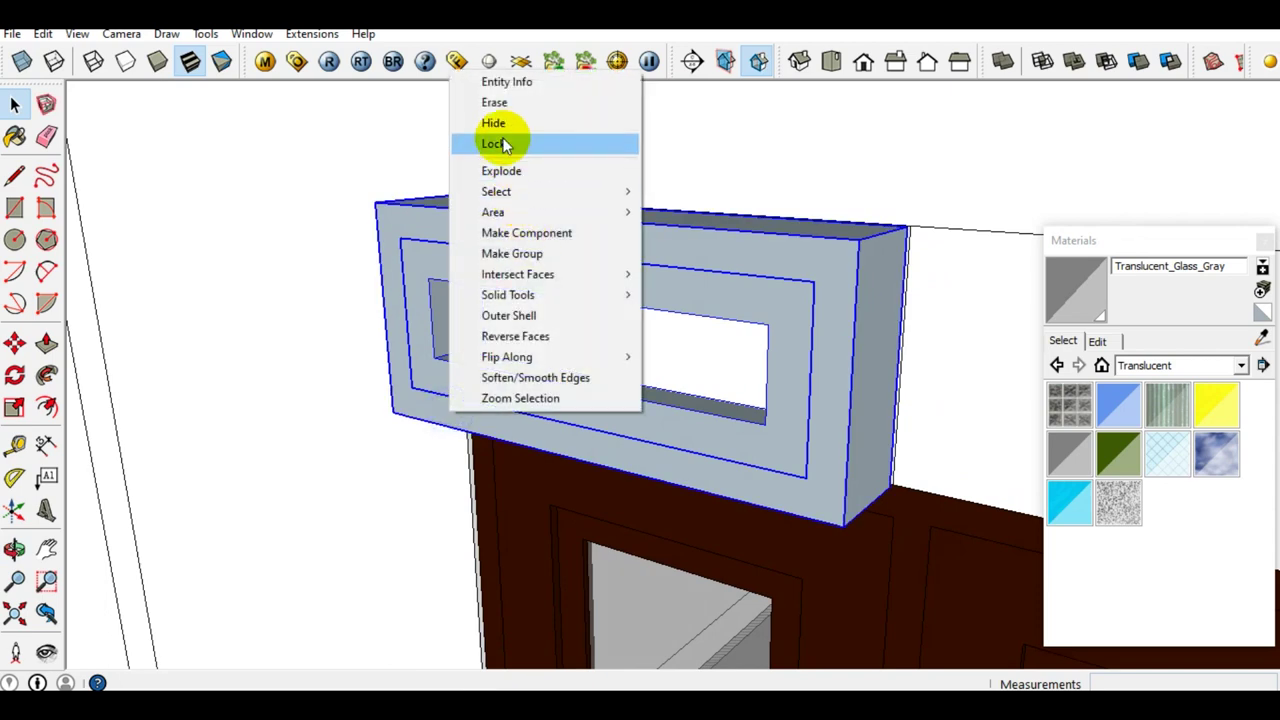
{"action": "left_click", "coordinate": [495, 103]}
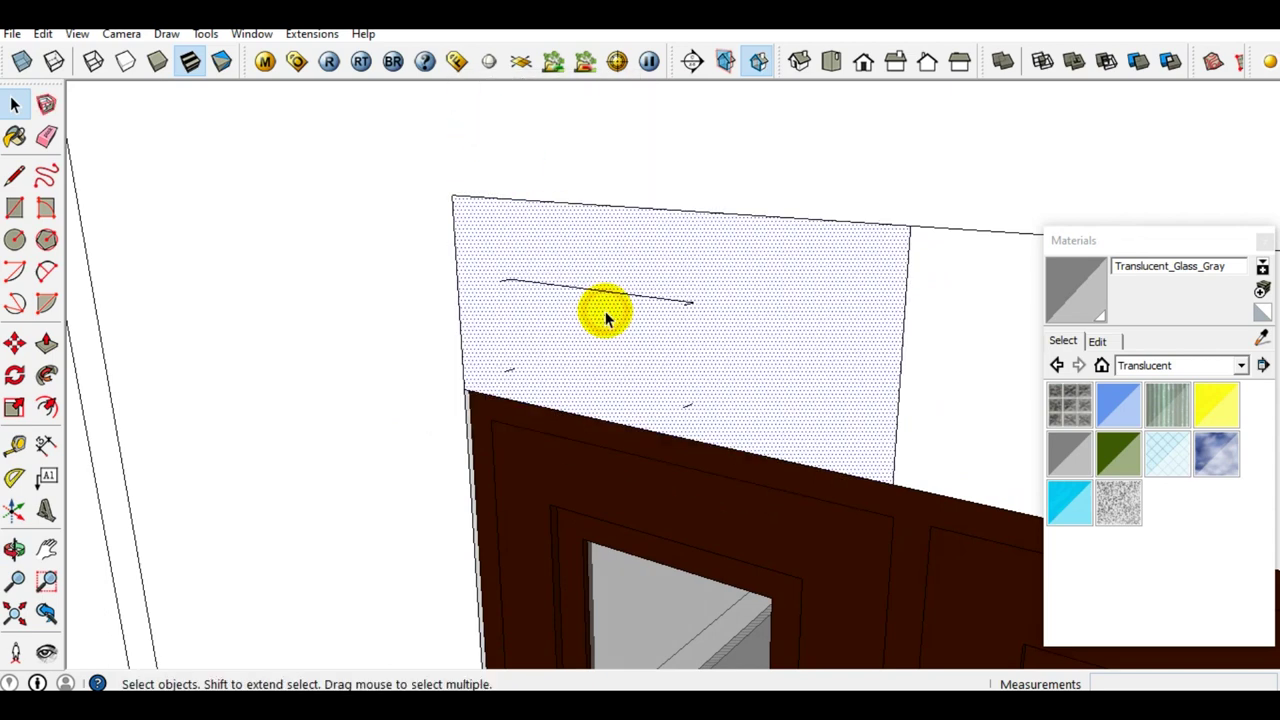
Push the opening face 150mm back into the wall.
{"action": "key", "text": "p"}
{"action": "left_click", "coordinate": [603, 318]}
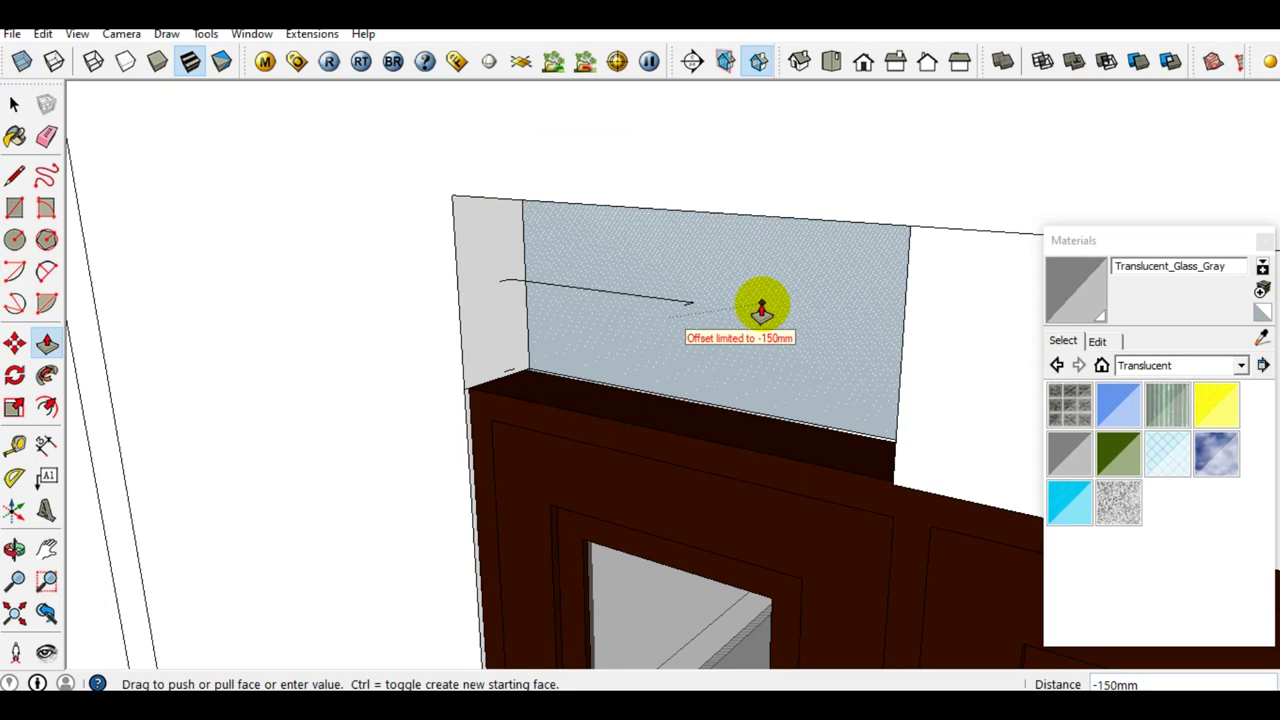
{"action": "left_click", "coordinate": [762, 312]}
{"action": "key", "text": "space"}
{"action": "middle_click_drag", "start_coordinate": [570, 312], "coordinate": [640, 333]}
Erase the stray edge running across the recessed wall face.
{"action": "key", "text": "e"}
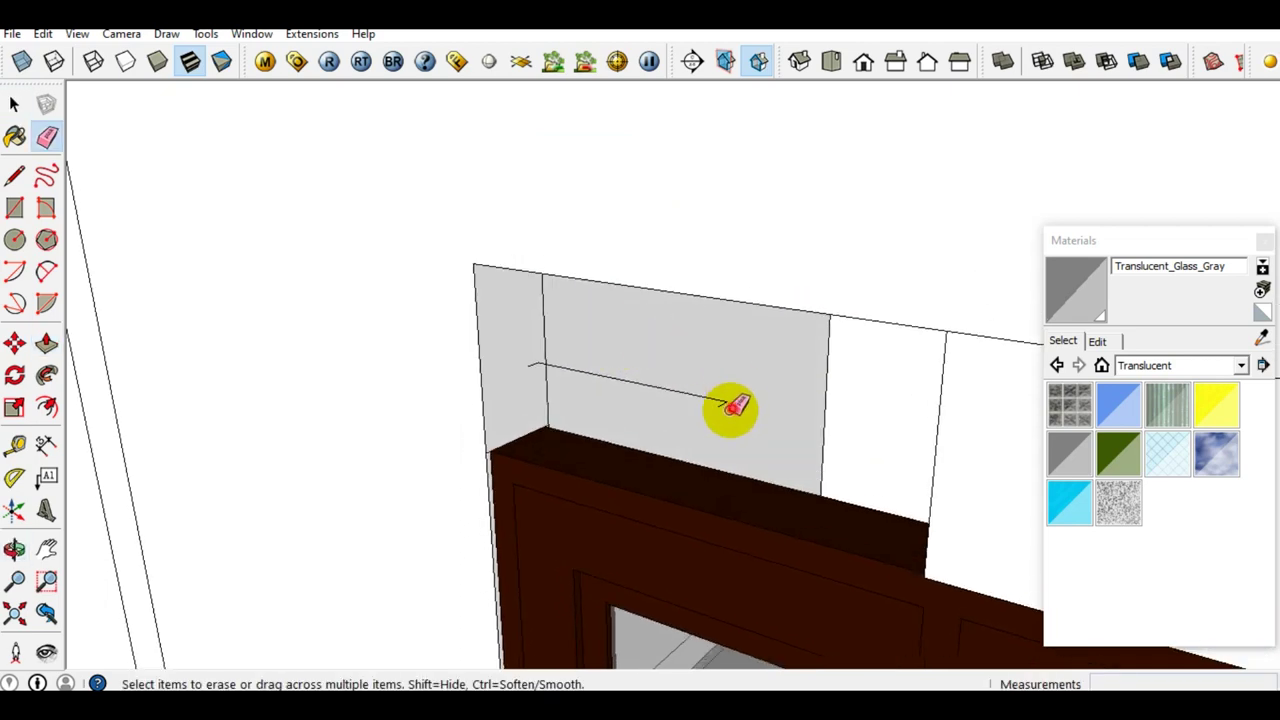
{"action": "left_click_drag", "start_coordinate": [722, 400], "coordinate": [608, 371]}
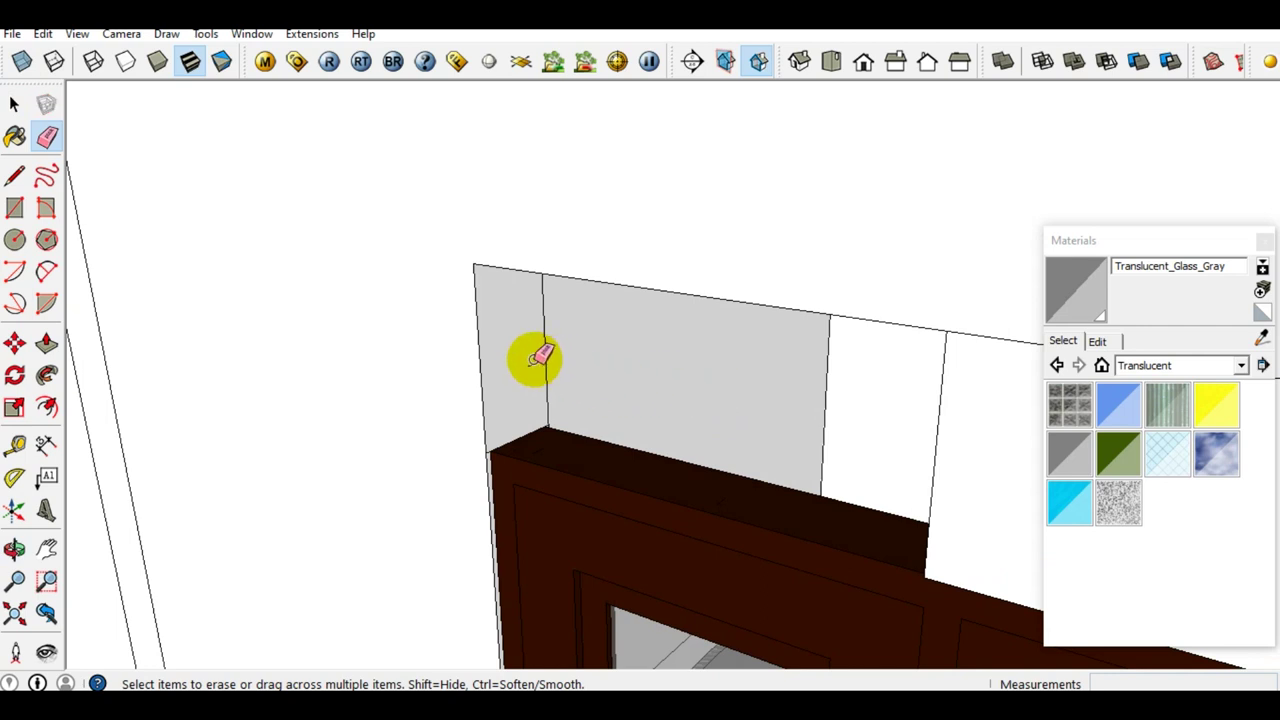
{"action": "scroll", "coordinate": [548, 430], "scroll_direction": "up", "scroll_amount": 2}
{"action": "scroll", "coordinate": [548, 432], "scroll_direction": "up", "scroll_amount": 1}
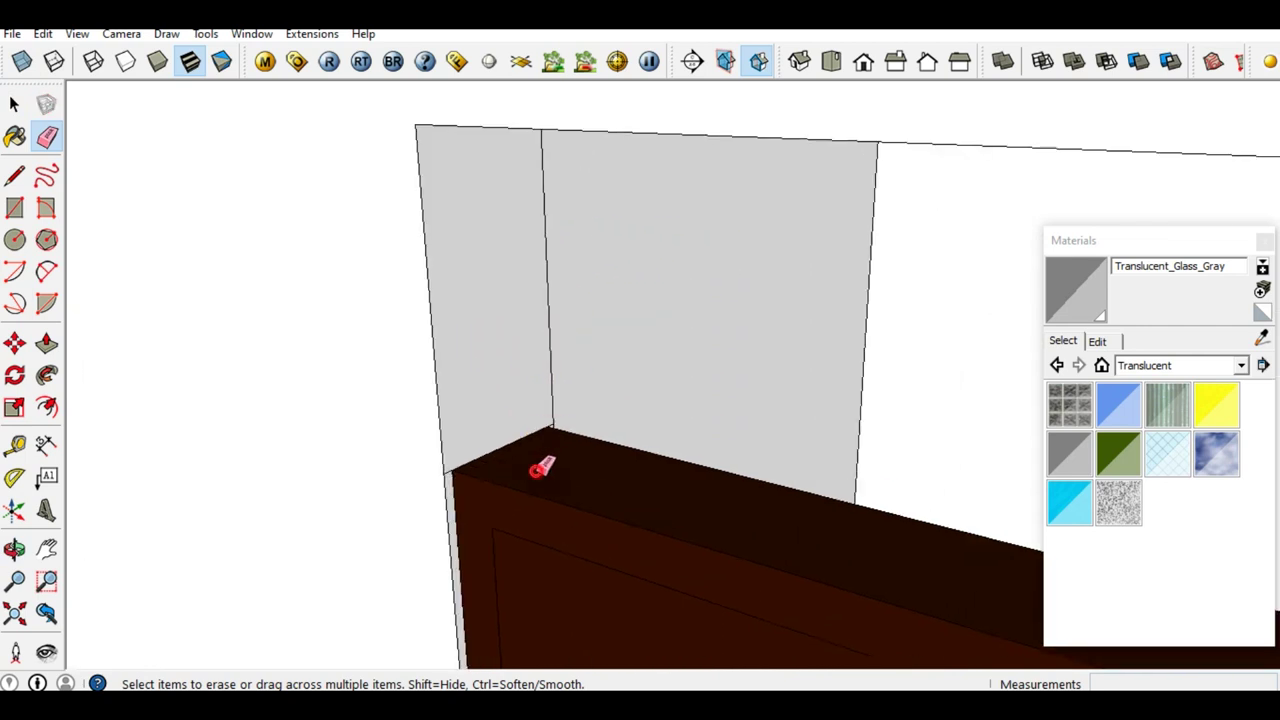
{"action": "scroll", "coordinate": [540, 458], "scroll_direction": "down", "scroll_amount": 2}
{"action": "scroll", "coordinate": [537, 434], "scroll_direction": "down", "scroll_amount": 1}
{"action": "key", "text": "space"}
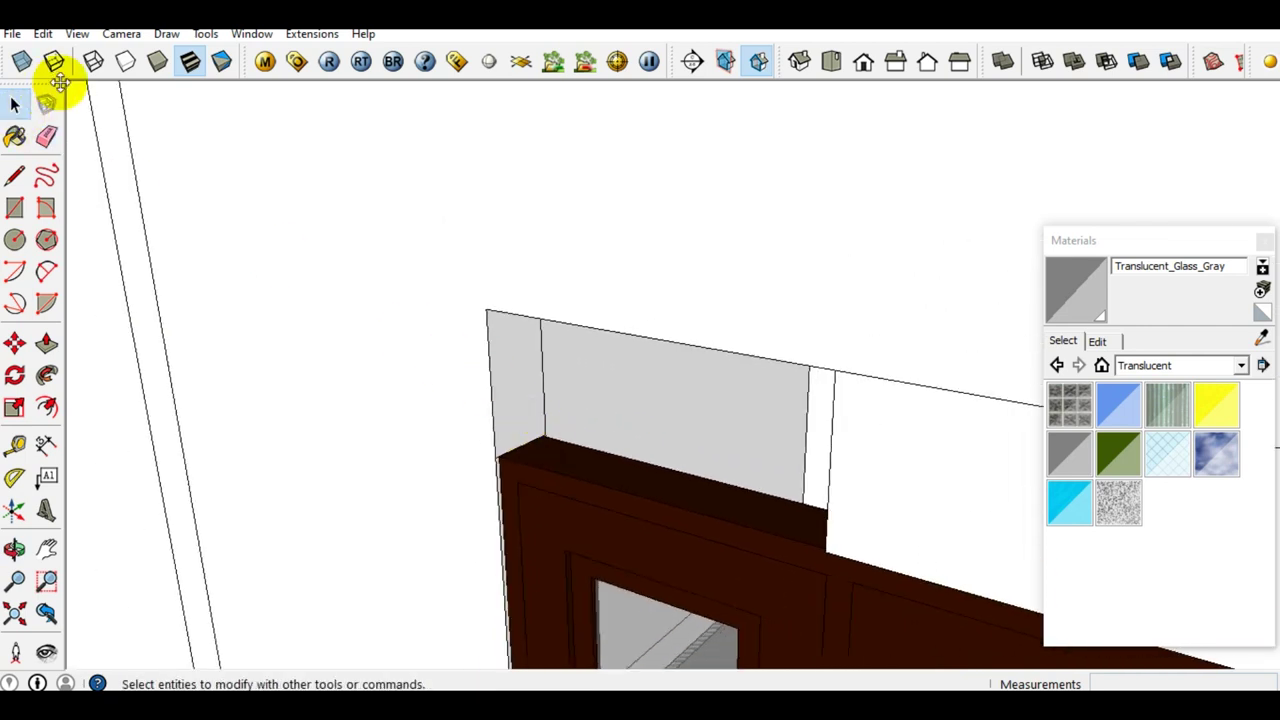
{"action": "left_click", "coordinate": [43, 33]}
{"action": "mouse_move", "coordinate": [78, 302]}
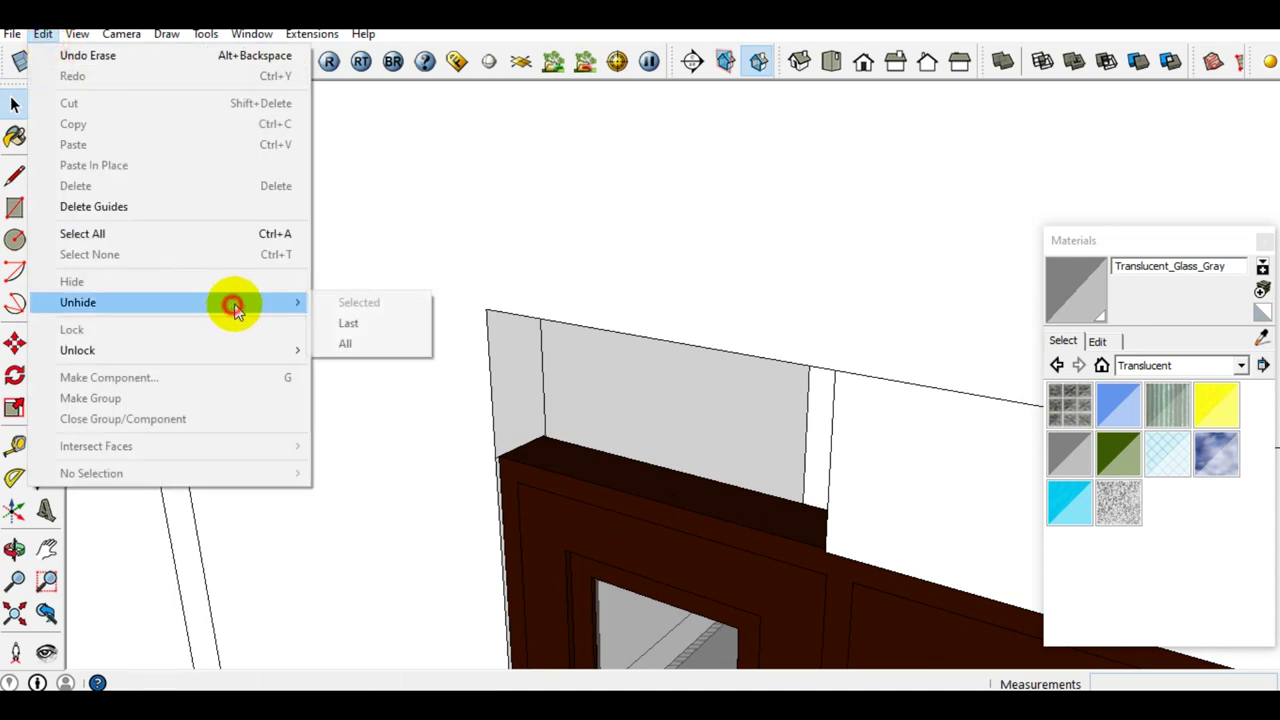
Unhide the transom frame and paint its face and reveal with the door's brown Color_B21.
{"action": "left_click", "coordinate": [366, 326]}
{"action": "scroll", "coordinate": [586, 466], "scroll_direction": "up", "scroll_amount": 1}
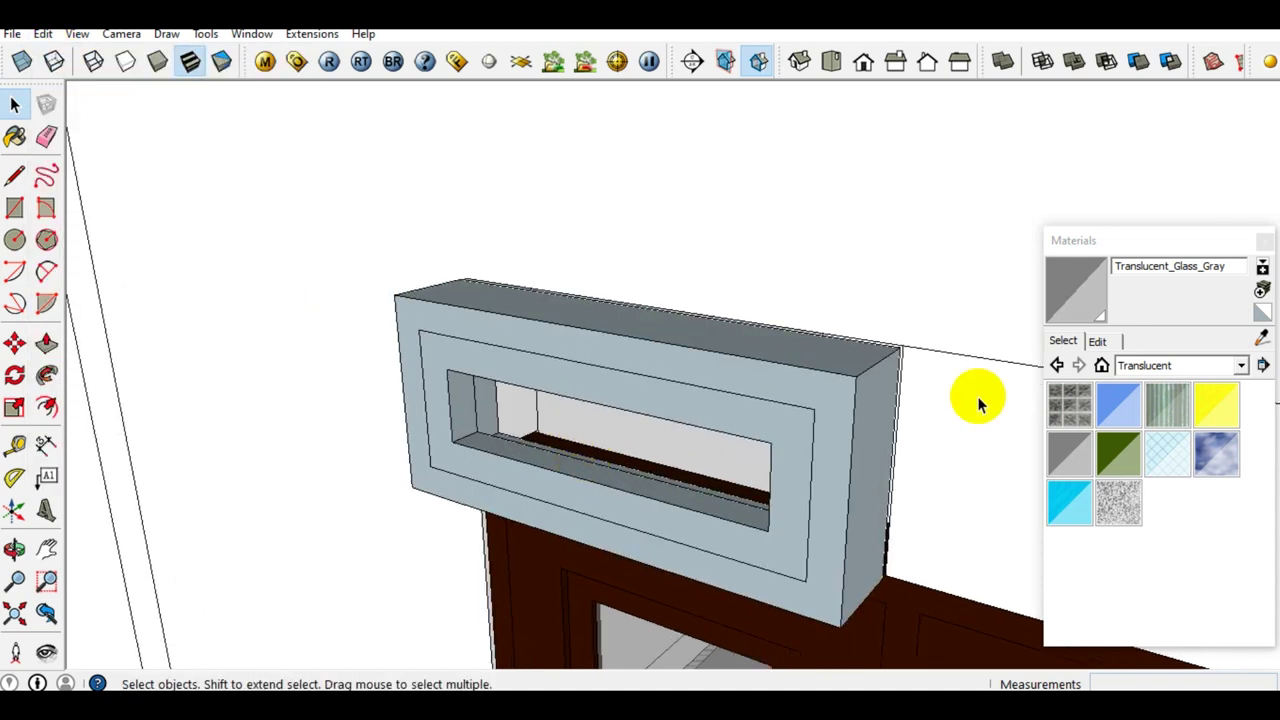
{"action": "key", "text": "b"}
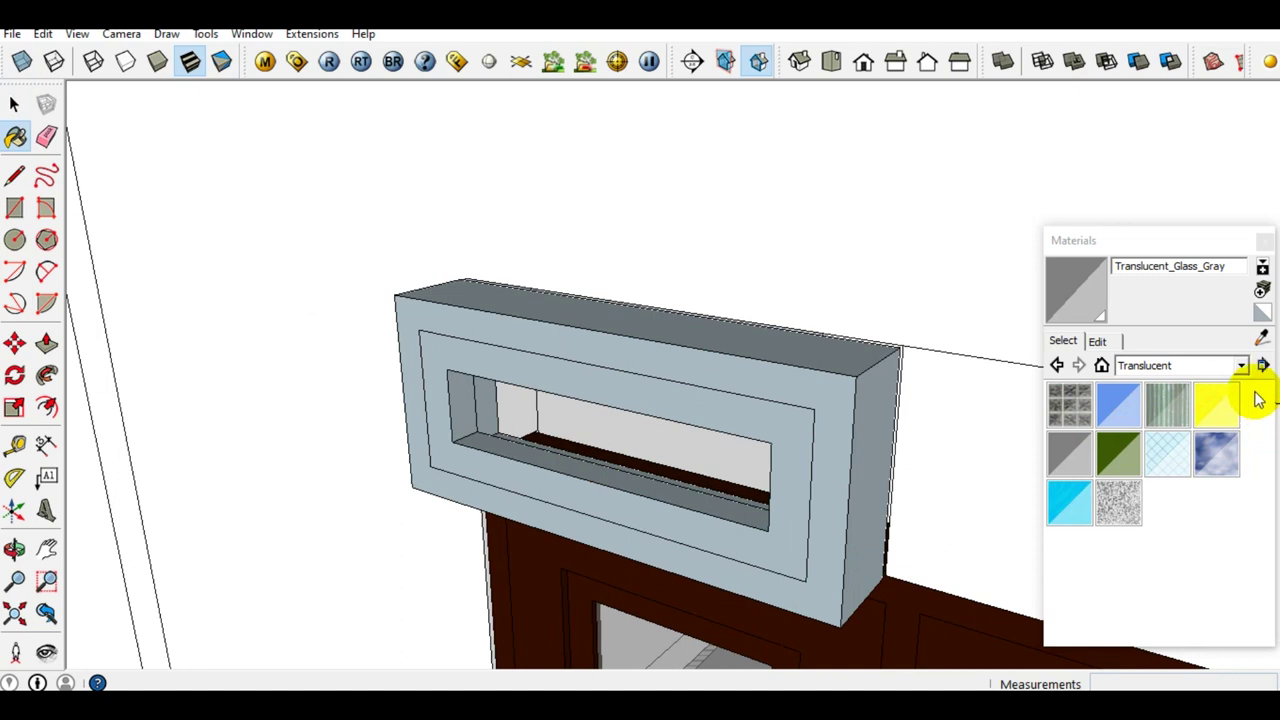
{"action": "left_click", "coordinate": [1261, 338]}
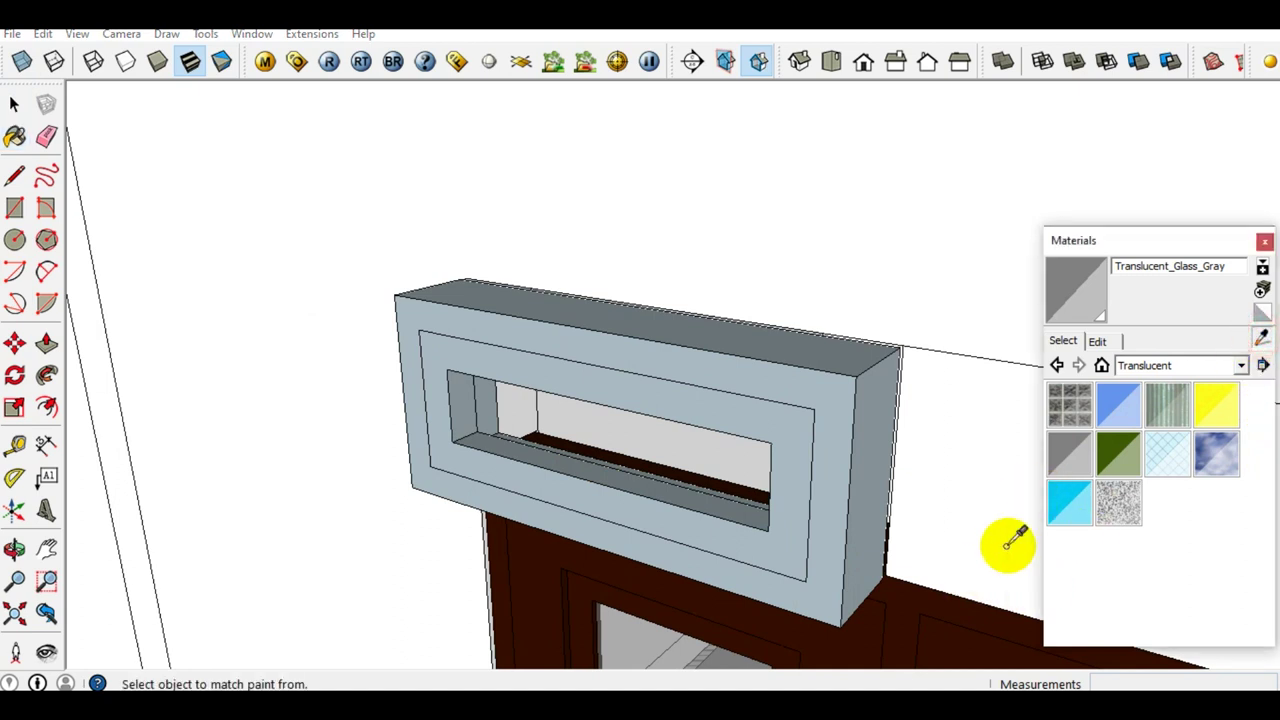
{"action": "left_click", "coordinate": [938, 628]}
{"action": "left_click", "coordinate": [835, 520]}
{"action": "left_click", "coordinate": [806, 506]}
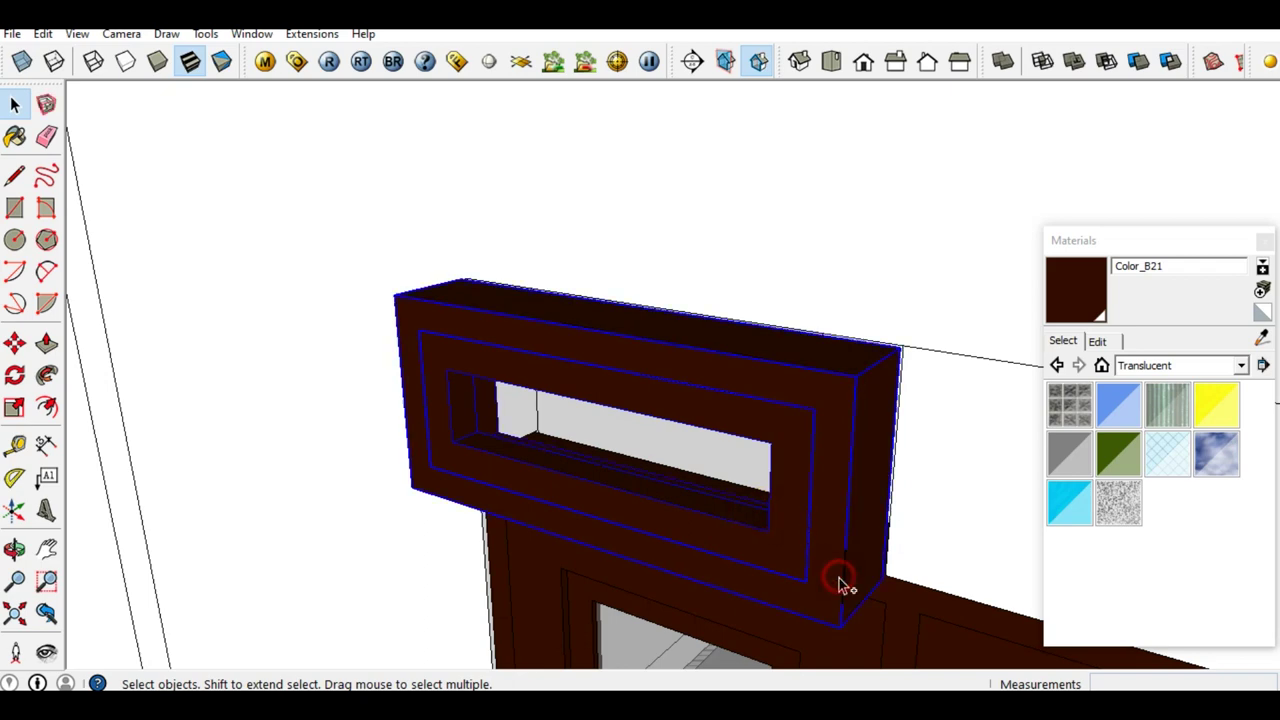
Move the brown frame into the wall opening above the door.
{"action": "key", "text": "m"}
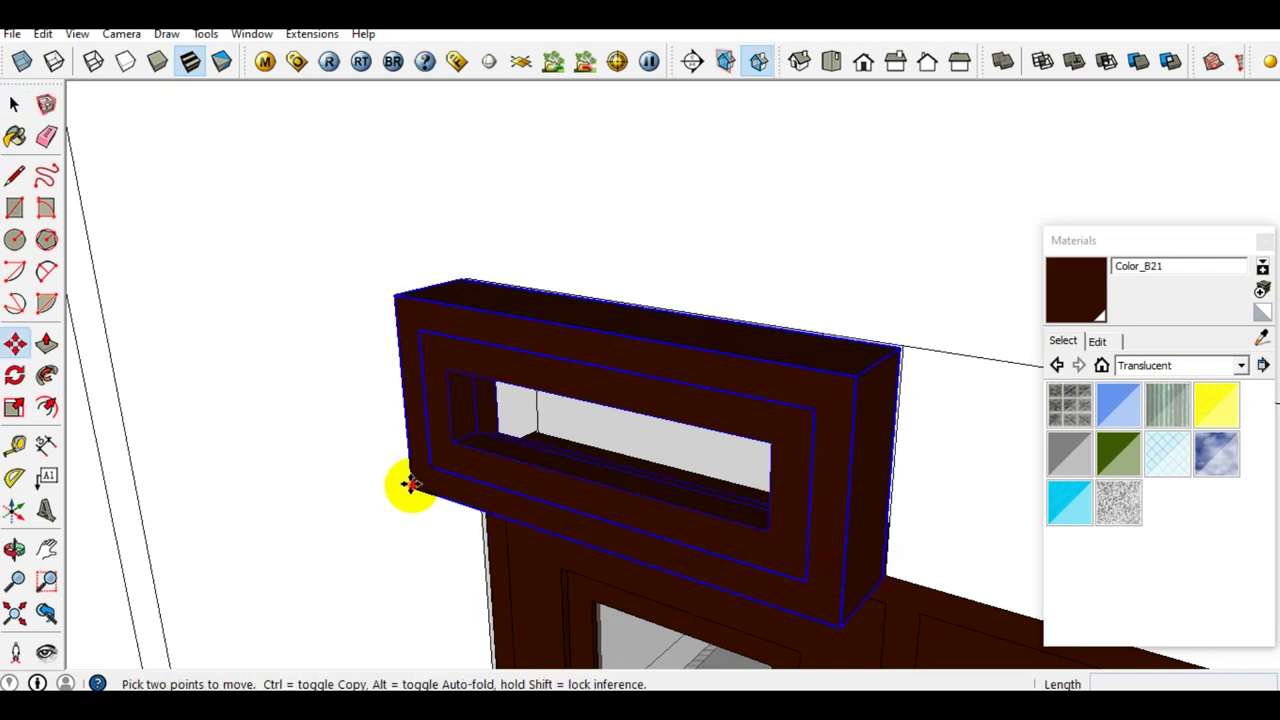
{"action": "left_click", "coordinate": [410, 484]}
{"action": "scroll", "coordinate": [410, 484], "scroll_direction": "up", "scroll_amount": 3}
{"action": "scroll", "coordinate": [465, 478], "scroll_direction": "up", "scroll_amount": 2}
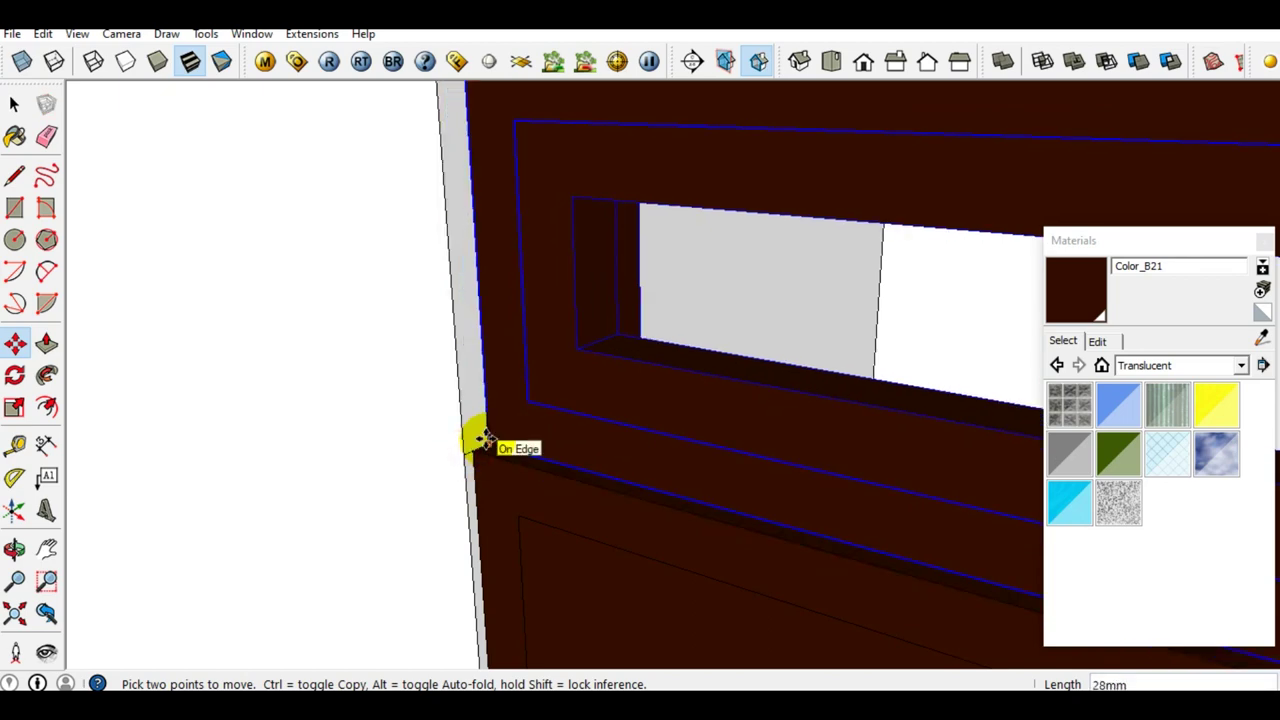
{"action": "left_click", "coordinate": [478, 442]}
{"action": "key", "text": "space"}
{"action": "scroll", "coordinate": [502, 482], "scroll_direction": "down", "scroll_amount": 3}
{"action": "scroll", "coordinate": [515, 480], "scroll_direction": "down", "scroll_amount": 2}
{"action": "mouse_move", "coordinate": [528, 477]}
{"action": "middle_mouse_down"}
{"action": "mouse_move", "coordinate": [662, 292]}
{"action": "mouse_move", "coordinate": [679, 385]}
{"action": "mouse_move", "coordinate": [619, 343]}
{"action": "mouse_move", "coordinate": [630, 638]}
{"action": "mouse_move", "coordinate": [612, 312]}
{"action": "mouse_move", "coordinate": [594, 666]}
{"action": "mouse_move", "coordinate": [683, 258]}
{"action": "middle_mouse_up"}
{"action": "scroll", "coordinate": [683, 258], "scroll_direction": "up", "scroll_amount": 3}
{"action": "scroll", "coordinate": [640, 286], "scroll_direction": "up", "scroll_amount": 3}
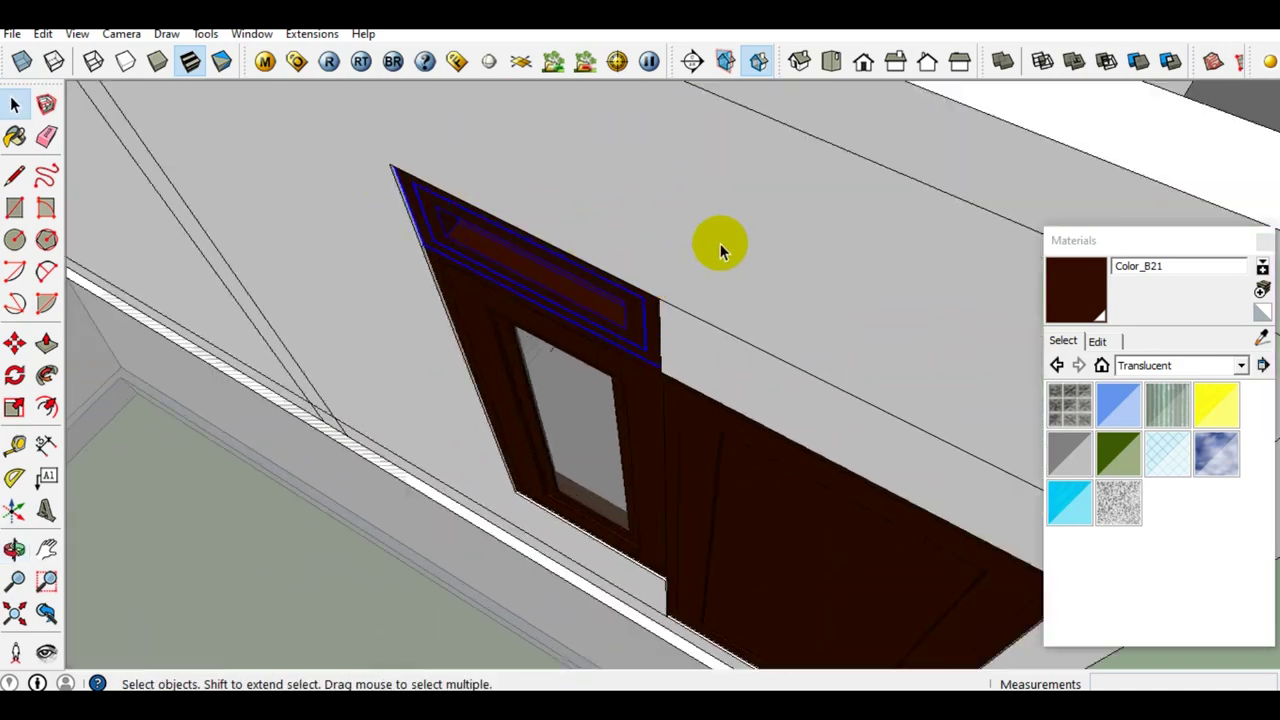
Push/Pull the white face beside the first transom 150mm through the wall.
{"action": "scroll", "coordinate": [691, 251], "scroll_direction": "up", "scroll_amount": 3}
{"action": "left_click", "coordinate": [778, 297]}
{"action": "mouse_move", "coordinate": [778, 297]}
{"action": "middle_mouse_down"}
{"action": "mouse_move", "coordinate": [634, 329]}
{"action": "mouse_move", "coordinate": [669, 317]}
{"action": "middle_mouse_up"}
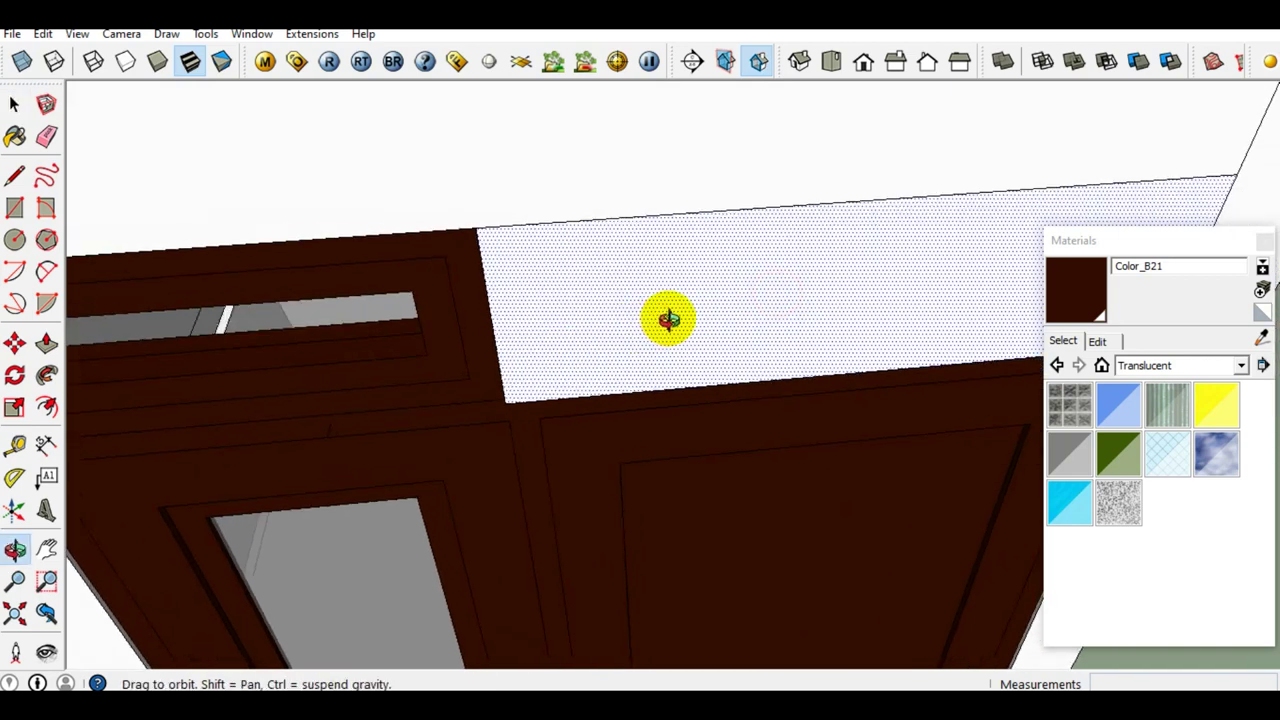
{"action": "key", "text": "p"}
{"action": "left_click", "coordinate": [669, 317]}
{"action": "left_click_drag", "start_coordinate": [663, 314], "coordinate": [604, 245]}
{"action": "mouse_move", "coordinate": [573, 272]}
{"action": "middle_mouse_down"}
{"action": "mouse_move", "coordinate": [590, 250]}
{"action": "mouse_move", "coordinate": [572, 268]}
{"action": "middle_mouse_up"}
{"action": "left_click", "coordinate": [578, 272]}
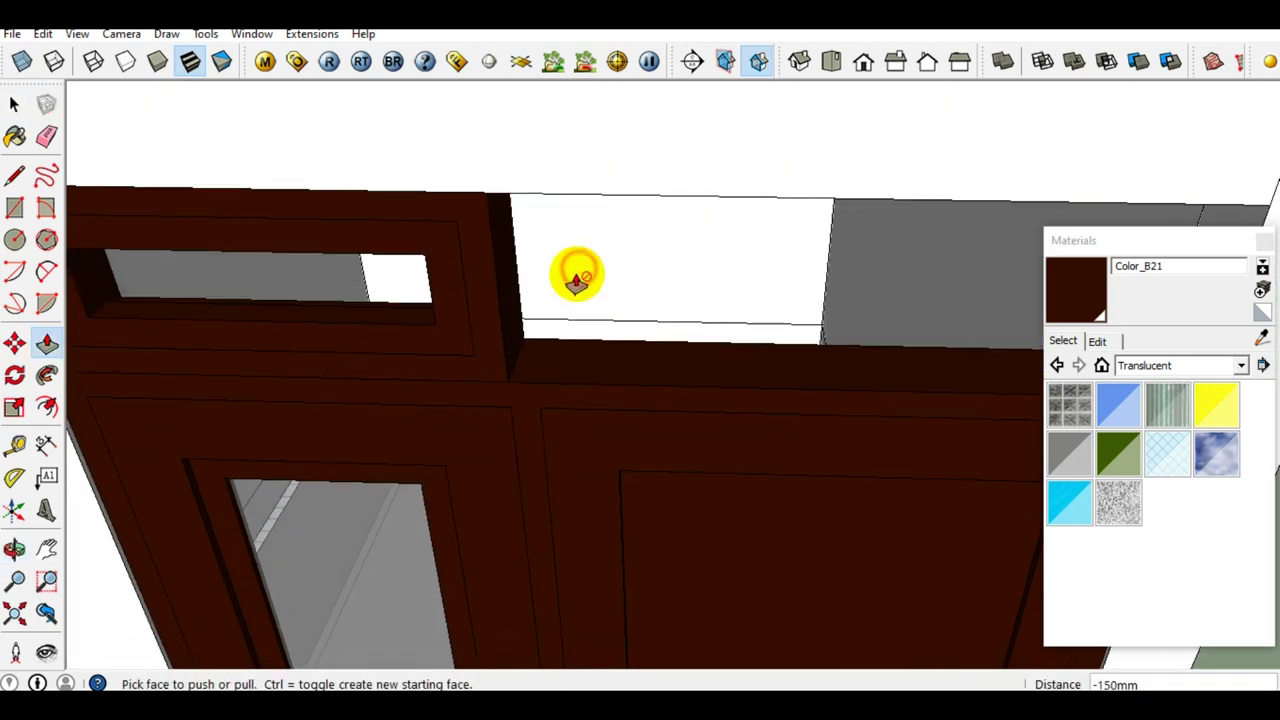
{"action": "key", "text": "space"}
{"action": "mouse_move", "coordinate": [551, 363]}
{"action": "middle_mouse_down"}
{"action": "mouse_move", "coordinate": [486, 357]}
{"action": "mouse_move", "coordinate": [510, 325]}
{"action": "mouse_move", "coordinate": [605, 303]}
{"action": "middle_mouse_up"}
Copy the brown transom frame 700mm to the right into the new opening.
{"action": "left_click", "coordinate": [467, 318]}
{"action": "left_click", "coordinate": [531, 341]}
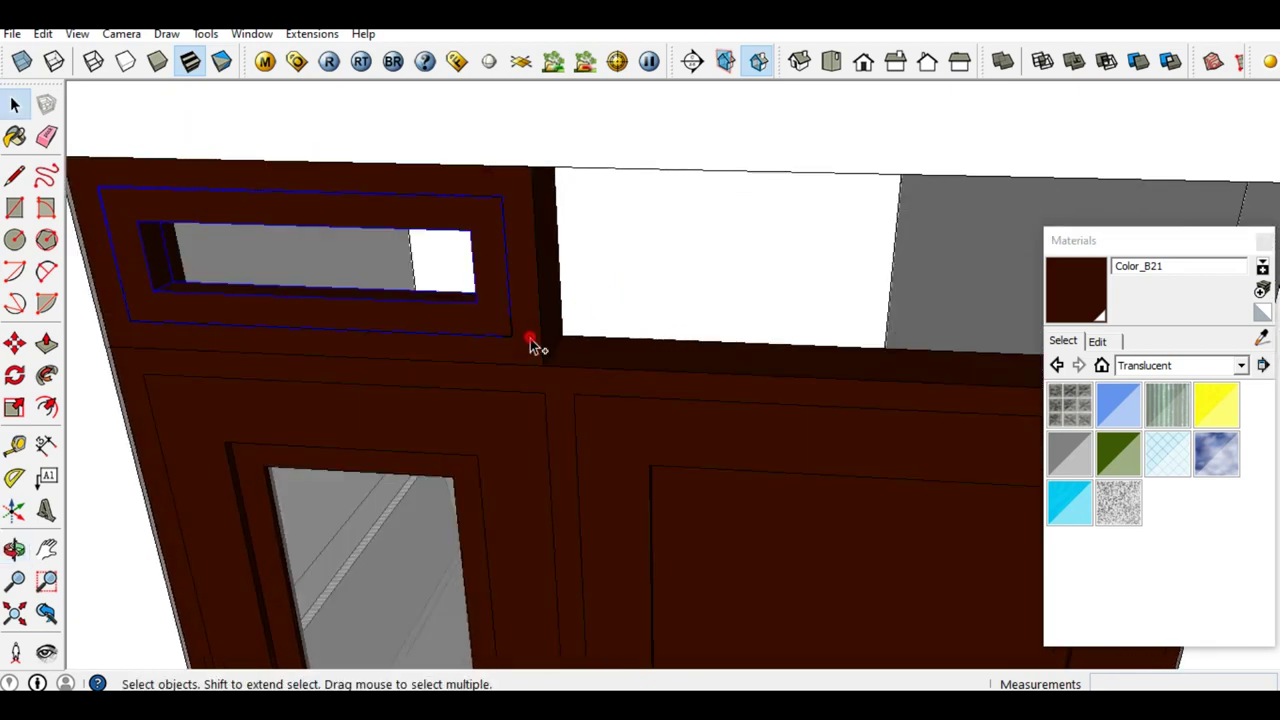
{"action": "key", "text": "m"}
{"action": "scroll", "coordinate": [89, 368], "scroll_direction": "up", "scroll_amount": 1}
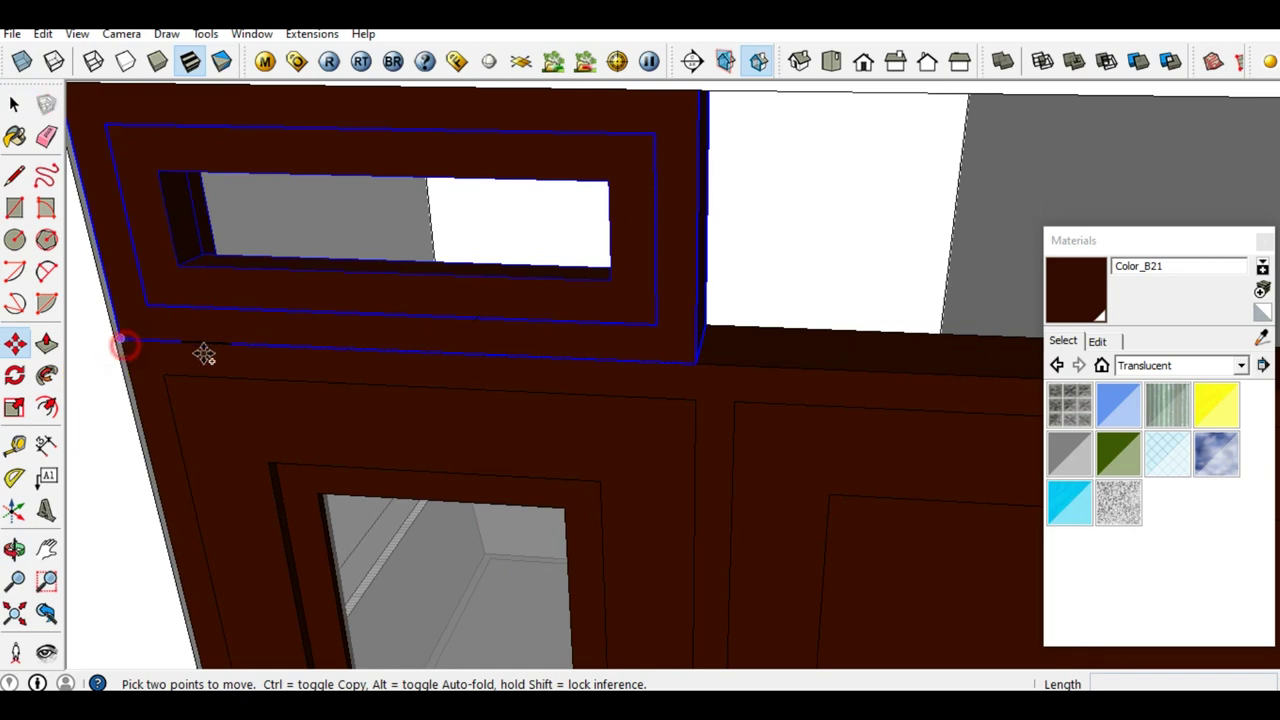
{"action": "key", "text": "ctrl"}
{"action": "left_click", "coordinate": [121, 343]}
{"action": "left_click", "coordinate": [688, 359]}
Inspect the copied frame from a new angle and open its group for editing.
{"action": "key", "text": "space"}
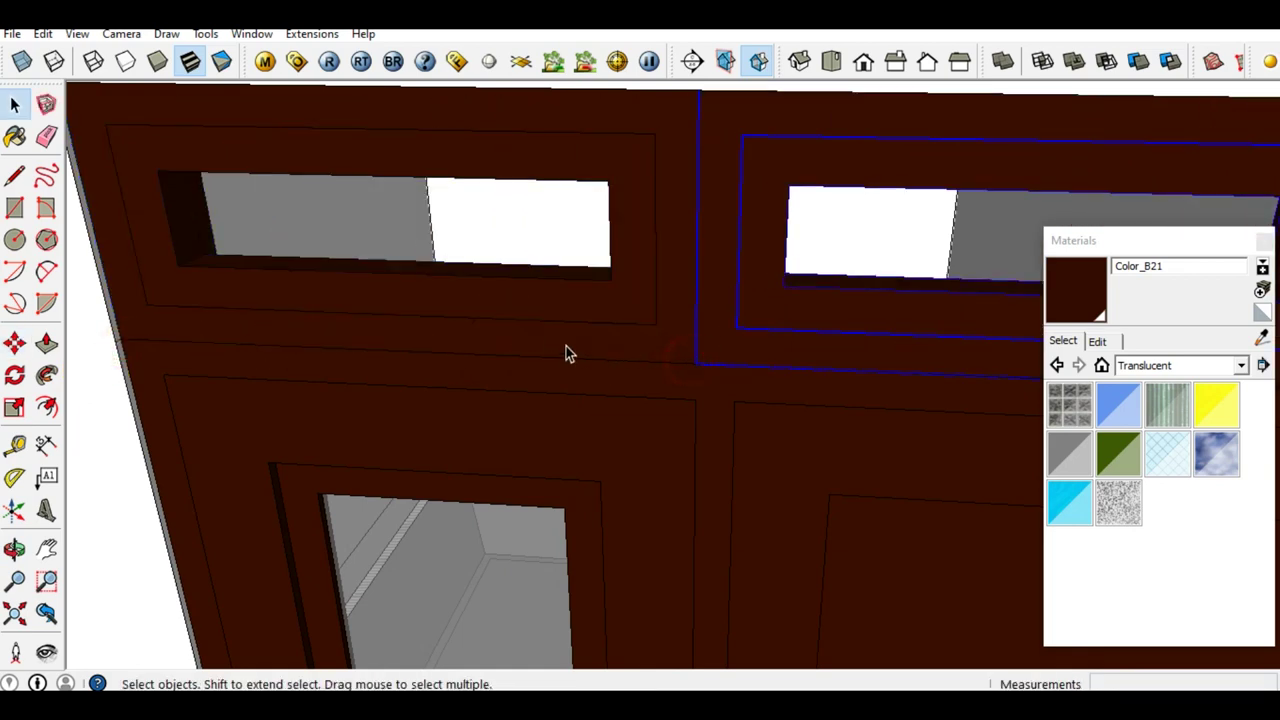
{"action": "middle_click_drag", "start_coordinate": [566, 354], "coordinate": [726, 271]}
{"action": "scroll", "coordinate": [726, 271], "scroll_direction": "up", "scroll_amount": 2}
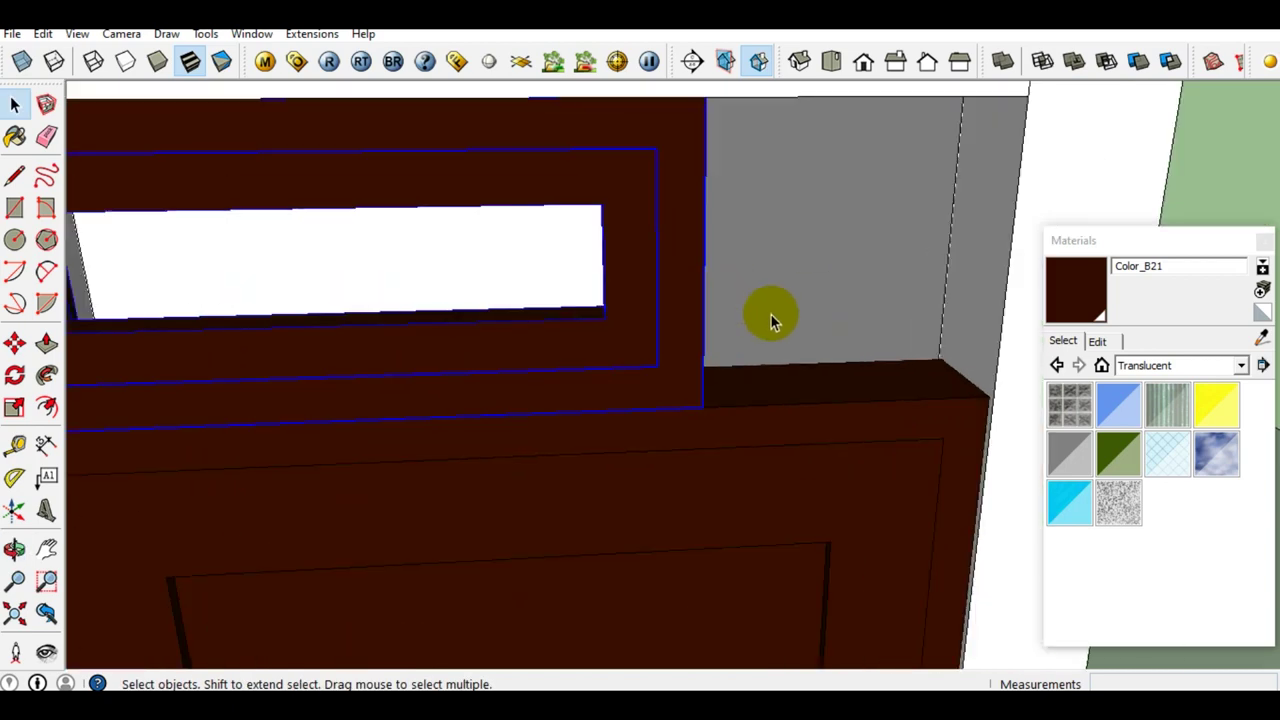
{"action": "scroll", "coordinate": [770, 313], "scroll_direction": "down", "scroll_amount": 1}
{"action": "middle_click_drag", "start_coordinate": [920, 286], "coordinate": [1003, 284]}
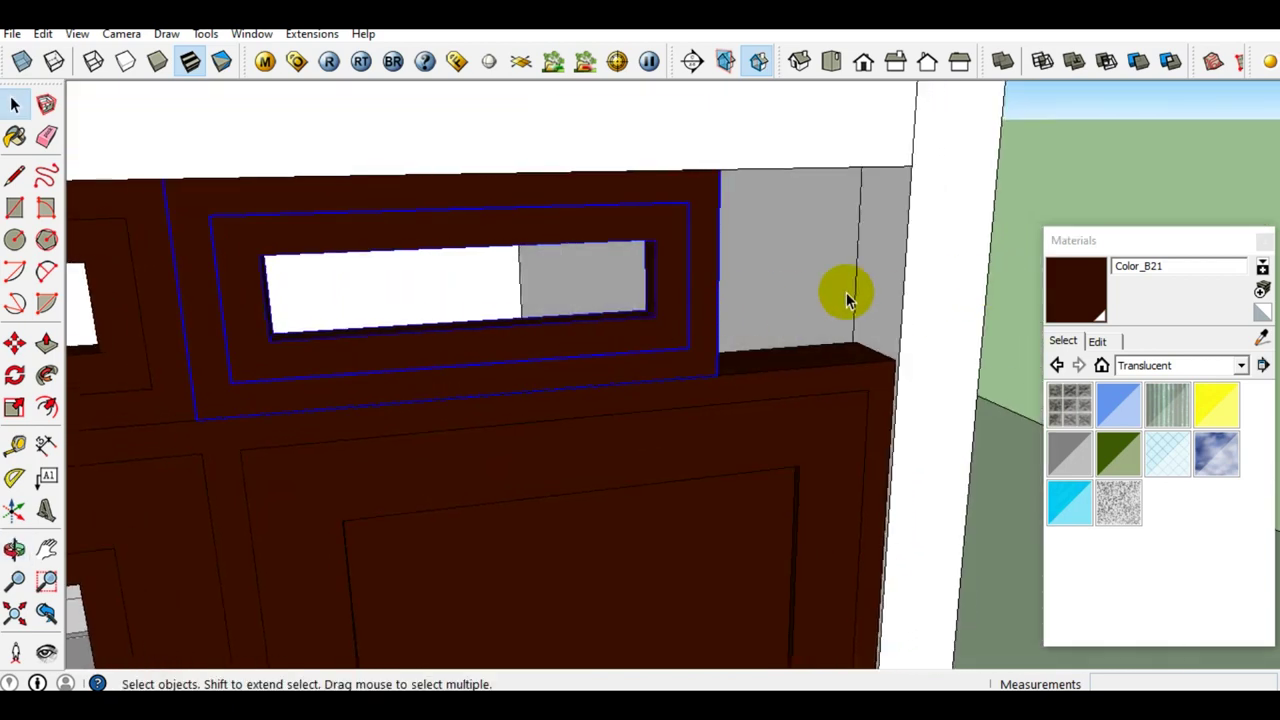
{"action": "double_click", "coordinate": [704, 302]}
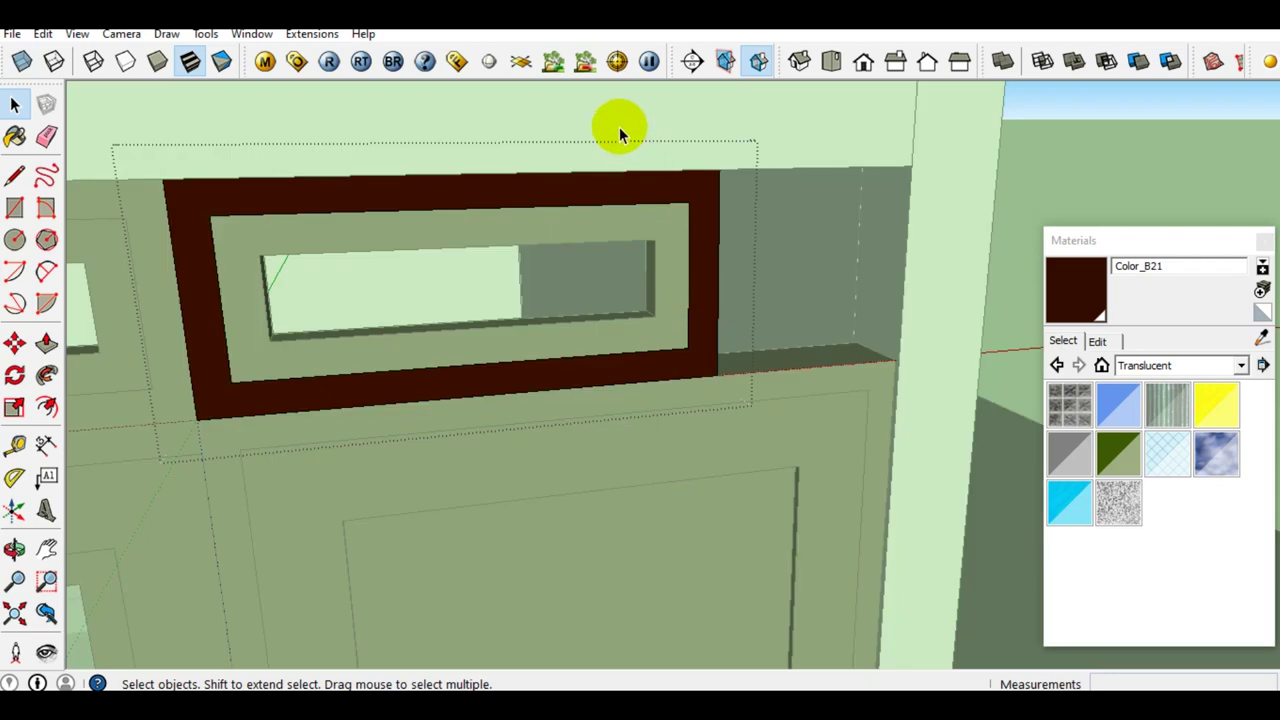
Stretch the copied frame's right side 300mm wider, then close the group.
{"action": "left_click_drag", "start_coordinate": [619, 127], "coordinate": [769, 417]}
{"action": "scroll", "coordinate": [726, 382], "scroll_direction": "up", "scroll_amount": 1}
{"action": "key", "text": "m"}
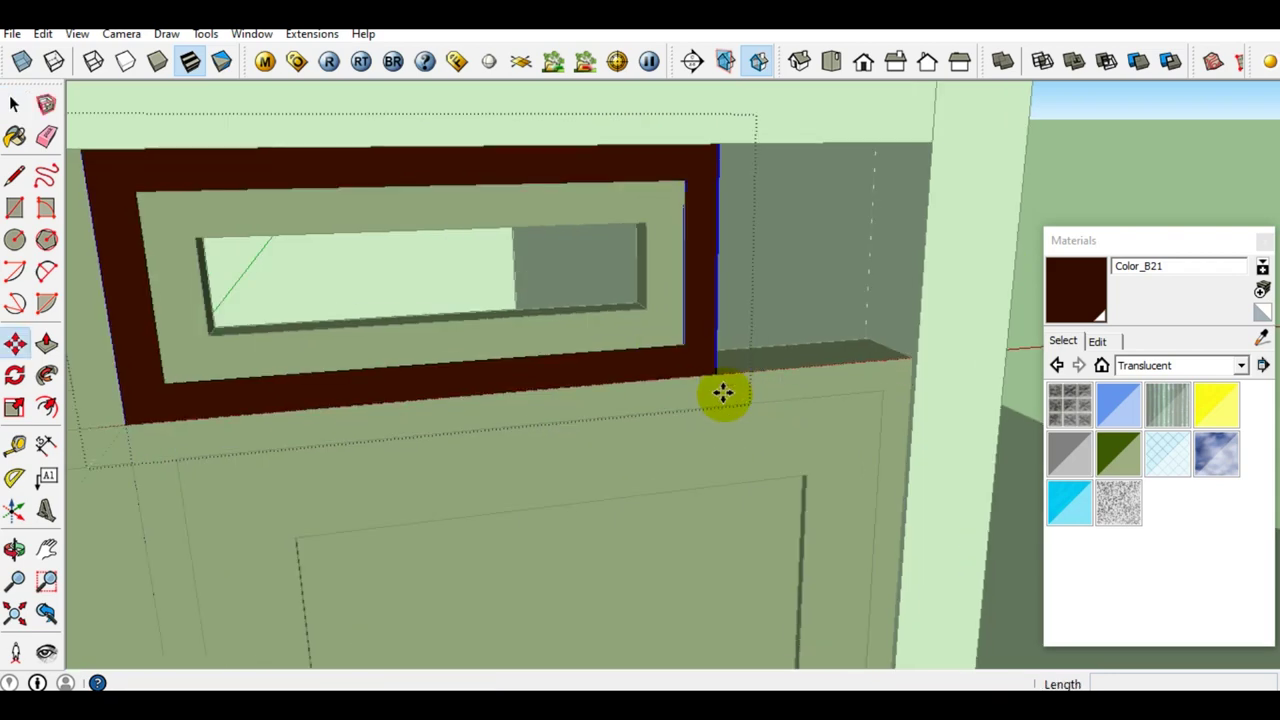
{"action": "left_click", "coordinate": [716, 375]}
{"action": "scroll", "coordinate": [905, 358], "scroll_direction": "up", "scroll_amount": 1}
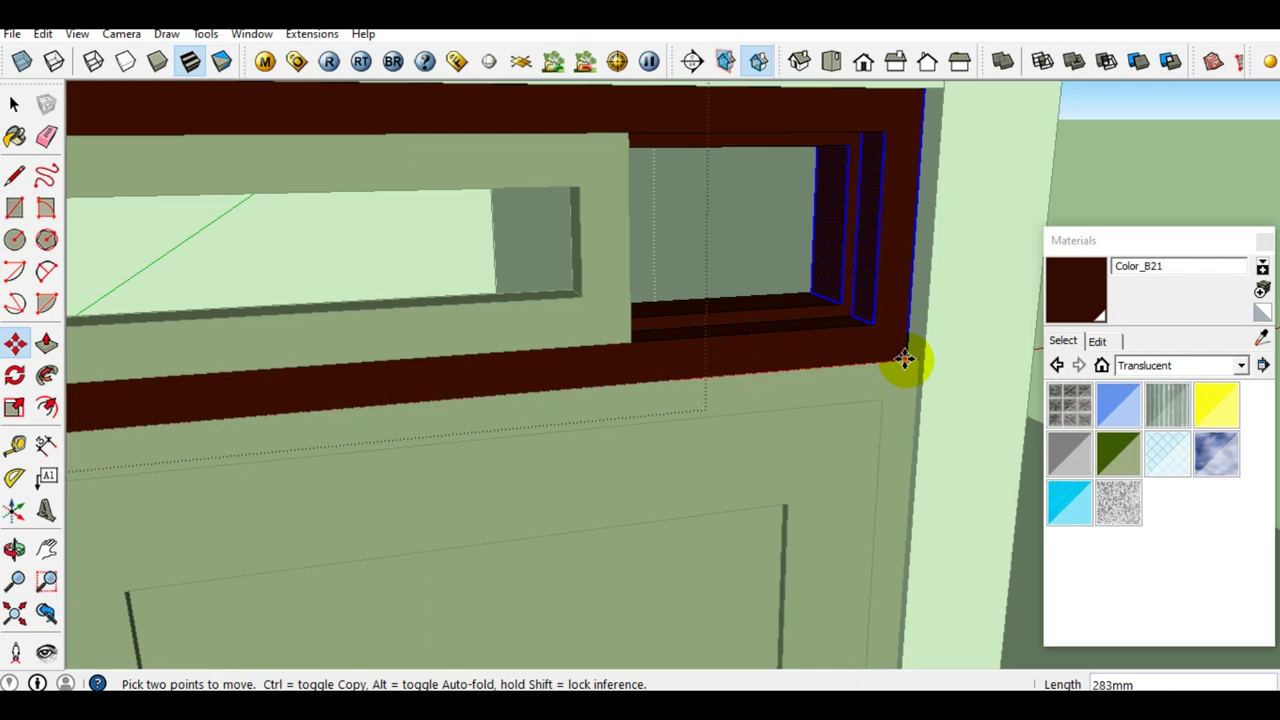
{"action": "left_click", "coordinate": [916, 362]}
{"action": "key", "text": "space"}
{"action": "scroll", "coordinate": [829, 375], "scroll_direction": "down", "scroll_amount": 3}
{"action": "scroll", "coordinate": [772, 363], "scroll_direction": "up", "scroll_amount": 1}
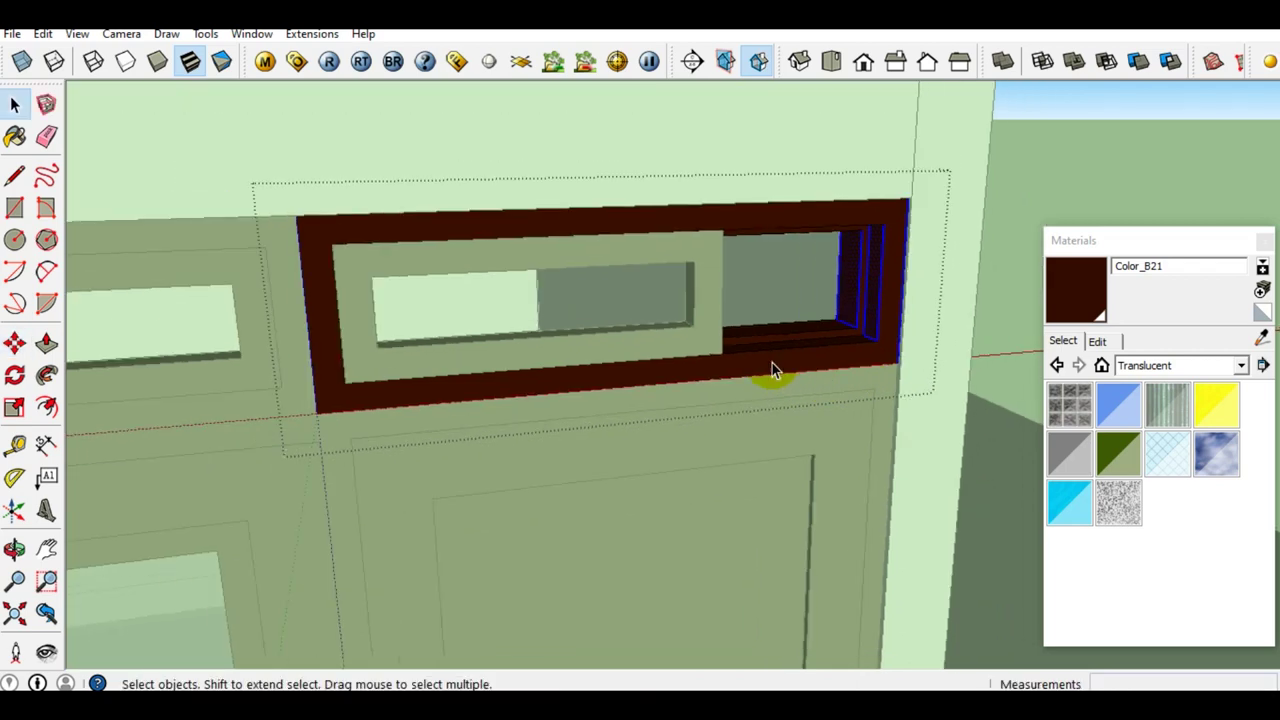
{"action": "scroll", "coordinate": [763, 363], "scroll_direction": "up", "scroll_amount": 2}
{"action": "left_click", "coordinate": [704, 316]}
Reopen the frame group and move its right side out to the opening's edge.
{"action": "scroll", "coordinate": [704, 316], "scroll_direction": "up", "scroll_amount": 1}
{"action": "double_click", "coordinate": [702, 316]}
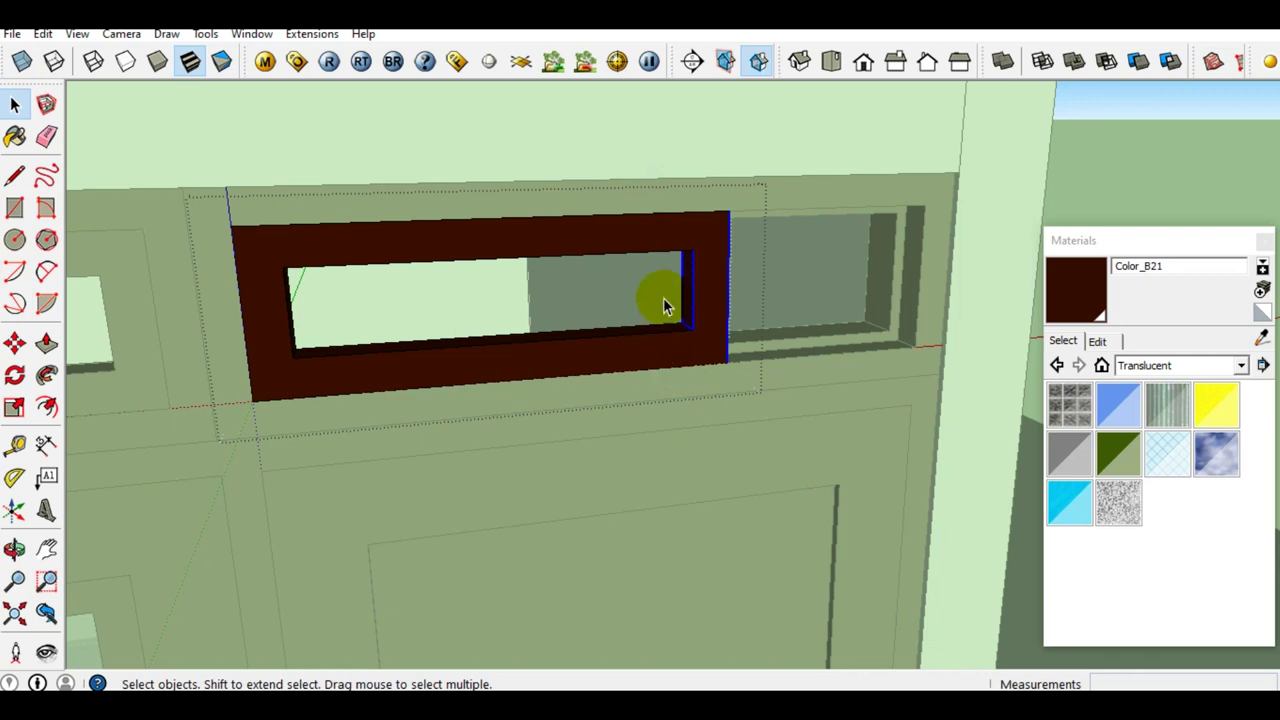
{"action": "key", "text": "m"}
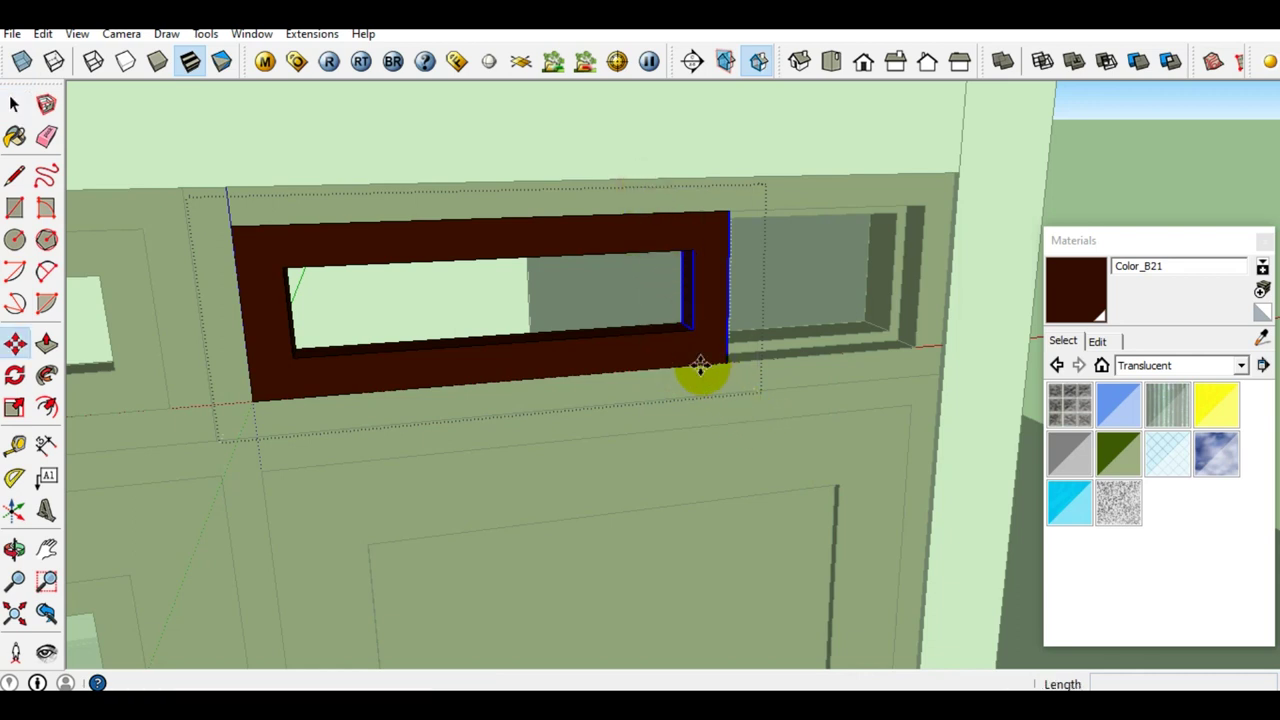
{"action": "left_click", "coordinate": [724, 360]}
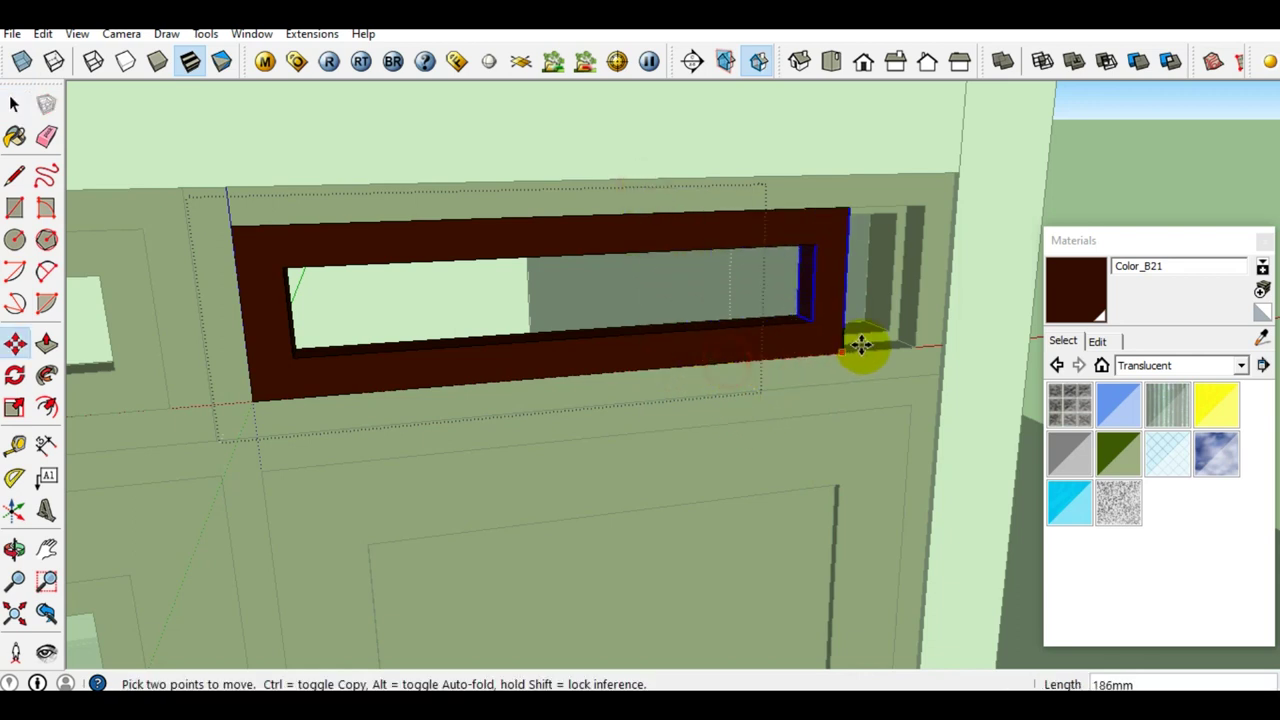
{"action": "left_click", "coordinate": [913, 345]}
{"action": "key", "text": "space"}
{"action": "scroll", "coordinate": [894, 380], "scroll_direction": "down", "scroll_amount": 3}
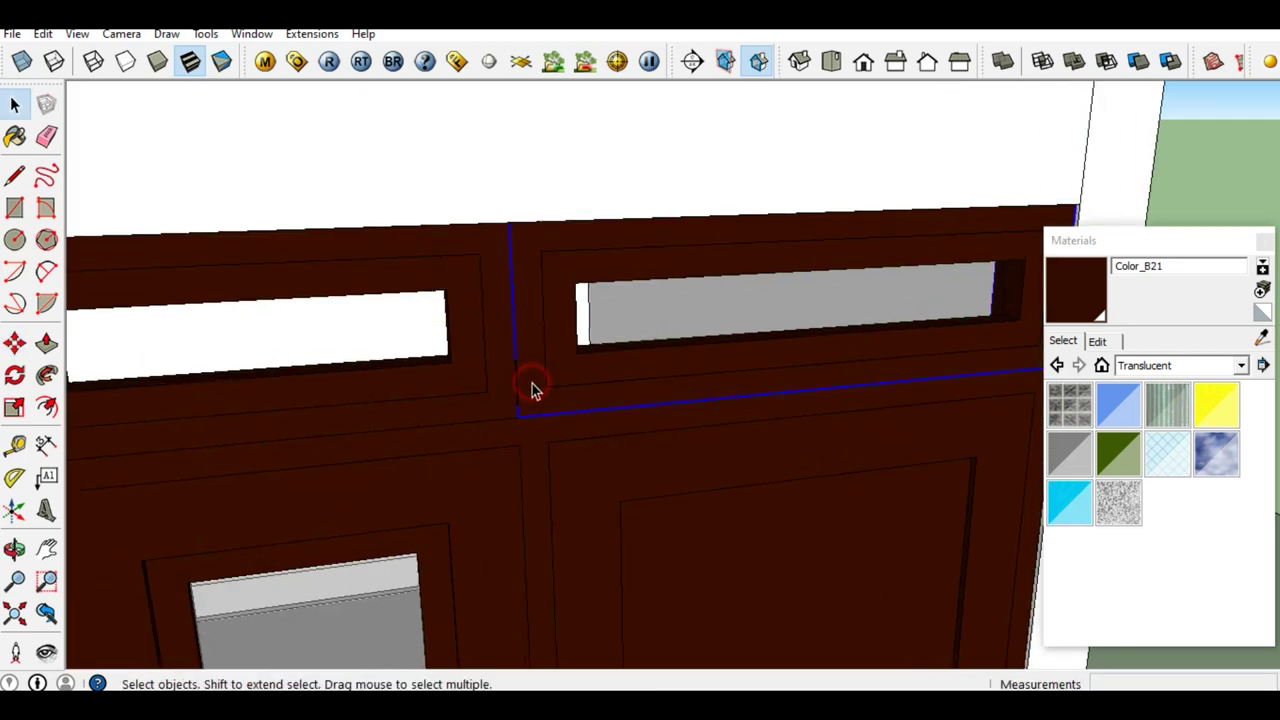
{"action": "mouse_move", "coordinate": [533, 388]}
{"action": "middle_mouse_down"}
{"action": "mouse_move", "coordinate": [420, 371]}
{"action": "mouse_move", "coordinate": [524, 398]}
{"action": "middle_mouse_up"}
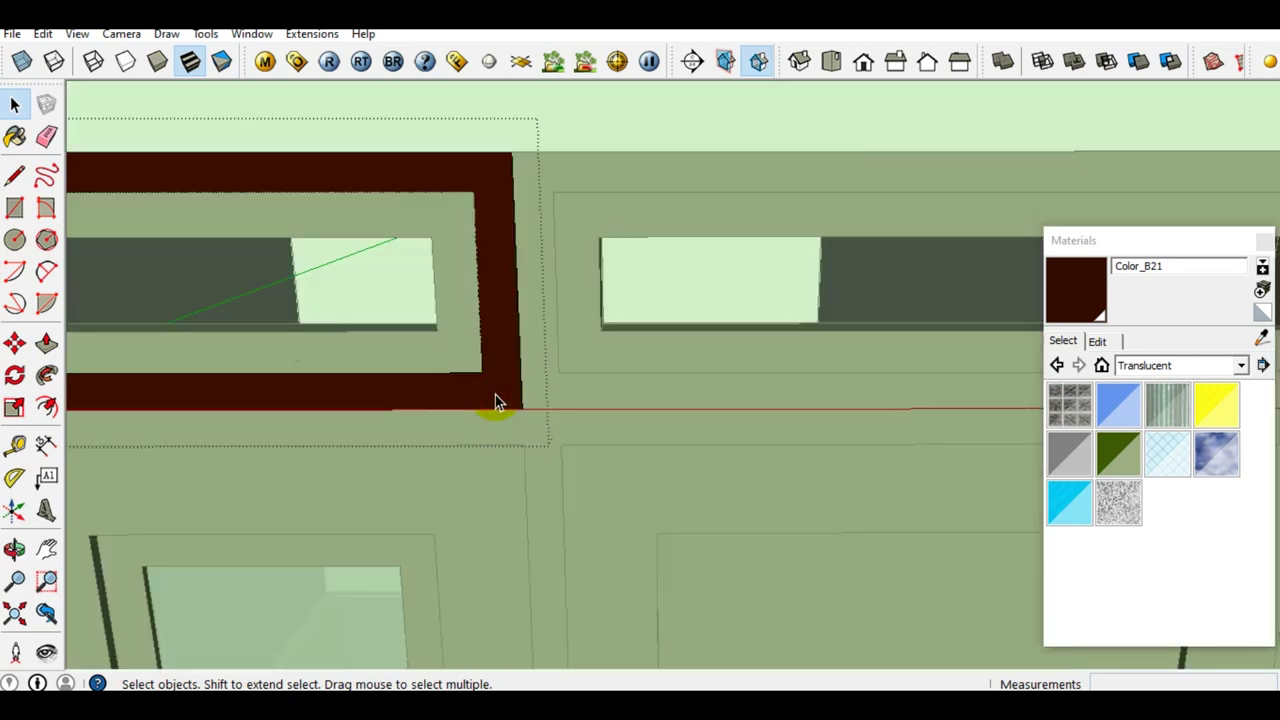
Move the selected brown frame piece 45mm over.
{"action": "left_click", "coordinate": [518, 278]}
{"action": "scroll", "coordinate": [510, 352], "scroll_direction": "up", "scroll_amount": 2}
{"action": "scroll", "coordinate": [518, 356], "scroll_direction": "up", "scroll_amount": 1}
{"action": "key", "text": "m"}
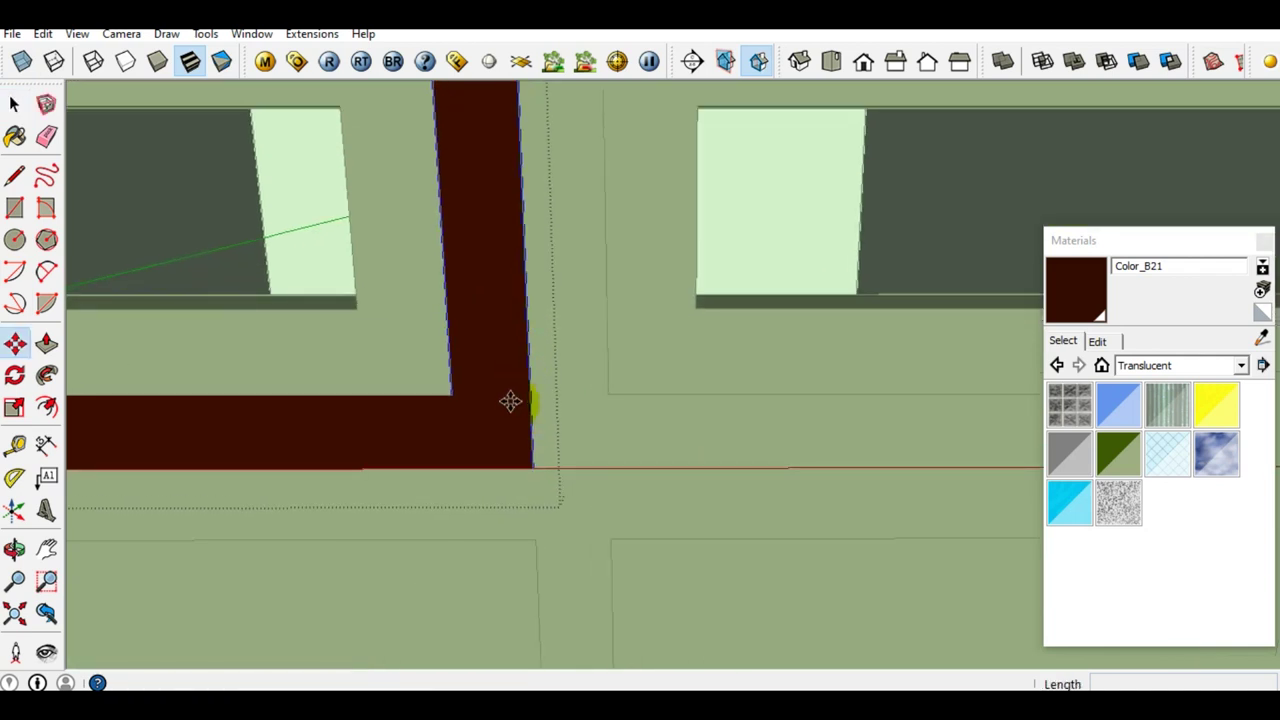
{"action": "left_click", "coordinate": [449, 394]}
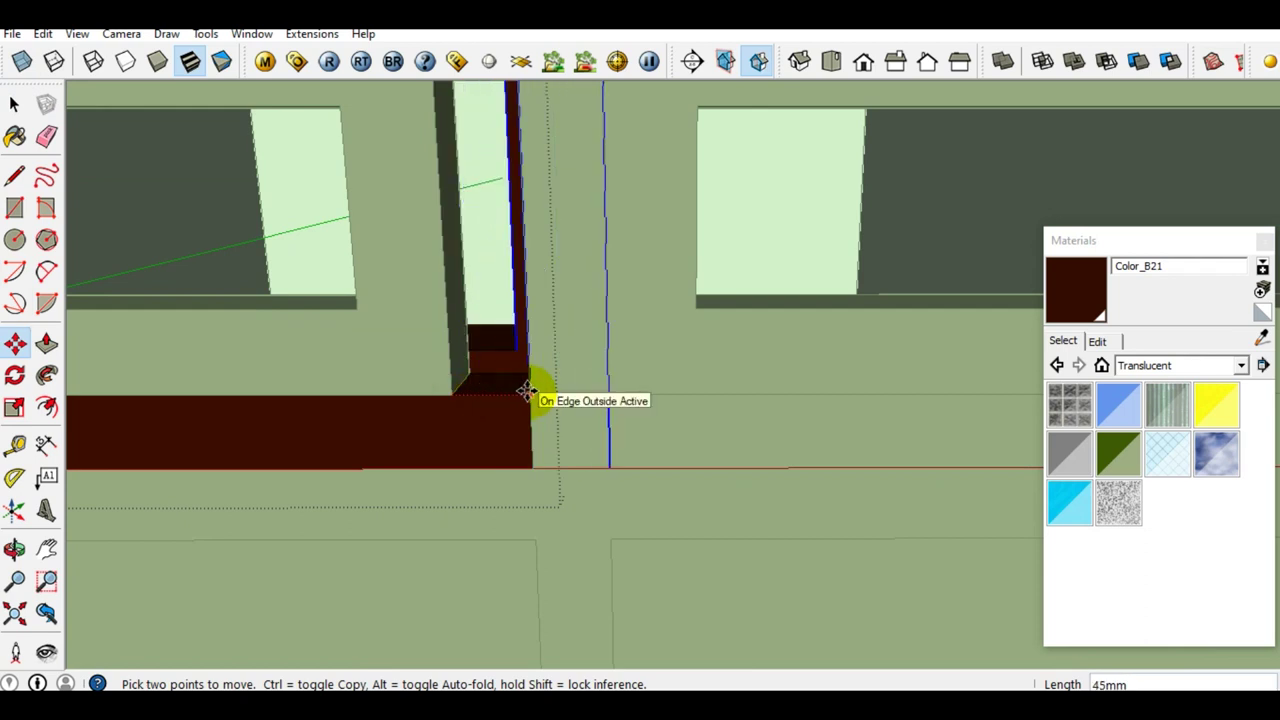
{"action": "left_click", "coordinate": [527, 390]}
{"action": "mouse_move", "coordinate": [546, 397]}
{"action": "middle_mouse_down"}
{"action": "mouse_move", "coordinate": [468, 362]}
{"action": "mouse_move", "coordinate": [556, 376]}
{"action": "middle_mouse_up"}
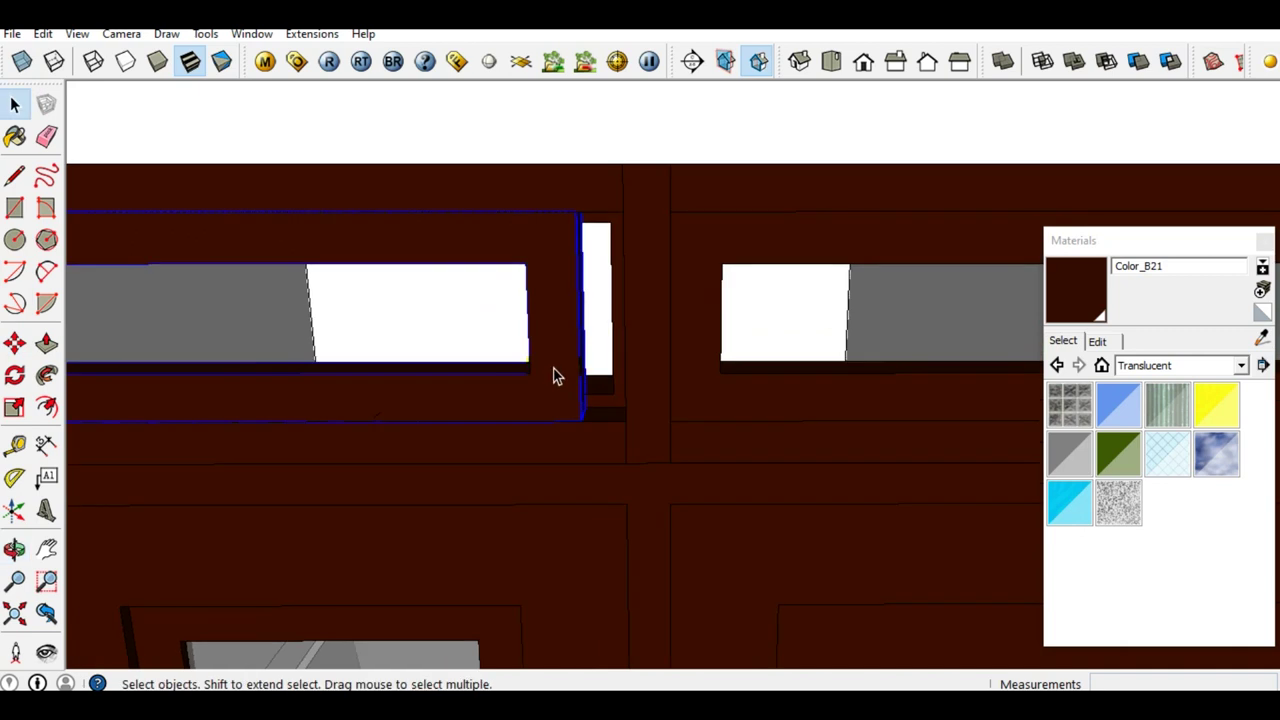
Inside the frame group, shift its edge 45mm so it fits the opening.
{"action": "double_click", "coordinate": [555, 374]}
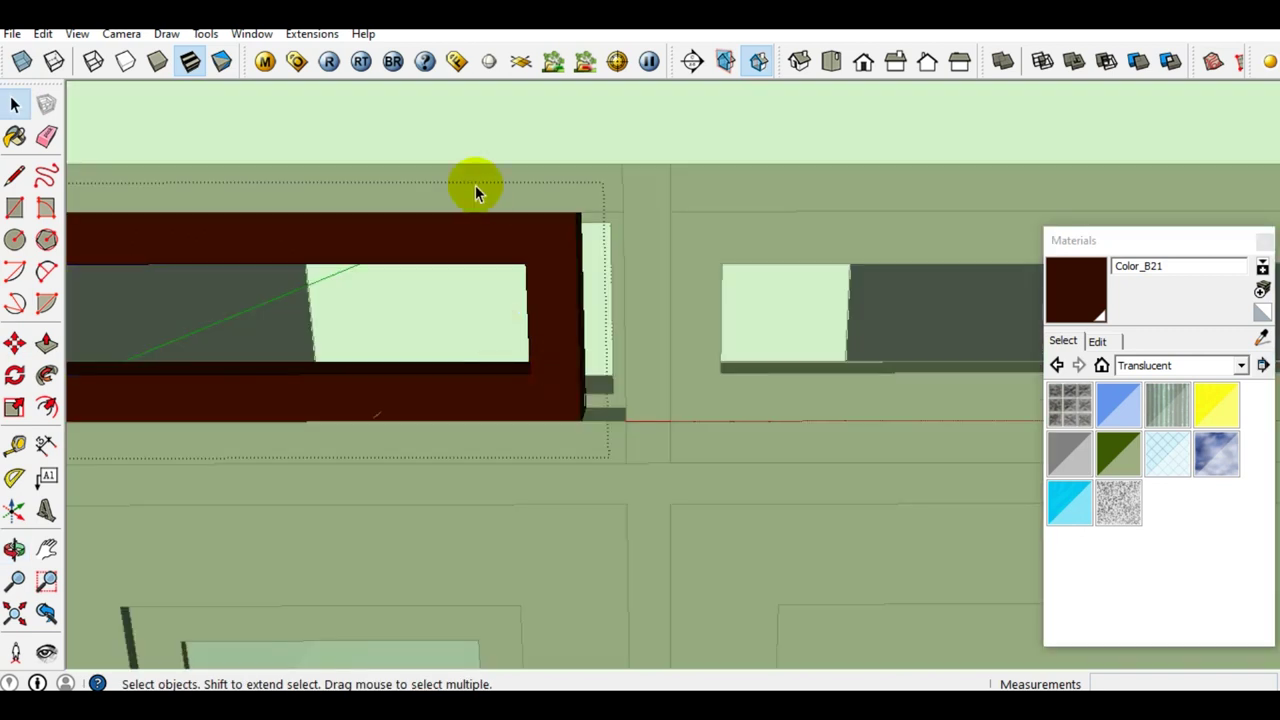
{"action": "scroll", "coordinate": [532, 363], "scroll_direction": "up", "scroll_amount": 3}
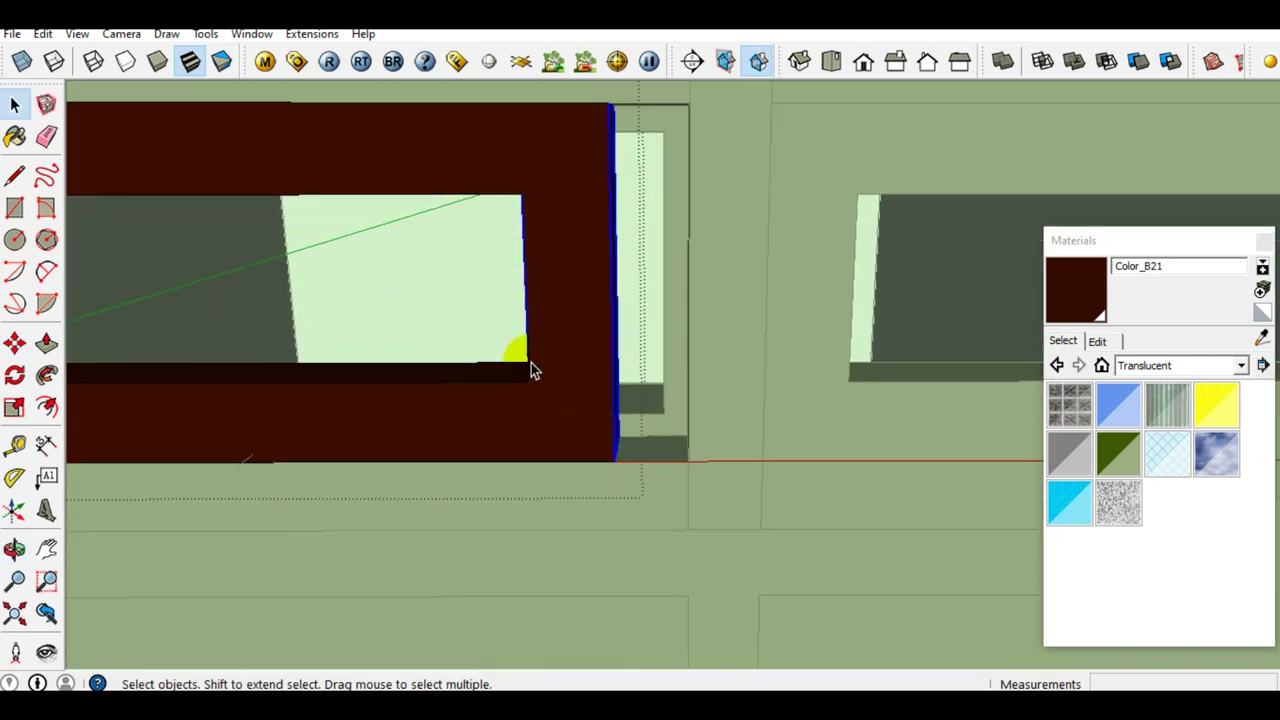
{"action": "middle_click_drag", "start_coordinate": [529, 366], "coordinate": [545, 395]}
{"action": "key", "text": "m"}
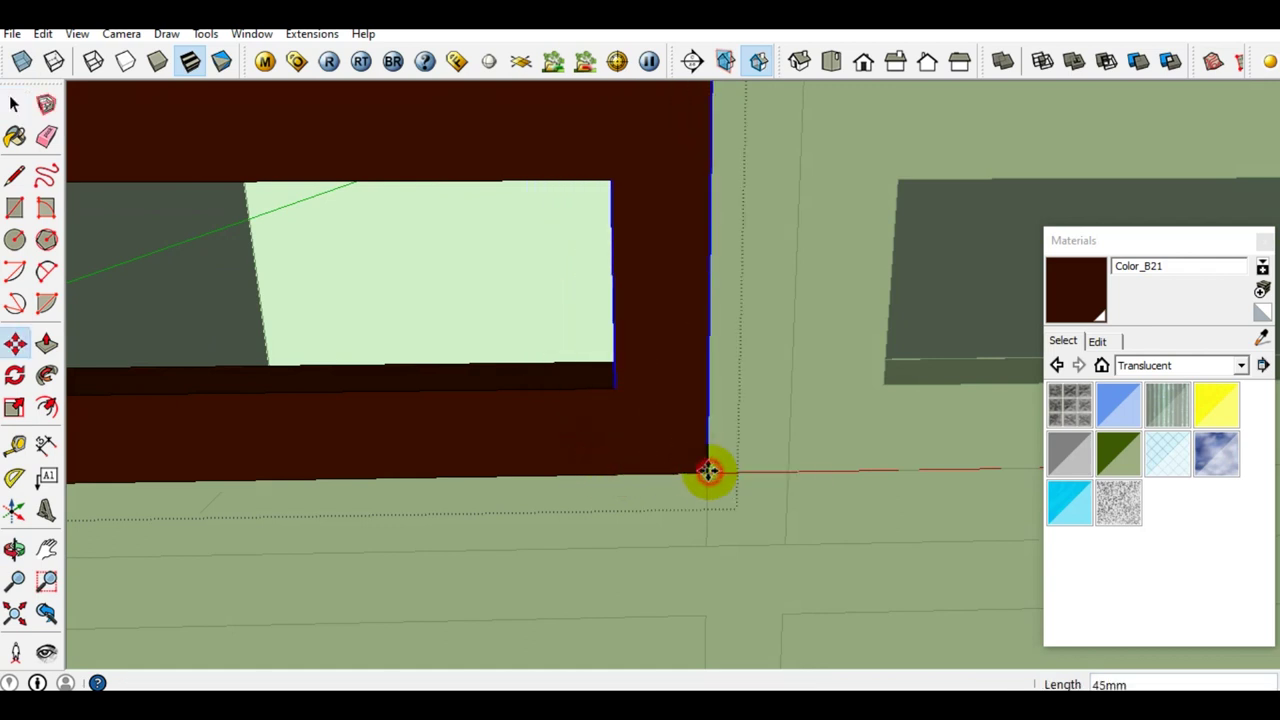
{"action": "scroll", "coordinate": [707, 472], "scroll_direction": "down", "scroll_amount": 3}
{"action": "left_click", "coordinate": [646, 451]}
{"action": "key", "text": "space"}
{"action": "scroll", "coordinate": [573, 456], "scroll_direction": "up", "scroll_amount": 2}
{"action": "scroll", "coordinate": [573, 456], "scroll_direction": "up", "scroll_amount": 2}
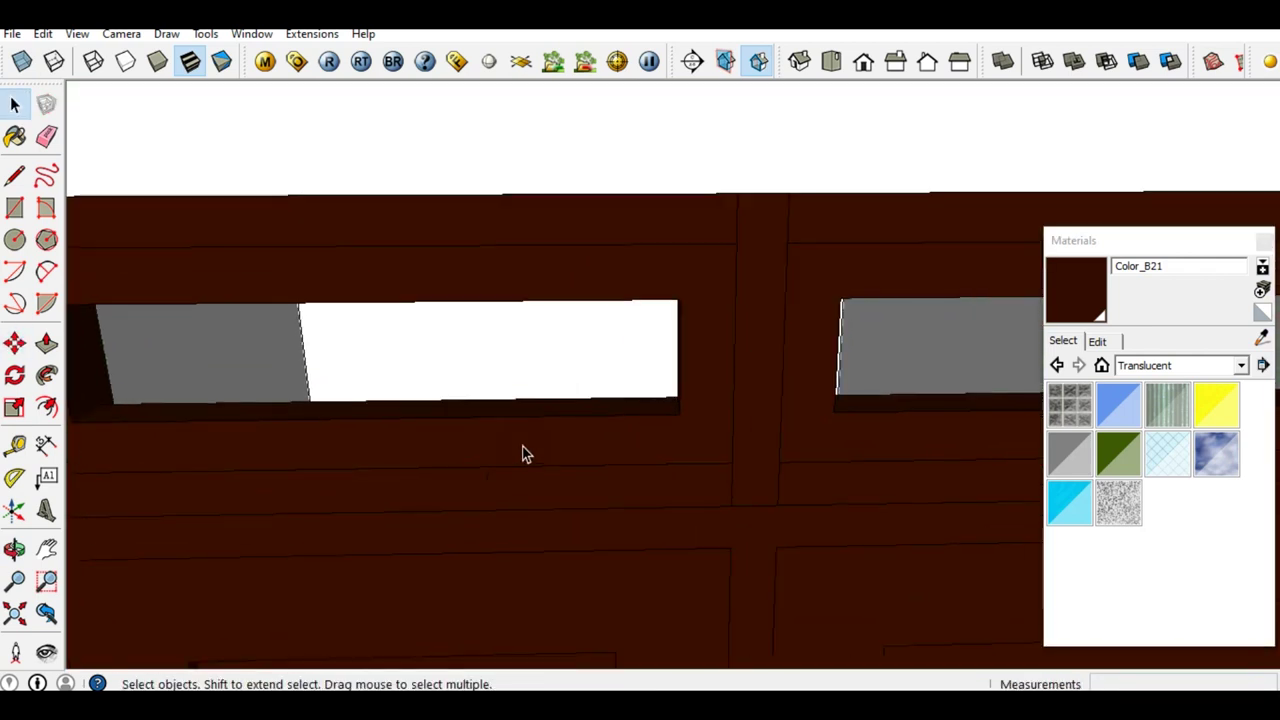
{"action": "middle_click_drag", "start_coordinate": [523, 451], "coordinate": [486, 477]}
Erase stray edges and merge the selected frame pieces into one Outer Shell.
{"action": "key", "text": "e"}
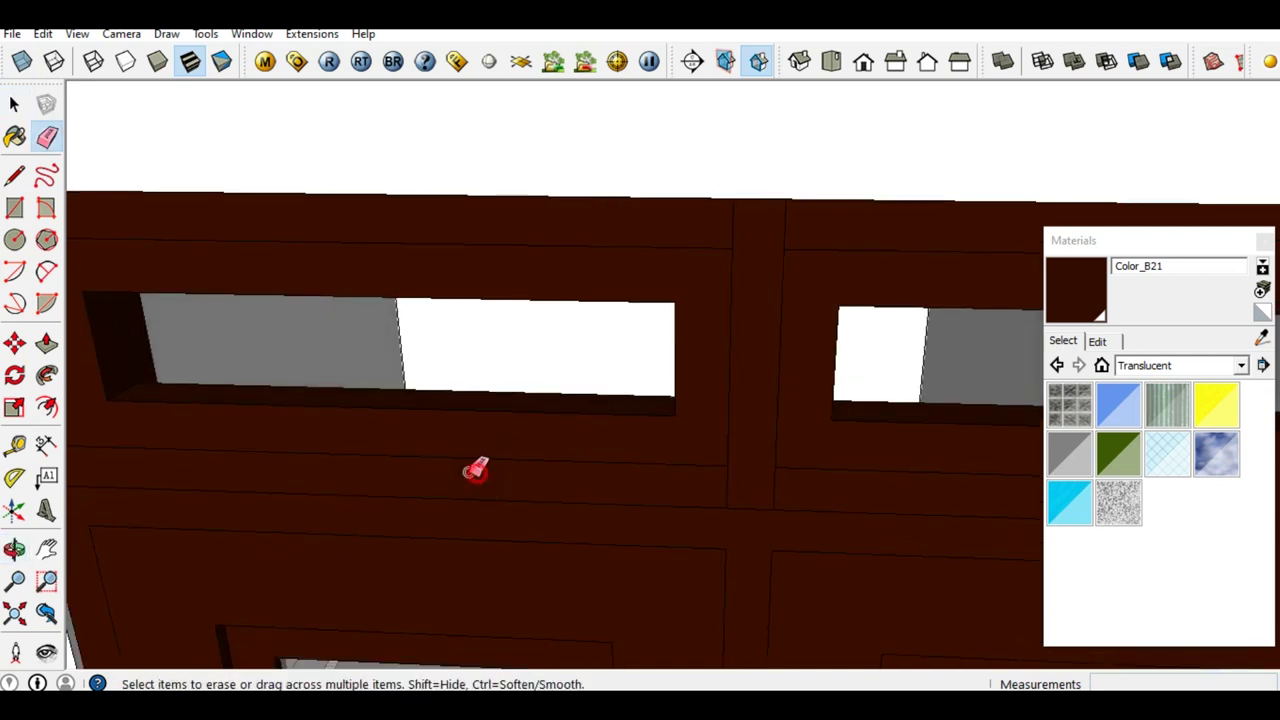
{"action": "scroll", "coordinate": [580, 475], "scroll_direction": "down", "scroll_amount": 2}
{"action": "key", "text": "space"}
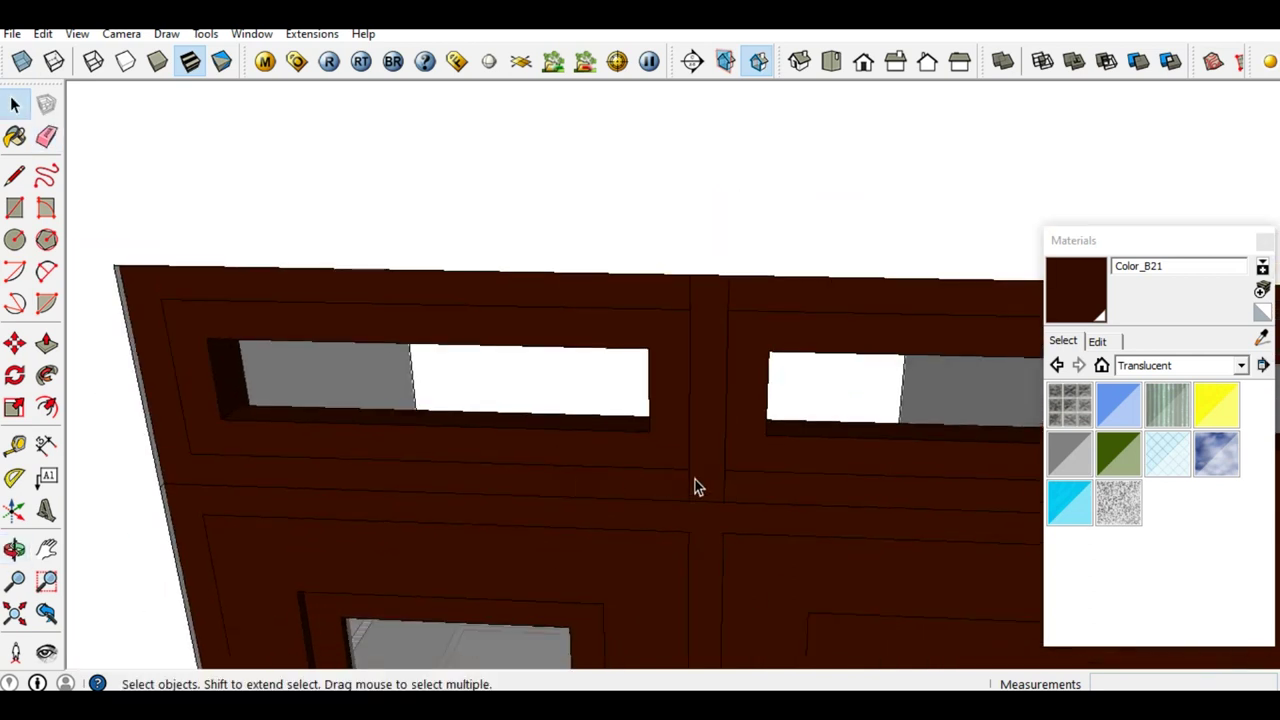
{"action": "left_click", "coordinate": [708, 491]}
{"action": "mouse_move", "coordinate": [708, 491]}
{"action": "middle_mouse_down"}
{"action": "mouse_move", "coordinate": [671, 434]}
{"action": "mouse_move", "coordinate": [757, 500]}
{"action": "middle_mouse_up"}
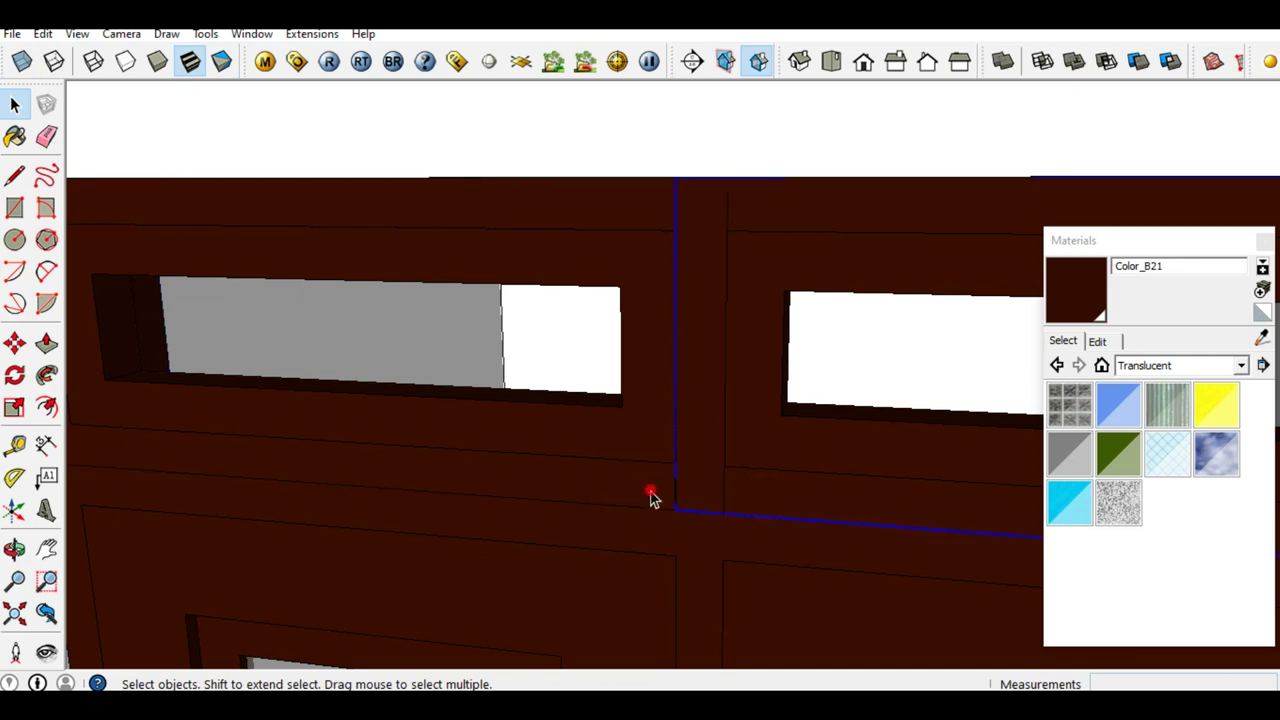
{"action": "left_click", "coordinate": [752, 507]}
{"action": "left_click", "coordinate": [614, 477], "text": "shift"}
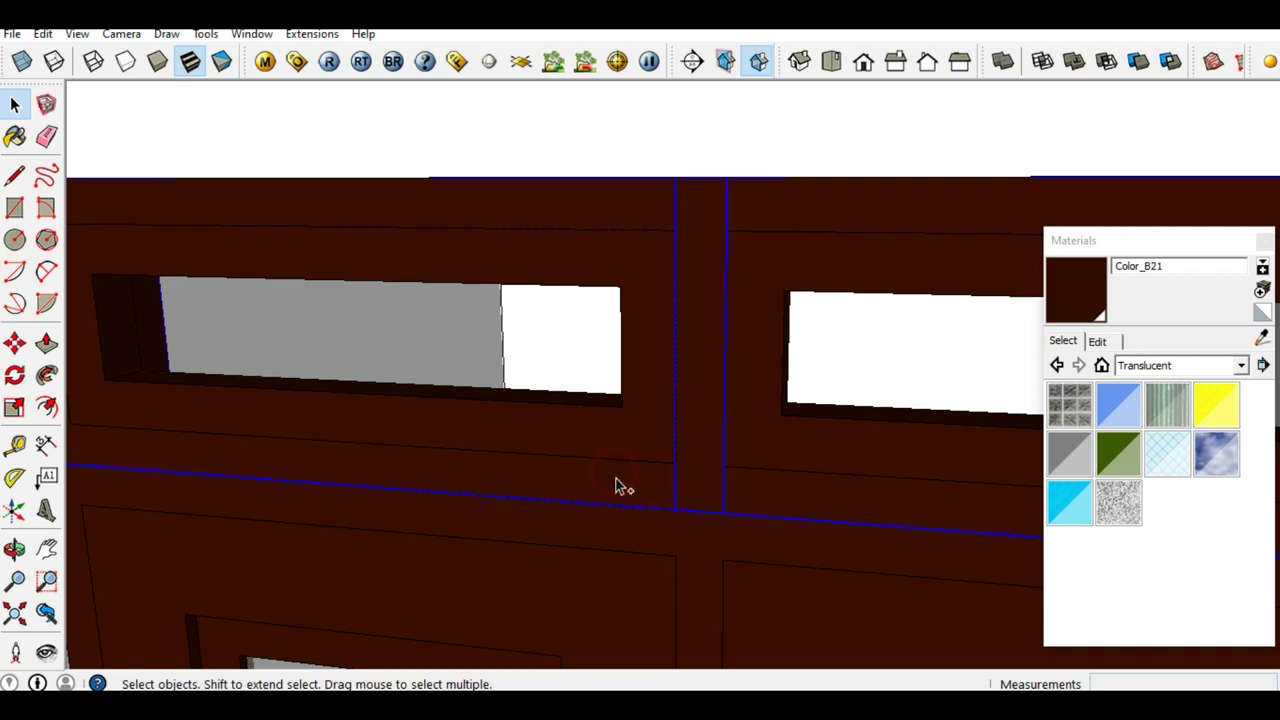
{"action": "right_click", "coordinate": [696, 493]}
{"action": "left_click", "coordinate": [716, 389]}
Look around the room and select the left and right transom frames.
{"action": "scroll", "coordinate": [740, 399], "scroll_direction": "down", "scroll_amount": 5}
{"action": "scroll", "coordinate": [636, 457], "scroll_direction": "down", "scroll_amount": 2}
{"action": "scroll", "coordinate": [567, 425], "scroll_direction": "up", "scroll_amount": 2}
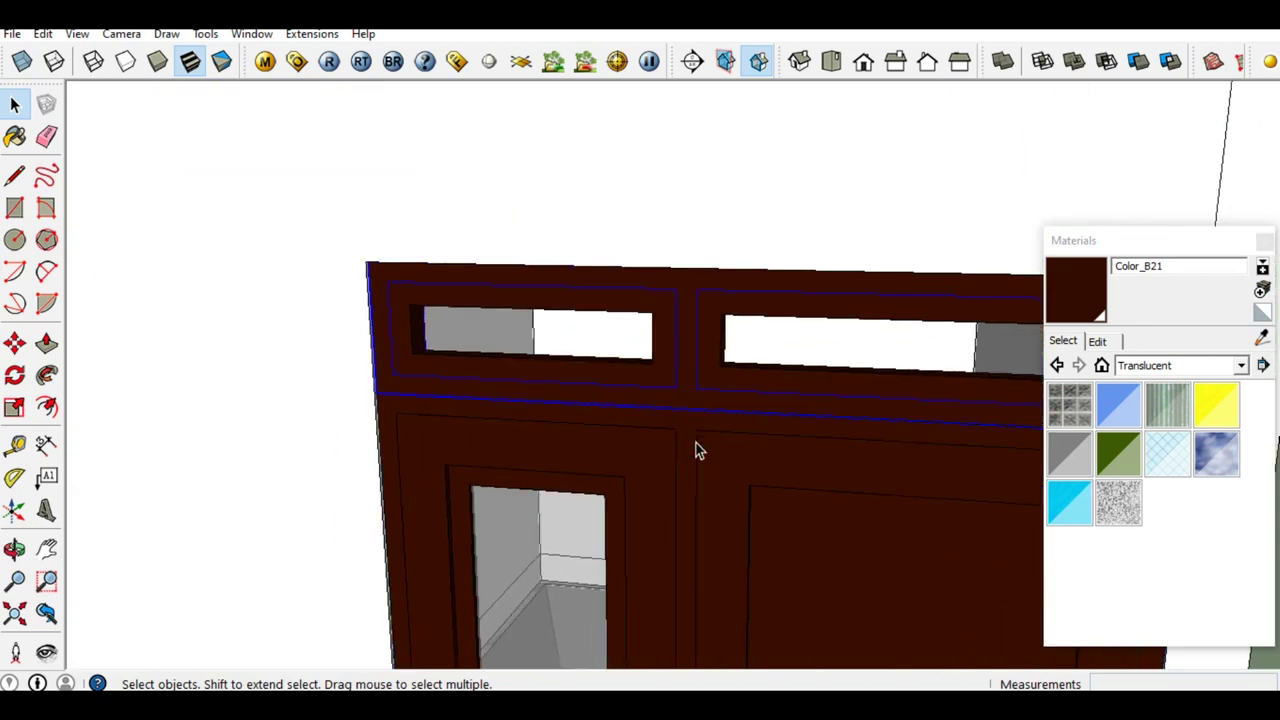
{"action": "scroll", "coordinate": [696, 443], "scroll_direction": "down", "scroll_amount": 2}
{"action": "scroll", "coordinate": [700, 394], "scroll_direction": "down", "scroll_amount": 1}
{"action": "scroll", "coordinate": [702, 398], "scroll_direction": "down", "scroll_amount": 2}
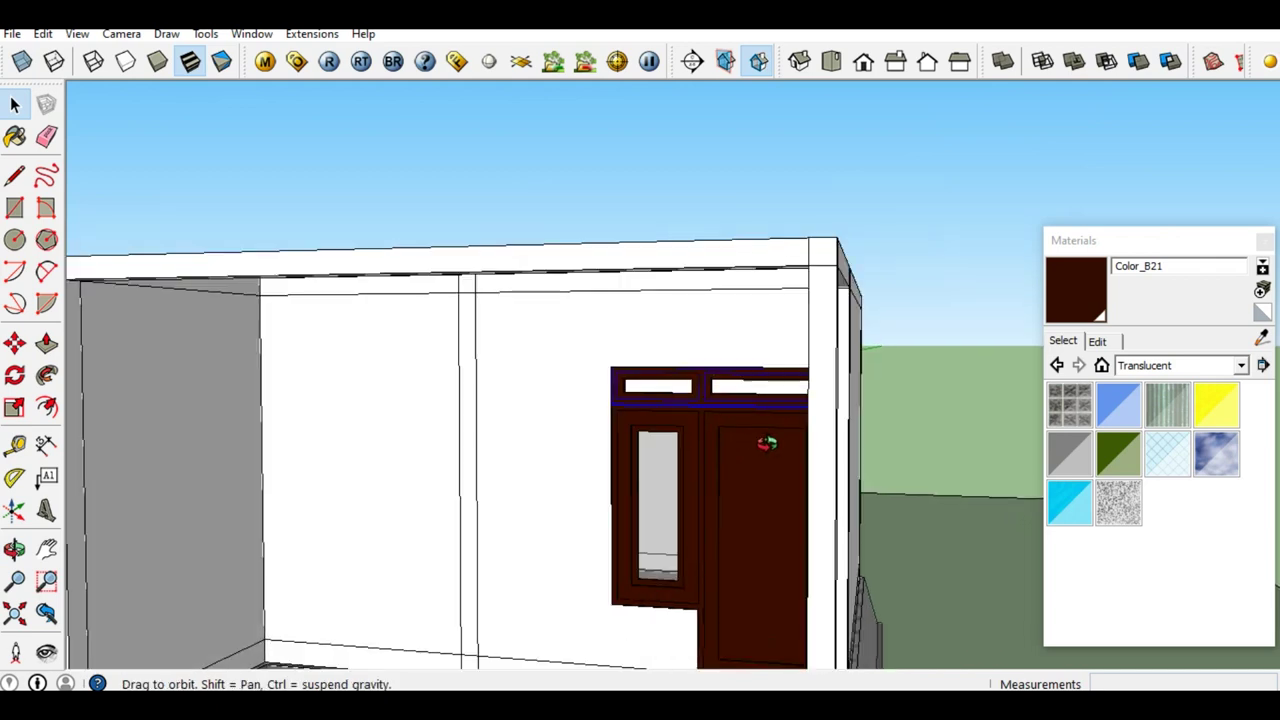
{"action": "middle_click_drag", "start_coordinate": [704, 403], "coordinate": [763, 443]}
{"action": "scroll", "coordinate": [730, 448], "scroll_direction": "up", "scroll_amount": 2}
{"action": "scroll", "coordinate": [730, 448], "scroll_direction": "down", "scroll_amount": 1}
{"action": "scroll", "coordinate": [757, 494], "scroll_direction": "down", "scroll_amount": 2}
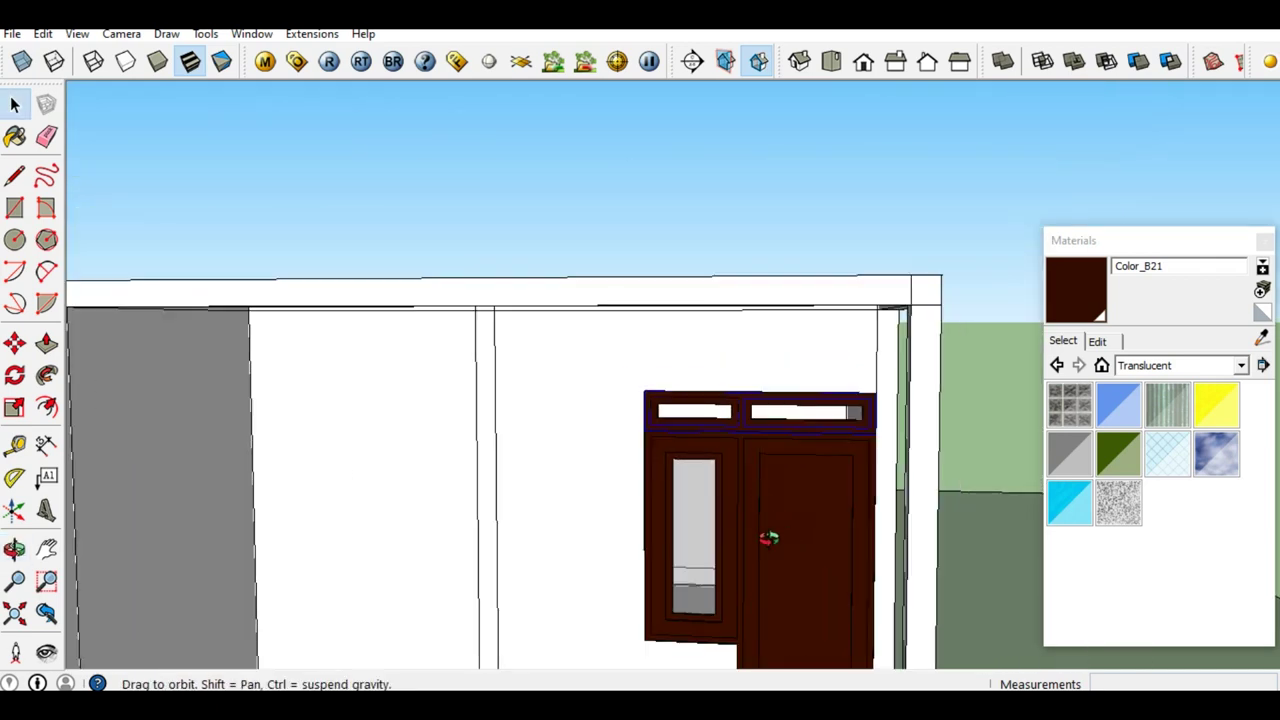
{"action": "middle_click_drag", "start_coordinate": [780, 534], "coordinate": [666, 543]}
{"action": "scroll", "coordinate": [680, 460], "scroll_direction": "up", "scroll_amount": 2}
{"action": "scroll", "coordinate": [680, 460], "scroll_direction": "down", "scroll_amount": 2}
{"action": "mouse_move", "coordinate": [680, 460]}
{"action": "middle_mouse_down"}
{"action": "mouse_move", "coordinate": [571, 463]}
{"action": "mouse_move", "coordinate": [434, 420]}
{"action": "middle_mouse_up"}
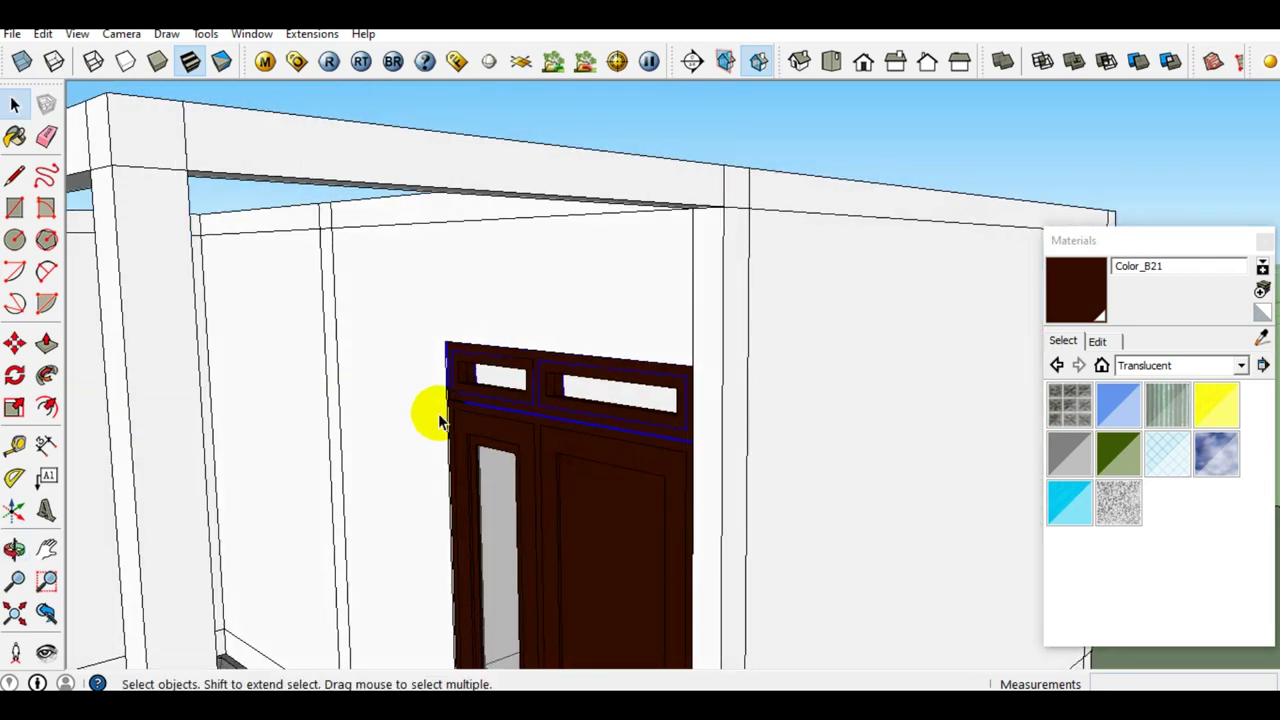
{"action": "scroll", "coordinate": [434, 420], "scroll_direction": "up", "scroll_amount": 2}
{"action": "scroll", "coordinate": [560, 420], "scroll_direction": "up", "scroll_amount": 2}
{"action": "left_click", "coordinate": [571, 357]}
{"action": "mouse_move", "coordinate": [674, 349]}
{"action": "middle_mouse_down"}
{"action": "mouse_move", "coordinate": [623, 409]}
{"action": "mouse_move", "coordinate": [676, 415]}
{"action": "middle_mouse_up"}
{"action": "left_click", "coordinate": [677, 412]}
{"action": "scroll", "coordinate": [677, 412], "scroll_direction": "down", "scroll_amount": 1}
{"action": "scroll", "coordinate": [700, 420], "scroll_direction": "down", "scroll_amount": 1}
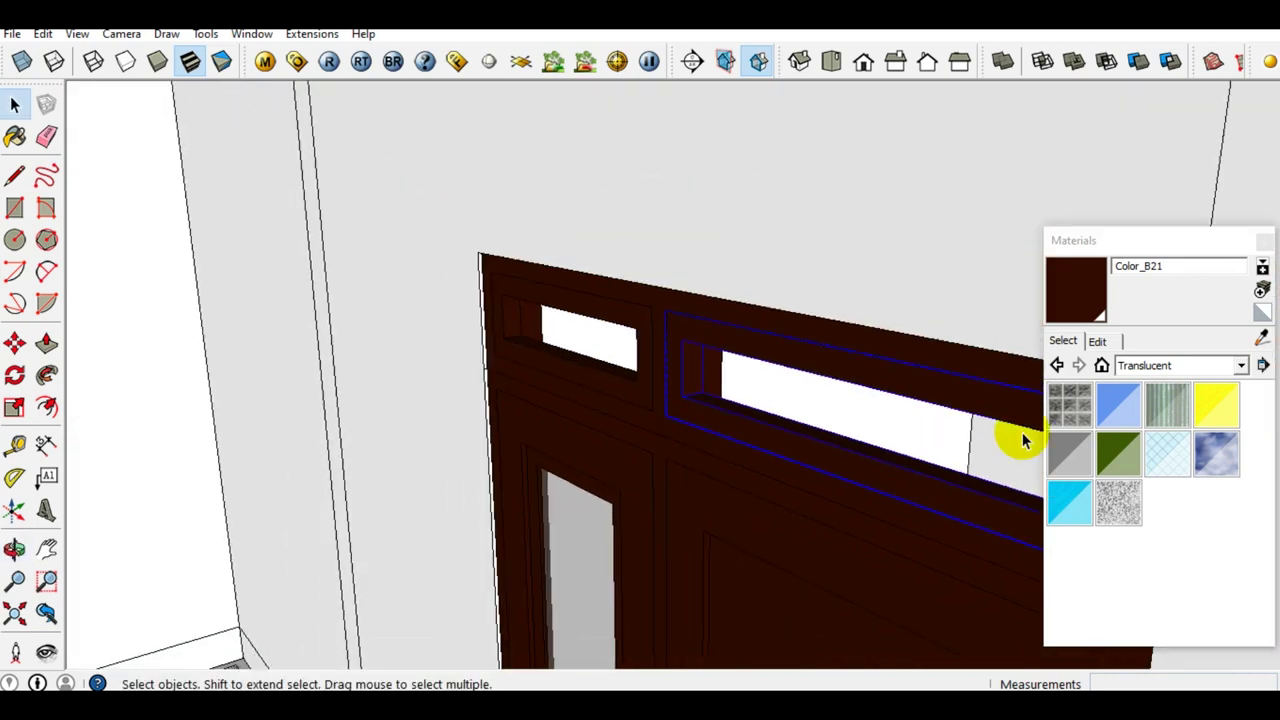
Sample the frame's Color_B21 material and raise its brightness to a lighter reddish brown.
{"action": "left_click", "coordinate": [1259, 340]}
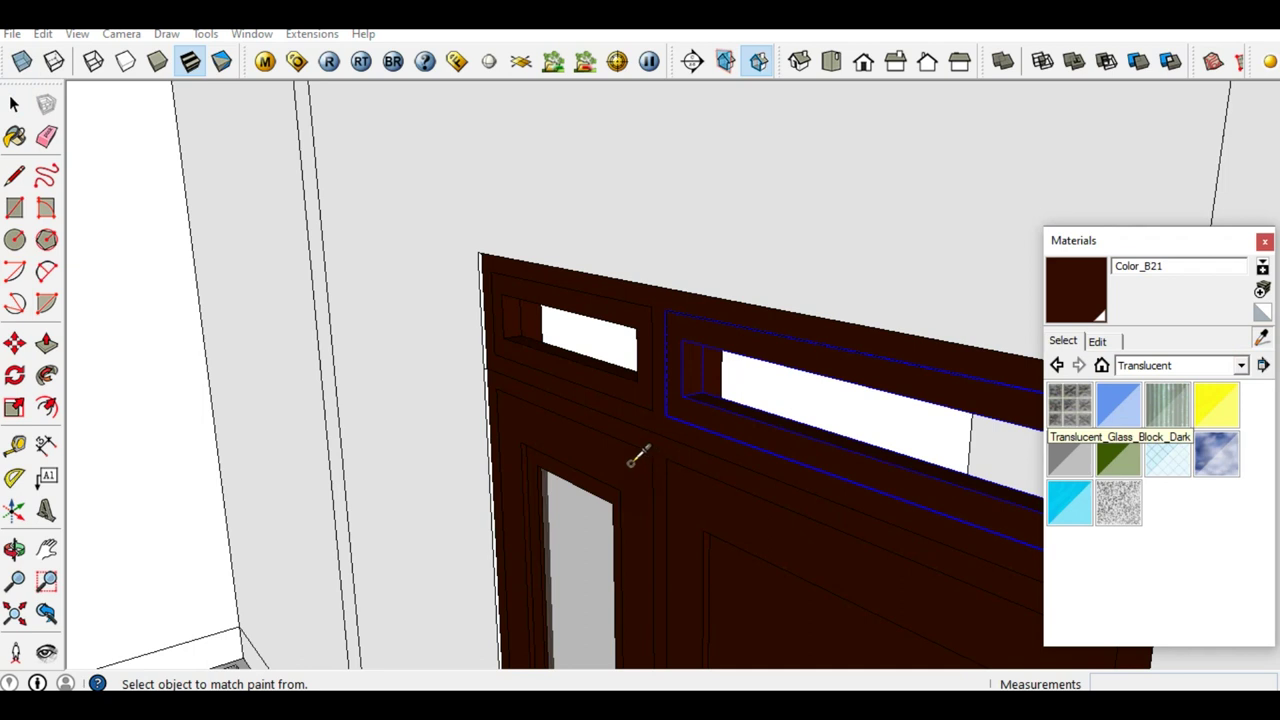
{"action": "left_click", "coordinate": [630, 461]}
{"action": "left_click", "coordinate": [1097, 340]}
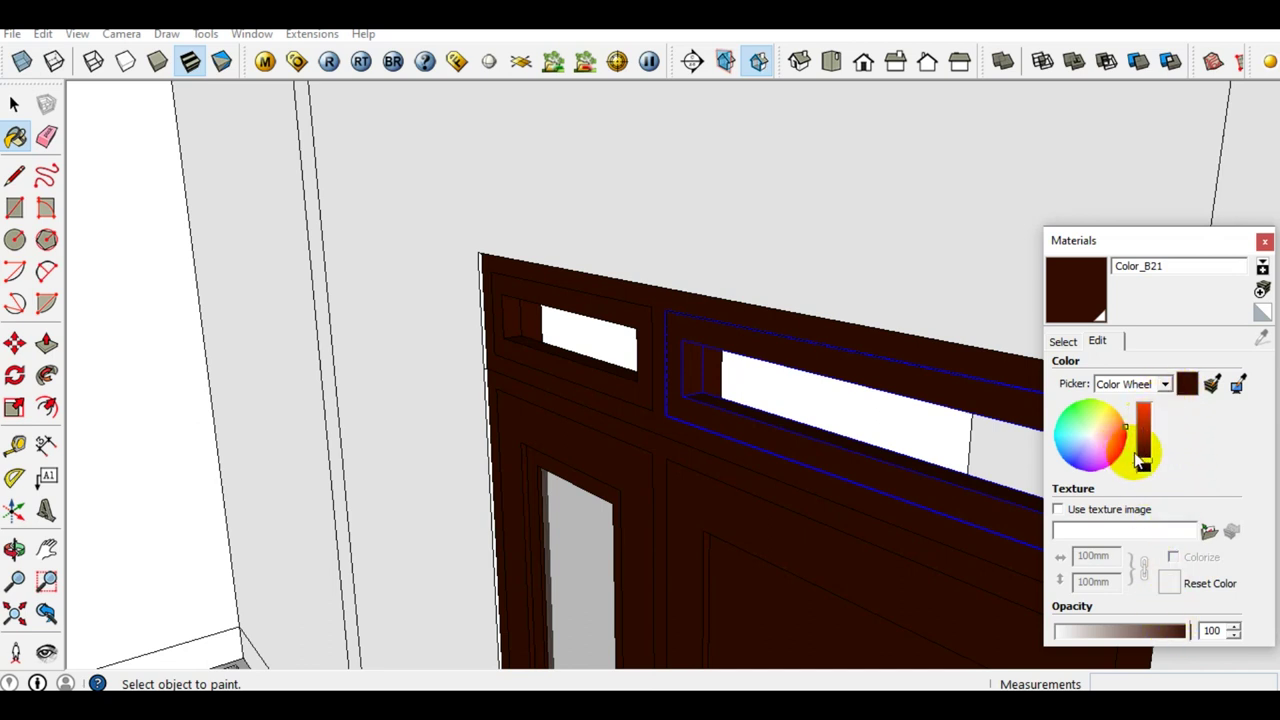
{"action": "left_click_drag", "start_coordinate": [1145, 457], "coordinate": [1146, 452]}
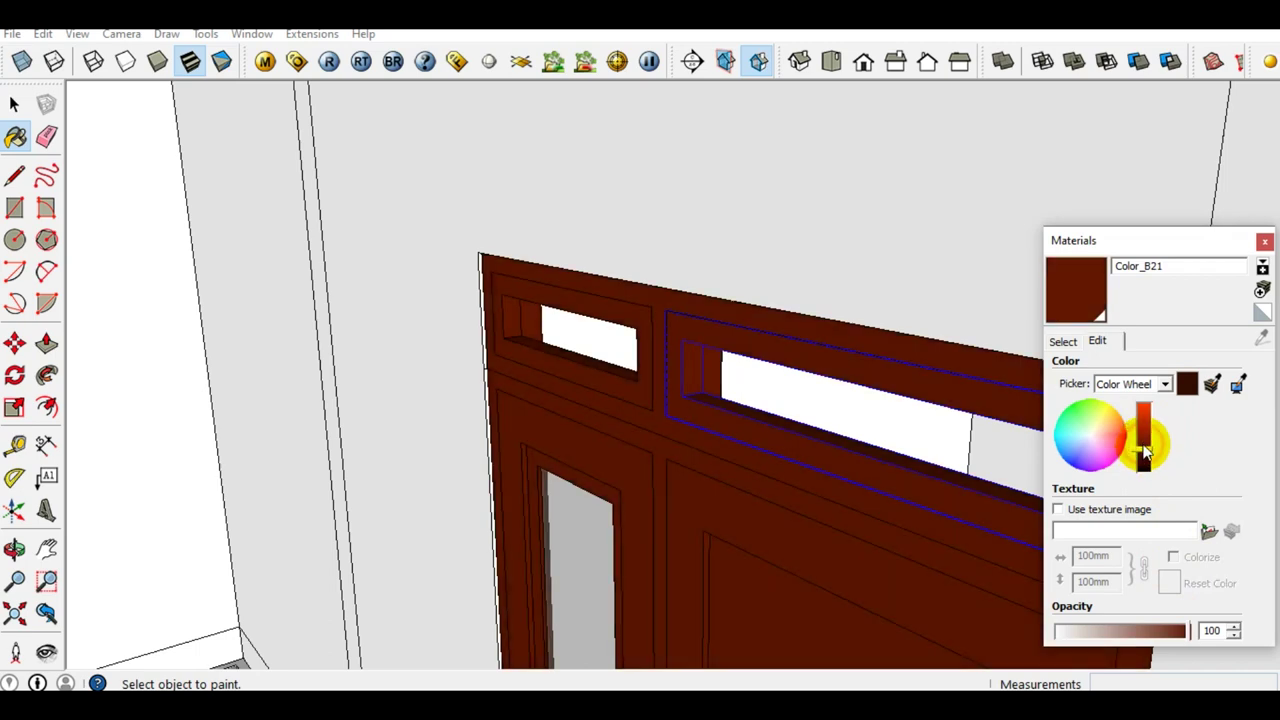
{"action": "left_click", "coordinate": [1109, 248]}
{"action": "scroll", "coordinate": [766, 380], "scroll_direction": "down", "scroll_amount": 5}
{"action": "scroll", "coordinate": [749, 414], "scroll_direction": "down", "scroll_amount": 2}
{"action": "key", "text": "space"}
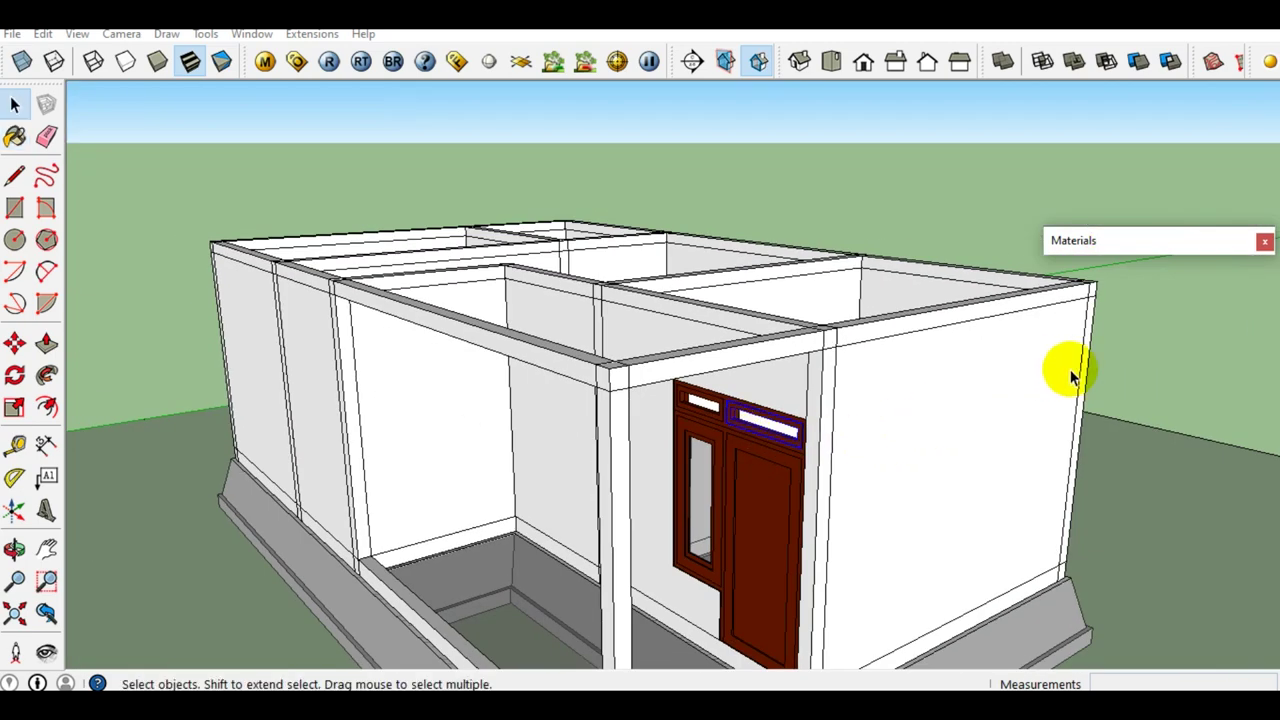
Unhide all geometry with Edit > Unhide > All and select the roof group.
{"action": "mouse_move", "coordinate": [729, 500]}
{"action": "middle_mouse_down"}
{"action": "mouse_move", "coordinate": [809, 443]}
{"action": "mouse_move", "coordinate": [848, 467]}
{"action": "mouse_move", "coordinate": [829, 443]}
{"action": "mouse_move", "coordinate": [73, 260]}
{"action": "middle_mouse_up"}
{"action": "scroll", "coordinate": [848, 467], "scroll_direction": "down", "scroll_amount": 2}
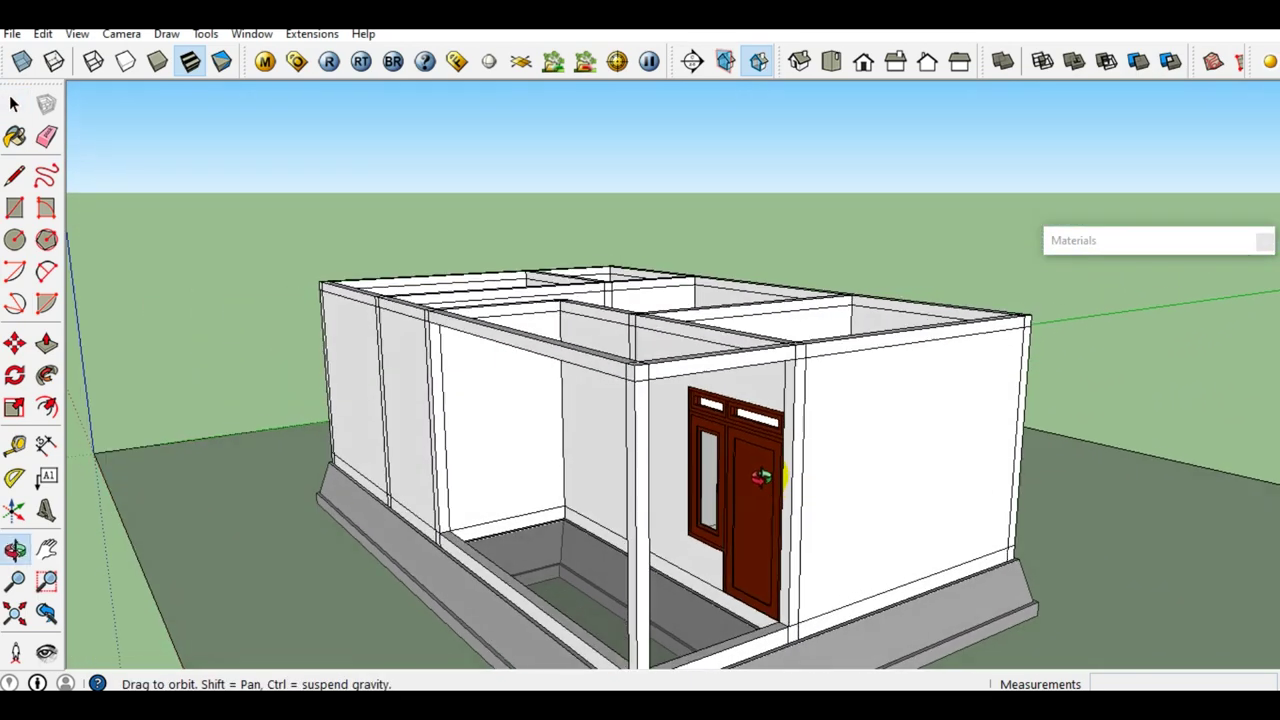
{"action": "left_click", "coordinate": [43, 33]}
{"action": "mouse_move", "coordinate": [78, 302]}
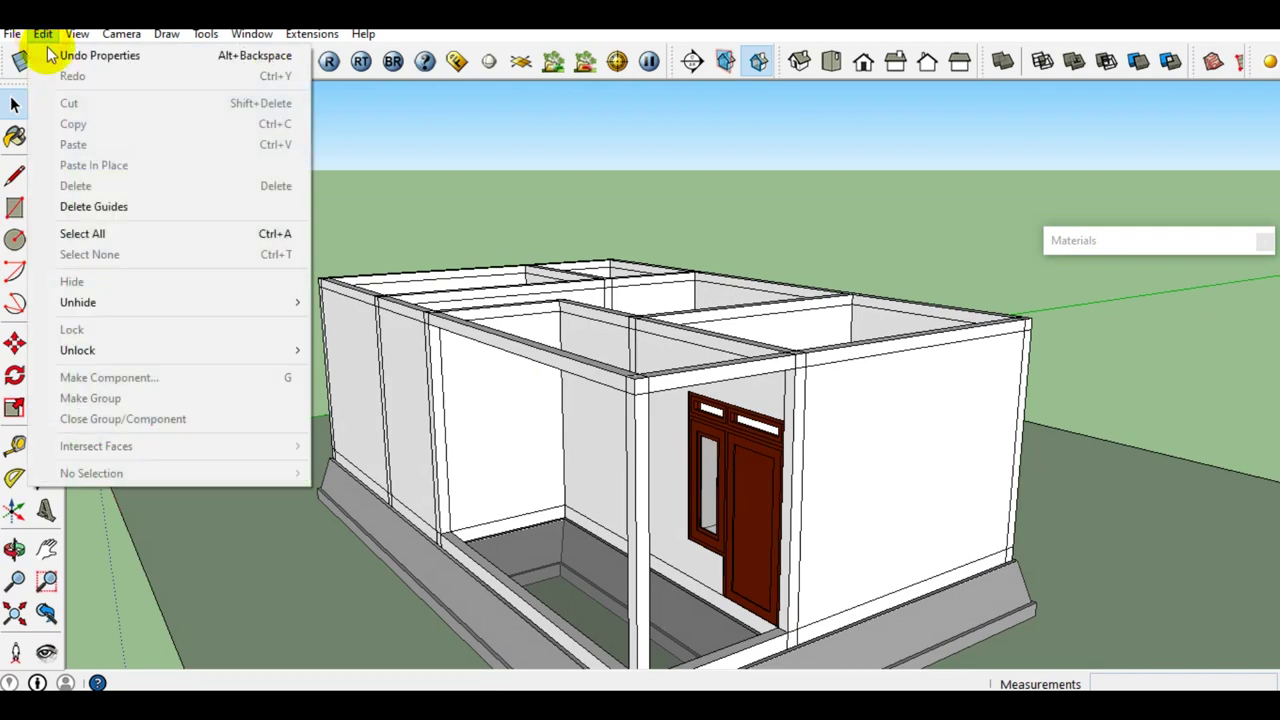
{"action": "left_click", "coordinate": [343, 343]}
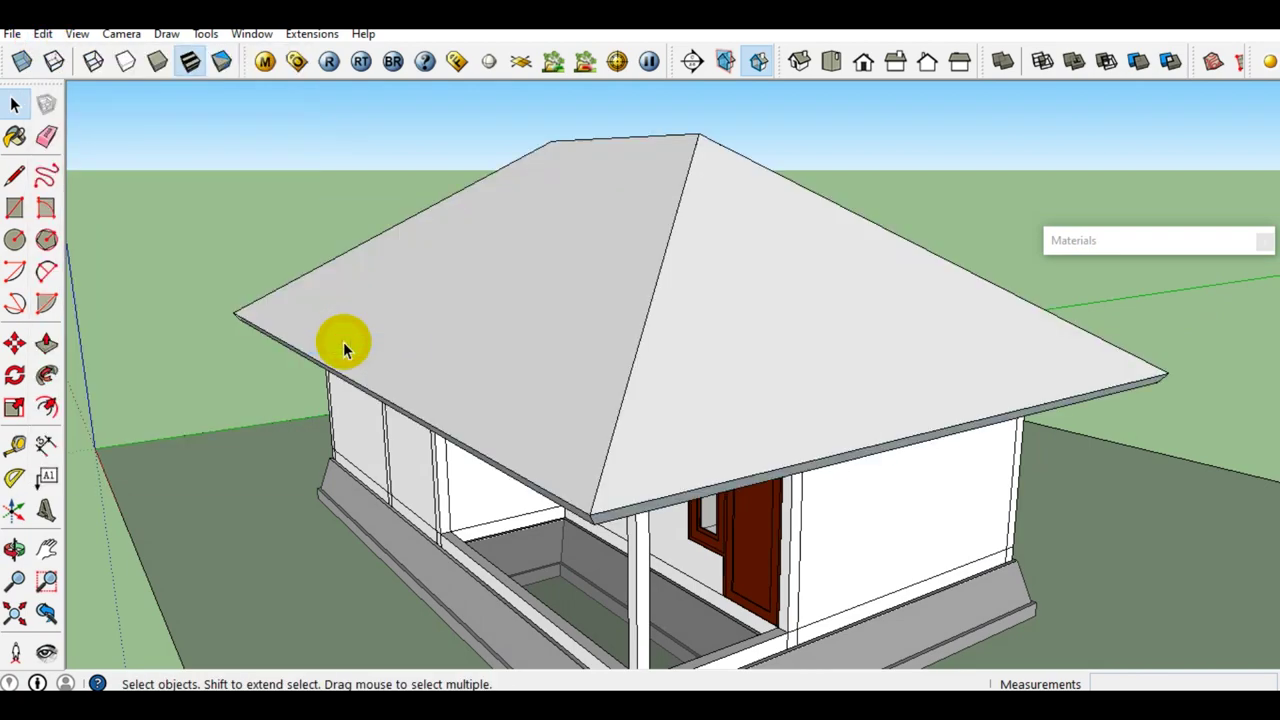
{"action": "mouse_move", "coordinate": [620, 358]}
{"action": "middle_mouse_down"}
{"action": "mouse_move", "coordinate": [718, 178]}
{"action": "mouse_move", "coordinate": [609, 226]}
{"action": "mouse_move", "coordinate": [340, 289]}
{"action": "mouse_move", "coordinate": [703, 280]}
{"action": "mouse_move", "coordinate": [869, 253]}
{"action": "mouse_move", "coordinate": [766, 337]}
{"action": "mouse_move", "coordinate": [659, 378]}
{"action": "middle_mouse_up"}
{"action": "left_click", "coordinate": [767, 336]}
{"action": "key", "text": "b"}
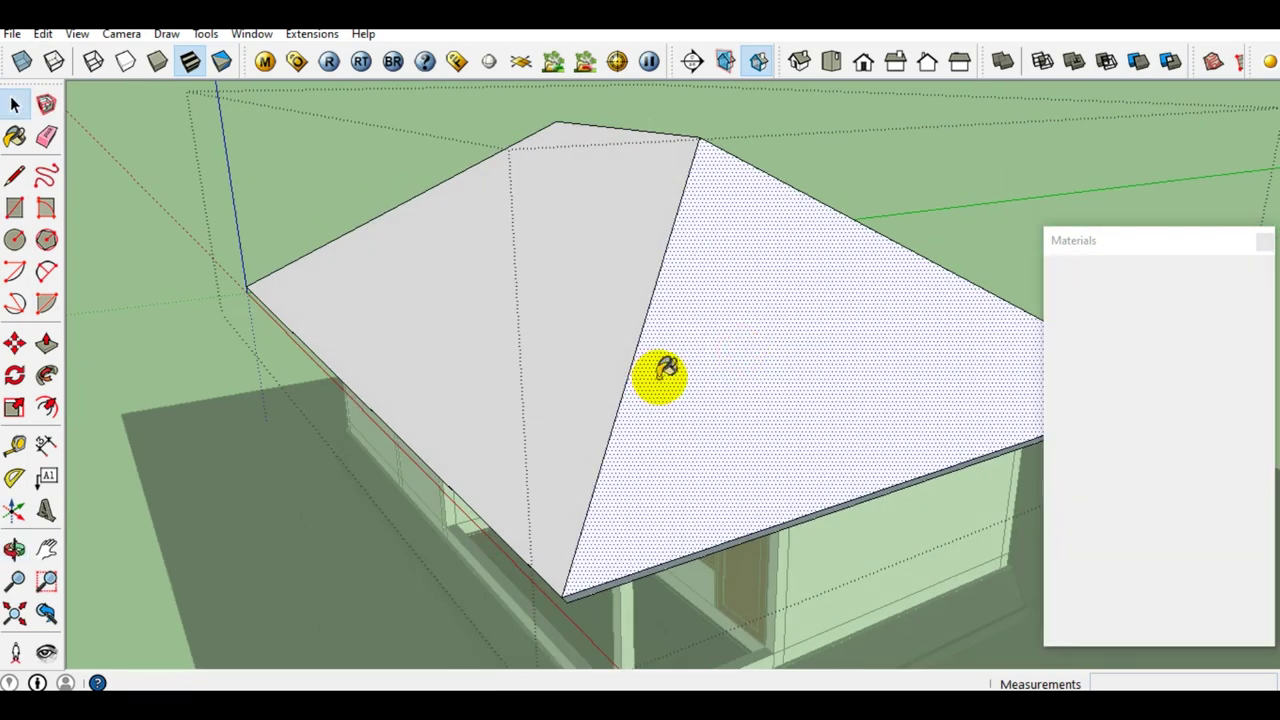
Browse to the Roofing collection and choose Roofing_Shingles_GAF_Estates.
{"action": "left_click", "coordinate": [1063, 341]}
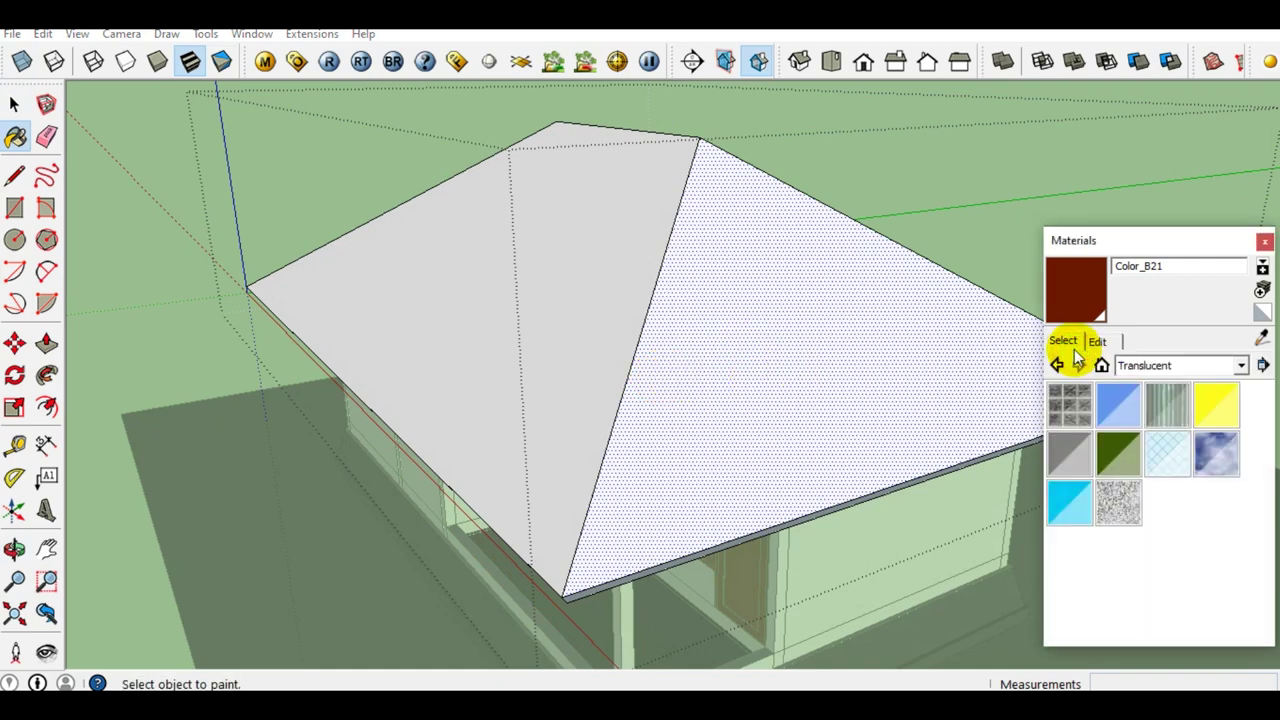
{"action": "left_click", "coordinate": [1240, 368]}
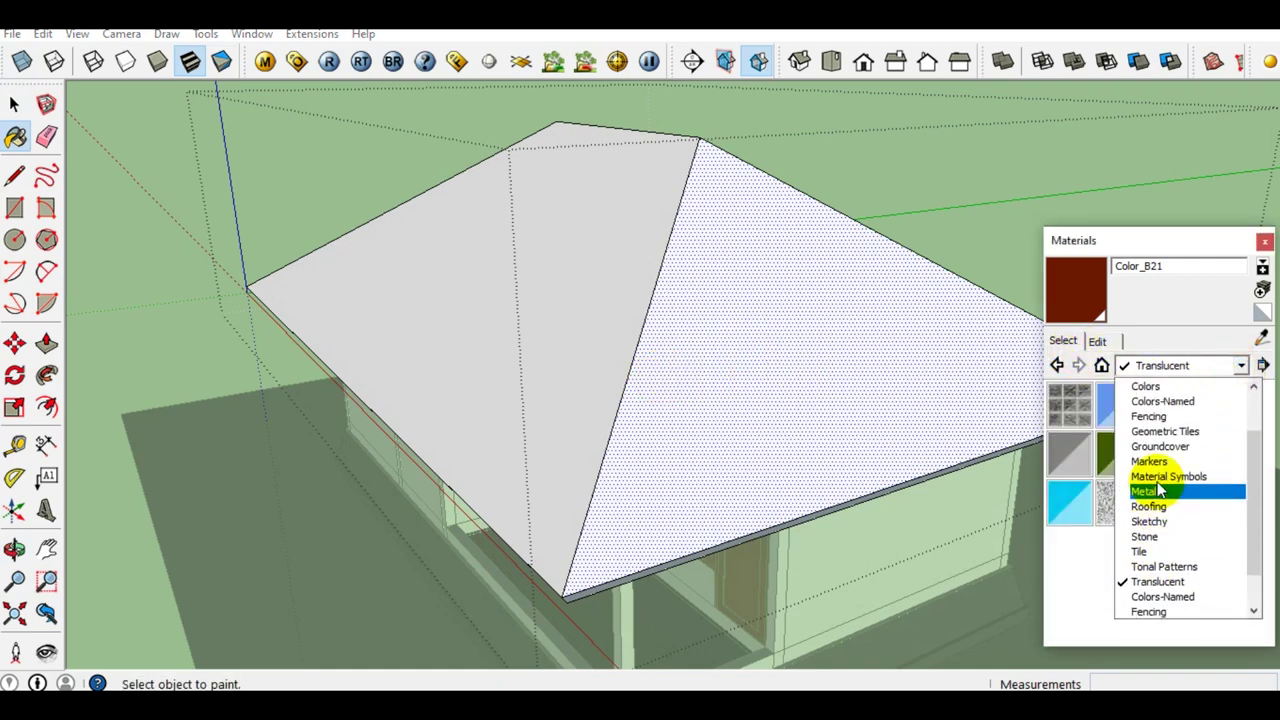
{"action": "scroll", "coordinate": [1160, 490], "scroll_direction": "up", "scroll_amount": 2}
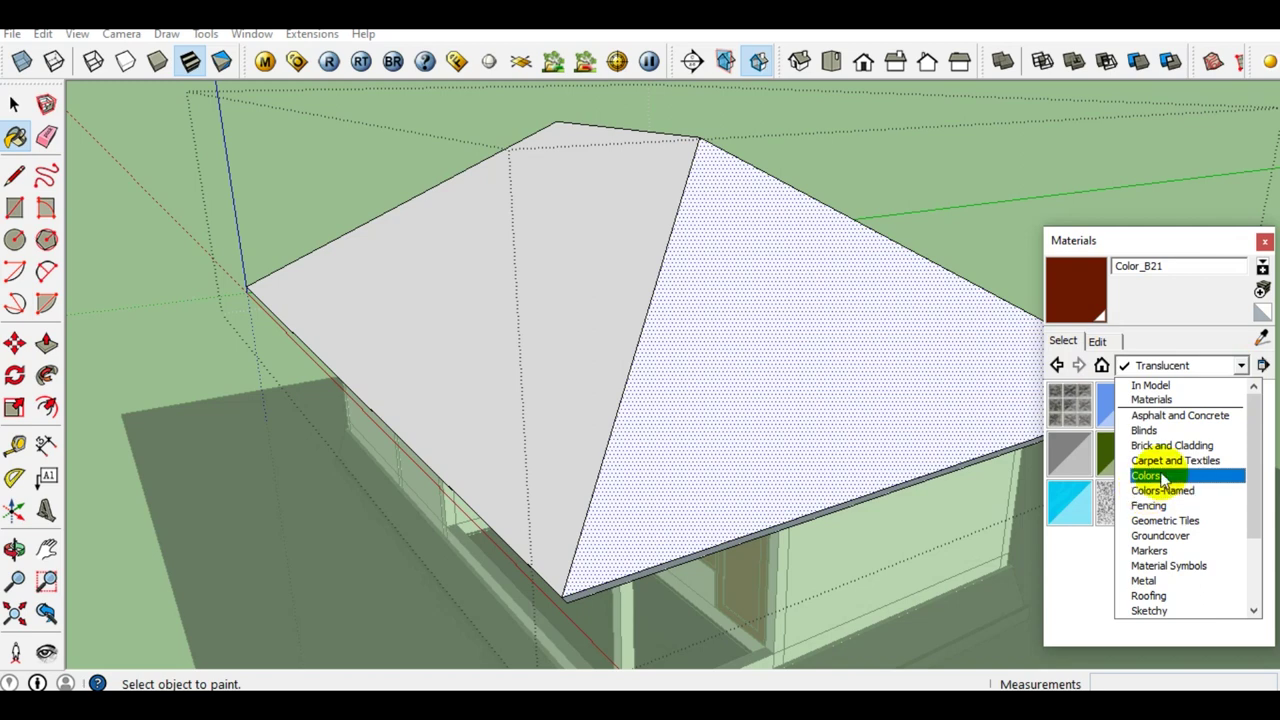
{"action": "left_click", "coordinate": [1163, 477]}
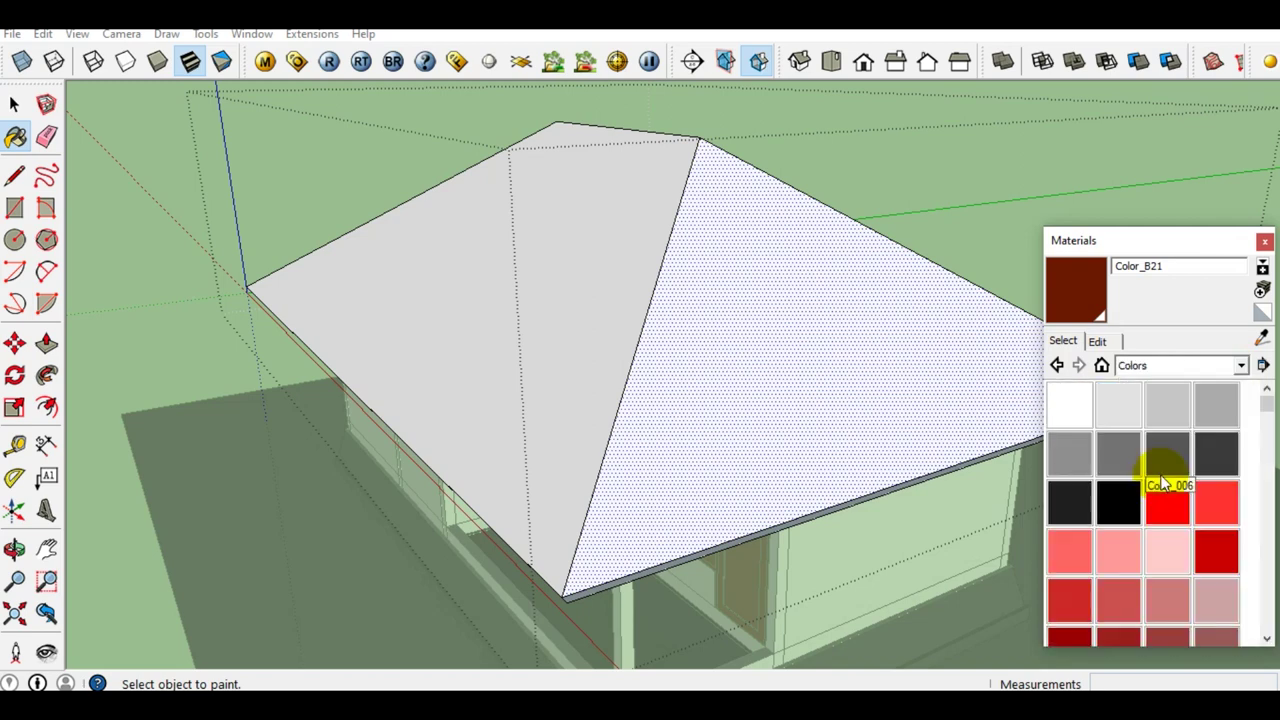
{"action": "left_click", "coordinate": [1241, 366]}
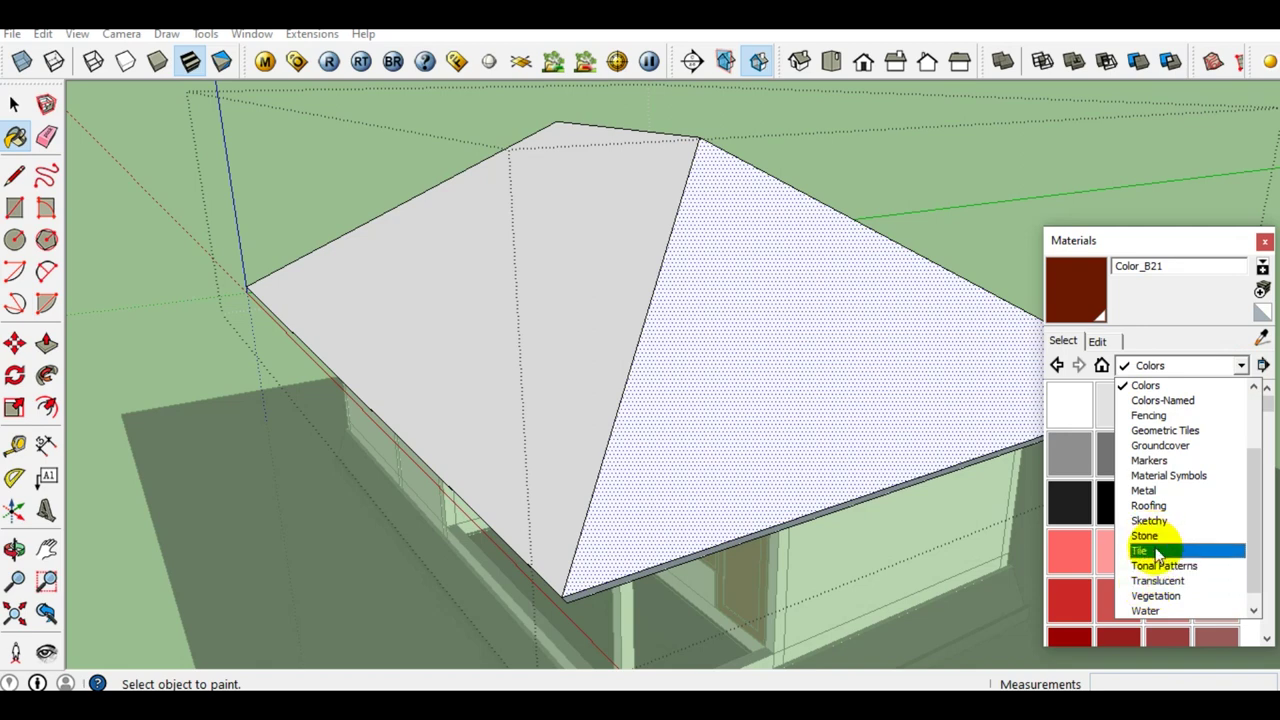
{"action": "left_click", "coordinate": [1157, 553]}
{"action": "left_click", "coordinate": [1240, 365]}
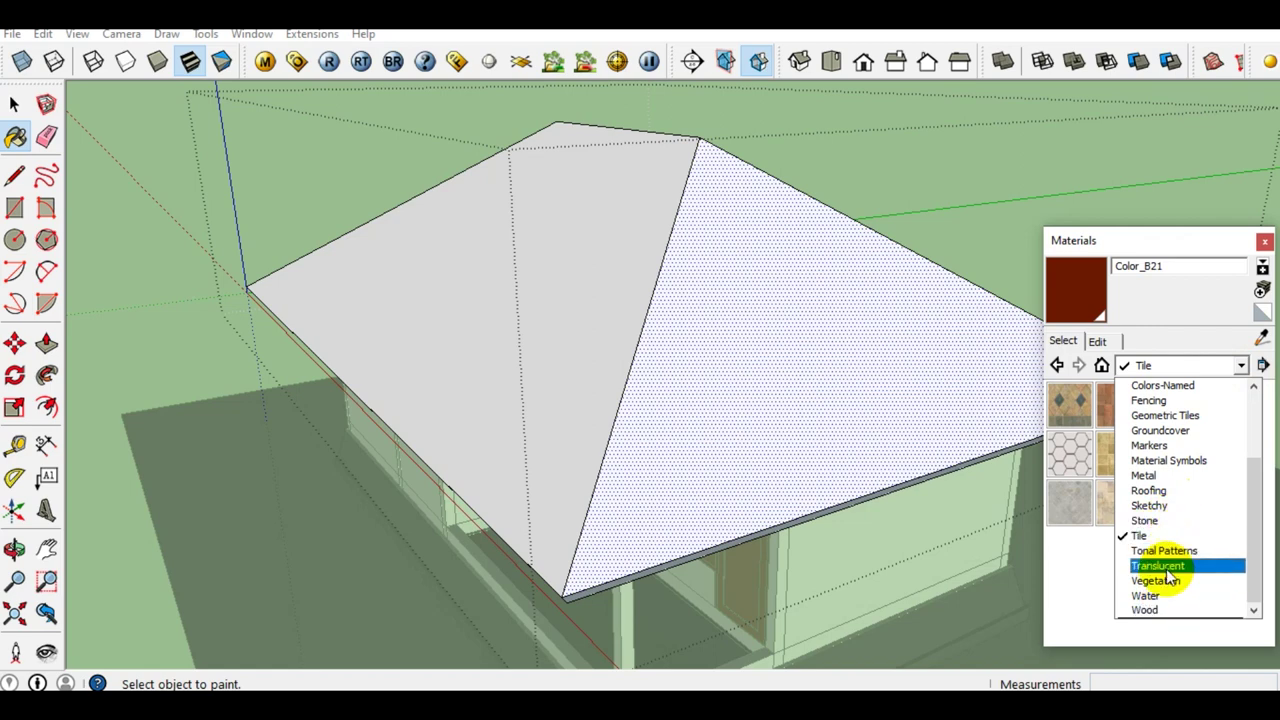
{"action": "left_click", "coordinate": [1176, 492]}
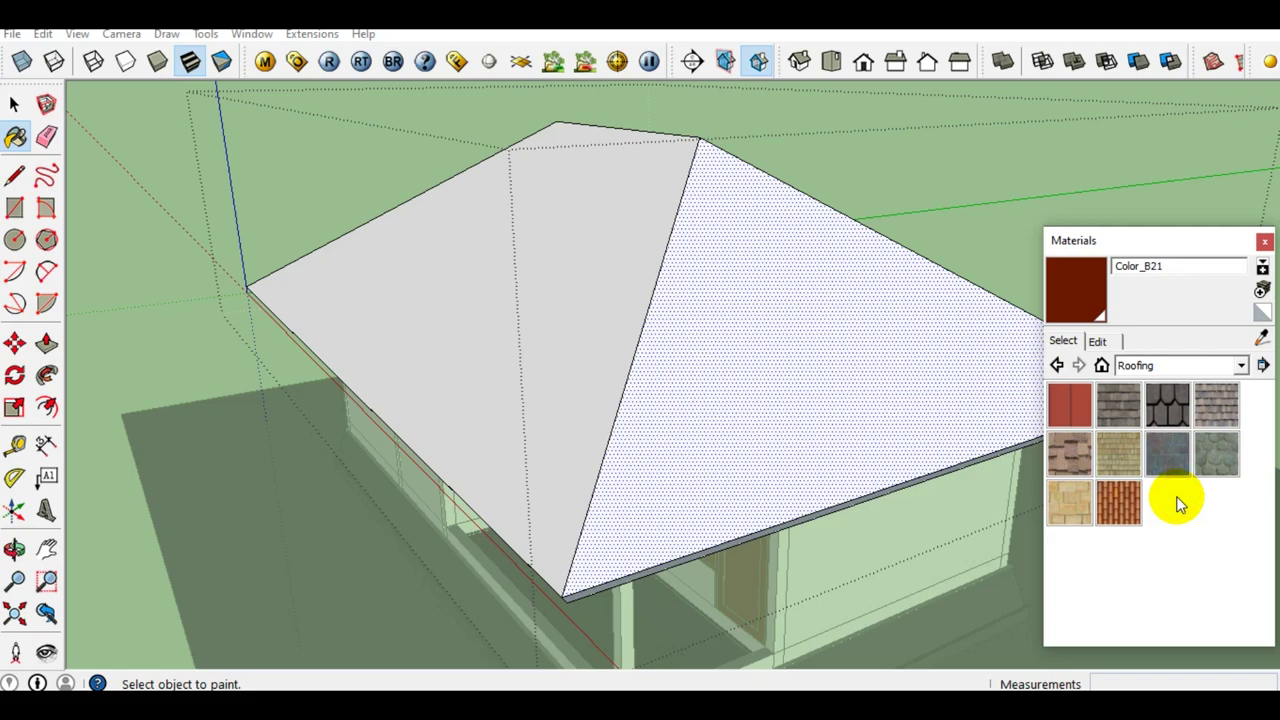
{"action": "left_click", "coordinate": [1176, 418]}
Paint each roof face with the shingles and orbit around to check coverage.
{"action": "left_click", "coordinate": [638, 394]}
{"action": "left_click", "coordinate": [591, 408]}
{"action": "mouse_move", "coordinate": [591, 408]}
{"action": "middle_mouse_down"}
{"action": "mouse_move", "coordinate": [775, 460]}
{"action": "mouse_move", "coordinate": [517, 400]}
{"action": "mouse_move", "coordinate": [855, 480]}
{"action": "mouse_move", "coordinate": [629, 349]}
{"action": "middle_mouse_up"}
{"action": "left_click", "coordinate": [629, 349]}
{"action": "mouse_move", "coordinate": [923, 420]}
{"action": "middle_mouse_down"}
{"action": "mouse_move", "coordinate": [529, 391]}
{"action": "mouse_move", "coordinate": [810, 405]}
{"action": "mouse_move", "coordinate": [509, 357]}
{"action": "mouse_move", "coordinate": [491, 371]}
{"action": "mouse_move", "coordinate": [523, 323]}
{"action": "mouse_move", "coordinate": [511, 304]}
{"action": "mouse_move", "coordinate": [531, 274]}
{"action": "mouse_move", "coordinate": [611, 223]}
{"action": "mouse_move", "coordinate": [700, 251]}
{"action": "mouse_move", "coordinate": [740, 316]}
{"action": "mouse_move", "coordinate": [680, 334]}
{"action": "middle_mouse_up"}
{"action": "mouse_move", "coordinate": [895, 328]}
{"action": "middle_mouse_down"}
{"action": "mouse_move", "coordinate": [751, 194]}
{"action": "mouse_move", "coordinate": [751, 251]}
{"action": "mouse_move", "coordinate": [789, 310]}
{"action": "mouse_move", "coordinate": [780, 337]}
{"action": "mouse_move", "coordinate": [923, 374]}
{"action": "mouse_move", "coordinate": [795, 395]}
{"action": "mouse_move", "coordinate": [745, 655]}
{"action": "middle_mouse_up"}
{"action": "scroll", "coordinate": [702, 584], "scroll_direction": "up", "scroll_amount": 3}
{"action": "middle_click_drag", "start_coordinate": [702, 584], "coordinate": [846, 583]}
{"action": "scroll", "coordinate": [933, 579], "scroll_direction": "down", "scroll_amount": 3}
{"action": "scroll", "coordinate": [902, 553], "scroll_direction": "up", "scroll_amount": 3}
{"action": "scroll", "coordinate": [898, 544], "scroll_direction": "up", "scroll_amount": 1}
{"action": "scroll", "coordinate": [772, 512], "scroll_direction": "down", "scroll_amount": 3}
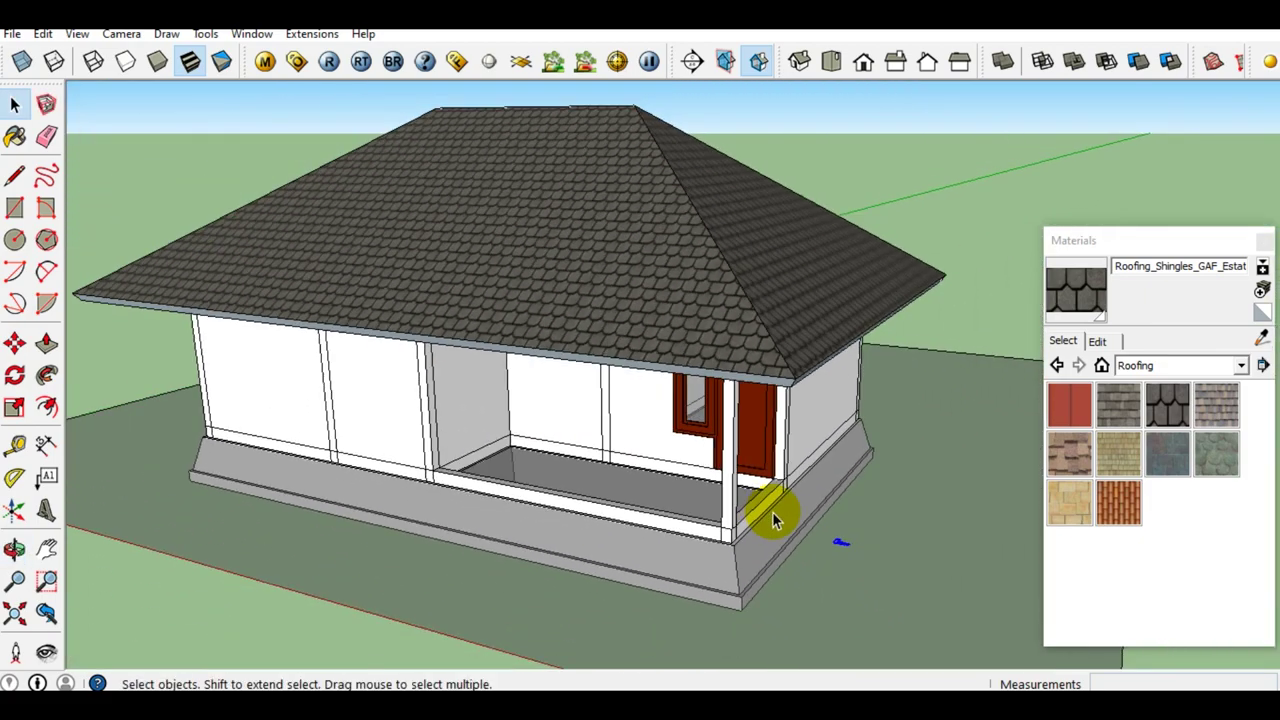
{"action": "mouse_move", "coordinate": [772, 512]}
{"action": "middle_mouse_down"}
{"action": "mouse_move", "coordinate": [800, 634]}
{"action": "mouse_move", "coordinate": [766, 523]}
{"action": "middle_mouse_up"}
{"action": "scroll", "coordinate": [757, 531], "scroll_direction": "up", "scroll_amount": 2}
{"action": "scroll", "coordinate": [757, 531], "scroll_direction": "up", "scroll_amount": 1}
{"action": "key", "text": "m"}
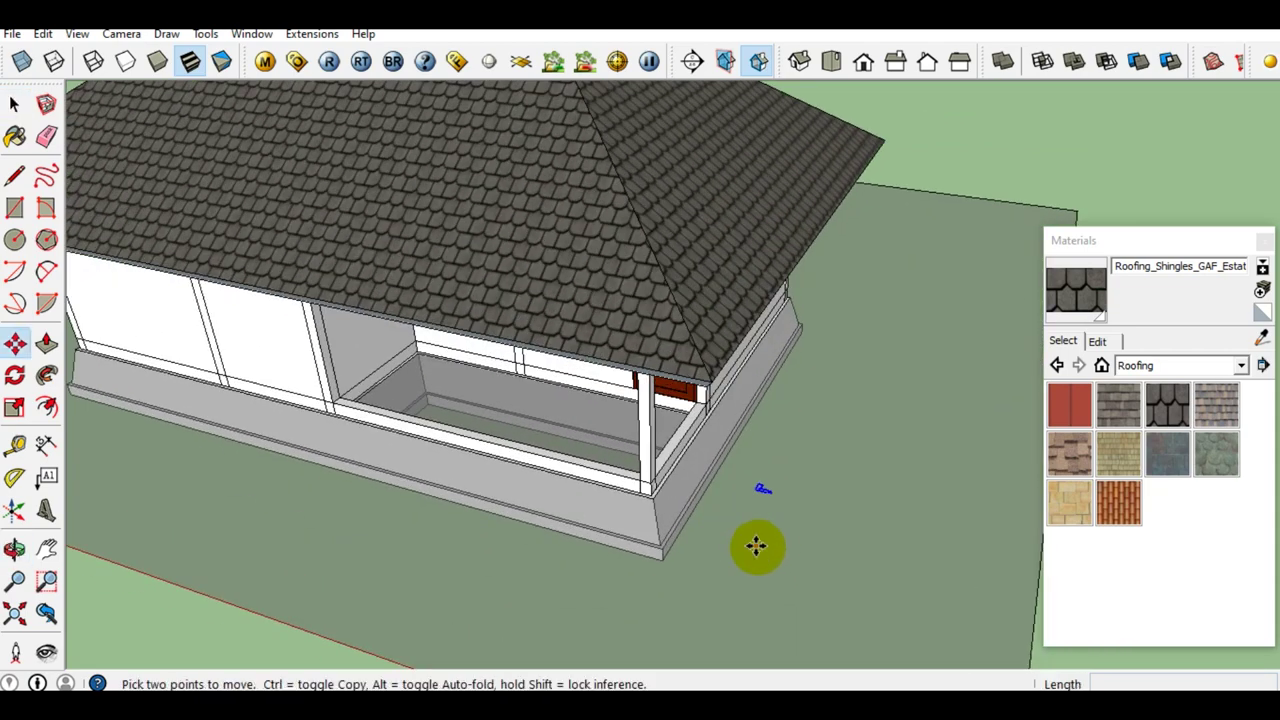
{"action": "scroll", "coordinate": [754, 543], "scroll_direction": "up", "scroll_amount": 1}
{"action": "left_click", "coordinate": [751, 520]}
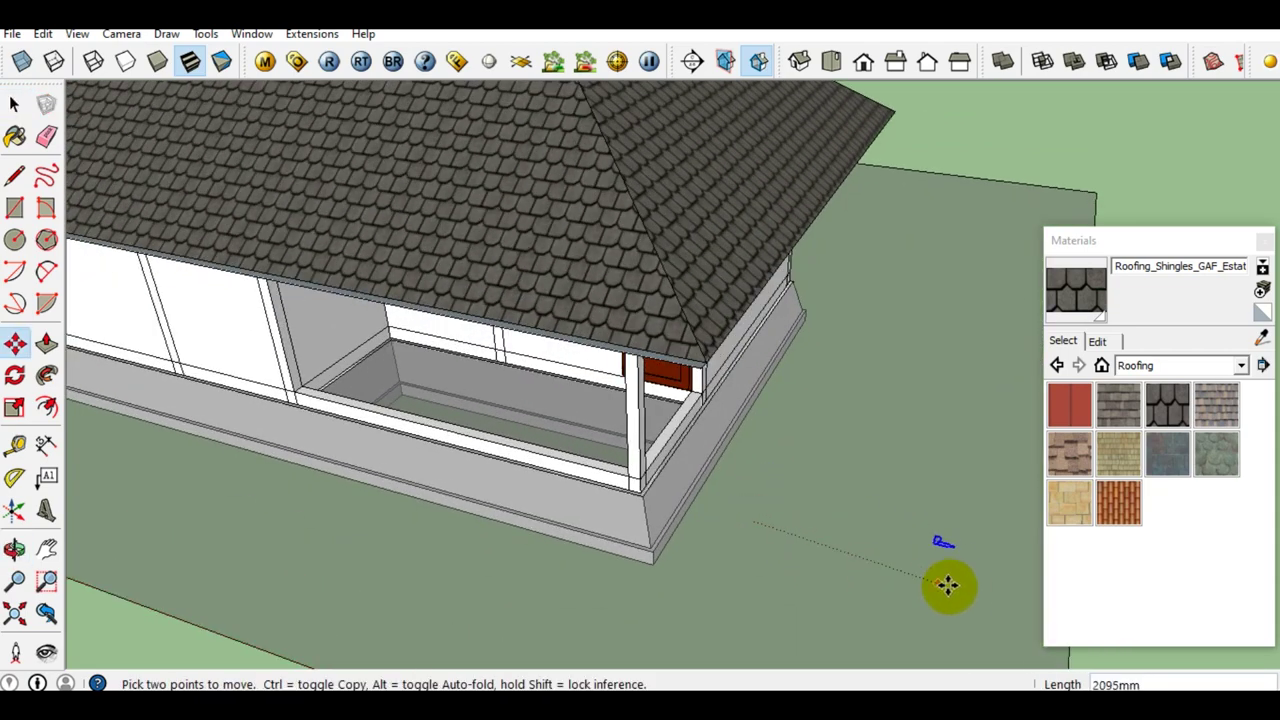
{"action": "key", "text": "space"}
{"action": "scroll", "coordinate": [551, 366], "scroll_direction": "down", "scroll_amount": 3}
{"action": "mouse_move", "coordinate": [497, 334]}
{"action": "middle_mouse_down"}
{"action": "mouse_move", "coordinate": [766, 569]}
{"action": "mouse_move", "coordinate": [590, 325]}
{"action": "mouse_move", "coordinate": [657, 529]}
{"action": "mouse_move", "coordinate": [563, 531]}
{"action": "mouse_move", "coordinate": [573, 555]}
{"action": "middle_mouse_up"}
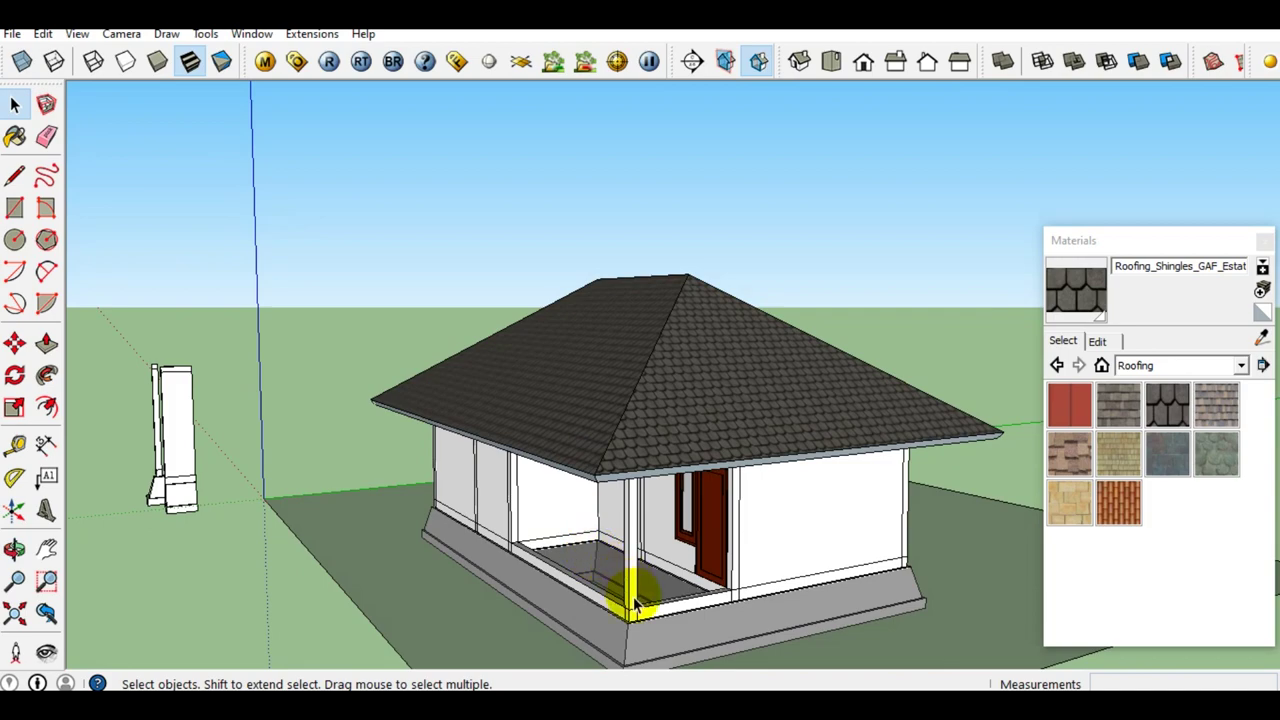
{"action": "scroll", "coordinate": [610, 606], "scroll_direction": "up", "scroll_amount": 2}
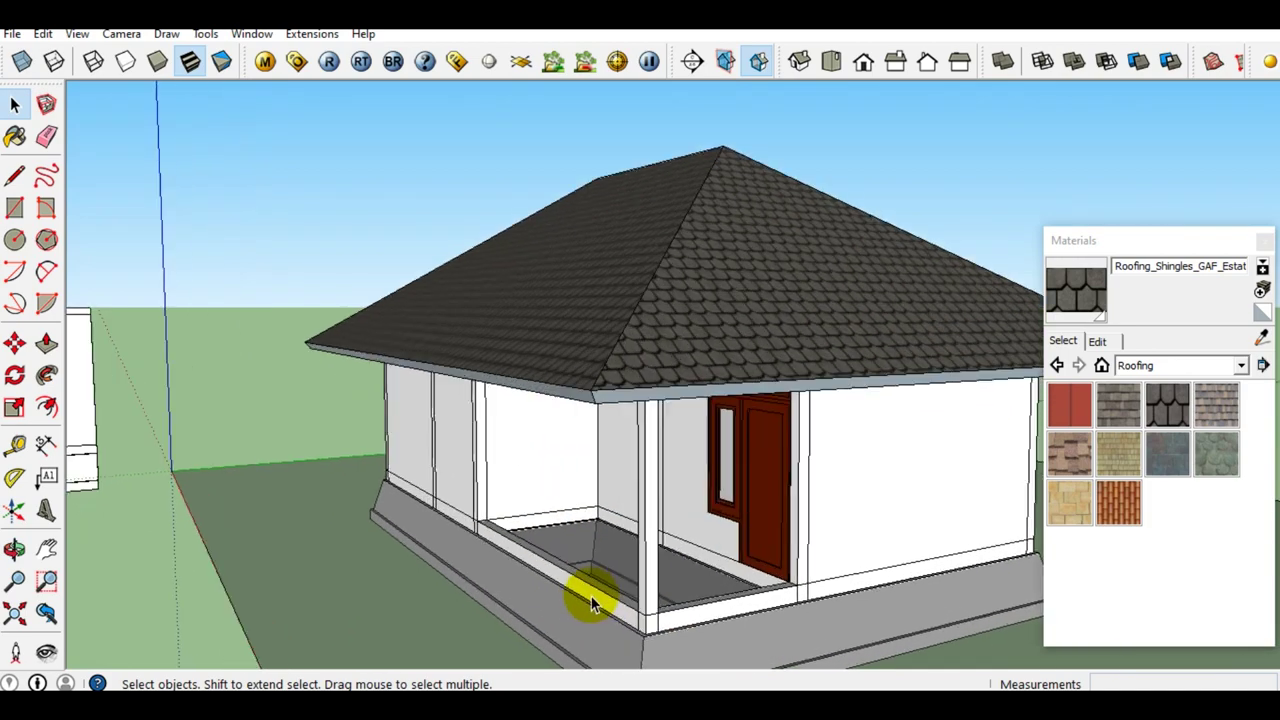
{"action": "scroll", "coordinate": [554, 536], "scroll_direction": "down", "scroll_amount": 3}
{"action": "mouse_move", "coordinate": [529, 500]}
{"action": "middle_mouse_down"}
{"action": "mouse_move", "coordinate": [666, 580]}
{"action": "mouse_move", "coordinate": [657, 529]}
{"action": "mouse_move", "coordinate": [629, 600]}
{"action": "middle_mouse_up"}
{"action": "mouse_move", "coordinate": [529, 534]}
{"action": "middle_mouse_down"}
{"action": "mouse_move", "coordinate": [677, 571]}
{"action": "mouse_move", "coordinate": [512, 519]}
{"action": "middle_mouse_up"}
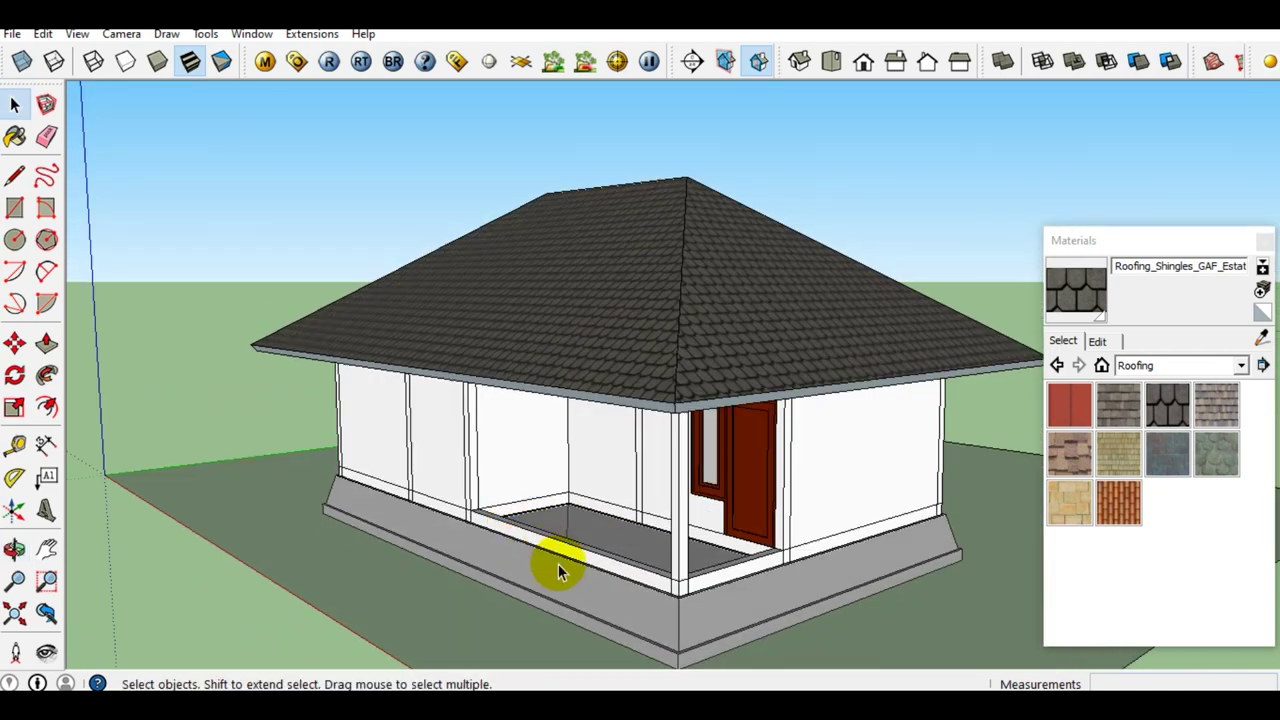
{"action": "scroll", "coordinate": [558, 564], "scroll_direction": "up", "scroll_amount": 2}
{"action": "scroll", "coordinate": [634, 571], "scroll_direction": "up", "scroll_amount": 1}
{"action": "scroll", "coordinate": [666, 586], "scroll_direction": "up", "scroll_amount": 1}
{"action": "scroll", "coordinate": [660, 583], "scroll_direction": "down", "scroll_amount": 3}
{"action": "mouse_move", "coordinate": [640, 480]}
{"action": "middle_mouse_down"}
{"action": "mouse_move", "coordinate": [491, 449]}
{"action": "mouse_move", "coordinate": [496, 470]}
{"action": "middle_mouse_up"}
{"action": "scroll", "coordinate": [690, 365], "scroll_direction": "up", "scroll_amount": 3}
{"action": "scroll", "coordinate": [695, 370], "scroll_direction": "down", "scroll_amount": 2}
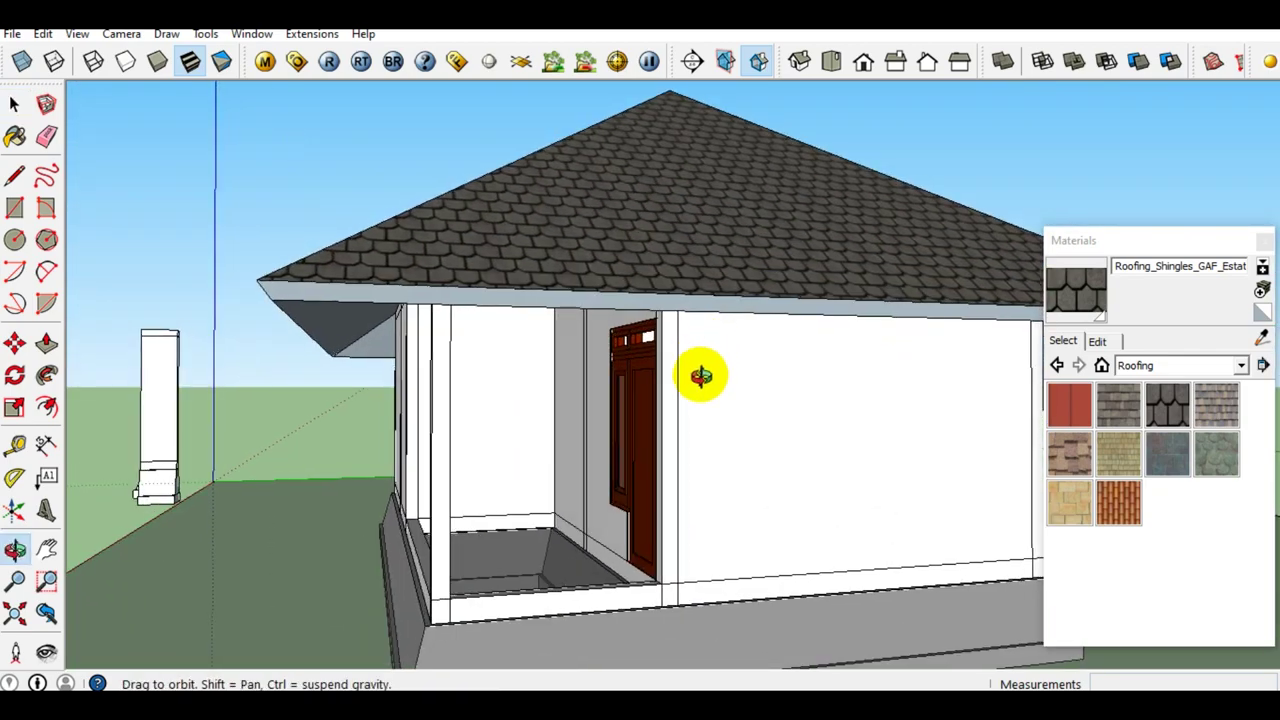
{"action": "middle_click_drag", "start_coordinate": [697, 371], "coordinate": [686, 400]}
{"action": "scroll", "coordinate": [541, 609], "scroll_direction": "up", "scroll_amount": 2}
{"action": "mouse_move", "coordinate": [541, 609]}
{"action": "middle_mouse_down"}
{"action": "mouse_move", "coordinate": [534, 409]}
{"action": "mouse_move", "coordinate": [534, 506]}
{"action": "mouse_move", "coordinate": [433, 588]}
{"action": "mouse_move", "coordinate": [594, 491]}
{"action": "mouse_move", "coordinate": [646, 423]}
{"action": "mouse_move", "coordinate": [340, 366]}
{"action": "middle_mouse_up"}
{"action": "scroll", "coordinate": [520, 360], "scroll_direction": "up", "scroll_amount": 3}
{"action": "scroll", "coordinate": [541, 401], "scroll_direction": "down", "scroll_amount": 2}
{"action": "left_click", "coordinate": [613, 402]}
{"action": "scroll", "coordinate": [613, 402], "scroll_direction": "up", "scroll_amount": 3}
{"action": "mouse_move", "coordinate": [613, 402]}
{"action": "middle_mouse_down"}
{"action": "mouse_move", "coordinate": [640, 374]}
{"action": "mouse_move", "coordinate": [541, 357]}
{"action": "mouse_move", "coordinate": [803, 420]}
{"action": "middle_mouse_up"}
Select the side wall face with its edges and make it a group.
{"action": "scroll", "coordinate": [647, 351], "scroll_direction": "up", "scroll_amount": 2}
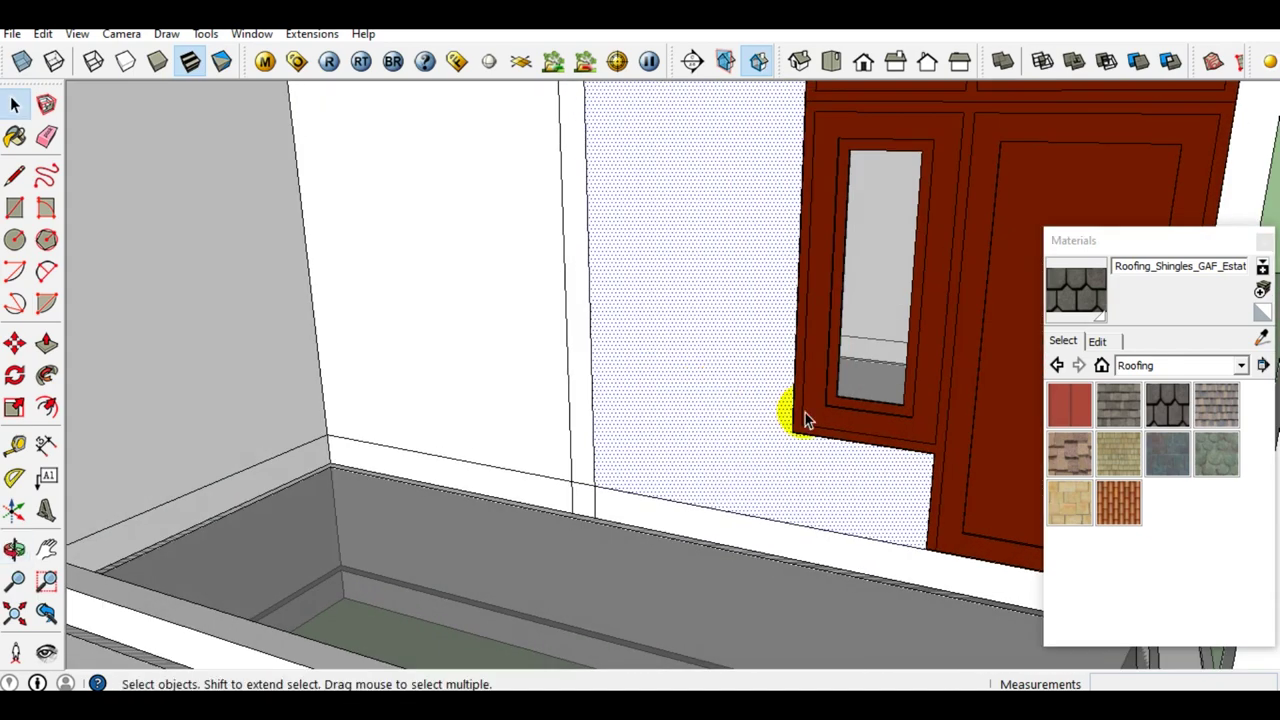
{"action": "double_click", "coordinate": [694, 372]}
{"action": "right_click", "coordinate": [694, 372]}
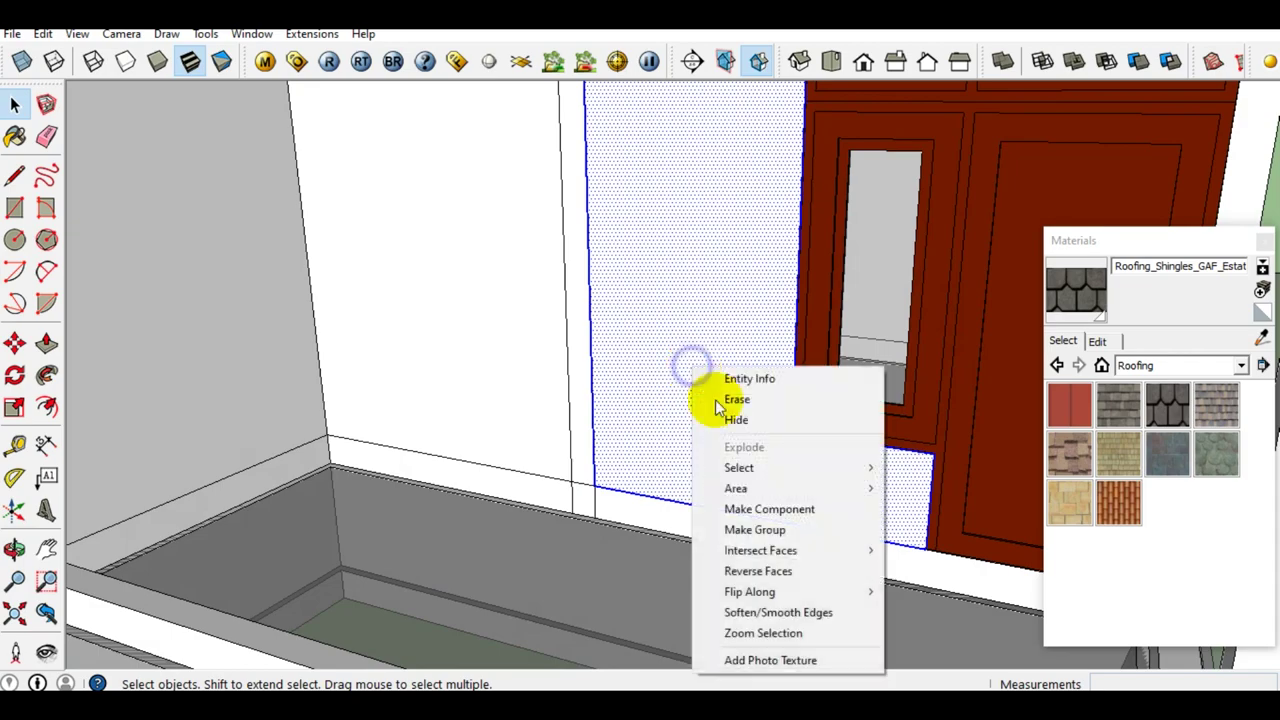
{"action": "left_click", "coordinate": [740, 527]}
Orbit back out toward the side wall and select the new wall group.
{"action": "scroll", "coordinate": [600, 394], "scroll_direction": "down", "scroll_amount": 4}
{"action": "mouse_move", "coordinate": [600, 394]}
{"action": "middle_mouse_down"}
{"action": "mouse_move", "coordinate": [651, 394]}
{"action": "mouse_move", "coordinate": [757, 428]}
{"action": "mouse_move", "coordinate": [366, 400]}
{"action": "mouse_move", "coordinate": [694, 403]}
{"action": "mouse_move", "coordinate": [672, 416]}
{"action": "middle_mouse_up"}
{"action": "scroll", "coordinate": [806, 418], "scroll_direction": "up", "scroll_amount": 2}
{"action": "scroll", "coordinate": [806, 418], "scroll_direction": "down", "scroll_amount": 3}
{"action": "scroll", "coordinate": [521, 395], "scroll_direction": "up", "scroll_amount": 2}
{"action": "scroll", "coordinate": [682, 405], "scroll_direction": "down", "scroll_amount": 2}
{"action": "scroll", "coordinate": [694, 403], "scroll_direction": "up", "scroll_amount": 2}
{"action": "scroll", "coordinate": [672, 416], "scroll_direction": "down", "scroll_amount": 3}
{"action": "mouse_move", "coordinate": [537, 417]}
{"action": "middle_mouse_down"}
{"action": "mouse_move", "coordinate": [643, 409]}
{"action": "mouse_move", "coordinate": [574, 388]}
{"action": "mouse_move", "coordinate": [634, 360]}
{"action": "middle_mouse_up"}
{"action": "scroll", "coordinate": [634, 389], "scroll_direction": "up", "scroll_amount": 2}
{"action": "left_click", "coordinate": [634, 356]}
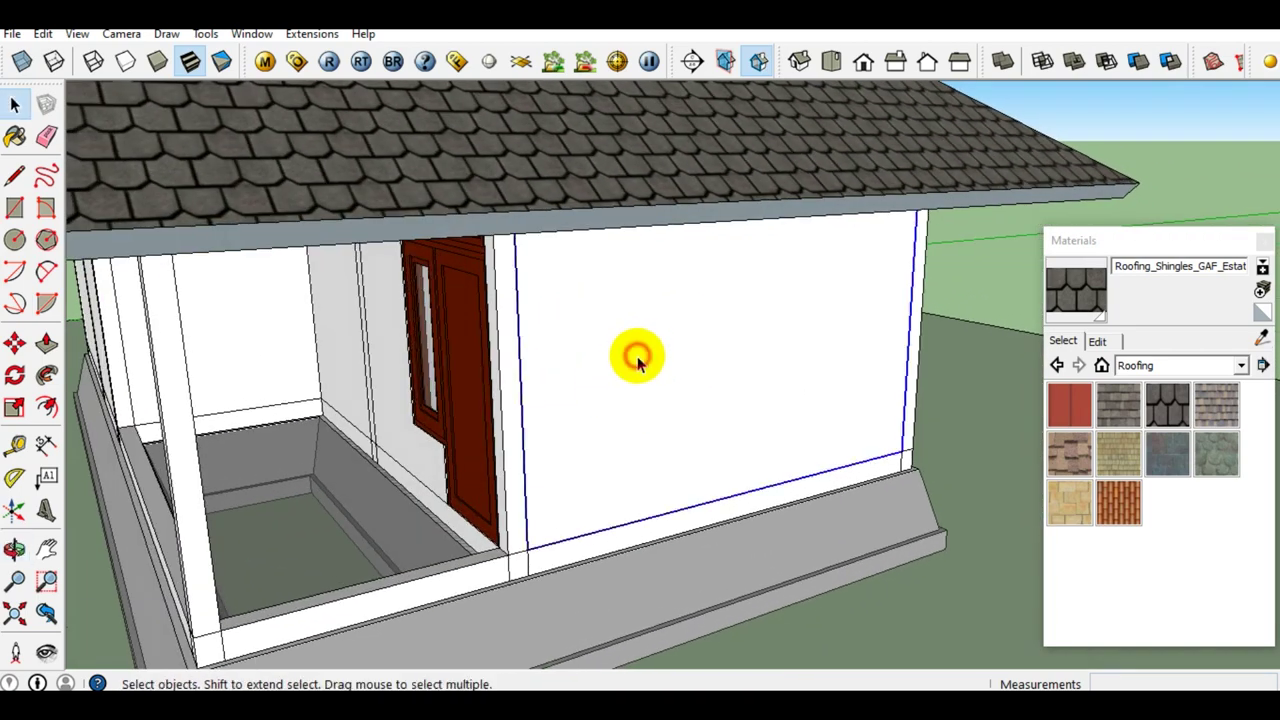
Read the wall group's volume in cubic millimetres in Entity Info, then collapse that panel.
{"action": "right_click", "coordinate": [639, 346]}
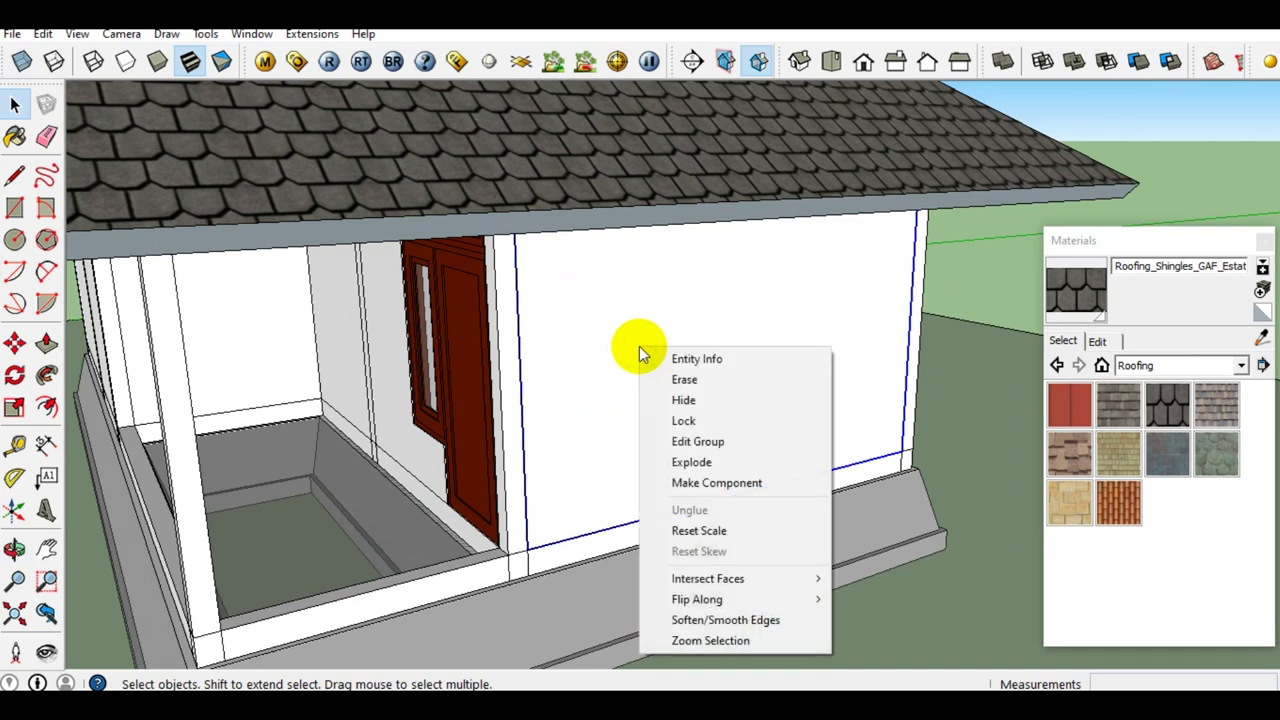
{"action": "right_click", "coordinate": [601, 333]}
{"action": "left_click", "coordinate": [651, 345]}
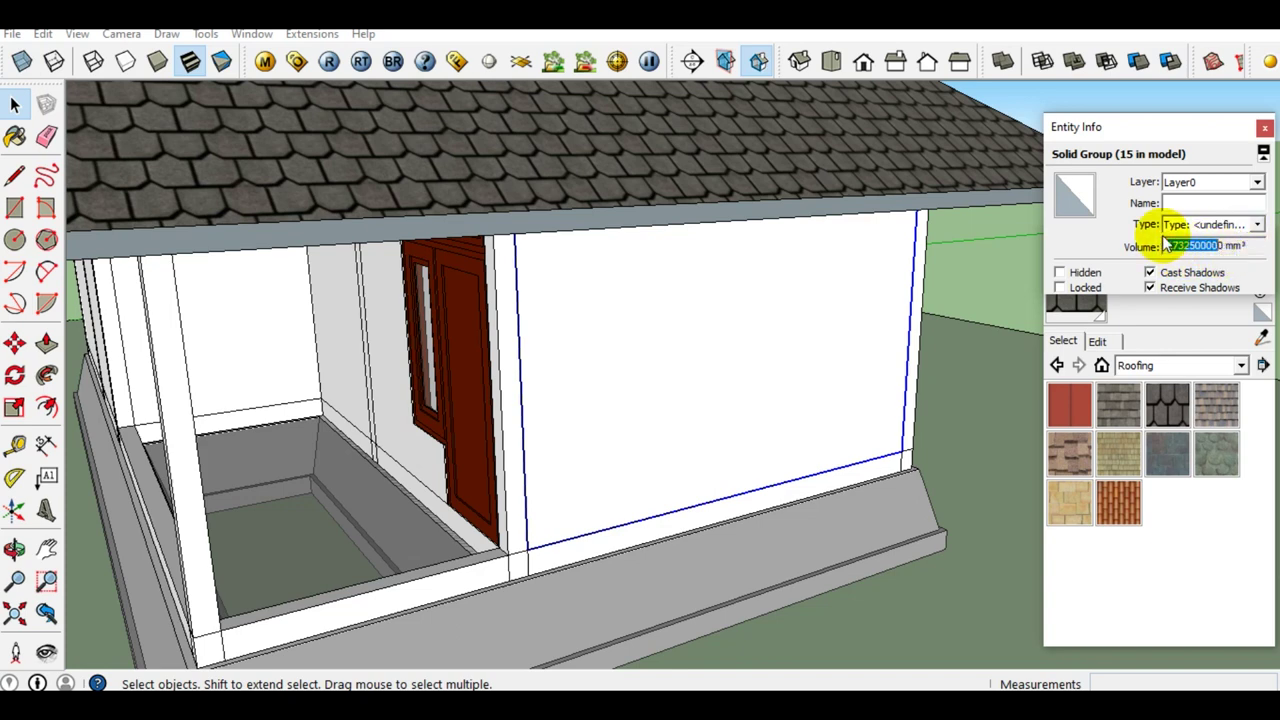
{"action": "left_click", "coordinate": [1163, 136]}
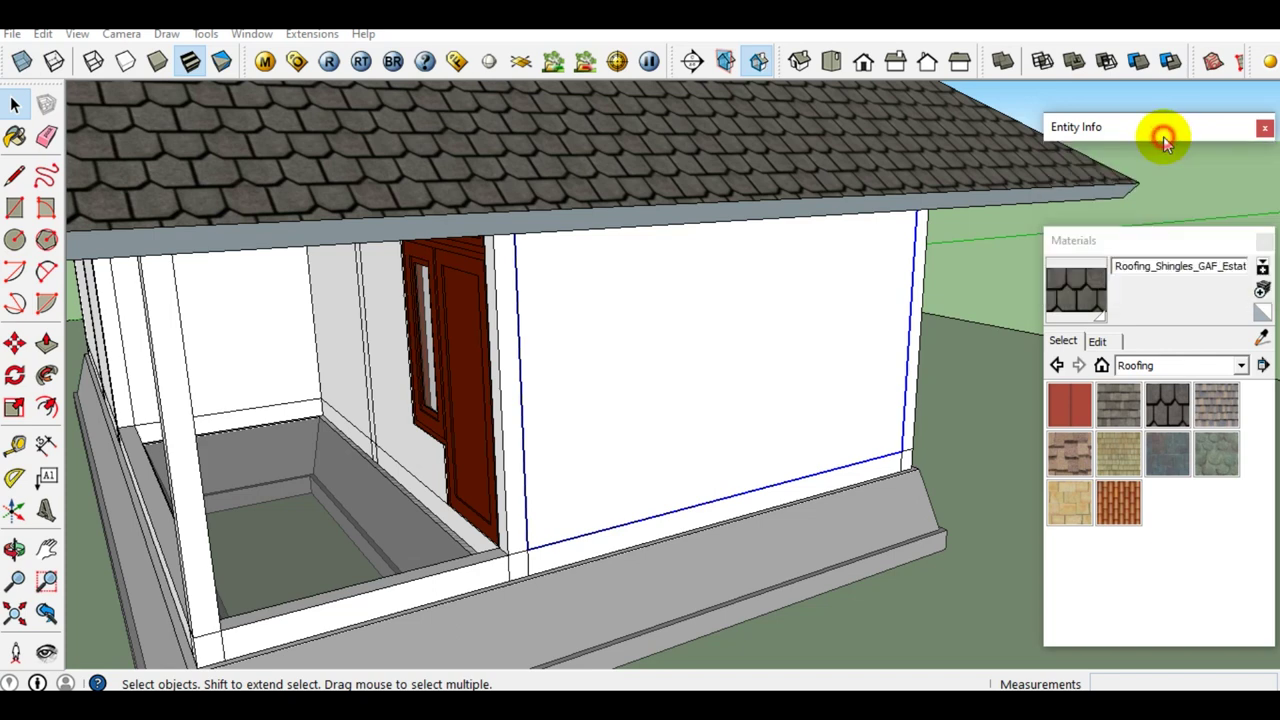
{"action": "left_click", "coordinate": [255, 36]}
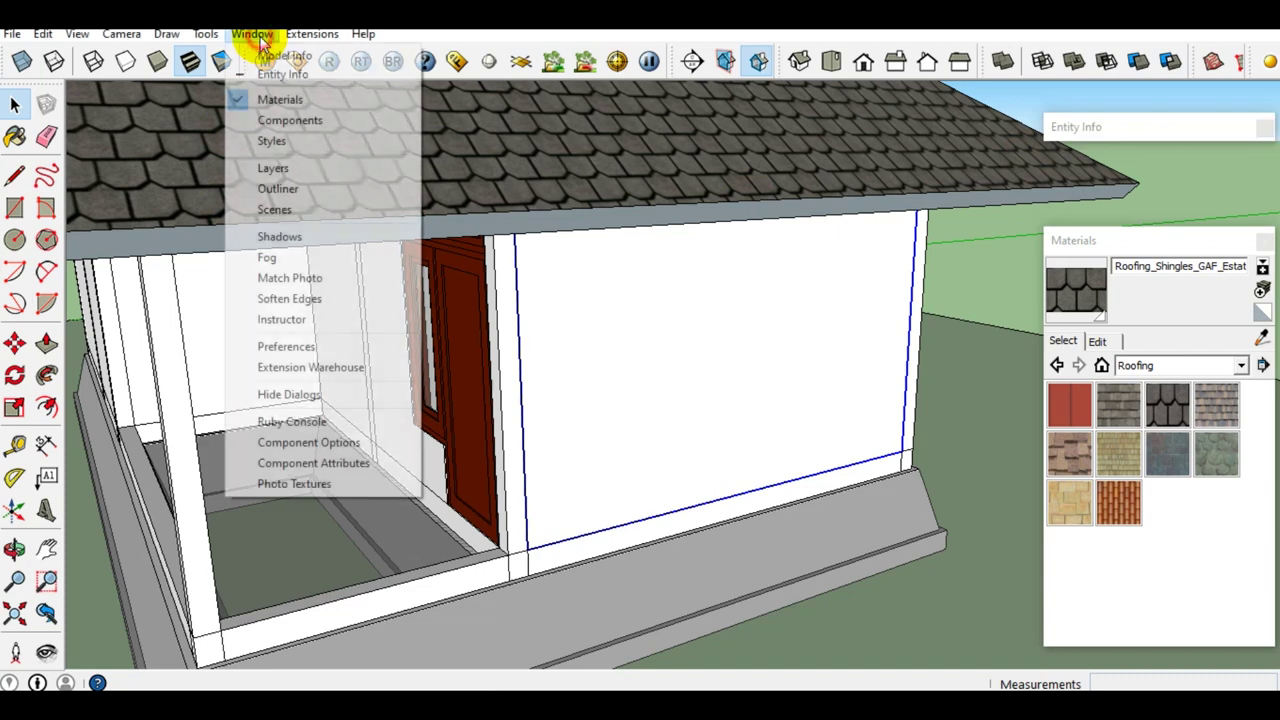
Change the model's length unit to metres in Model Info > Units.
{"action": "left_click", "coordinate": [269, 53]}
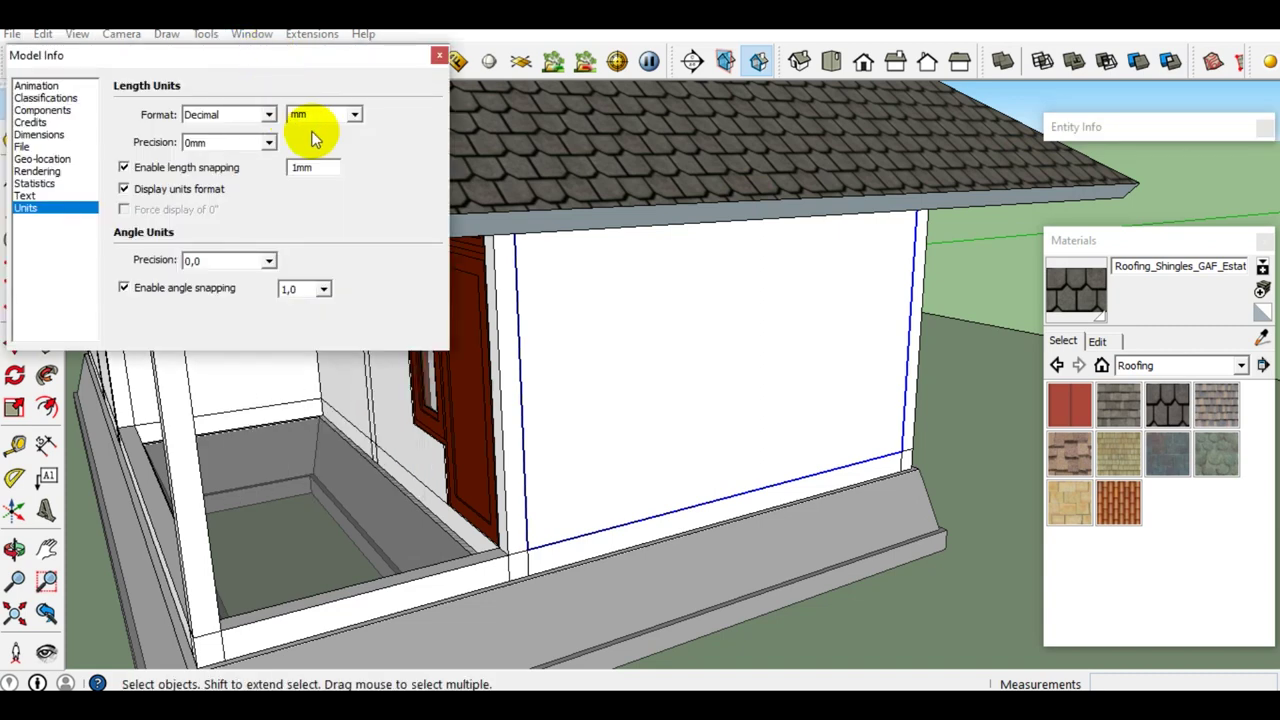
{"action": "left_click", "coordinate": [354, 116]}
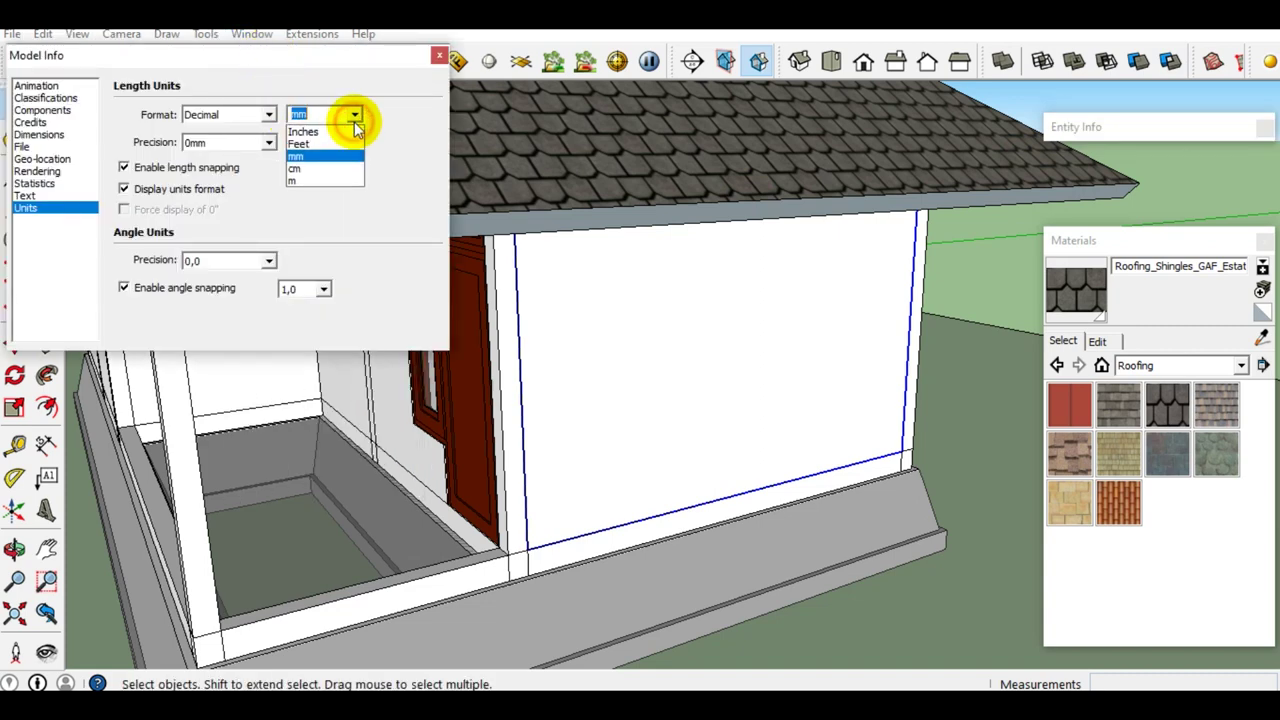
{"action": "left_click", "coordinate": [314, 184]}
{"action": "left_click", "coordinate": [439, 55]}
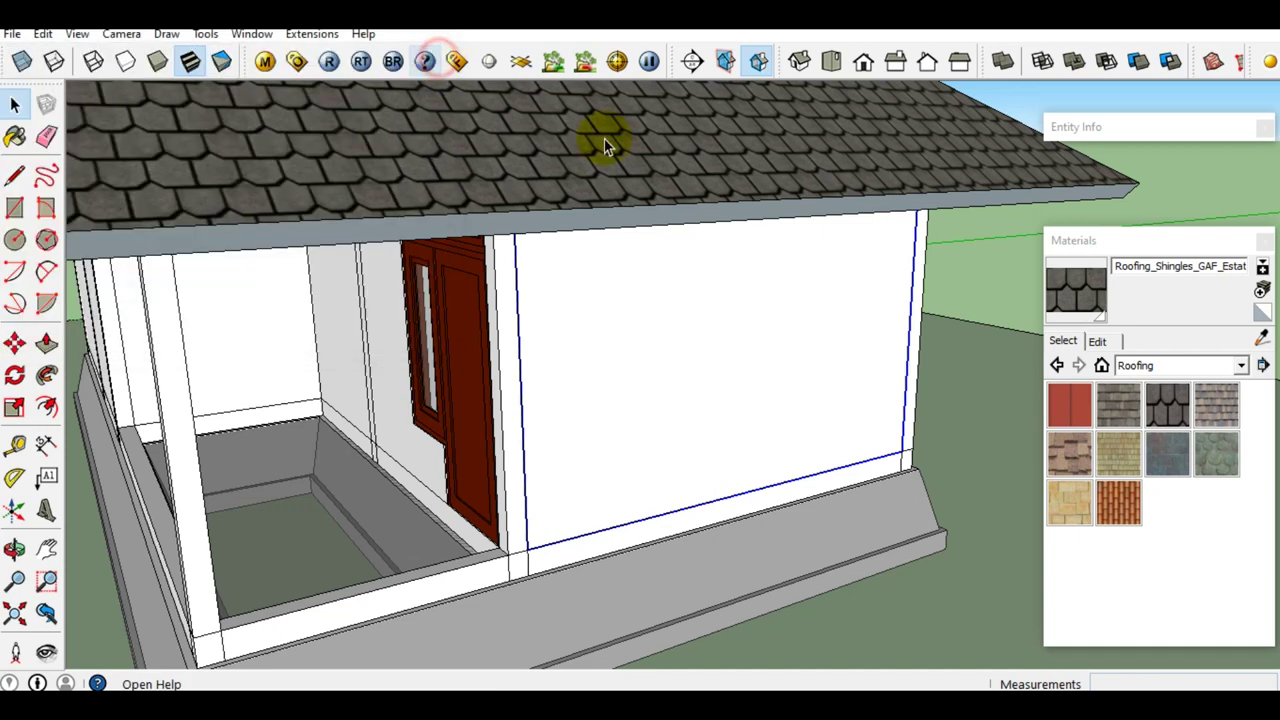
Confirm the wall group's Entity Info volume now reads 2 m³, then view the whole house.
{"action": "right_click", "coordinate": [731, 286]}
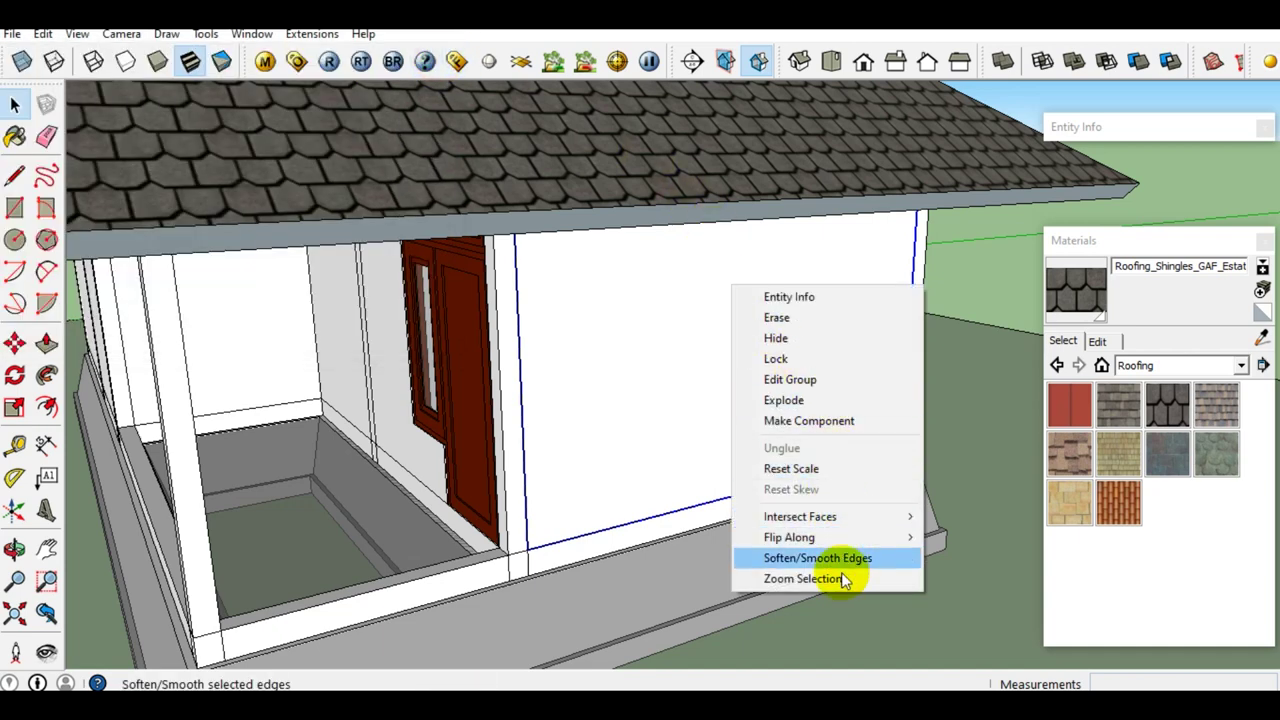
{"action": "left_click", "coordinate": [790, 297]}
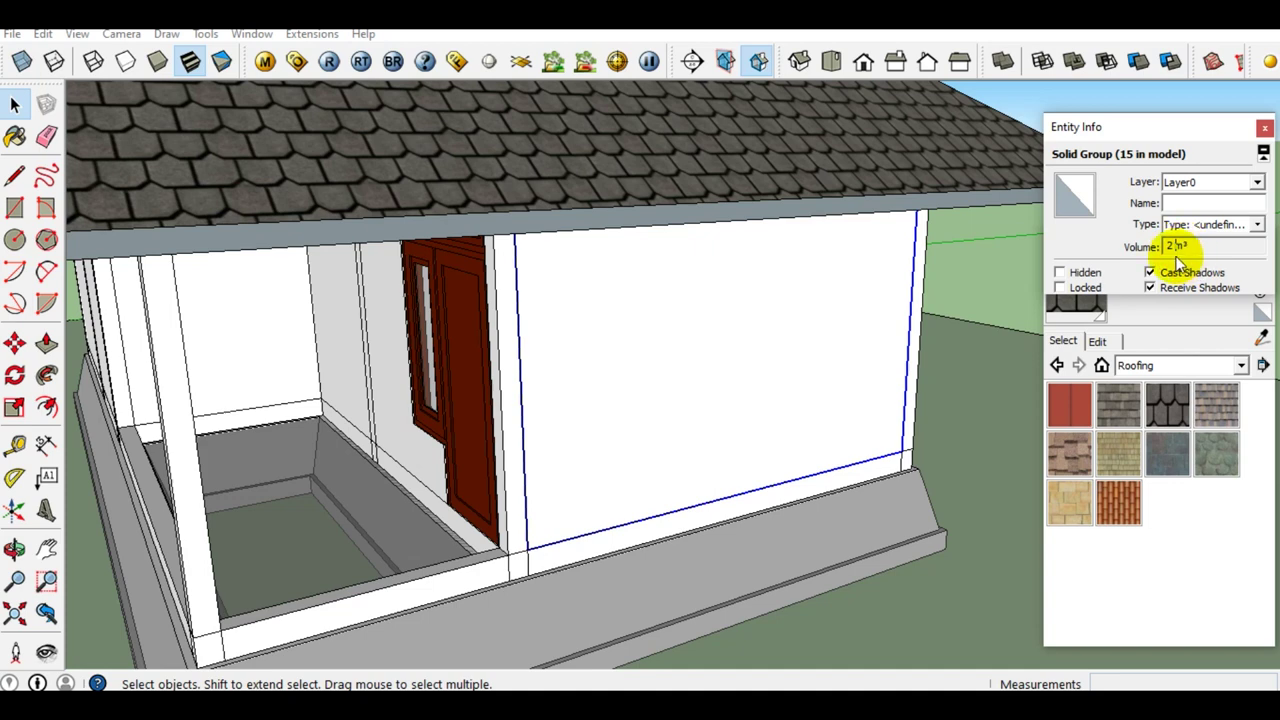
{"action": "left_click", "coordinate": [1172, 250]}
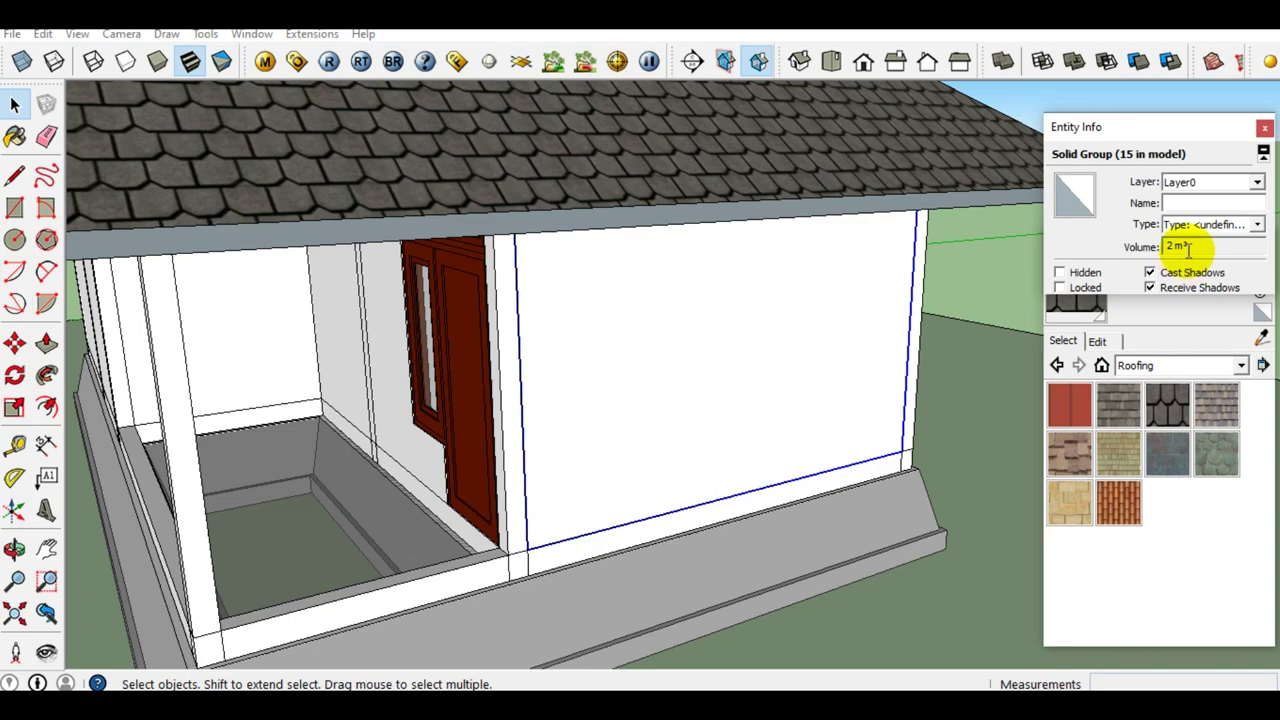
{"action": "left_click", "coordinate": [1220, 127]}
{"action": "mouse_move", "coordinate": [1009, 240]}
{"action": "middle_mouse_down"}
{"action": "mouse_move", "coordinate": [886, 323]}
{"action": "mouse_move", "coordinate": [694, 334]}
{"action": "mouse_move", "coordinate": [943, 306]}
{"action": "mouse_move", "coordinate": [884, 325]}
{"action": "mouse_move", "coordinate": [1014, 340]}
{"action": "mouse_move", "coordinate": [625, 367]}
{"action": "middle_mouse_up"}
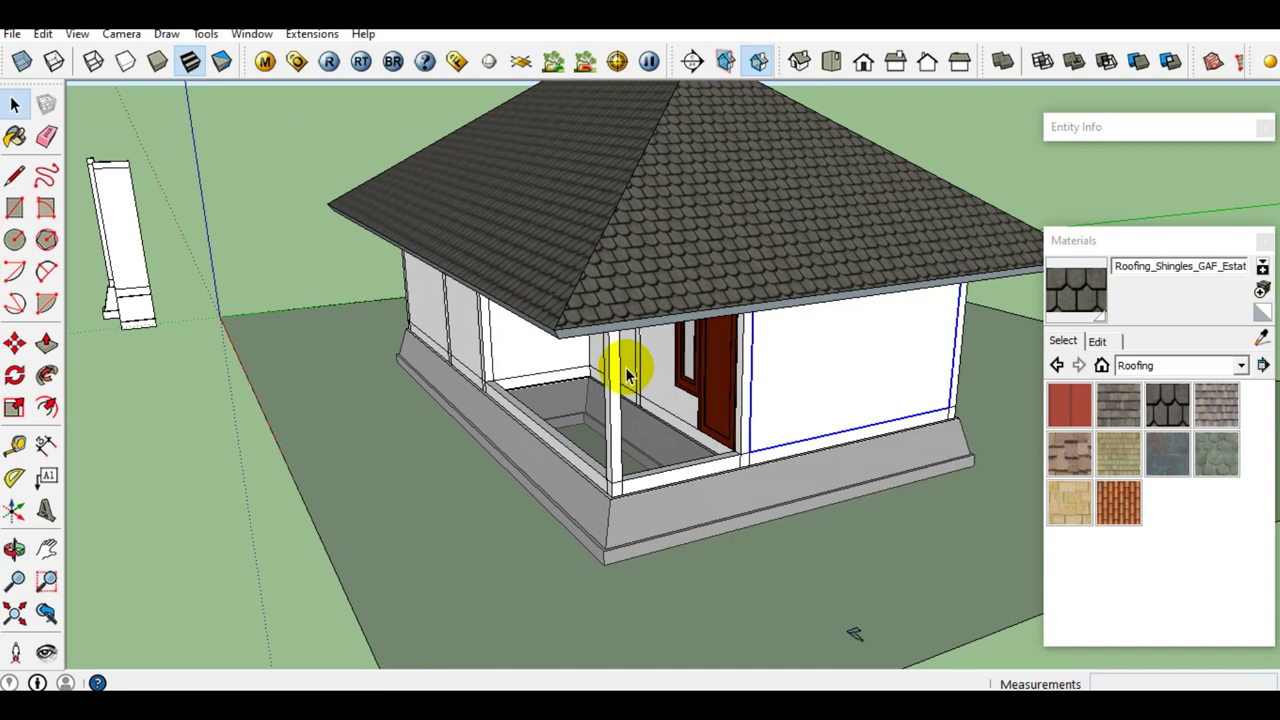